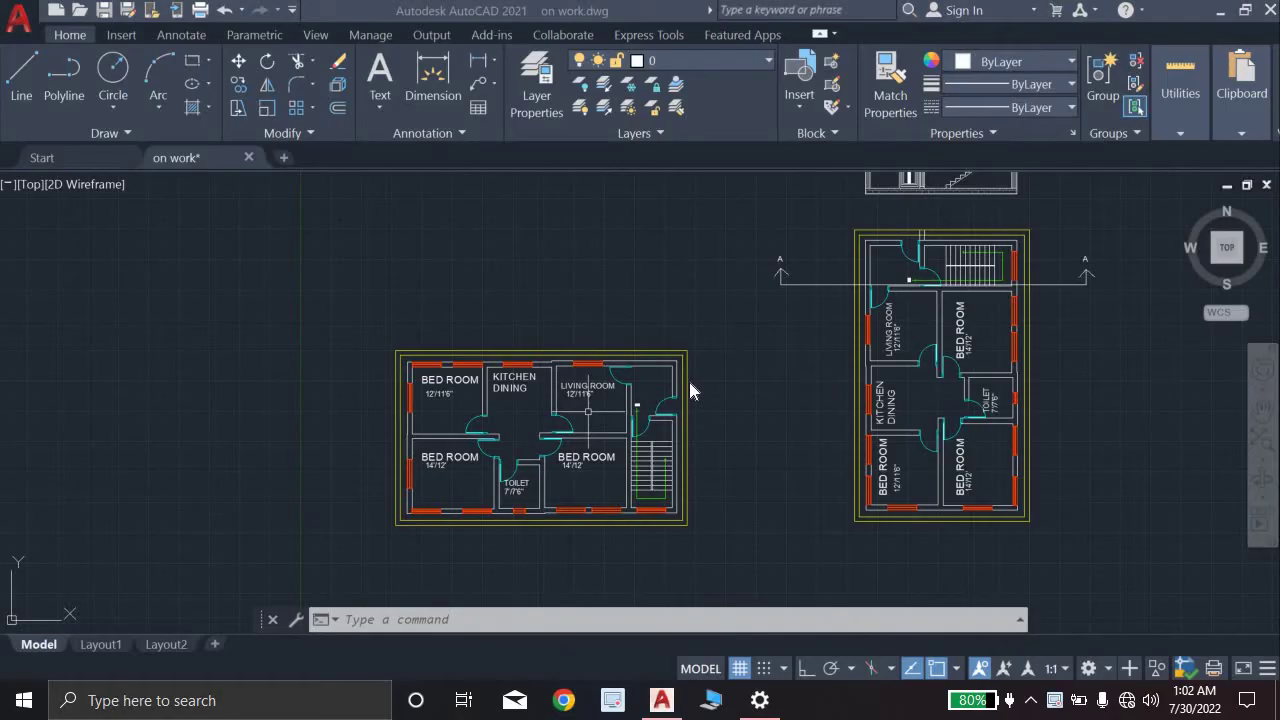
# Step: Examine the staircase section drawing above the upright floor plan
pyautogui.scroll(4, 689, 382)
pyautogui.scroll(-5, 743, 400)
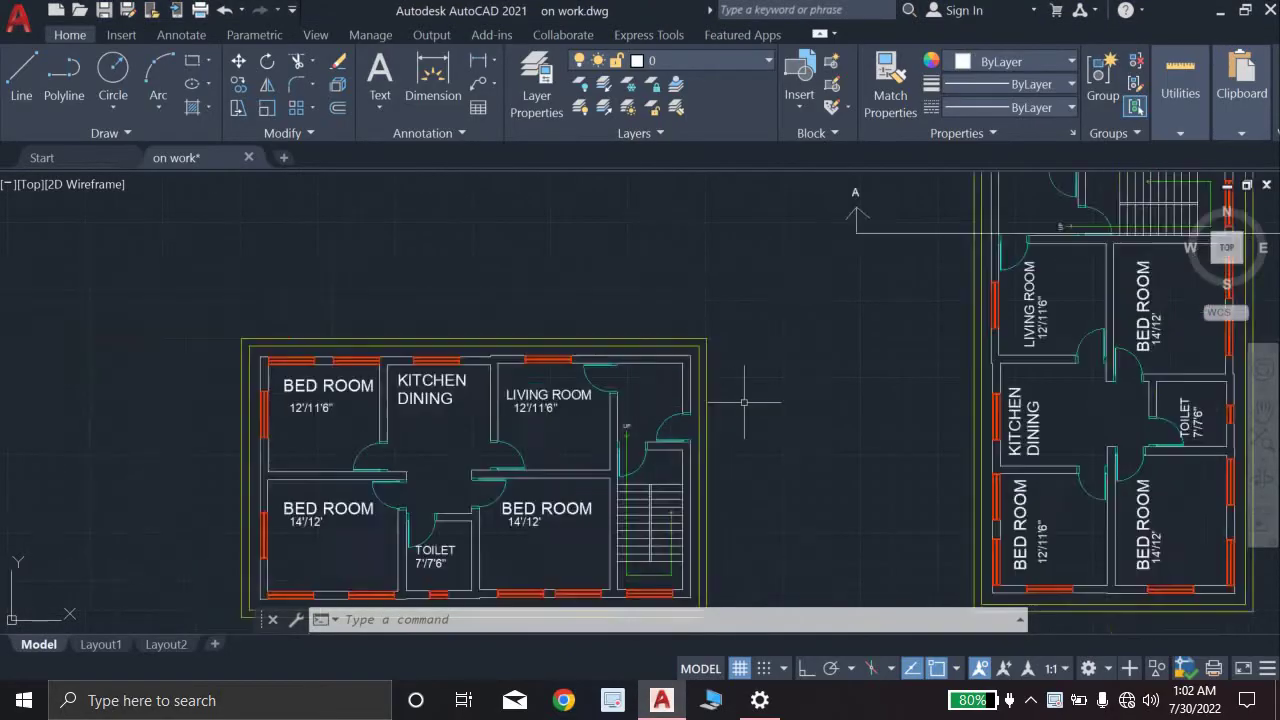
pyautogui.moveTo(659, 283); pyautogui.dragTo(594, 483, button='middle')
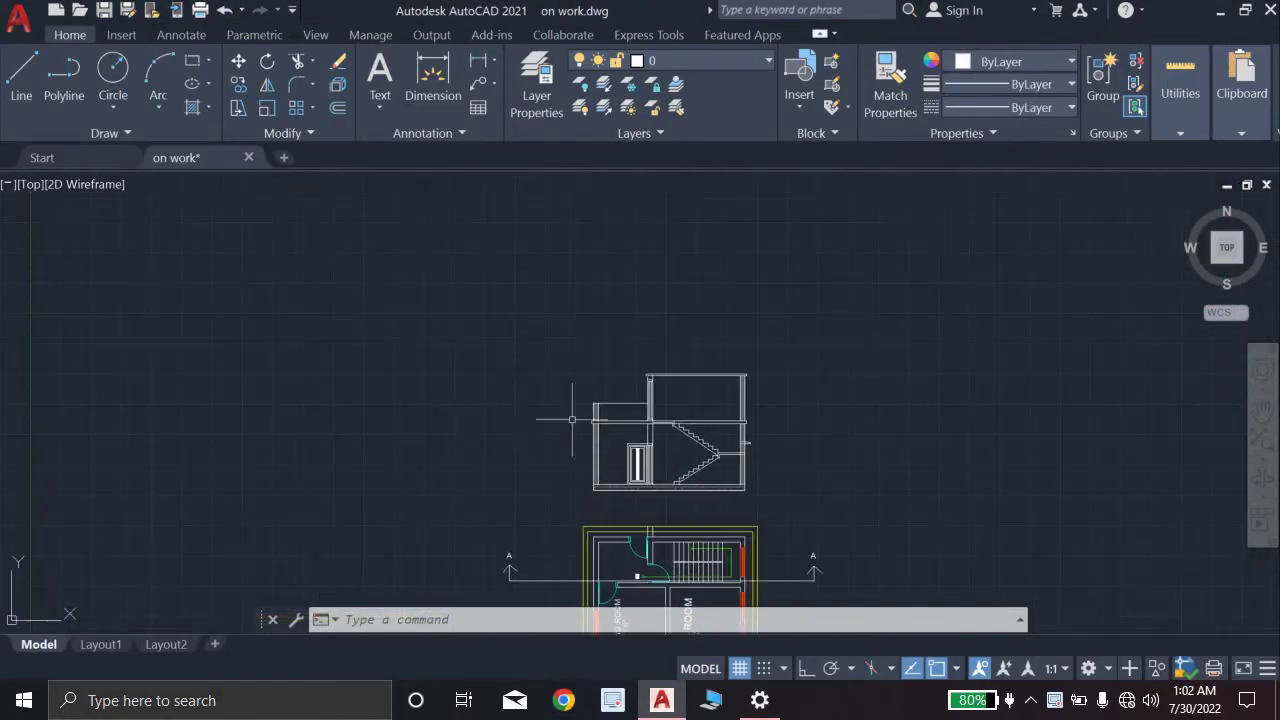
pyautogui.click(527, 329)
pyautogui.click(812, 507)
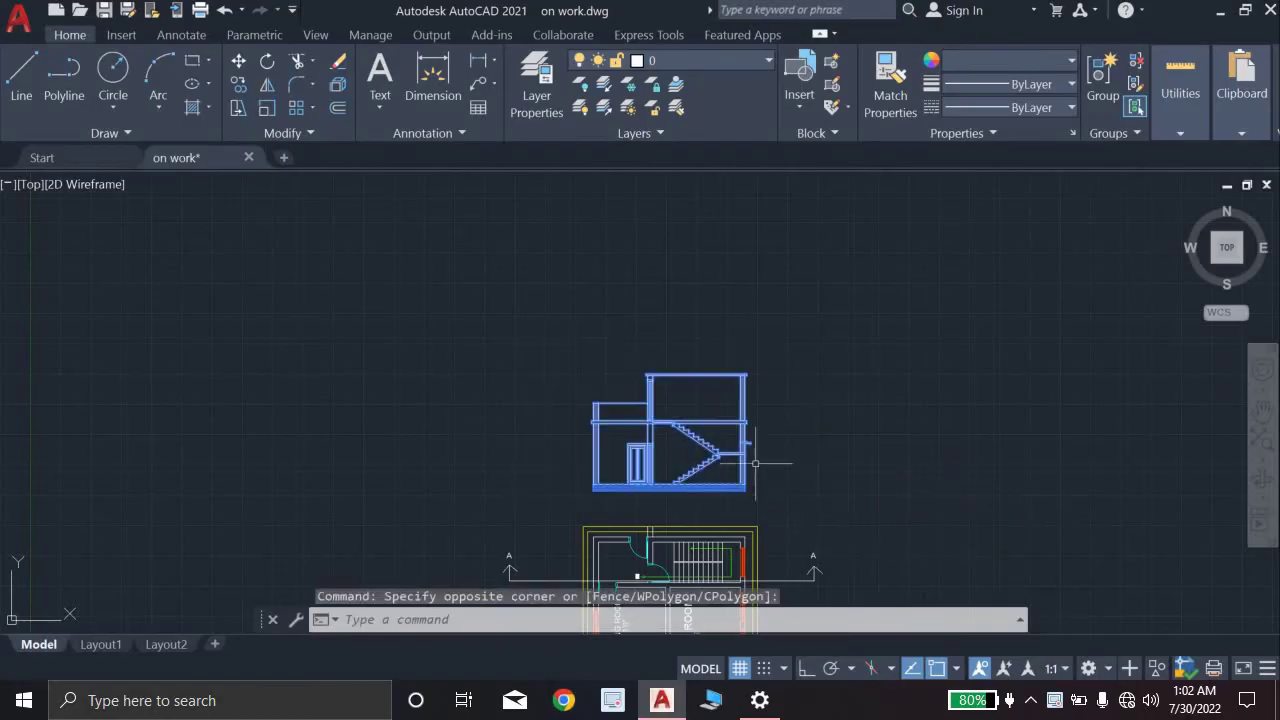
pyautogui.scroll(5, 704, 430)
pyautogui.scroll(-4, 704, 430)
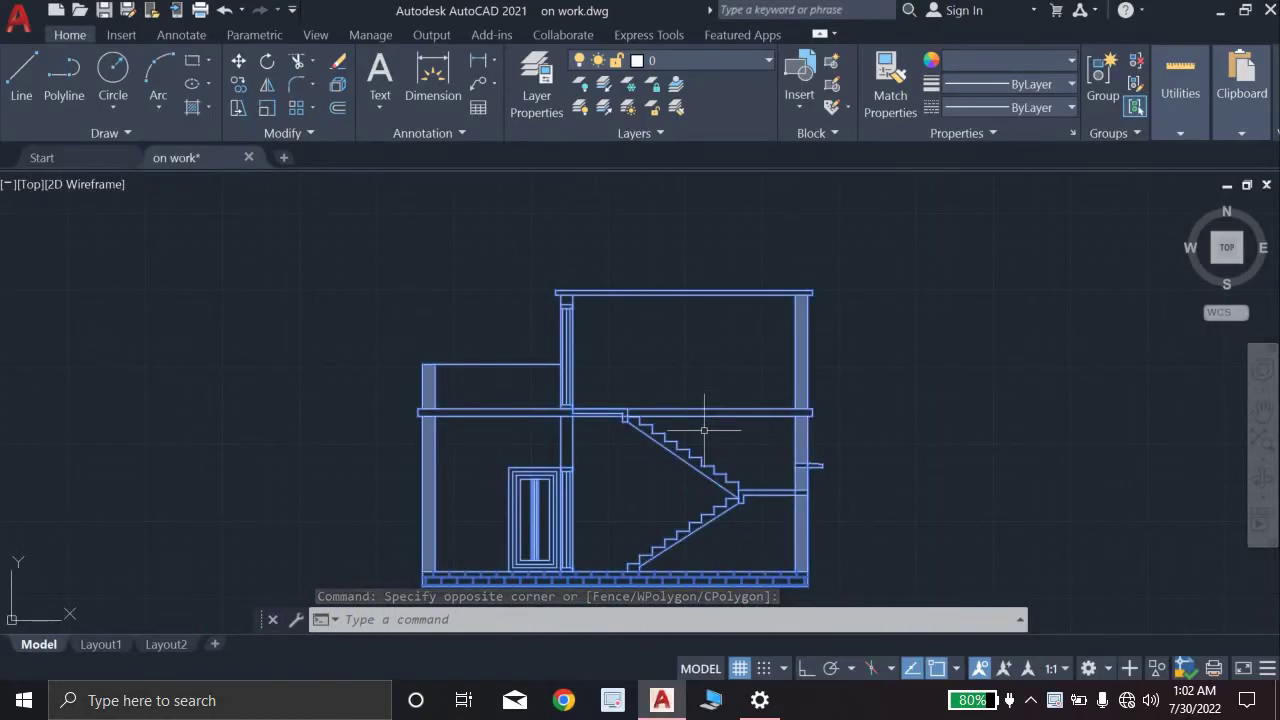
pyautogui.scroll(-4, 704, 430)
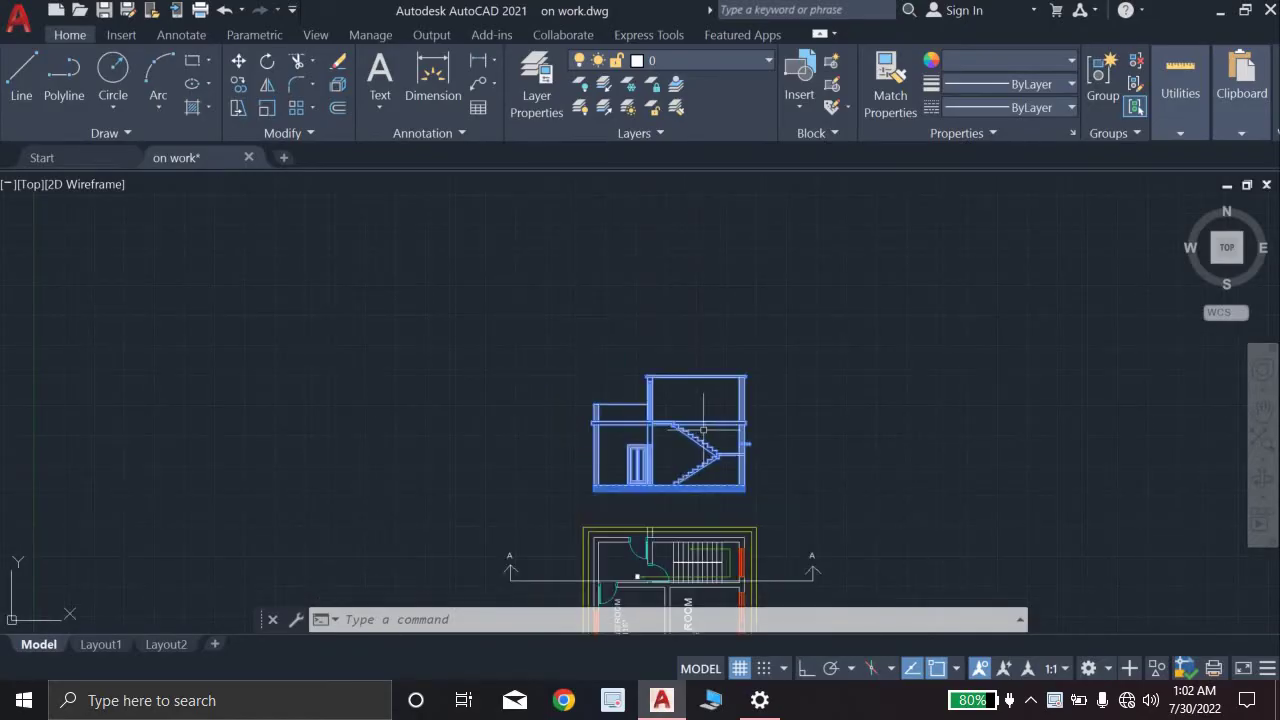
pyautogui.press('Escape')
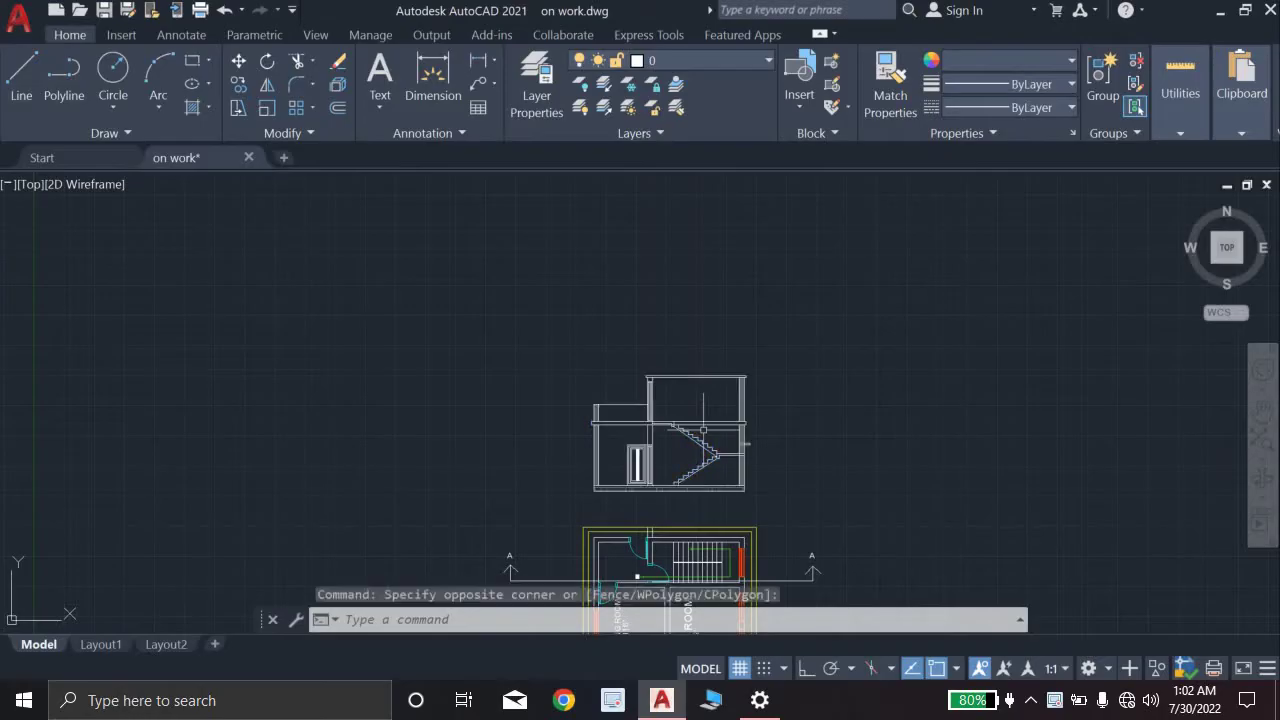
# Step: Examine the room layout of the horizontal floor plan, including the bedrooms, kitchen, living room, toilet and stairs
pyautogui.scroll(-3, 573, 433)
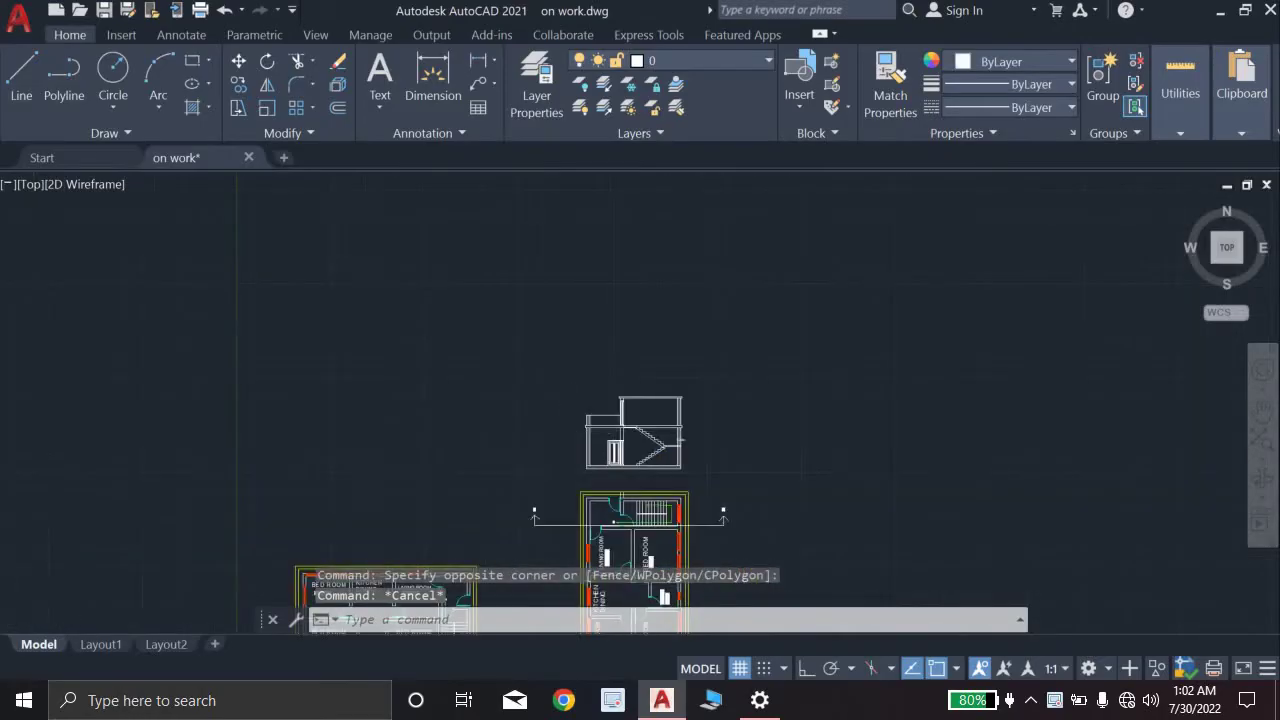
pyautogui.moveTo(458, 538); pyautogui.dragTo(558, 443, button='middle')
pyautogui.scroll(6, 558, 443)
pyautogui.scroll(5, 598, 403)
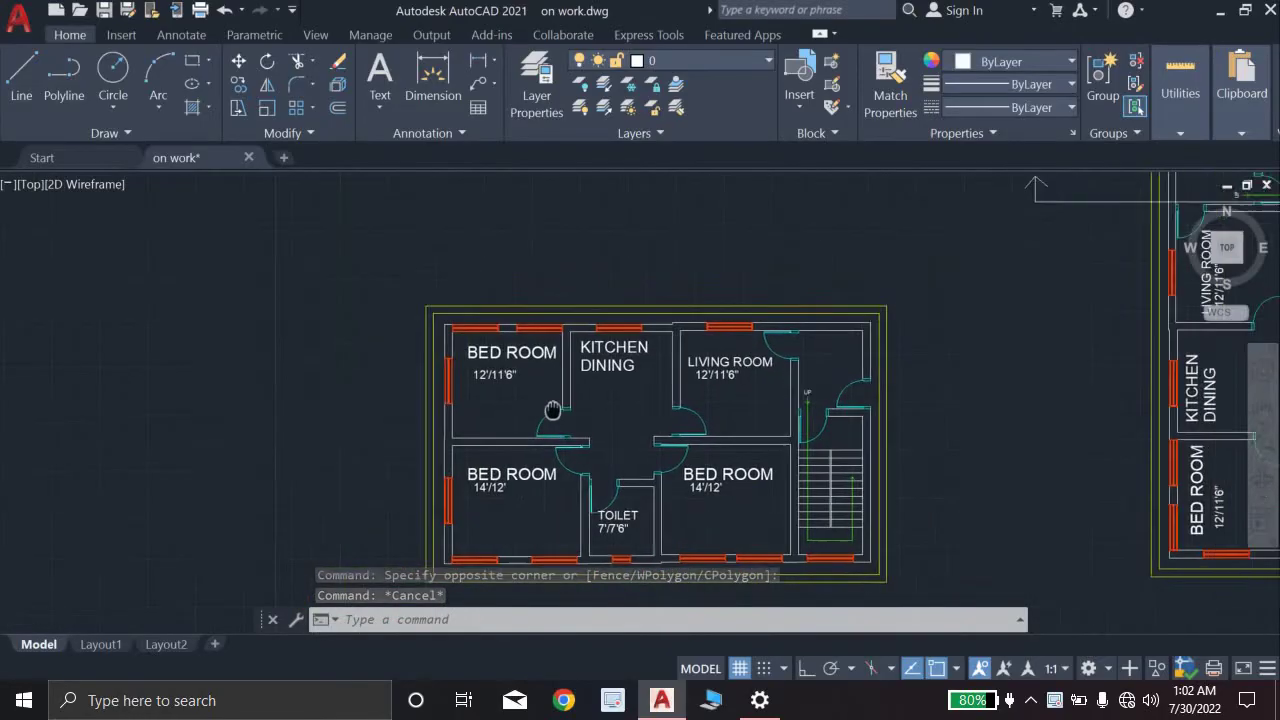
pyautogui.scroll(-2, 490, 424)
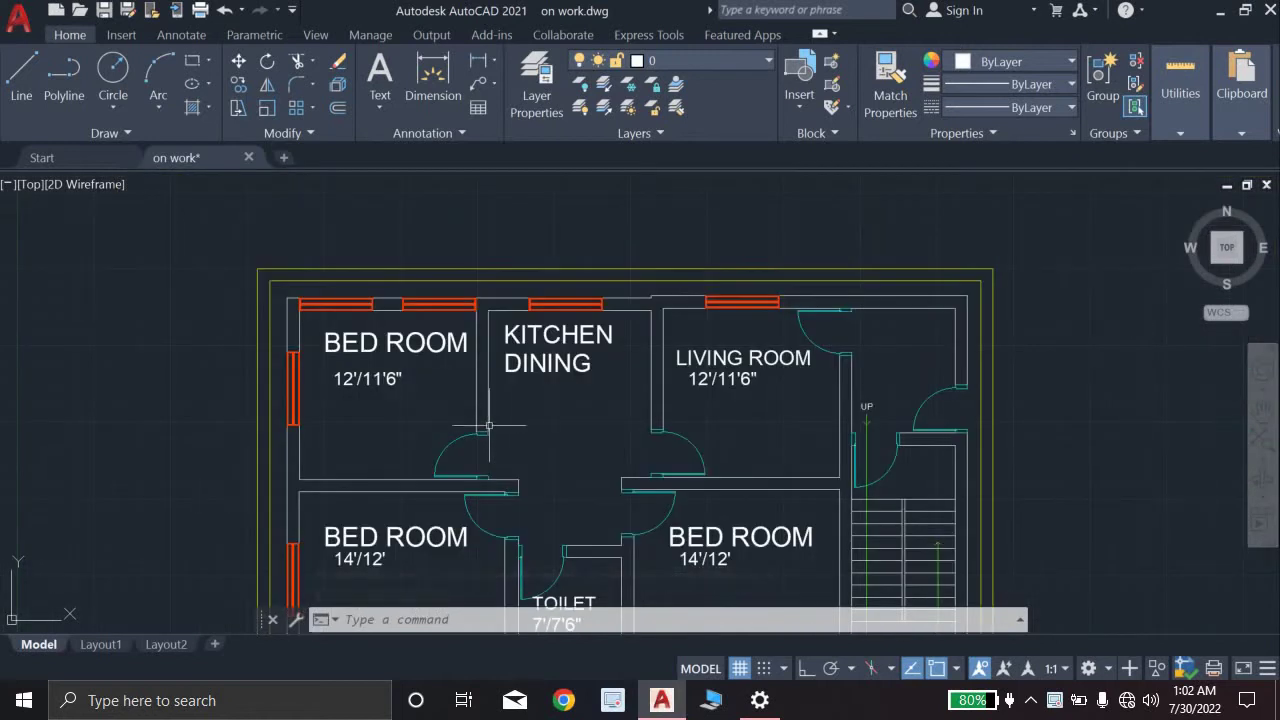
pyautogui.scroll(-2, 490, 424)
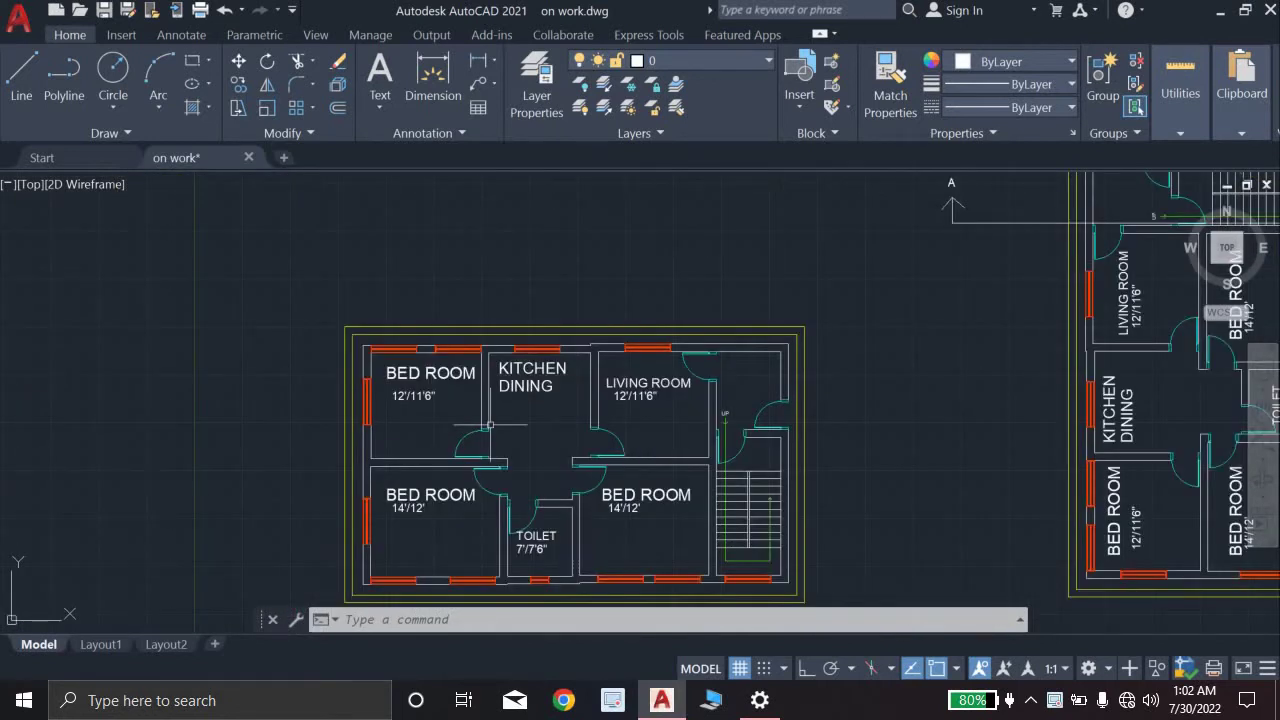
pyautogui.scroll(-2, 509, 418)
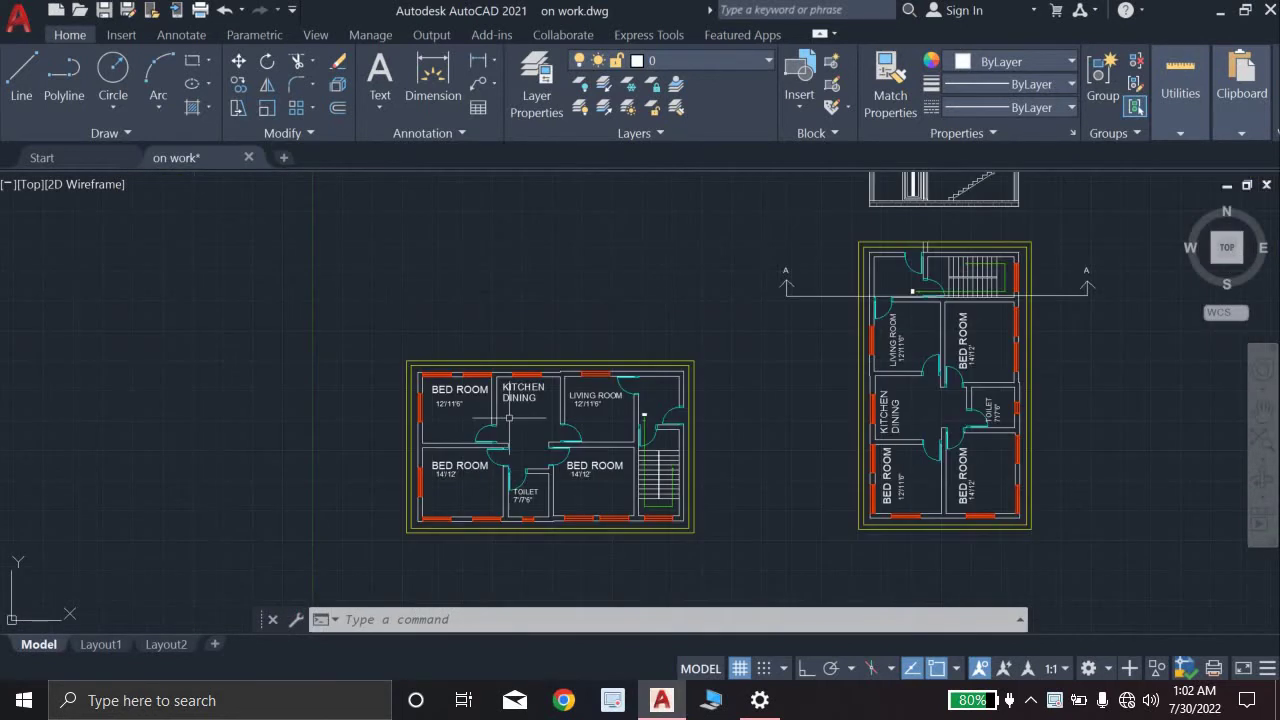
pyautogui.scroll(2, 509, 418)
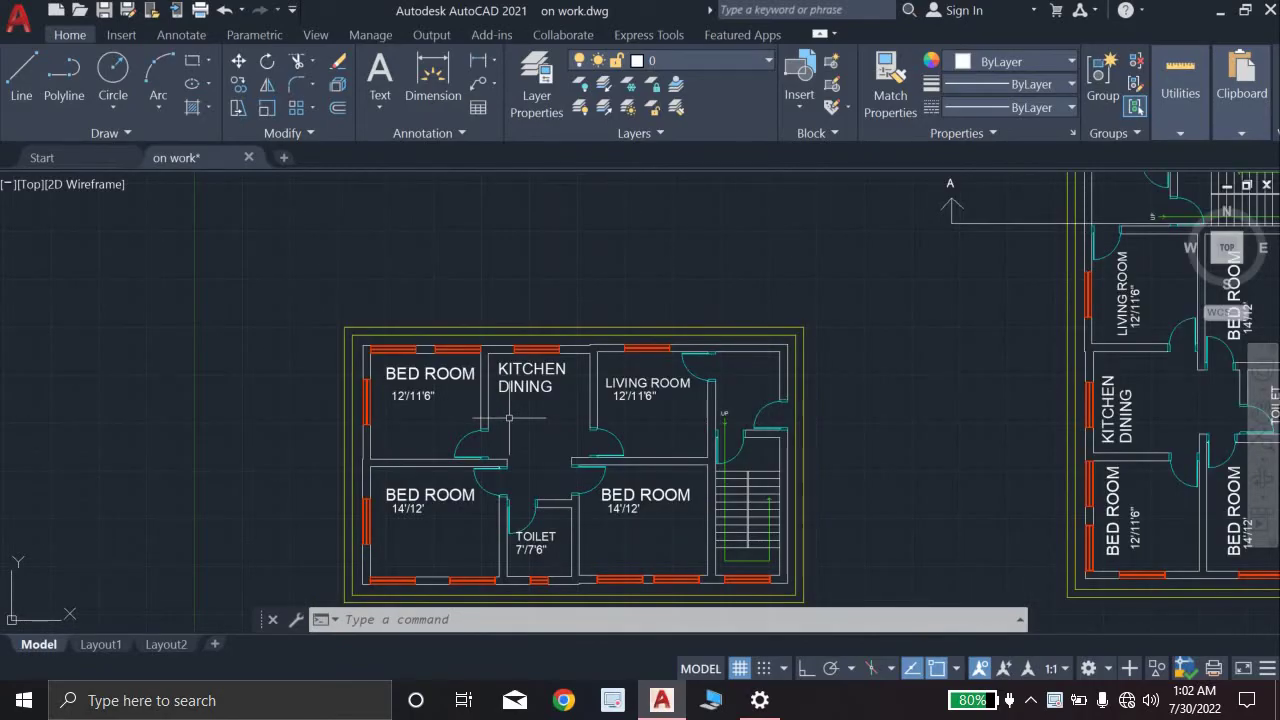
pyautogui.scroll(-2, 509, 418)
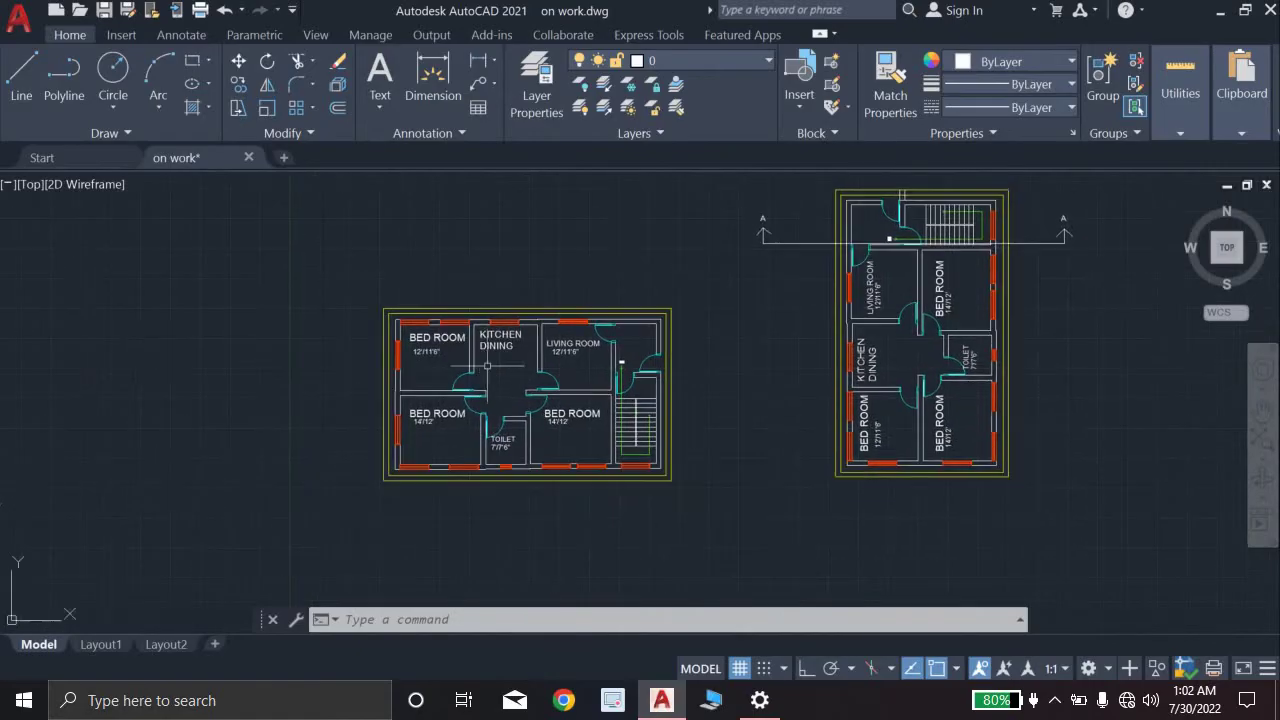
pyautogui.scroll(2, 509, 388)
pyautogui.scroll(-2, 509, 388)
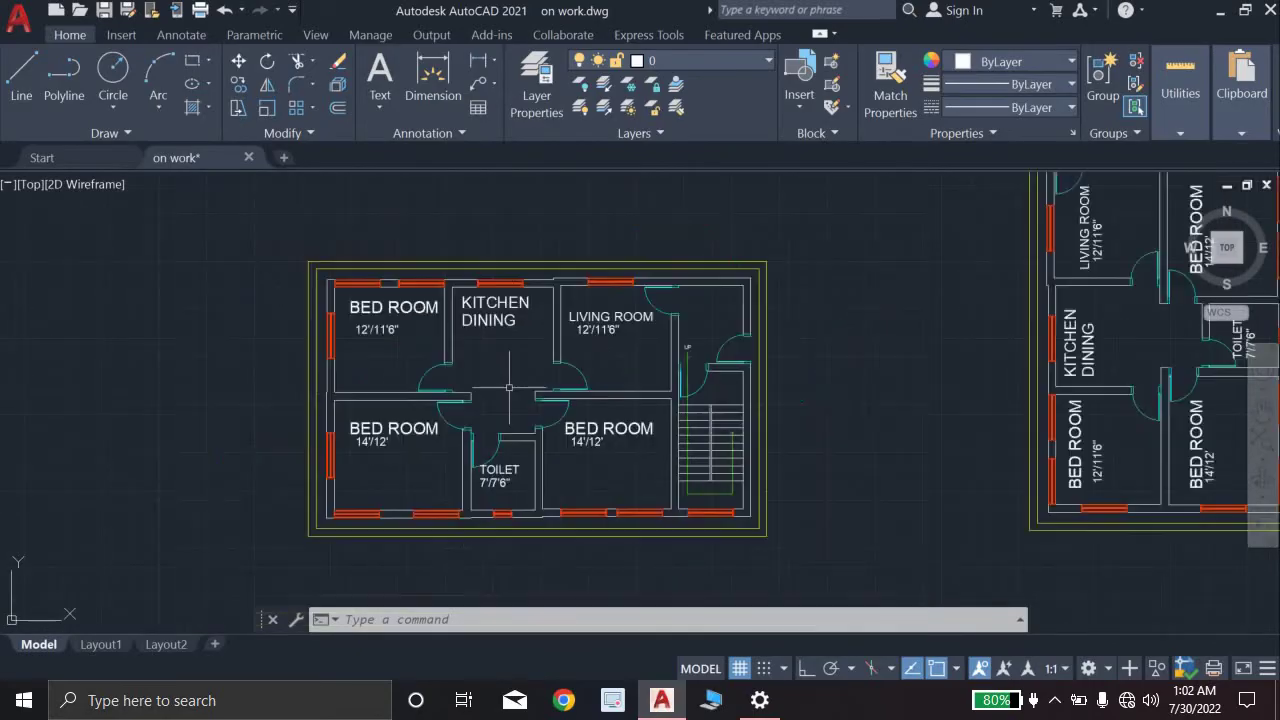
pyautogui.moveTo(509, 388); pyautogui.dragTo(479, 330, button='middle')
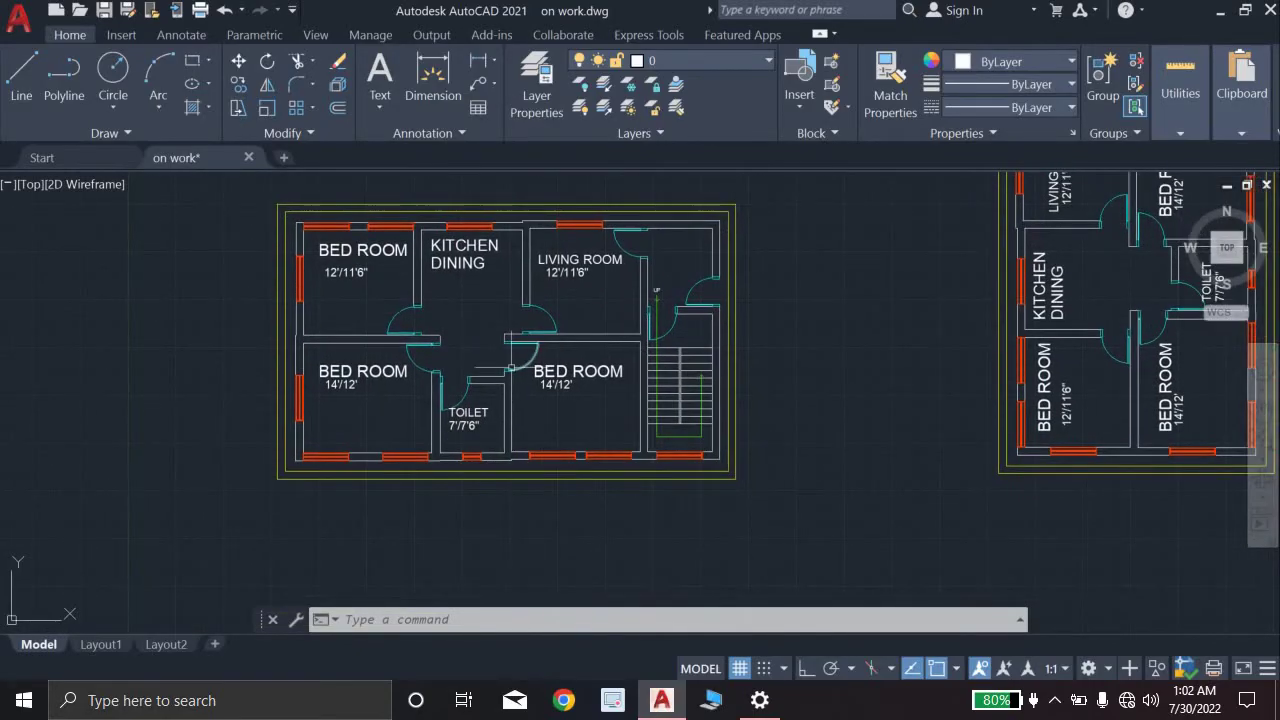
# Step: Inspect the two long outer sides of the horizontal floor plan and the empty space beside them
pyautogui.click(440, 517)
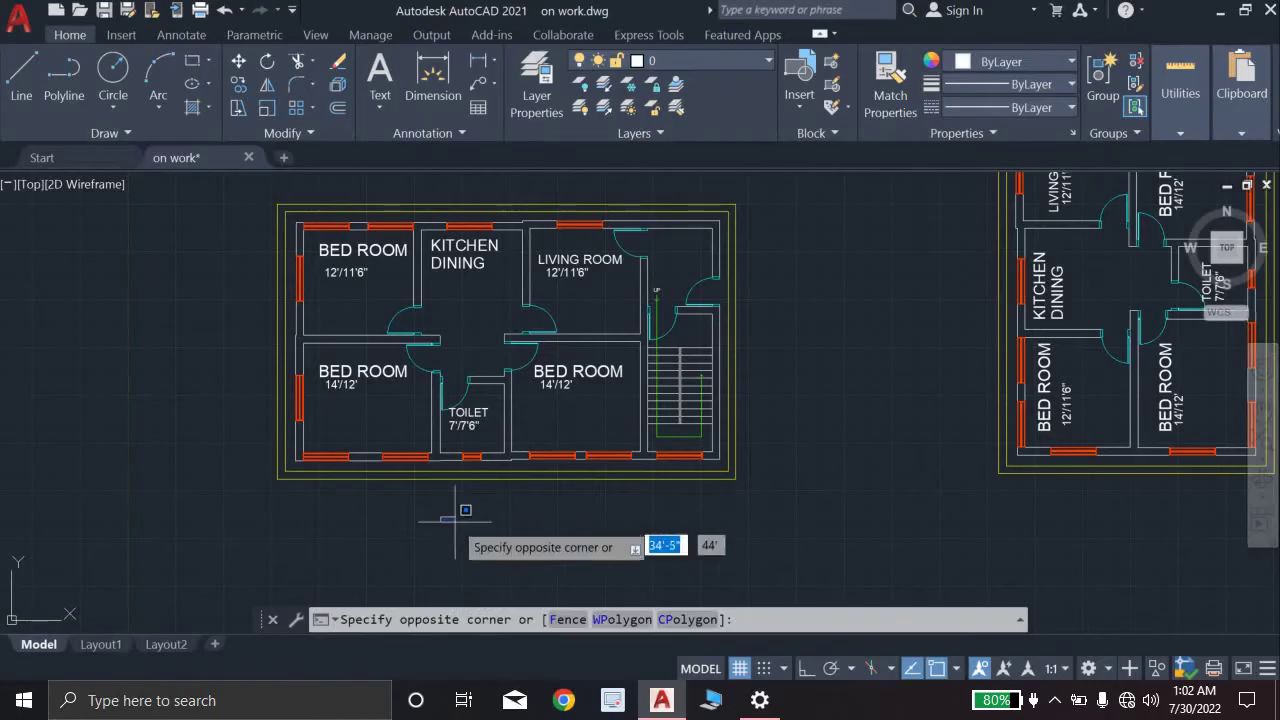
pyautogui.click(539, 557)
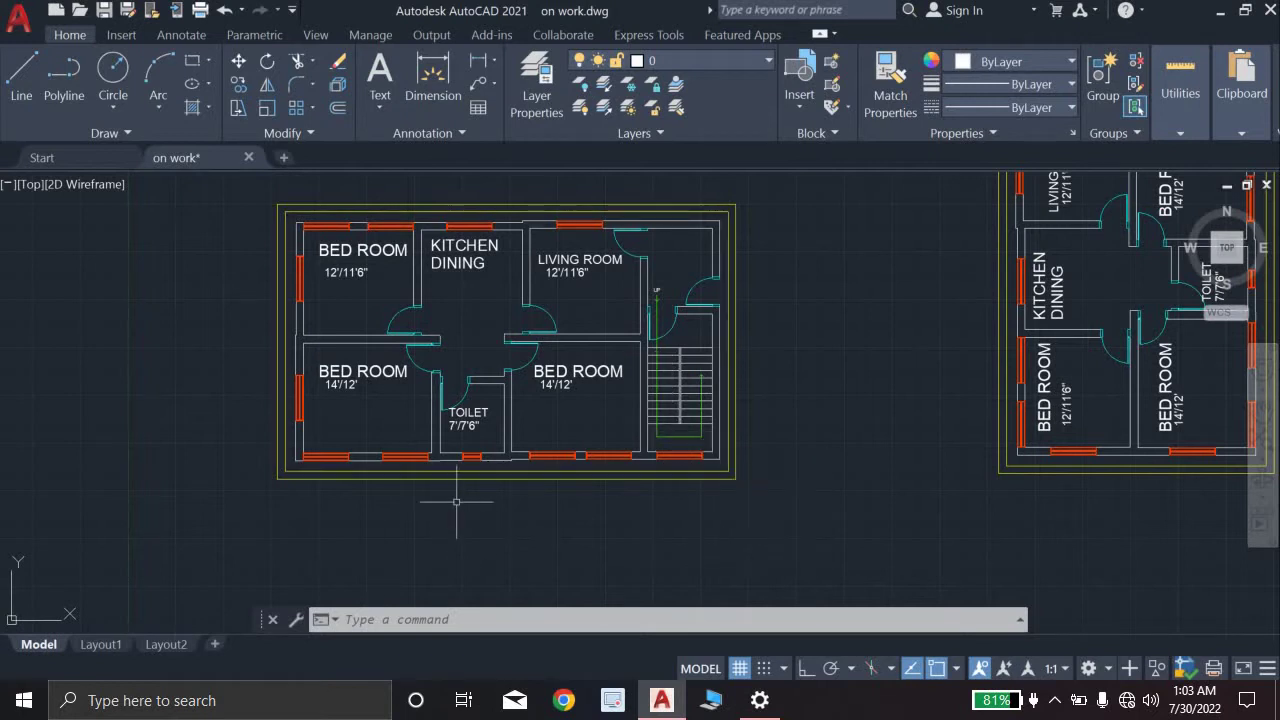
pyautogui.scroll(-2, 455, 530)
pyautogui.scroll(2, 457, 534)
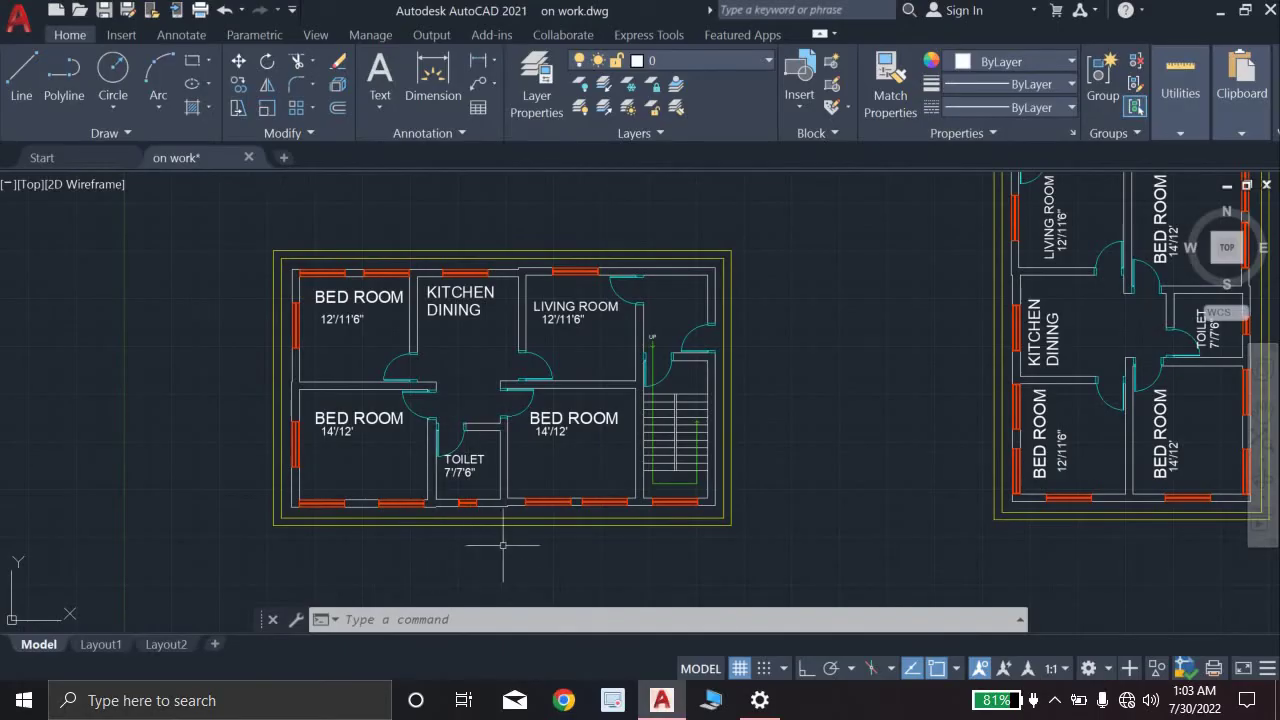
pyautogui.moveTo(467, 320); pyautogui.dragTo(454, 392, button='middle')
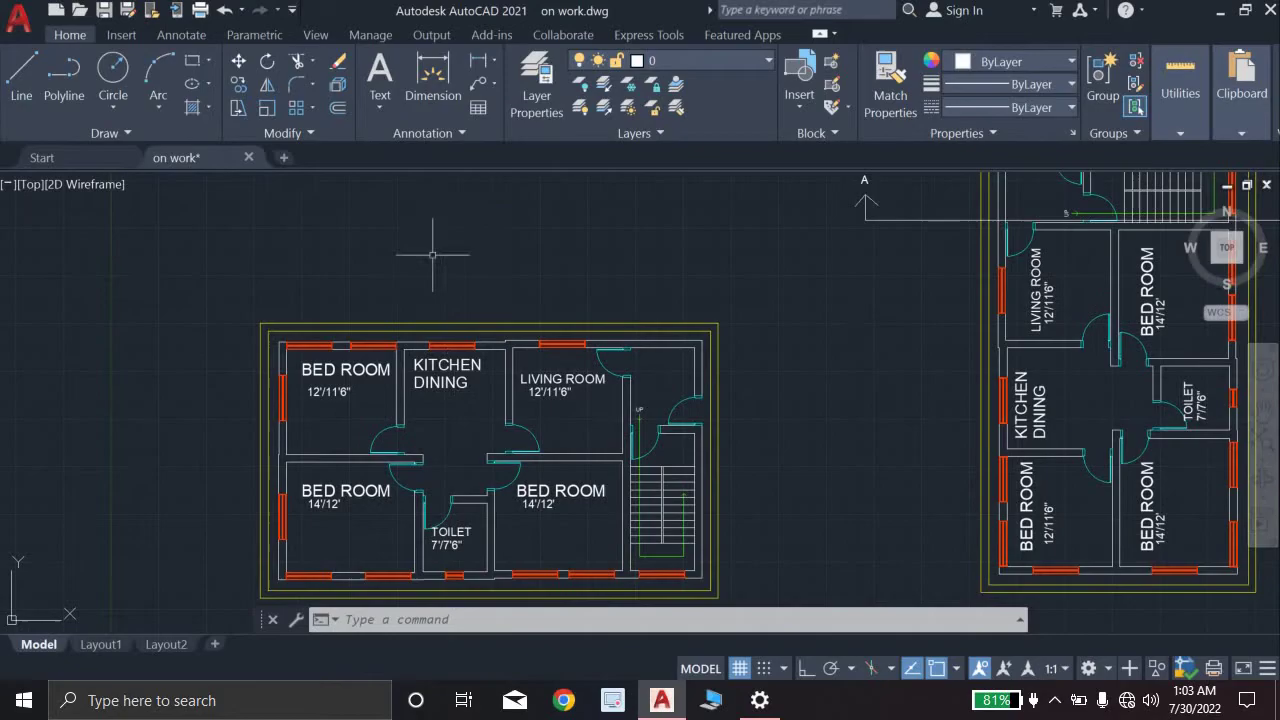
pyautogui.click(386, 219)
pyautogui.click(577, 258)
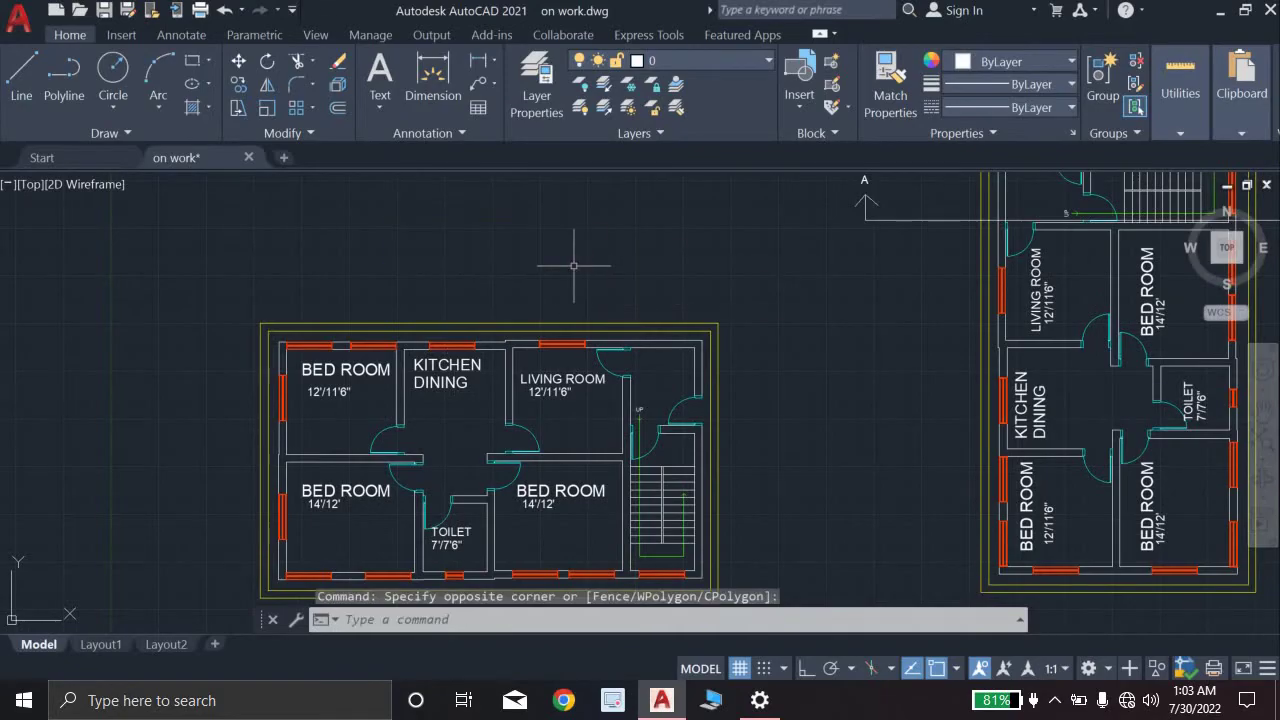
pyautogui.scroll(-2, 574, 266)
pyautogui.moveTo(574, 266); pyautogui.dragTo(549, 231, button='middle')
pyautogui.scroll(4, 517, 371)
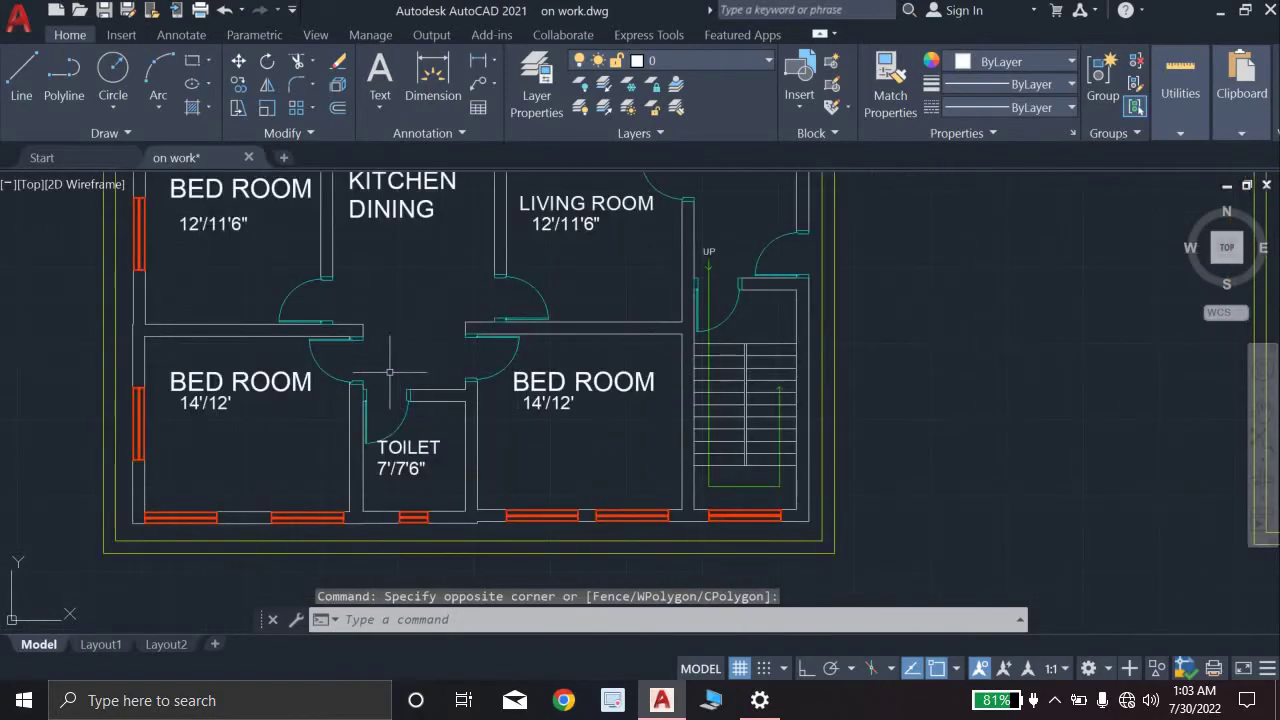
# Step: Inspect the two short outer sides of the horizontal floor plan, at the bedroom end and the stair end
pyautogui.scroll(-2, 390, 373)
pyautogui.moveTo(390, 373); pyautogui.dragTo(571, 411, button='middle')
pyautogui.click(299, 370)
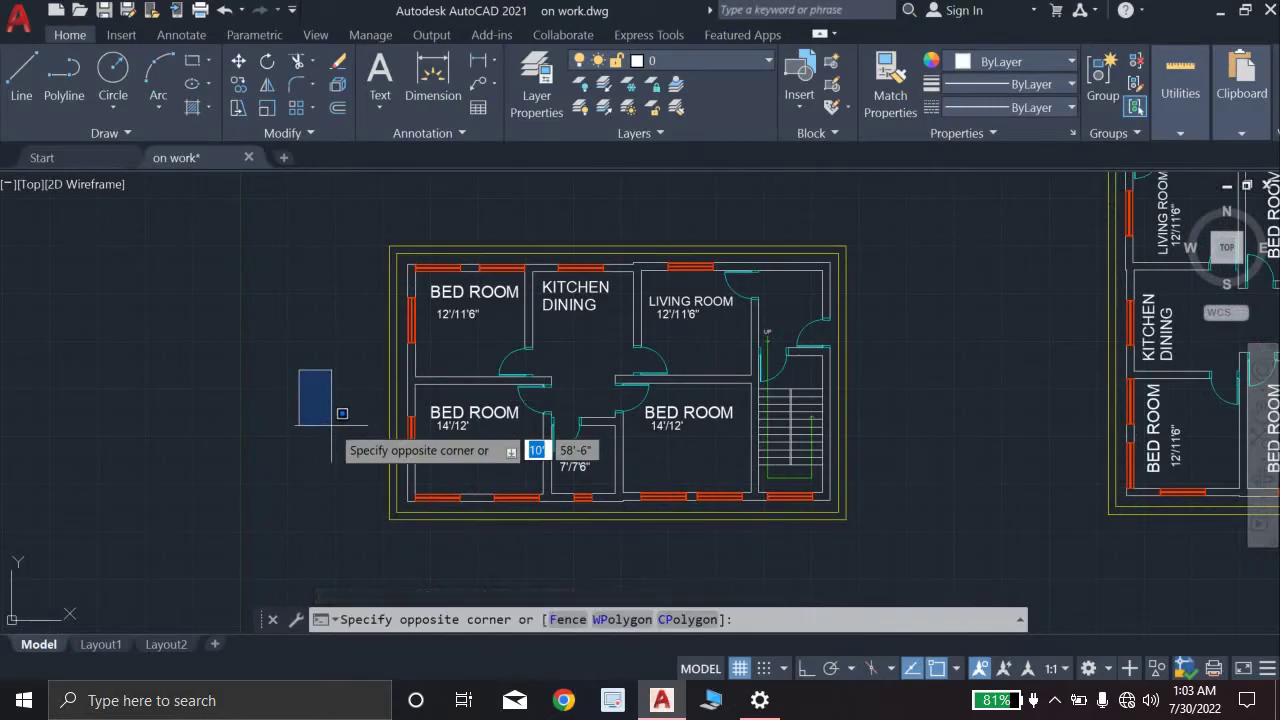
pyautogui.scroll(2, 342, 413)
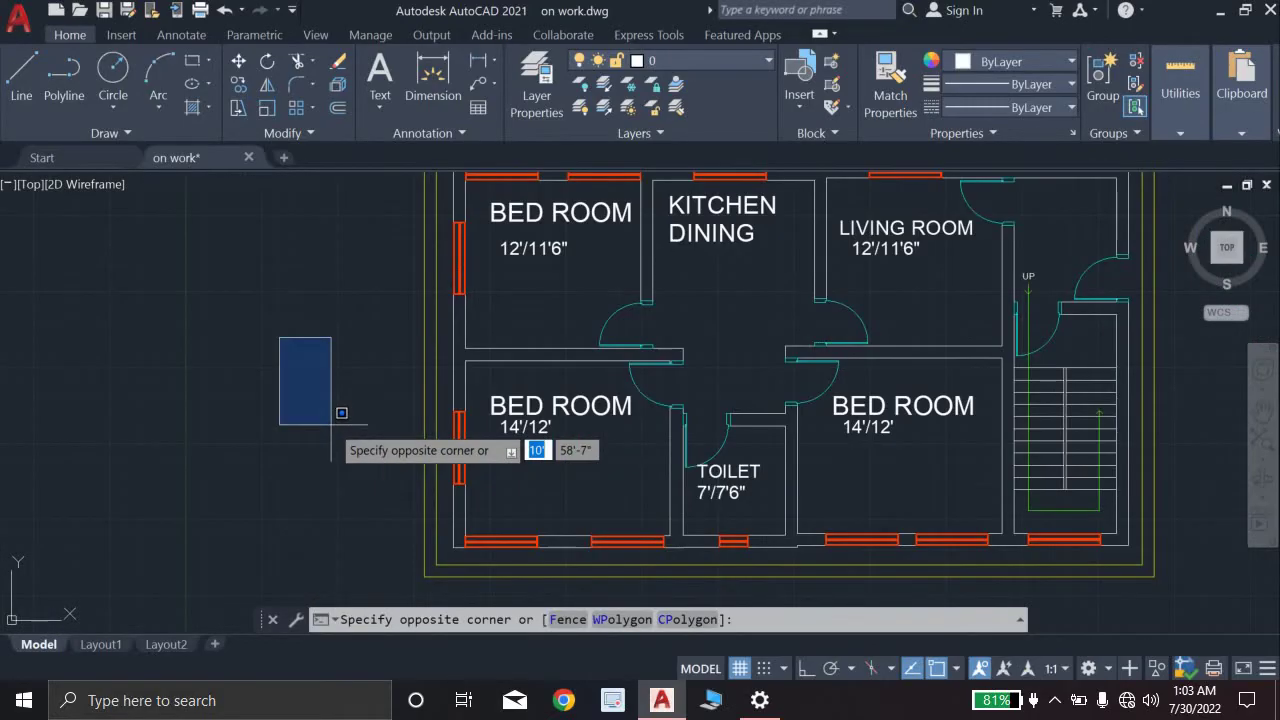
pyautogui.press('Escape')
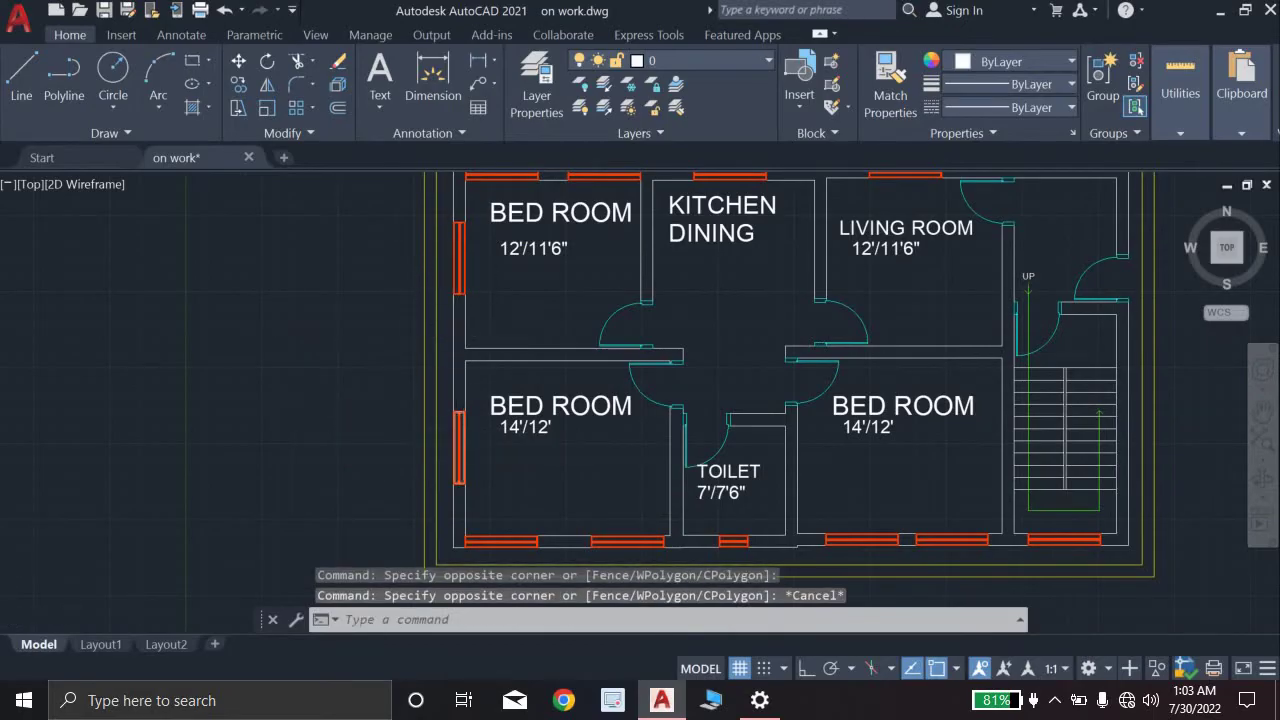
pyautogui.scroll(3, 450, 449)
pyautogui.scroll(-3, 450, 449)
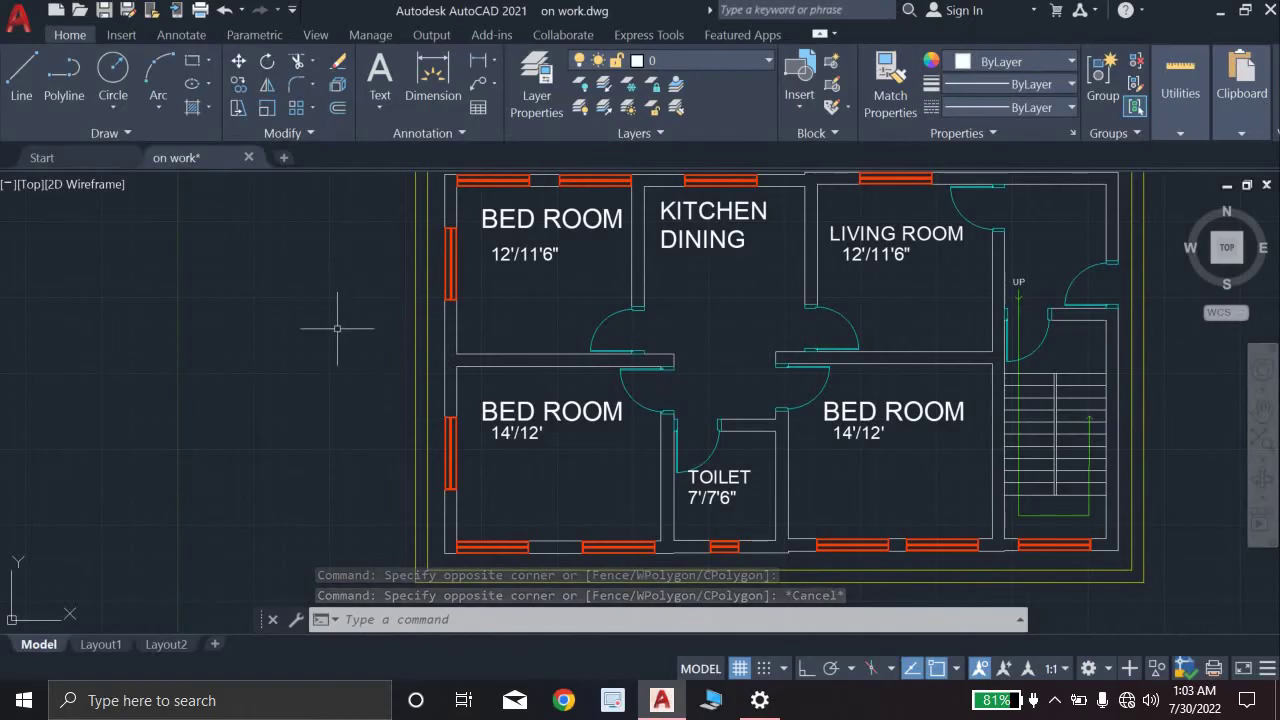
pyautogui.click(306, 345)
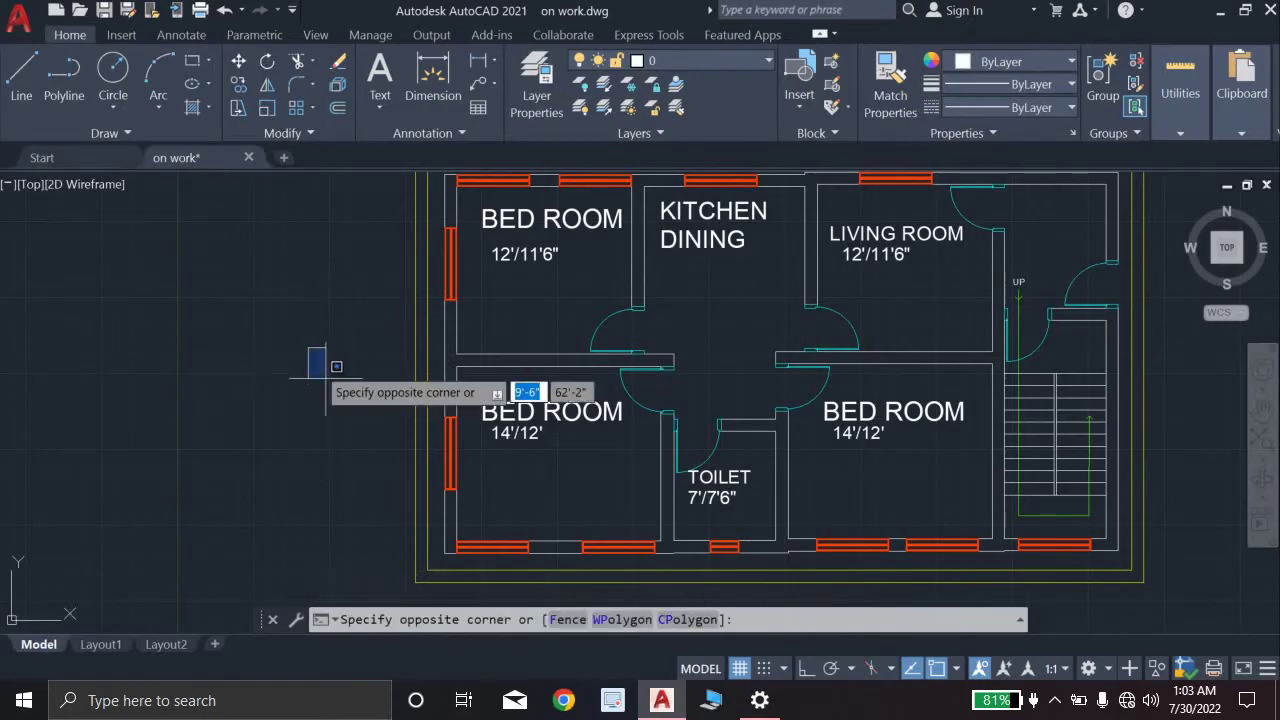
pyautogui.click(366, 429)
pyautogui.scroll(-4, 367, 432)
pyautogui.moveTo(575, 391); pyautogui.dragTo(426, 468, button='middle')
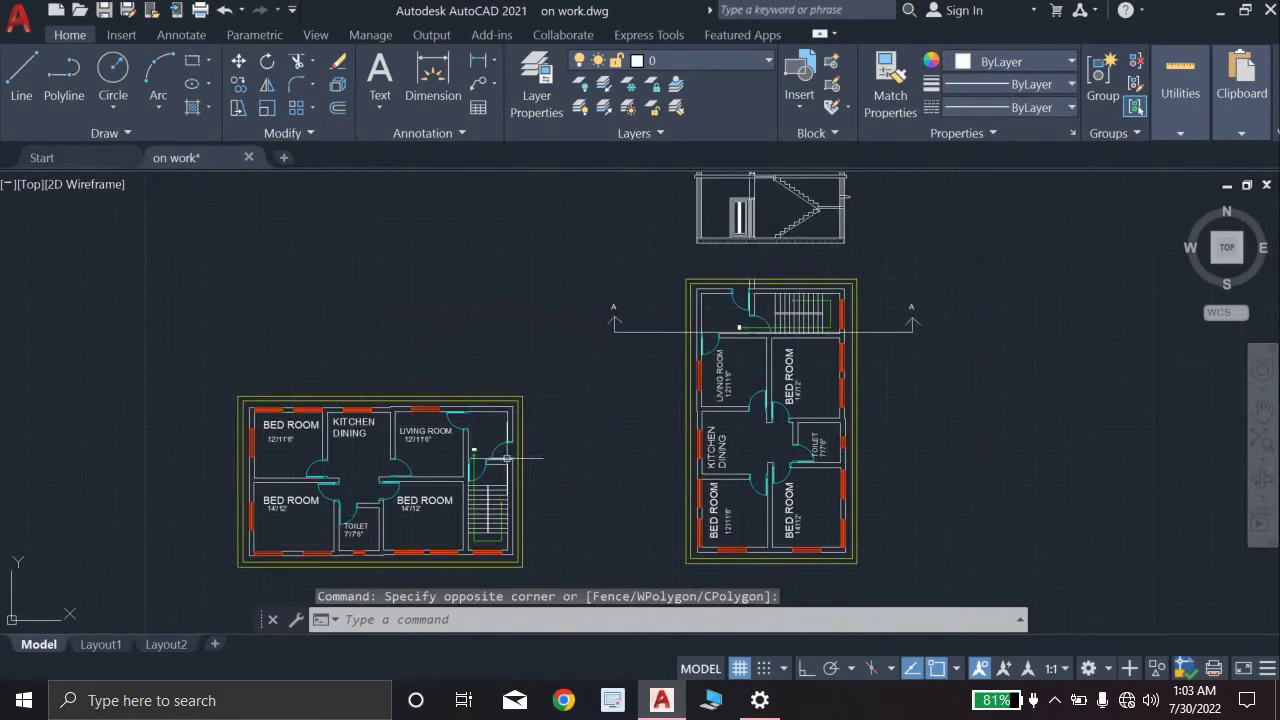
pyautogui.scroll(4, 506, 457)
pyautogui.click(589, 435)
pyautogui.click(662, 490)
# Step: Examine the windows and walls along the toilet side of the horizontal floor plan
pyautogui.scroll(-5, 651, 491)
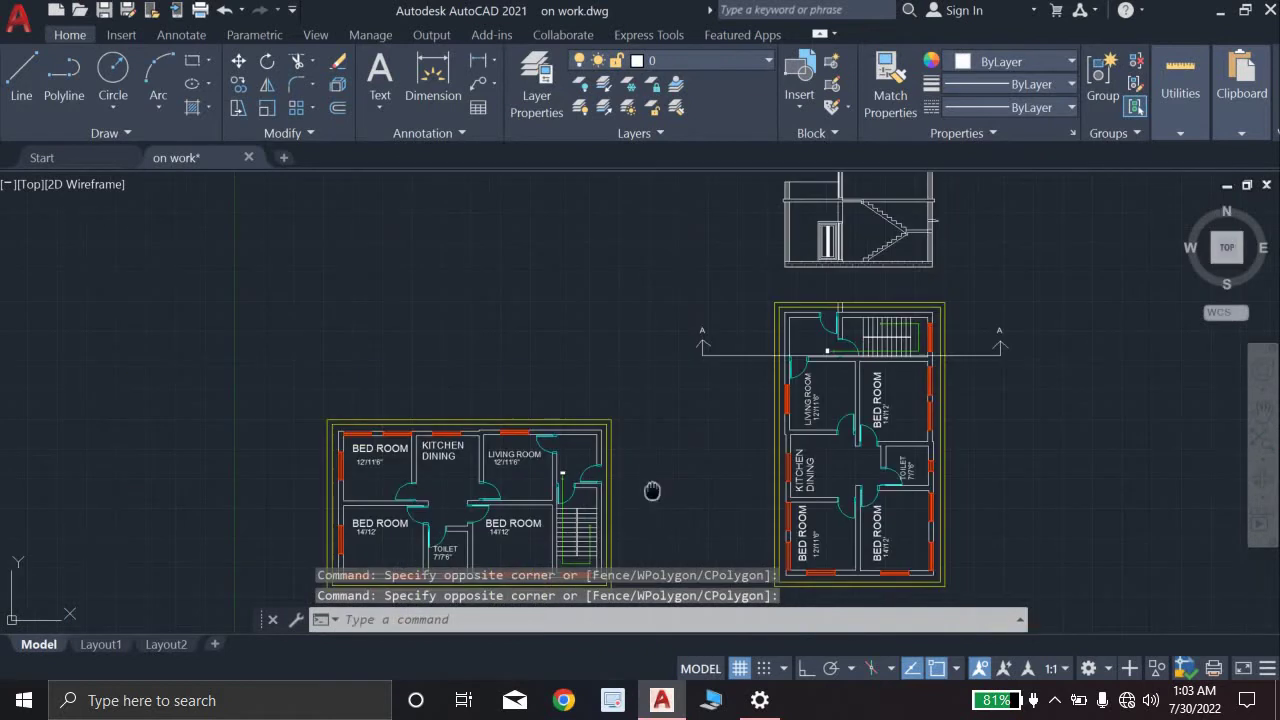
pyautogui.scroll(4, 520, 437)
pyautogui.scroll(-2, 470, 511)
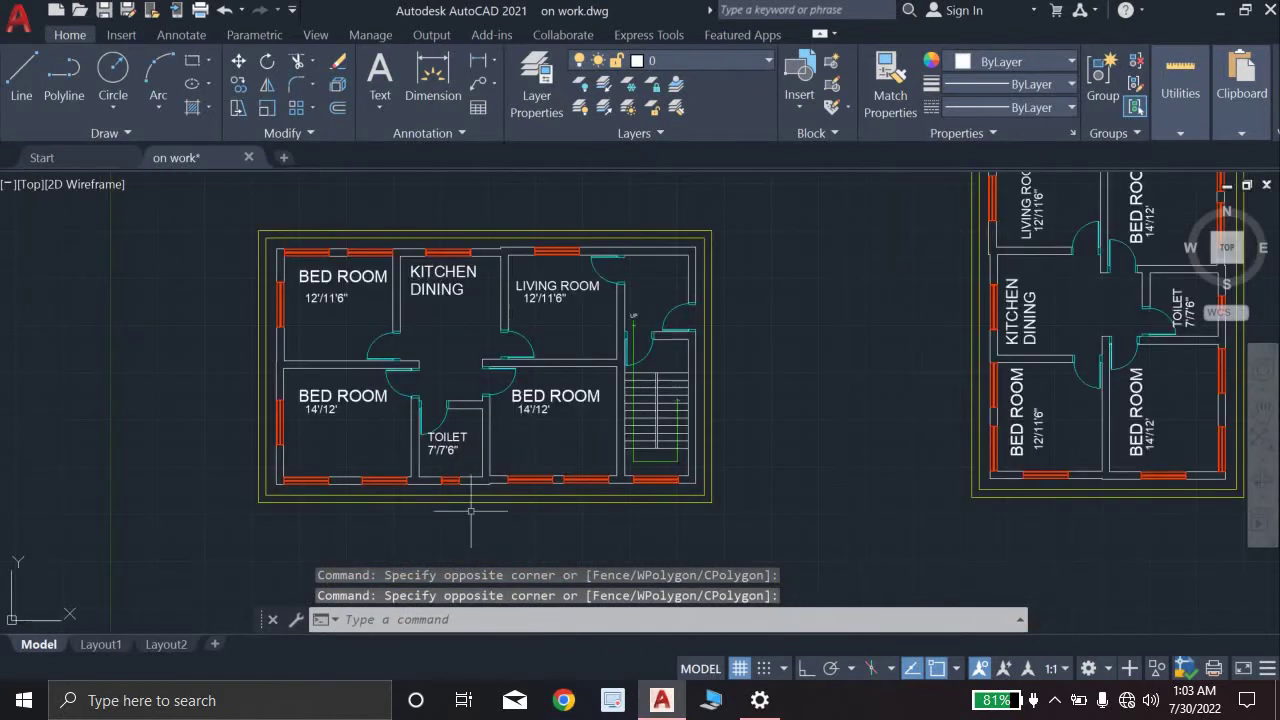
pyautogui.scroll(3, 443, 520)
pyautogui.scroll(-3, 443, 523)
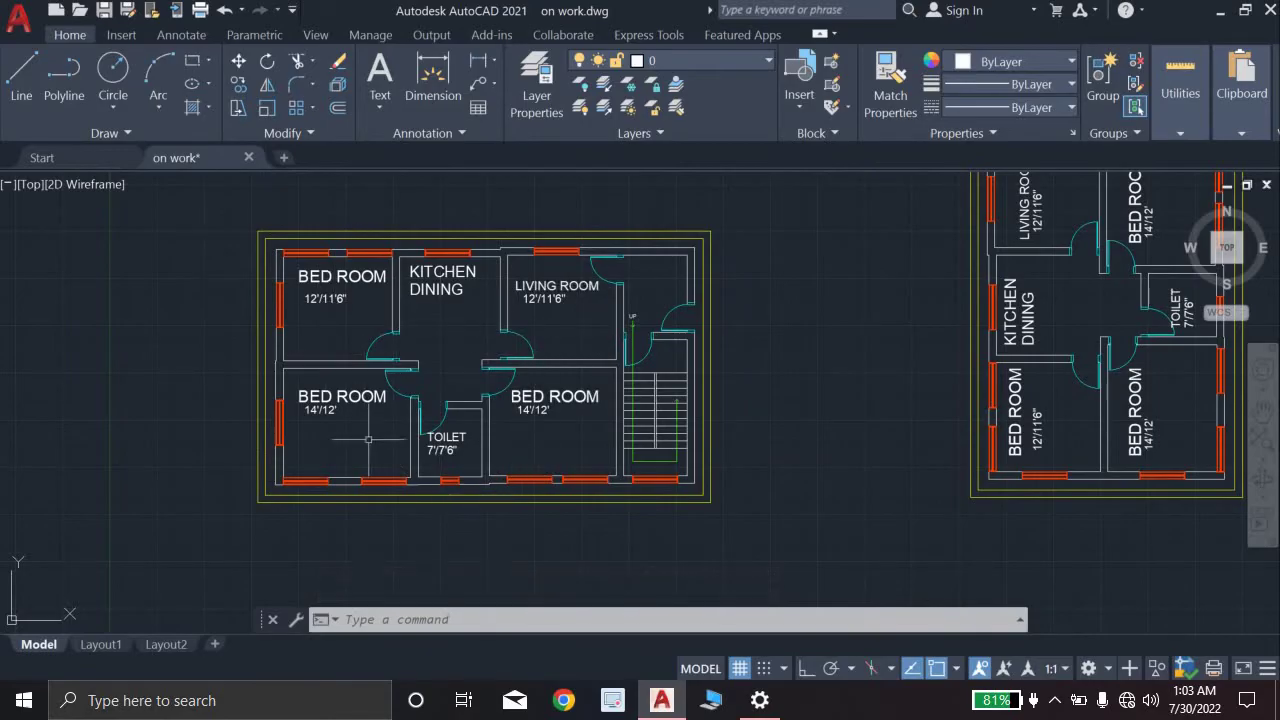
pyautogui.scroll(3, 386, 443)
pyautogui.scroll(-3, 390, 445)
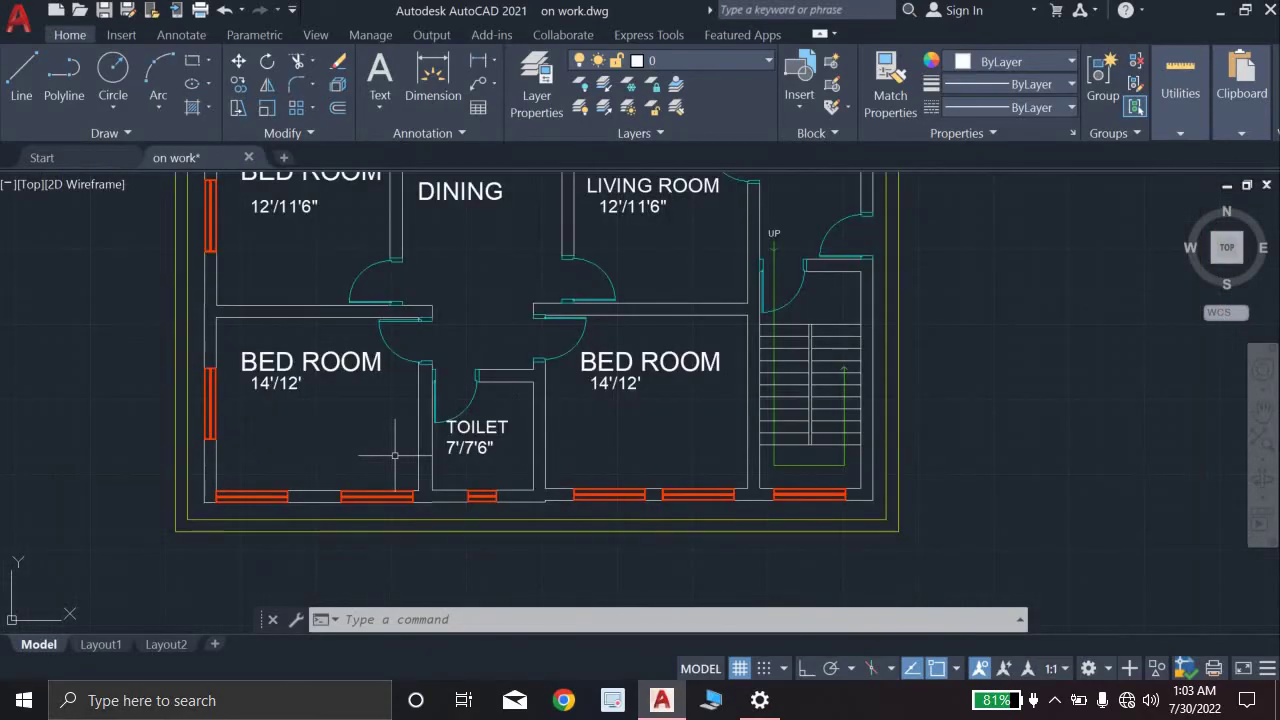
pyautogui.moveTo(428, 354); pyautogui.dragTo(430, 394, button='middle')
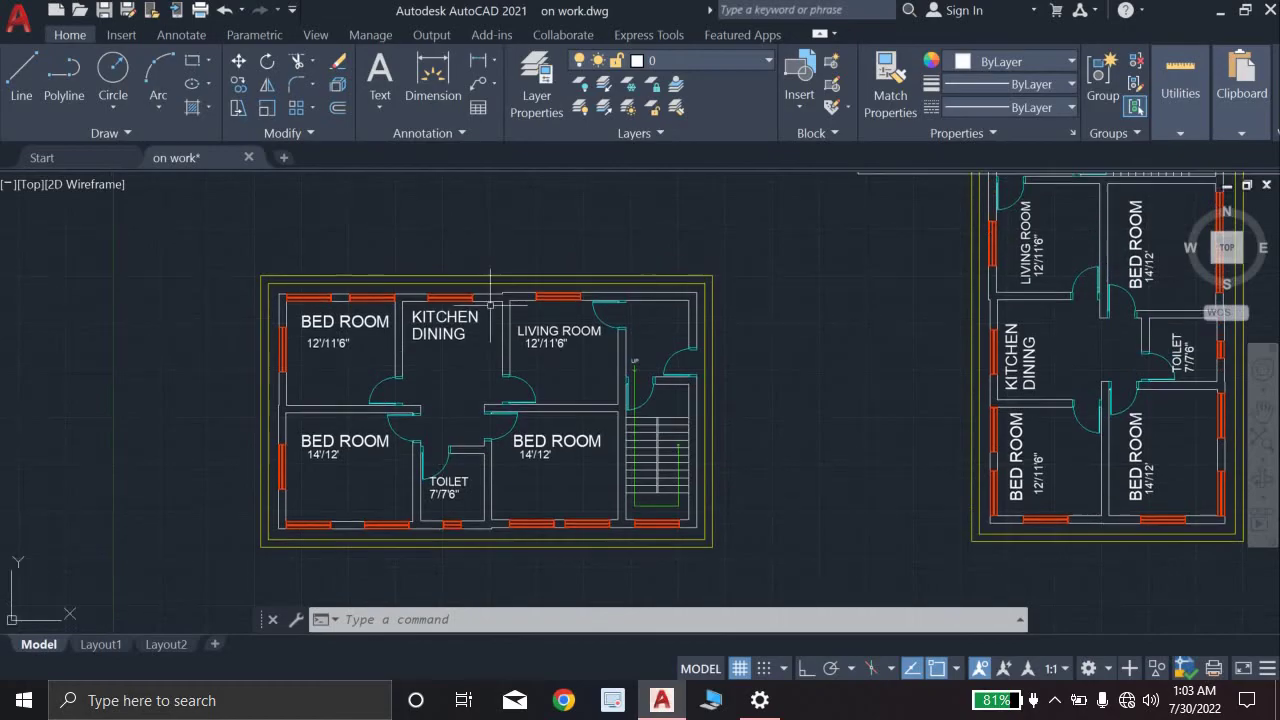
# Step: Make layer 0 the current layer for drawing
pyautogui.click(715, 56)
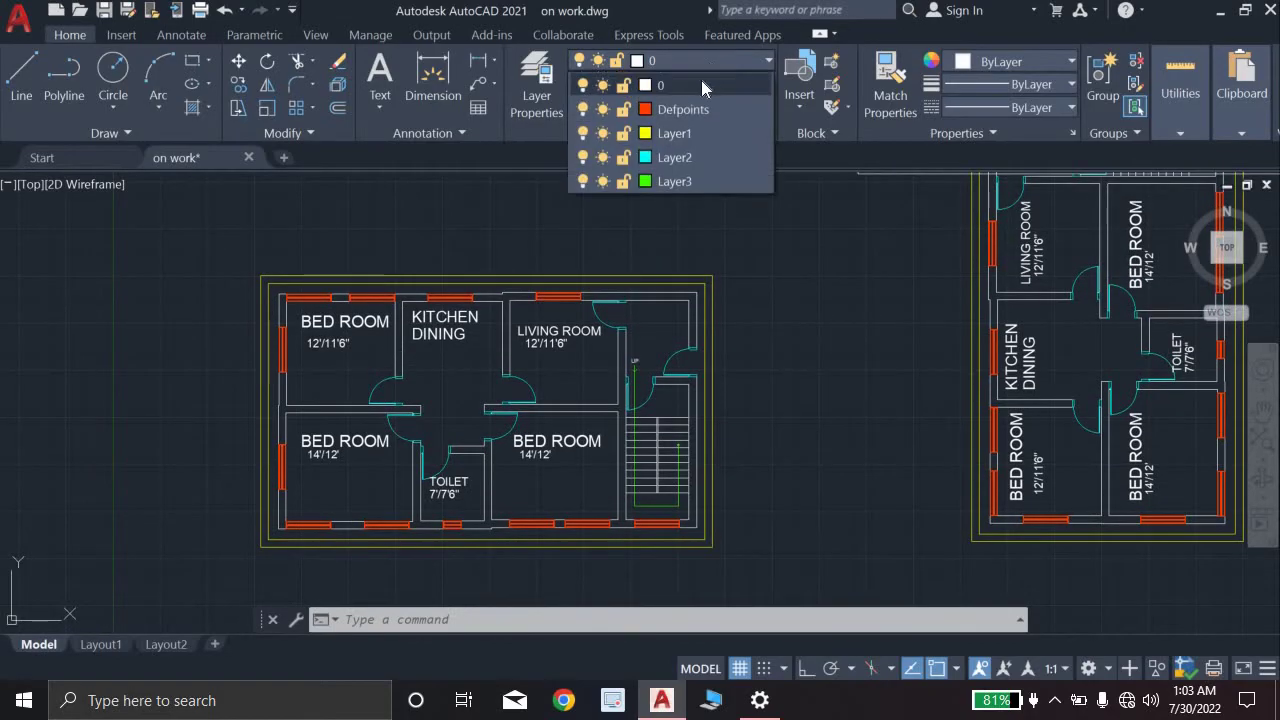
pyautogui.click(701, 82)
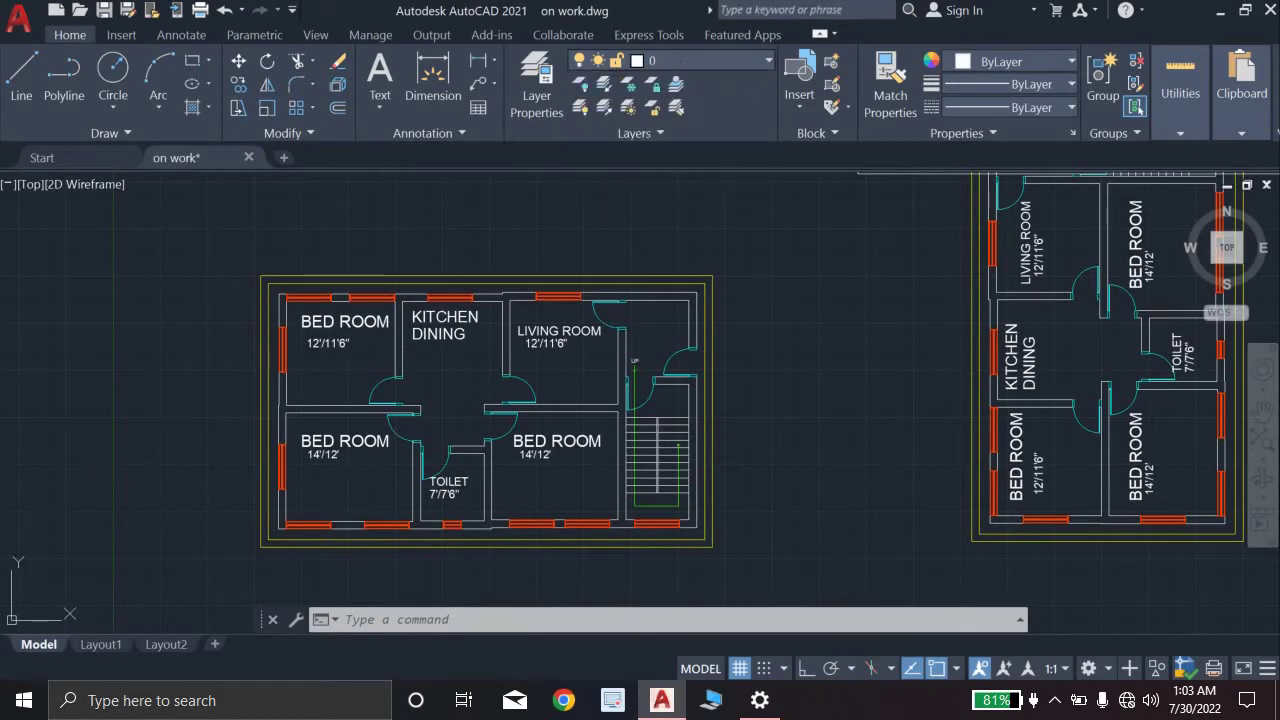
pyautogui.scroll(3, 549, 357)
pyautogui.scroll(-2, 557, 371)
pyautogui.scroll(-3, 540, 380)
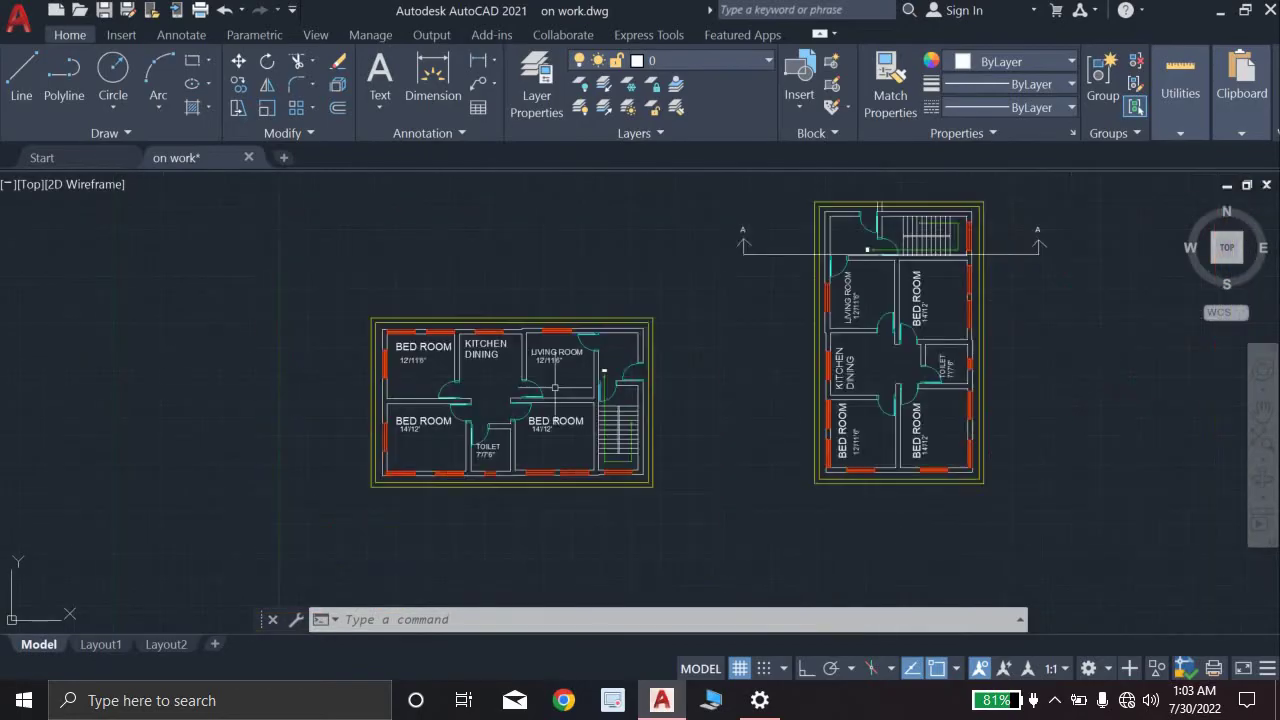
pyautogui.scroll(2, 555, 386)
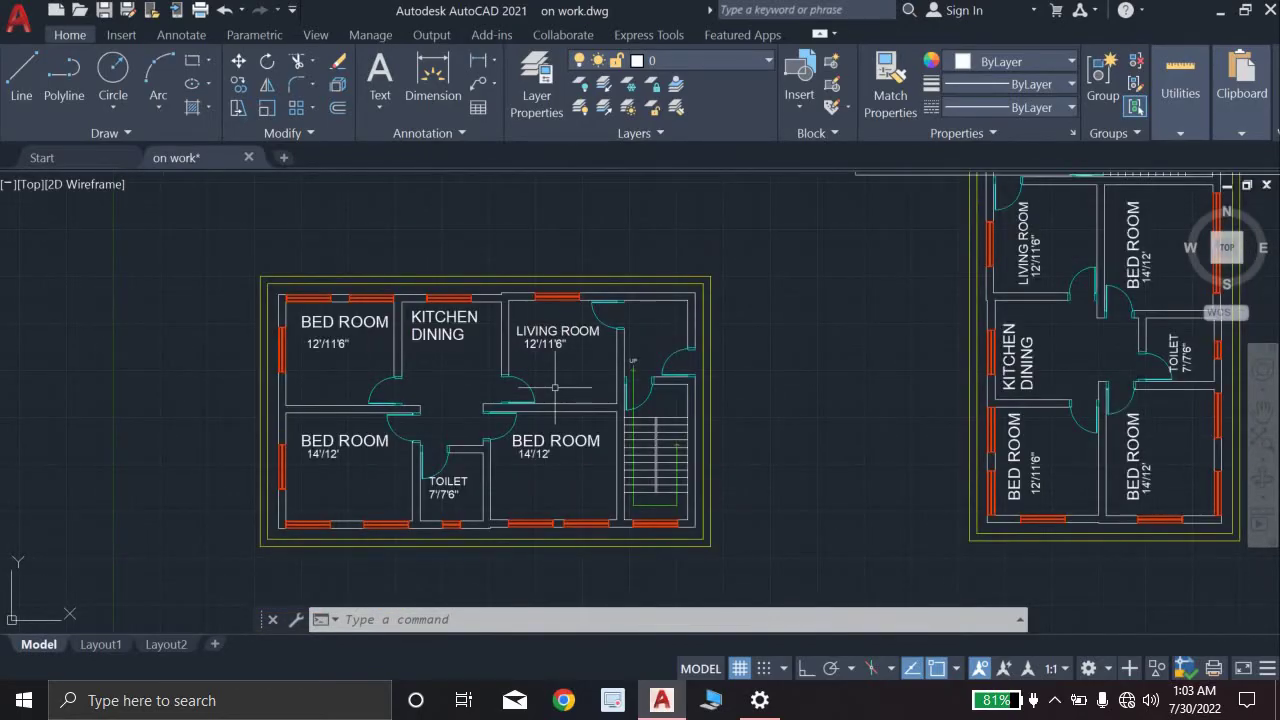
pyautogui.click(118, 138)
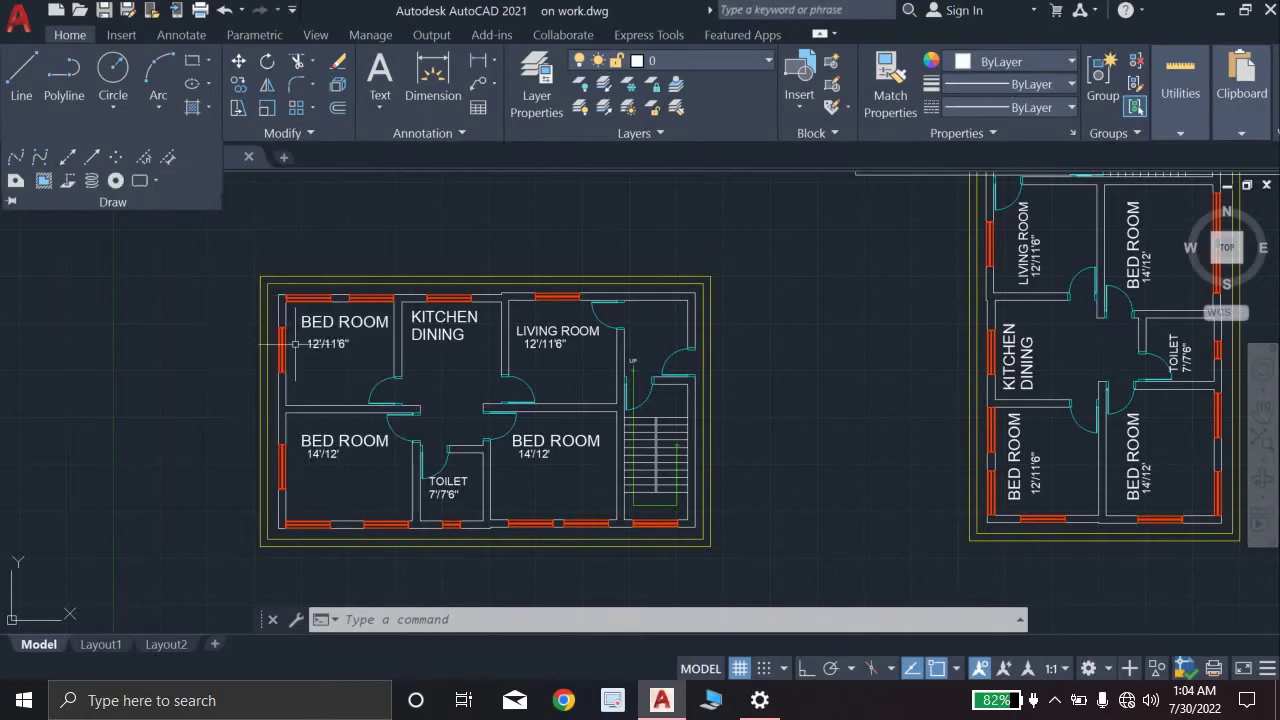
pyautogui.click(295, 344)
pyautogui.press('Escape')
pyautogui.press('Escape')
pyautogui.press('Escape')
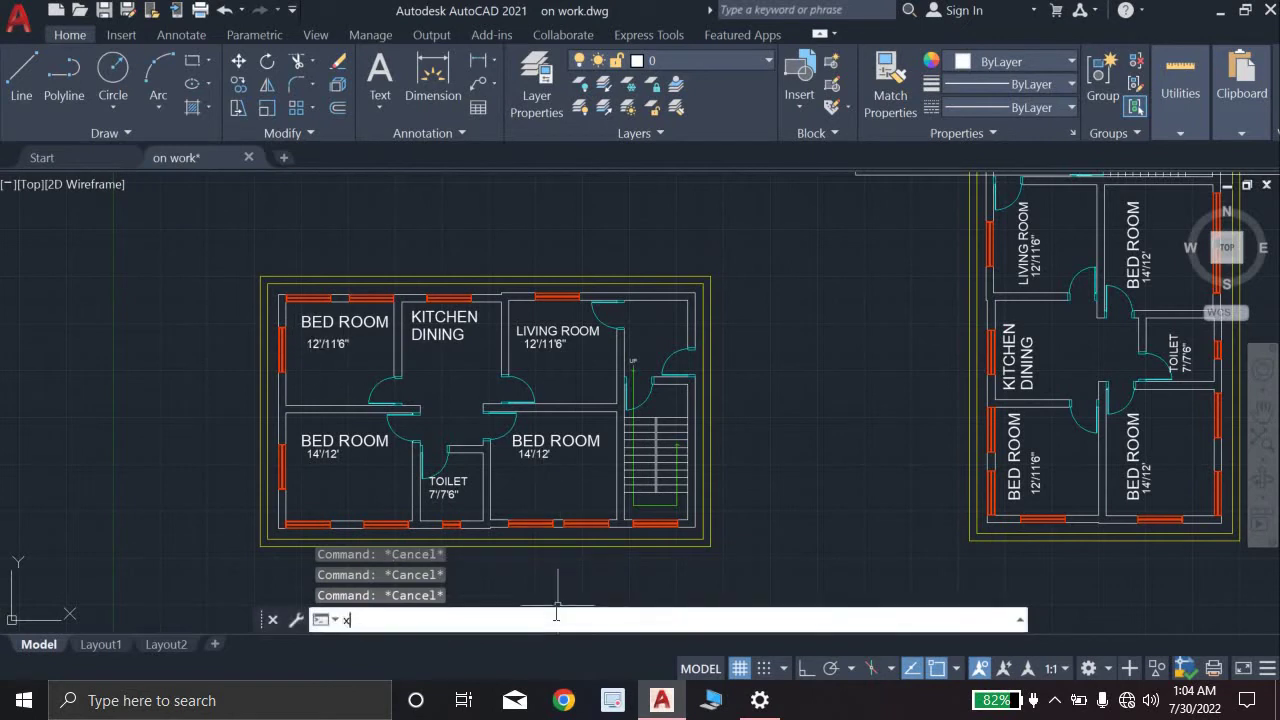
# Step: Start the construction line command (XLINE) with the vertical option
pyautogui.write('xl')
pyautogui.press('Return')
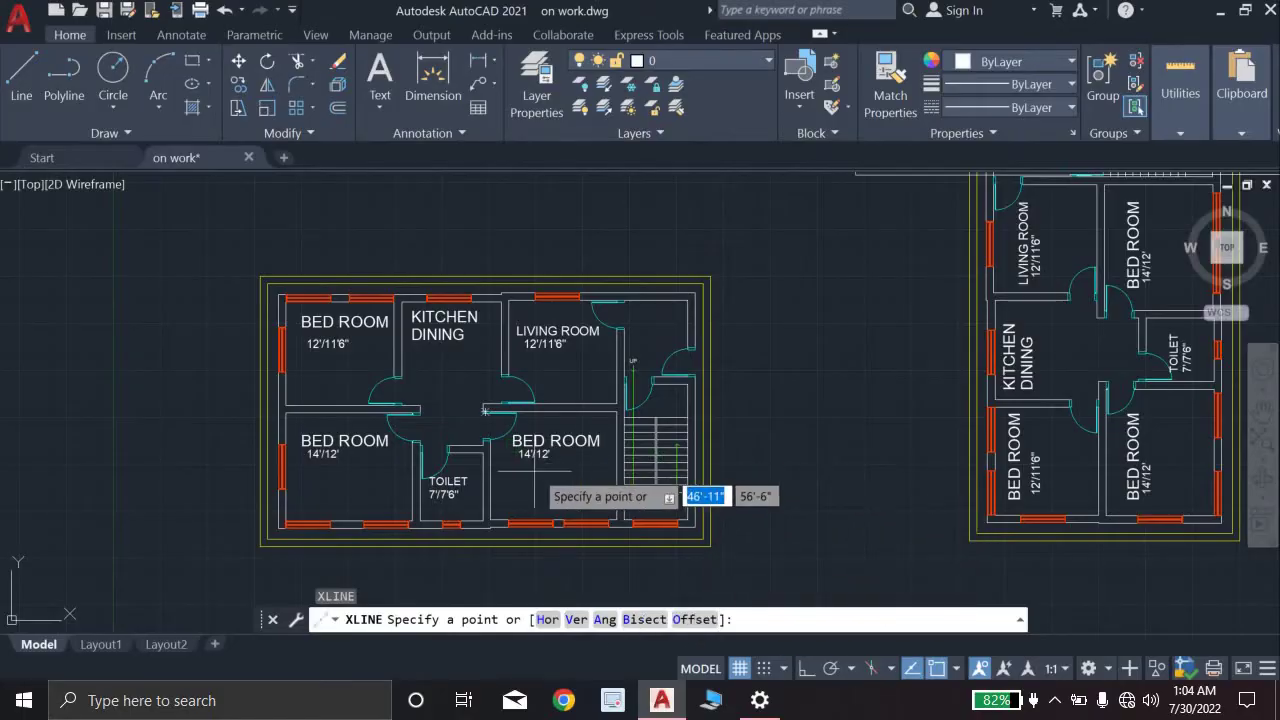
pyautogui.scroll(-6, 516, 477)
pyautogui.scroll(4, 516, 477)
pyautogui.scroll(4, 516, 477)
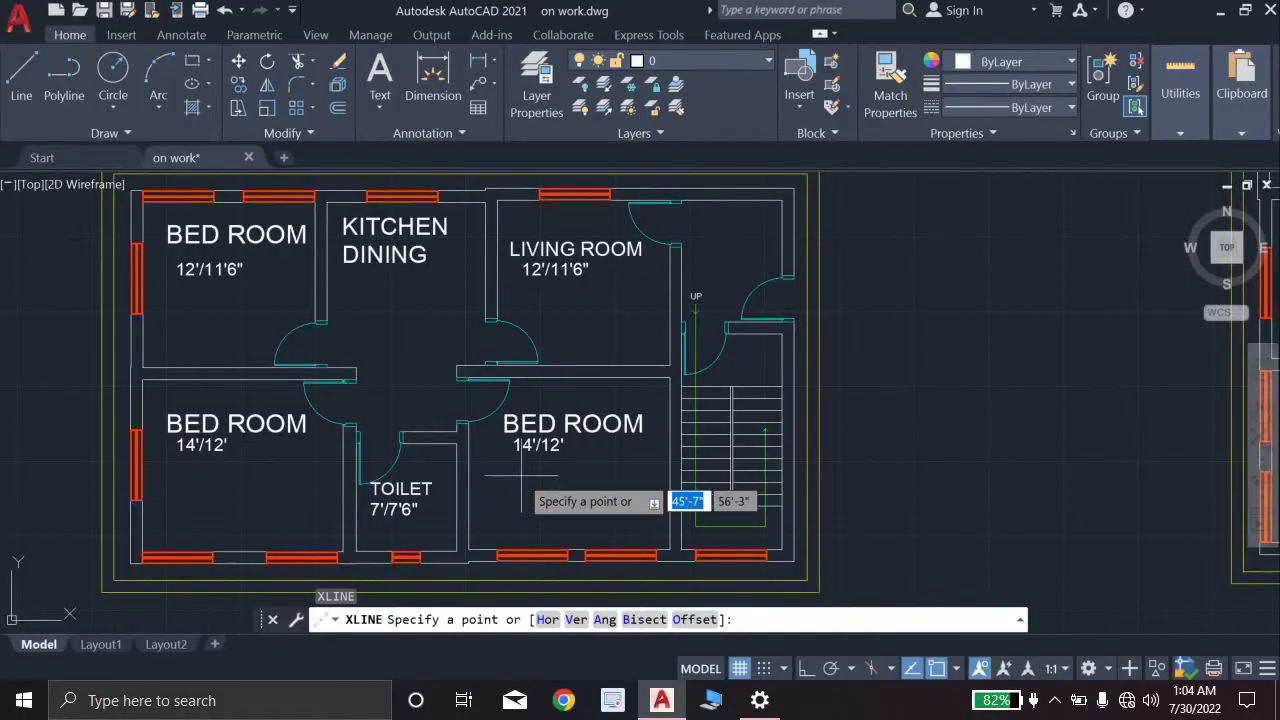
pyautogui.scroll(-2, 520, 476)
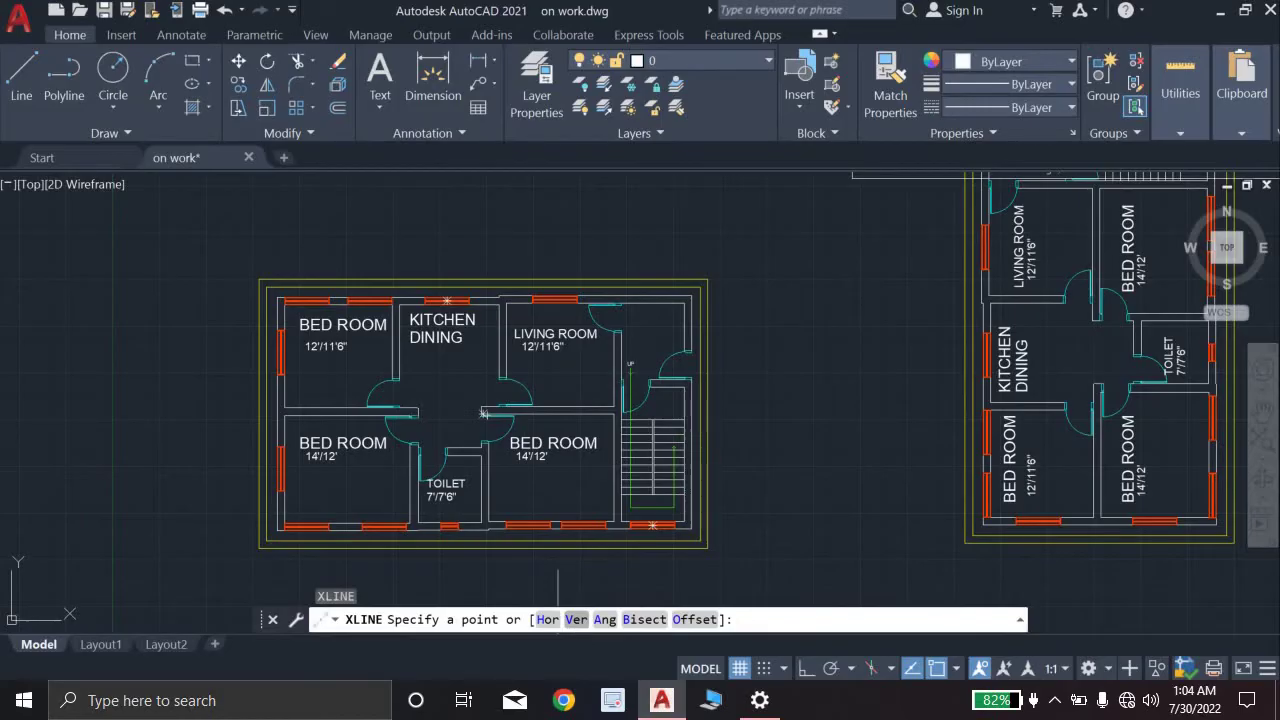
pyautogui.scroll(-2, 567, 430)
pyautogui.scroll(2, 567, 430)
pyautogui.moveTo(565, 426); pyautogui.dragTo(565, 383, button='middle')
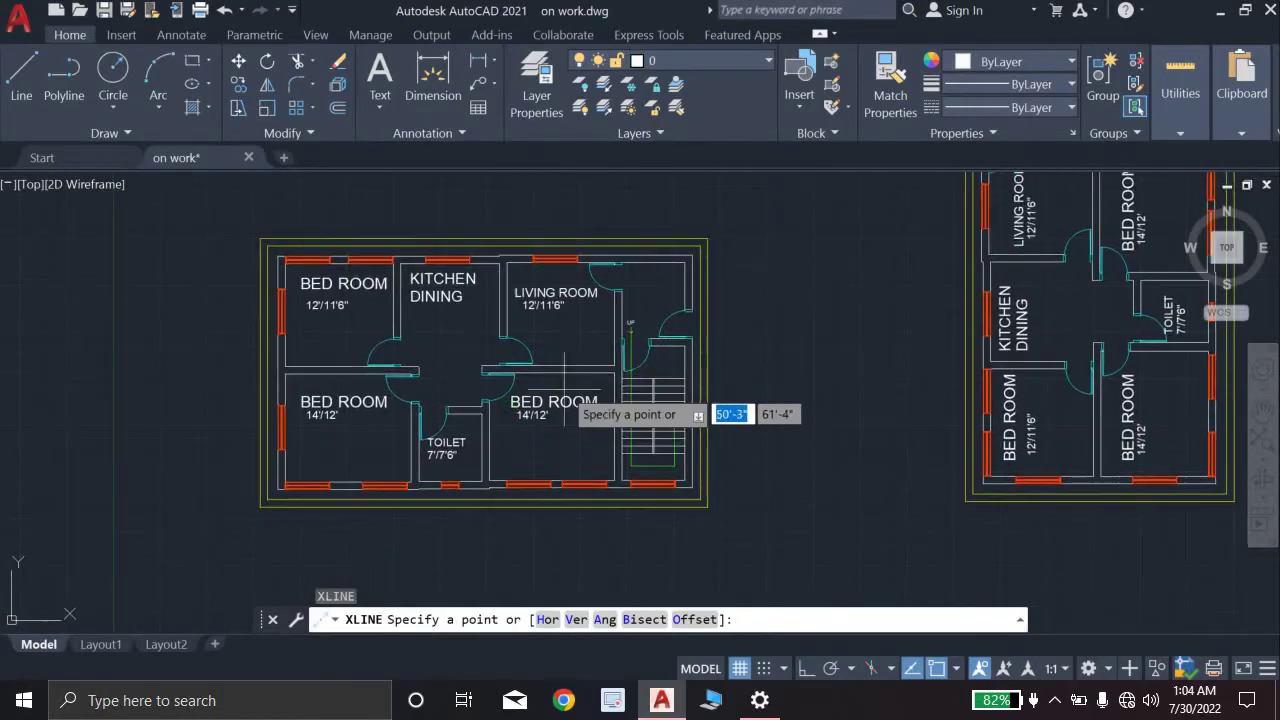
pyautogui.click(576, 619)
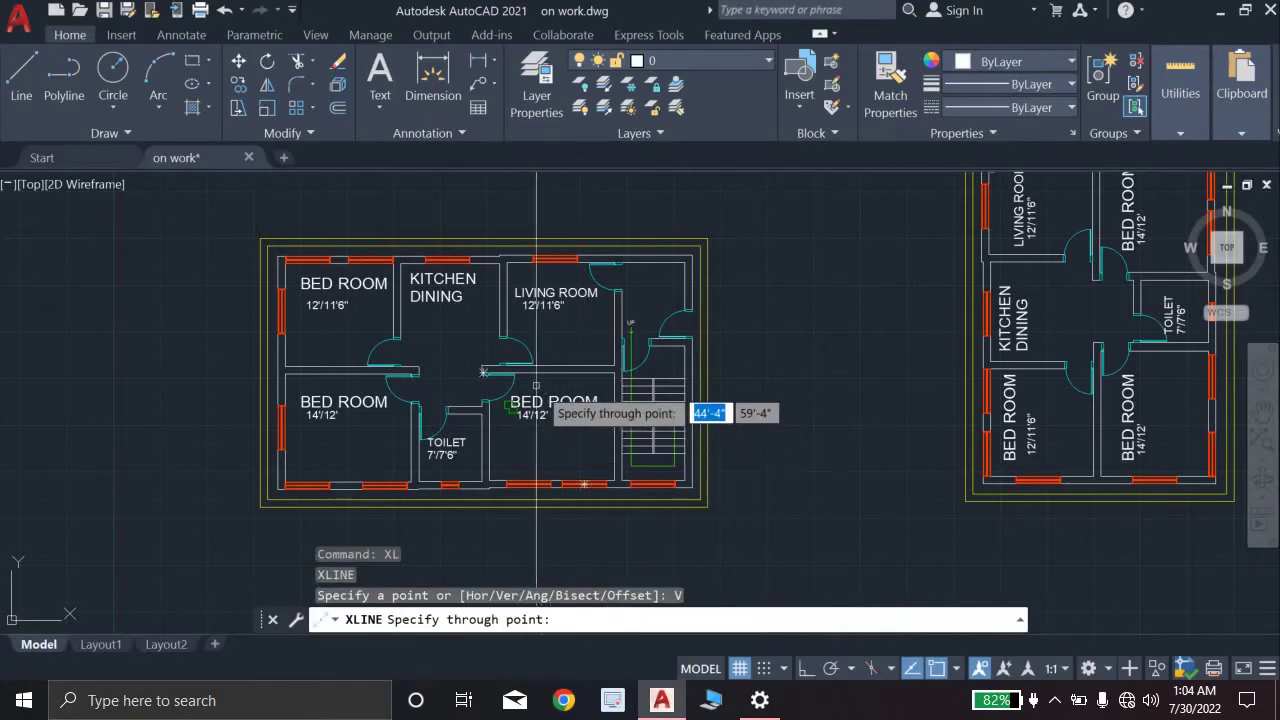
# Step: Examine the horizontal floor plan's walls and toilet-side windows to find the points the vertical construction lines should pass through
pyautogui.scroll(-4, 352, 368)
pyautogui.scroll(5, 352, 368)
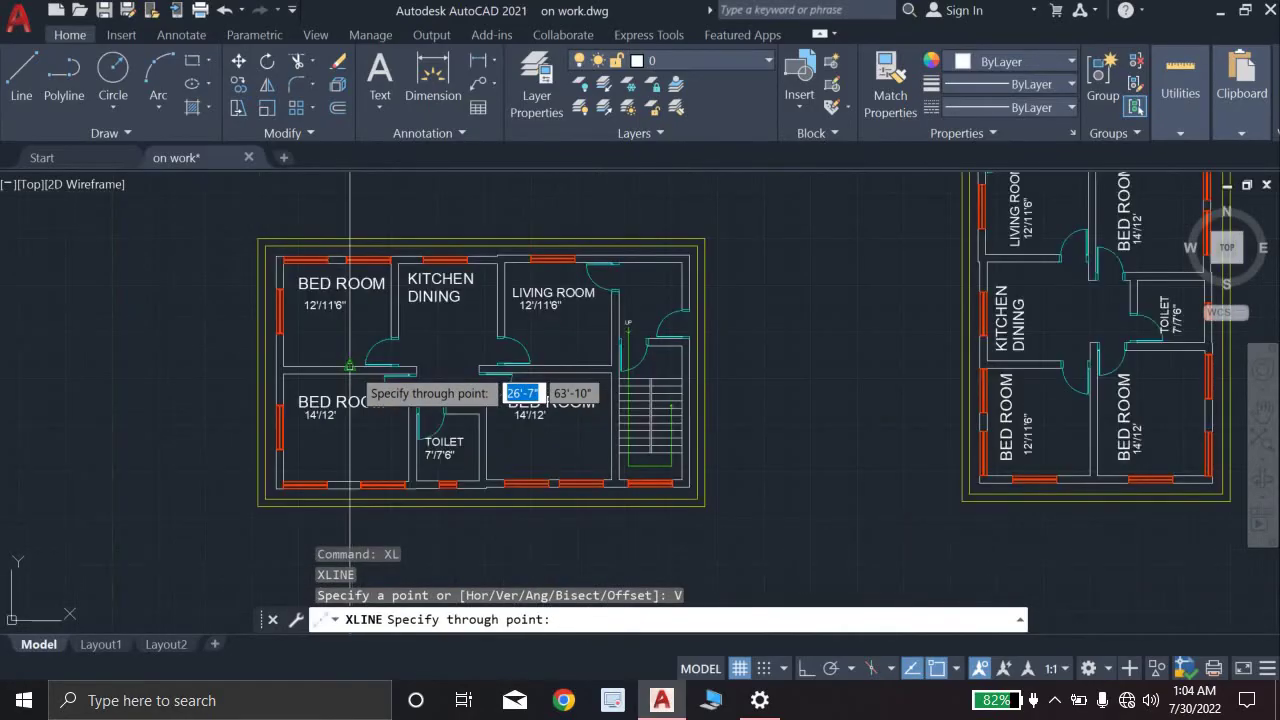
pyautogui.scroll(-3, 355, 380)
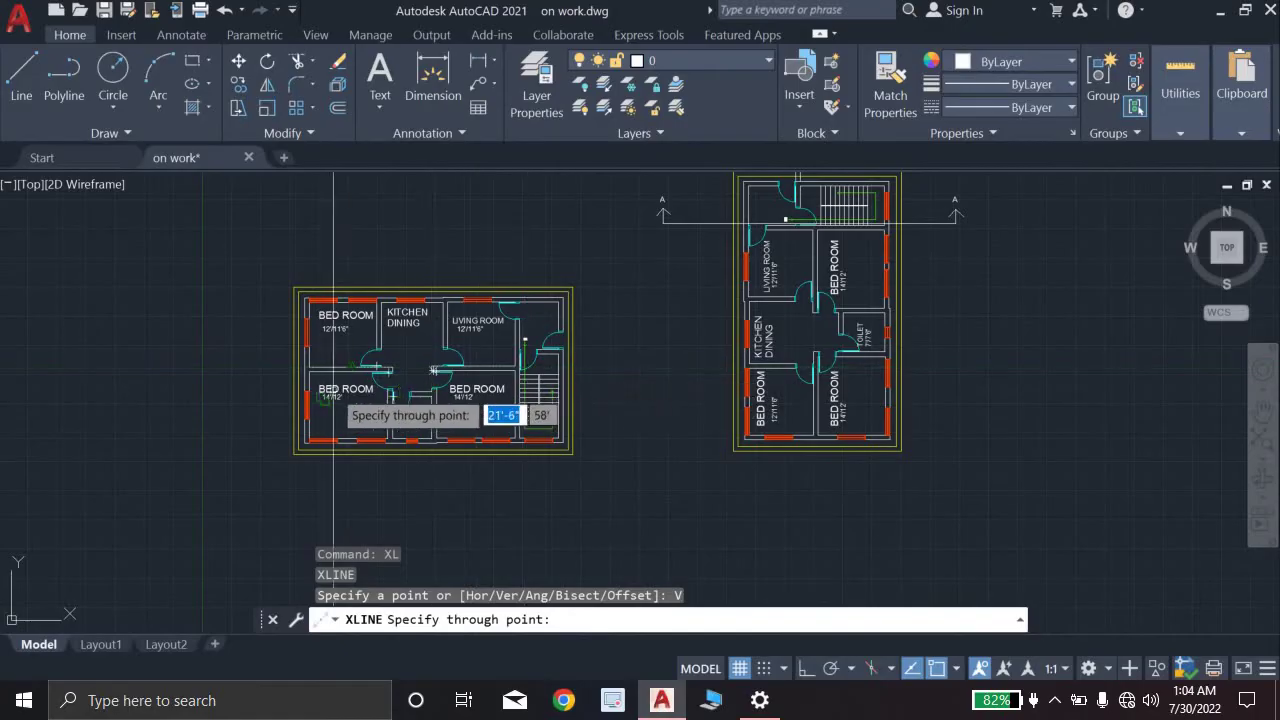
pyautogui.scroll(4, 377, 385)
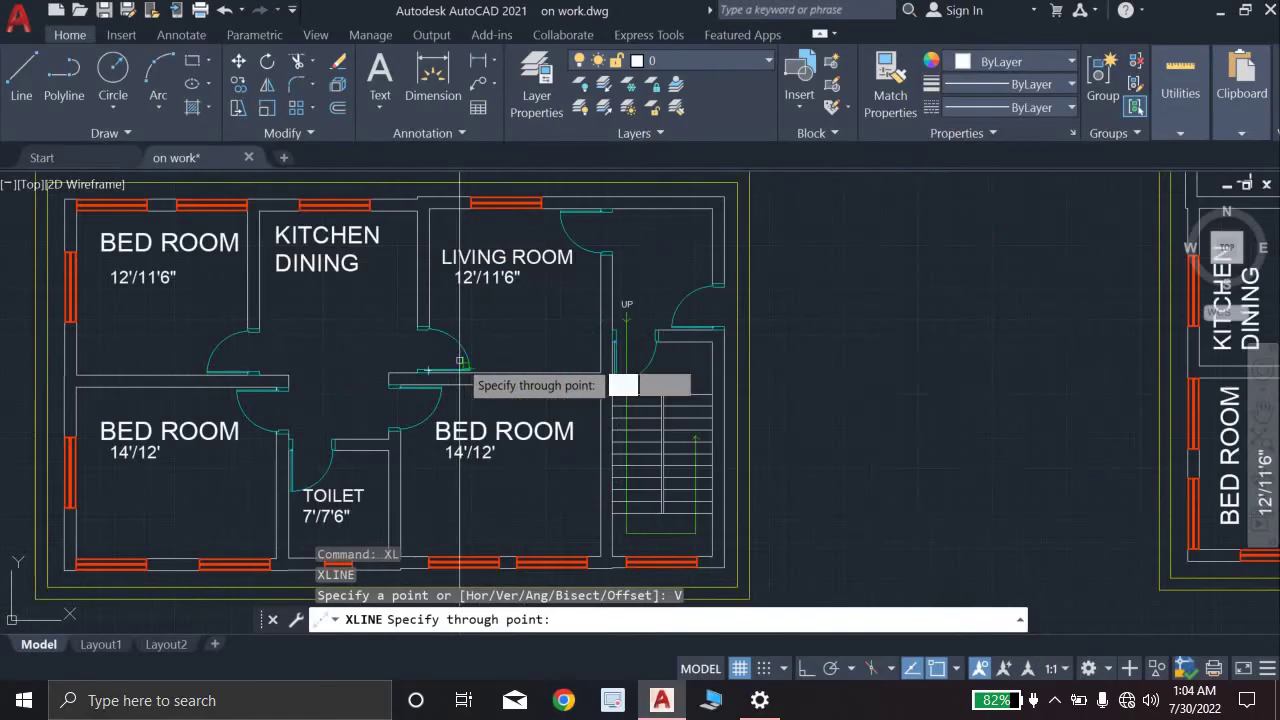
pyautogui.scroll(-2, 628, 385)
pyautogui.scroll(-2, 628, 381)
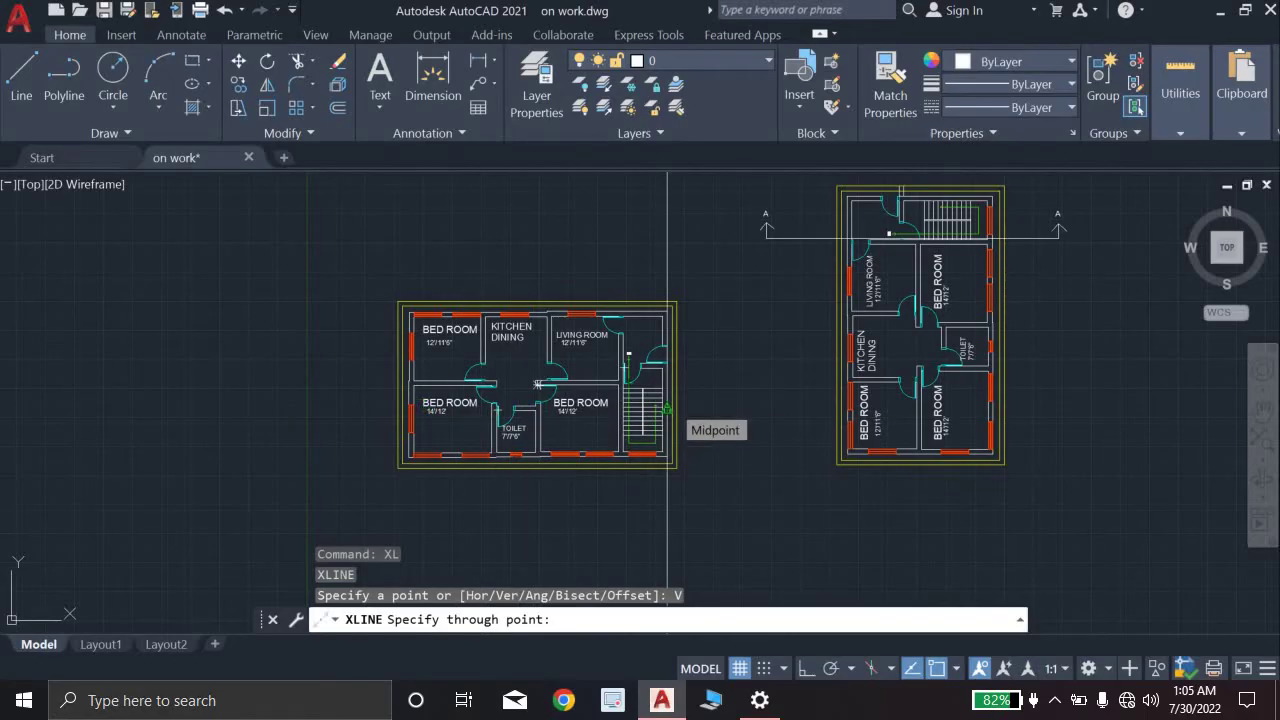
pyautogui.scroll(2, 668, 420)
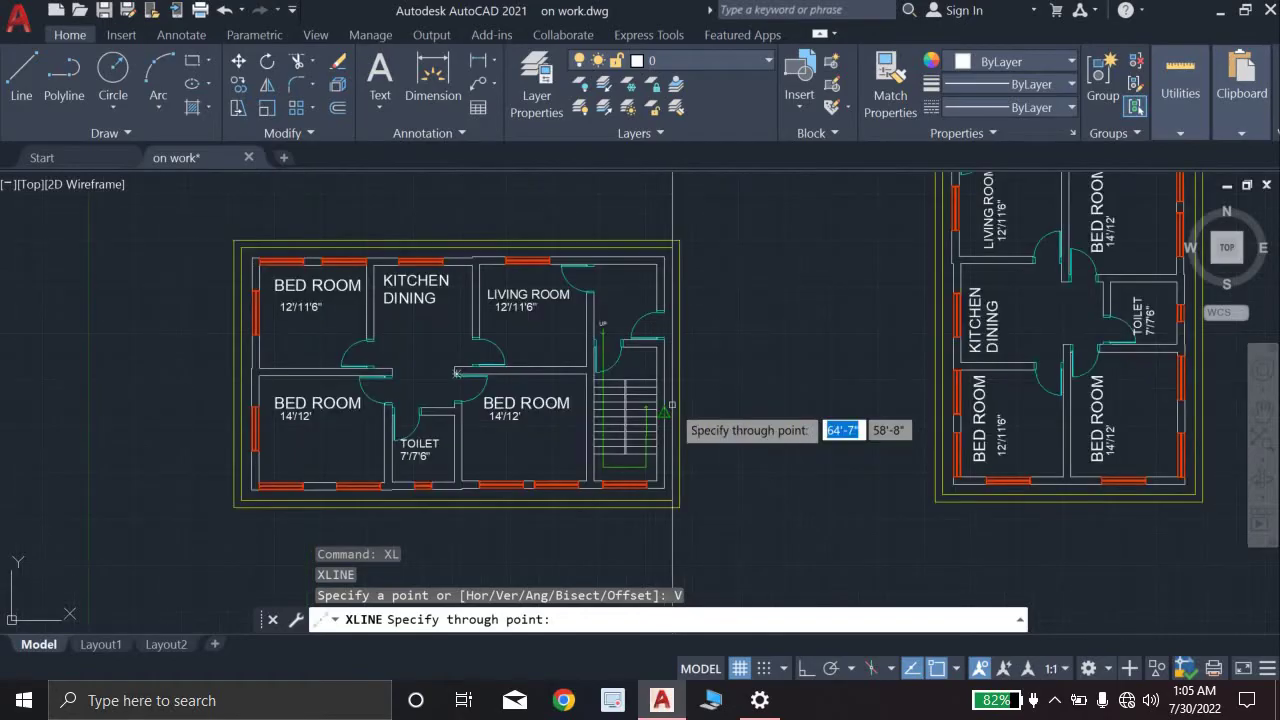
pyautogui.scroll(-2, 418, 465)
pyautogui.scroll(3, 418, 462)
pyautogui.scroll(2, 418, 463)
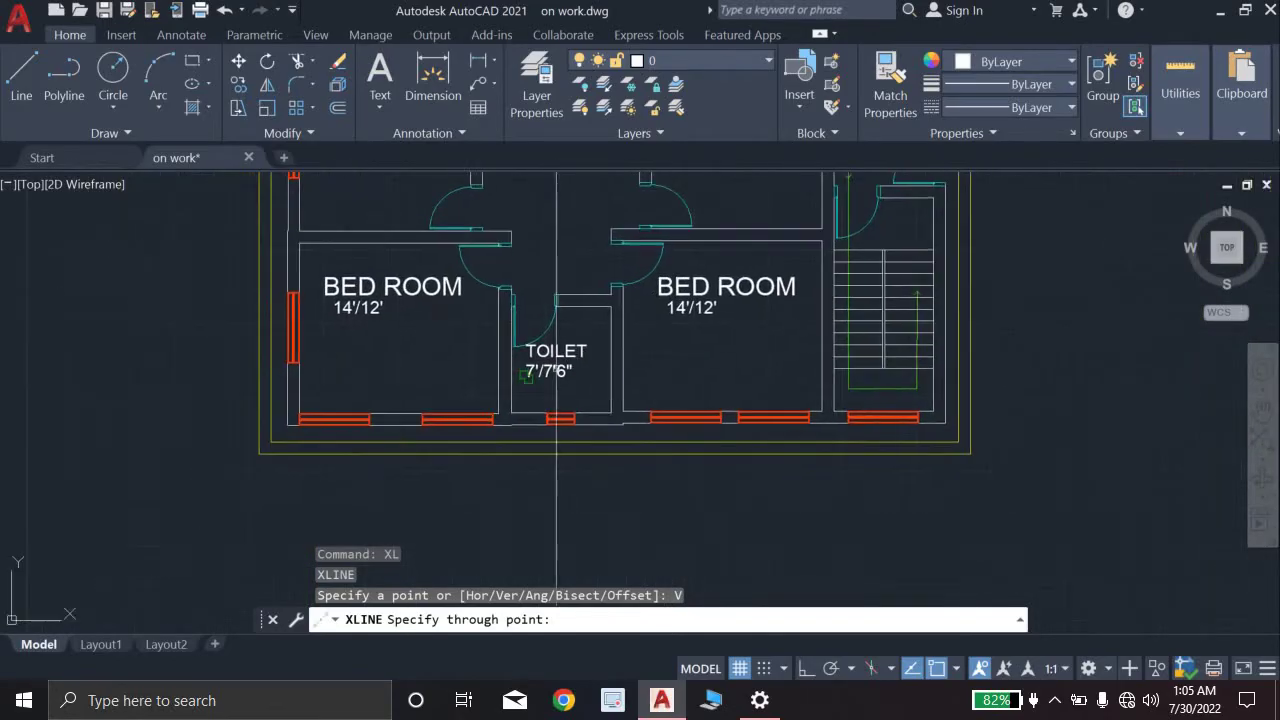
pyautogui.scroll(2, 345, 428)
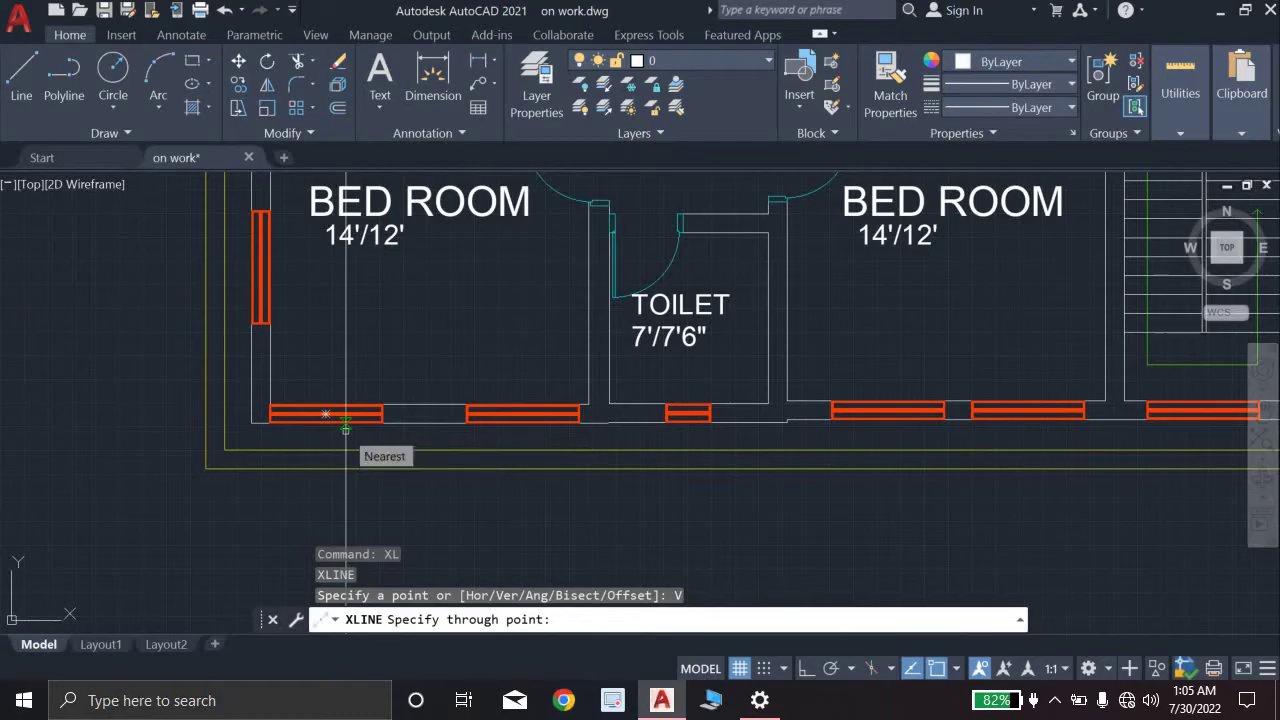
pyautogui.scroll(-2, 345, 428)
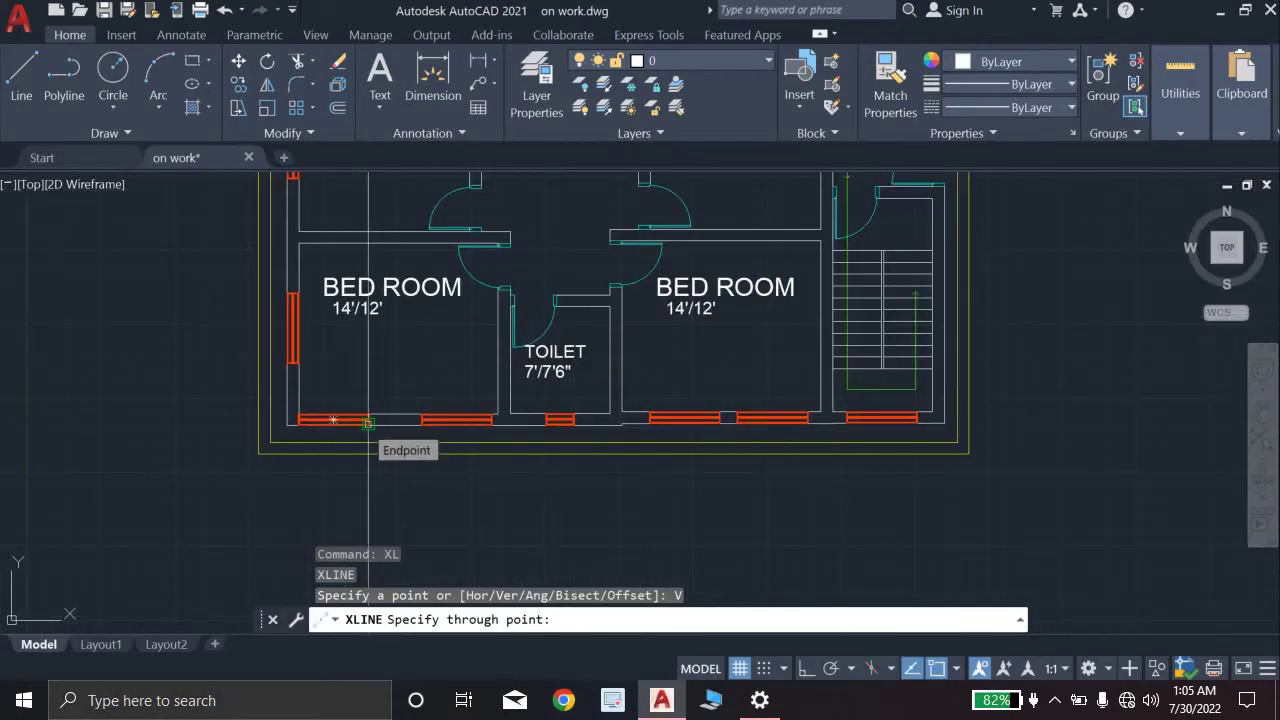
# Step: Place vertical construction lines through the plan's two outer wall faces, at the bedroom end and at the stair end
pyautogui.scroll(4, 298, 455)
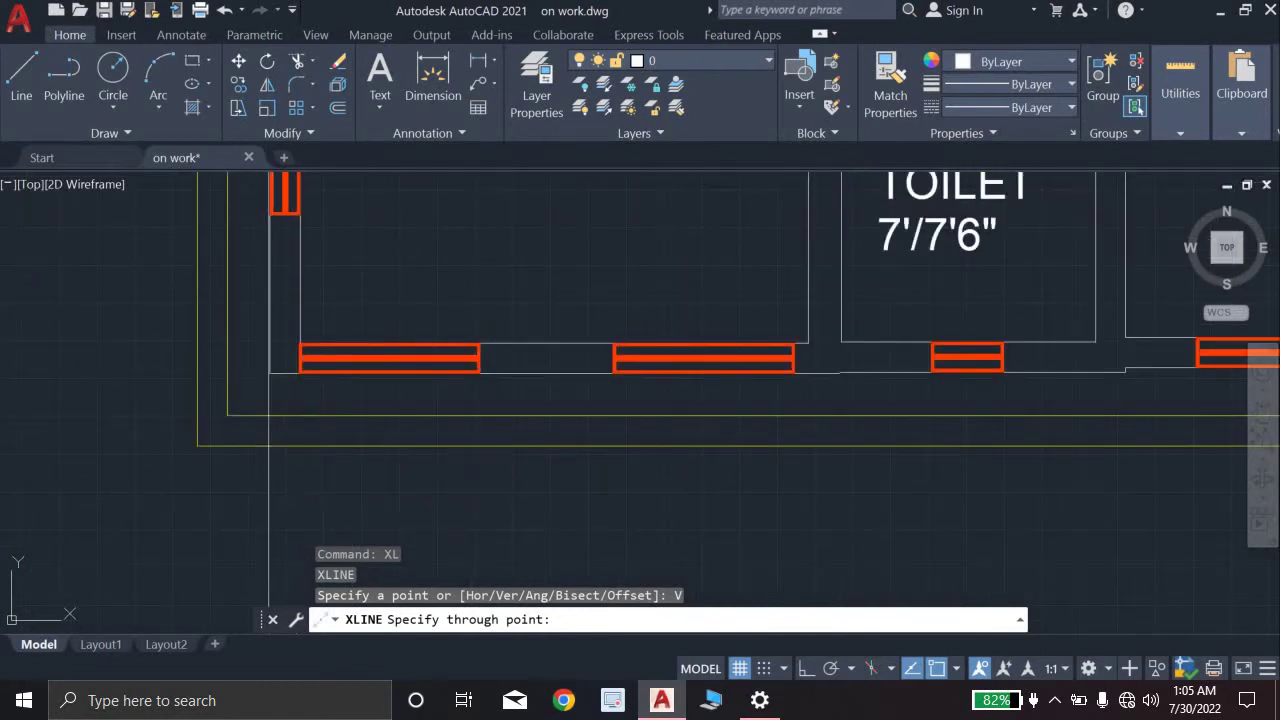
pyautogui.scroll(-4, 443, 443)
pyautogui.moveTo(420, 446); pyautogui.dragTo(150, 485, button='middle')
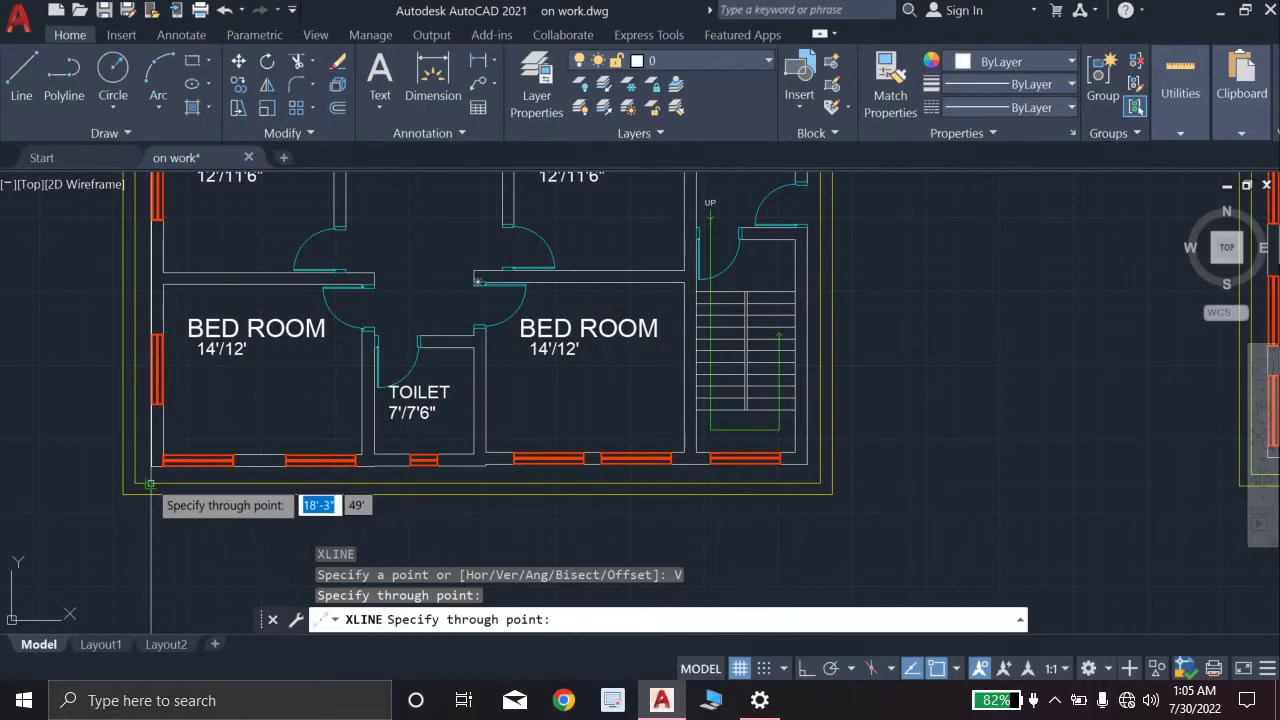
pyautogui.scroll(2, 800, 483)
pyautogui.click(808, 483)
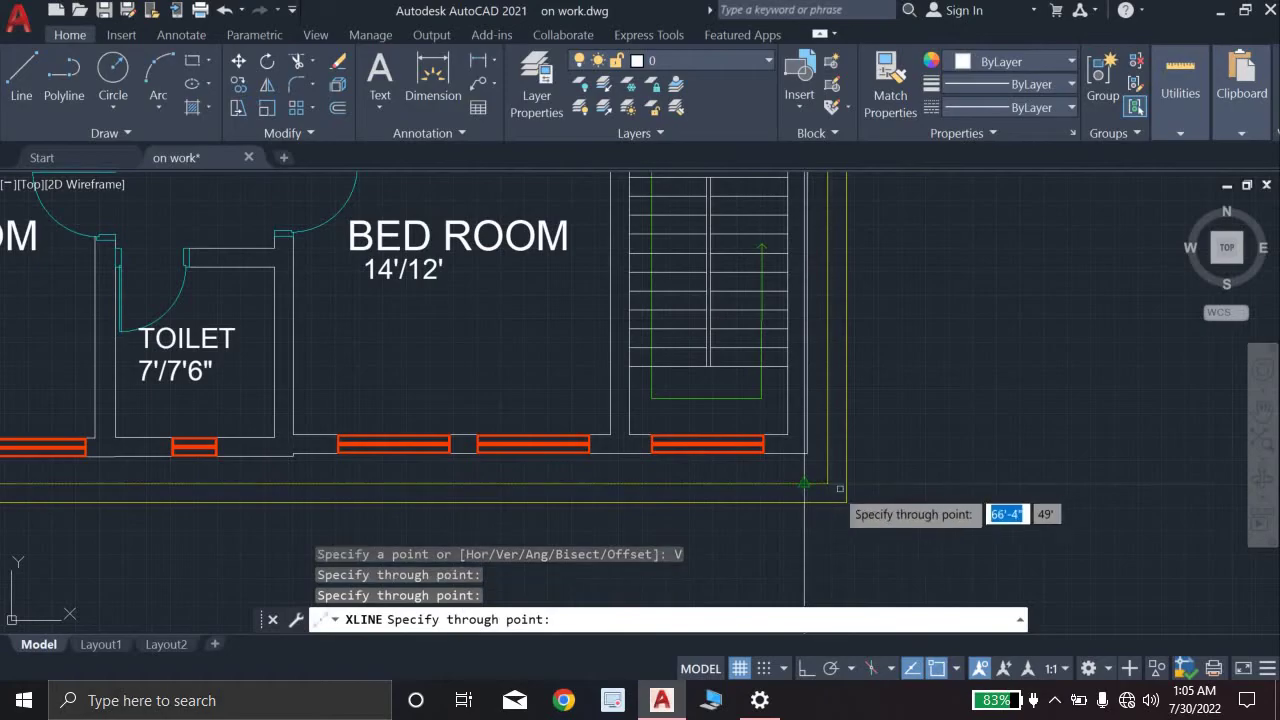
# Step: Place a vertical construction line through the bedroom-side face of the wall between the 14'/12' bedroom and the staircase
pyautogui.scroll(-3, 808, 483)
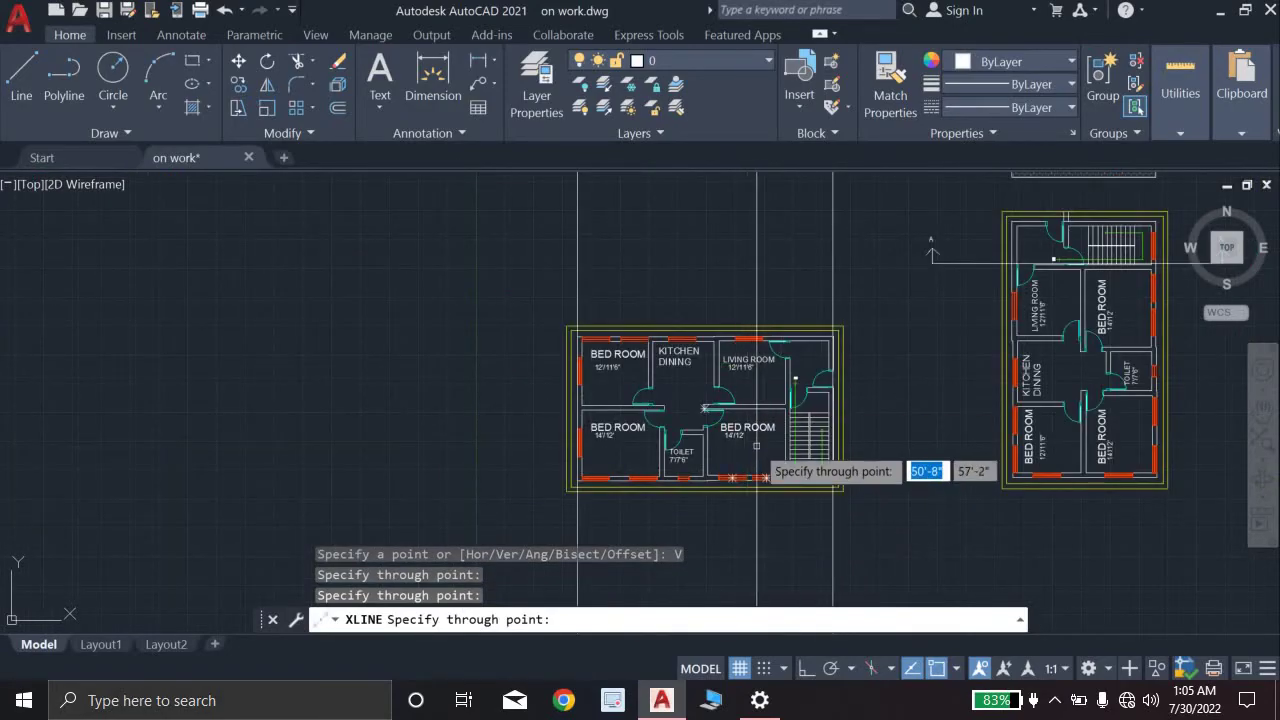
pyautogui.scroll(2, 754, 478)
pyautogui.scroll(3, 888, 477)
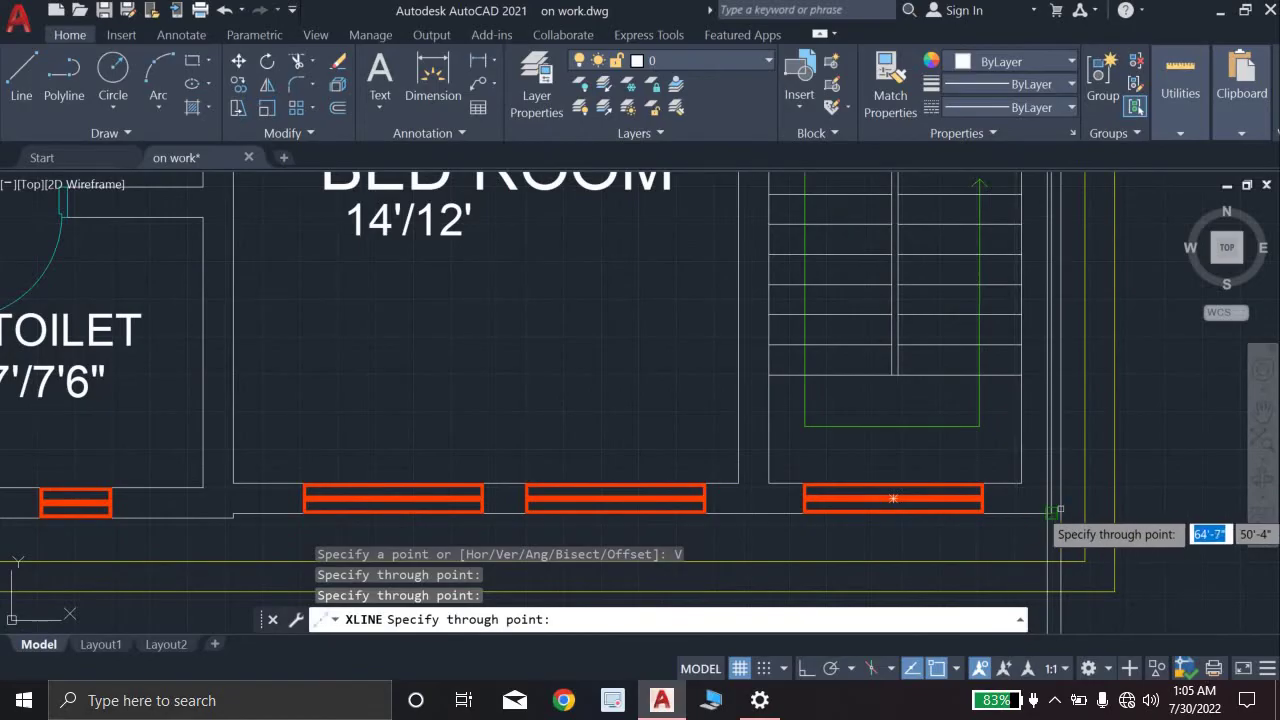
pyautogui.scroll(2, 1061, 510)
pyautogui.scroll(-2, 992, 421)
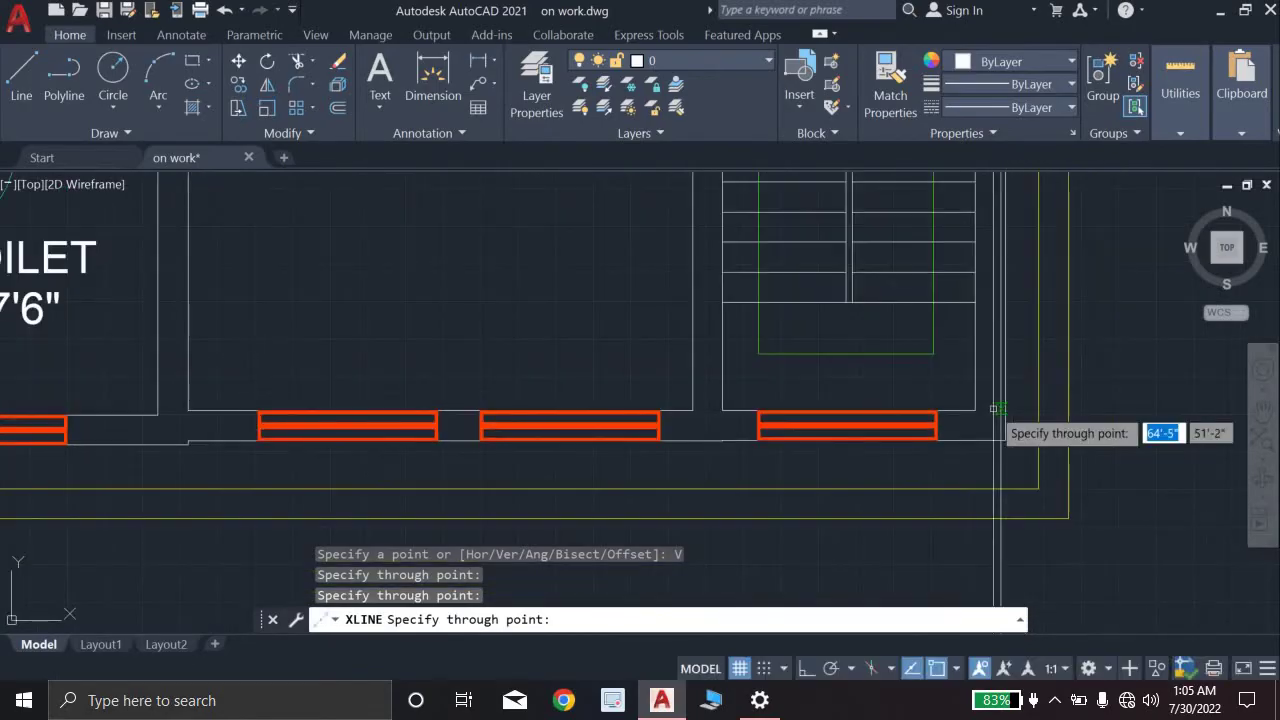
pyautogui.scroll(-1, 775, 478)
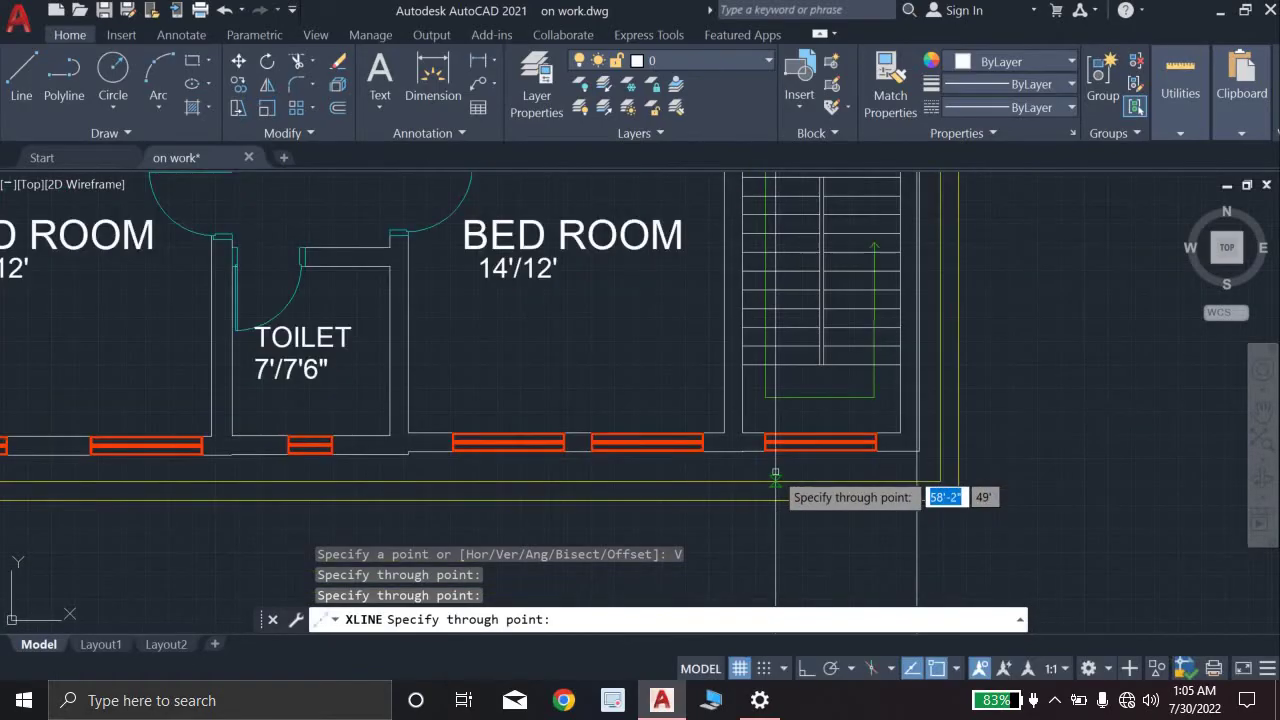
pyautogui.click(725, 495)
pyautogui.scroll(-3, 725, 495)
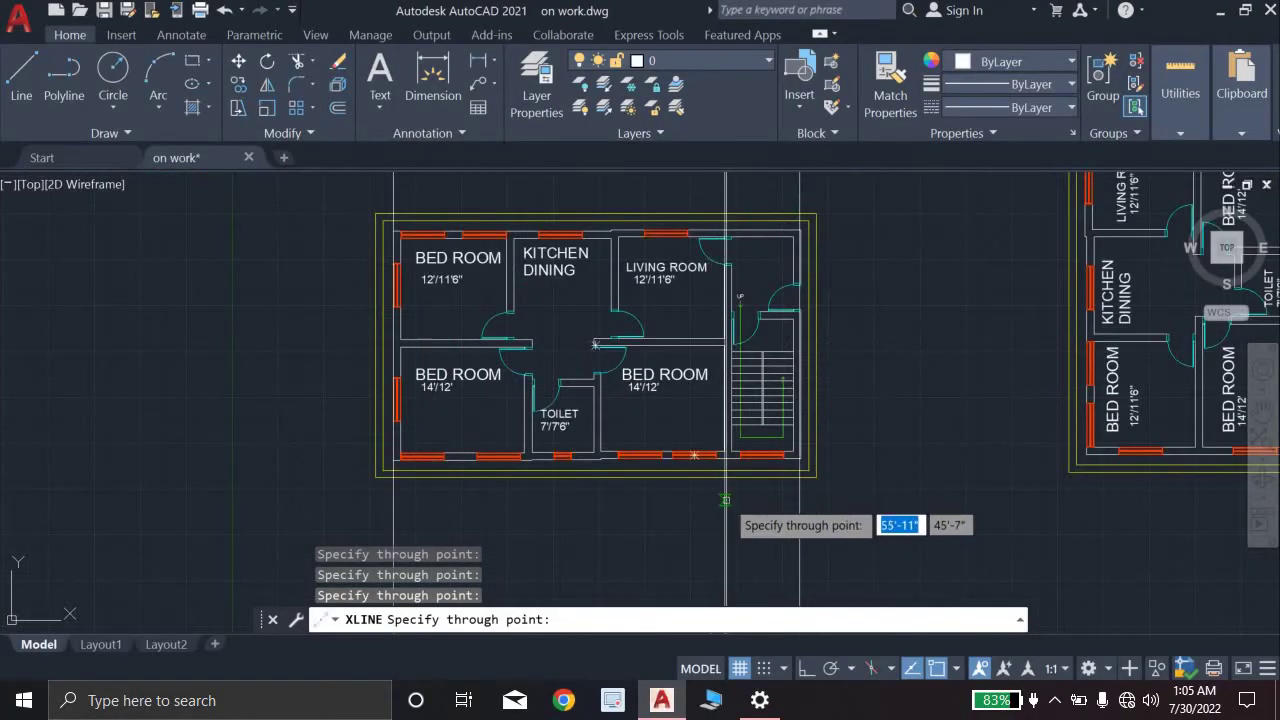
# Step: Place vertical construction lines through both side edges of the two toilet-side windows of the 14'/12' bedroom at the plan's outer end
pyautogui.scroll(4, 760, 500)
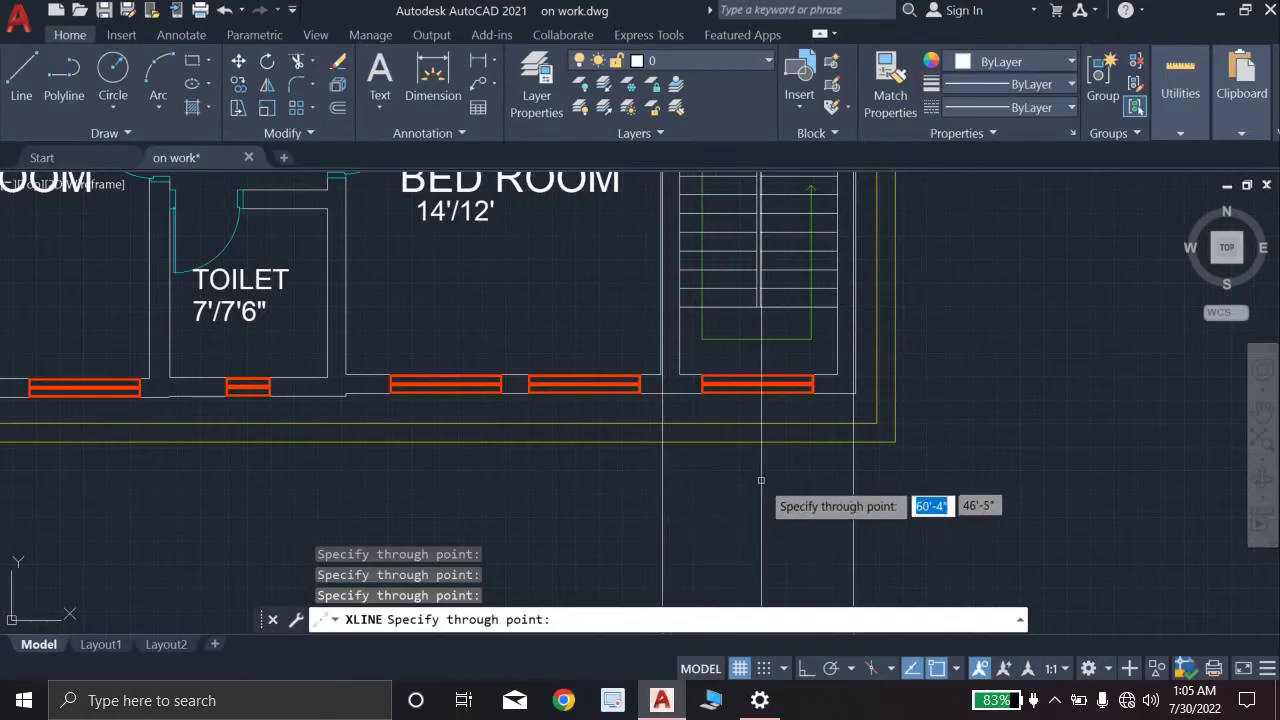
pyautogui.scroll(-2, 650, 500)
pyautogui.moveTo(620, 495); pyautogui.dragTo(863, 410, button='middle')
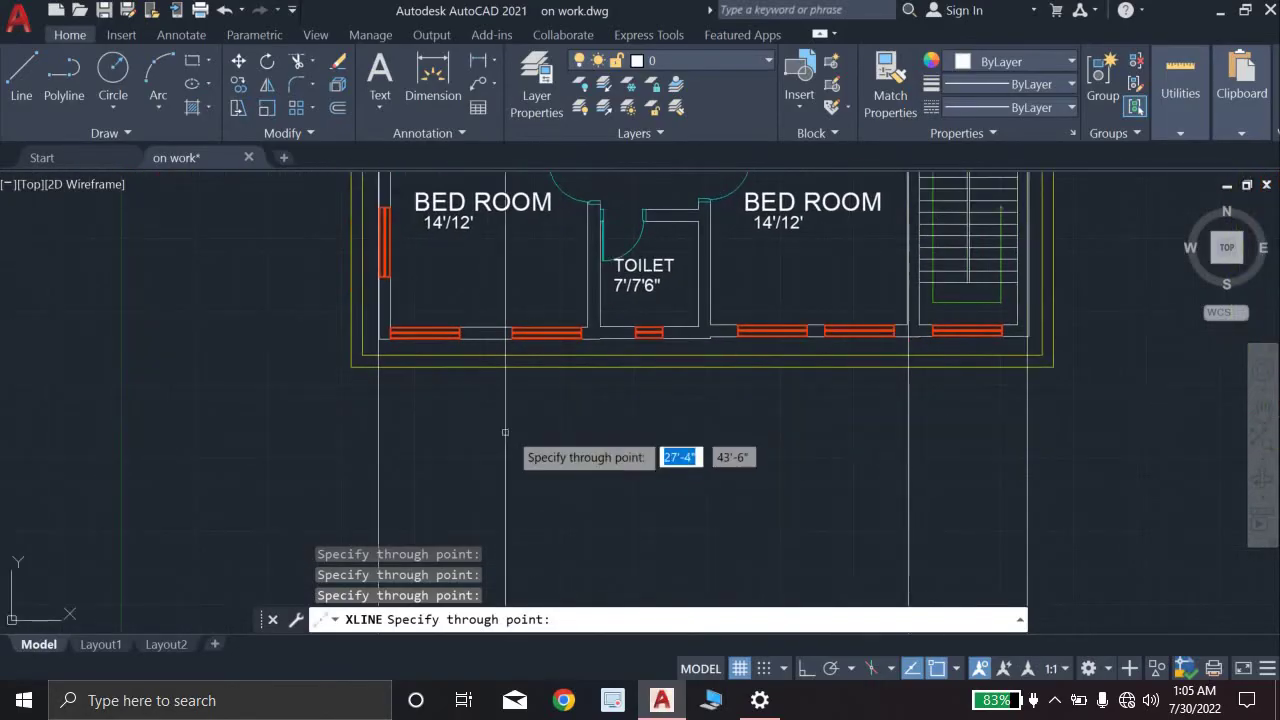
pyautogui.scroll(5, 502, 427)
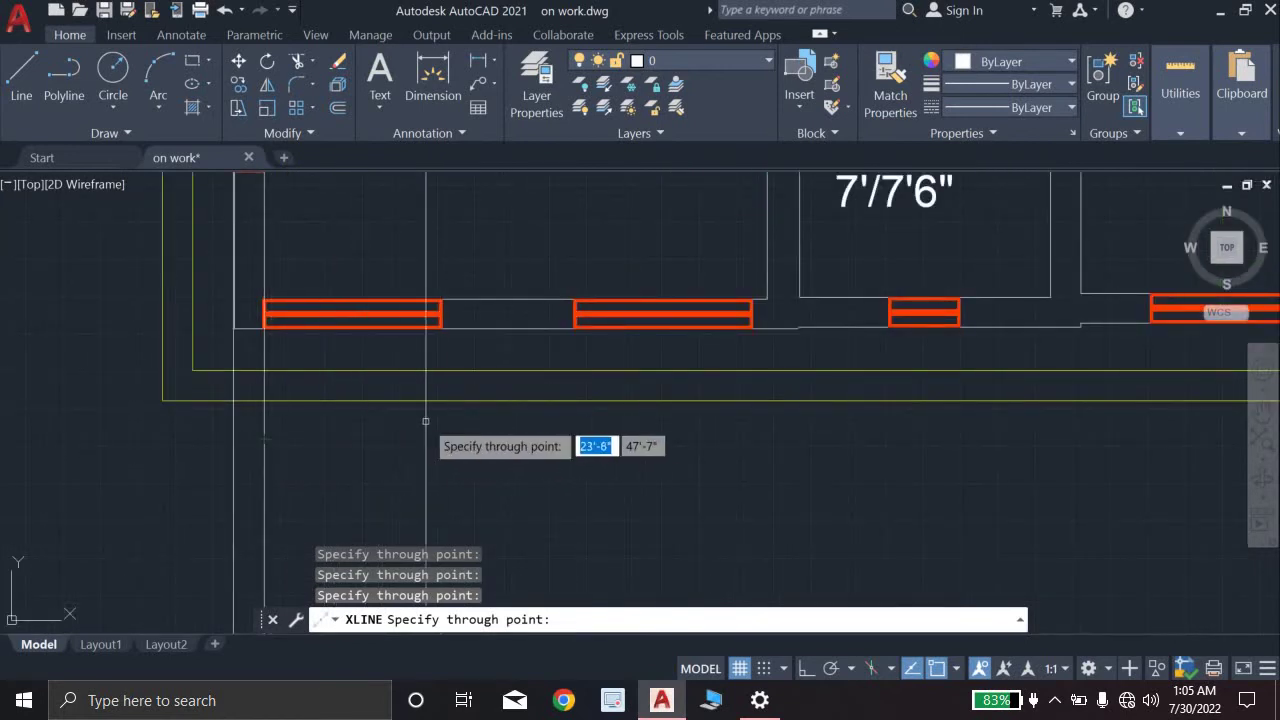
pyautogui.click(444, 423)
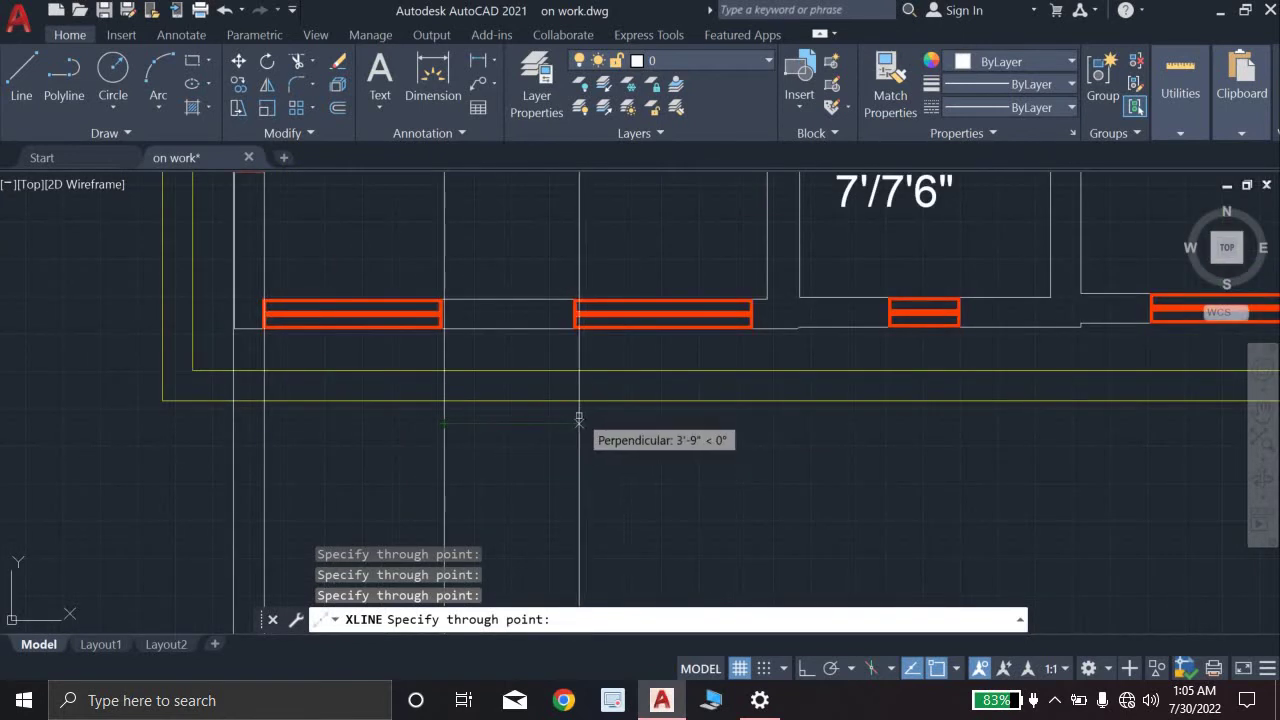
pyautogui.click(572, 423)
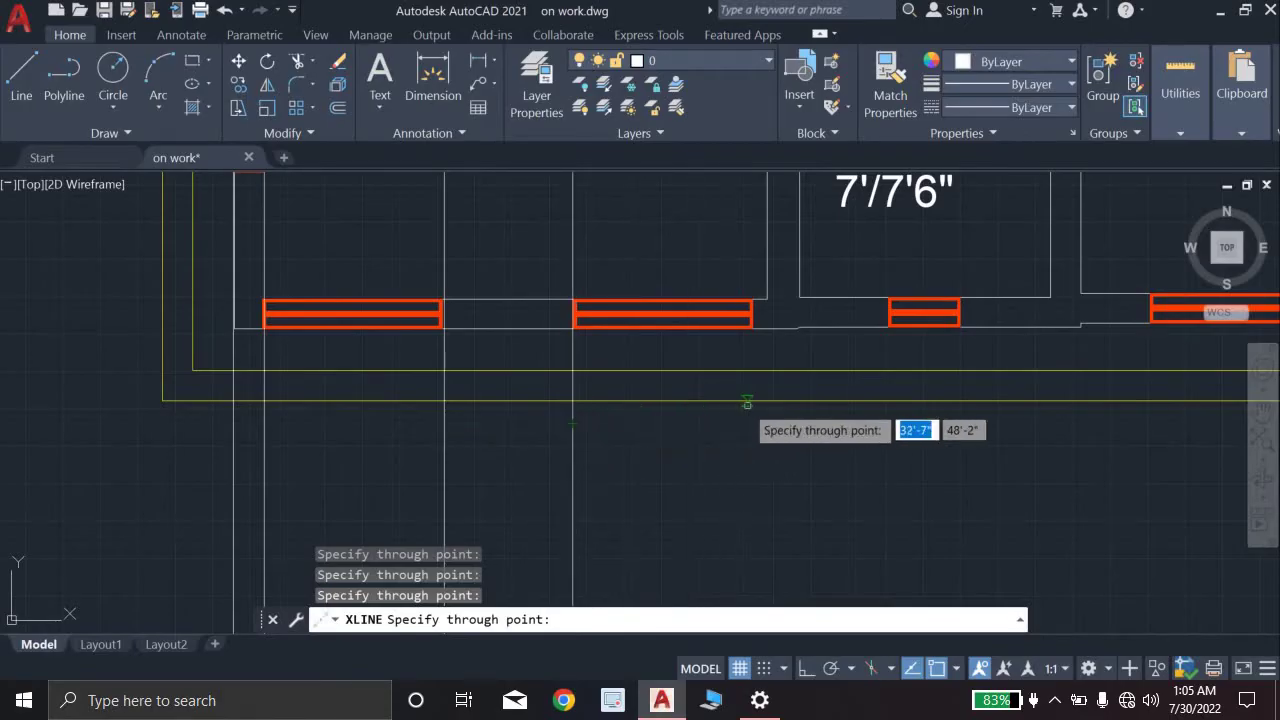
pyautogui.click(754, 412)
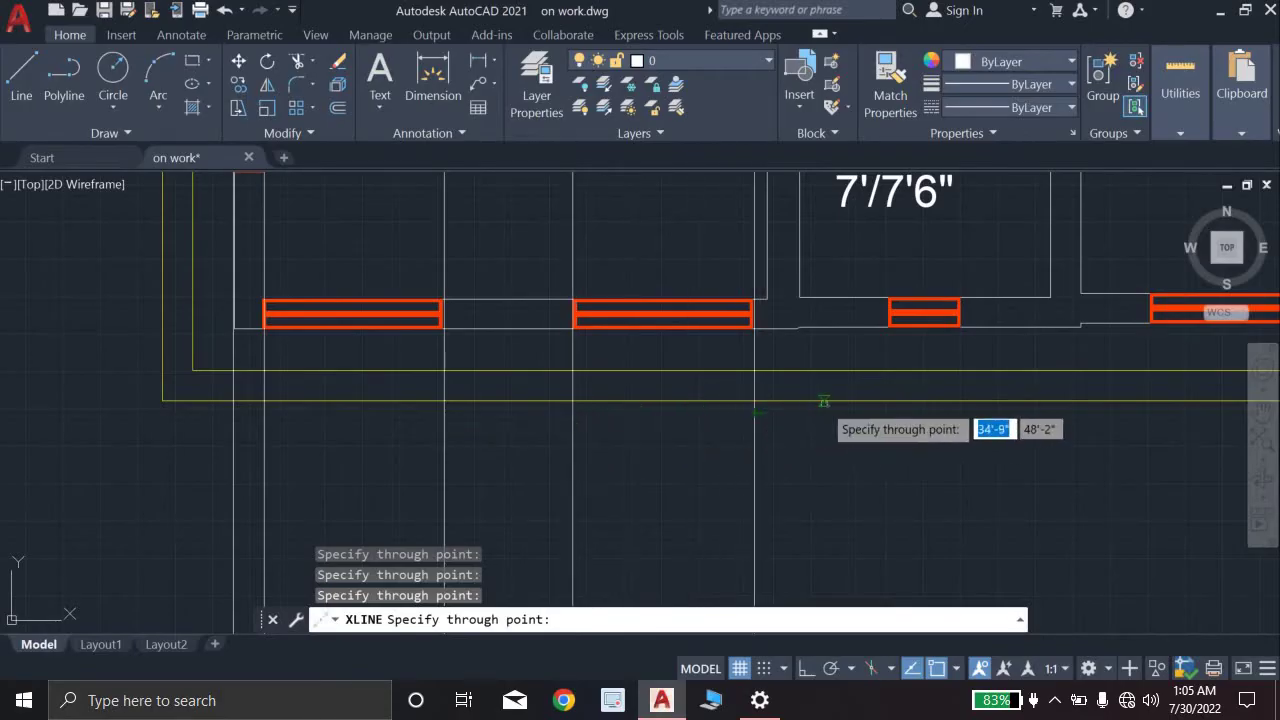
# Step: Place vertical construction lines through both side edges of the toilet window
pyautogui.scroll(2, 830, 401)
pyautogui.moveTo(830, 401); pyautogui.dragTo(432, 498, button='middle')
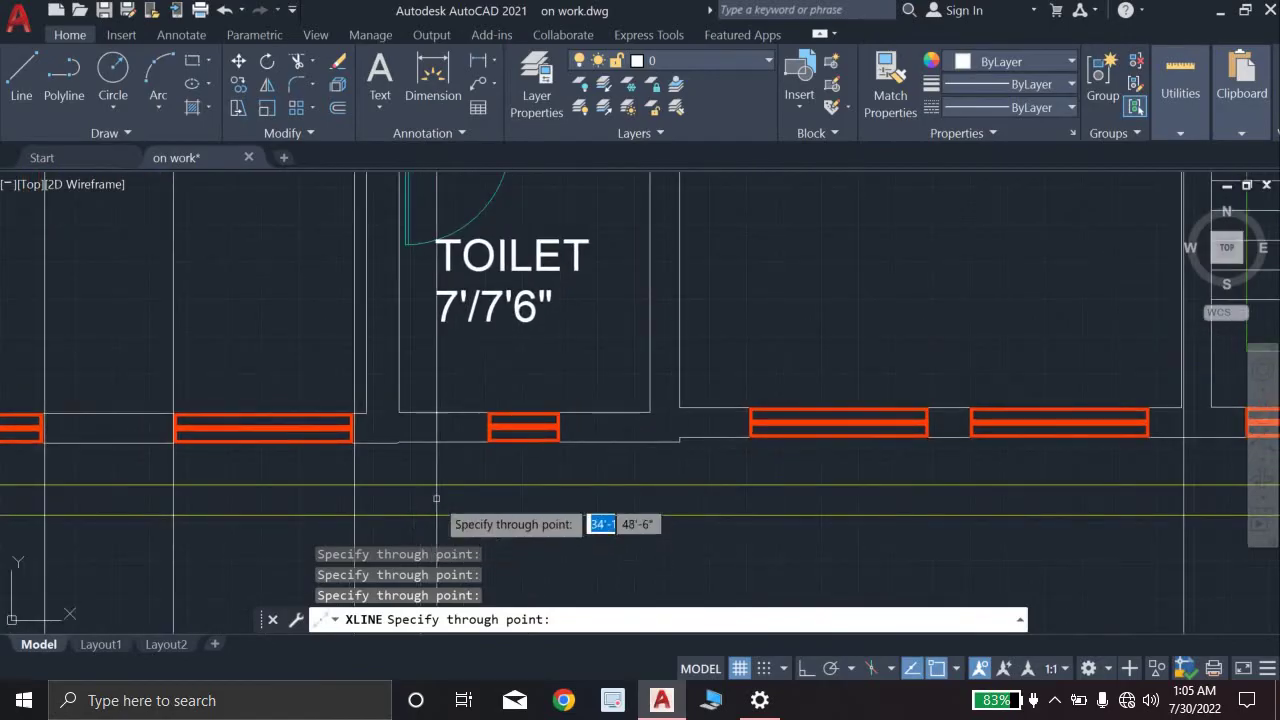
pyautogui.click(492, 455)
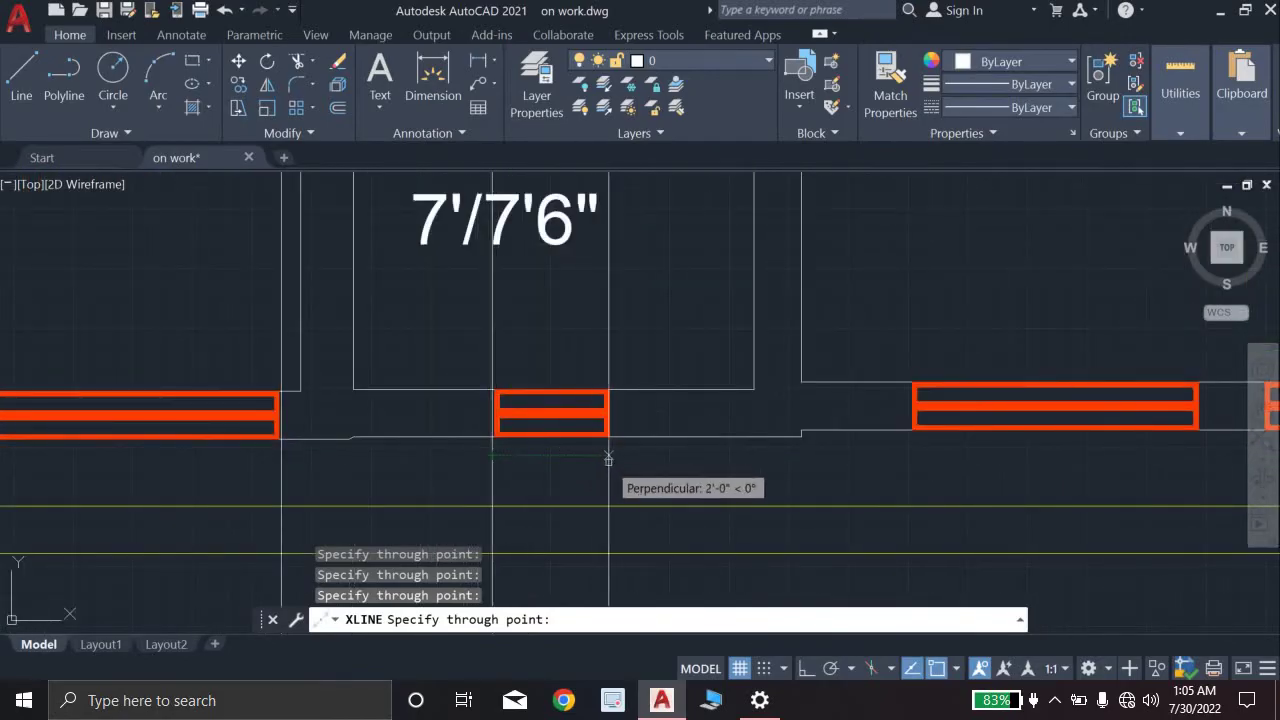
pyautogui.click(609, 451)
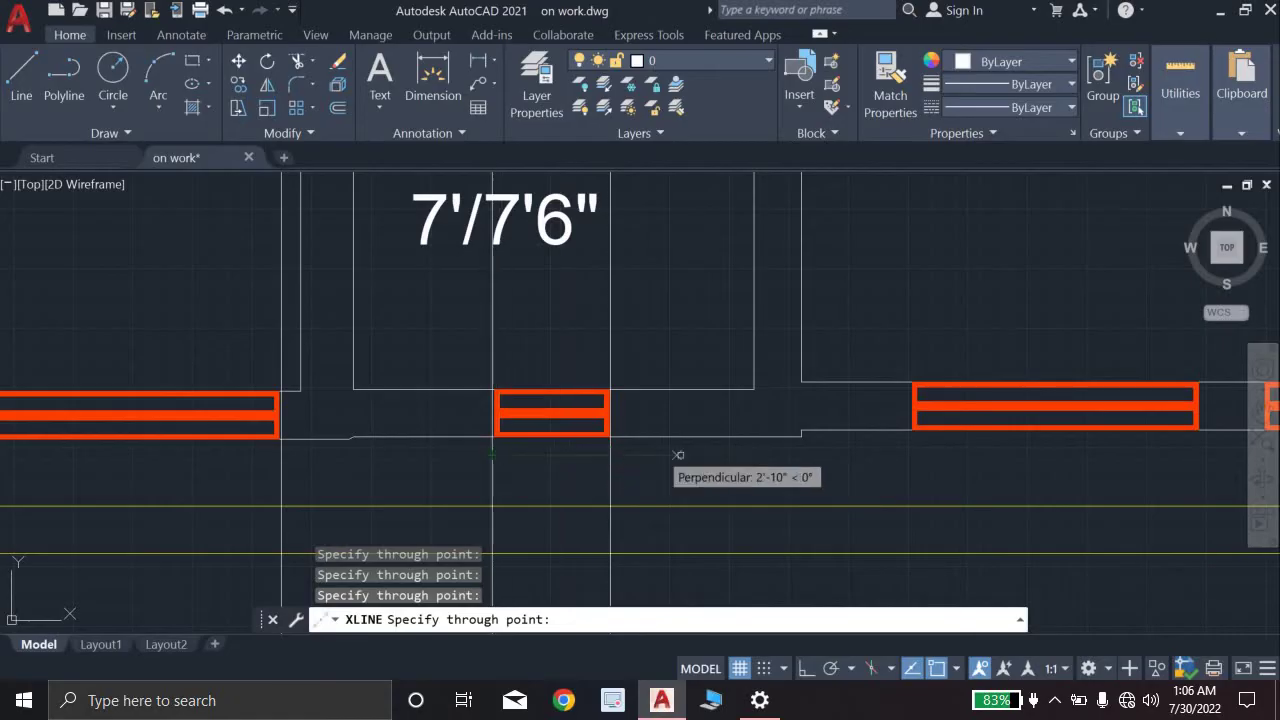
# Step: Place vertical construction lines through both side edges of the stair-side 14'/12' bedroom's window nearest the toilet
pyautogui.scroll(-5, 716, 457)
pyautogui.scroll(5, 716, 457)
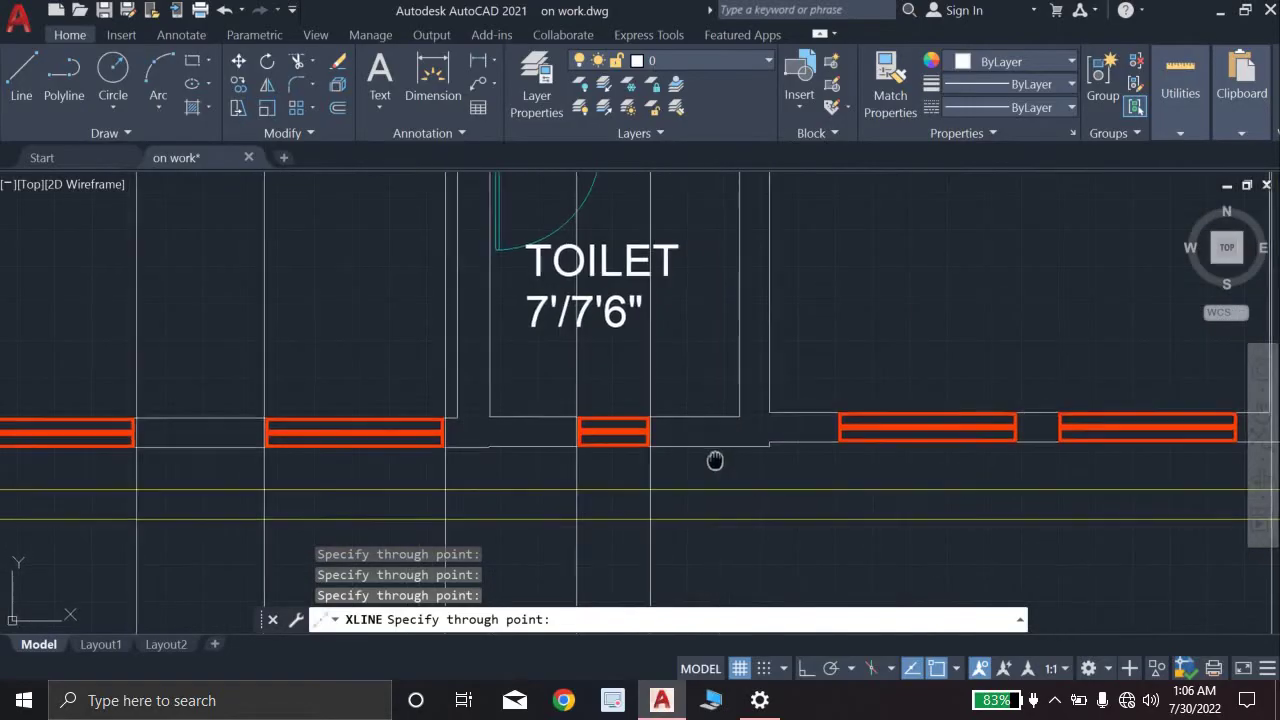
pyautogui.moveTo(714, 457); pyautogui.dragTo(410, 480, button='middle')
pyautogui.scroll(4, 548, 478)
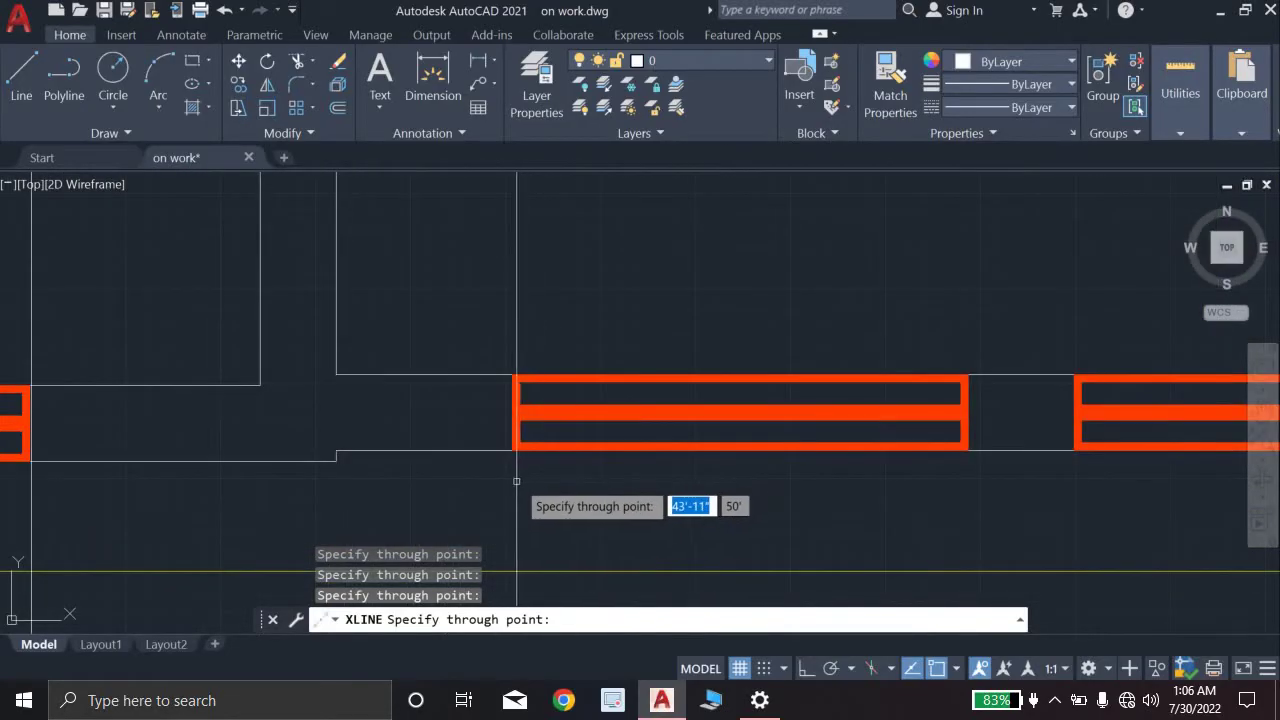
pyautogui.click(512, 481)
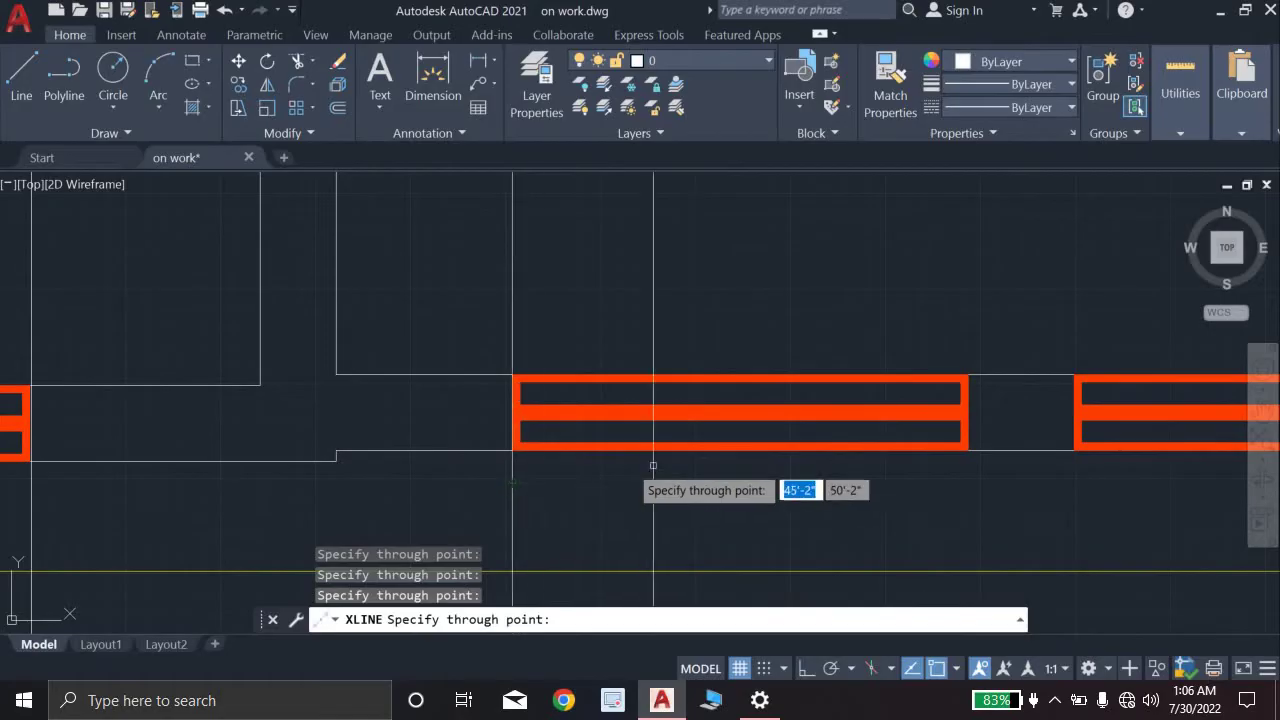
pyautogui.click(969, 465)
pyautogui.scroll(-4, 969, 465)
# Step: Place vertical construction lines through both side edges of the same bedroom's window nearest the staircase, then end the construction line command
pyautogui.moveTo(929, 471); pyautogui.dragTo(480, 475, button='middle')
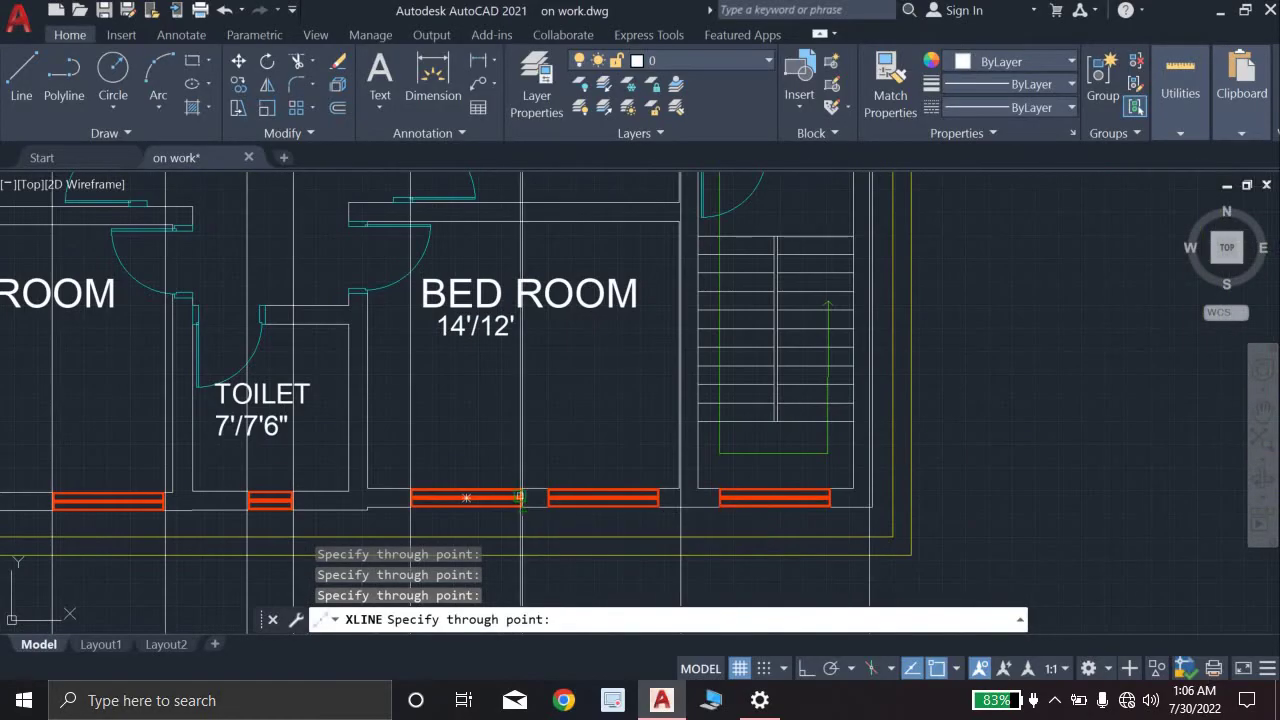
pyautogui.scroll(4, 548, 515)
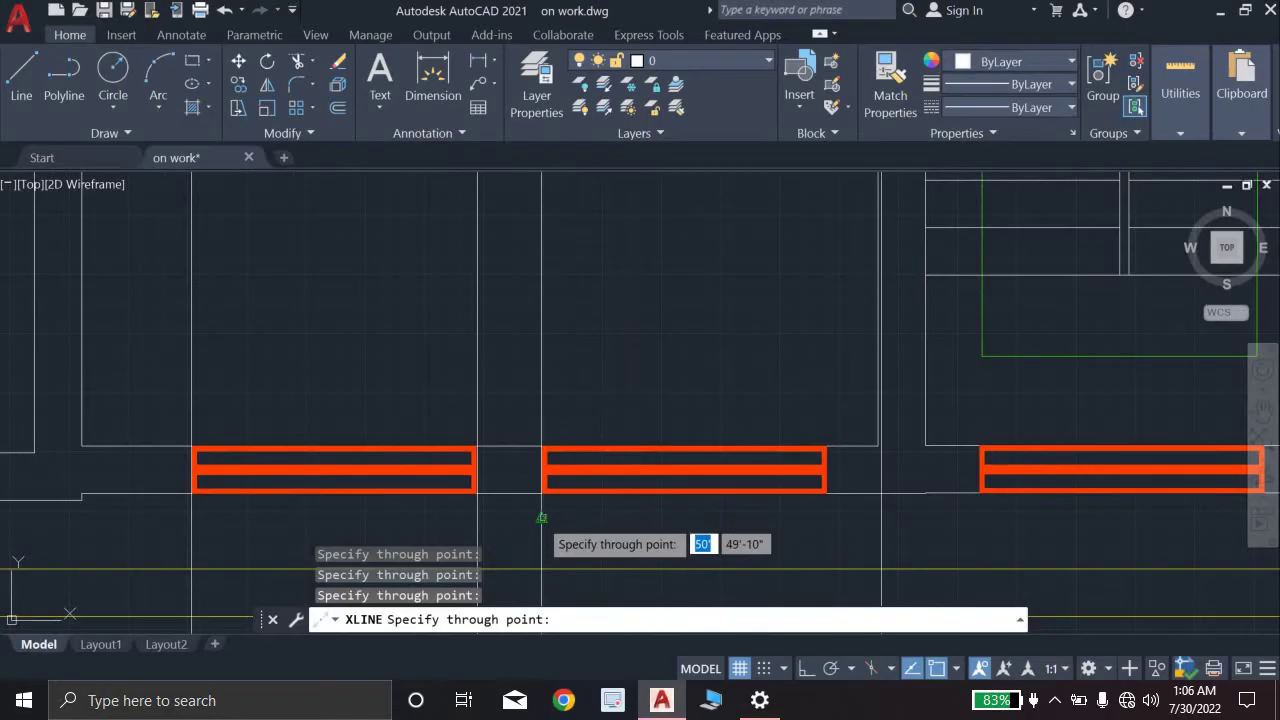
pyautogui.click(541, 518)
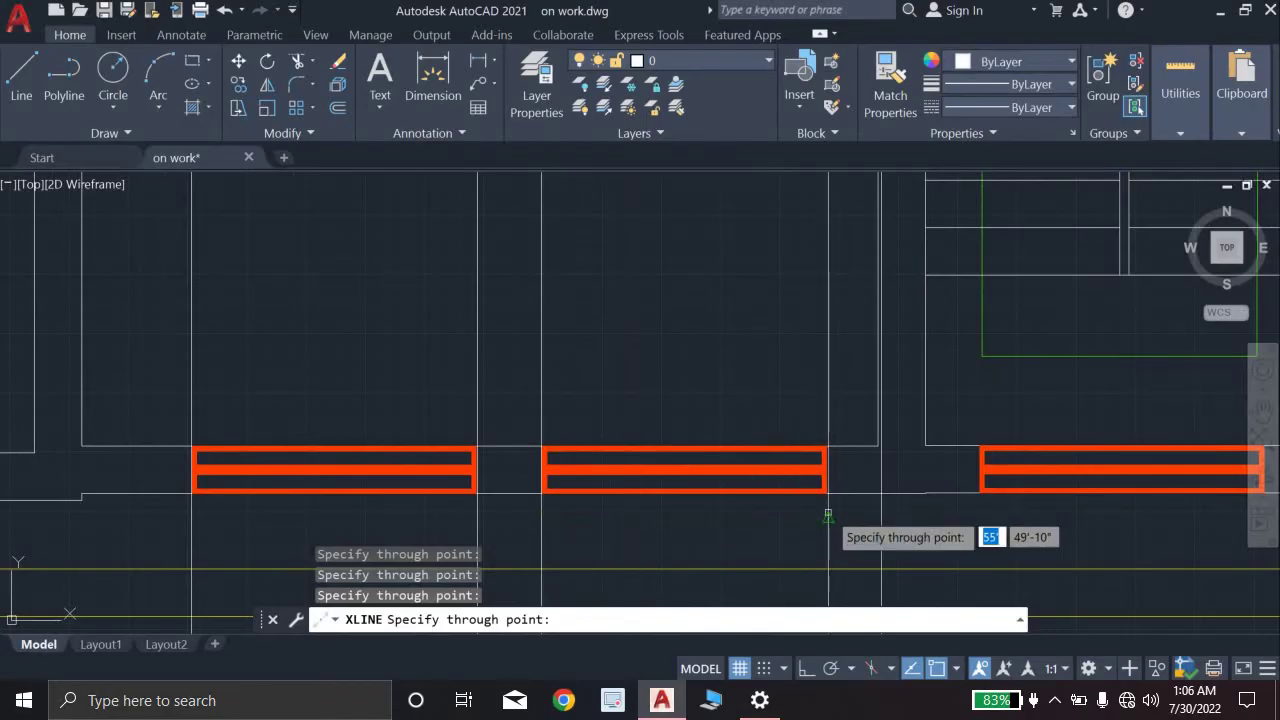
pyautogui.click(828, 515)
pyautogui.scroll(-4, 828, 515)
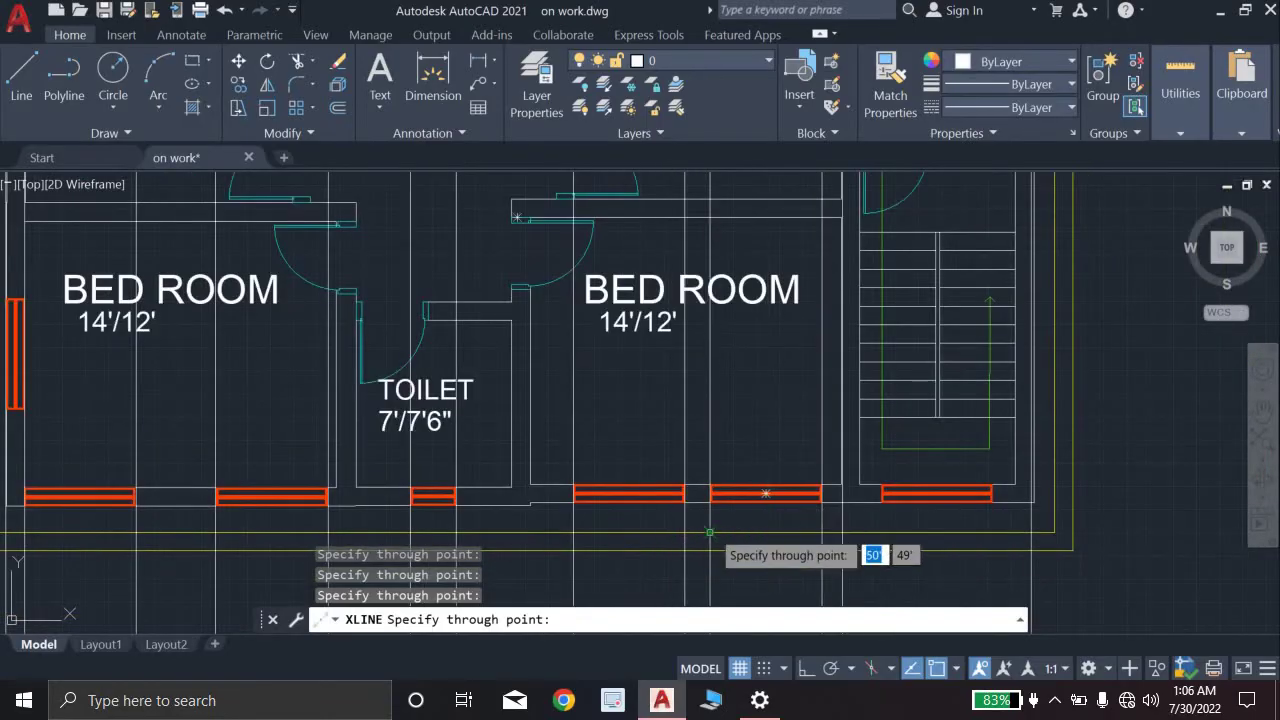
pyautogui.scroll(-2, 709, 532)
pyautogui.scroll(1, 709, 532)
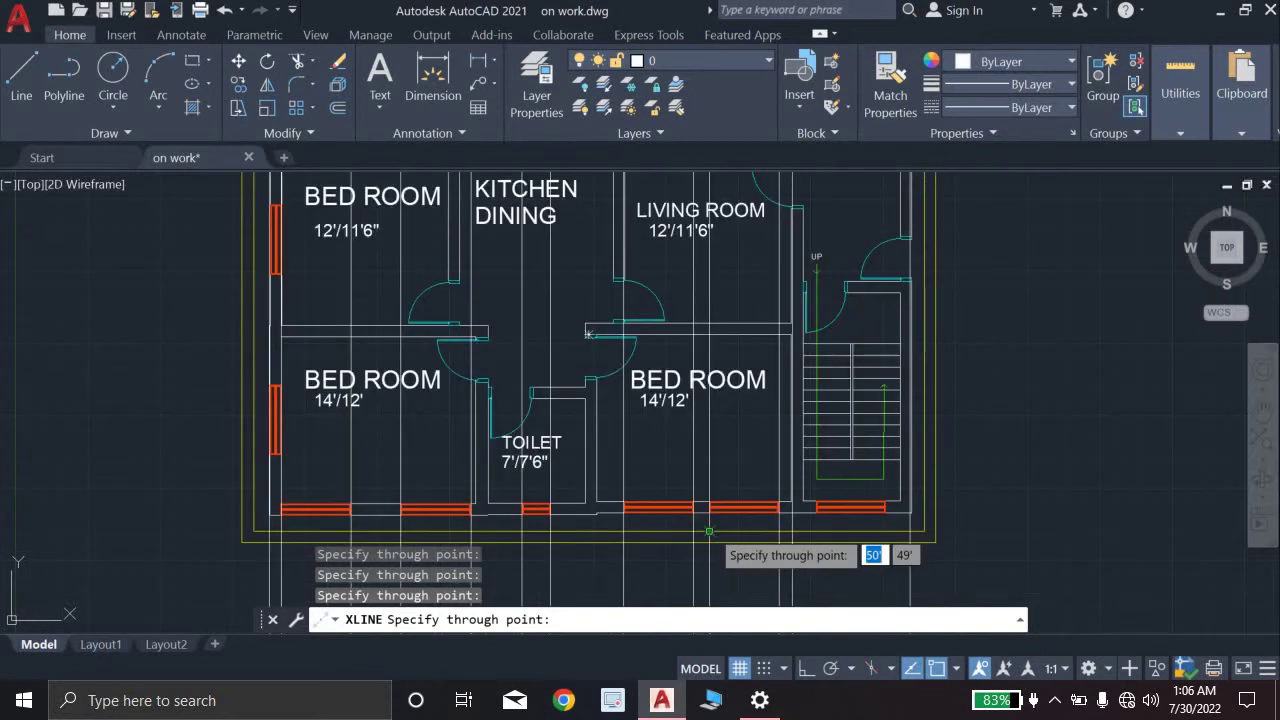
pyautogui.moveTo(709, 532); pyautogui.dragTo(755, 431, button='middle')
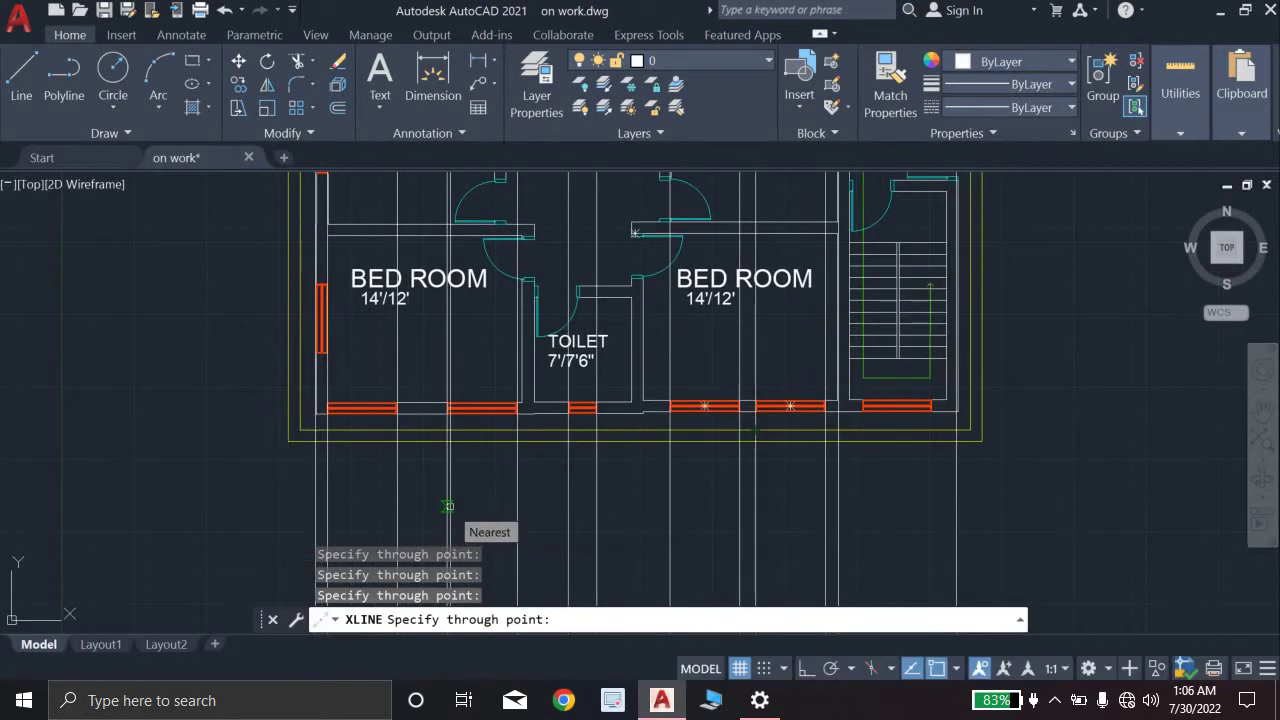
pyautogui.click(448, 507)
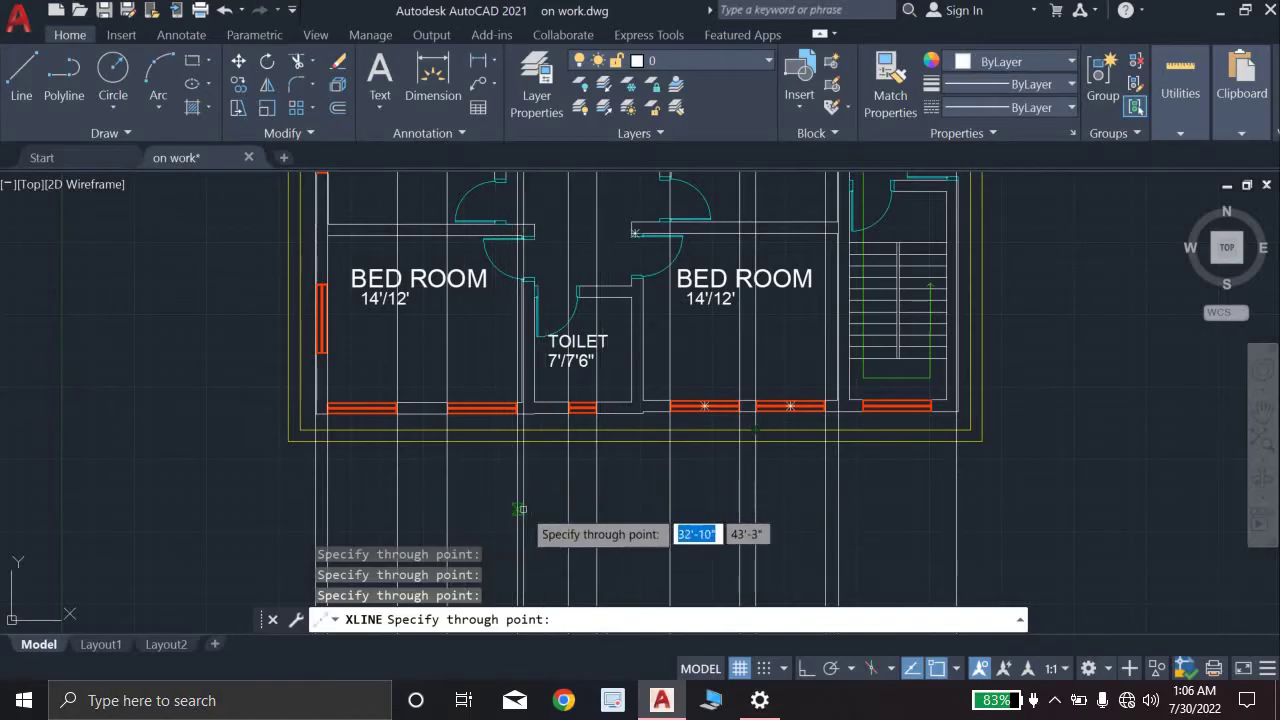
pyautogui.scroll(4, 524, 506)
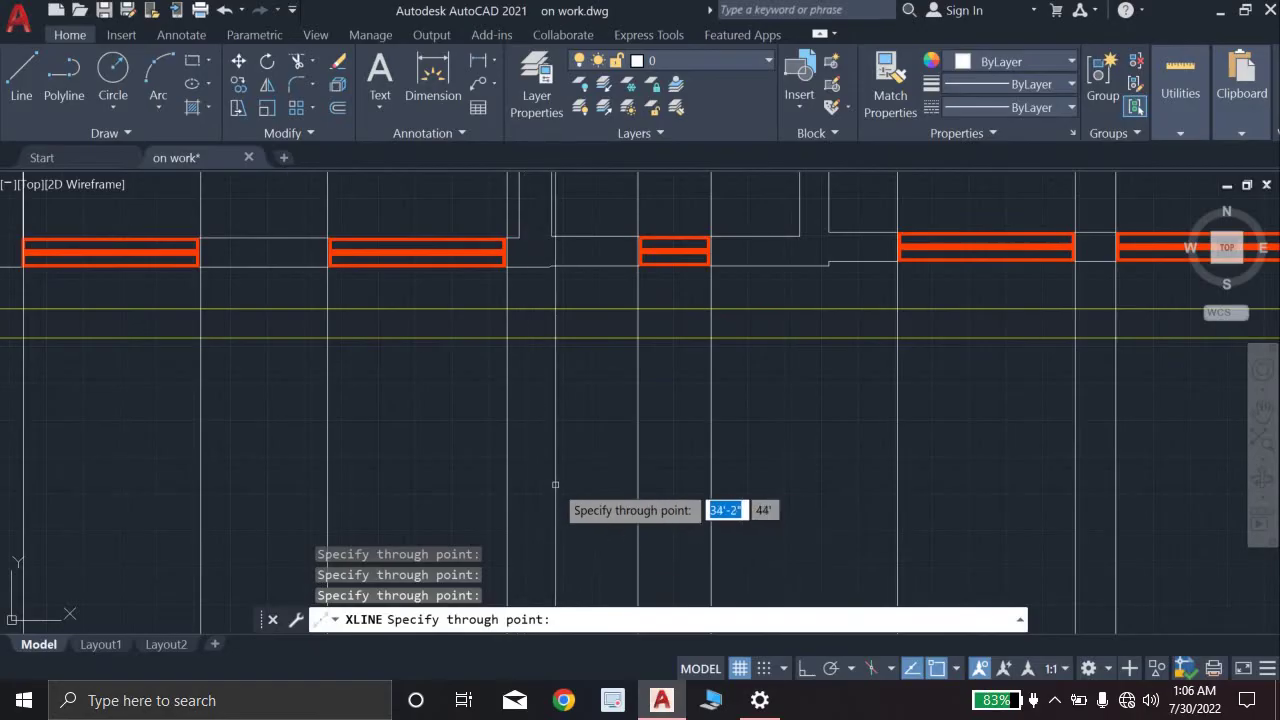
pyautogui.scroll(-2, 555, 484)
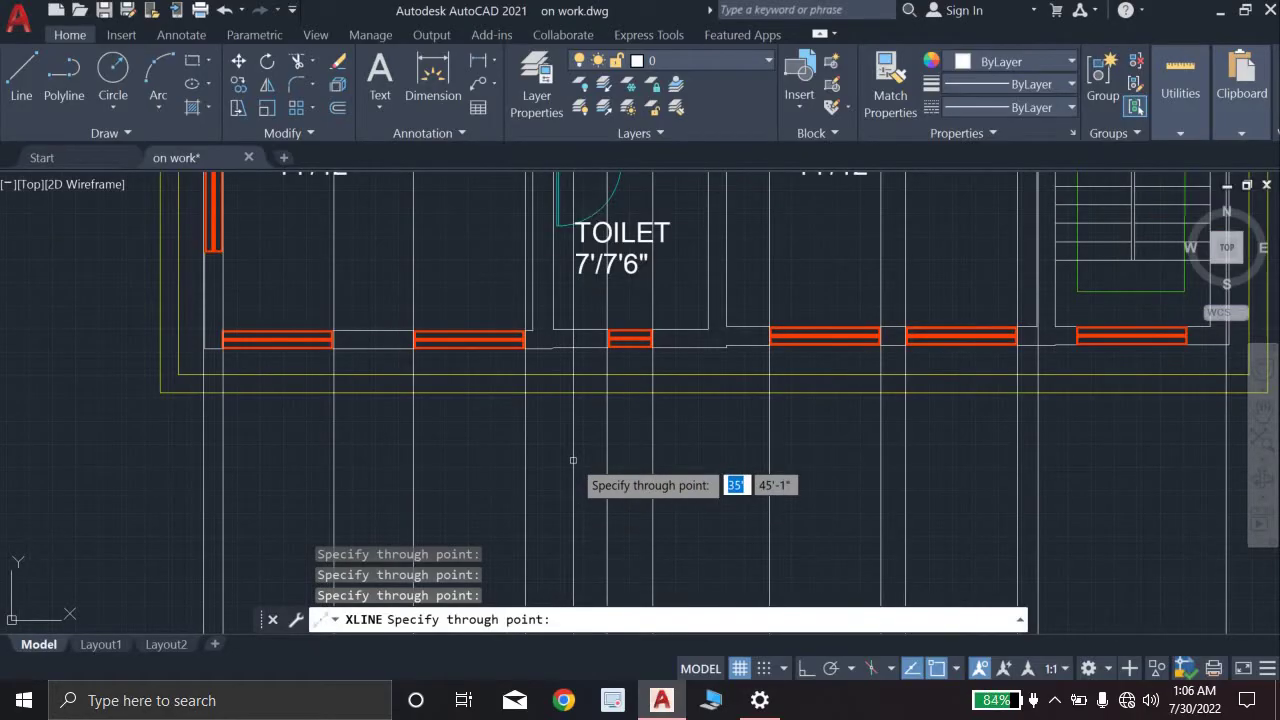
pyautogui.press('Escape')
pyautogui.press('Escape')
pyautogui.press('Escape')
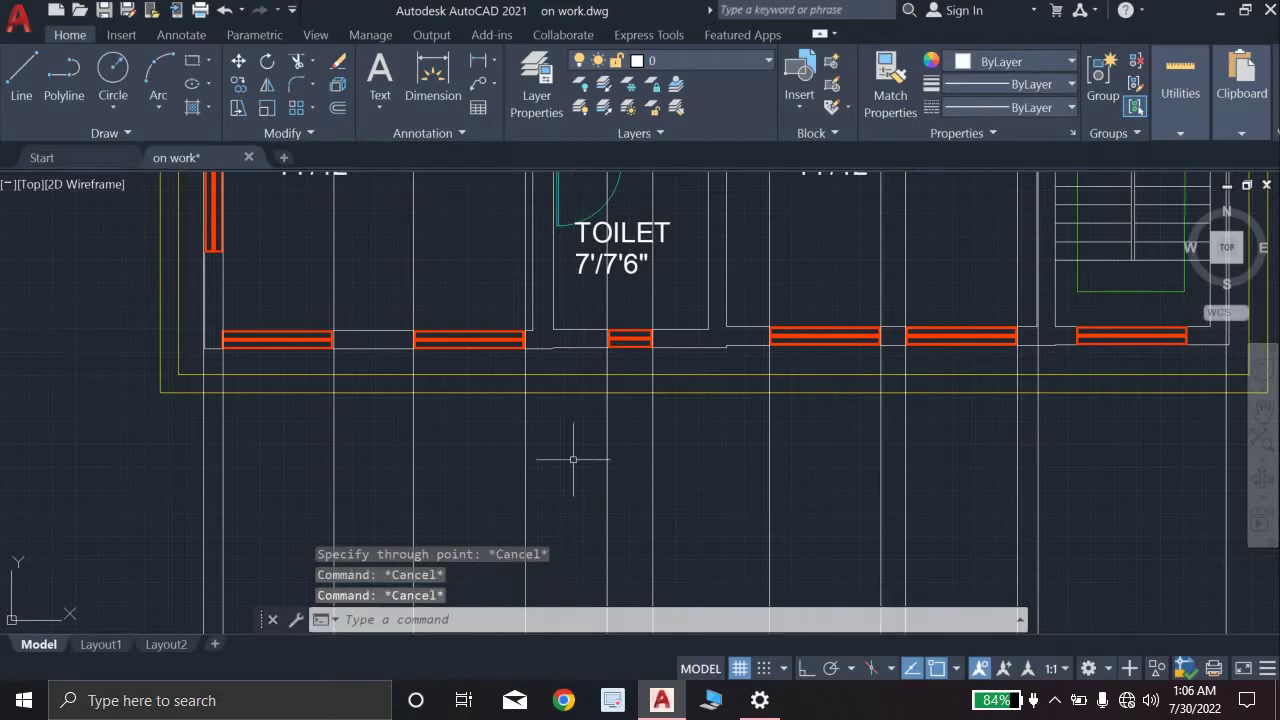
# Step: Draw a horizontal base line with Ortho on above the horizontal plan, crossing all the vertical construction lines and extending past both outer ones
pyautogui.scroll(-6, 573, 460)
pyautogui.scroll(6, 566, 445)
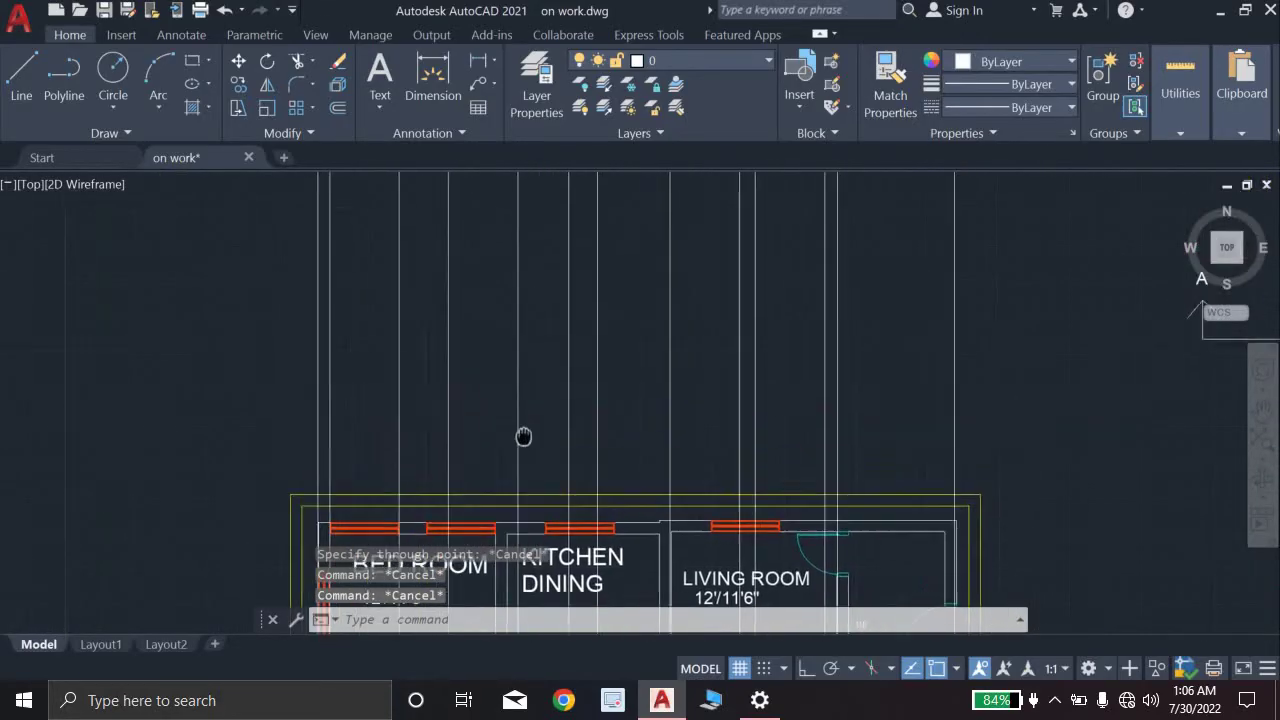
pyautogui.scroll(-4, 522, 436)
pyautogui.scroll(2, 522, 436)
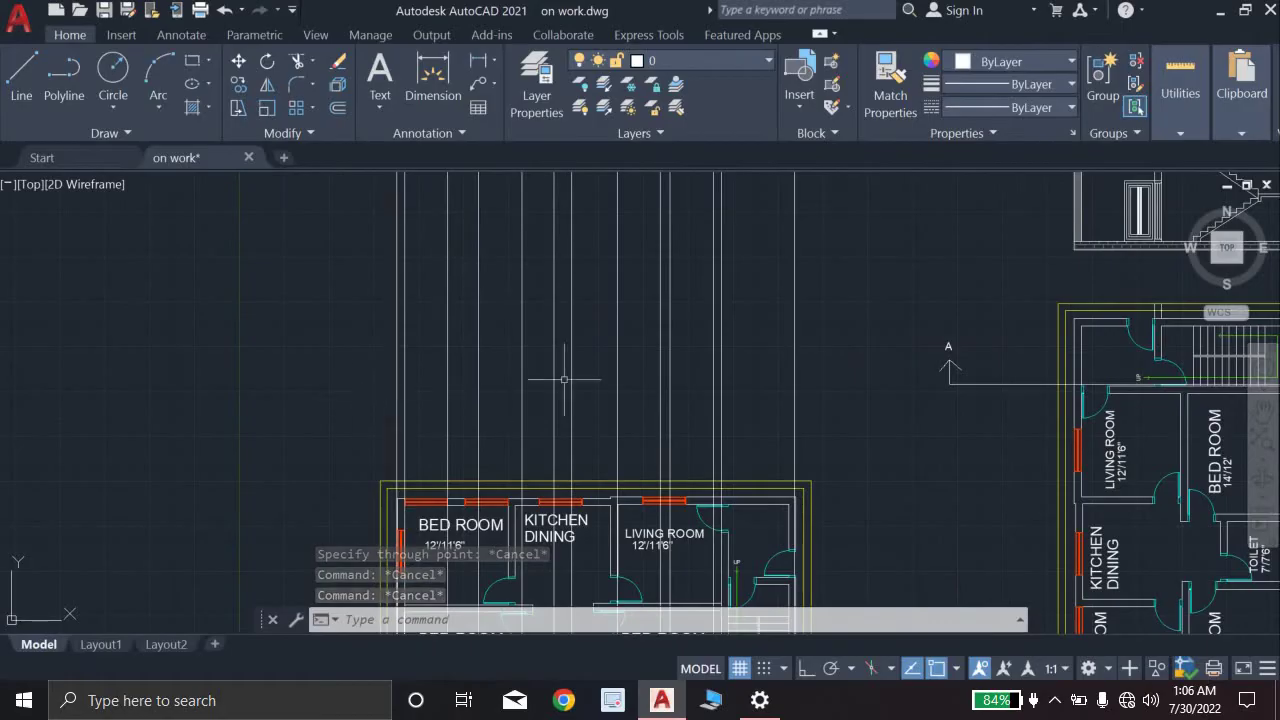
pyautogui.scroll(2, 564, 380)
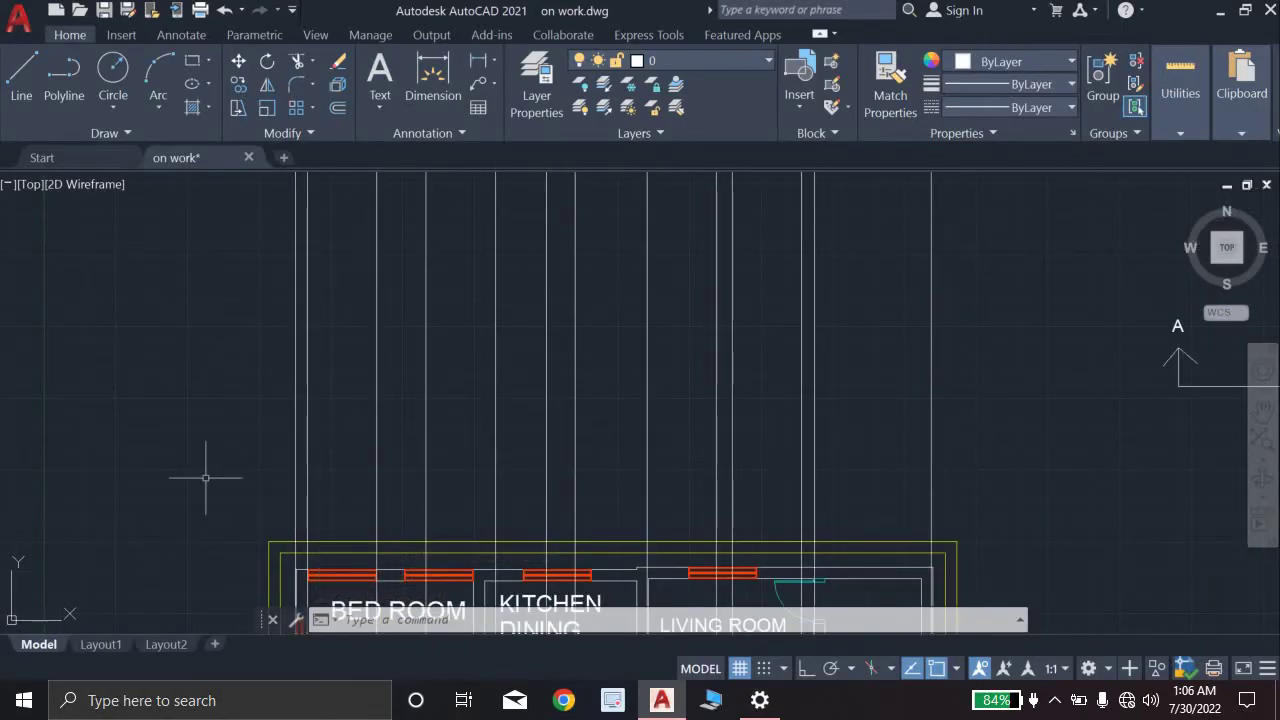
pyautogui.click(21, 72)
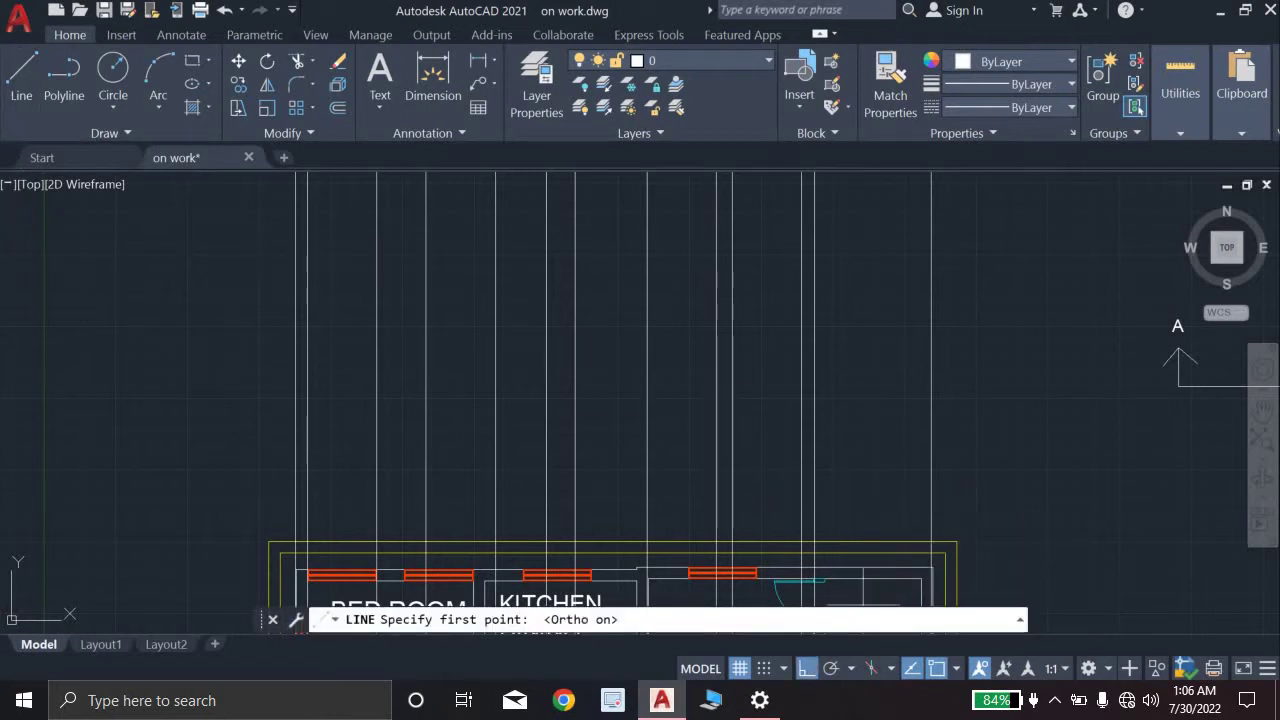
pyautogui.click(208, 450)
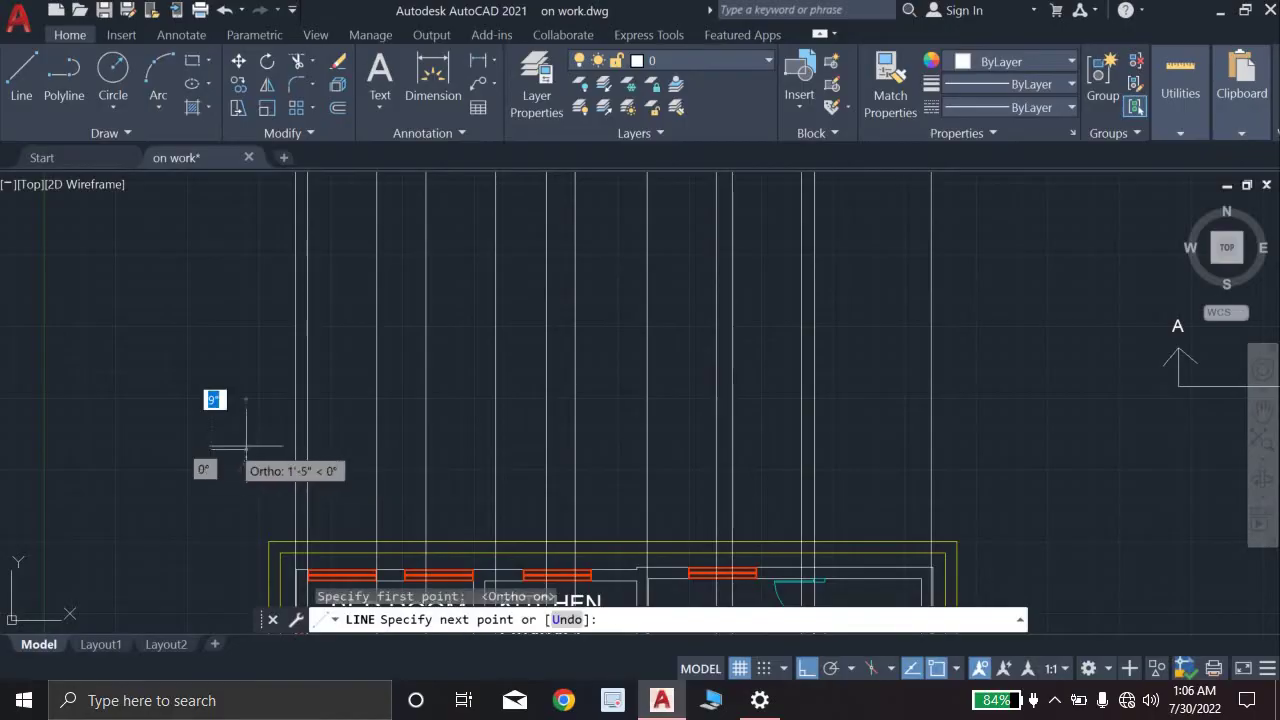
pyautogui.click(1007, 434)
pyautogui.press('Escape')
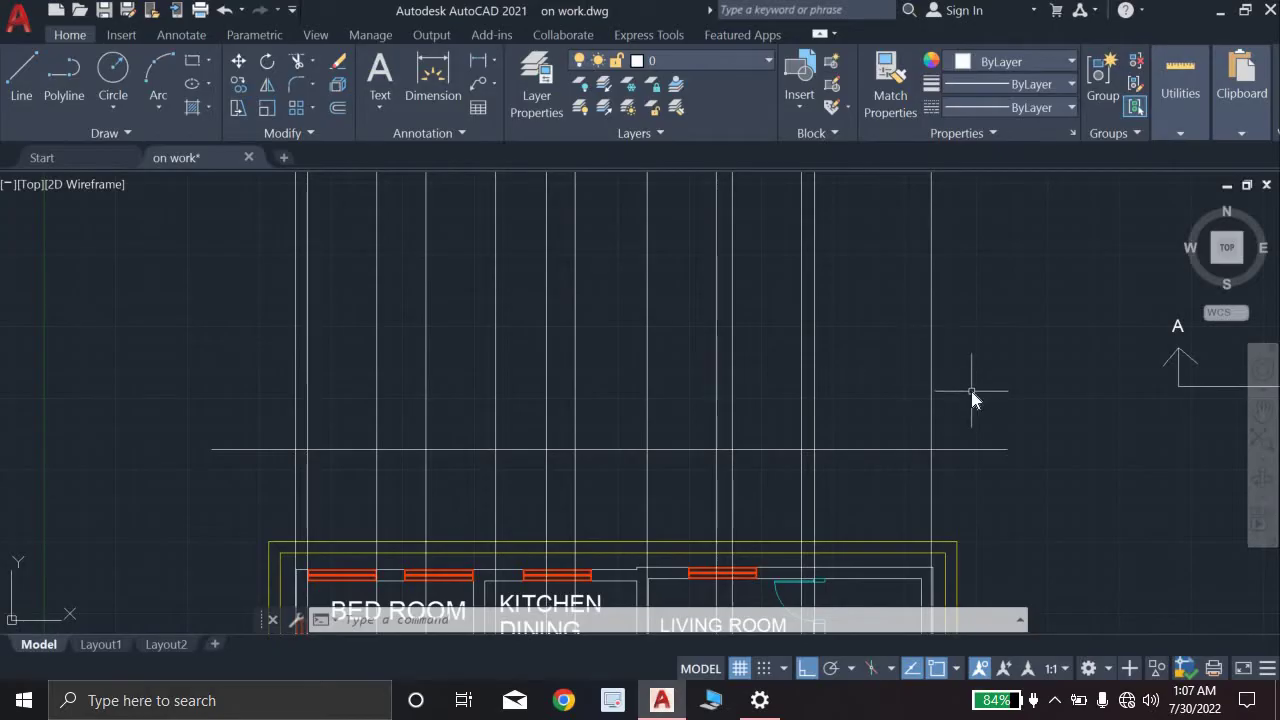
# Step: Offset the horizontal base line 10' upward
pyautogui.write('o')
pyautogui.press('Return')
pyautogui.write('1')
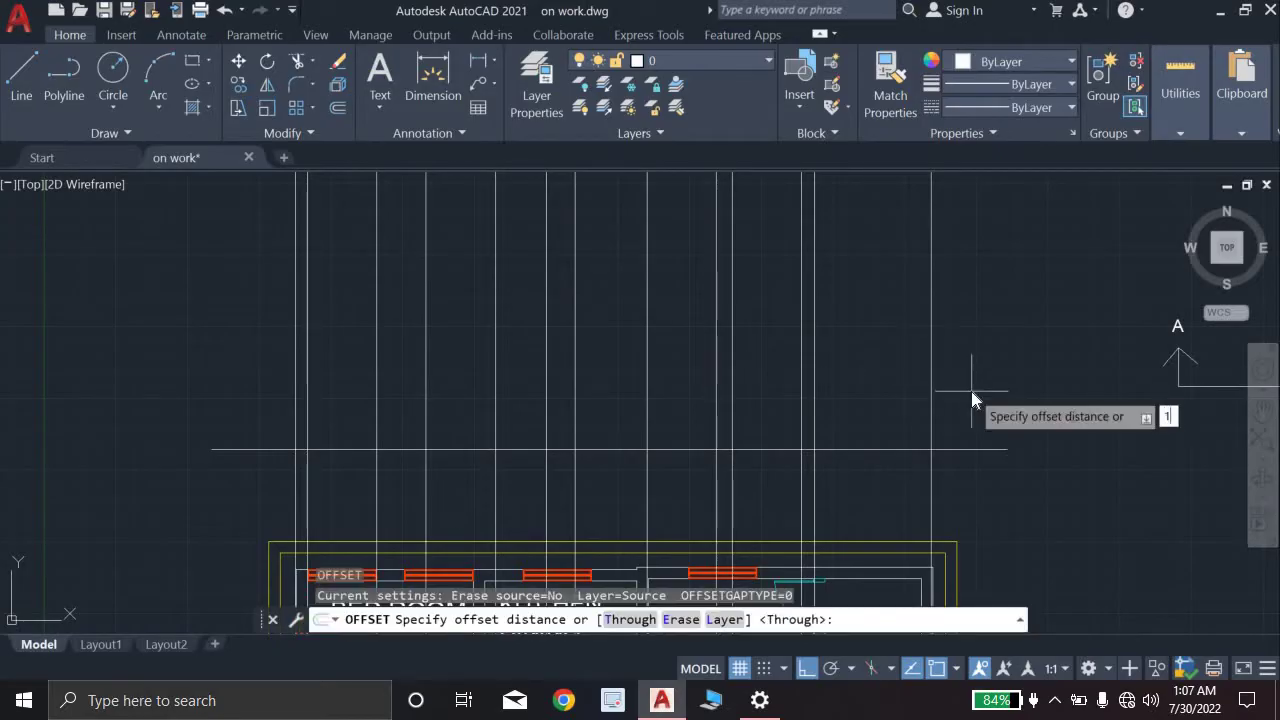
pyautogui.write('0')
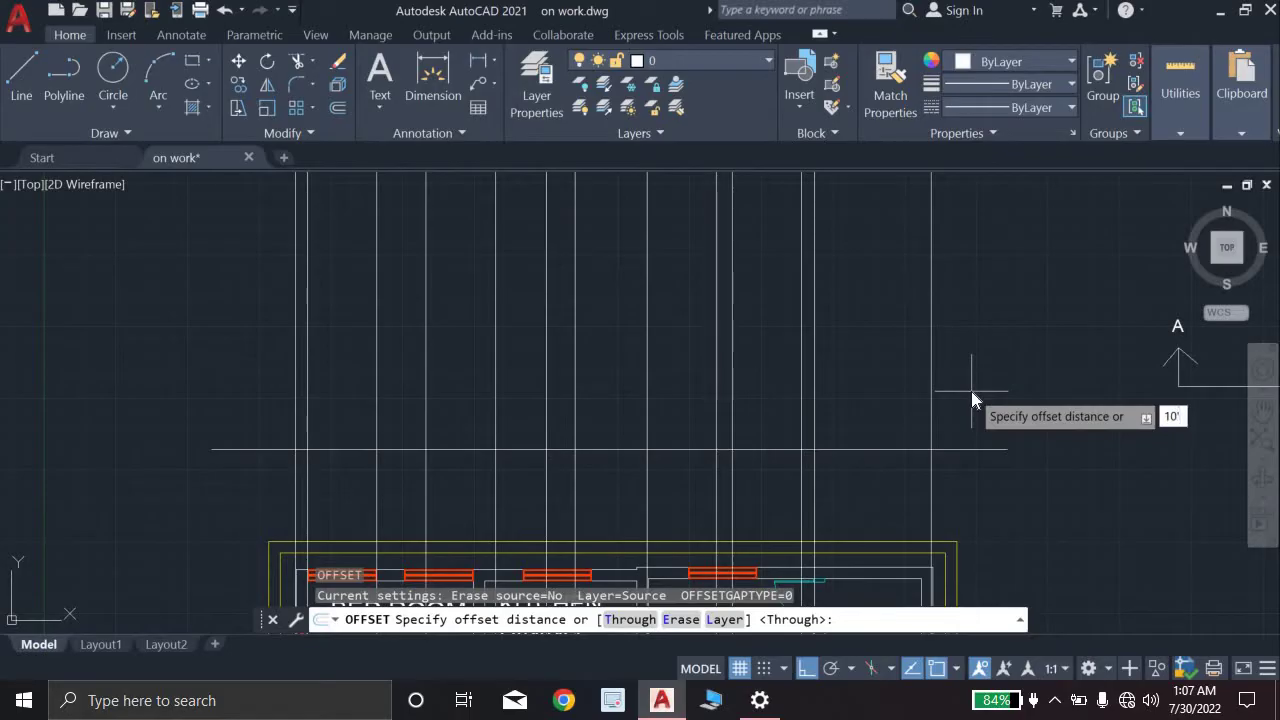
pyautogui.write("'")
pyautogui.press('Return')
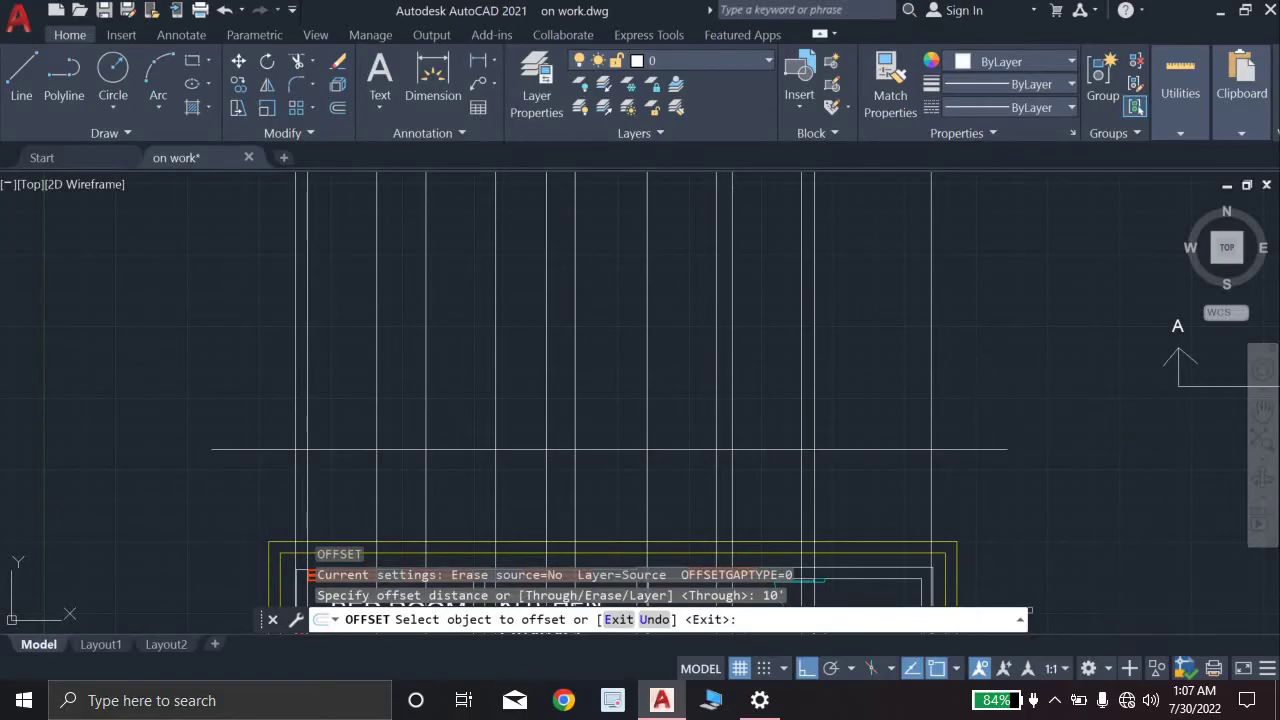
pyautogui.click(620, 451)
pyautogui.click(617, 350)
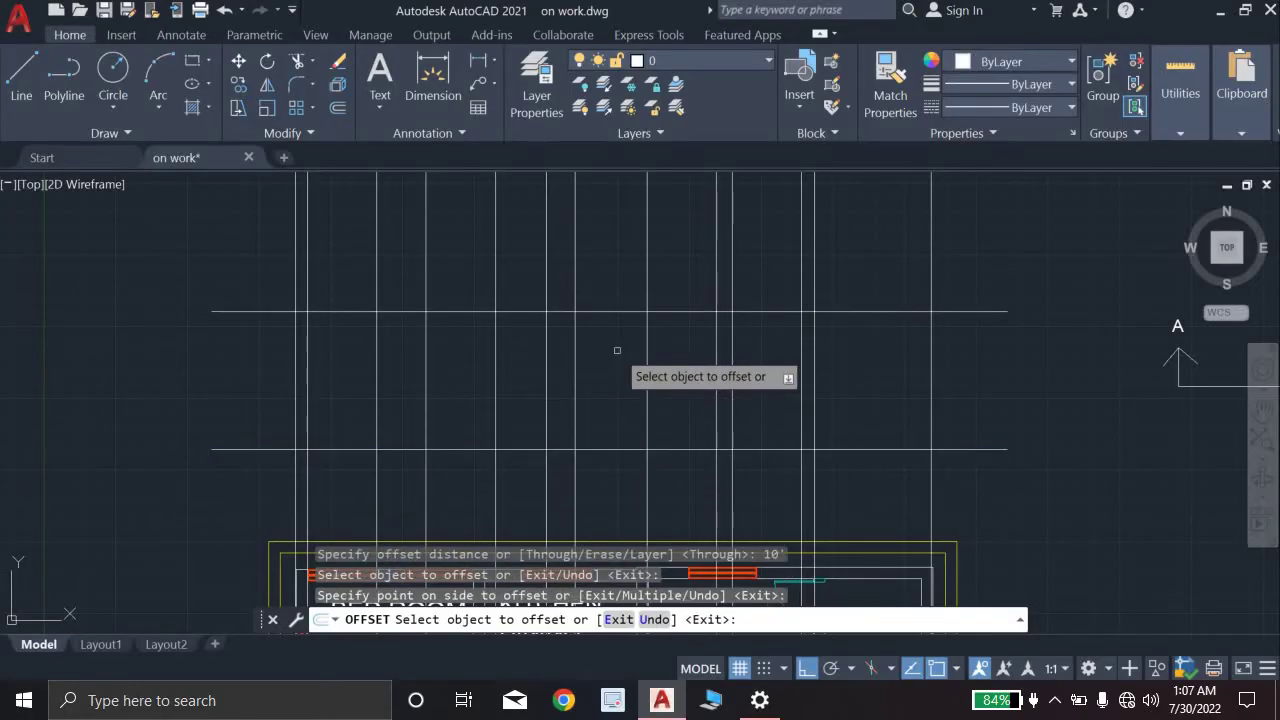
pyautogui.press('Escape')
pyautogui.press('Escape')
pyautogui.press('Escape')
pyautogui.press('Escape')
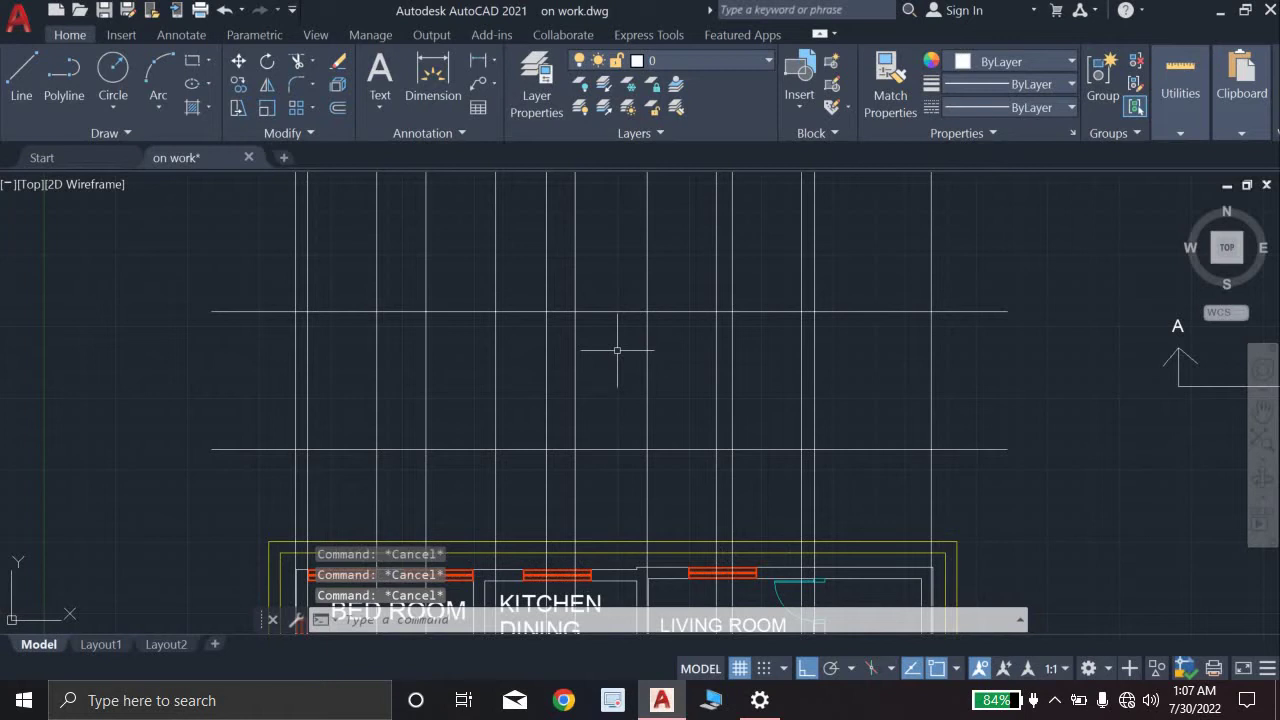
# Step: Trim the vertical construction lines below the base line and above the upper horizontal line
pyautogui.write('tr')
pyautogui.press('Return')
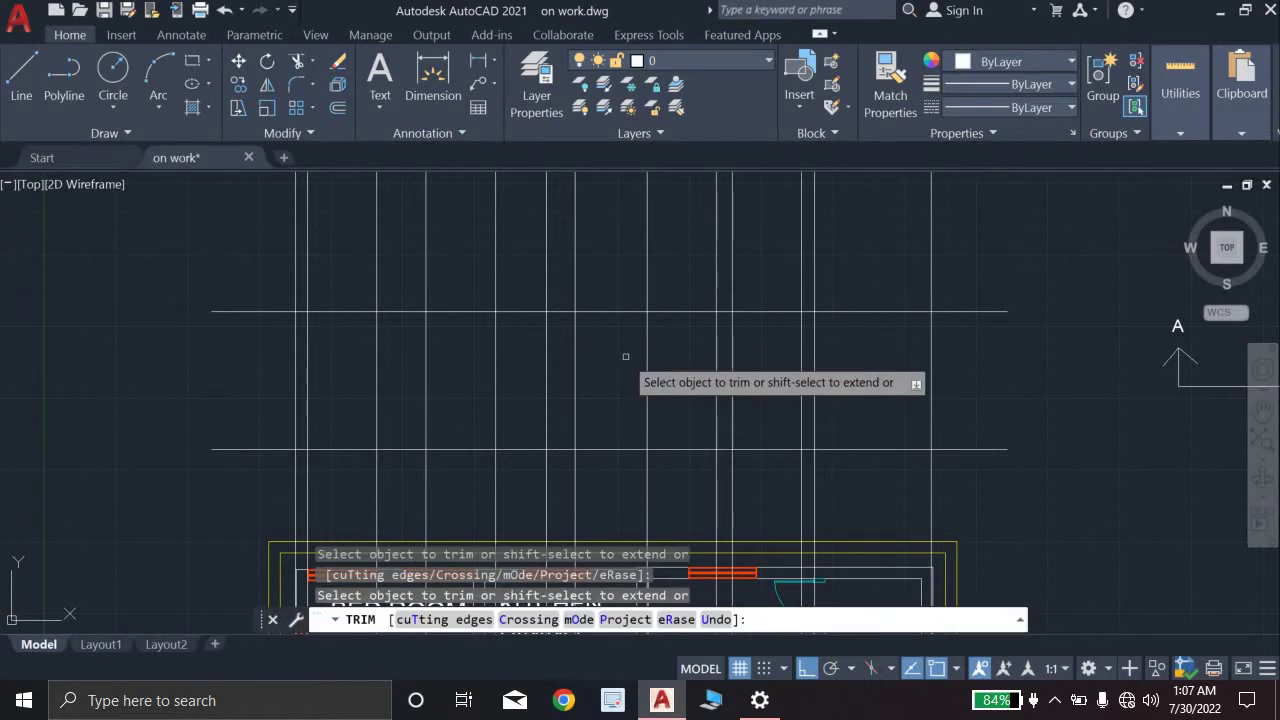
pyautogui.scroll(-2, 650, 400)
pyautogui.scroll(2, 833, 463)
pyautogui.moveTo(900, 421); pyautogui.dragTo(346, 427)
pyautogui.moveTo(167, 413); pyautogui.dragTo(163, 410)
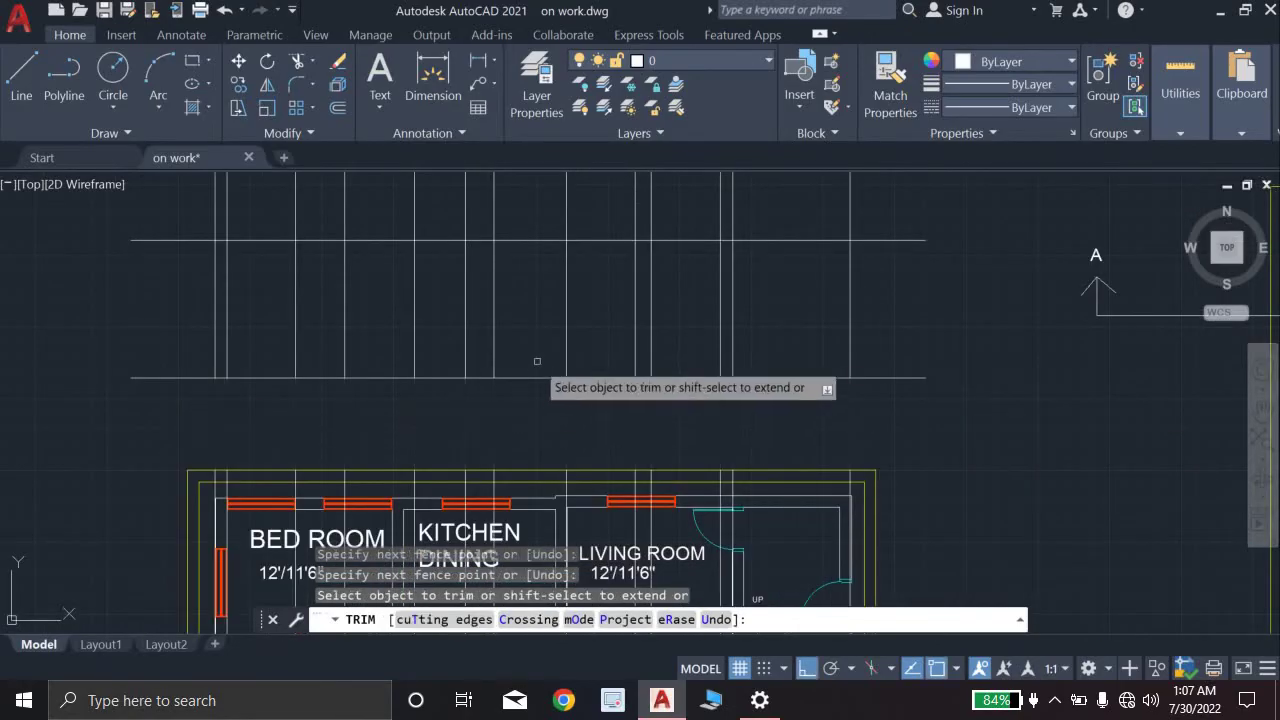
pyautogui.scroll(-3, 886, 297)
pyautogui.moveTo(789, 349)
pyautogui.mouseDown()
pyautogui.moveTo(586, 357)
pyautogui.moveTo(323, 330)
pyautogui.moveTo(298, 341)
pyautogui.mouseUp()
pyautogui.scroll(2, 740, 452)
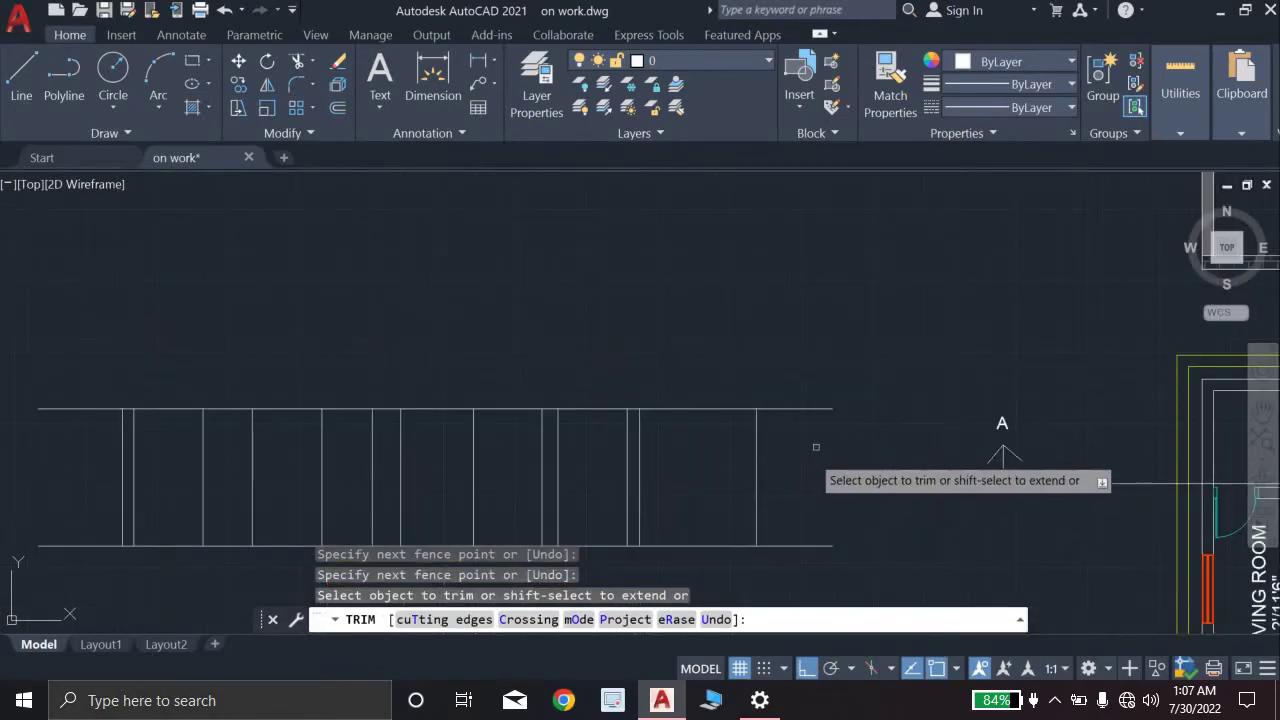
# Step: Trim both horizontal lines where they overhang the outermost vertical lines at either end of the elevation
pyautogui.moveTo(829, 395); pyautogui.dragTo(829, 517)
pyautogui.moveTo(822, 566); pyautogui.dragTo(820, 563)
pyautogui.scroll(-3, 790, 508)
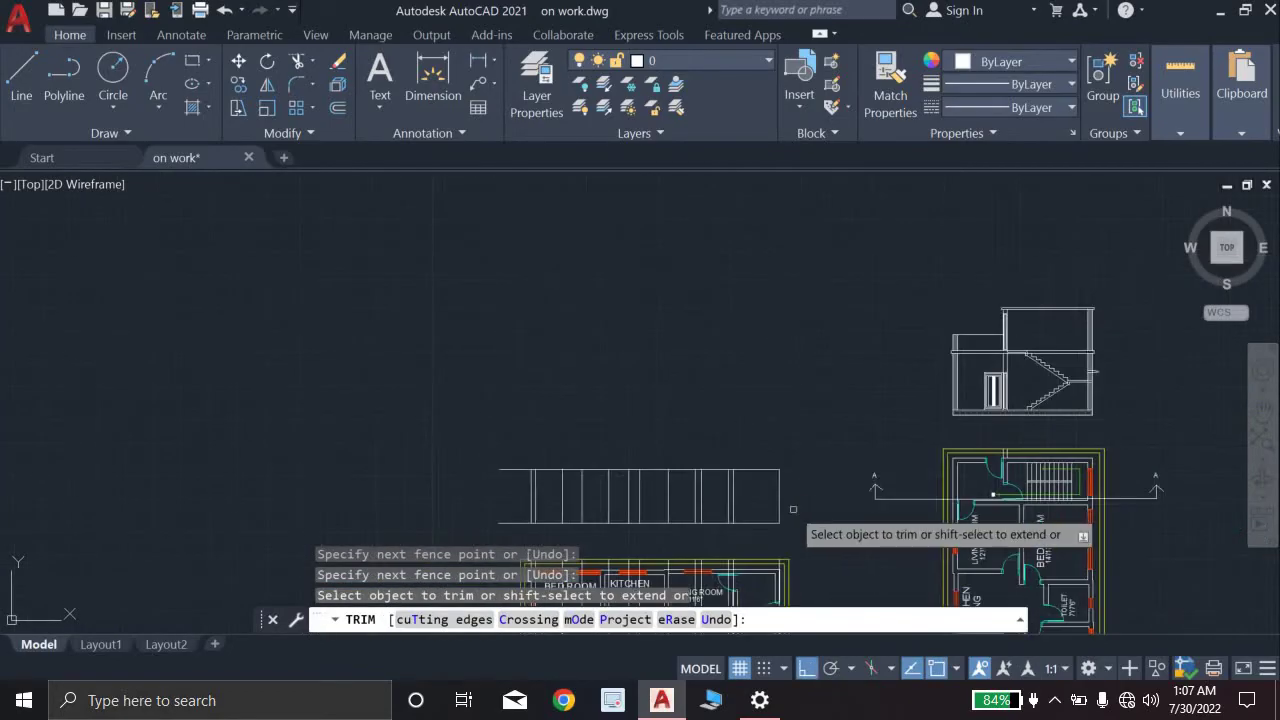
pyautogui.moveTo(799, 503); pyautogui.dragTo(845, 463, button='middle')
pyautogui.scroll(3, 504, 447)
pyautogui.moveTo(603, 364); pyautogui.dragTo(630, 542)
pyautogui.scroll(-3, 760, 512)
pyautogui.moveTo(752, 608); pyautogui.dragTo(595, 465, button='middle')
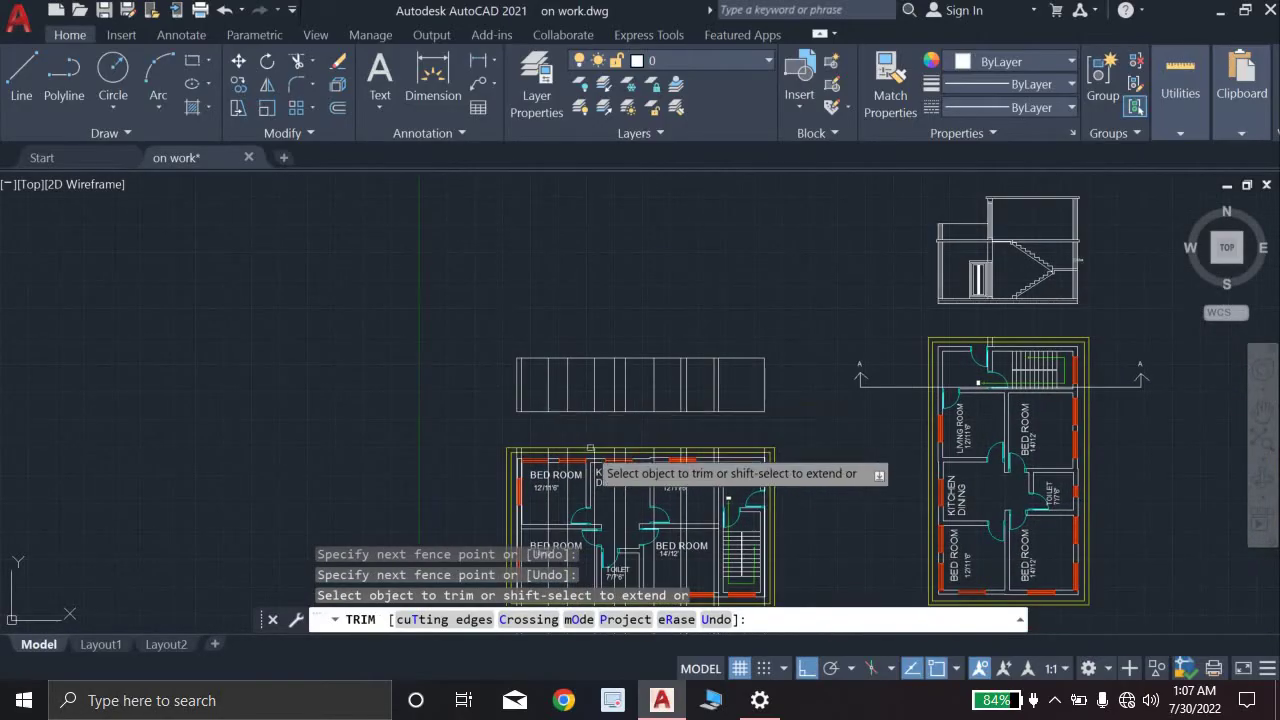
pyautogui.scroll(3, 593, 446)
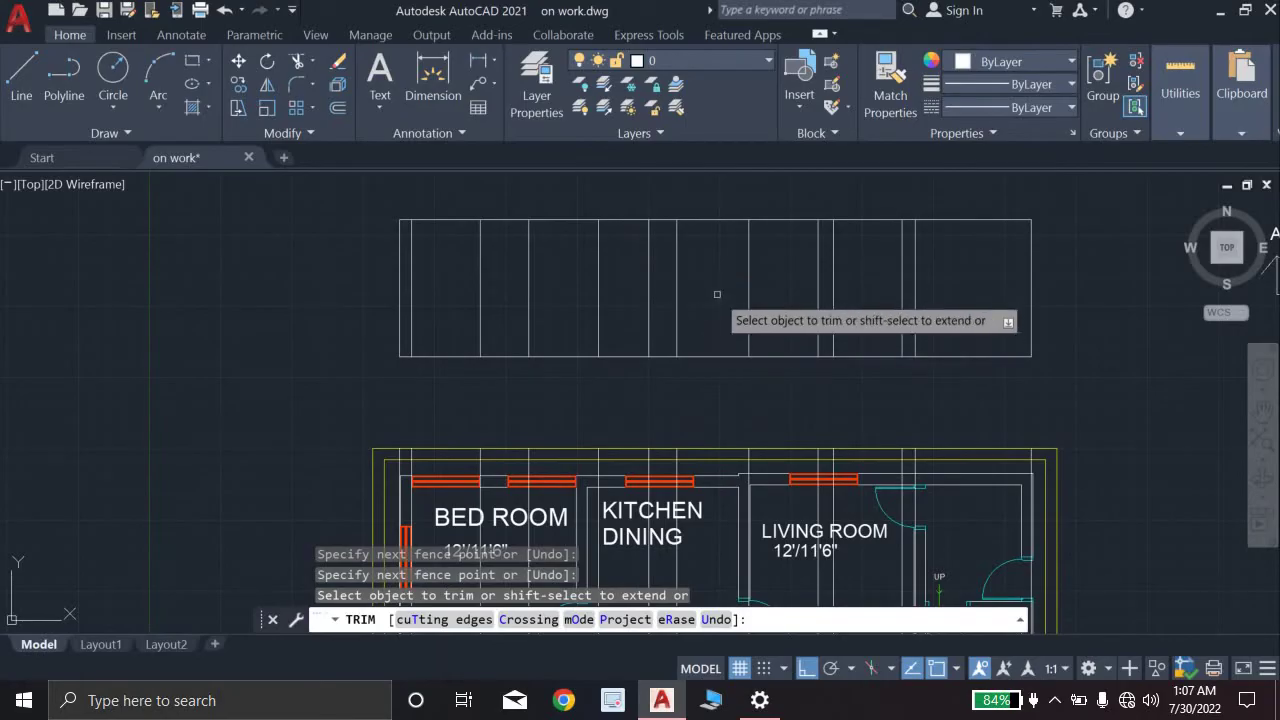
pyautogui.scroll(3, 707, 282)
pyautogui.scroll(-3, 707, 282)
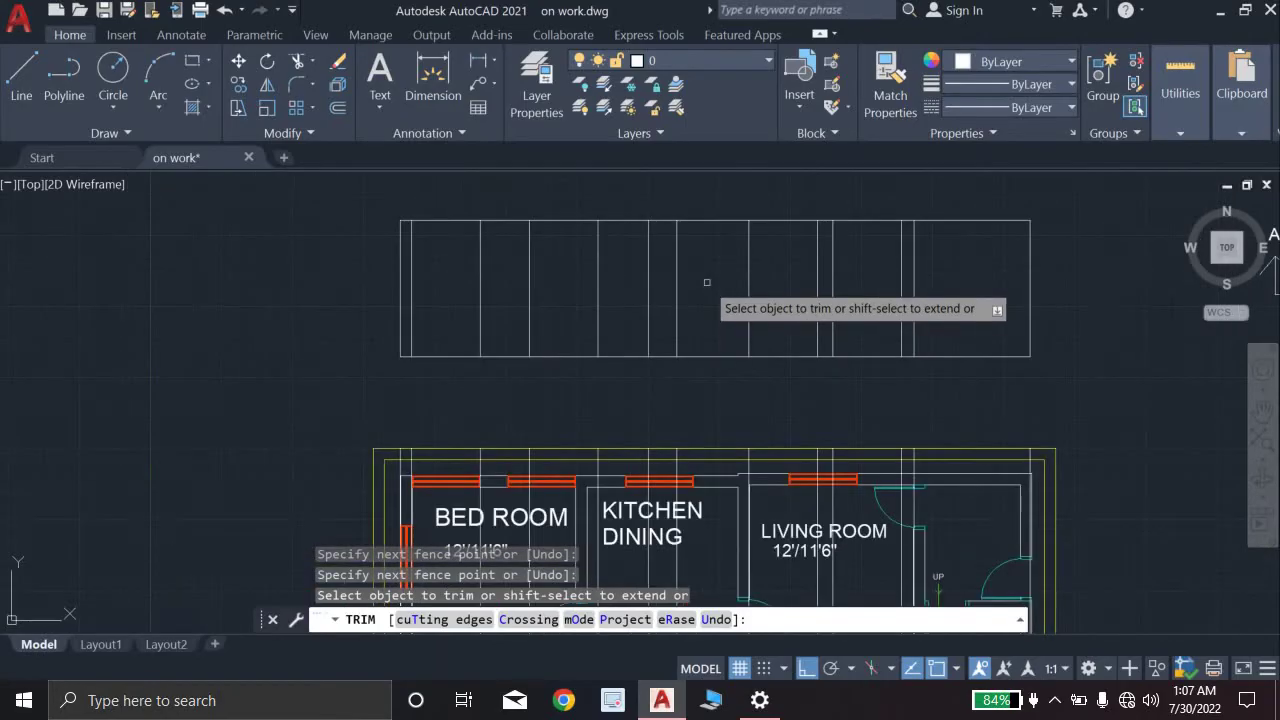
pyautogui.scroll(-4, 707, 300)
pyautogui.scroll(2, 700, 270)
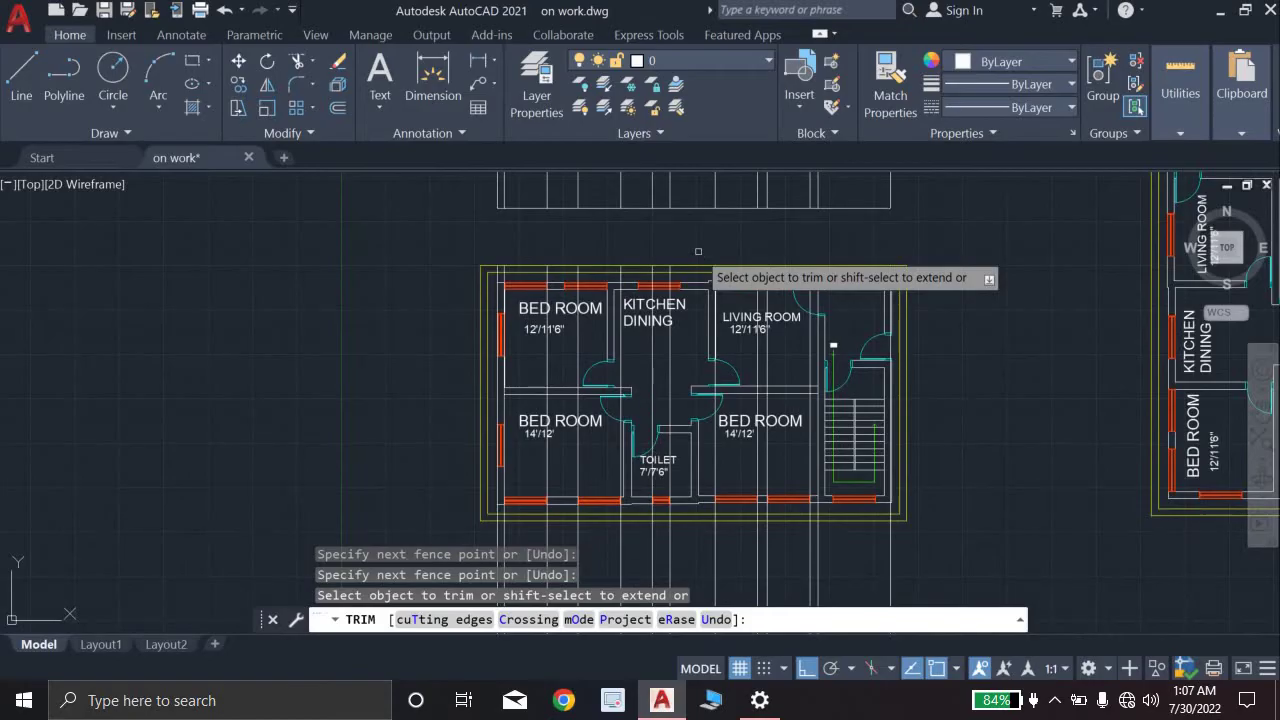
pyautogui.press('Escape')
# Step: Erase the leftover construction lines running through and below the horizontal floor plan
pyautogui.scroll(-4, 698, 252)
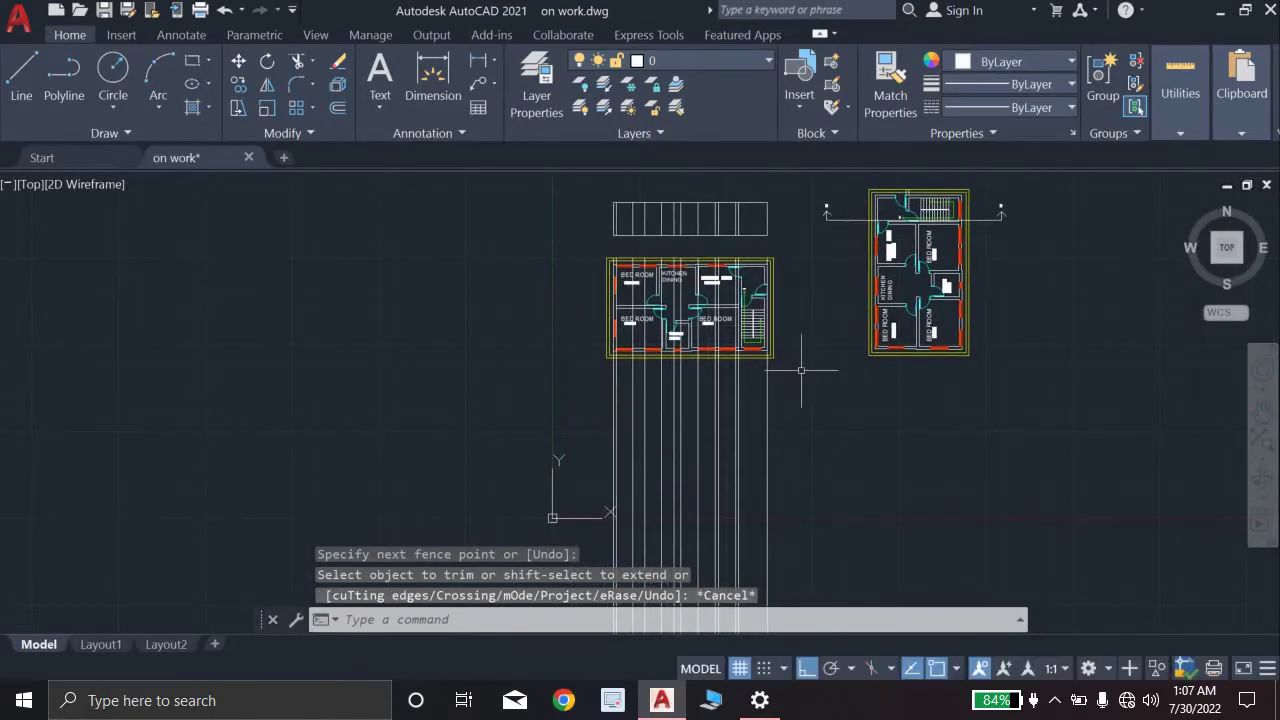
pyautogui.moveTo(801, 370)
pyautogui.mouseDown()
pyautogui.moveTo(643, 420)
pyautogui.moveTo(551, 160)
pyautogui.moveTo(372, 70)
pyautogui.mouseUp()
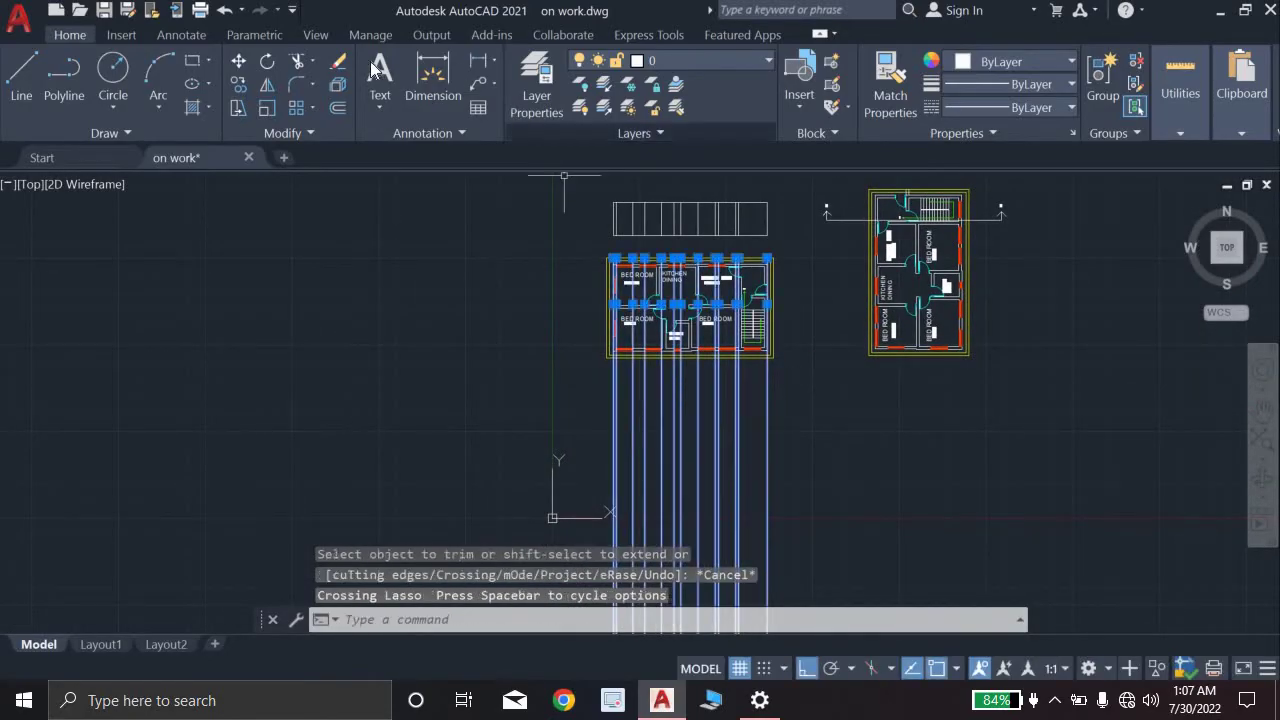
pyautogui.click(338, 62)
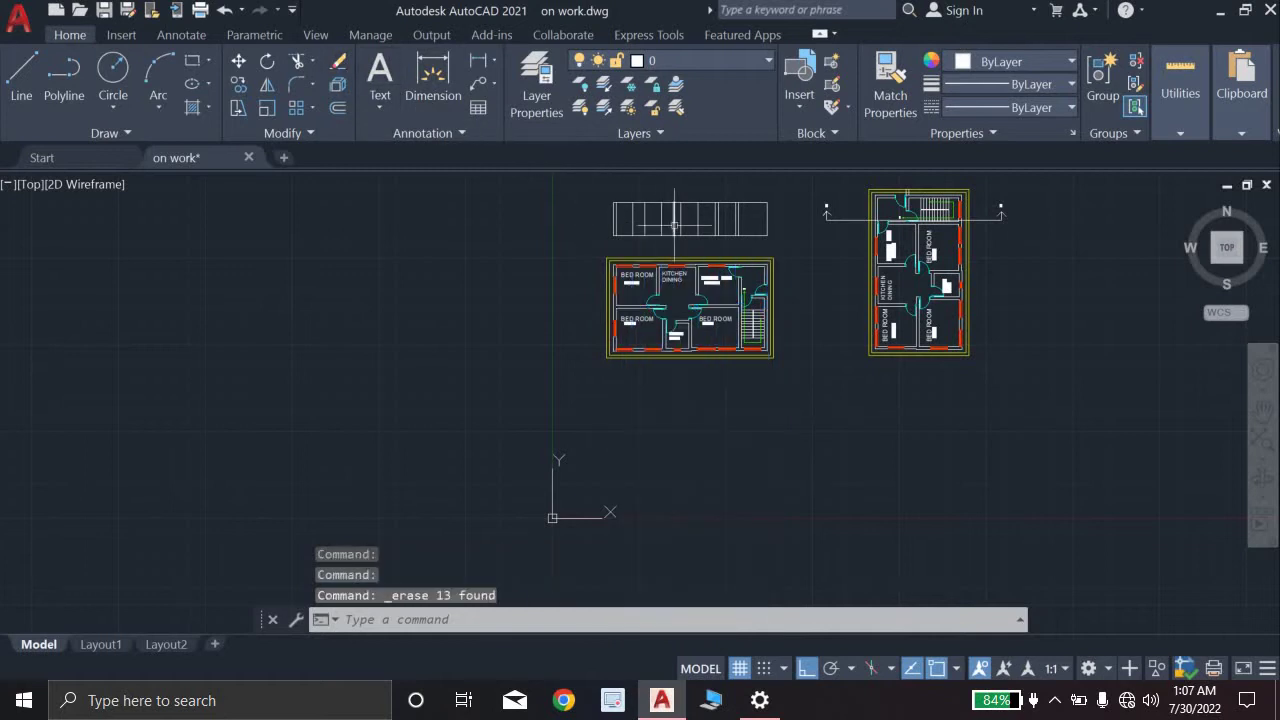
# Step: Compare the elevation's vertical lines with the windows along the toilet-side wall of the horizontal floor plan
pyautogui.scroll(6, 688, 192)
pyautogui.moveTo(617, 337); pyautogui.dragTo(614, 350, button='middle')
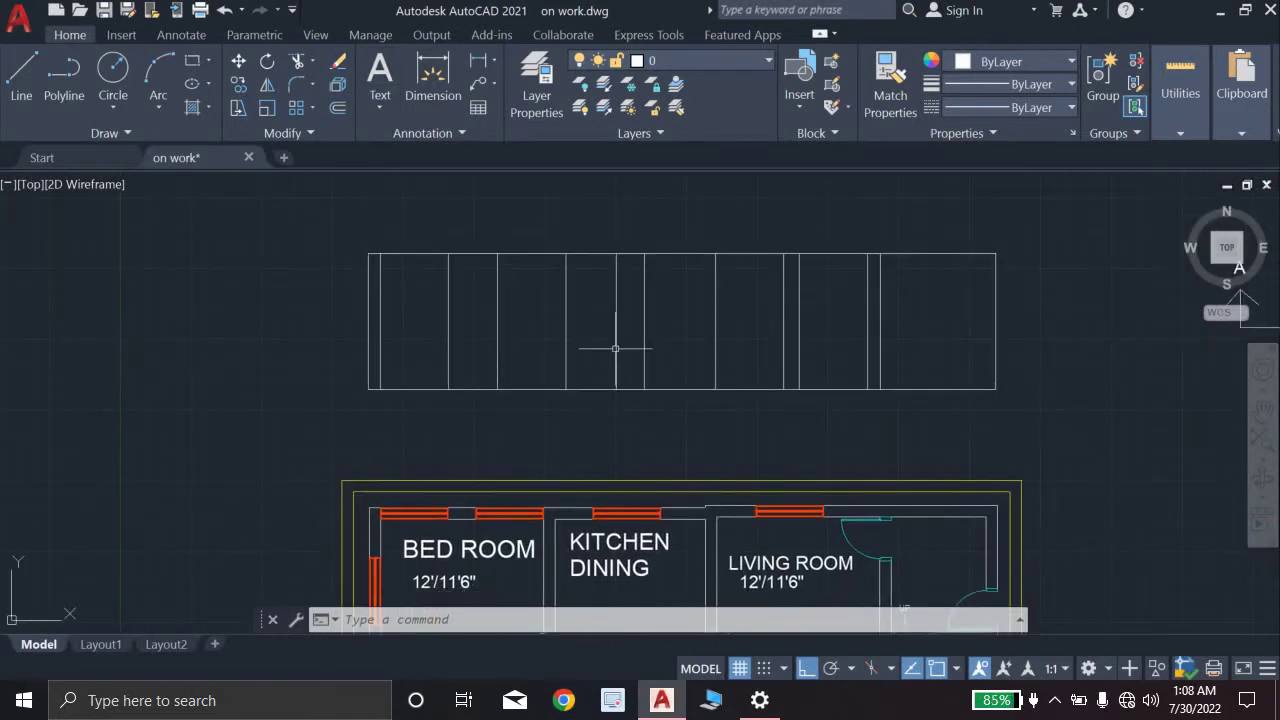
pyautogui.scroll(-4, 615, 349)
pyautogui.scroll(4, 671, 377)
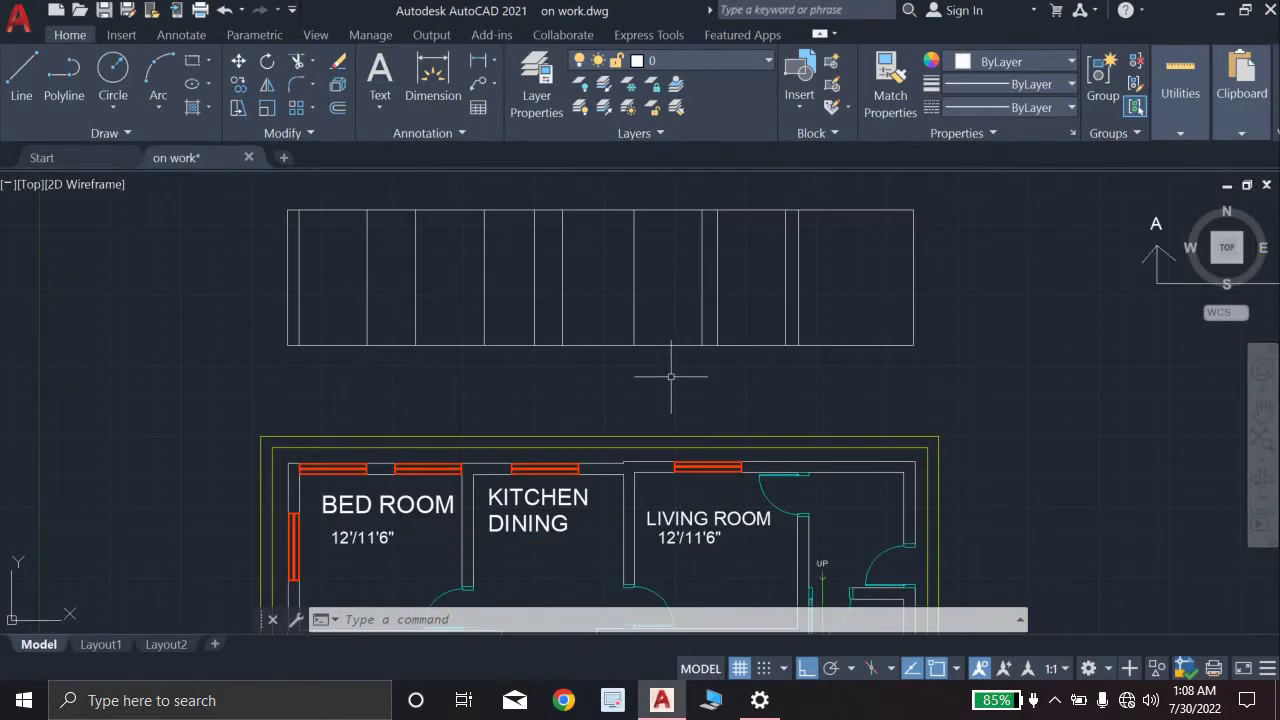
pyautogui.scroll(3, 671, 377)
pyautogui.scroll(-7, 672, 370)
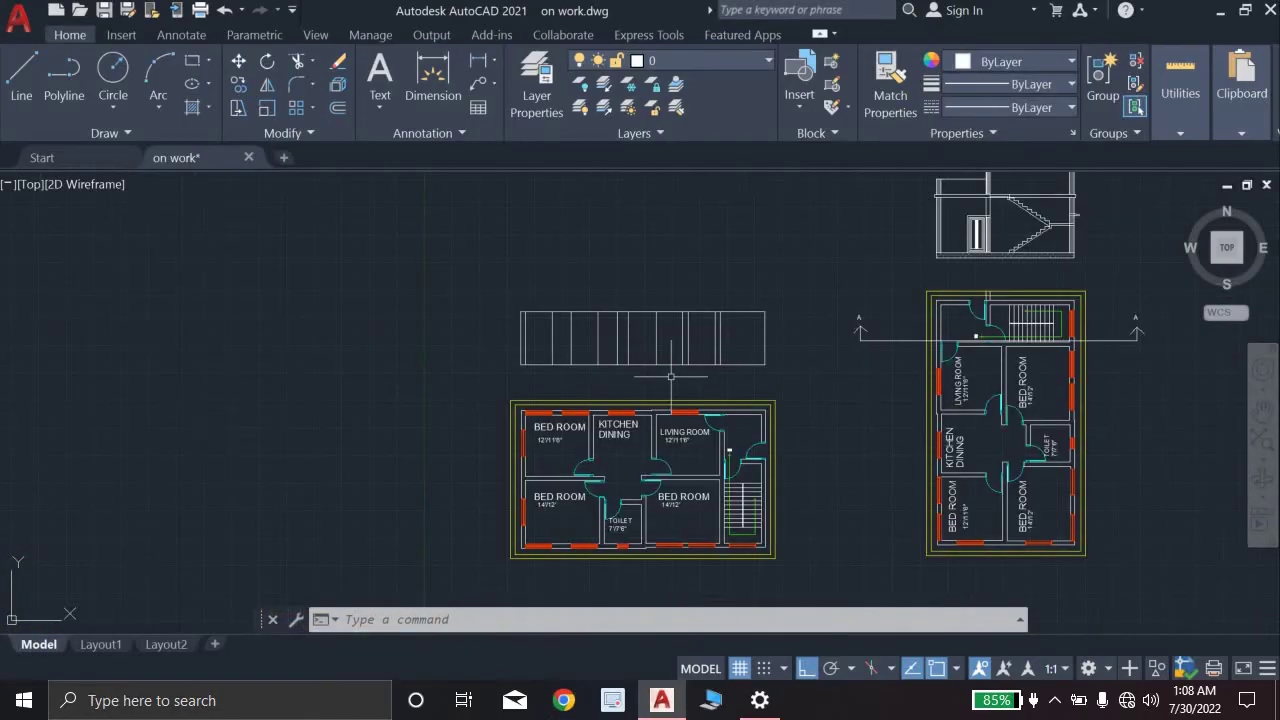
pyautogui.moveTo(670, 375); pyautogui.dragTo(669, 342, button='middle')
pyautogui.scroll(4, 670, 343)
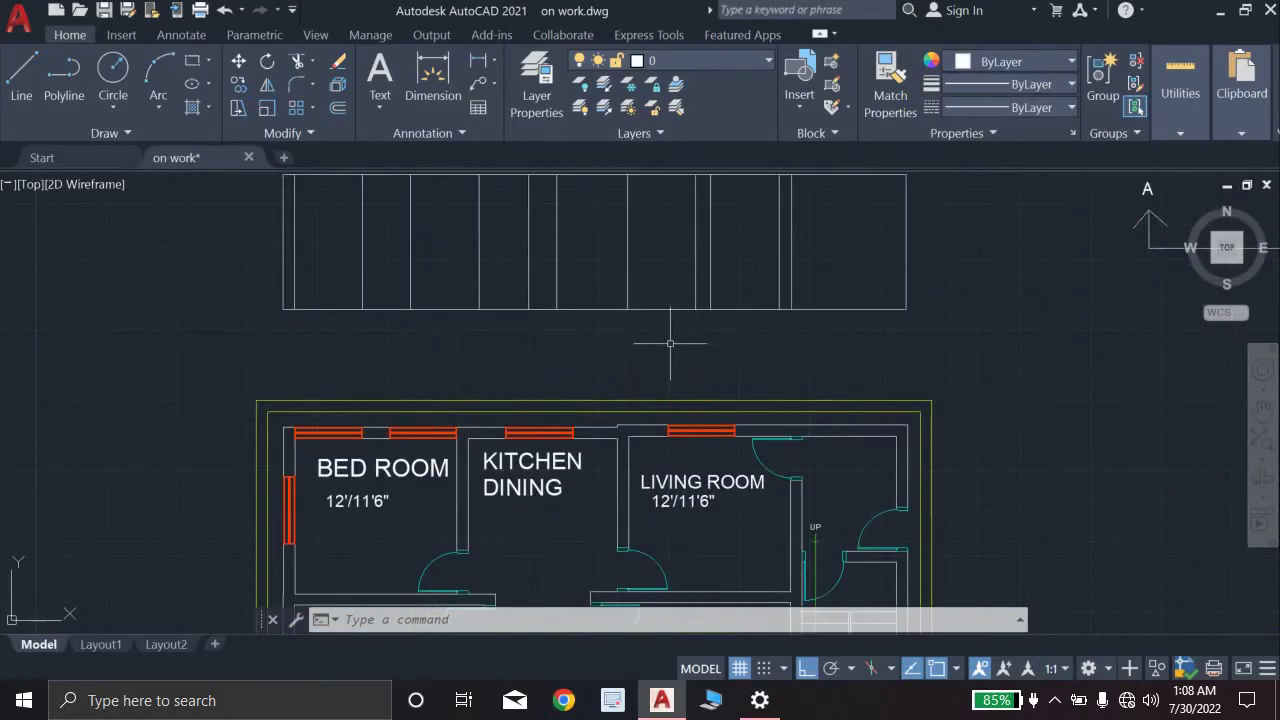
pyautogui.scroll(-2, 671, 340)
pyautogui.scroll(-2, 676, 294)
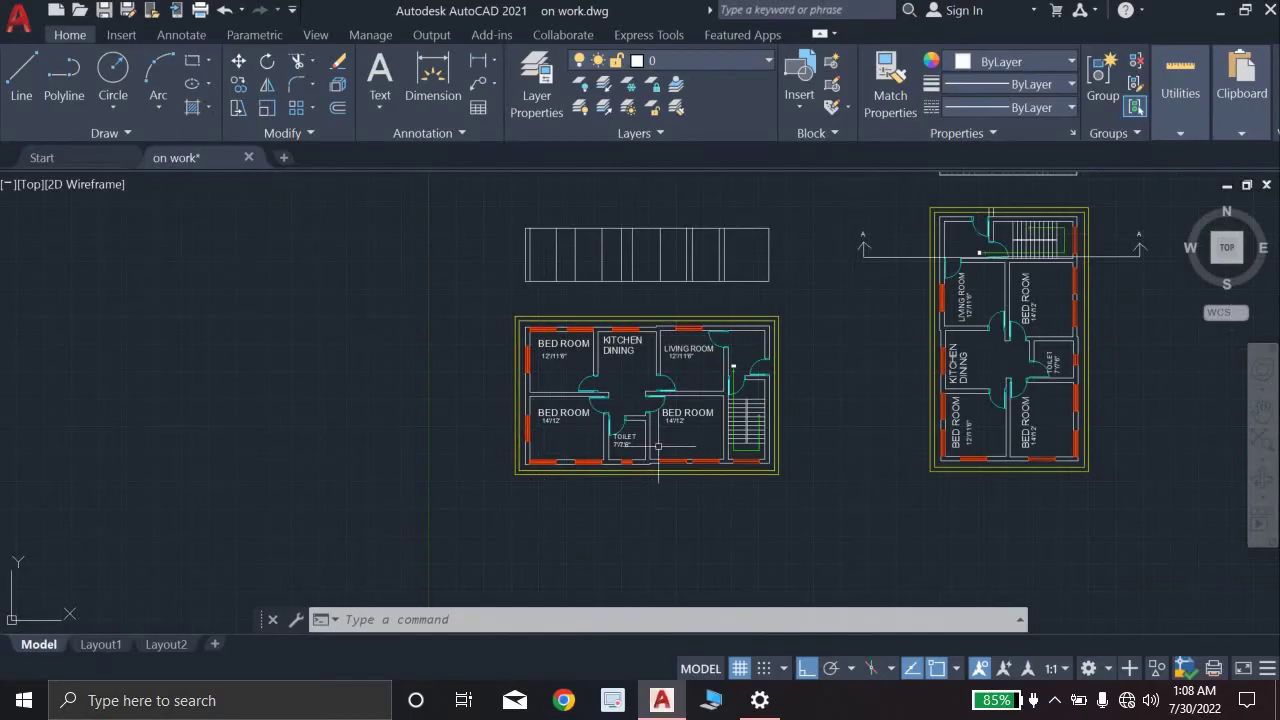
pyautogui.scroll(4, 658, 447)
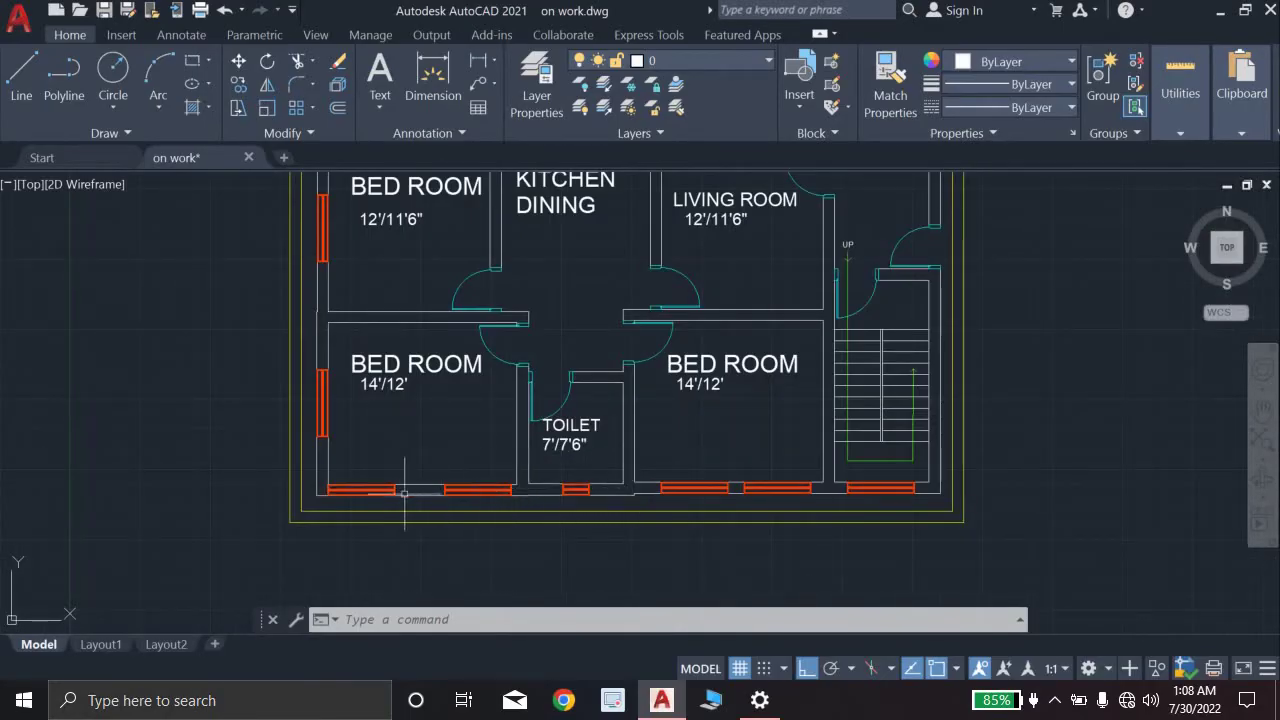
pyautogui.scroll(2, 791, 495)
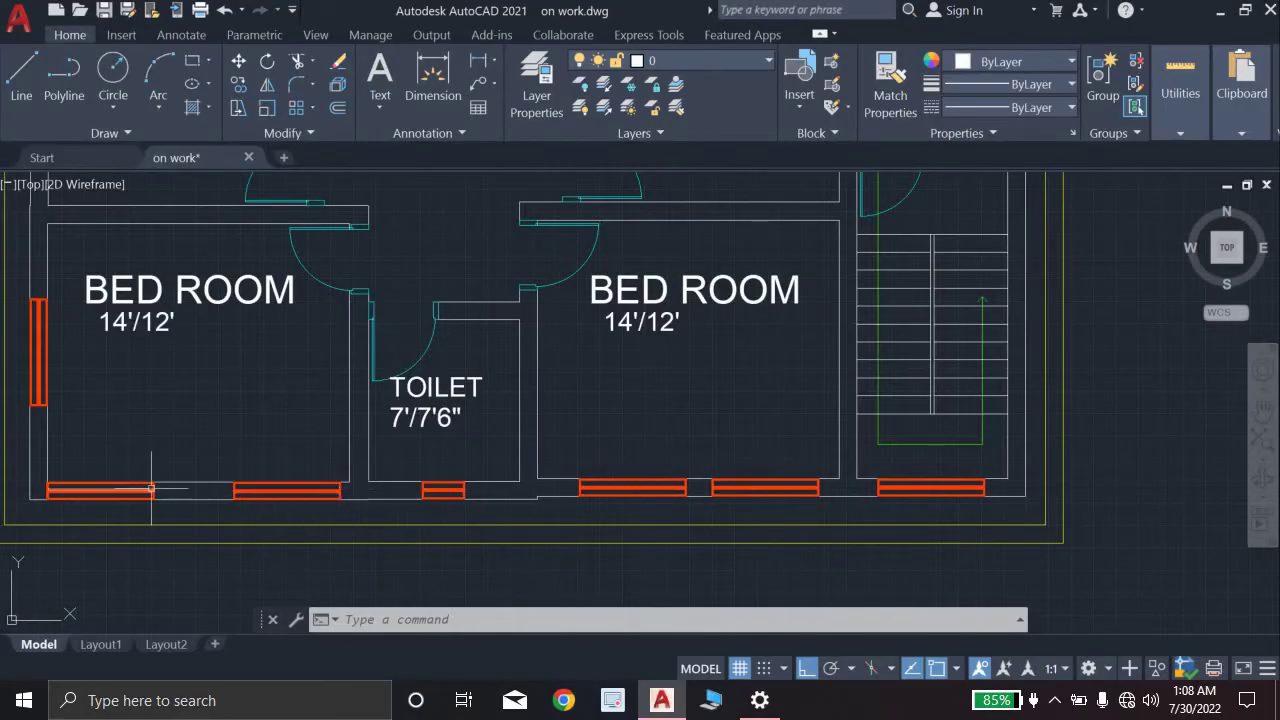
pyautogui.scroll(-5, 731, 421)
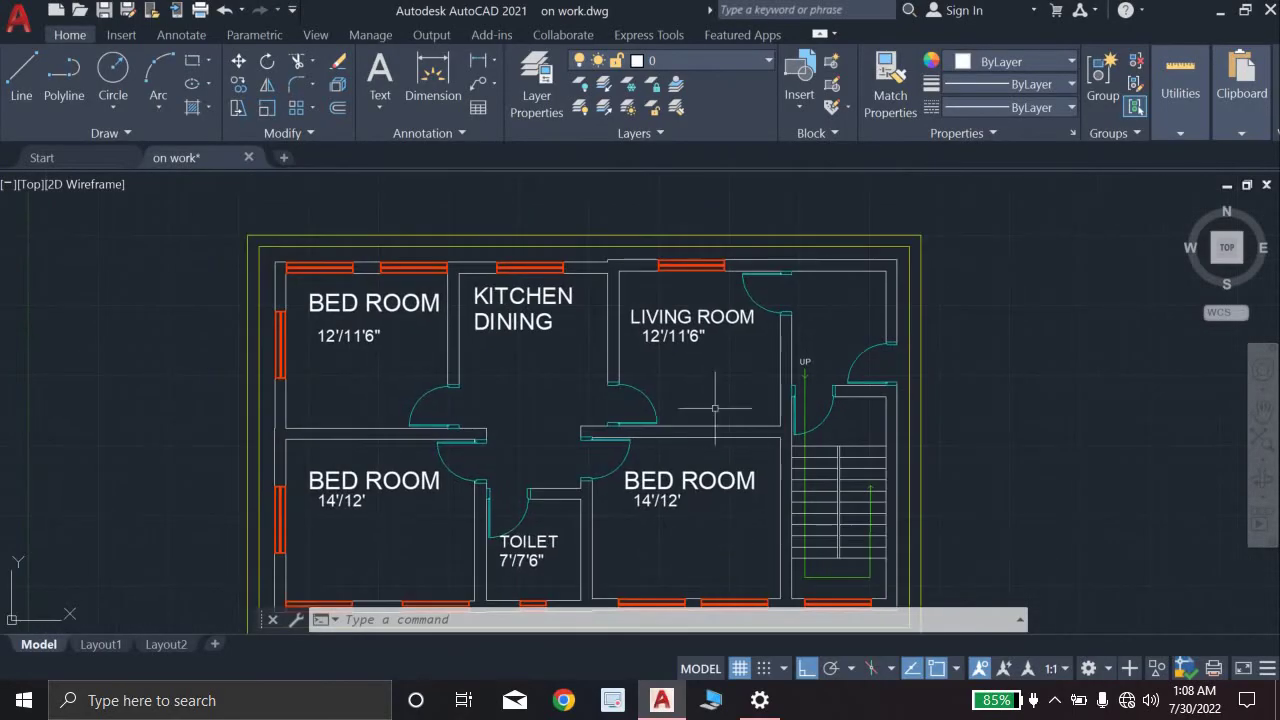
pyautogui.moveTo(690, 352); pyautogui.dragTo(651, 490, button='middle')
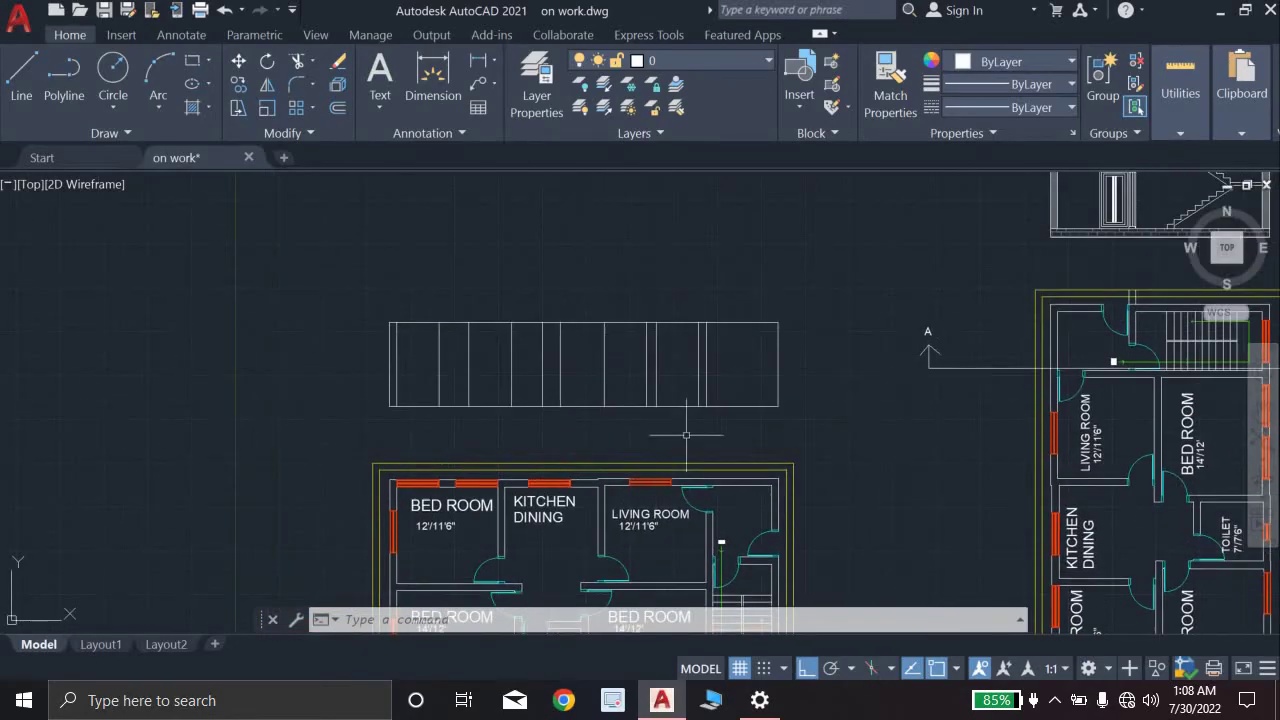
# Step: Offset the elevation's base line 2'6" upward to mark the window sill level
pyautogui.scroll(2, 686, 435)
pyautogui.moveTo(675, 422); pyautogui.dragTo(686, 471, button='middle')
pyautogui.scroll(2, 686, 473)
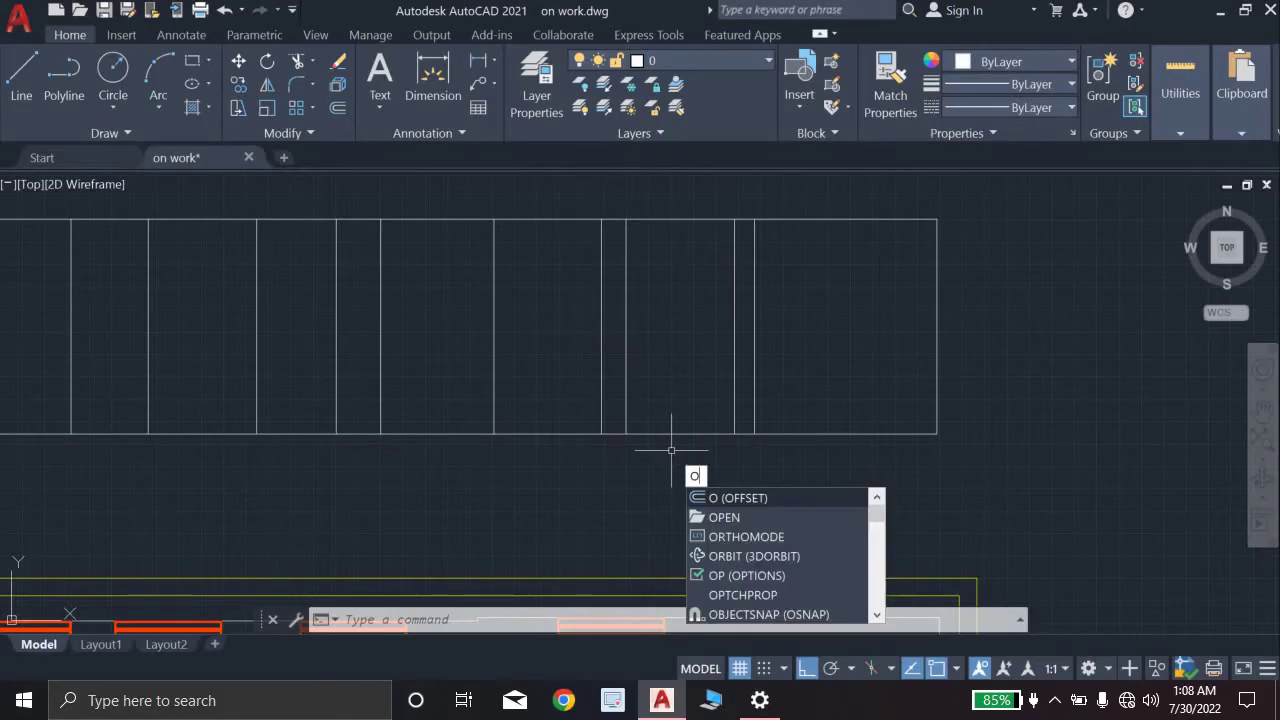
pyautogui.press('Return')
pyautogui.press('BackSpace')
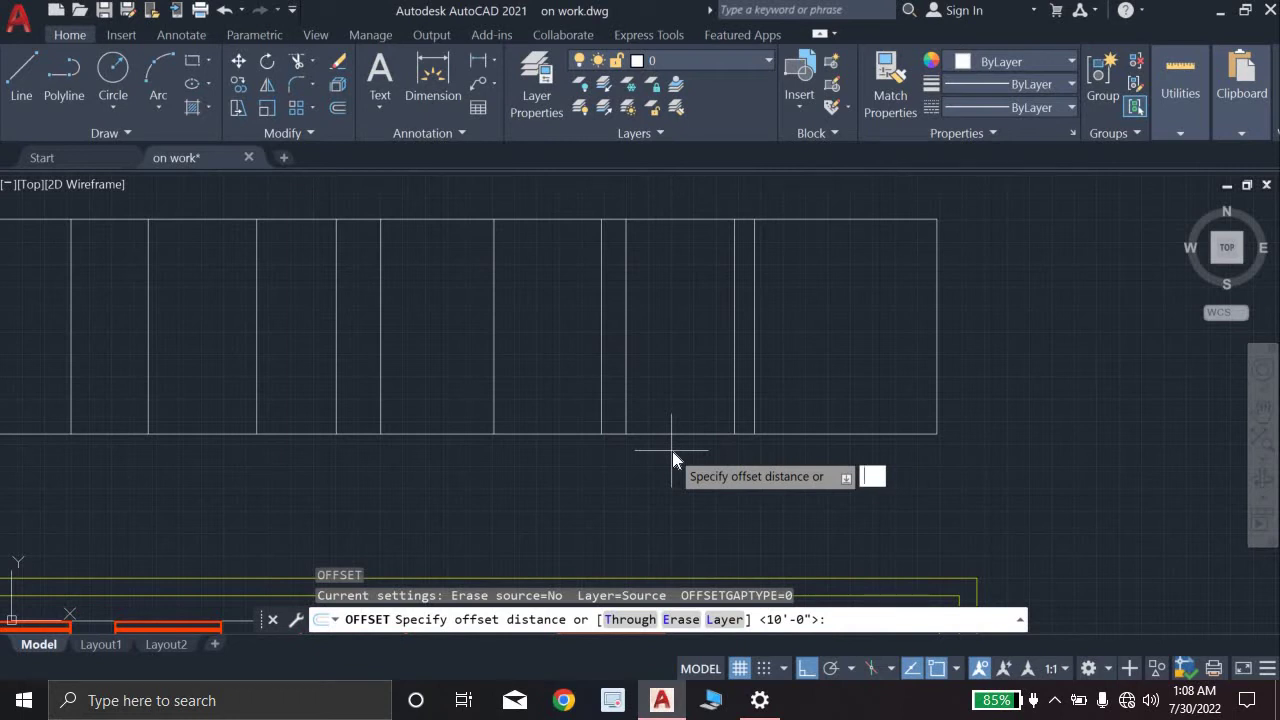
pyautogui.write('2\'6"')
pyautogui.press('Return')
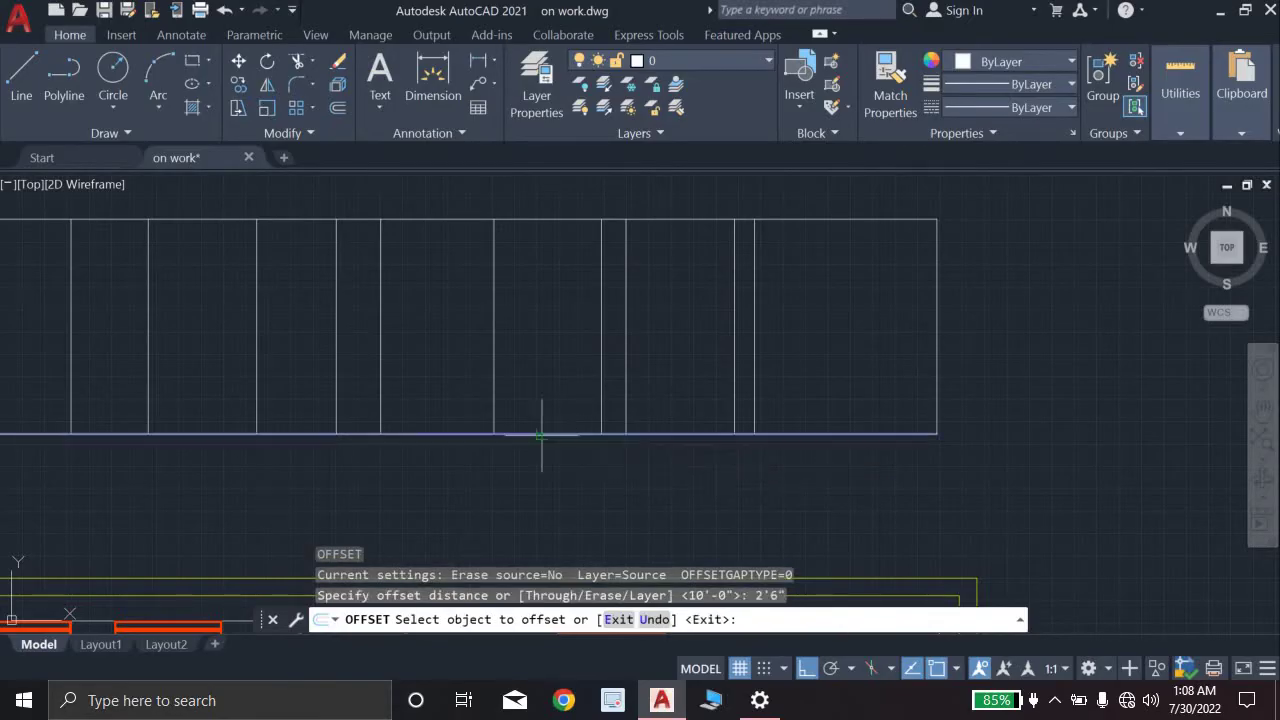
pyautogui.click(541, 432)
pyautogui.click(540, 382)
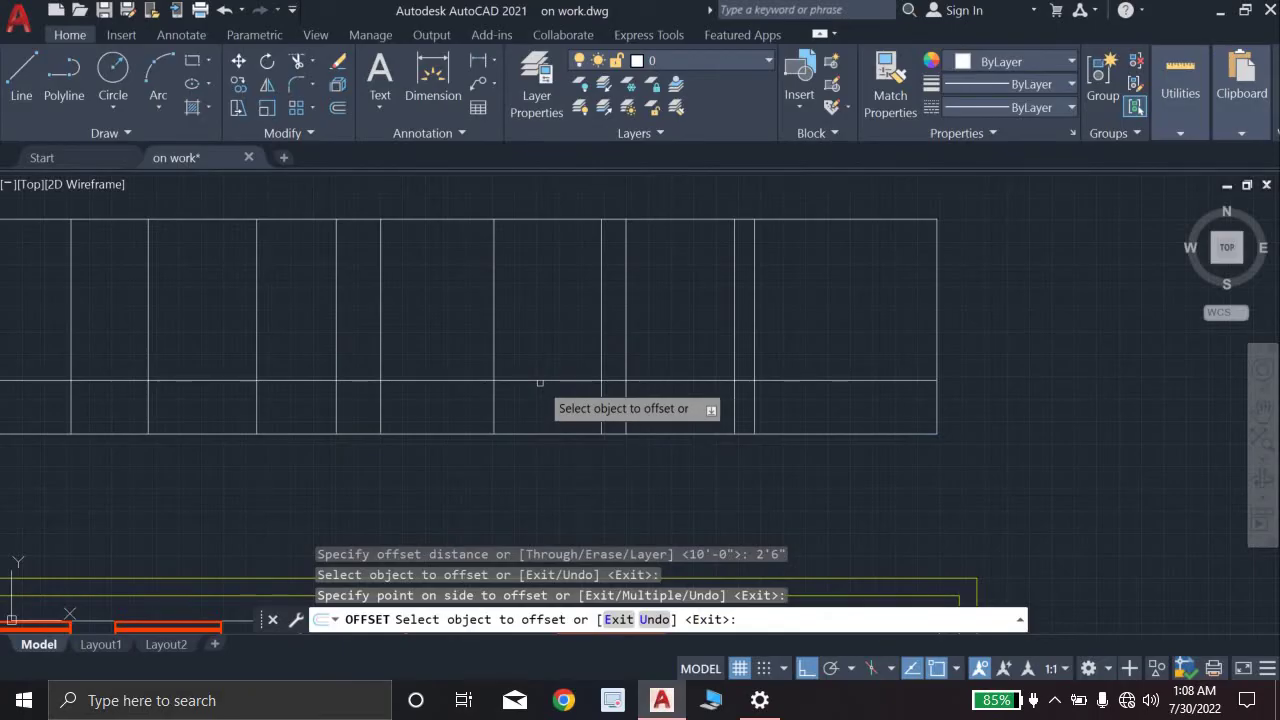
# Step: Offset the sill line 4' upward to mark the top of the windows, and end the Offset command
pyautogui.click(540, 381)
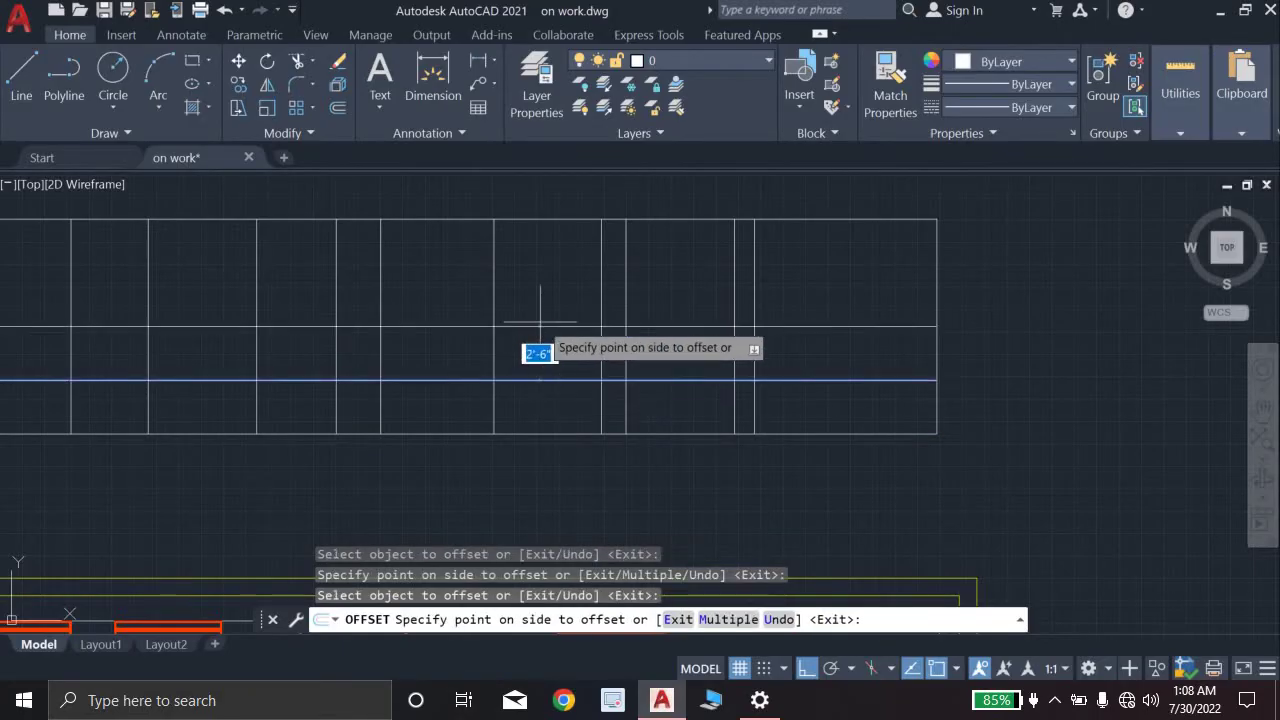
pyautogui.write("4'")
pyautogui.press('Return')
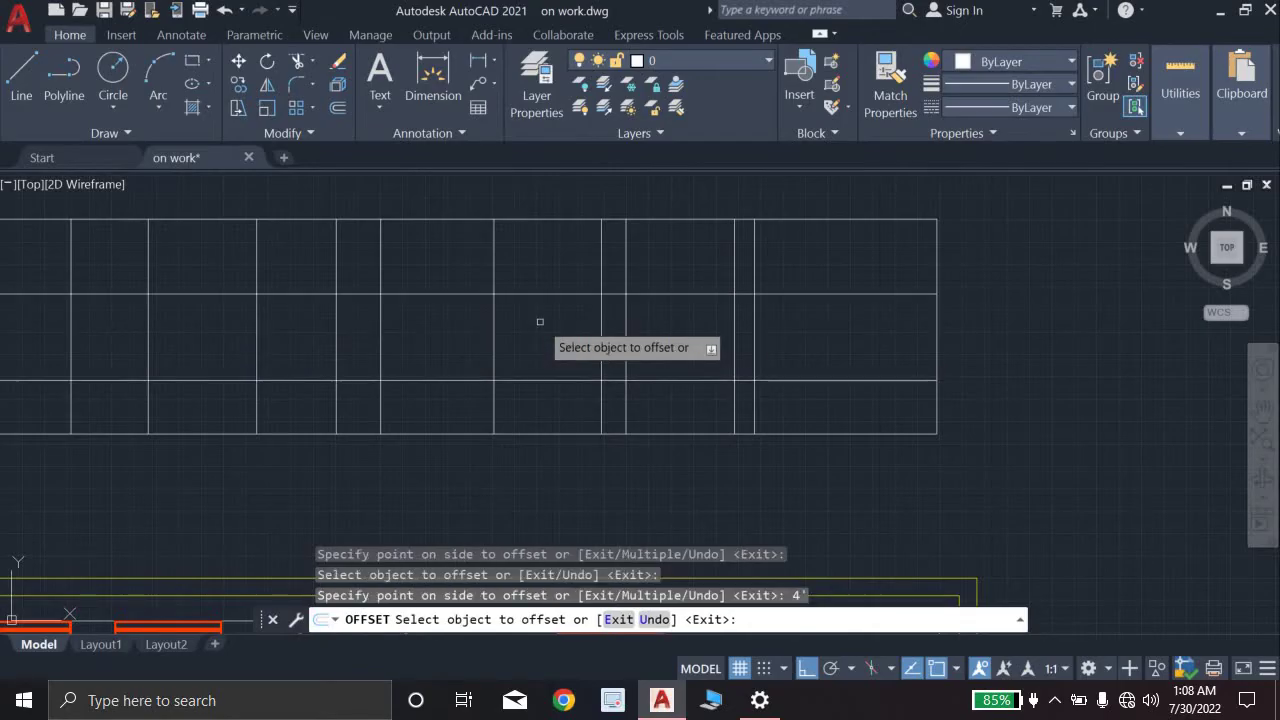
pyautogui.press('Escape')
pyautogui.press('Escape')
pyautogui.press('Escape')
pyautogui.press('Escape')
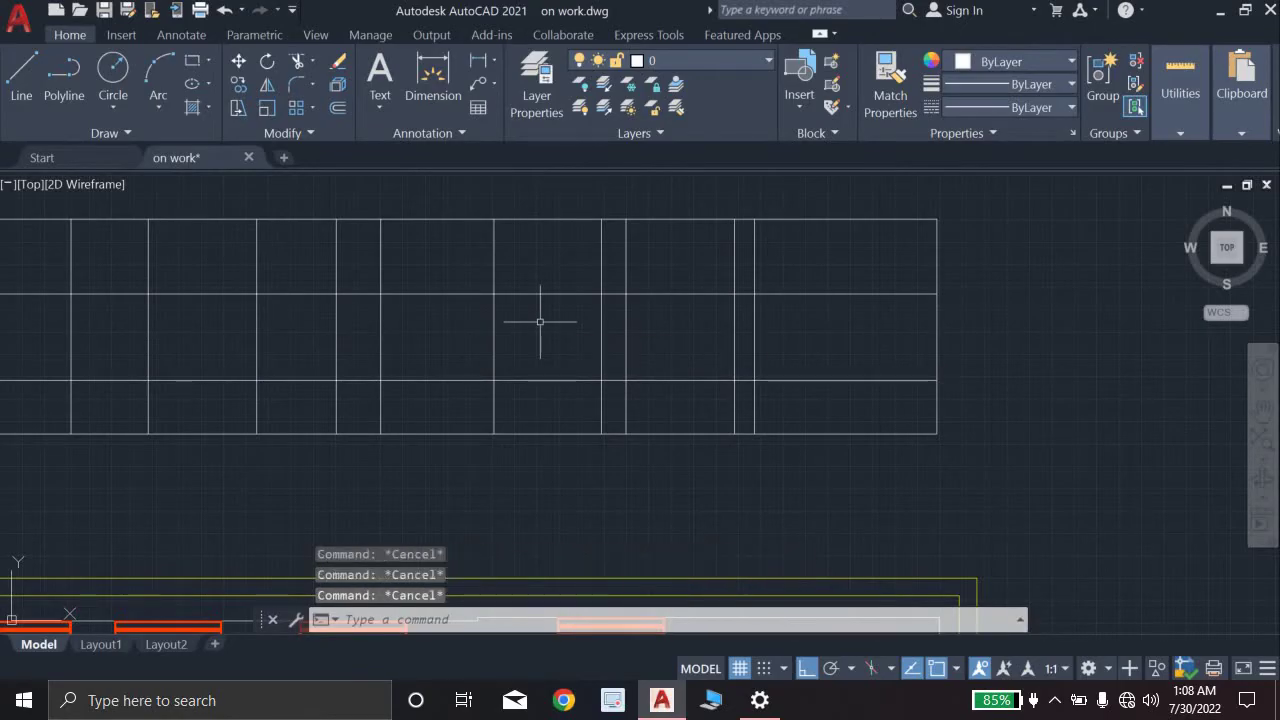
# Step: Start a polyline Boundary and pick inside the elevation cell matching the right-hand window of the 14'/12' bedroom beside the stairs
pyautogui.scroll(-2, 540, 321)
pyautogui.scroll(-2, 552, 342)
pyautogui.moveTo(552, 342); pyautogui.dragTo(572, 376, button='middle')
pyautogui.scroll(2, 584, 262)
pyautogui.scroll(-2, 584, 262)
pyautogui.scroll(1, 572, 376)
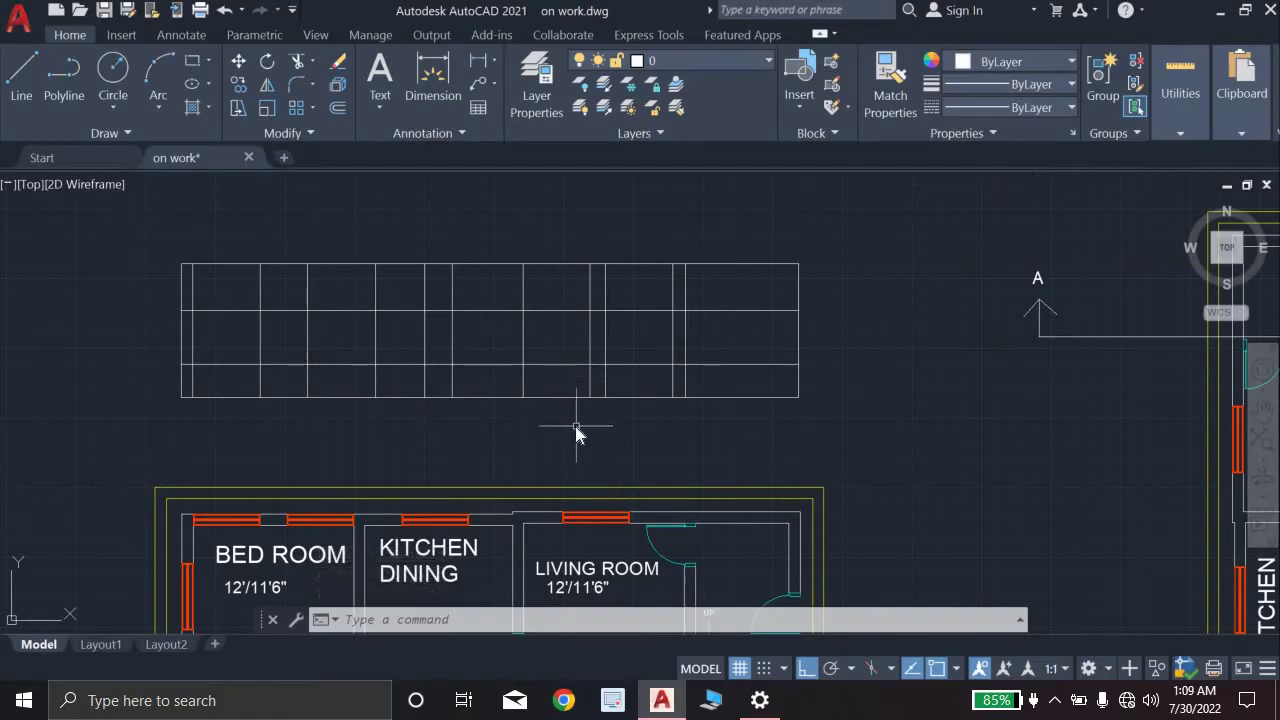
pyautogui.write('BO')
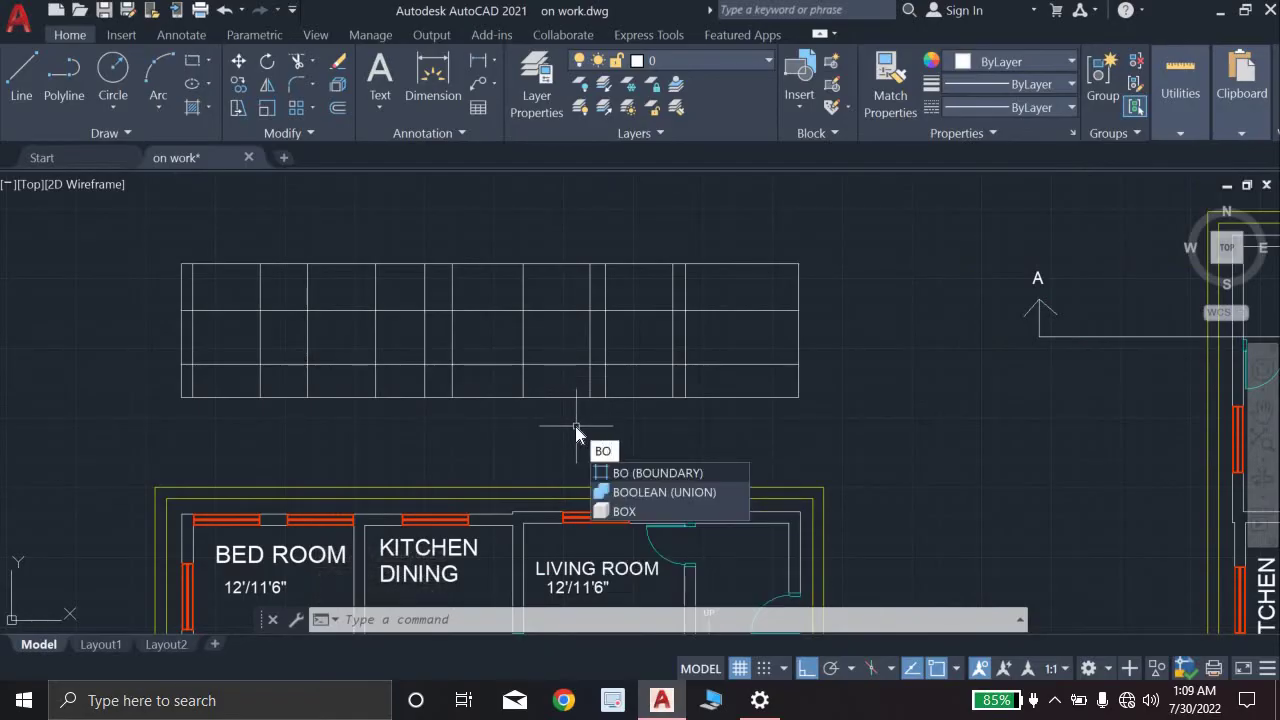
pyautogui.press('Return')
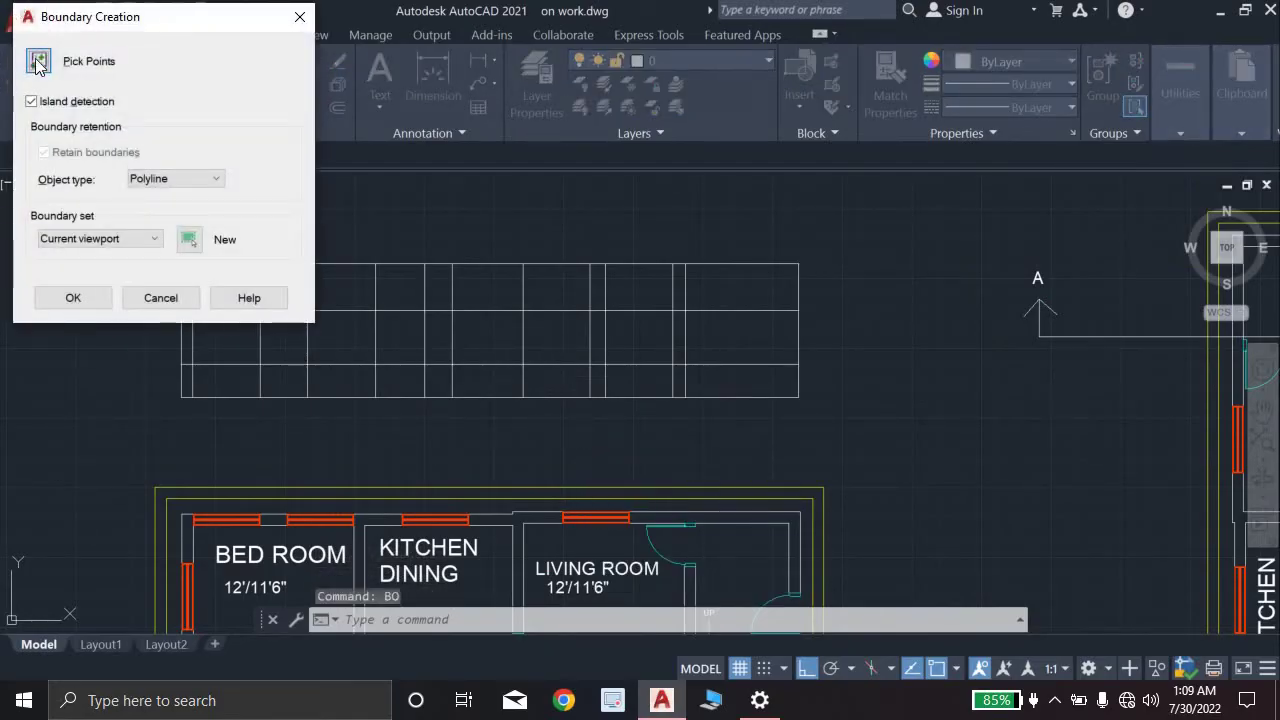
pyautogui.click(38, 62)
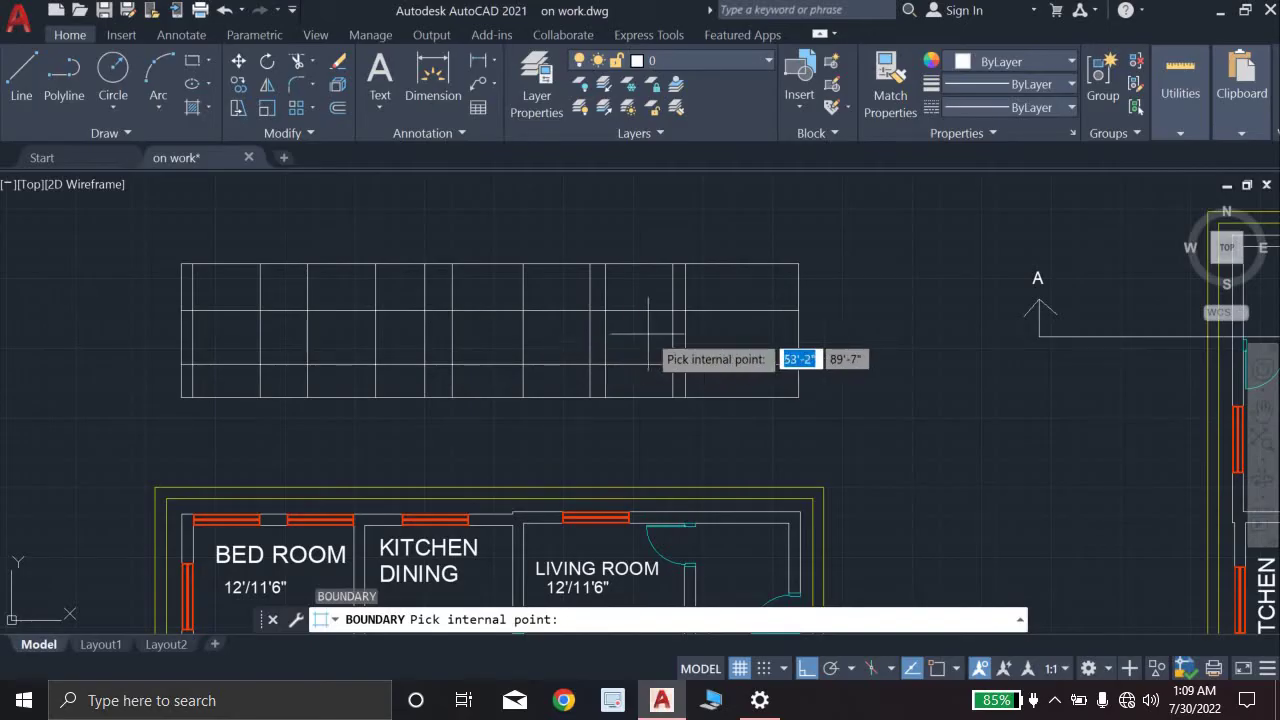
pyautogui.scroll(-2, 648, 336)
pyautogui.moveTo(647, 333); pyautogui.dragTo(630, 253, button='middle')
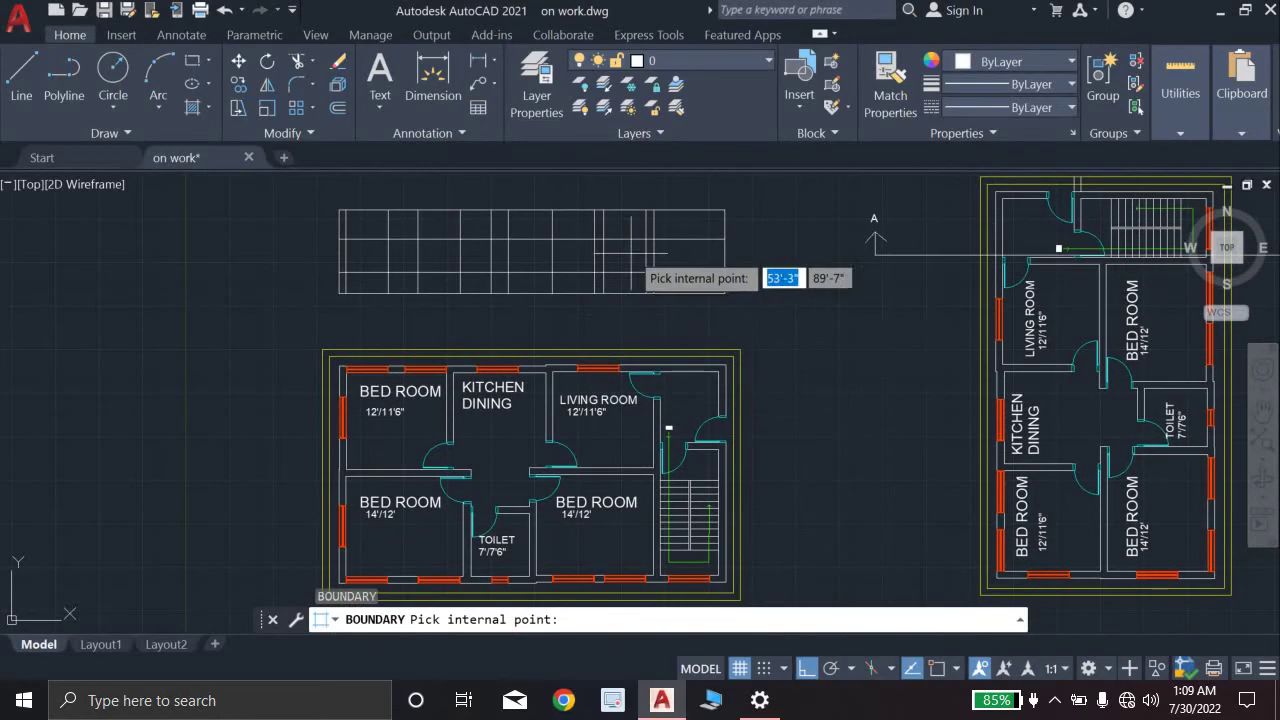
pyautogui.moveTo(619, 373); pyautogui.dragTo(618, 334, button='middle')
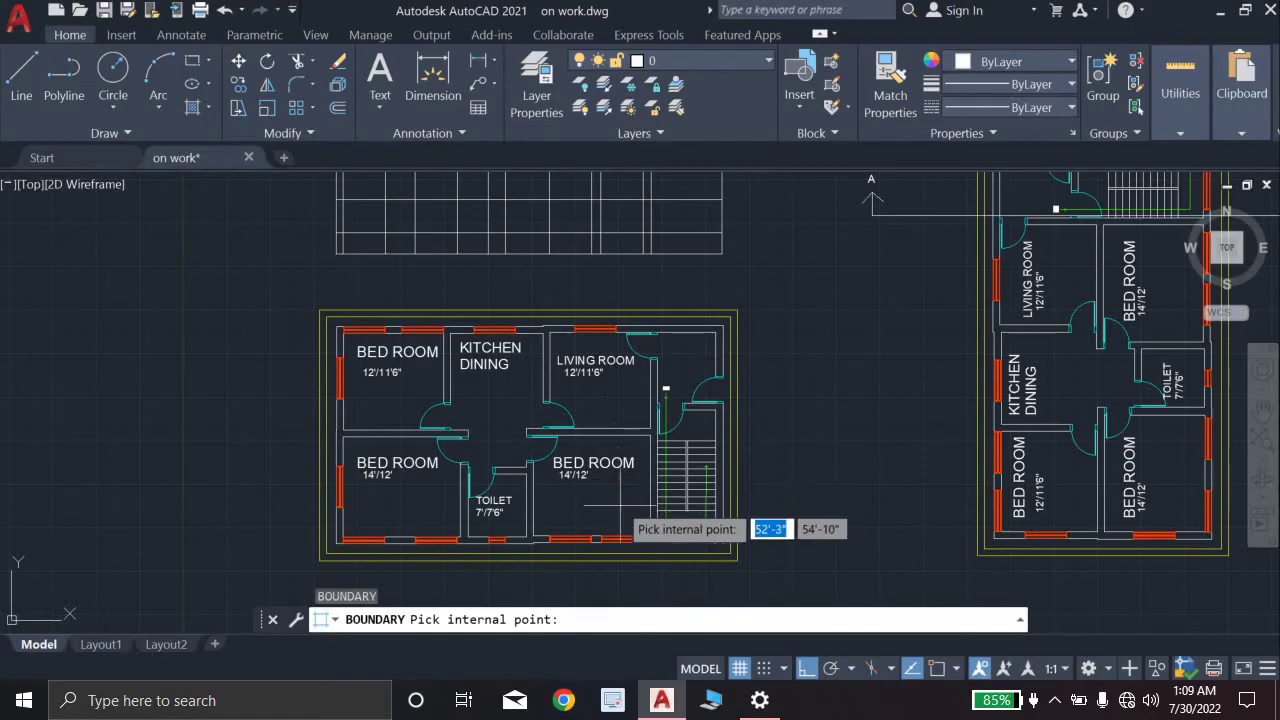
pyautogui.scroll(2, 620, 510)
pyautogui.scroll(-2, 620, 512)
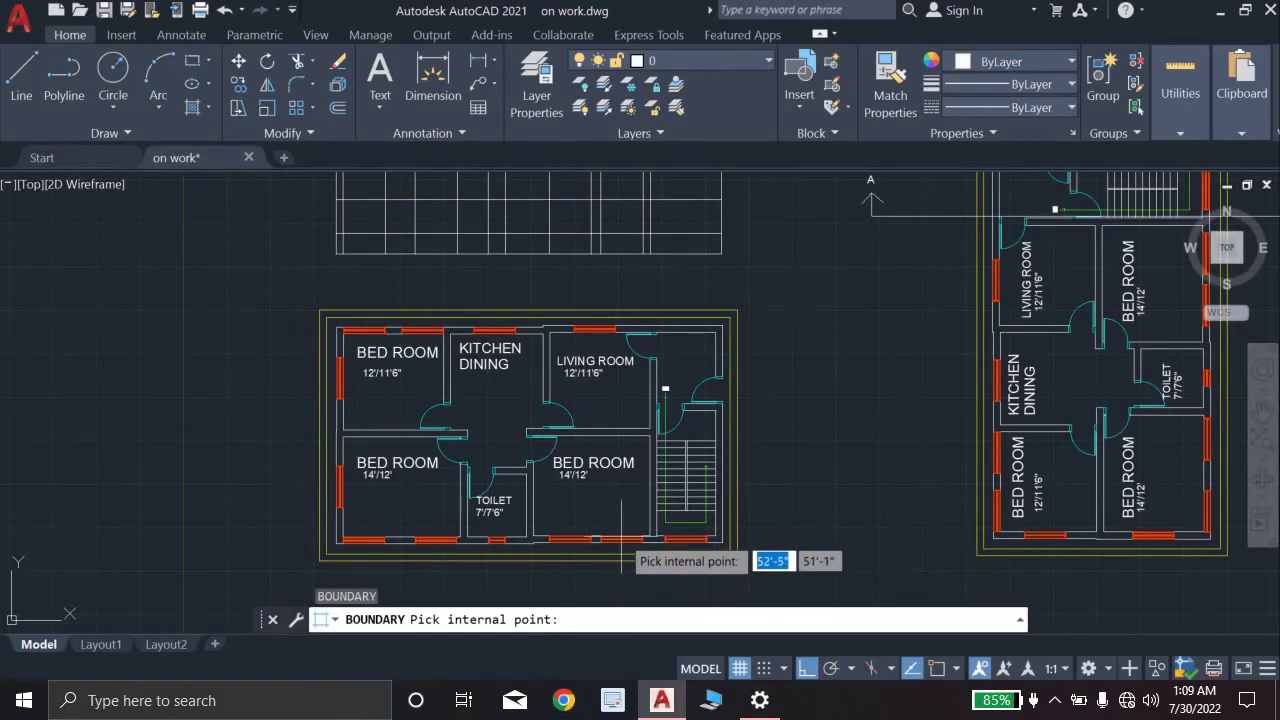
pyautogui.scroll(3, 627, 548)
pyautogui.scroll(-1, 620, 543)
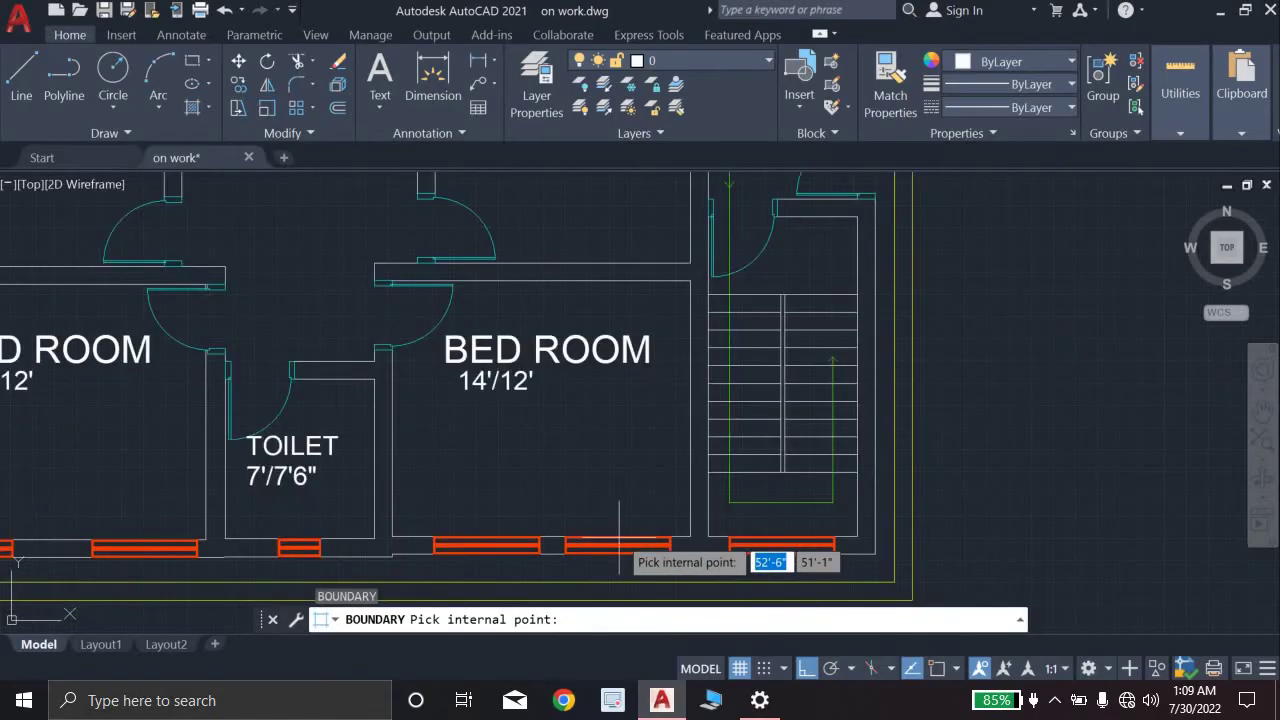
pyautogui.scroll(-4, 620, 545)
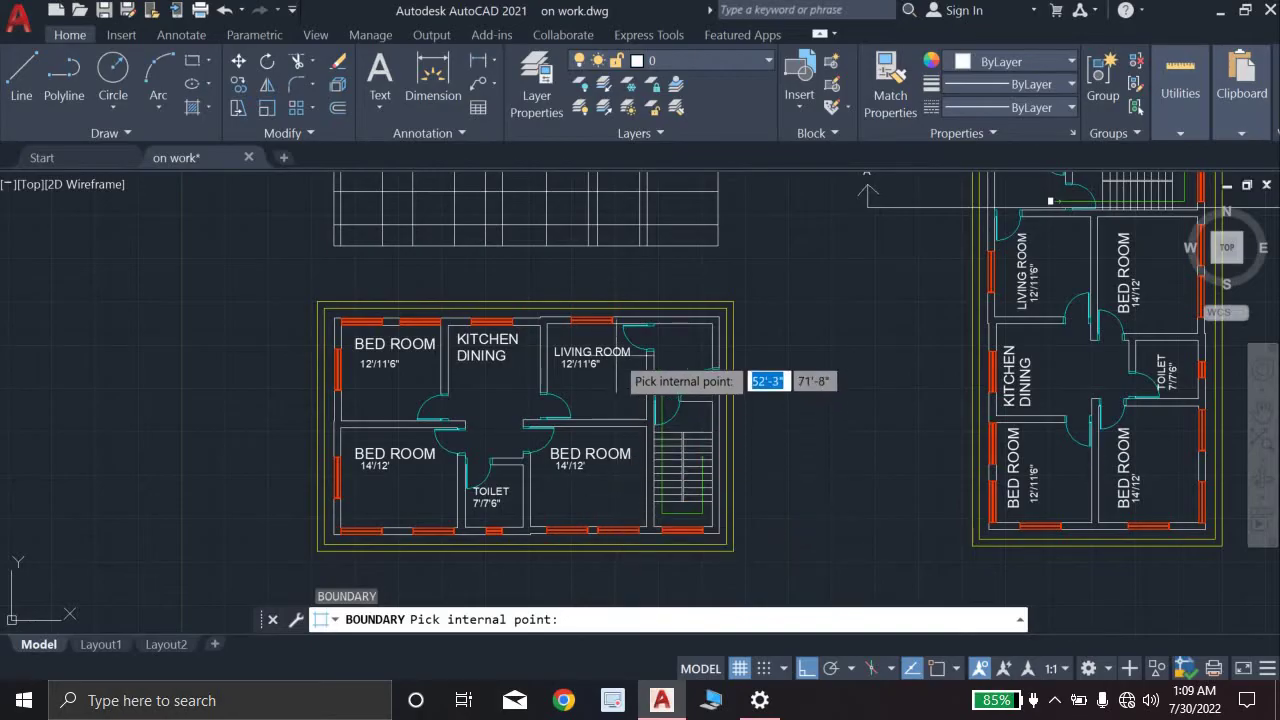
pyautogui.moveTo(619, 218); pyautogui.dragTo(578, 372, button='middle')
pyautogui.scroll(4, 576, 368)
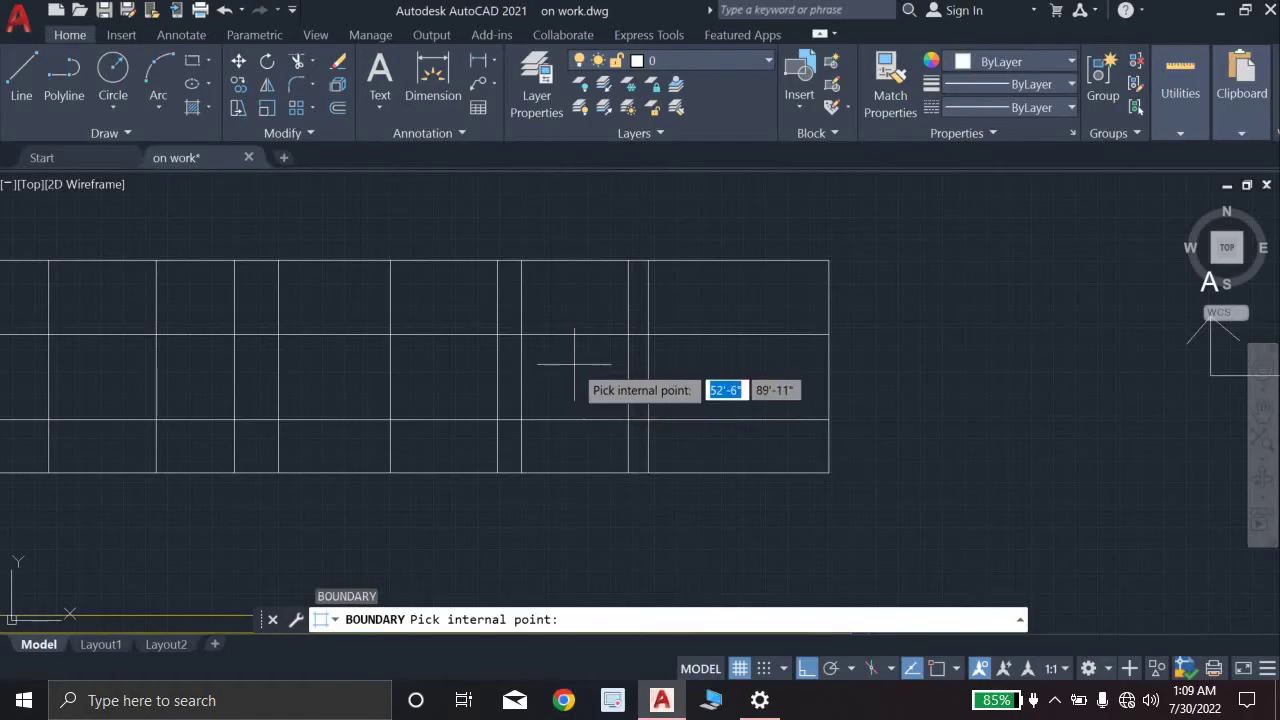
pyautogui.click(575, 373)
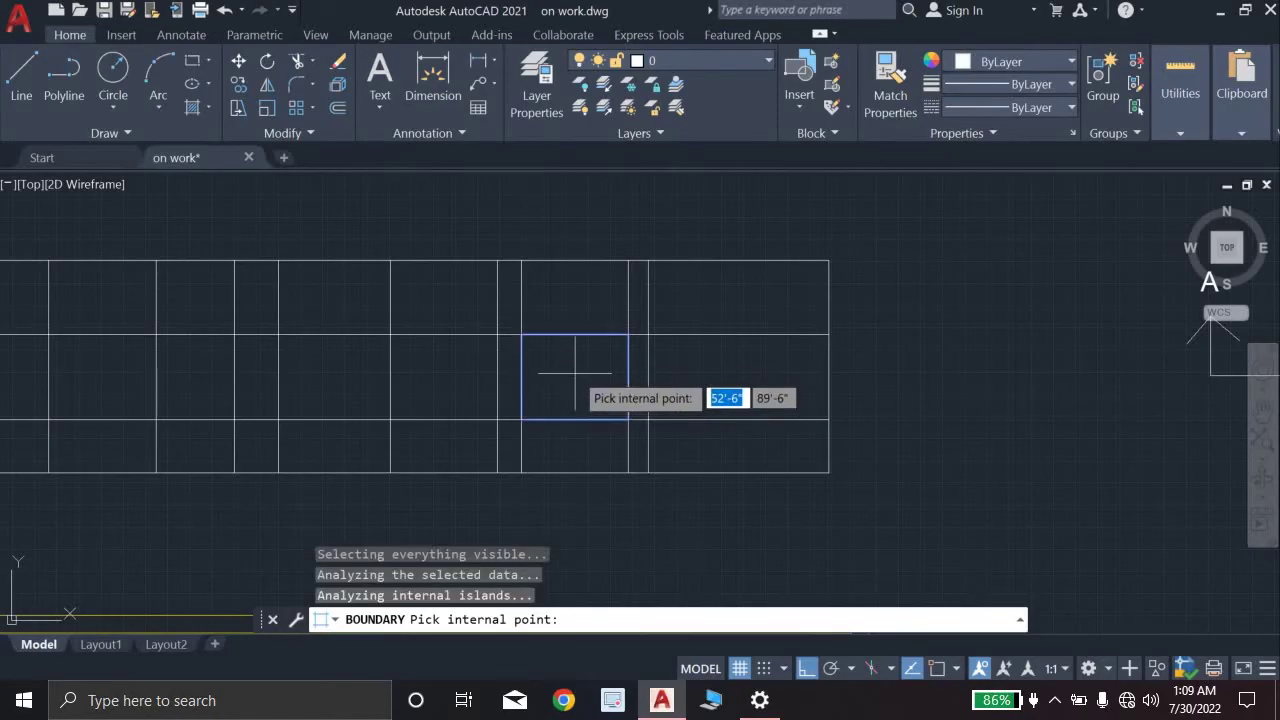
# Step: Add a boundary in the elevation cell matching the left-hand window of the 14'/12' bedroom beside the stairs
pyautogui.scroll(-2, 575, 373)
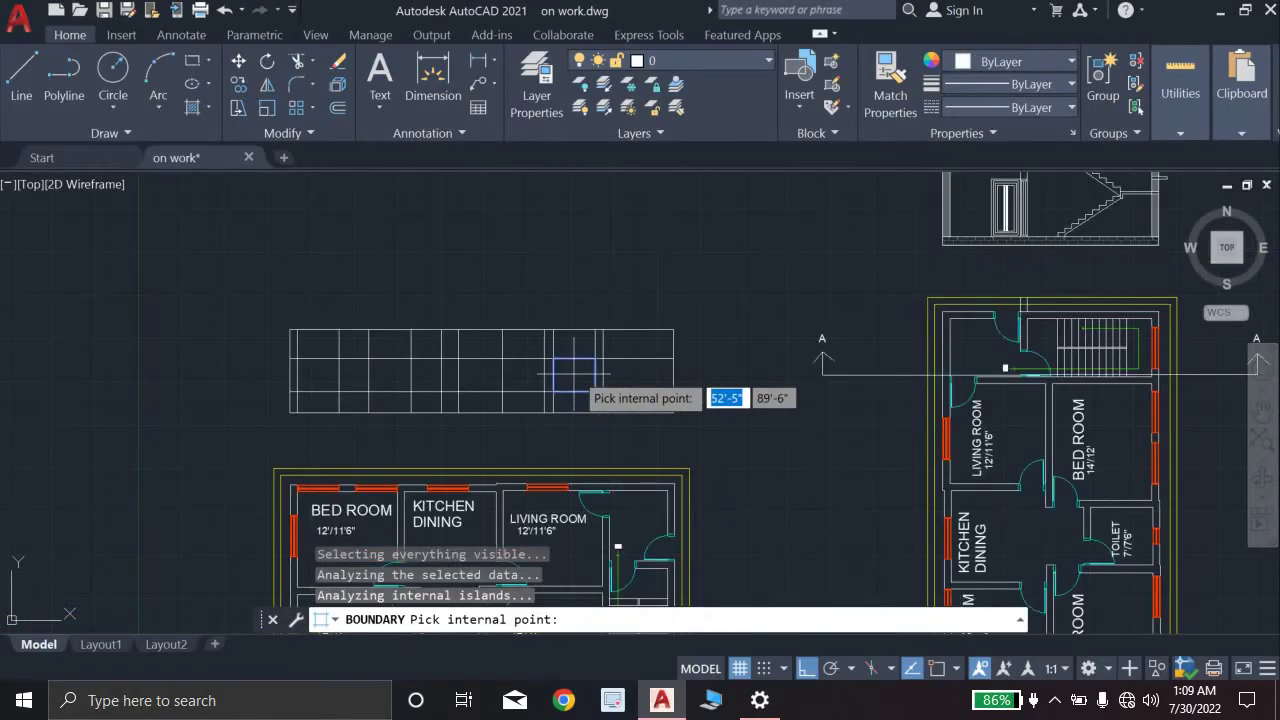
pyautogui.scroll(3, 578, 372)
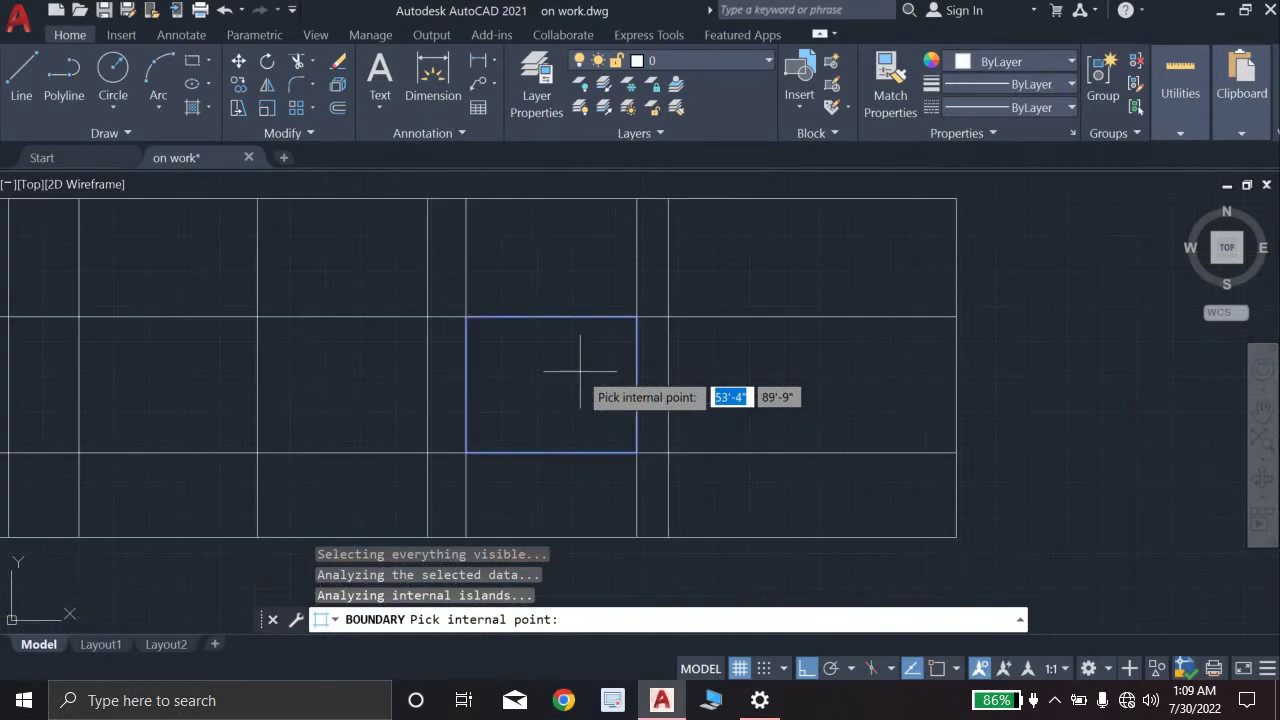
pyautogui.scroll(2, 579, 372)
pyautogui.scroll(-6, 579, 372)
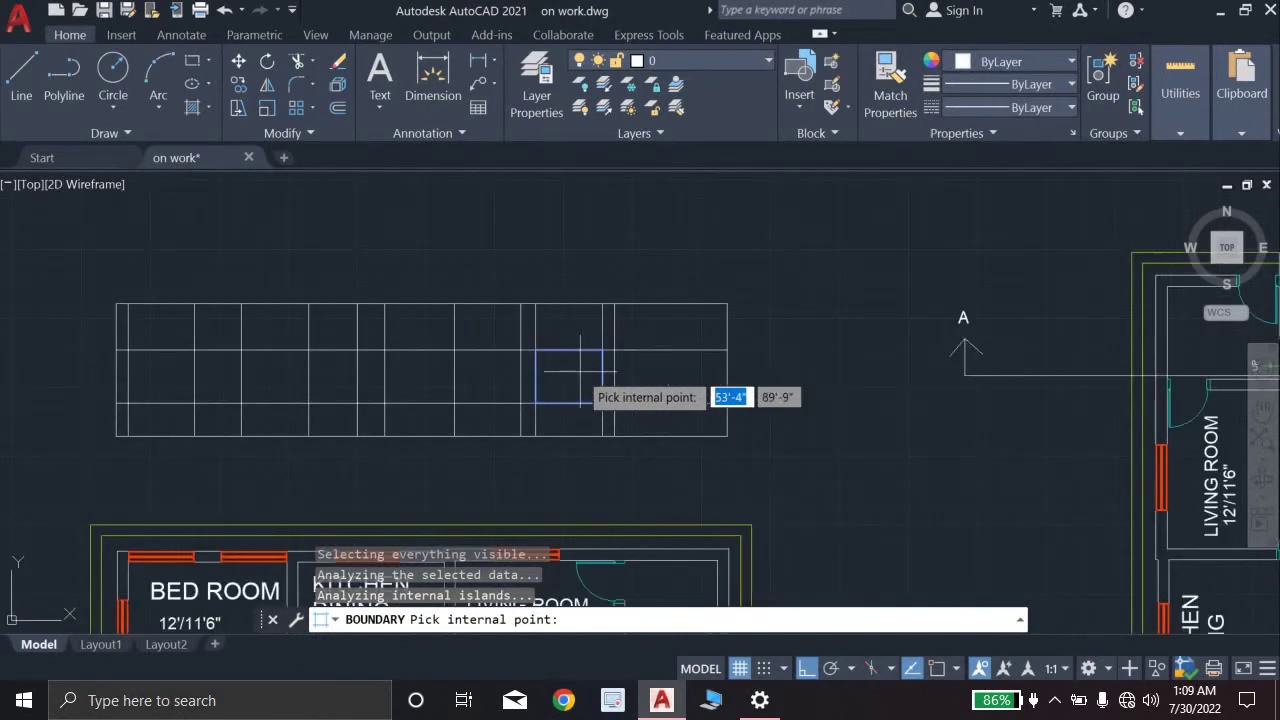
pyautogui.scroll(4, 579, 372)
pyautogui.scroll(-5, 579, 372)
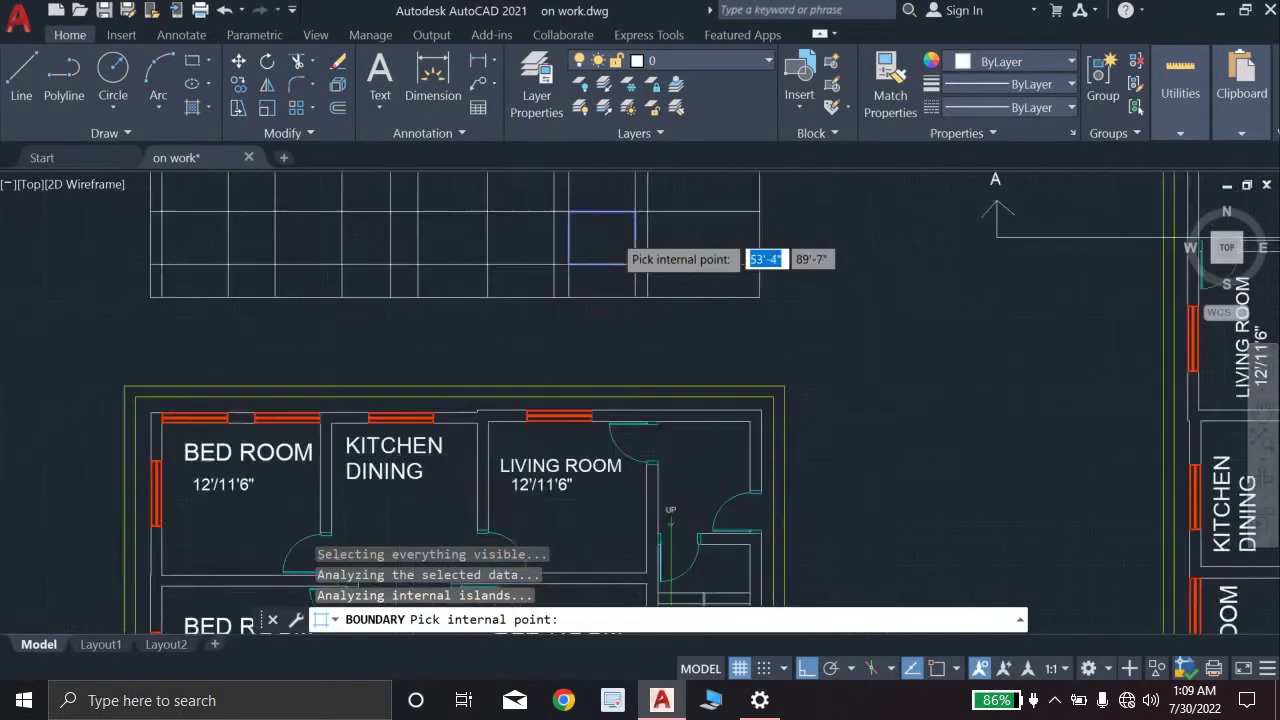
pyautogui.scroll(2, 575, 480)
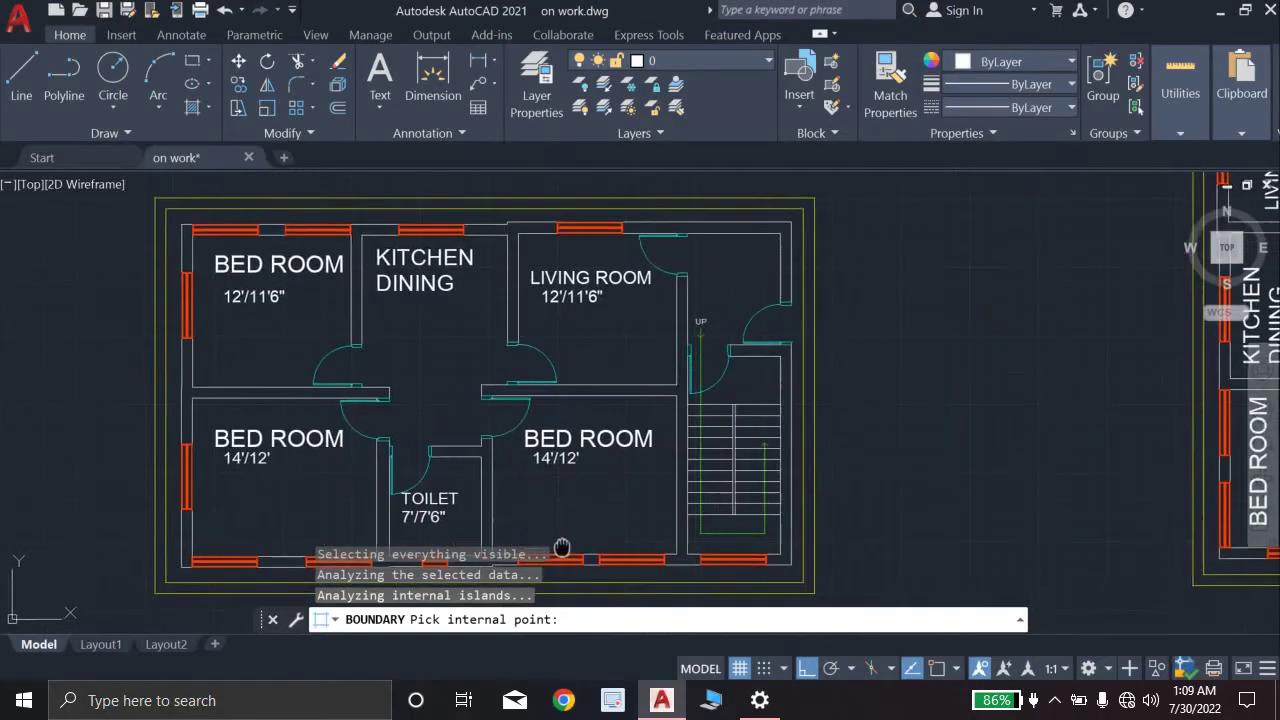
pyautogui.scroll(-3, 557, 400)
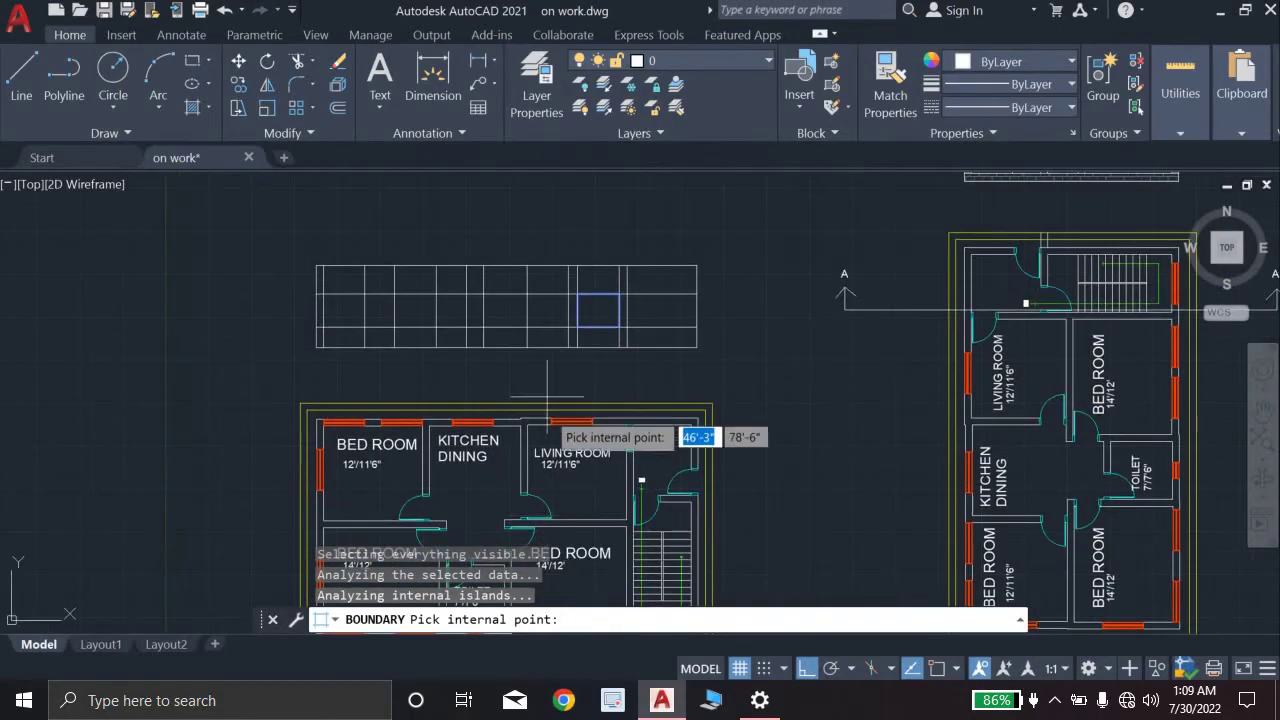
pyautogui.click(552, 298)
# Step: Add a boundary in the elevation cell matching the right-hand window of the 14'/12' bedroom on the far side of the toilet
pyautogui.scroll(-2, 605, 470)
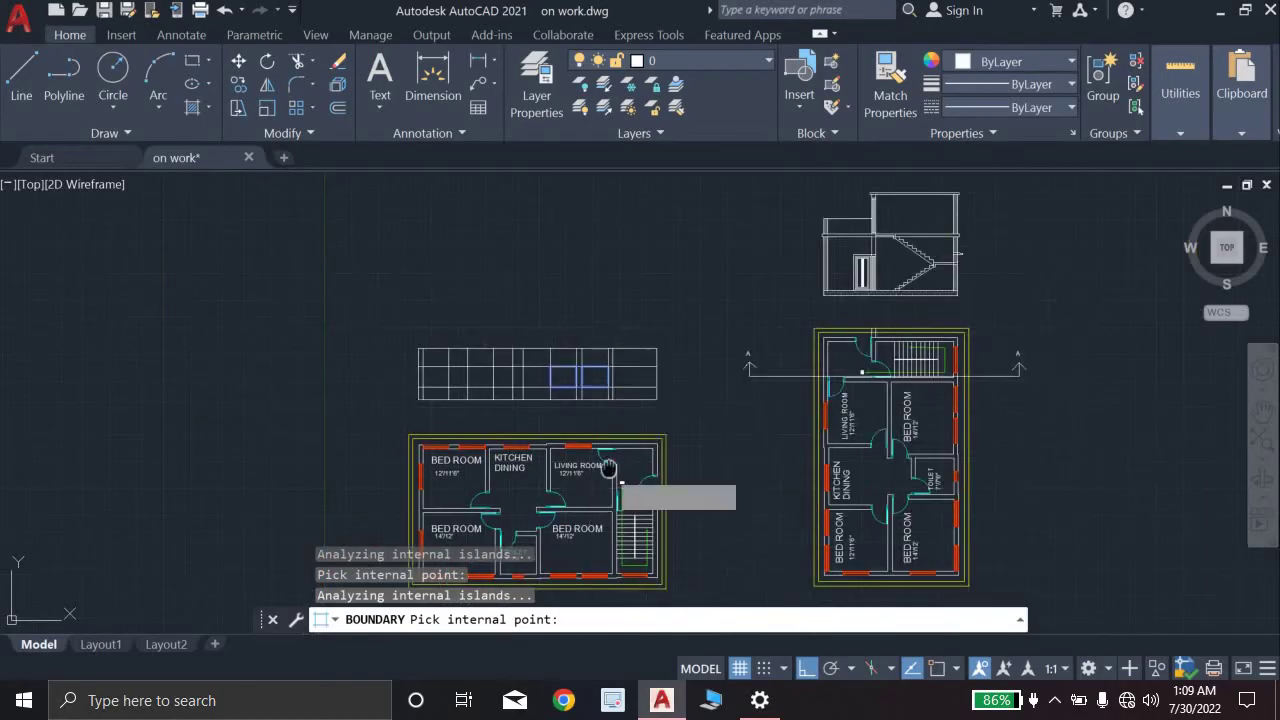
pyautogui.moveTo(605, 470); pyautogui.dragTo(664, 398, button='middle')
pyautogui.scroll(2, 543, 467)
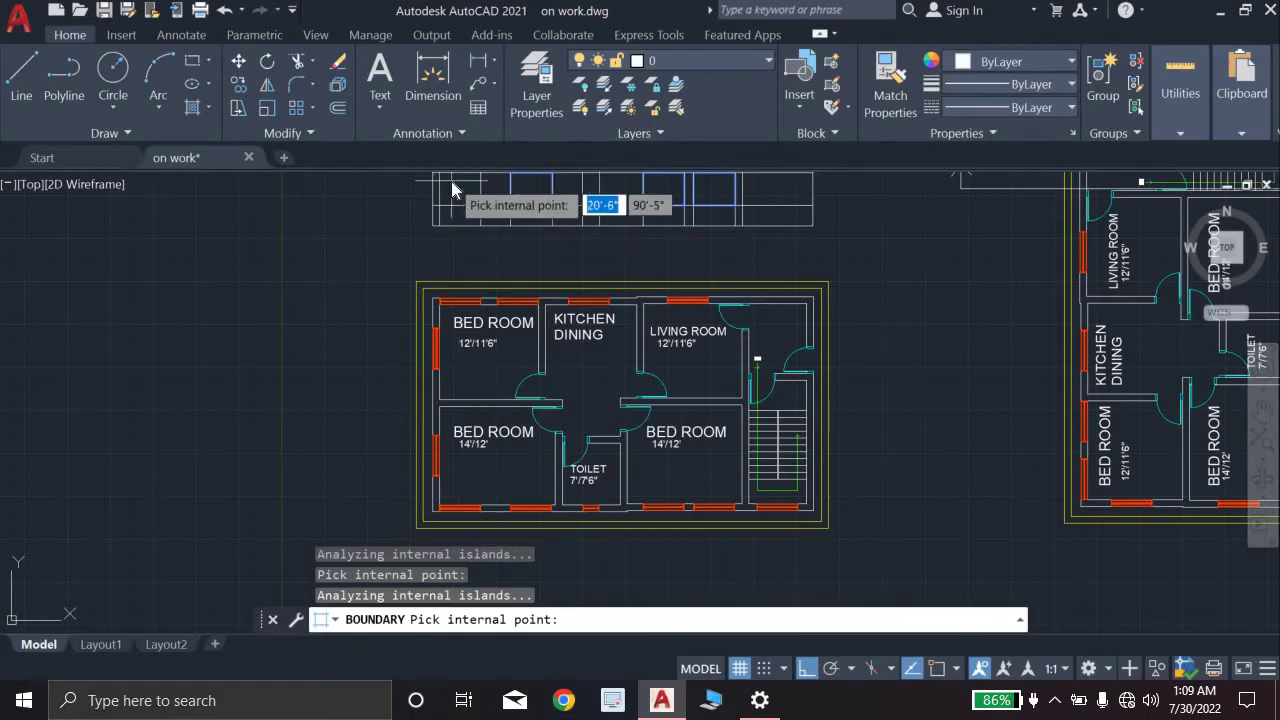
# Step: Add a boundary in the elevation cell matching the left-hand window of that same bedroom, and end the Boundary command
pyautogui.click(496, 214)
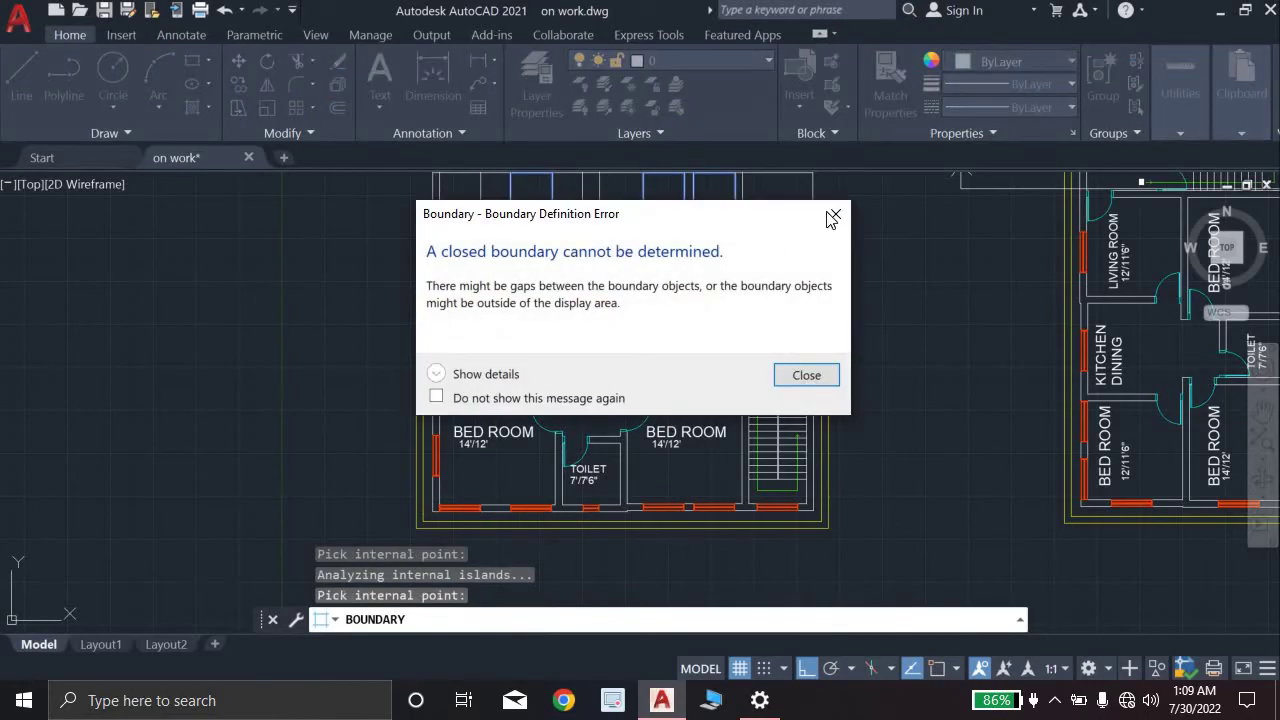
pyautogui.click(831, 215)
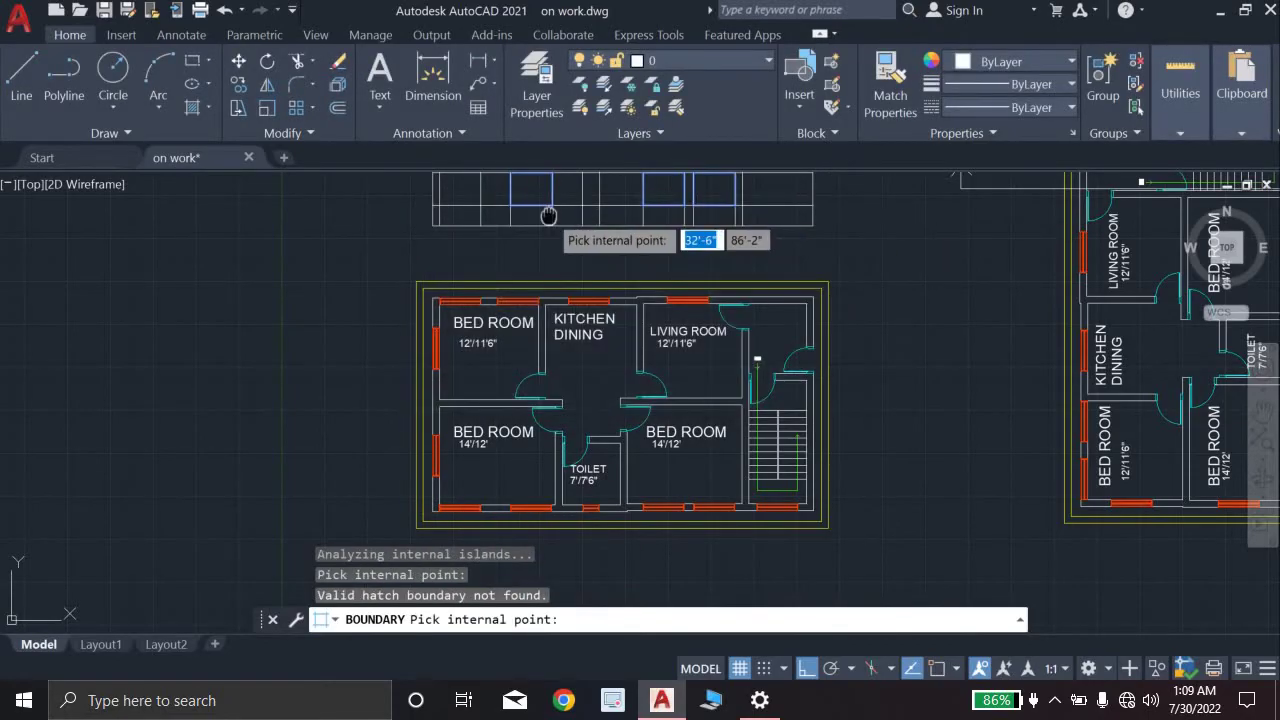
pyautogui.moveTo(555, 223); pyautogui.dragTo(555, 328, button='middle')
pyautogui.scroll(2, 500, 315)
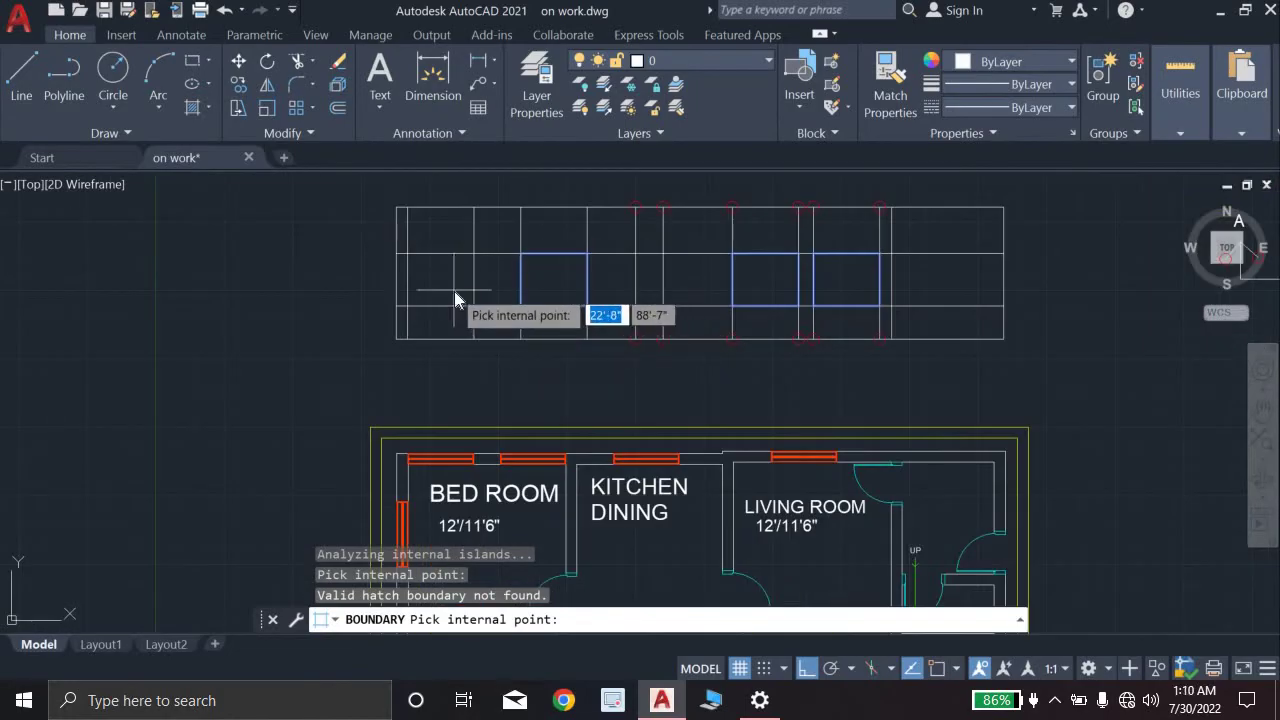
pyautogui.click(454, 291)
pyautogui.press('Escape')
pyautogui.scroll(-2, 551, 290)
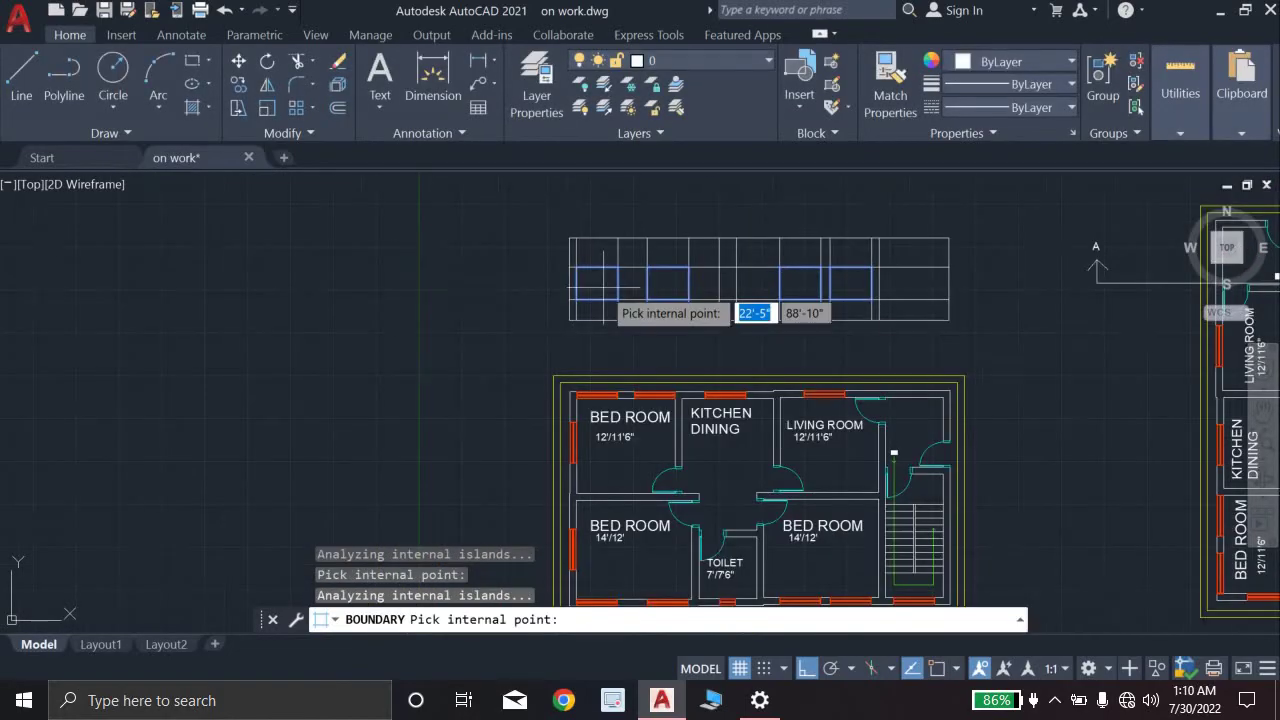
pyautogui.scroll(3, 710, 290)
pyautogui.scroll(-1, 710, 290)
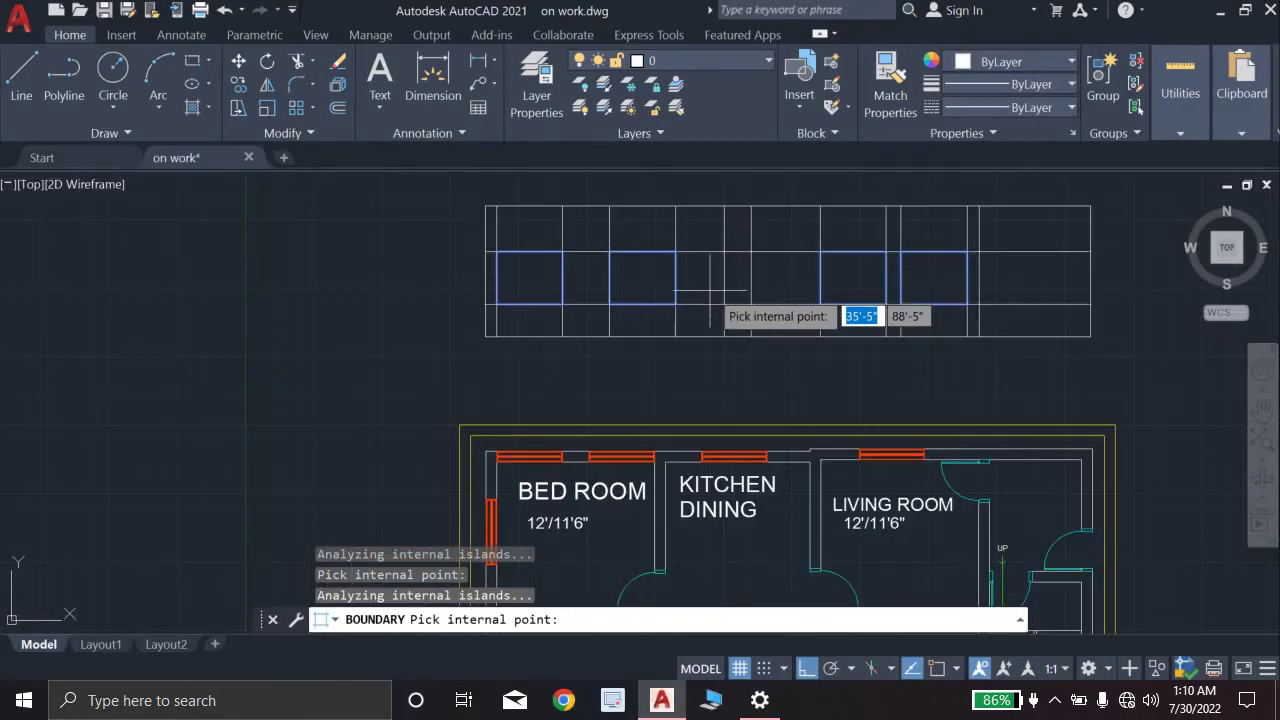
pyautogui.scroll(2, 657, 400)
pyautogui.press('Escape')
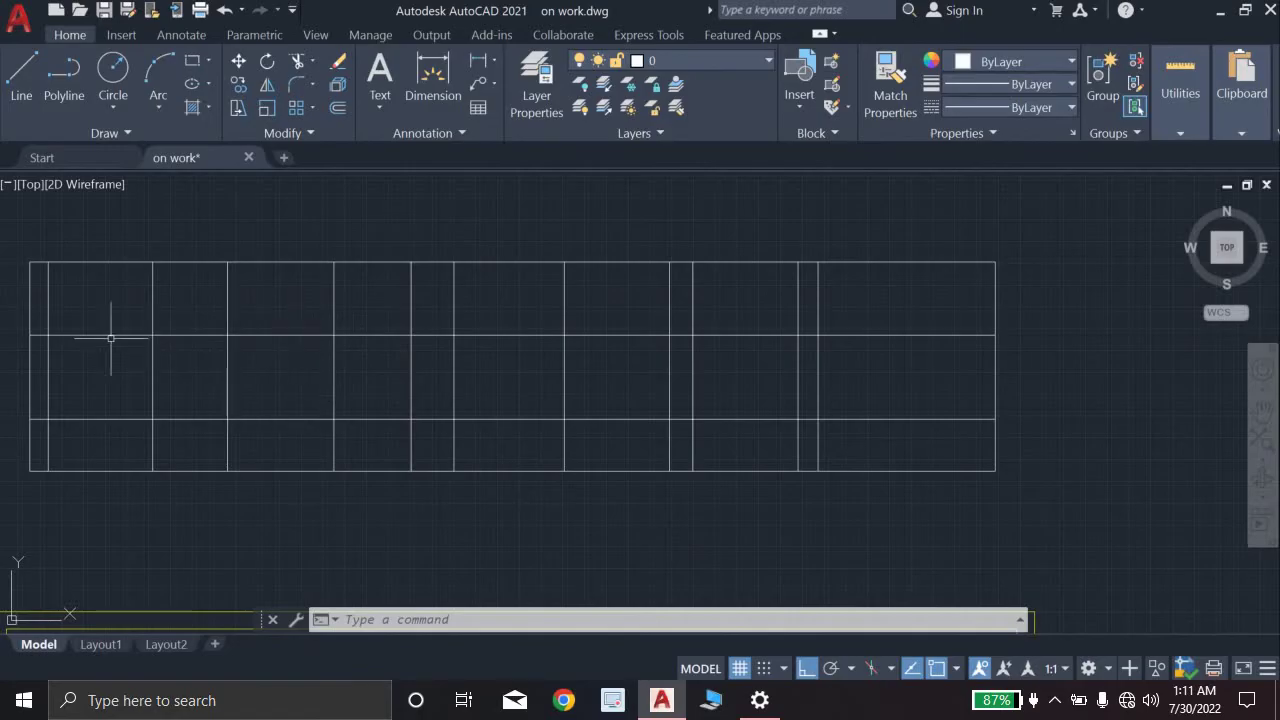
# Step: Make Layer2 the current layer and assign the four window boundaries to it
pyautogui.click(751, 58)
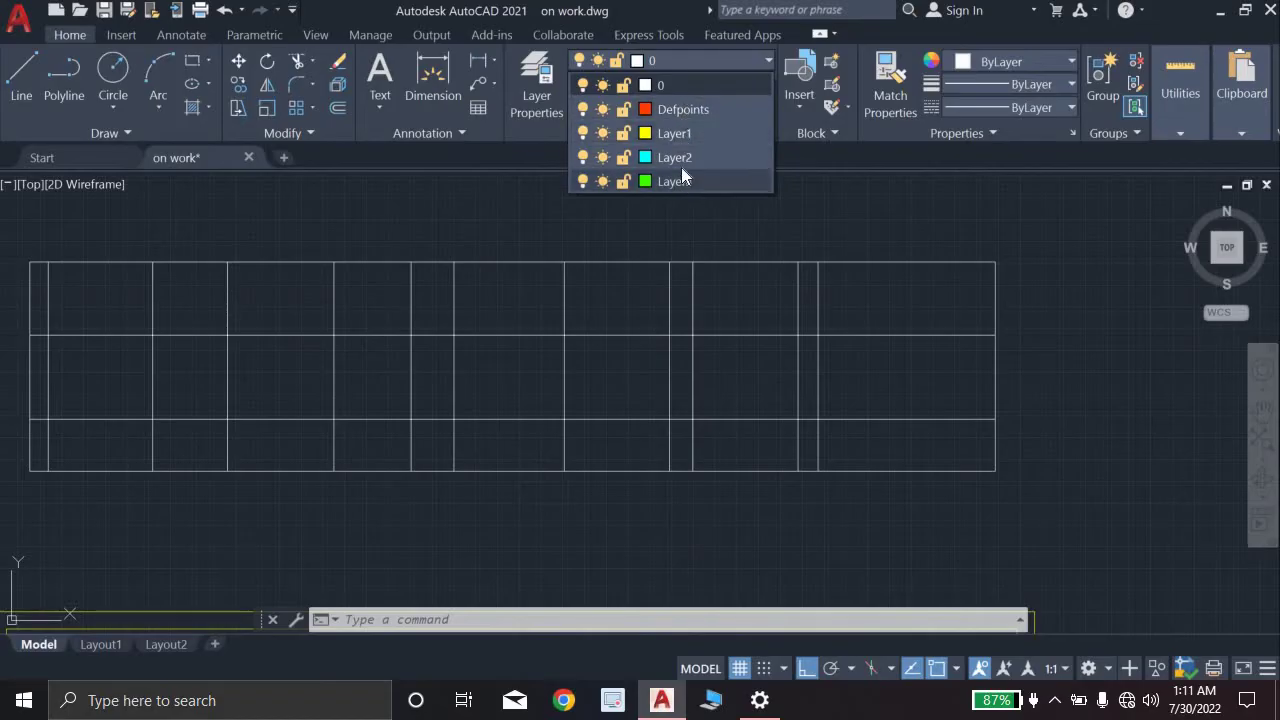
pyautogui.click(683, 160)
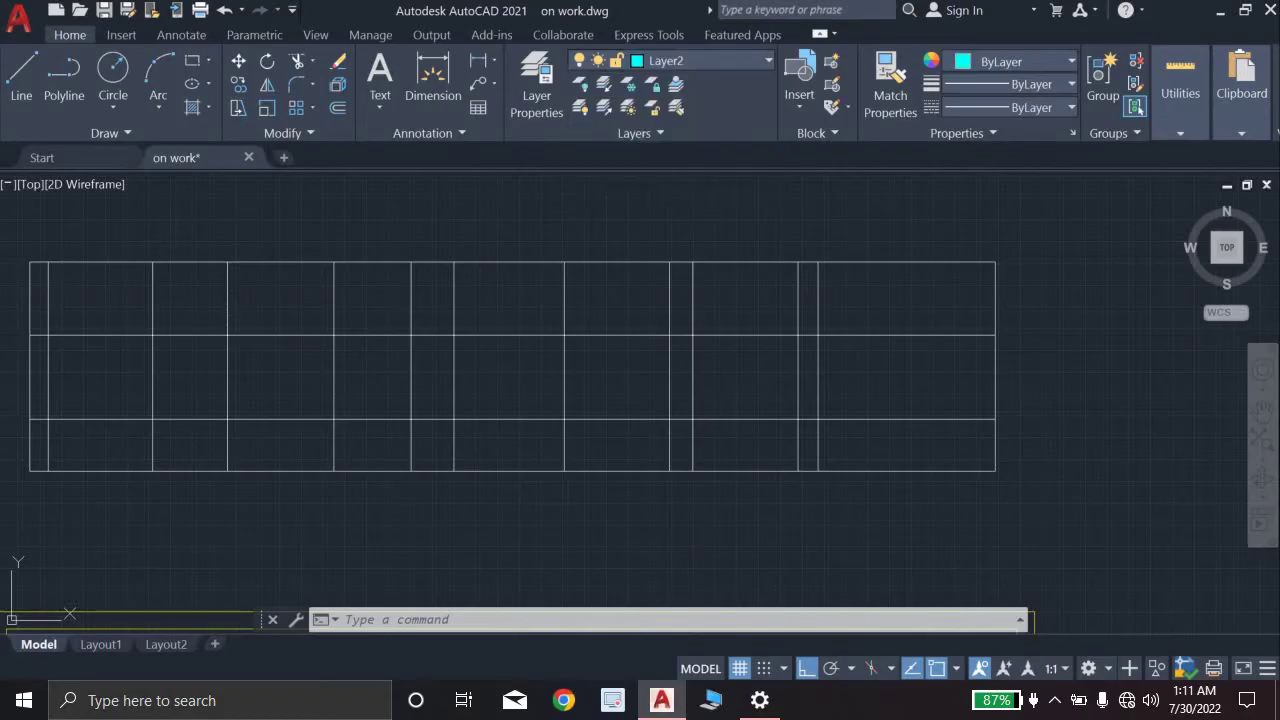
pyautogui.click(741, 335)
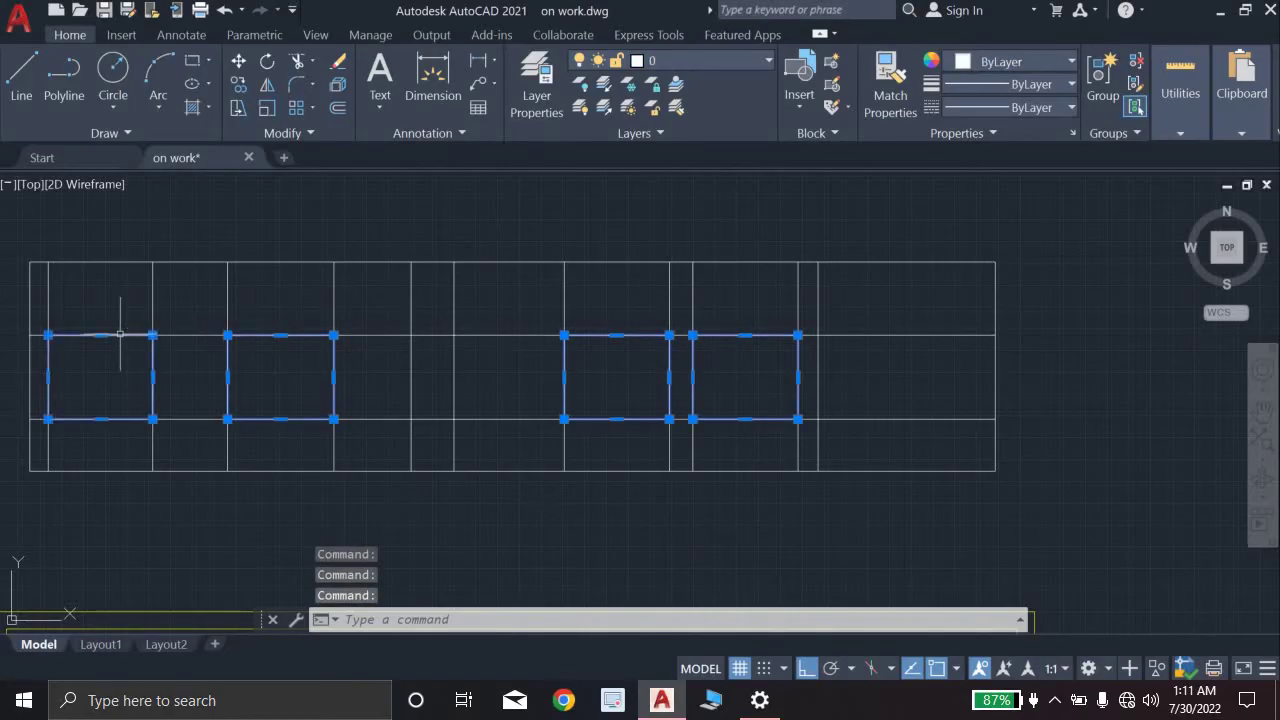
pyautogui.click(730, 54)
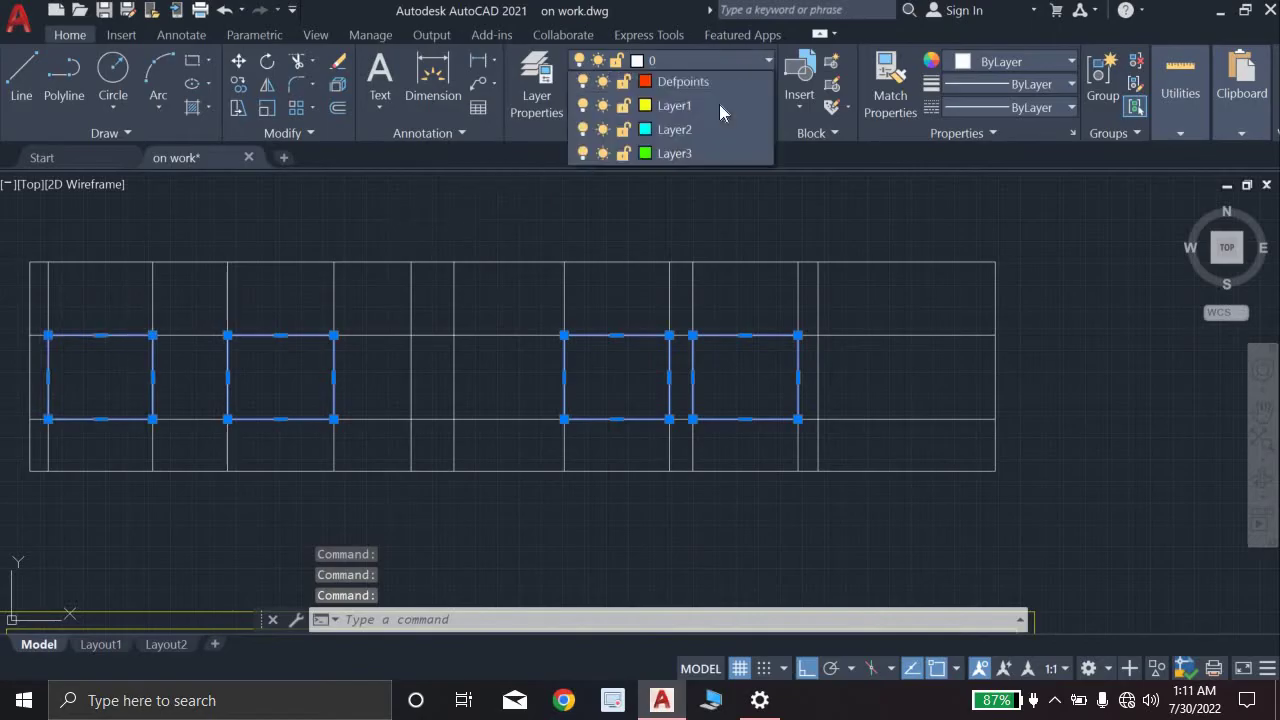
pyautogui.click(697, 157)
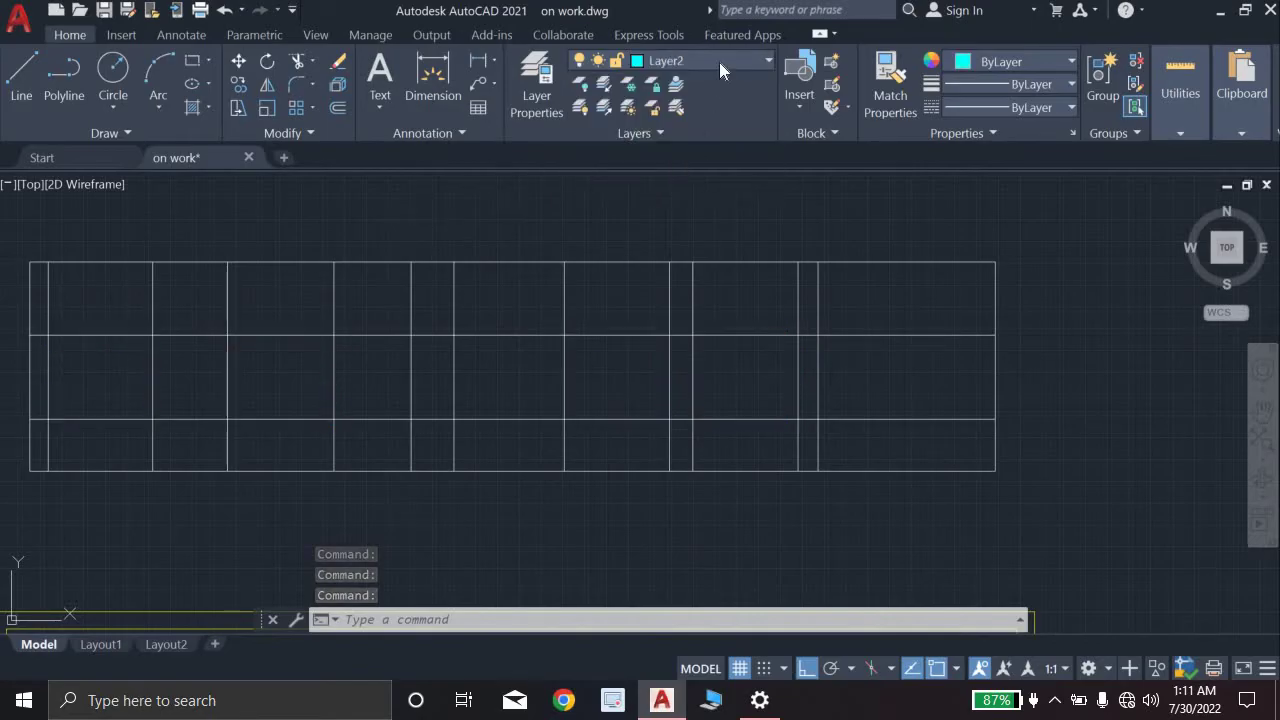
pyautogui.click(720, 64)
pyautogui.click(711, 155)
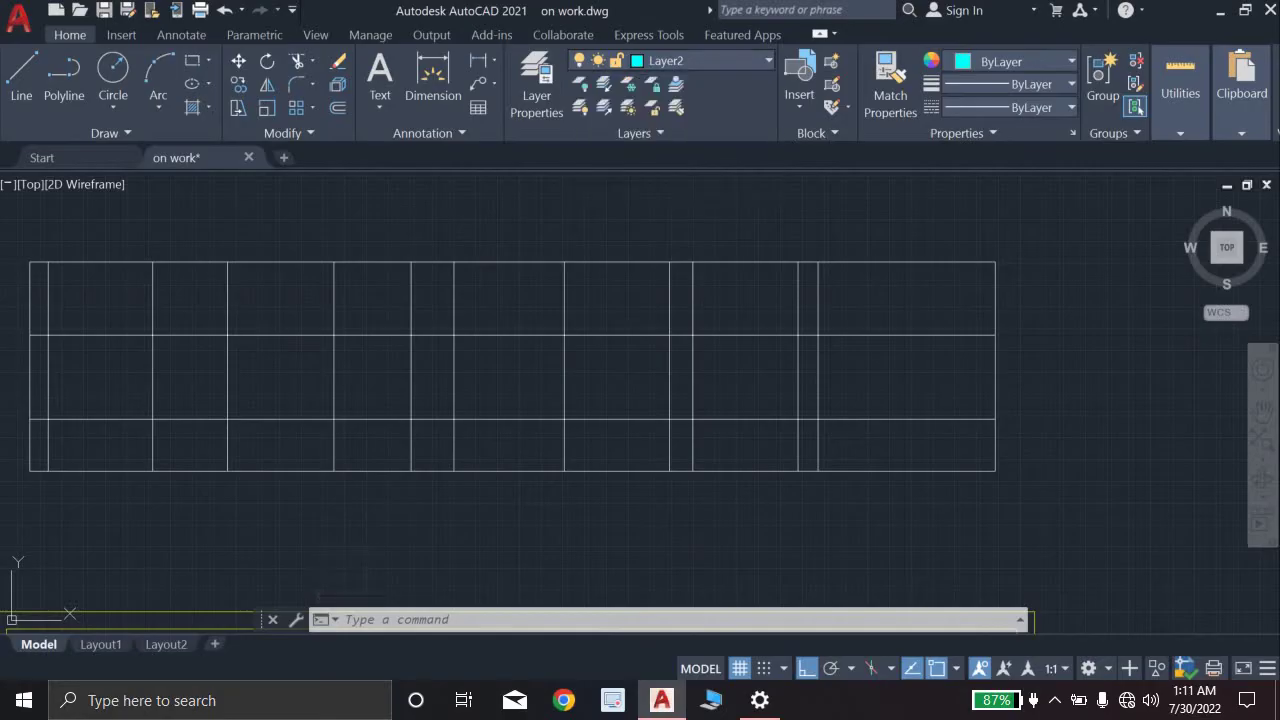
pyautogui.click(745, 332)
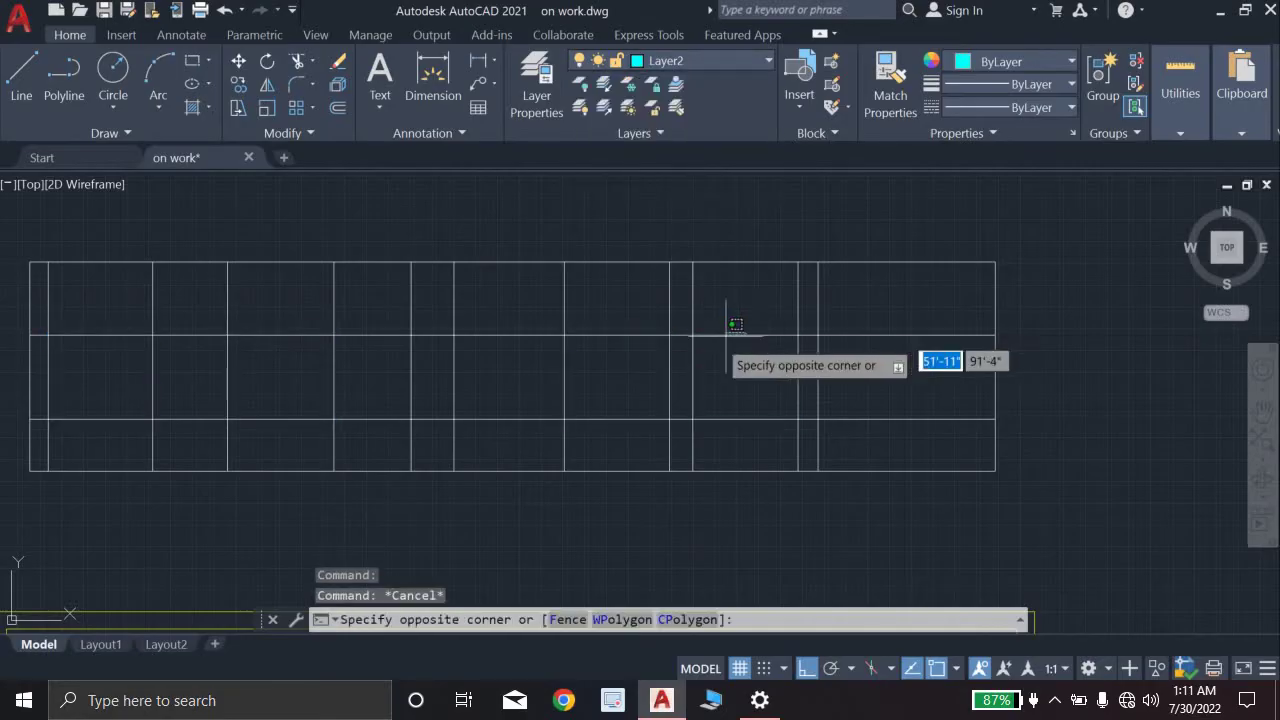
pyautogui.click(630, 336)
pyautogui.press('Escape')
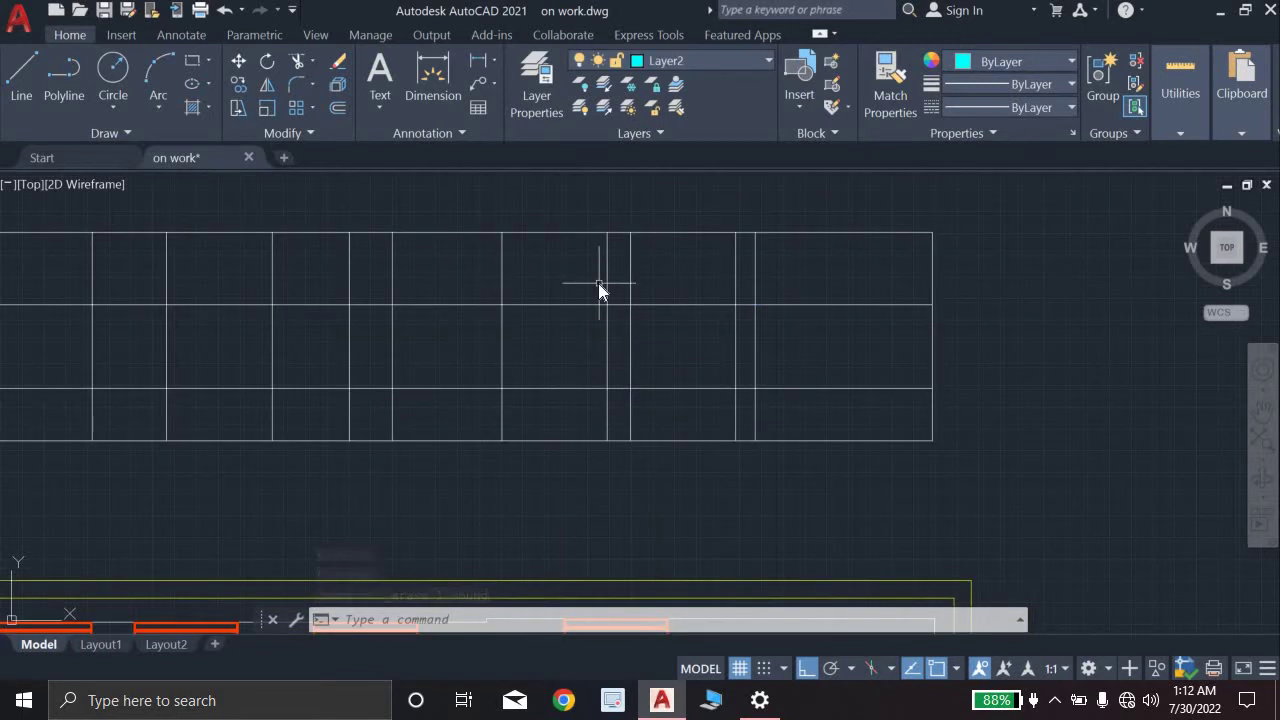
# Step: Offset the two right-hand window boundaries 1" inward to form their frames
pyautogui.write('o')
pyautogui.press('Return')
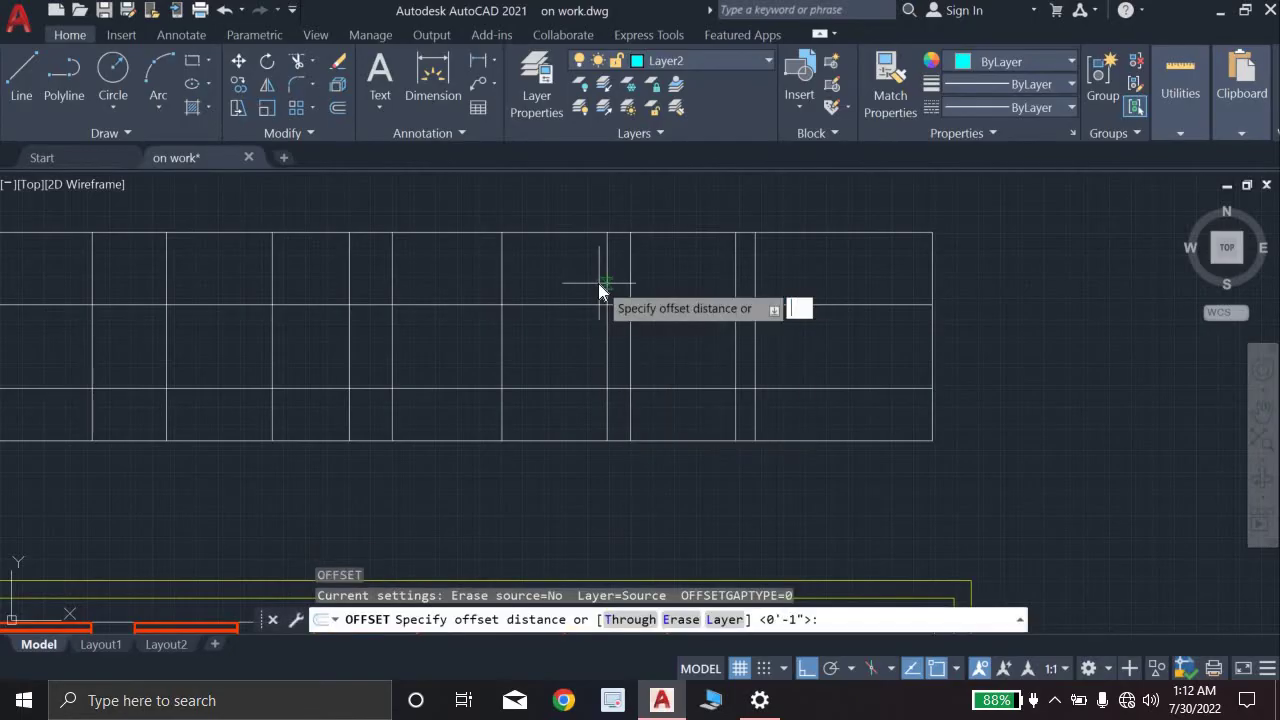
pyautogui.write('1"')
pyautogui.press('Return')
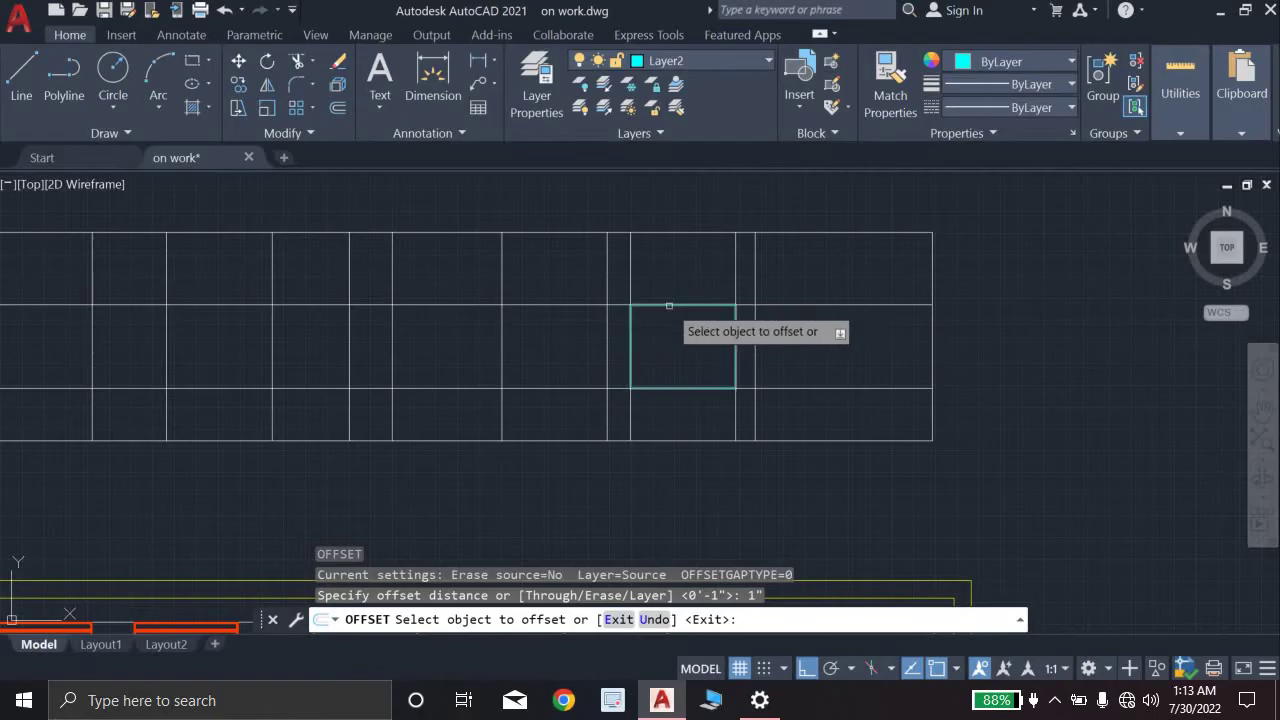
pyautogui.click(669, 305)
pyautogui.click(670, 331)
pyautogui.click(545, 306)
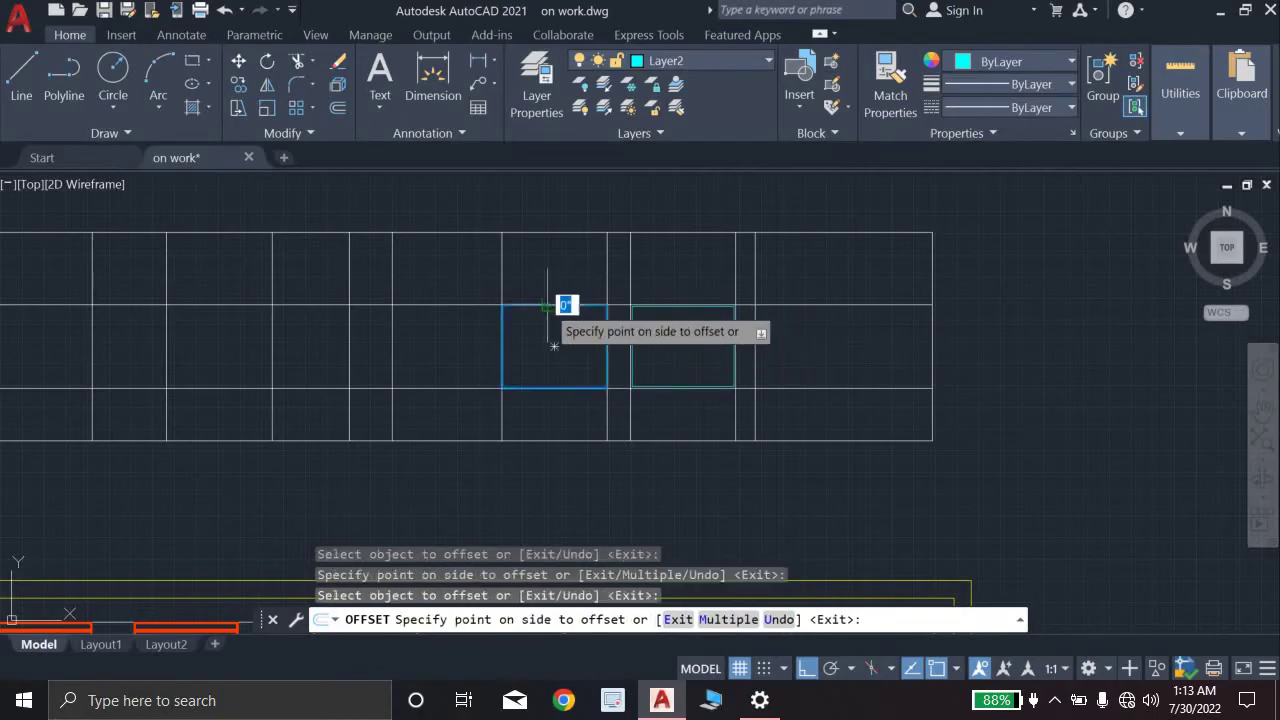
pyautogui.click(553, 345)
# Step: Offset the two left-hand window boundaries 1" inward with the same distance, and end the Offset command
pyautogui.moveTo(513, 342); pyautogui.dragTo(757, 391, button='middle')
pyautogui.scroll(2, 551, 371)
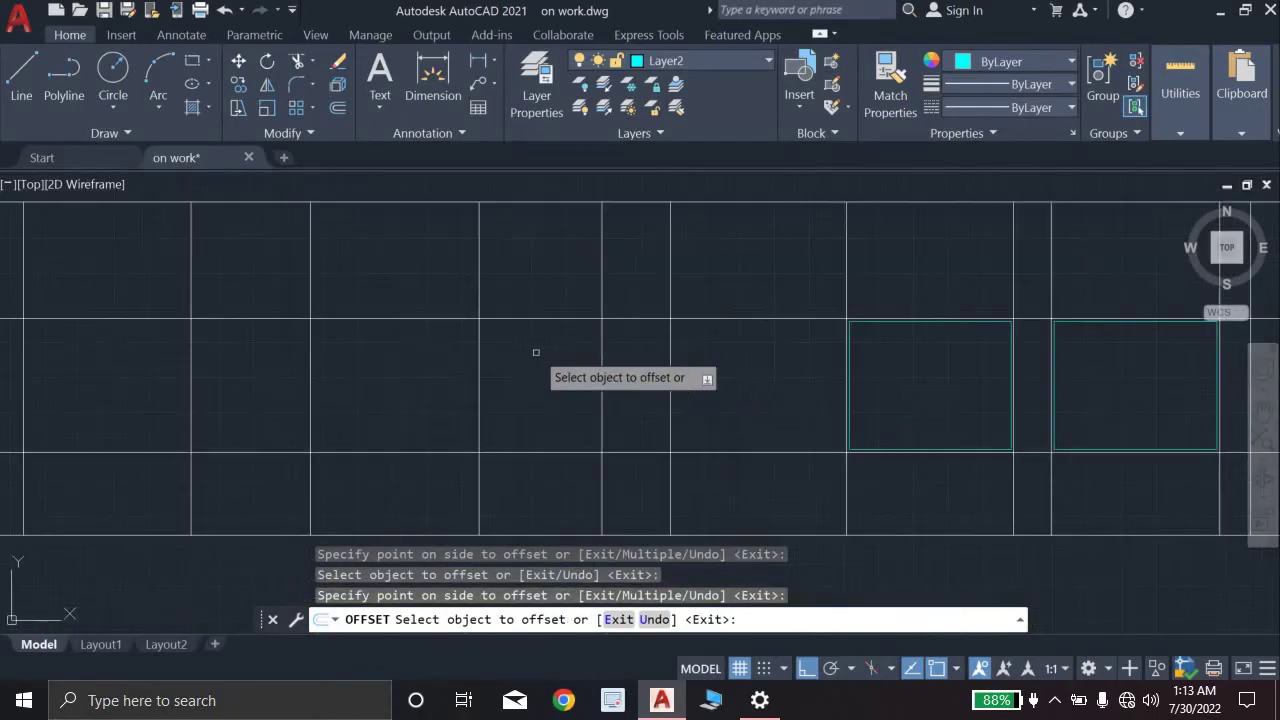
pyautogui.click(389, 320)
pyautogui.click(380, 379)
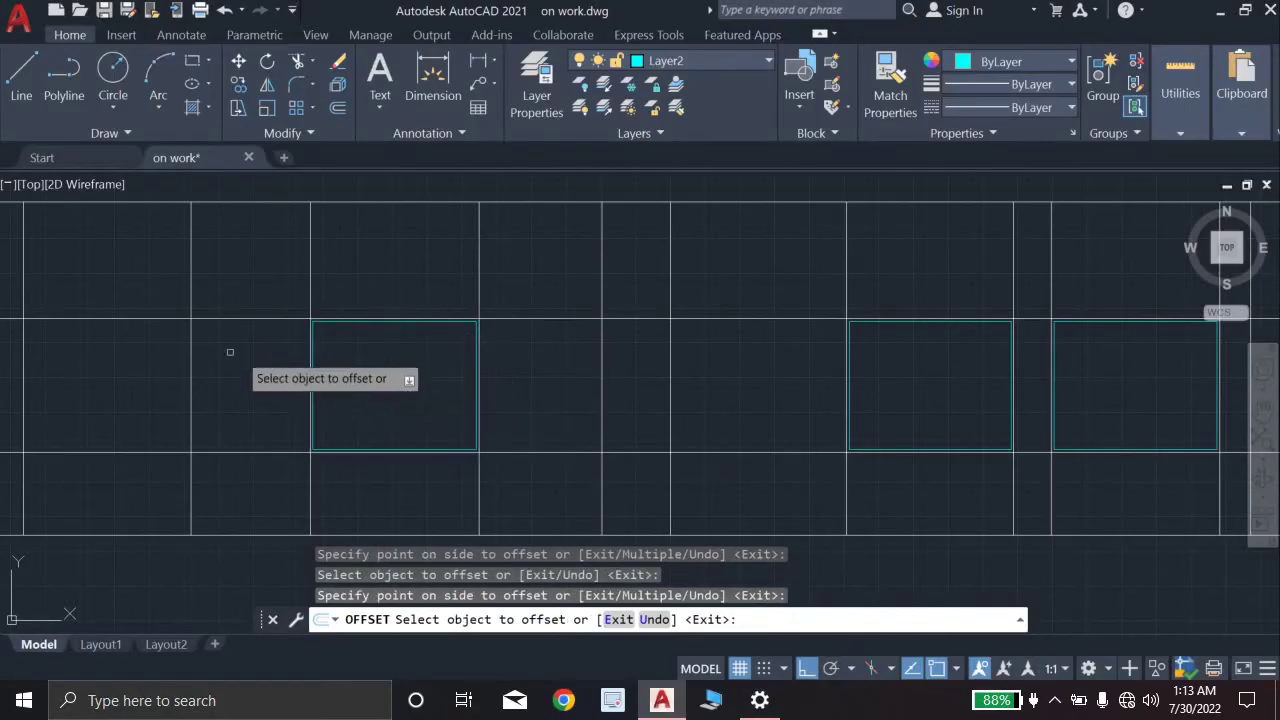
pyautogui.click(115, 321)
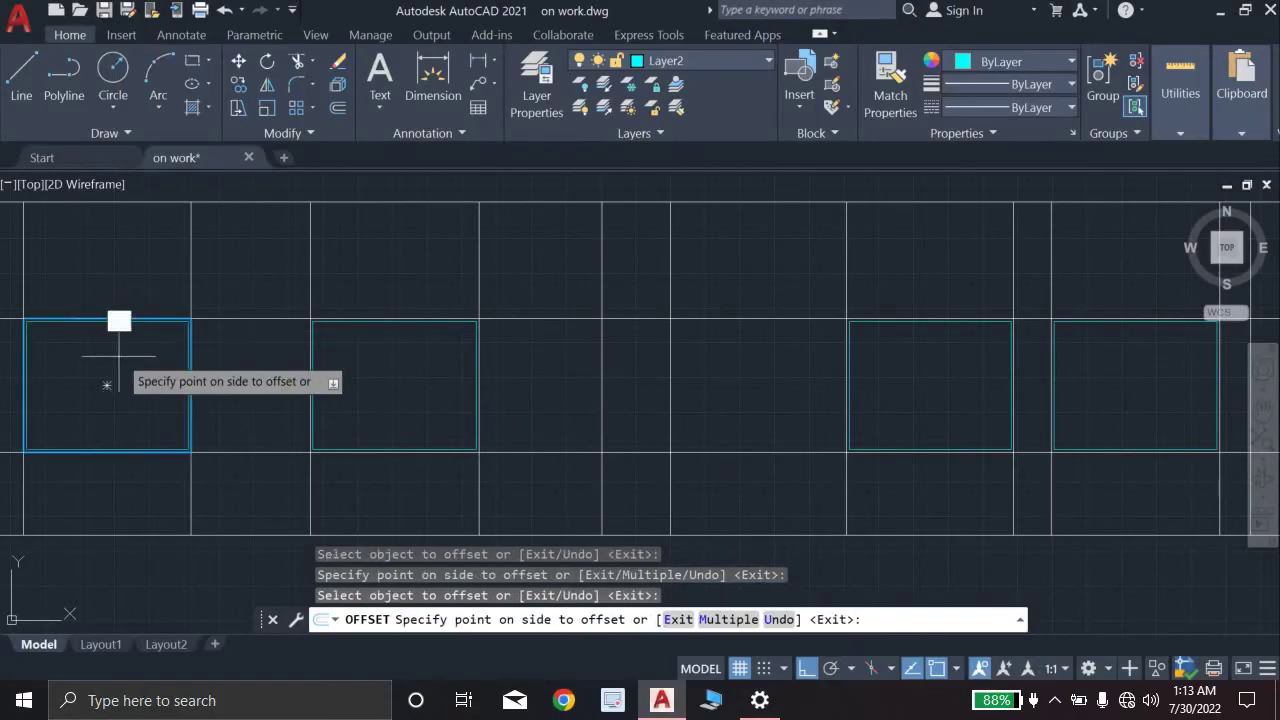
pyautogui.click(110, 380)
pyautogui.scroll(-4, 333, 360)
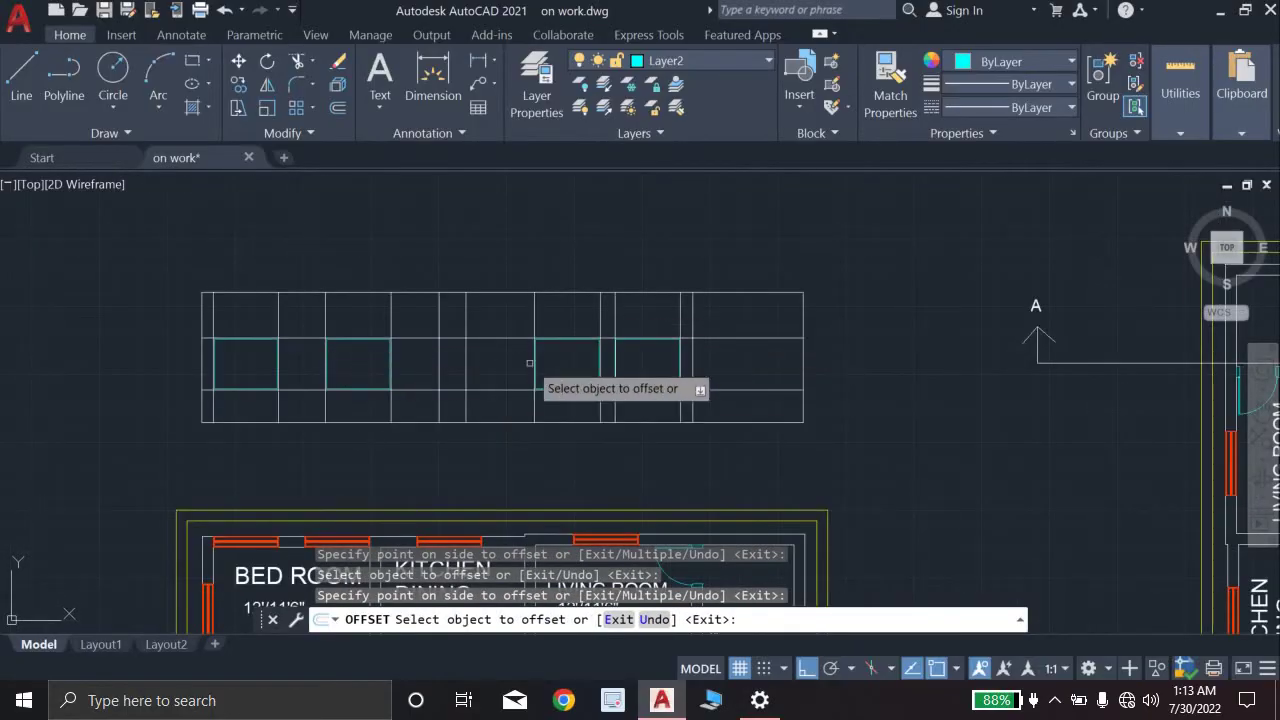
pyautogui.scroll(6, 579, 368)
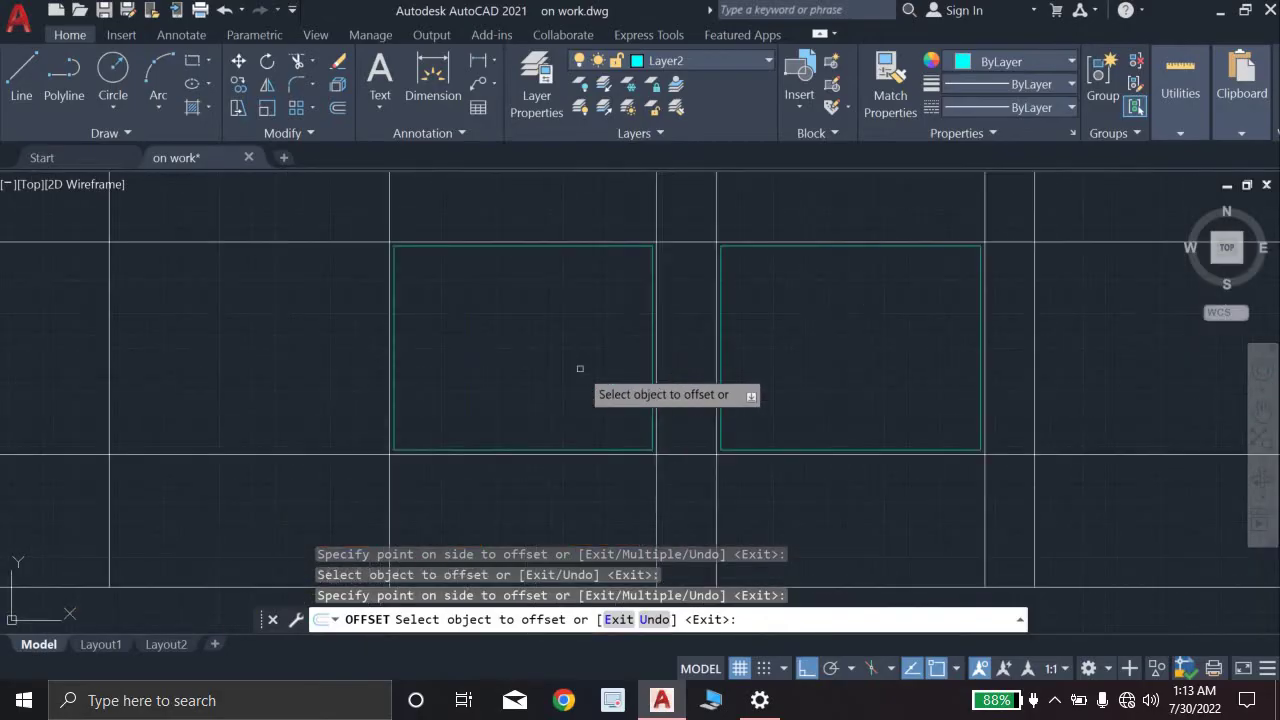
pyautogui.scroll(-4, 579, 368)
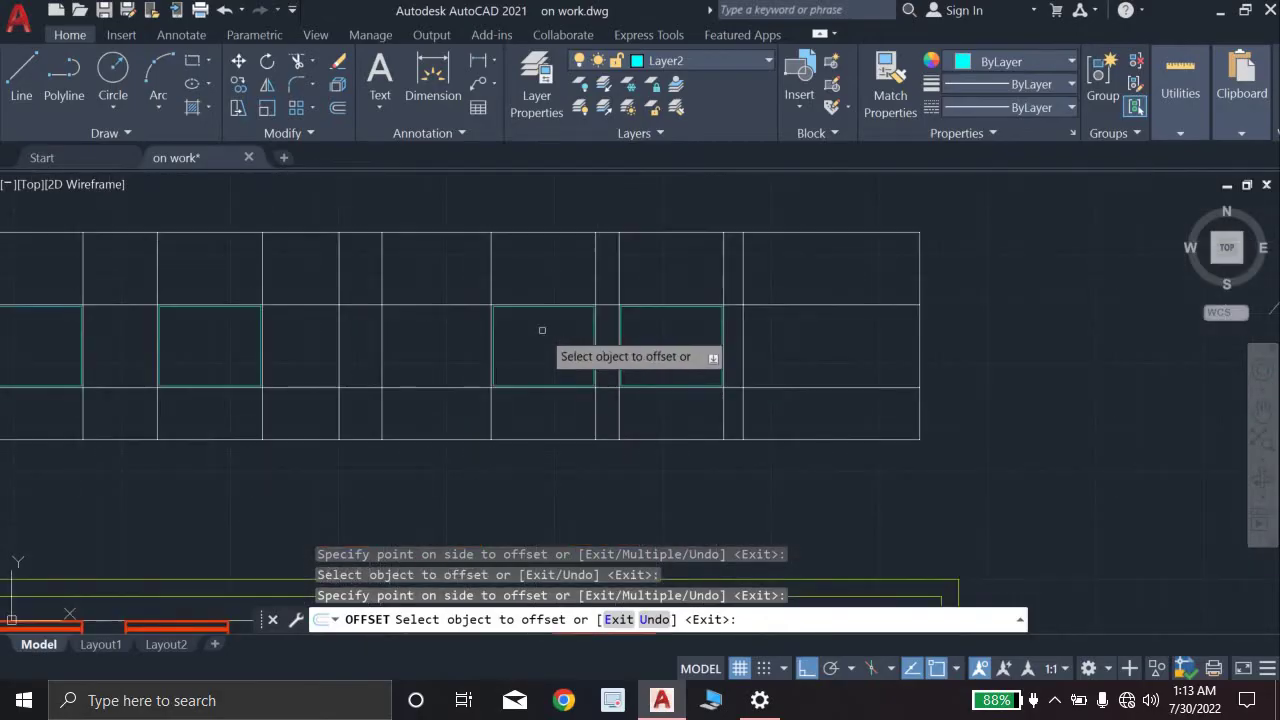
pyautogui.press('Escape')
pyautogui.press('Escape')
pyautogui.moveTo(445, 326); pyautogui.dragTo(580, 323, button='middle')
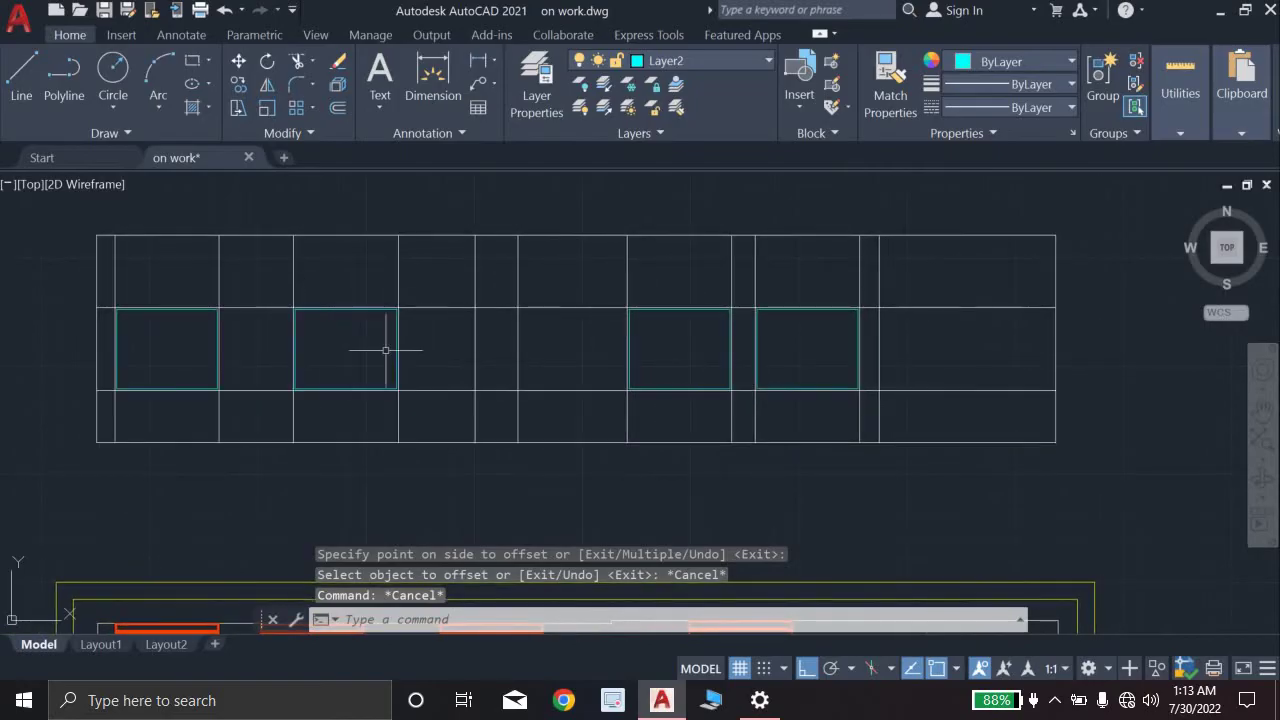
# Step: Draw a vertical centre line in the leftmost window, from the midpoint of the inner frame's top edge to its bottom edge
pyautogui.click(33, 84)
pyautogui.scroll(6, 144, 326)
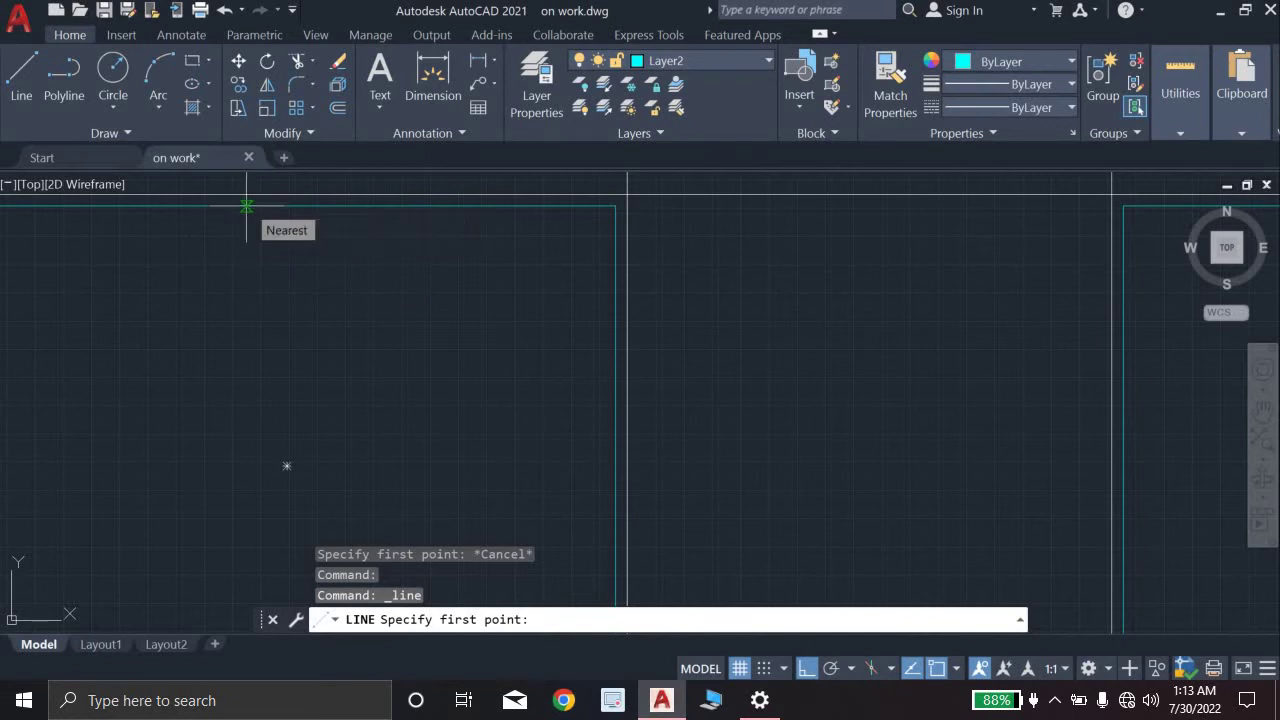
pyautogui.scroll(-5, 193, 207)
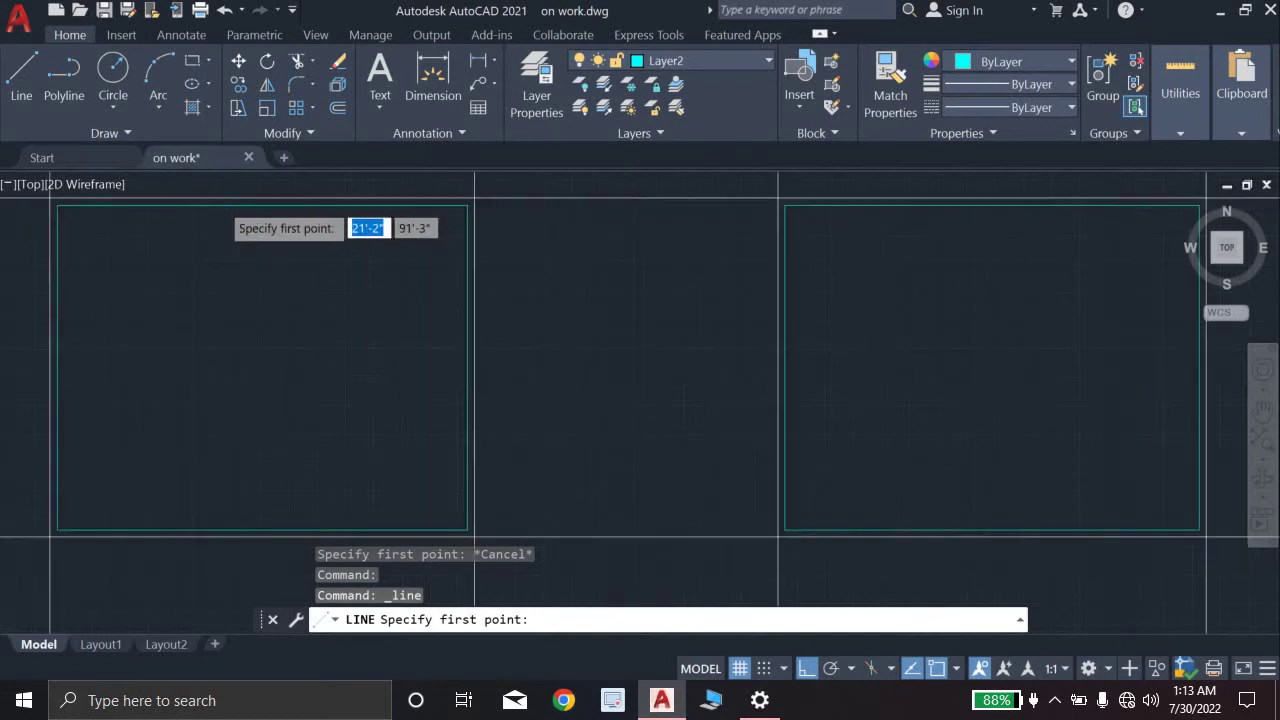
pyautogui.click(246, 207)
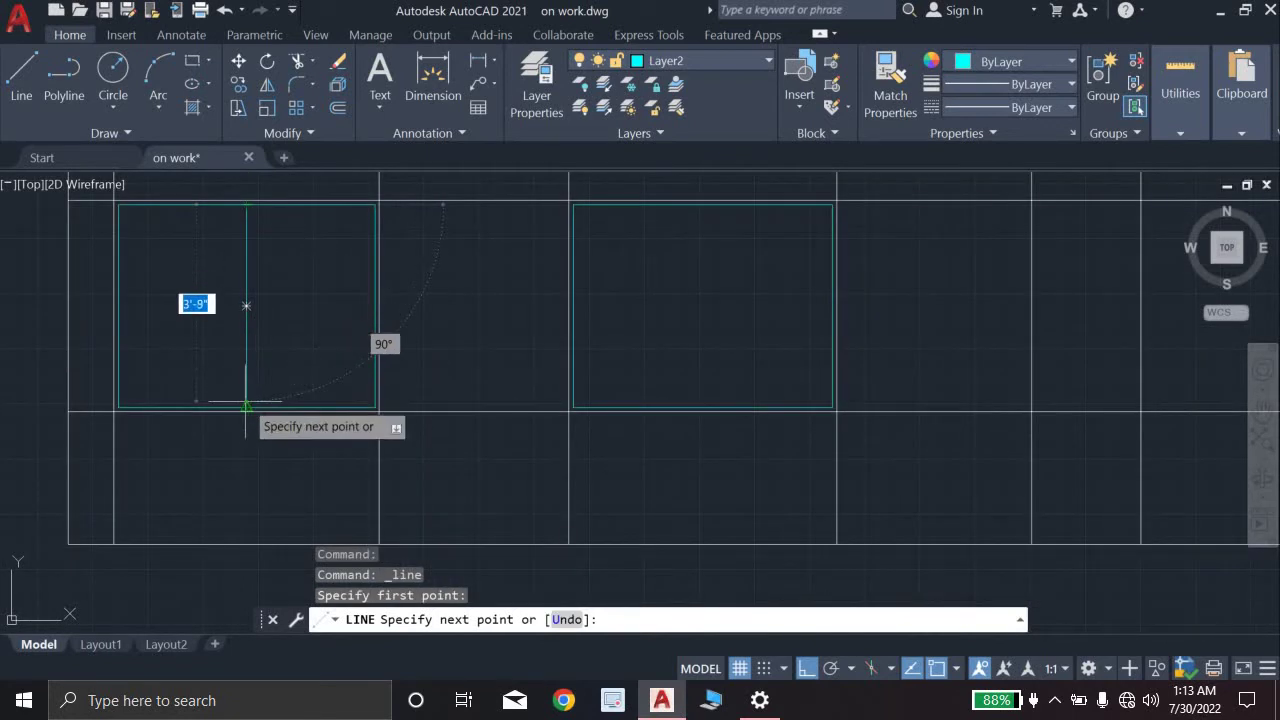
pyautogui.click(246, 407)
pyautogui.press('Escape')
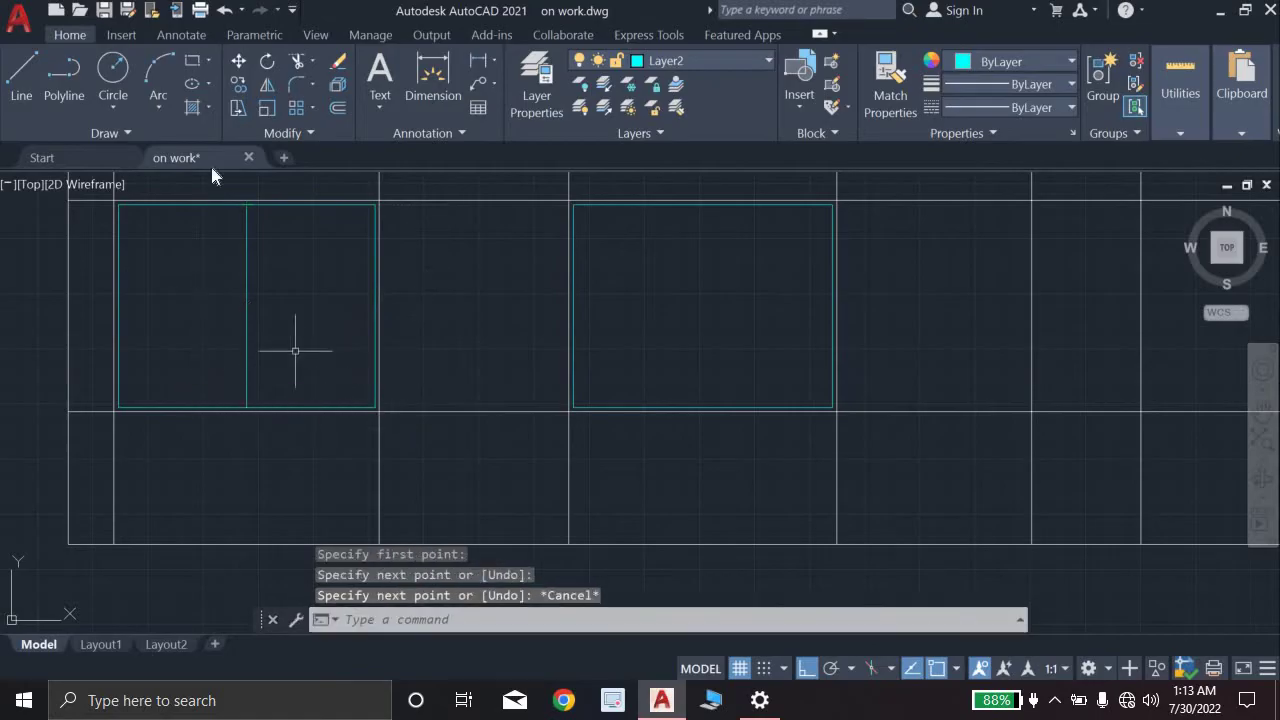
# Step: Draw a vertical centre line between the top and bottom midpoints of the inner frame of the second window from the left
pyautogui.click(25, 85)
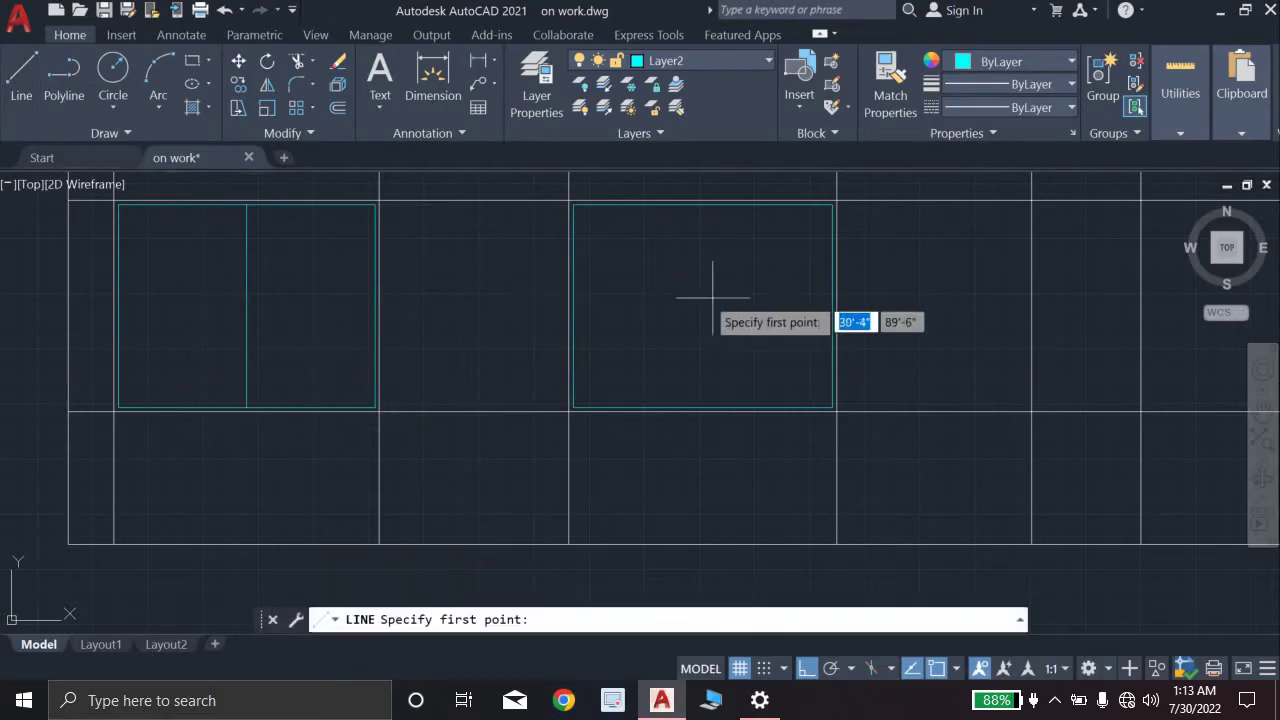
pyautogui.moveTo(724, 228); pyautogui.dragTo(595, 320, button='middle')
pyautogui.scroll(2, 595, 320)
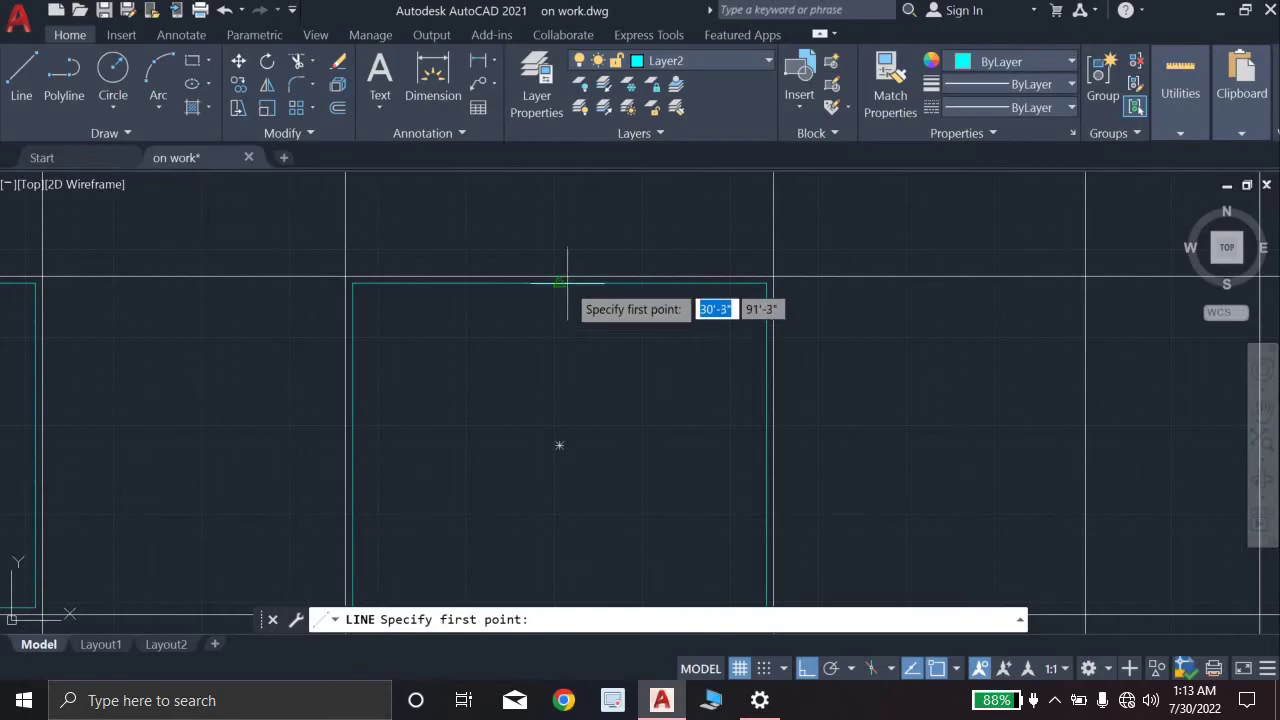
pyautogui.click(481, 277)
pyautogui.scroll(-2, 555, 510)
pyautogui.scroll(2, 555, 510)
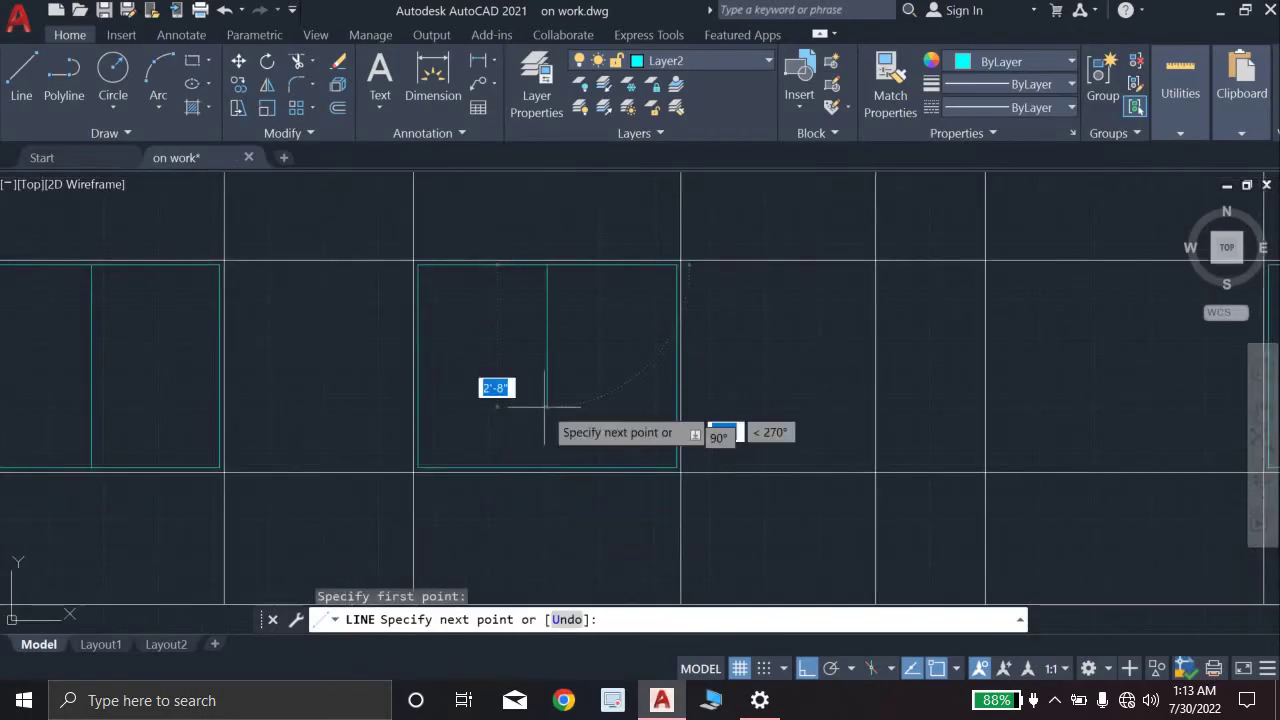
pyautogui.click(550, 470)
pyautogui.press('Escape')
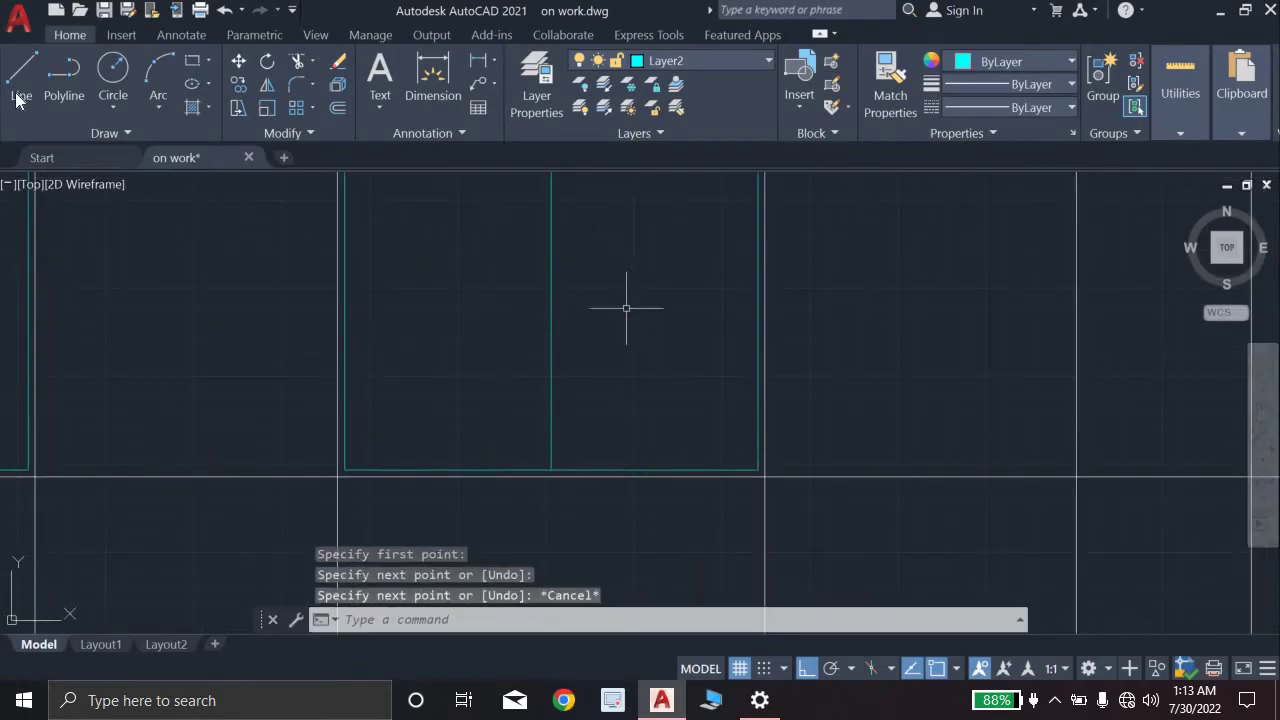
# Step: Draw a vertical centre line in the third window from the left, between the inner frame's top and bottom midpoints
pyautogui.click(17, 95)
pyautogui.scroll(-3, 634, 257)
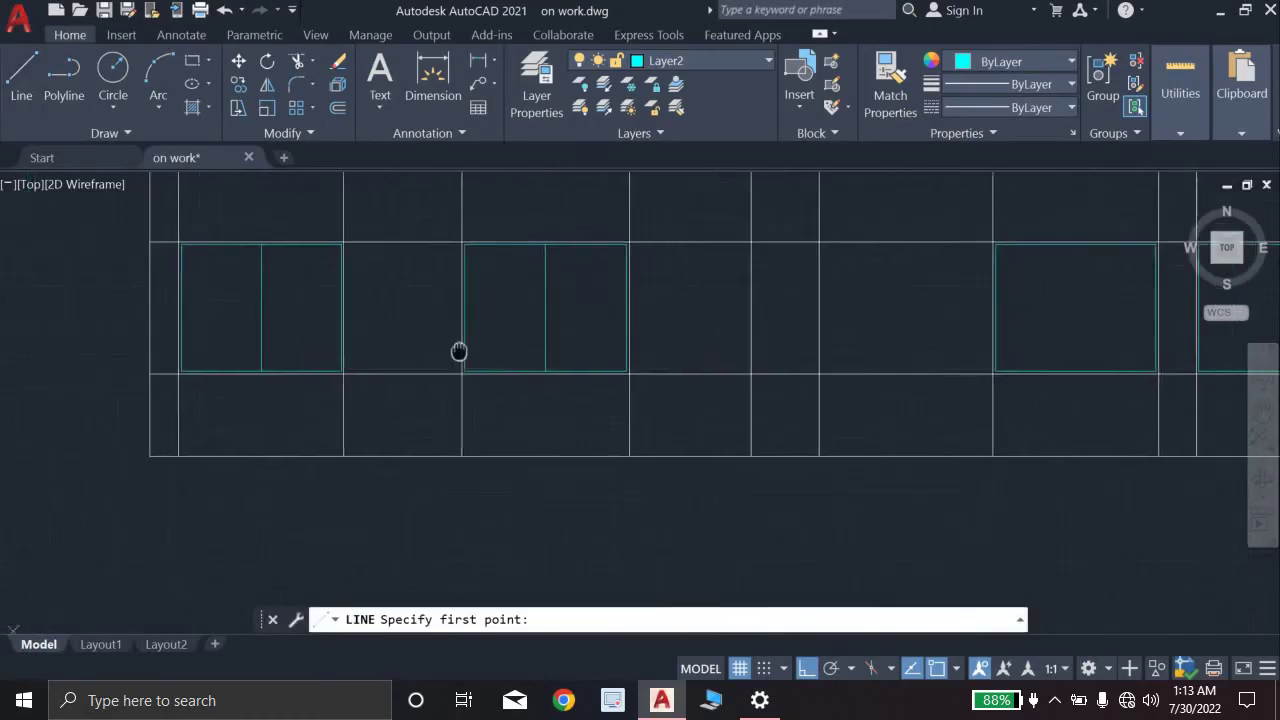
pyautogui.scroll(5, 623, 360)
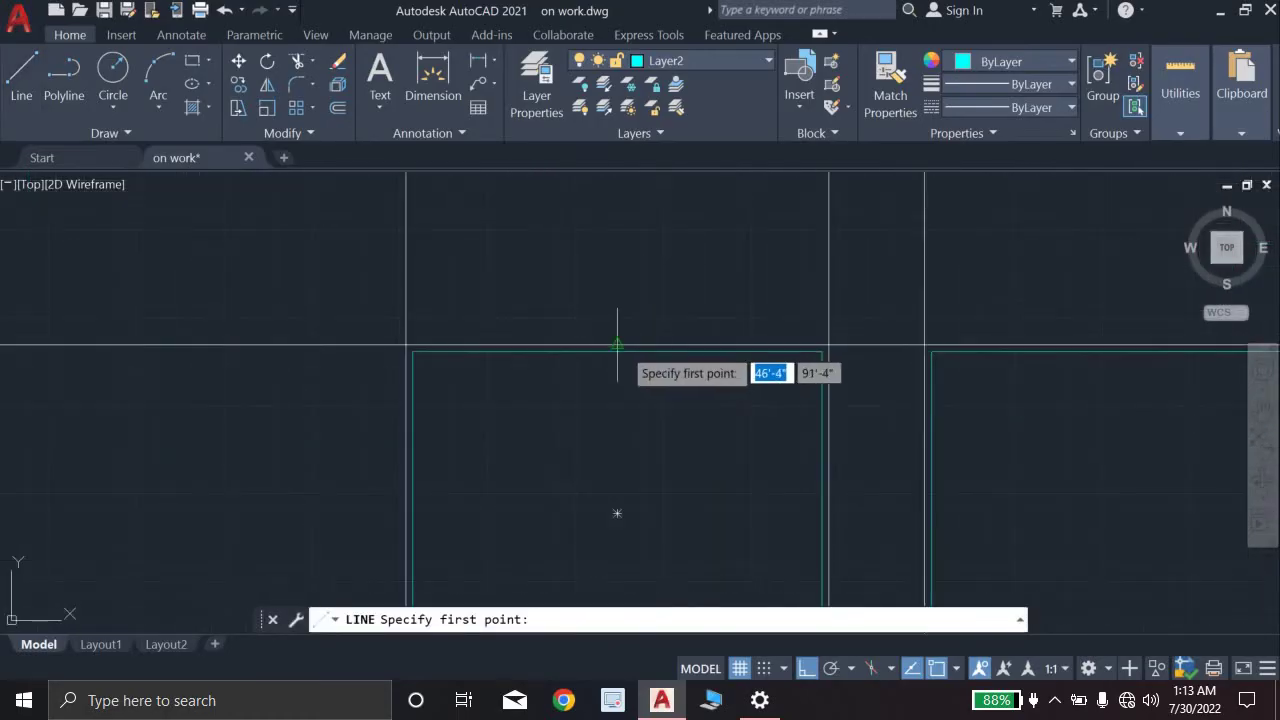
pyautogui.click(620, 352)
pyautogui.scroll(-3, 620, 470)
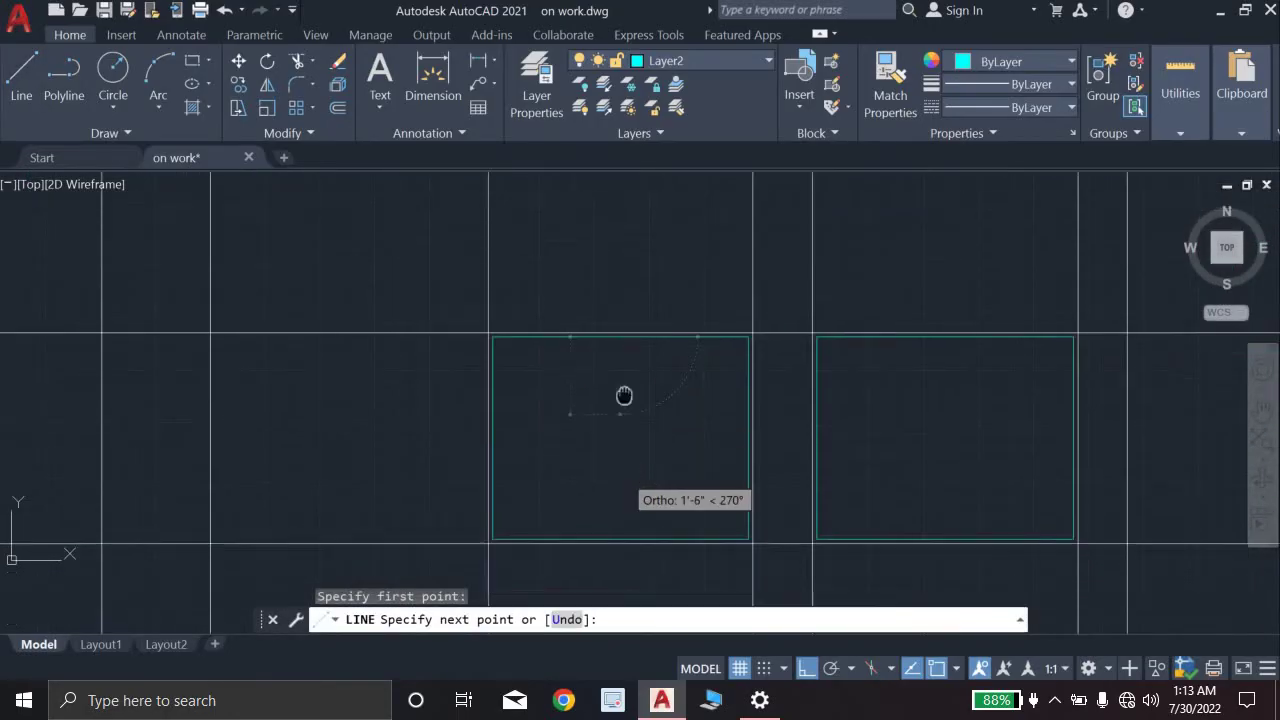
pyautogui.scroll(4, 603, 402)
pyautogui.click(645, 470)
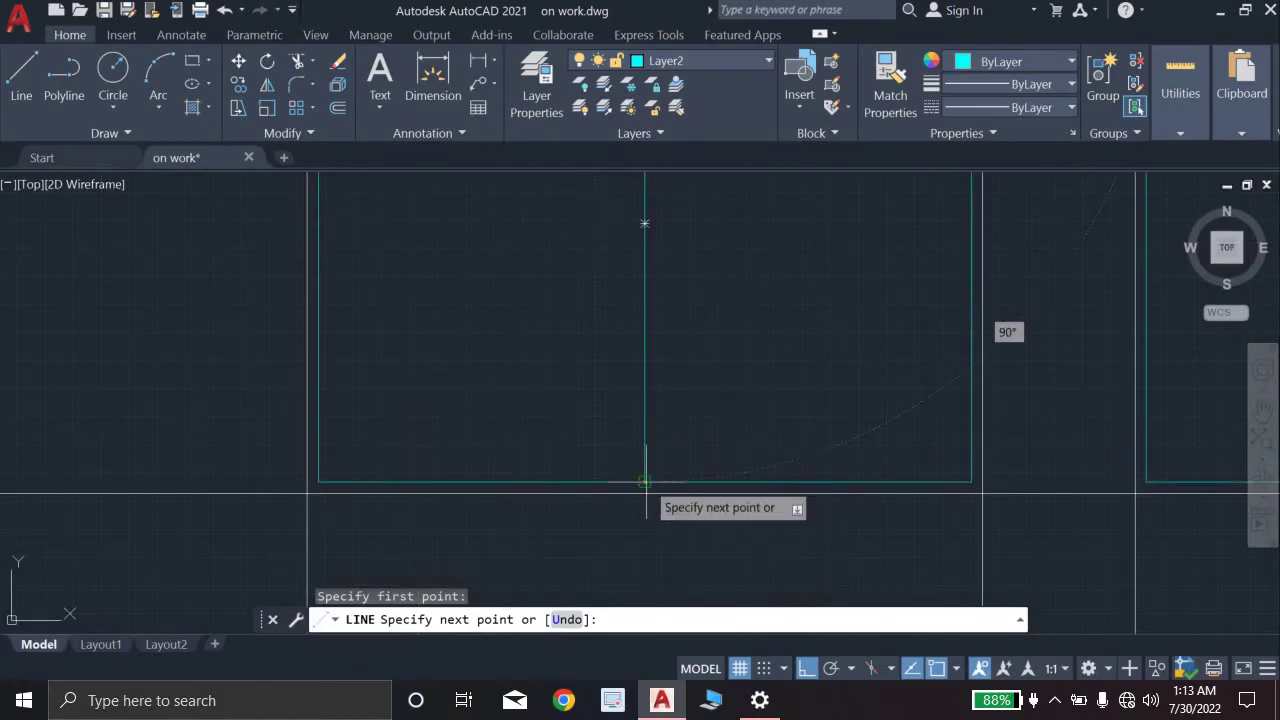
pyautogui.press('Escape')
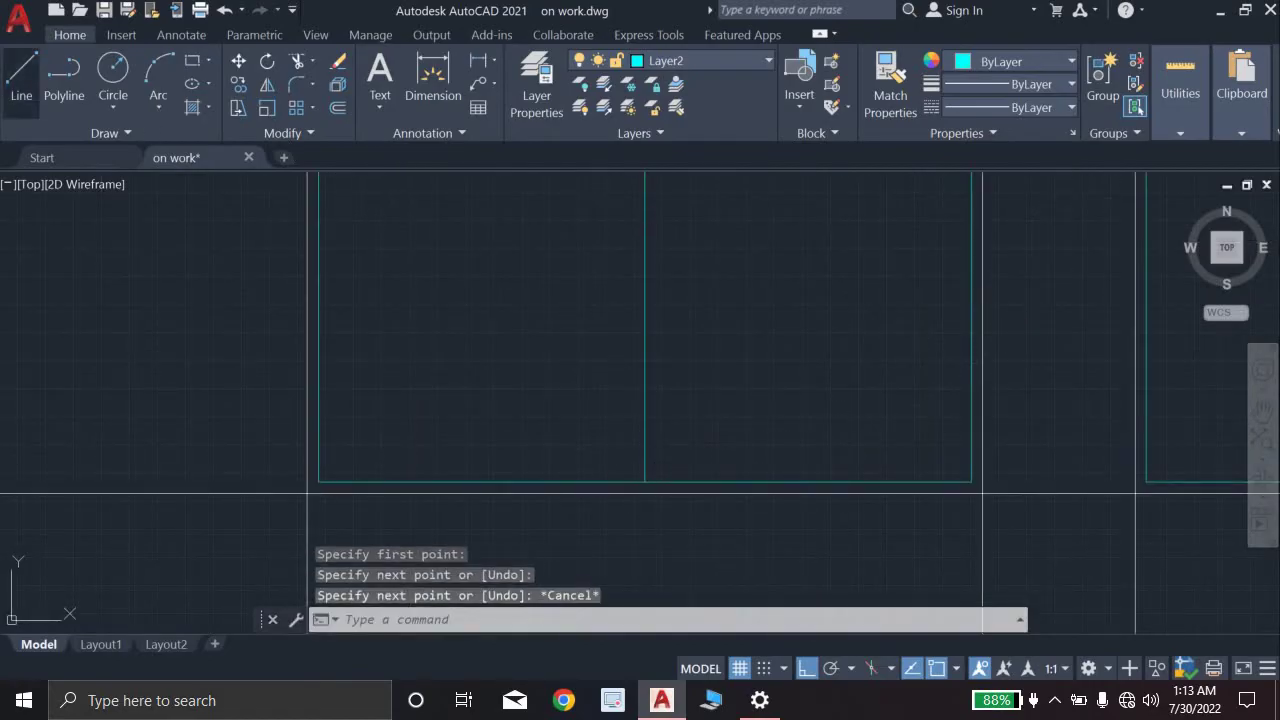
# Step: Draw a vertical centre line in the rightmost window, from the midpoint of the inner frame's top edge to its bottom edge
pyautogui.press('Return')
pyautogui.scroll(-3, 731, 360)
pyautogui.scroll(2, 928, 363)
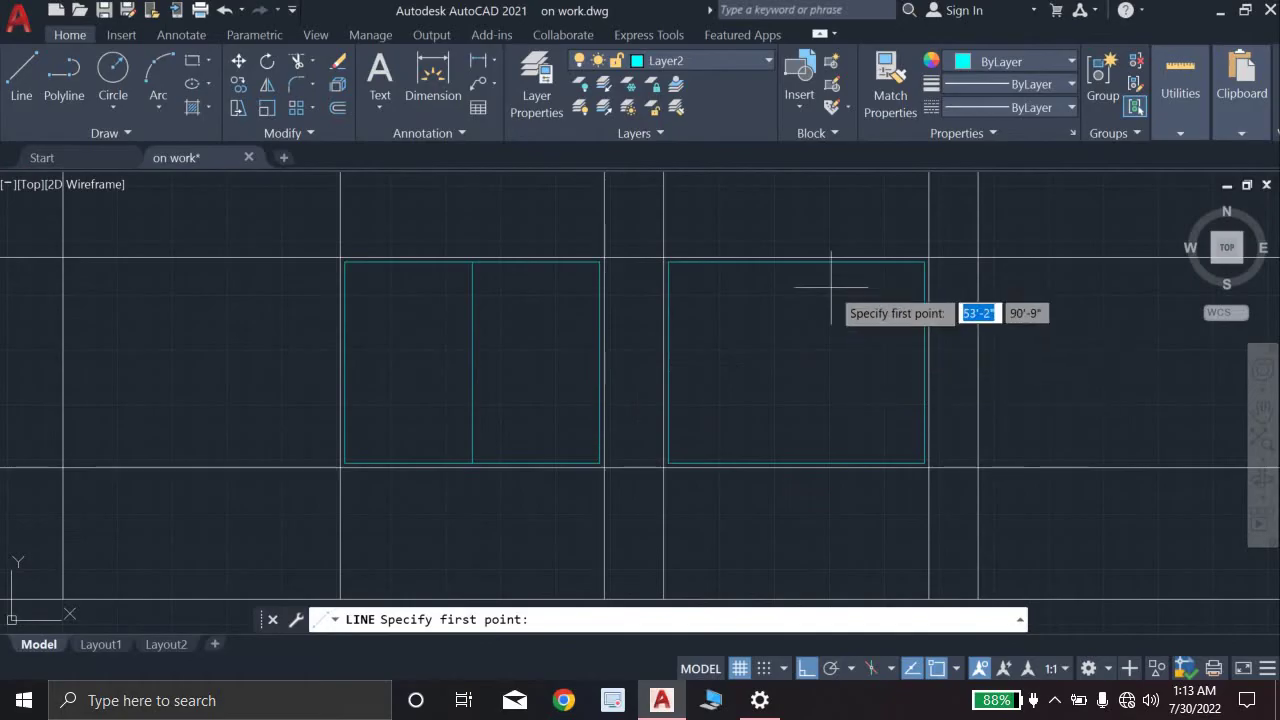
pyautogui.scroll(2, 831, 287)
pyautogui.click(771, 226)
pyautogui.scroll(-2, 798, 455)
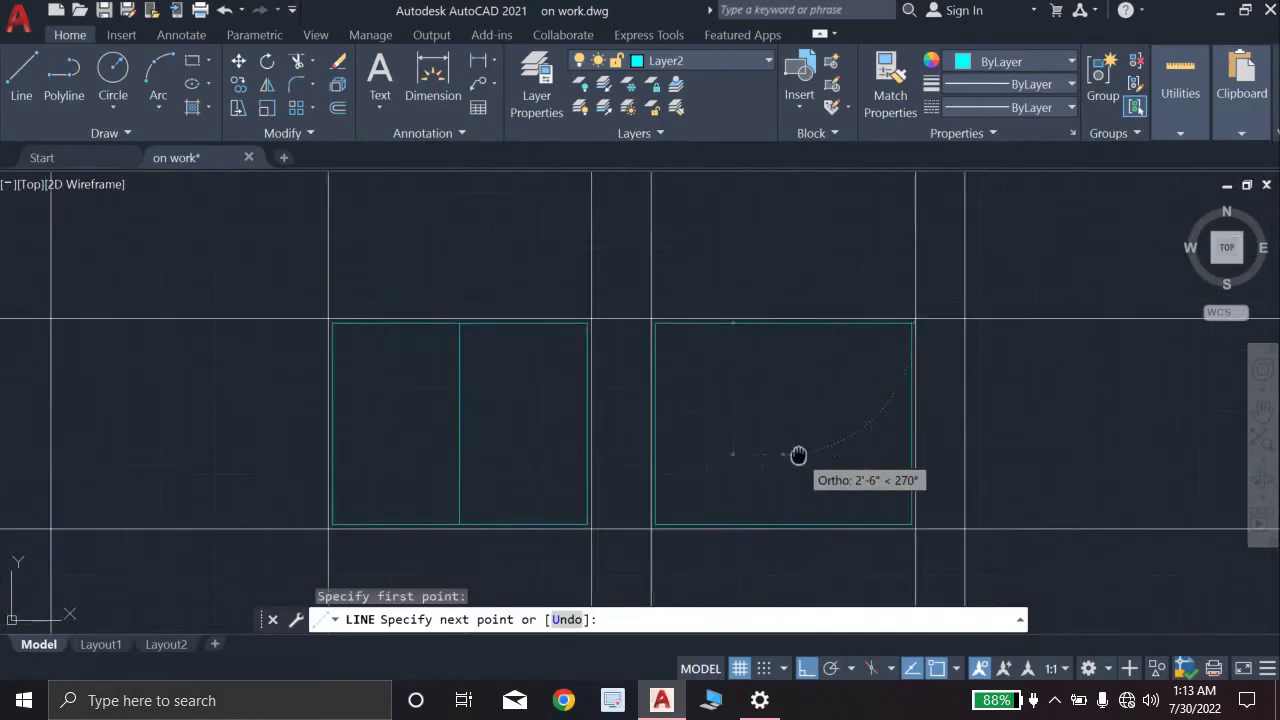
pyautogui.moveTo(798, 455); pyautogui.dragTo(786, 392, button='middle')
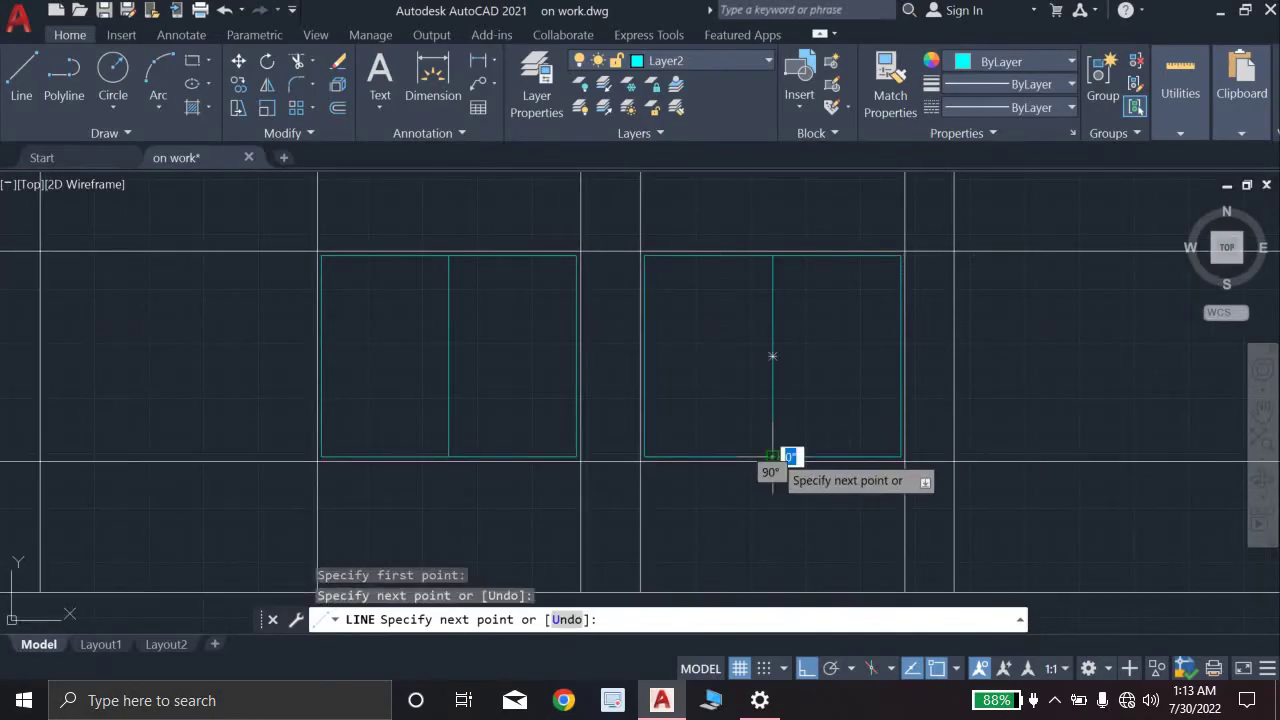
pyautogui.press('Escape')
# Step: Offset the centre line of the third window from the left by 1" to both sides
pyautogui.scroll(-4, 855, 372)
pyautogui.scroll(2, 860, 373)
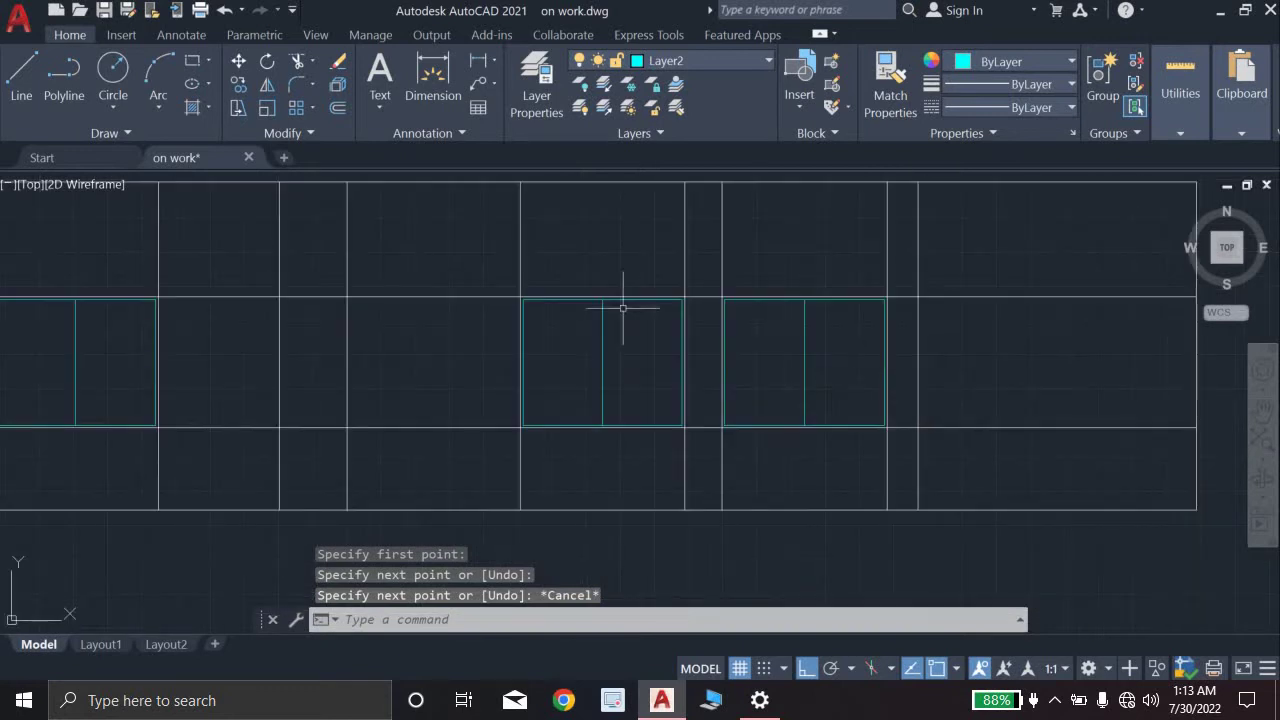
pyautogui.moveTo(623, 303); pyautogui.dragTo(694, 348, button='middle')
pyautogui.write('o')
pyautogui.press('Return')
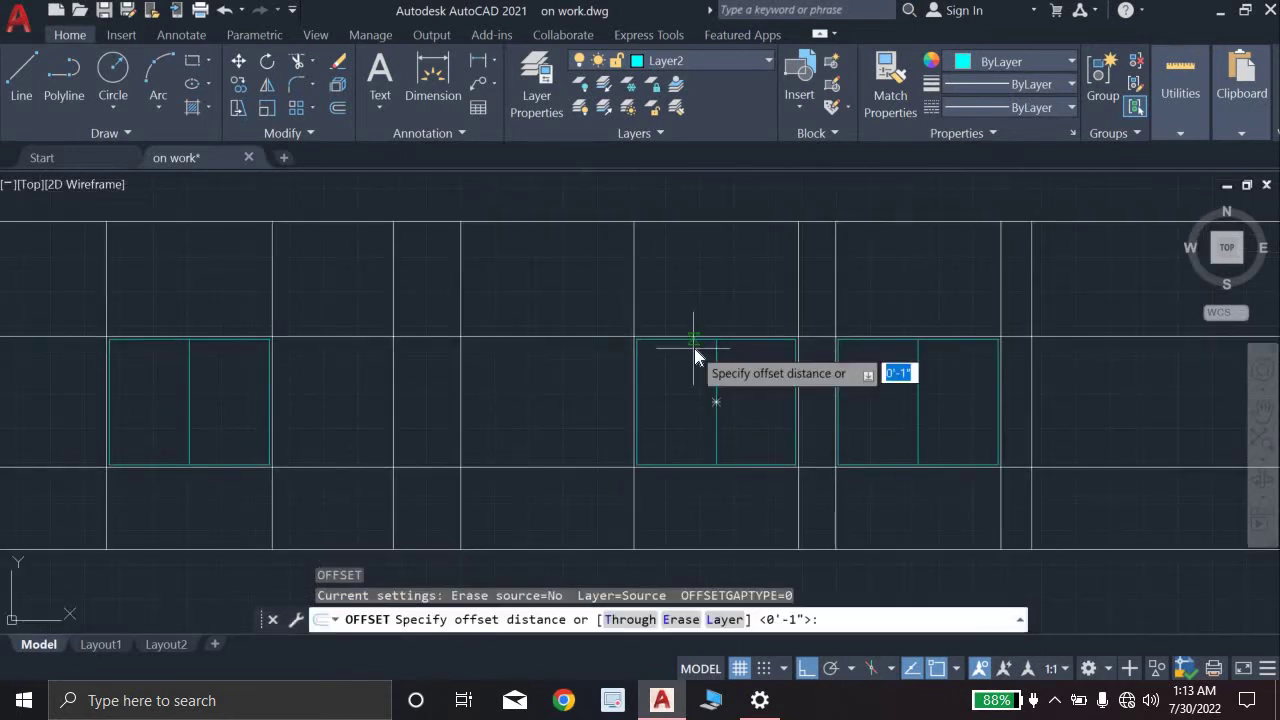
pyautogui.write('1"')
pyautogui.press('Return')
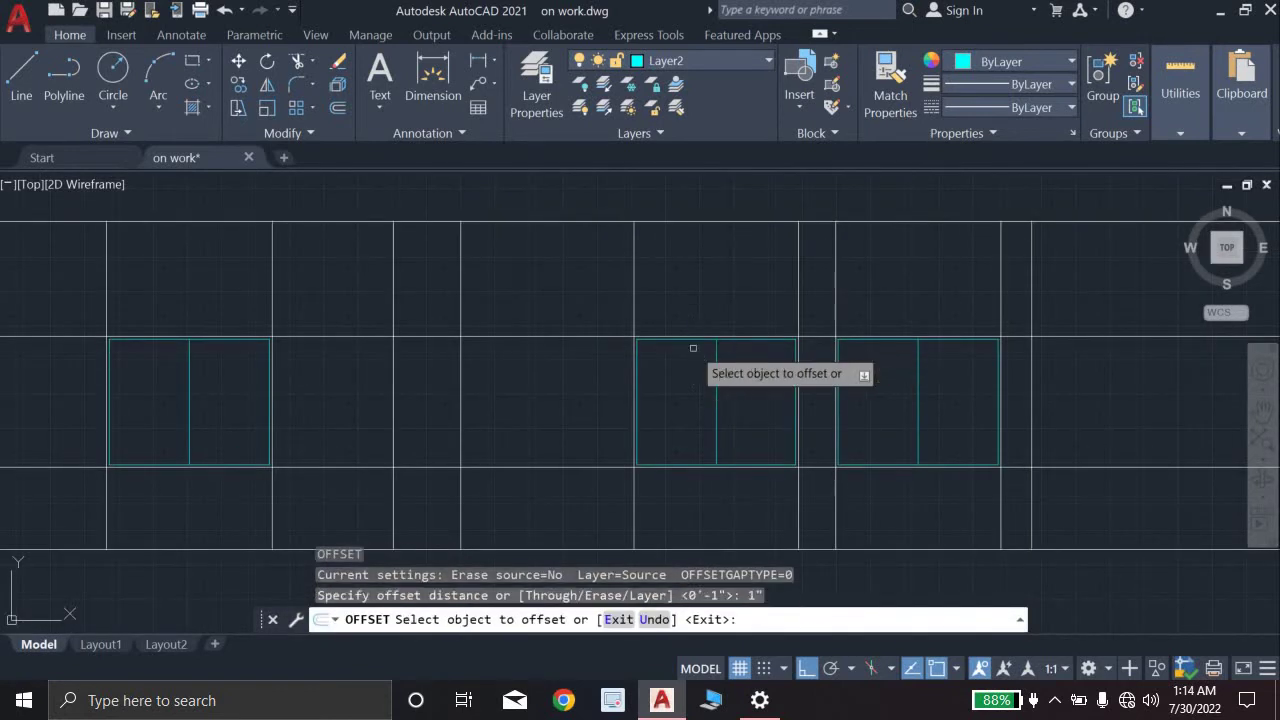
pyautogui.scroll(4, 711, 403)
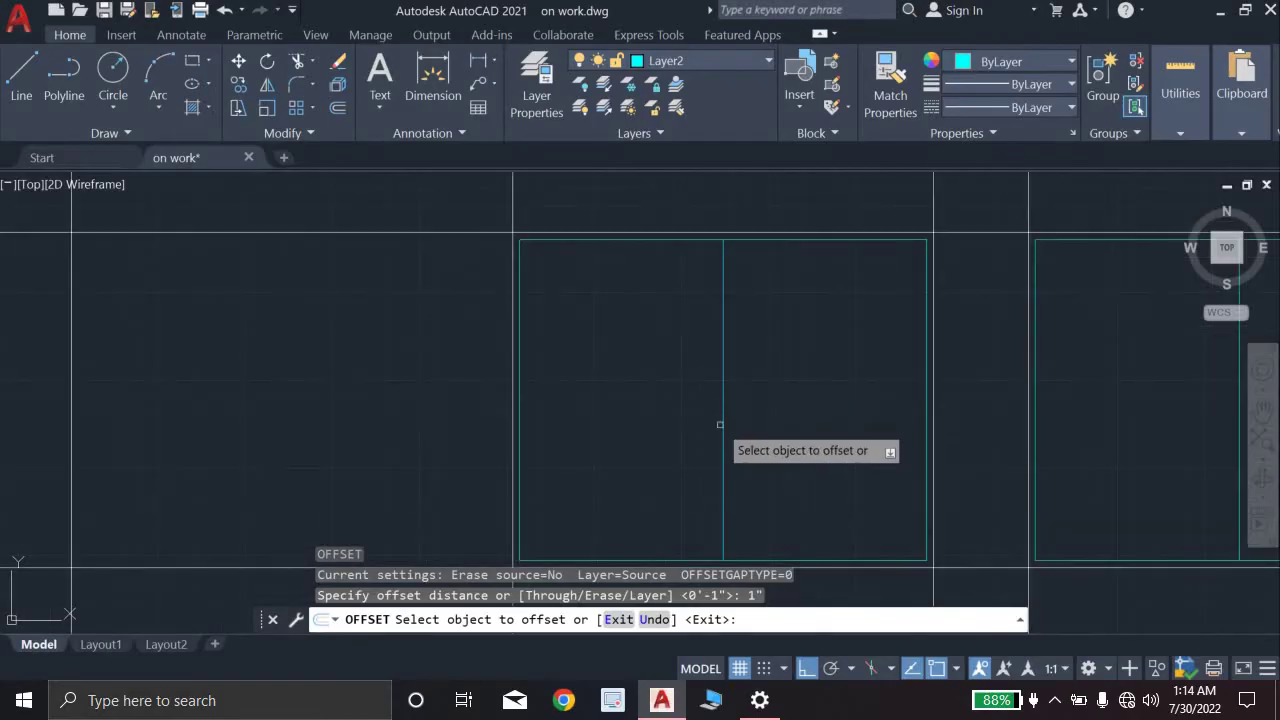
pyautogui.click(720, 424)
pyautogui.click(737, 443)
pyautogui.click(718, 444)
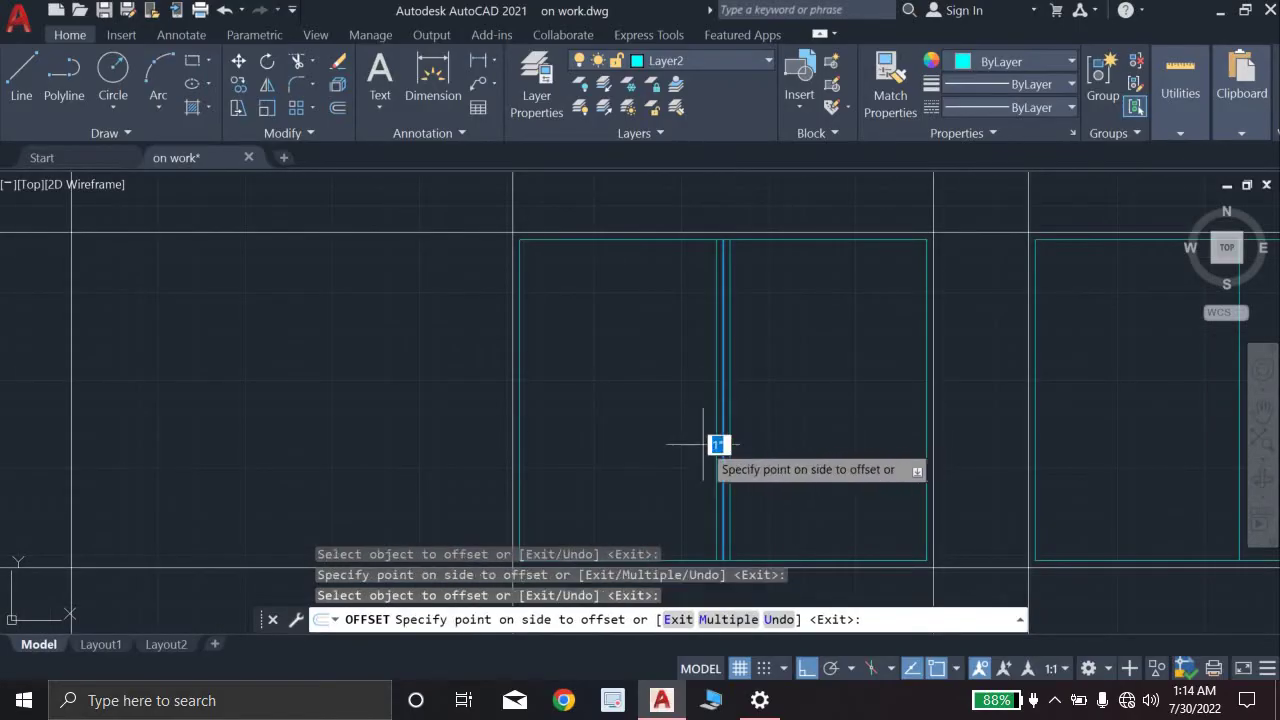
pyautogui.click(735, 445)
# Step: Offset the rightmost window's centre line 1" to both sides
pyautogui.scroll(-3, 790, 450)
pyautogui.moveTo(849, 429); pyautogui.dragTo(728, 451, button='middle')
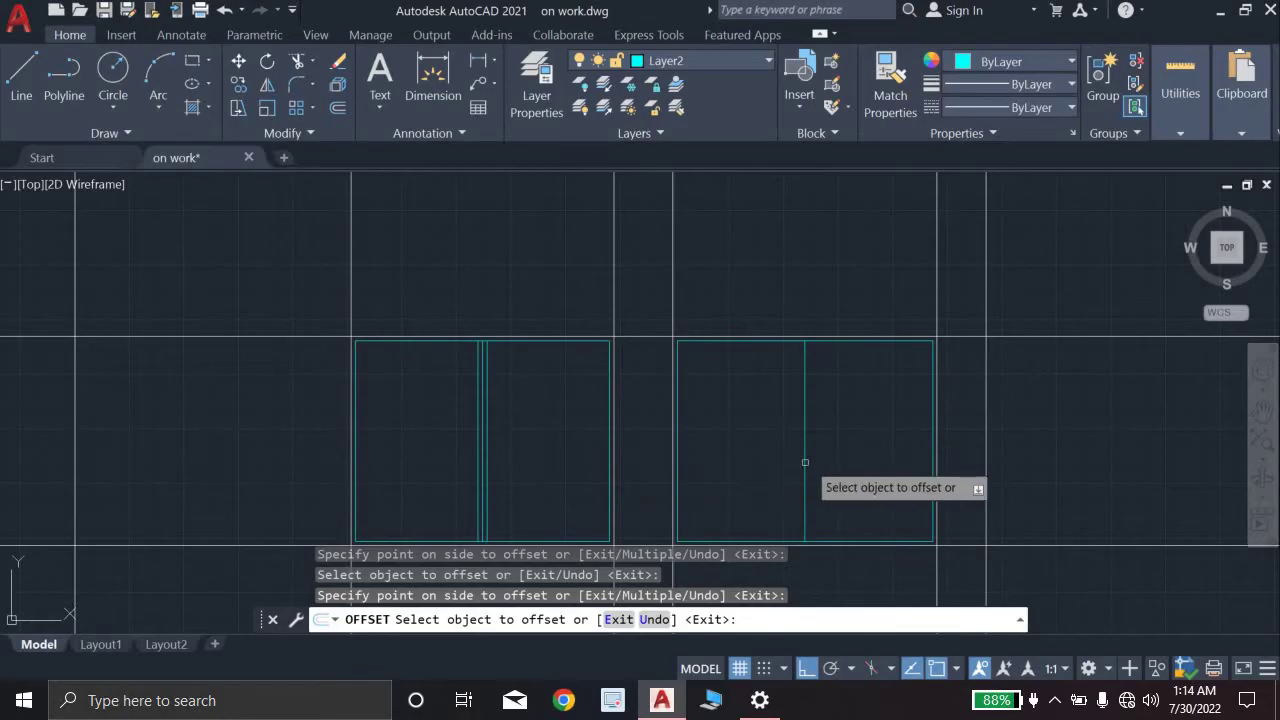
pyautogui.click(805, 462)
pyautogui.click(829, 471)
pyautogui.scroll(3, 795, 472)
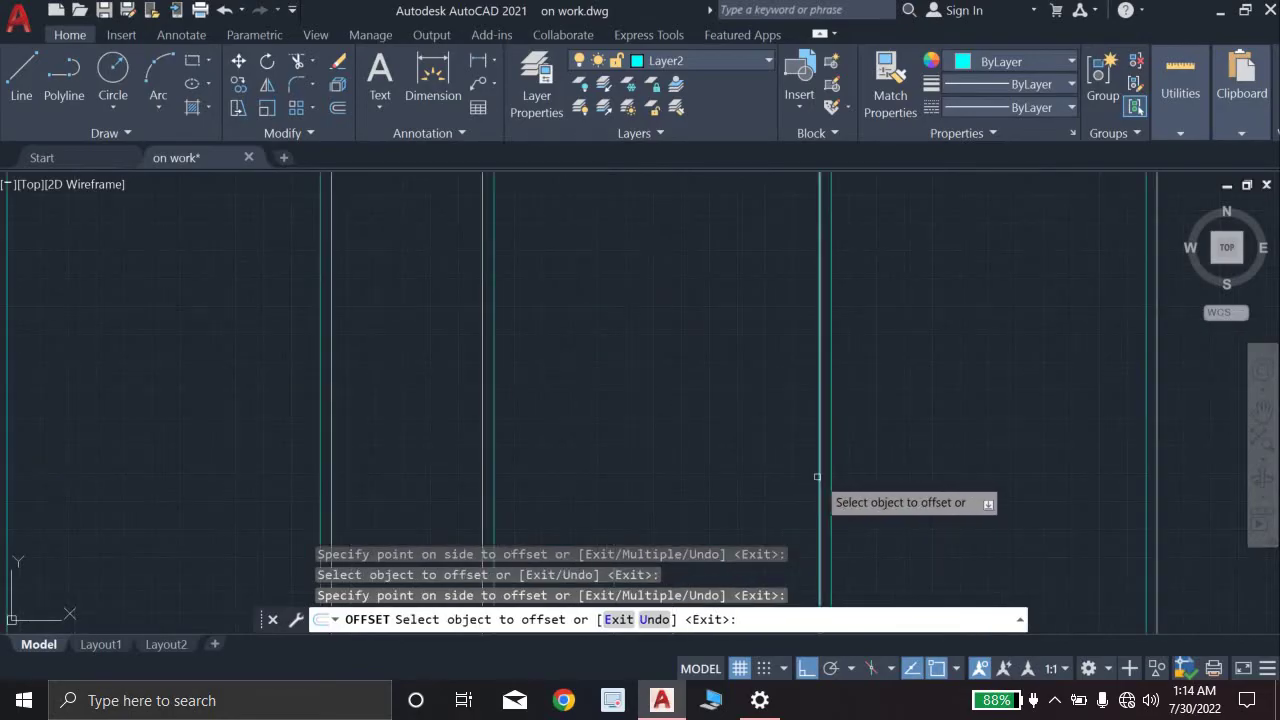
pyautogui.click(817, 477)
pyautogui.click(777, 484)
# Step: Offset the centre line of the second window from the left to both sides with the same 1" distance
pyautogui.scroll(-5, 777, 480)
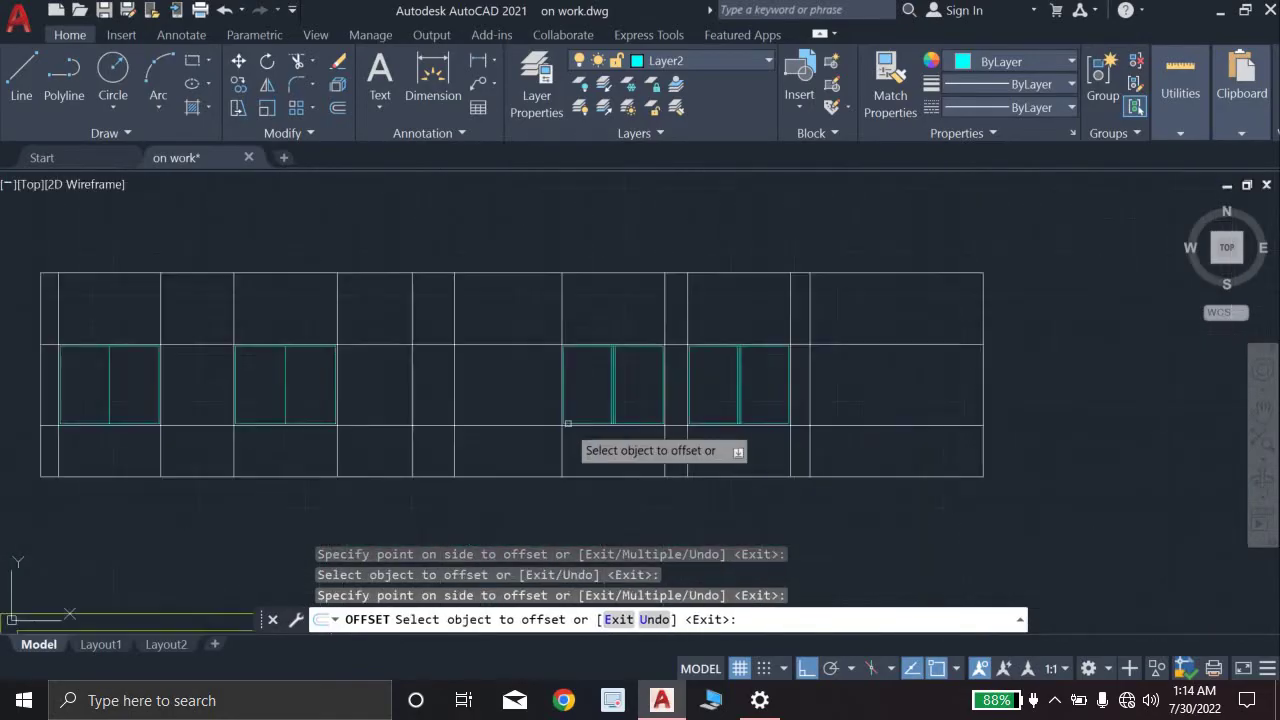
pyautogui.moveTo(567, 423); pyautogui.dragTo(803, 523, button='middle')
pyautogui.scroll(5, 550, 479)
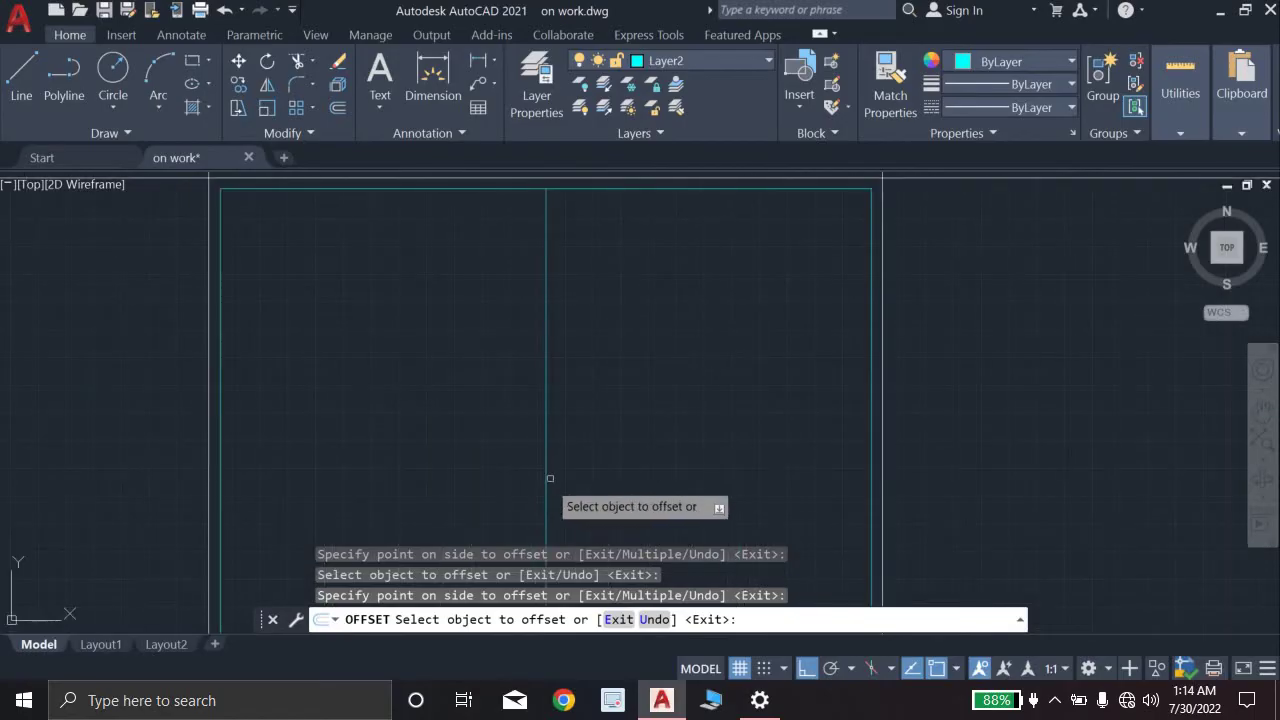
pyautogui.click(546, 480)
pyautogui.click(571, 480)
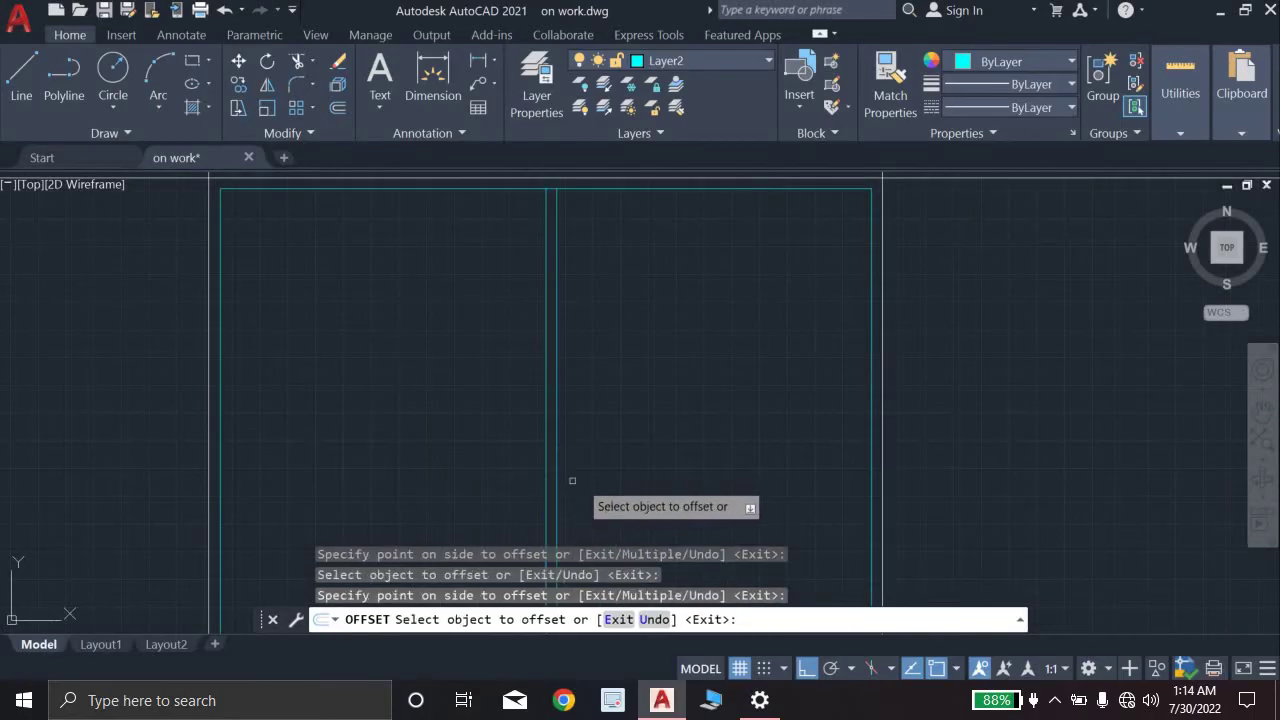
pyautogui.scroll(-8, 546, 481)
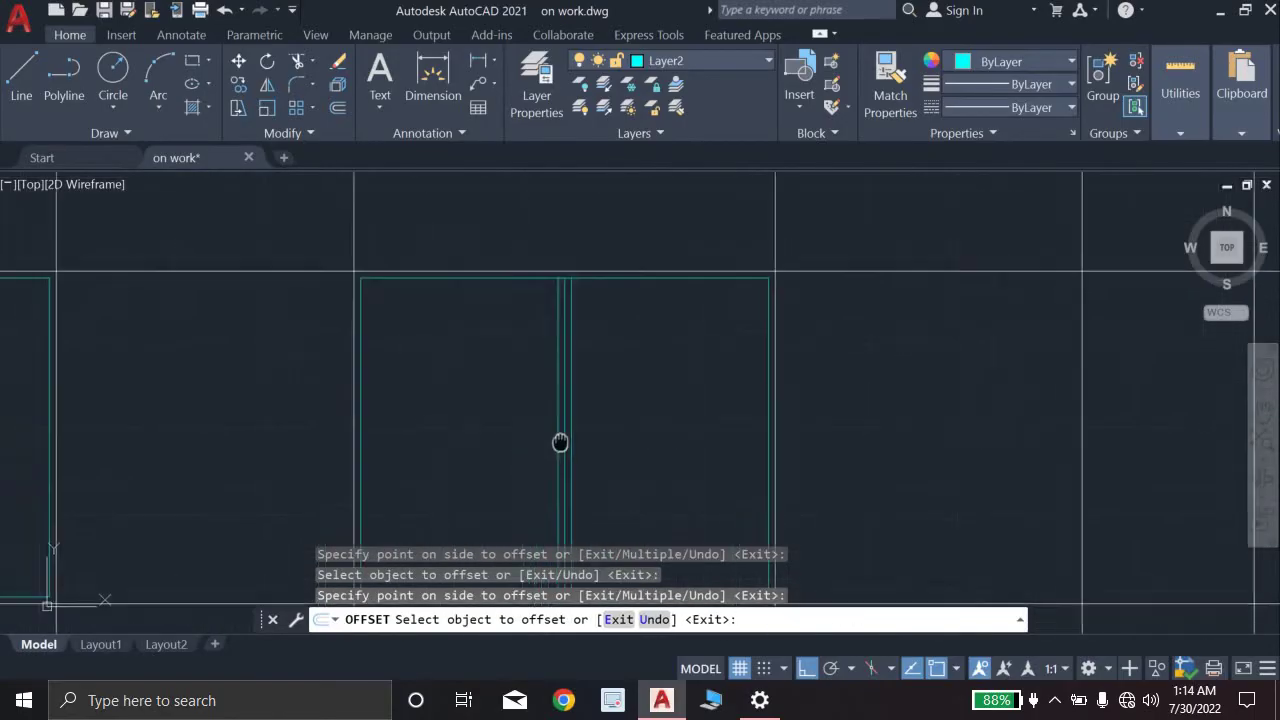
# Step: Offset the leftmost window's centre line 1" to each side
pyautogui.scroll(4, 537, 385)
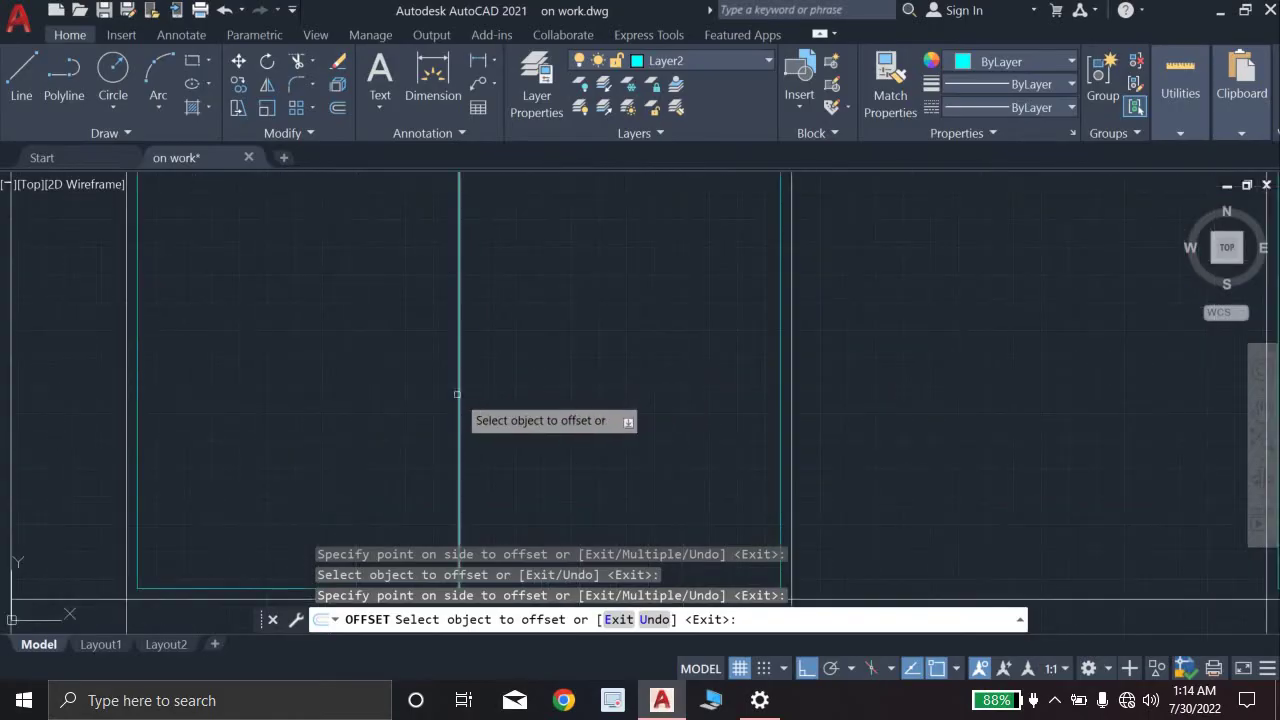
pyautogui.click(458, 396)
pyautogui.click(476, 408)
pyautogui.click(454, 415)
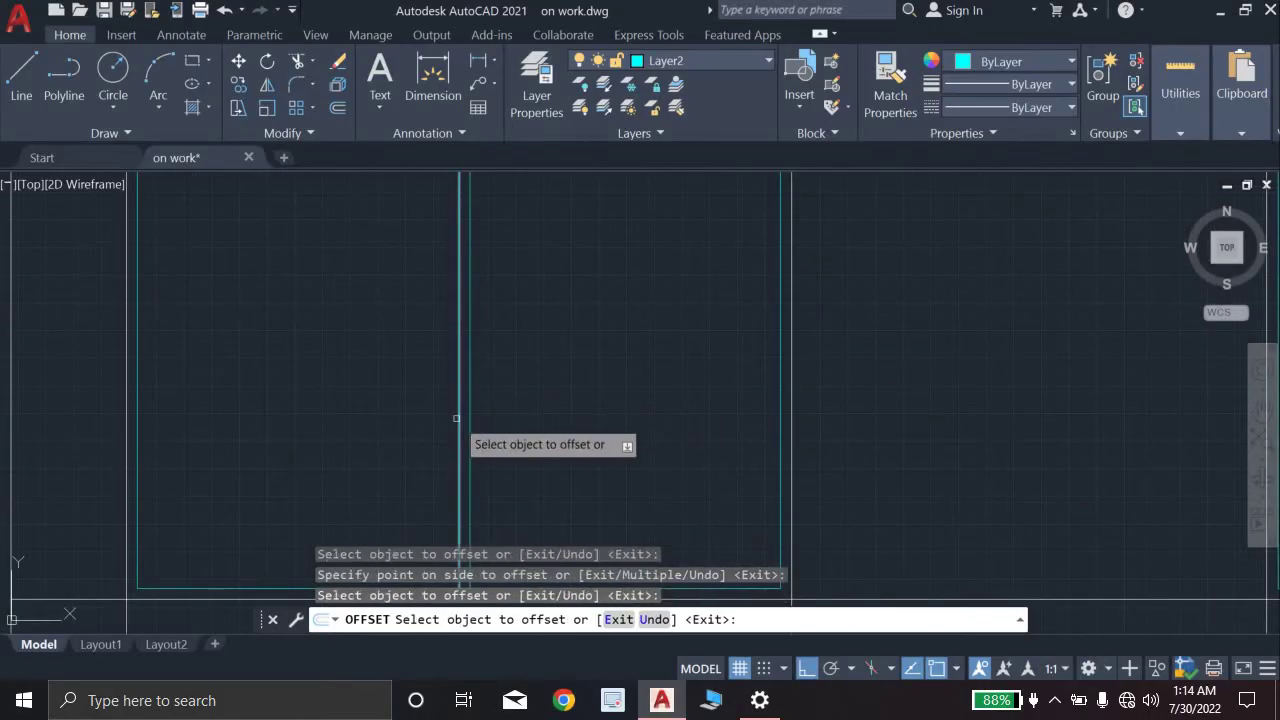
pyautogui.click(459, 418)
pyautogui.click(432, 424)
pyautogui.scroll(-4, 500, 410)
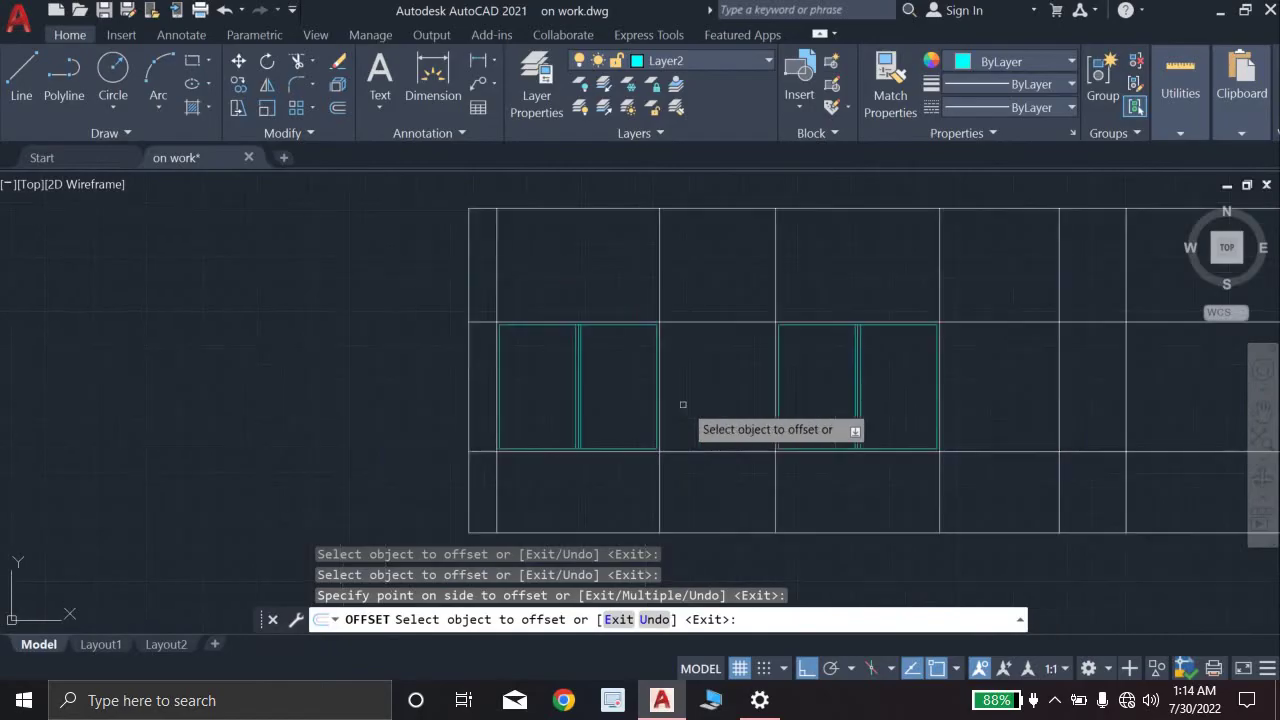
# Step: Examine the elevation's four divided windows together with the floor plan below, and end the Offset command
pyautogui.scroll(-4, 795, 410)
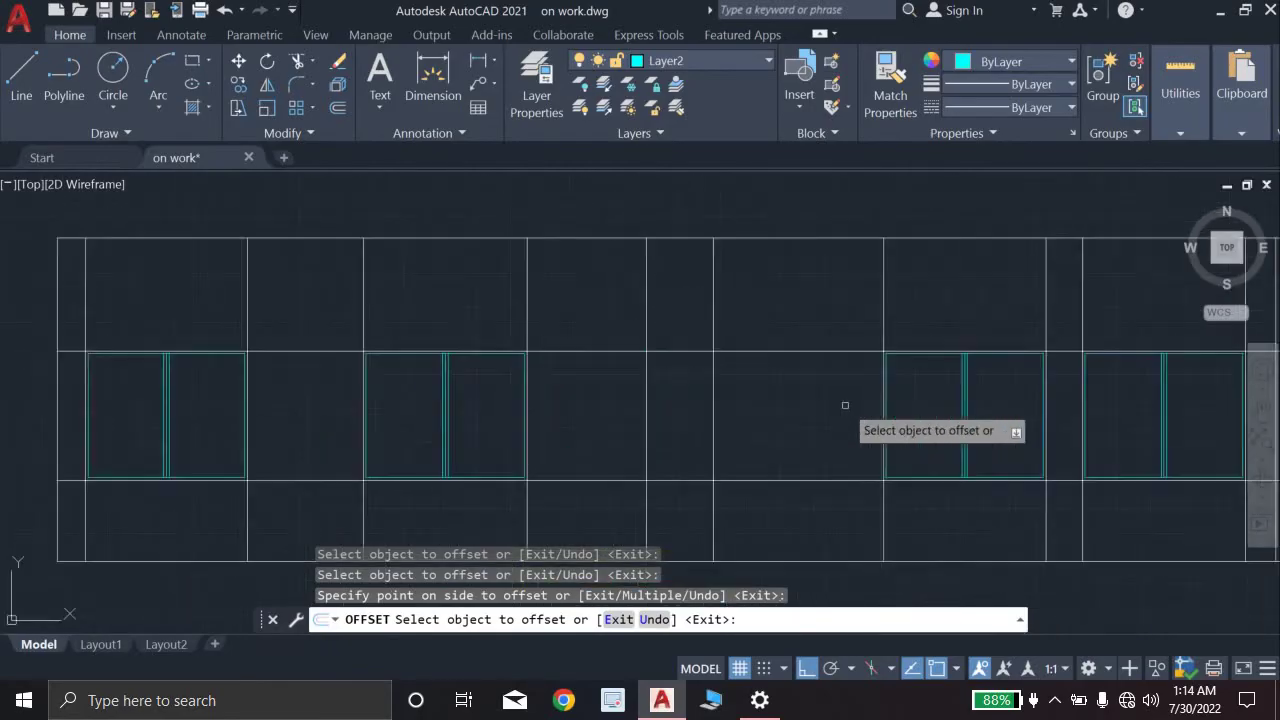
pyautogui.scroll(-4, 794, 368)
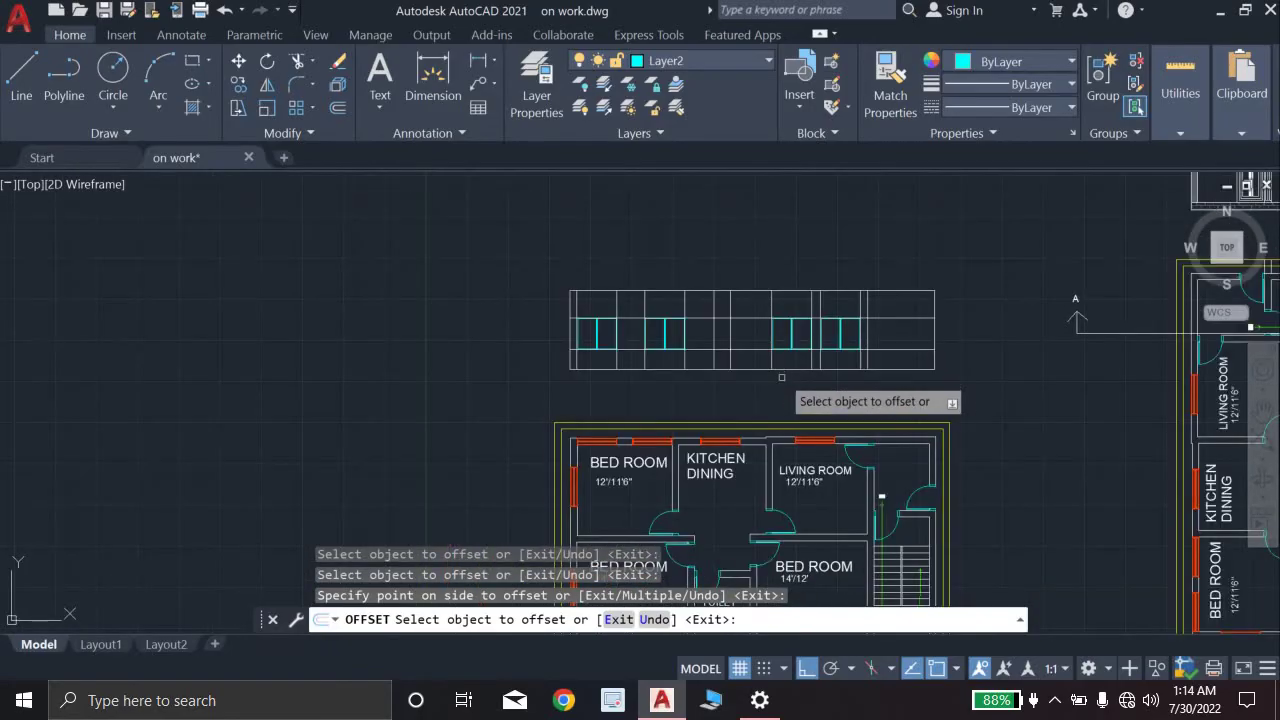
pyautogui.scroll(6, 795, 375)
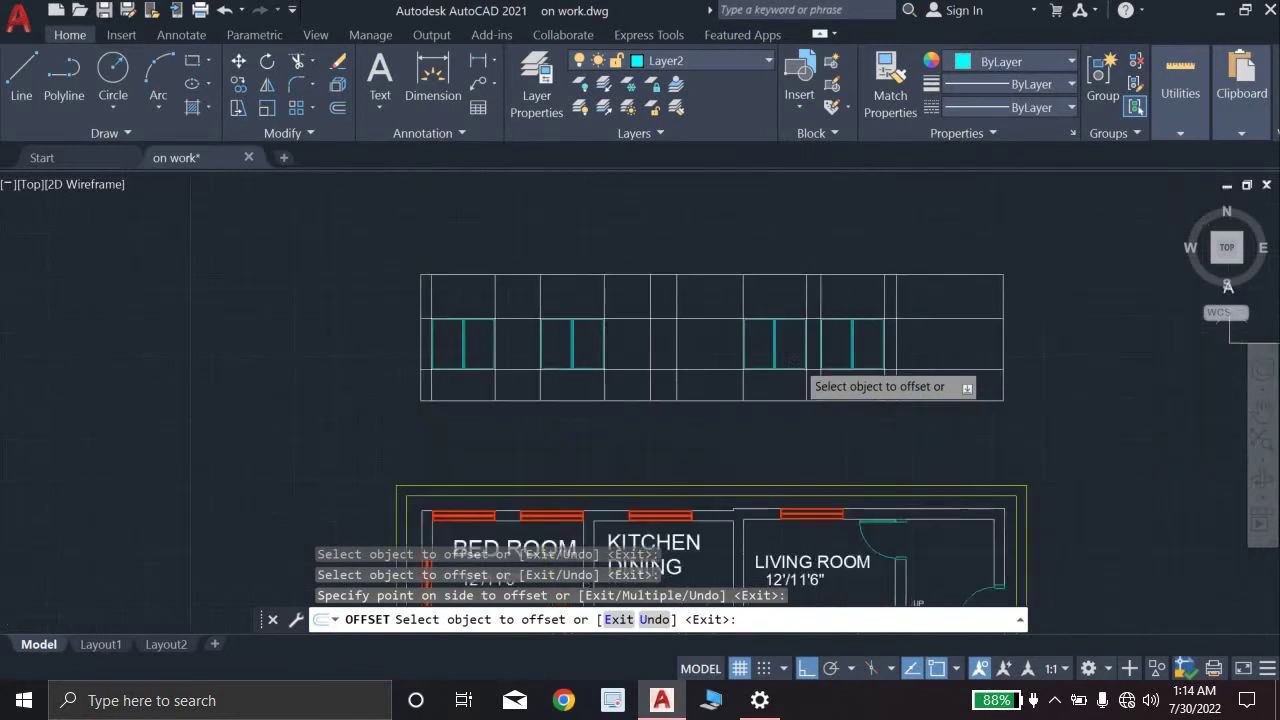
pyautogui.scroll(-4, 796, 361)
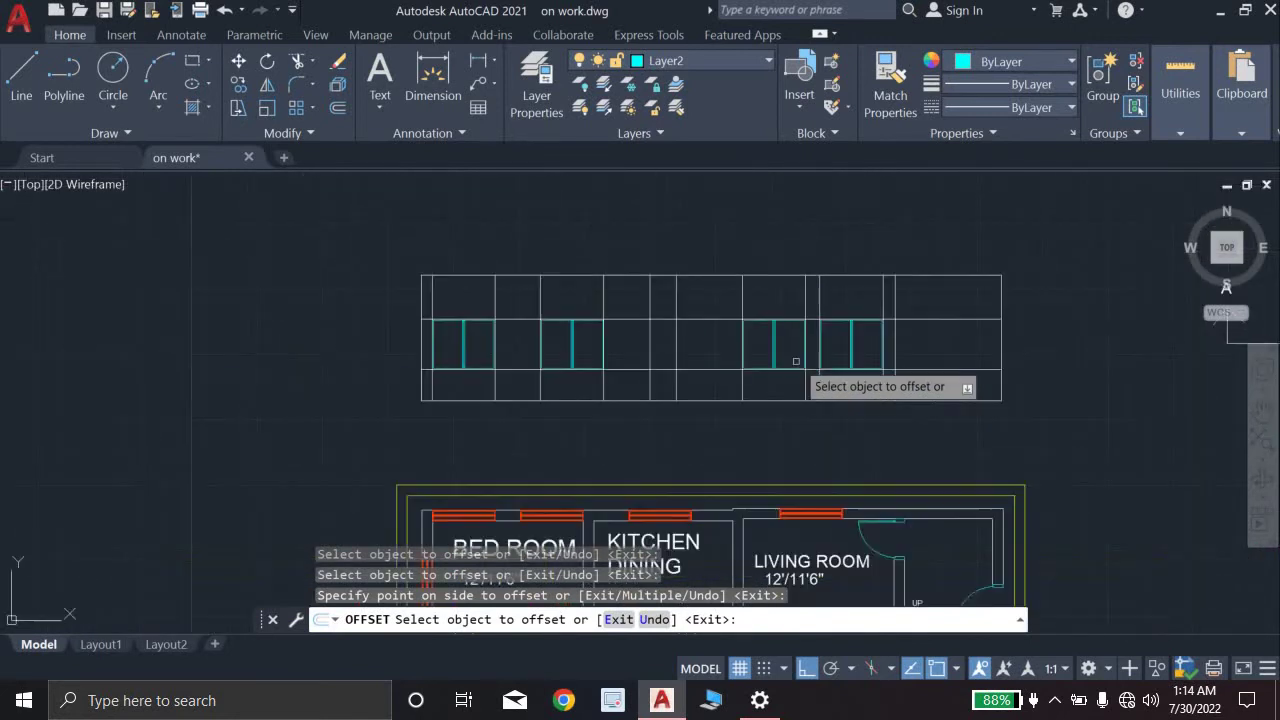
pyautogui.scroll(-5, 796, 361)
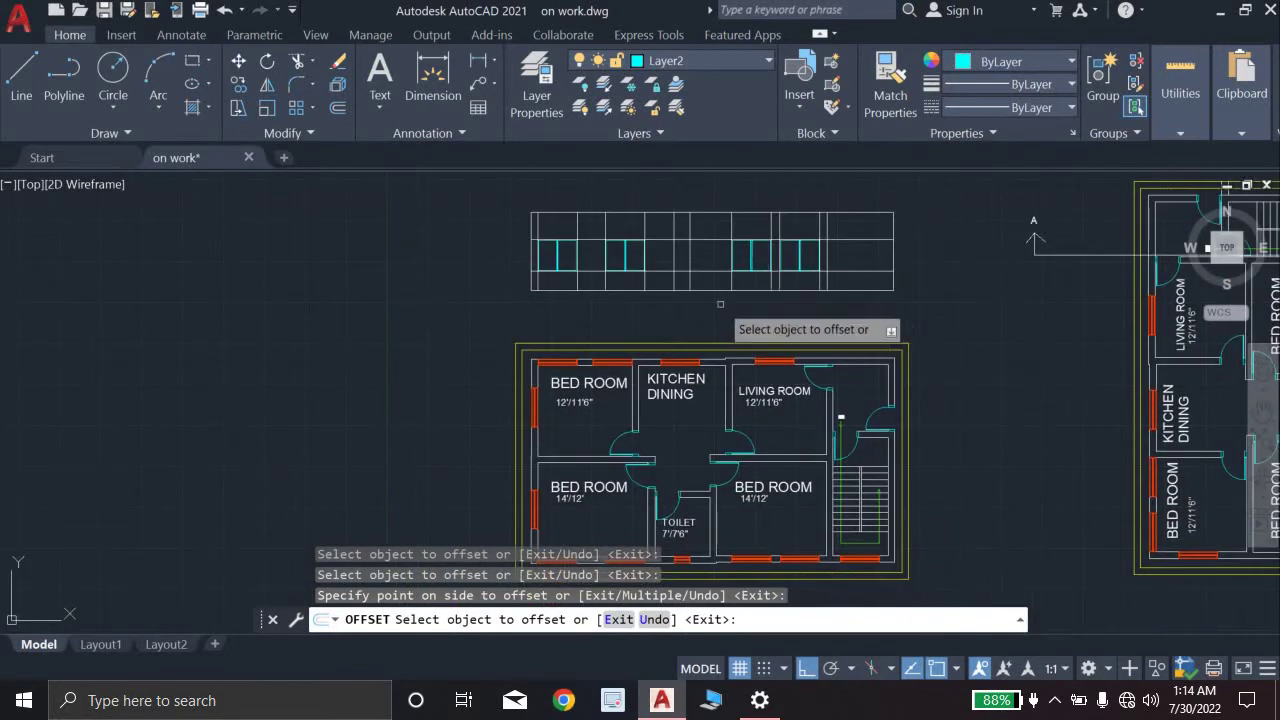
pyautogui.moveTo(735, 320); pyautogui.dragTo(707, 411, button='middle')
pyautogui.scroll(4, 737, 364)
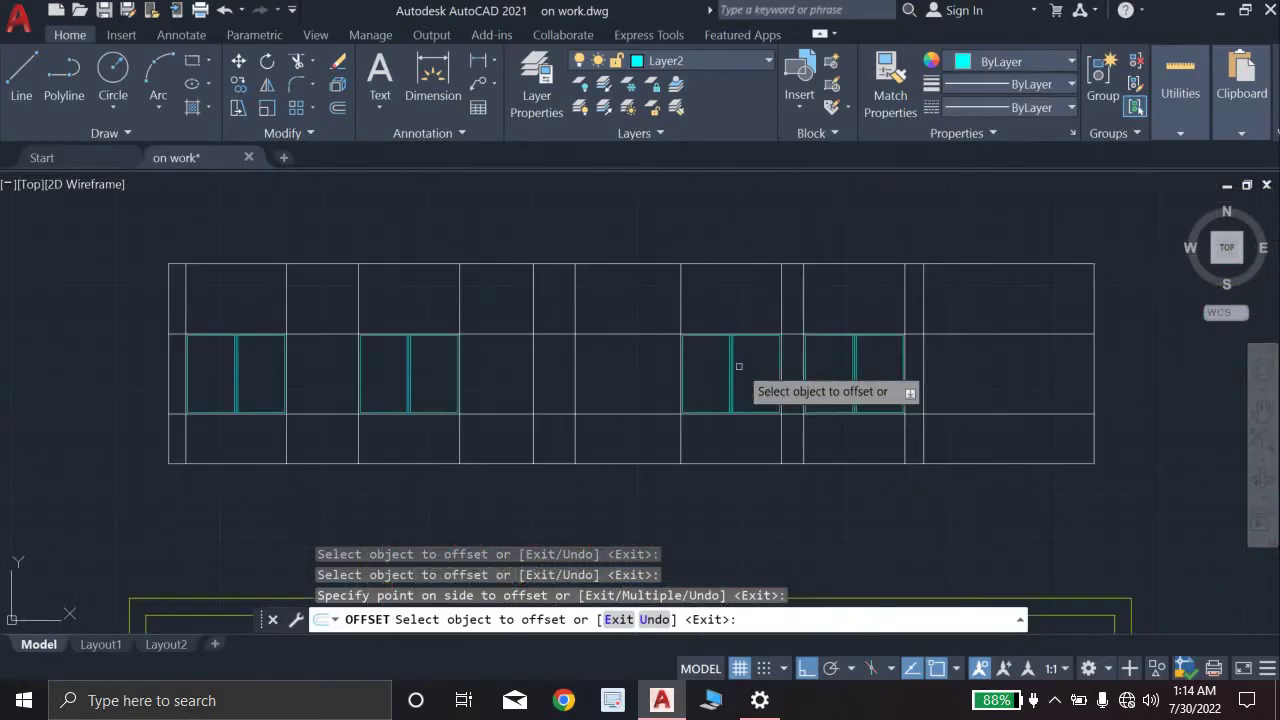
pyautogui.moveTo(637, 365); pyautogui.dragTo(665, 412, button='middle')
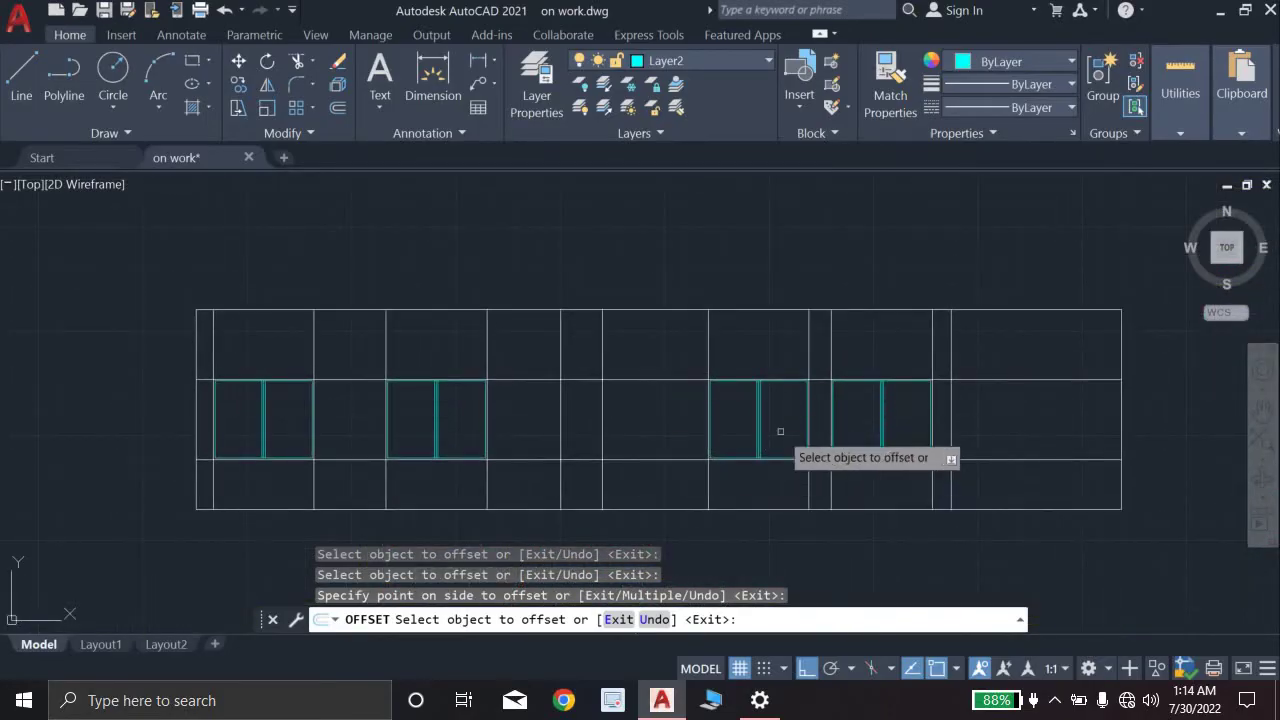
pyautogui.press('Escape')
pyautogui.scroll(2, 688, 426)
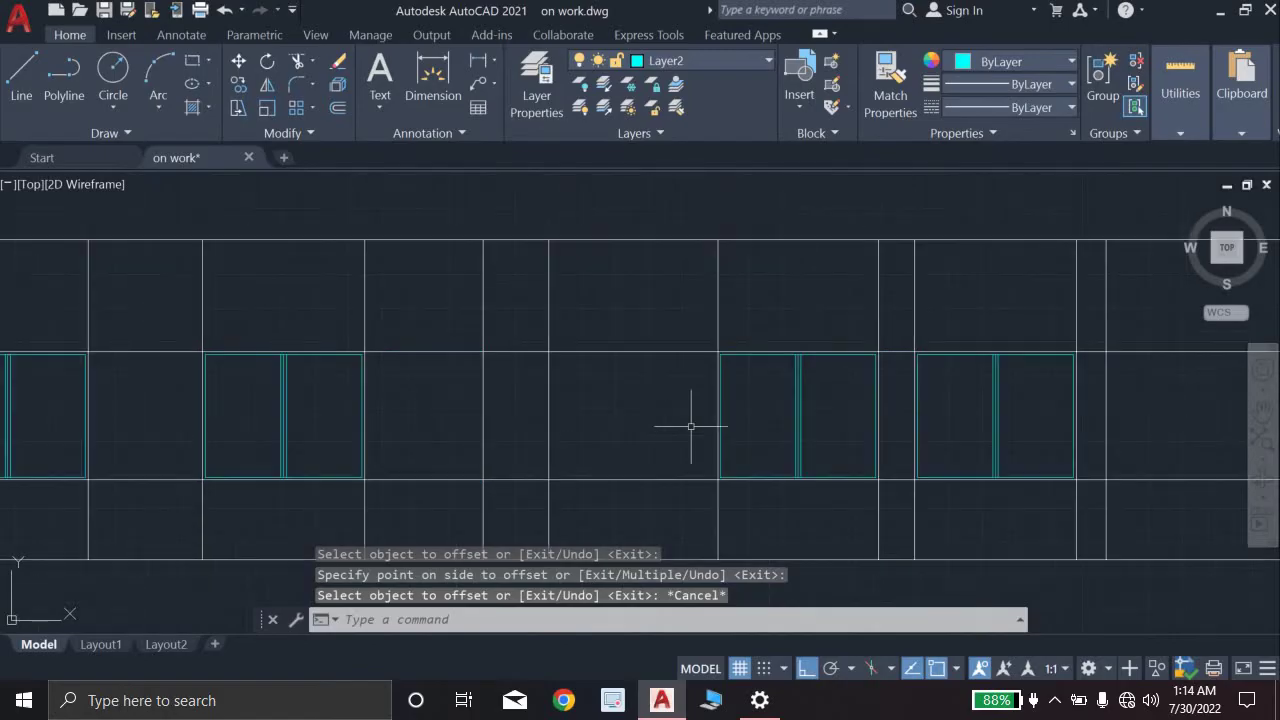
pyautogui.scroll(-2, 690, 426)
pyautogui.scroll(2, 690, 426)
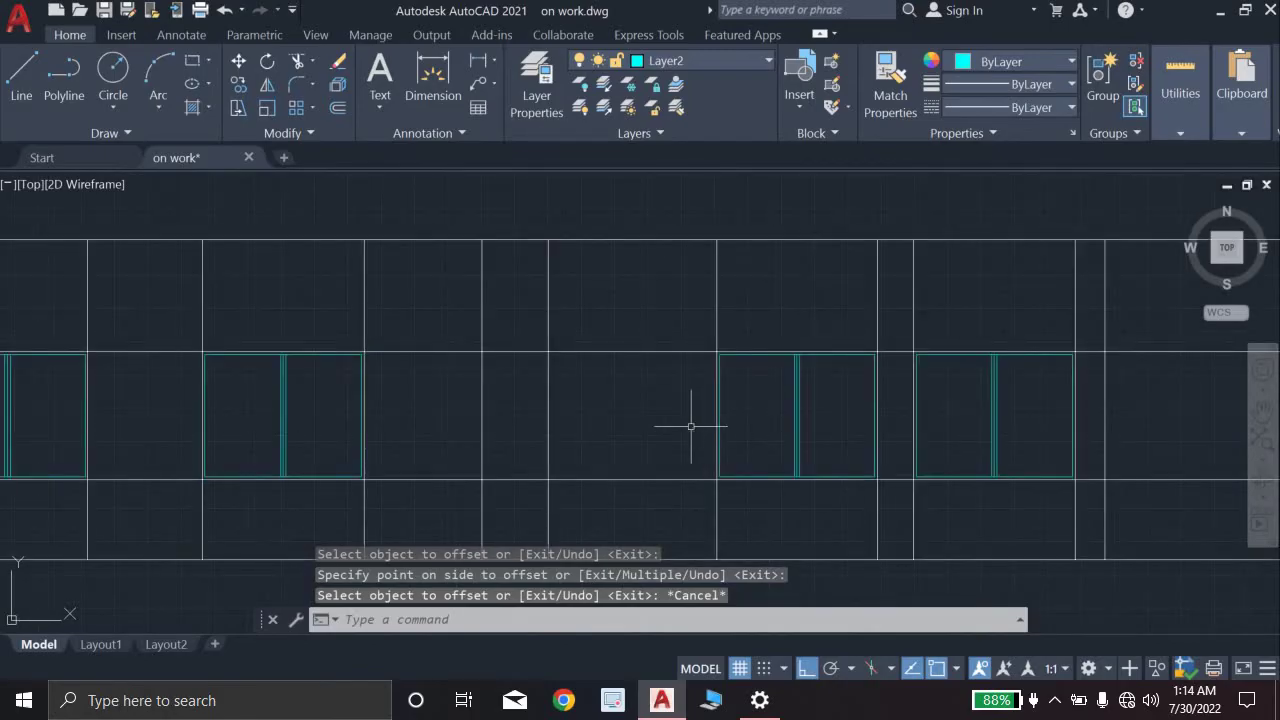
# Step: Start a hatch of type Gradient with Blue as the first colour and 39,118,187 as the second colour
pyautogui.write('HATCH')
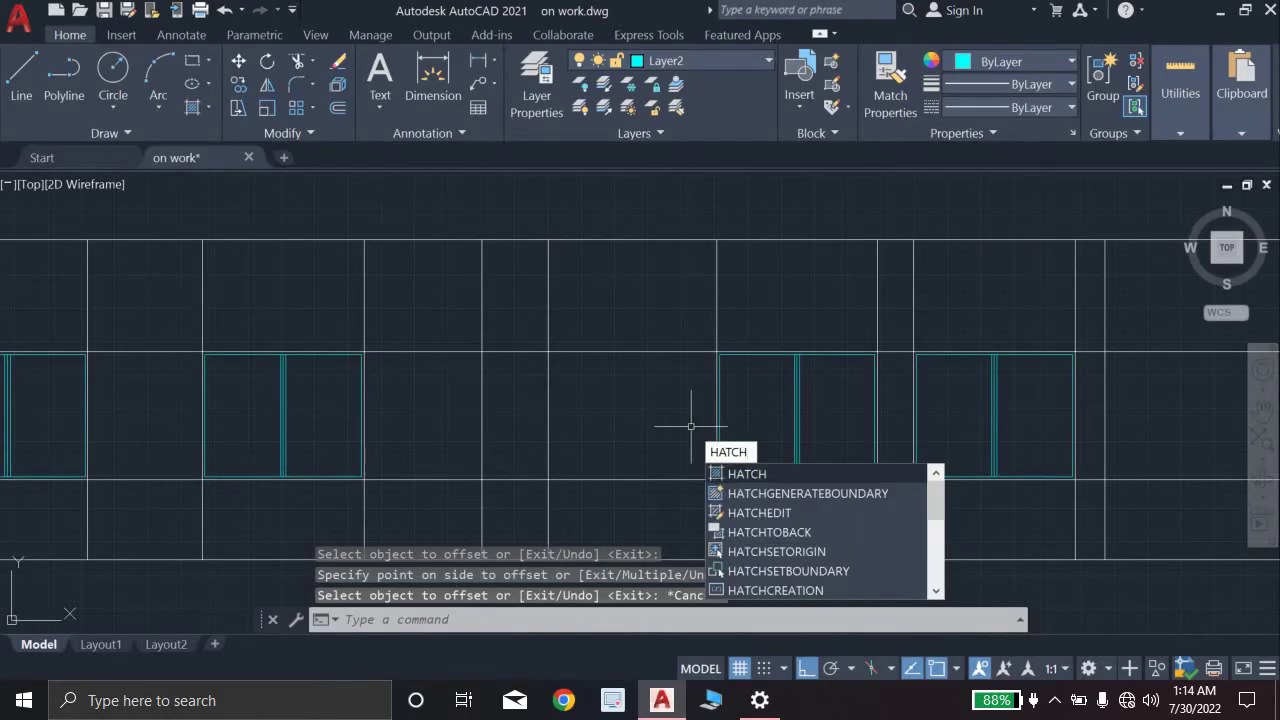
pyautogui.press('Return')
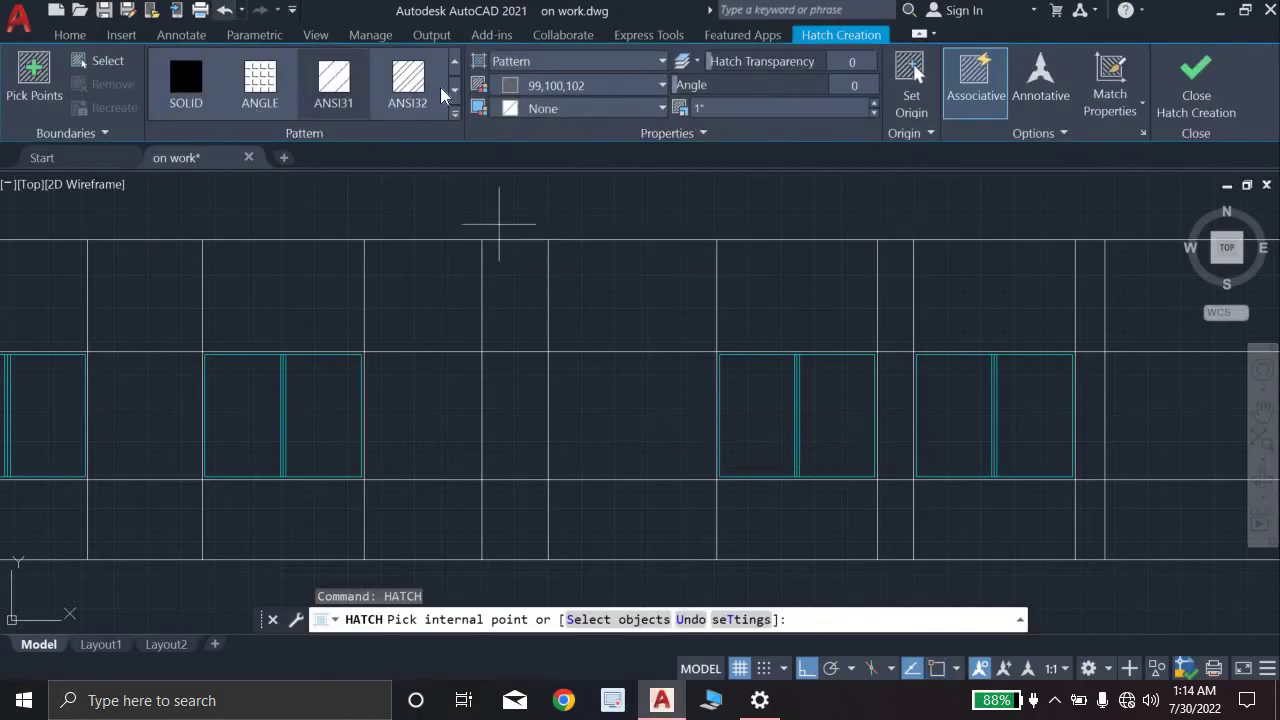
pyautogui.click(561, 62)
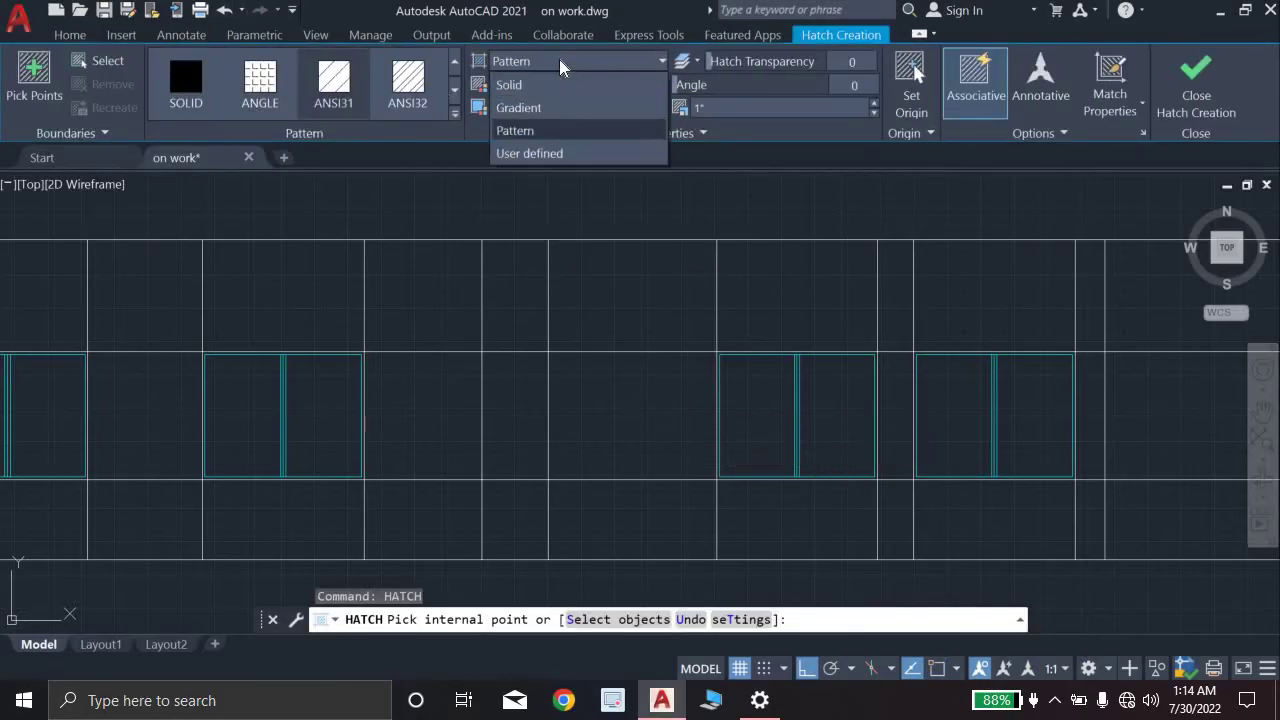
pyautogui.click(536, 109)
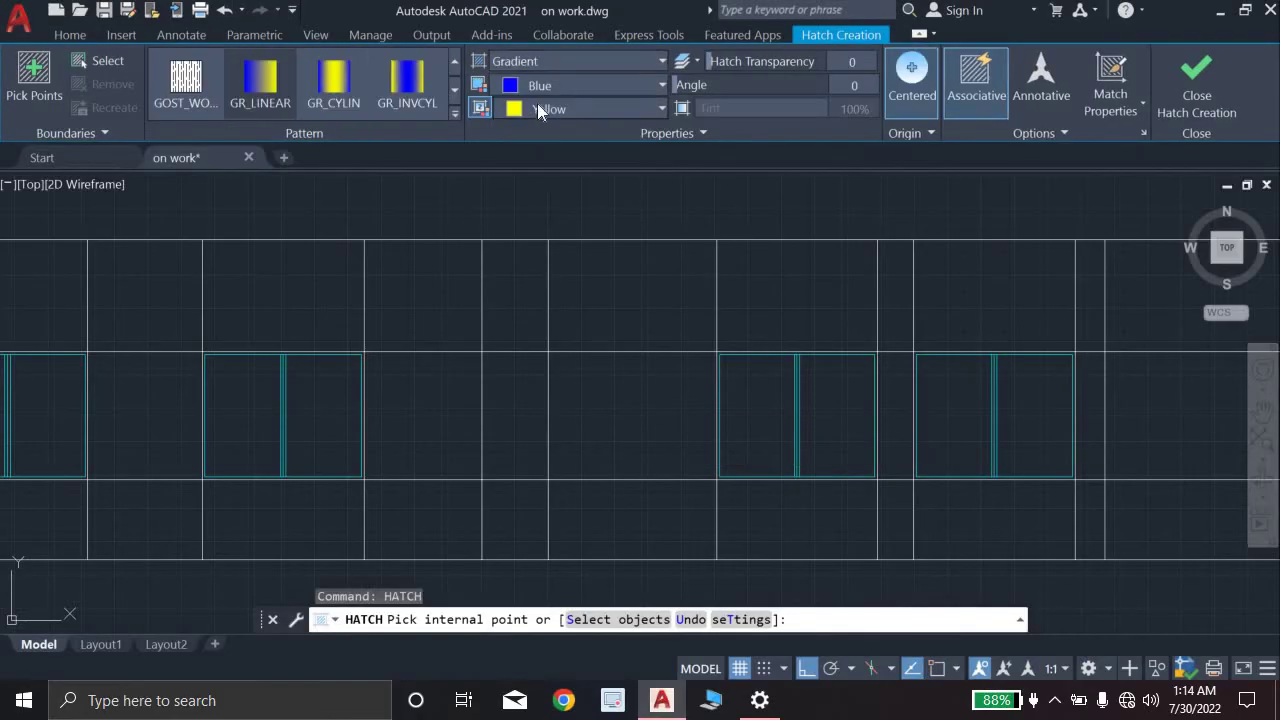
pyautogui.click(542, 86)
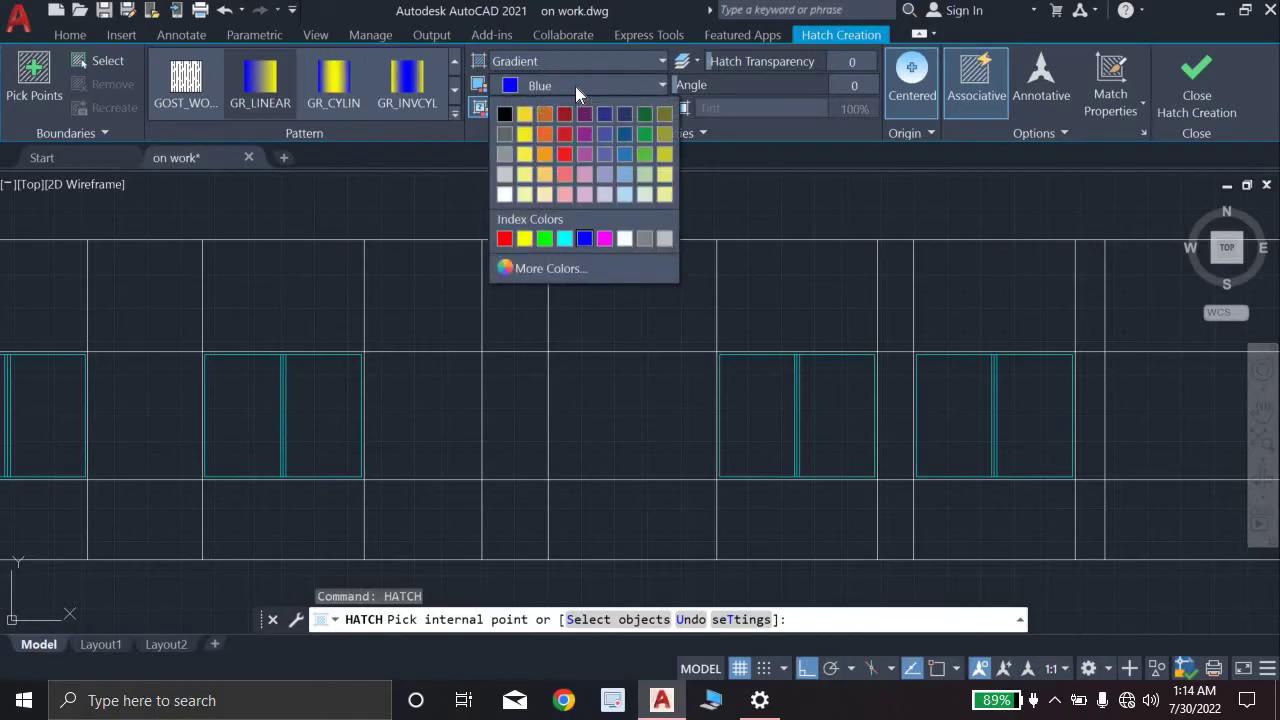
pyautogui.click(575, 86)
pyautogui.click(573, 105)
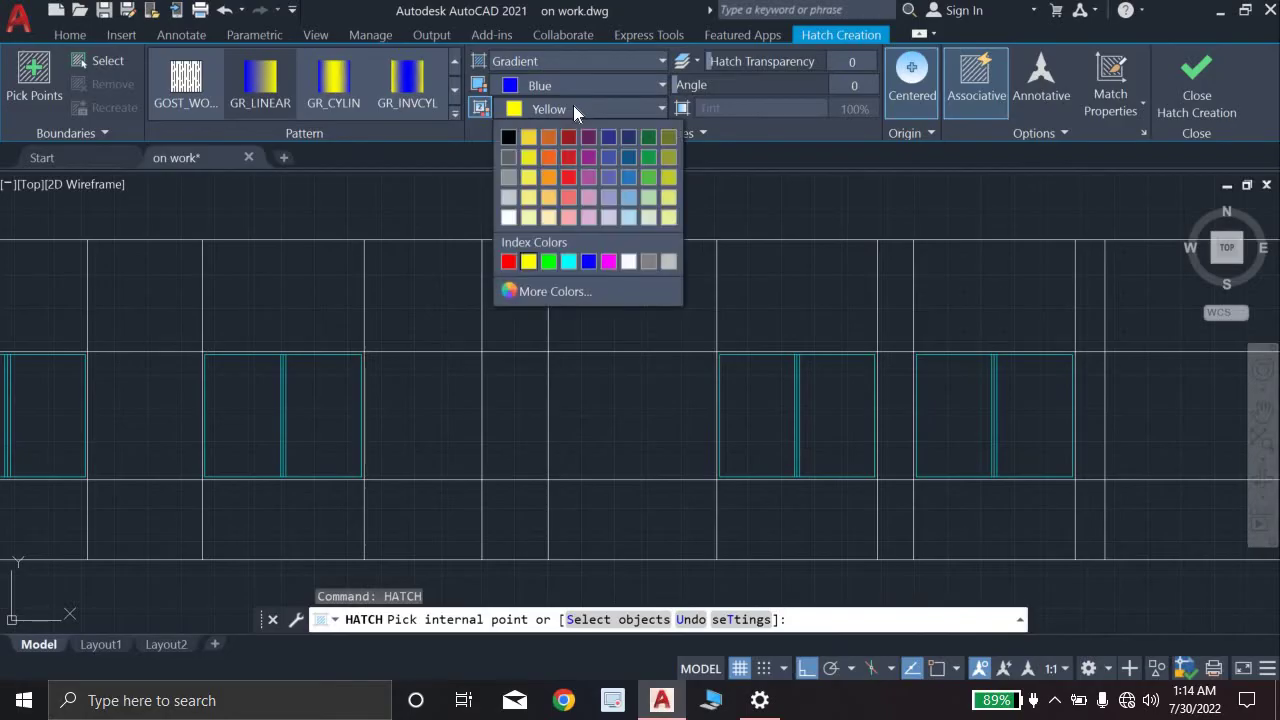
pyautogui.click(505, 85)
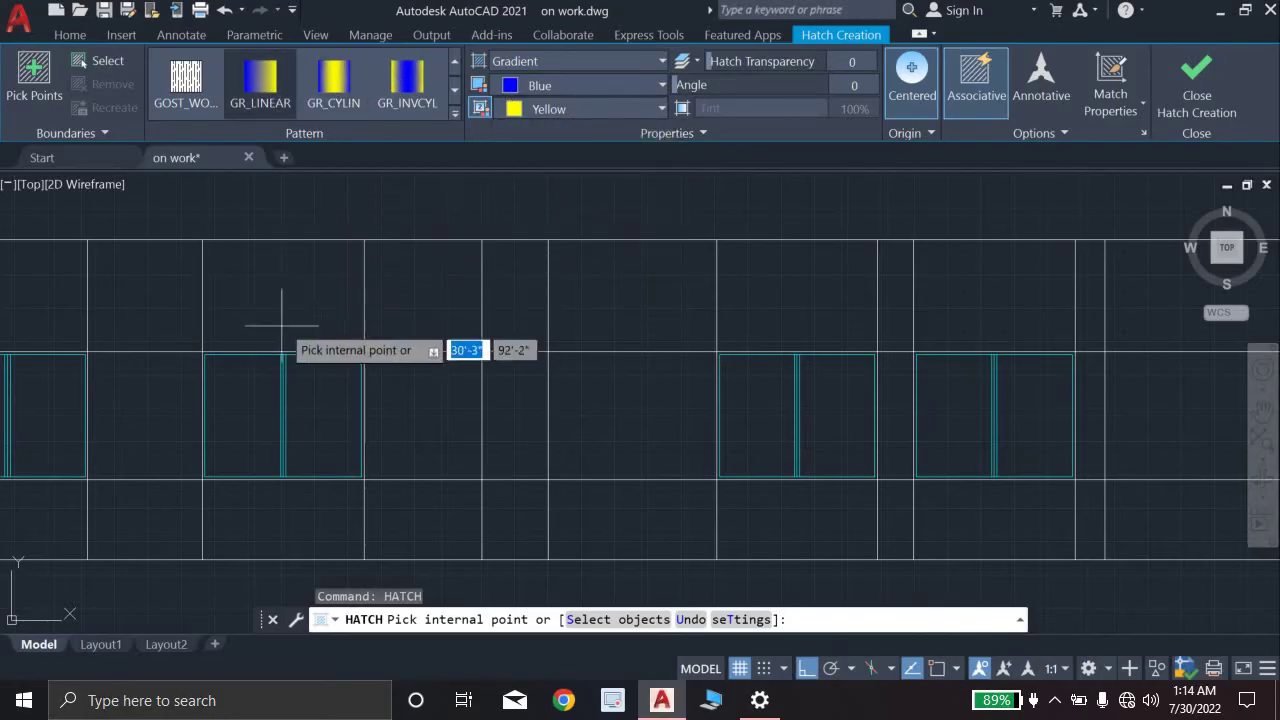
pyautogui.scroll(-3, 245, 413)
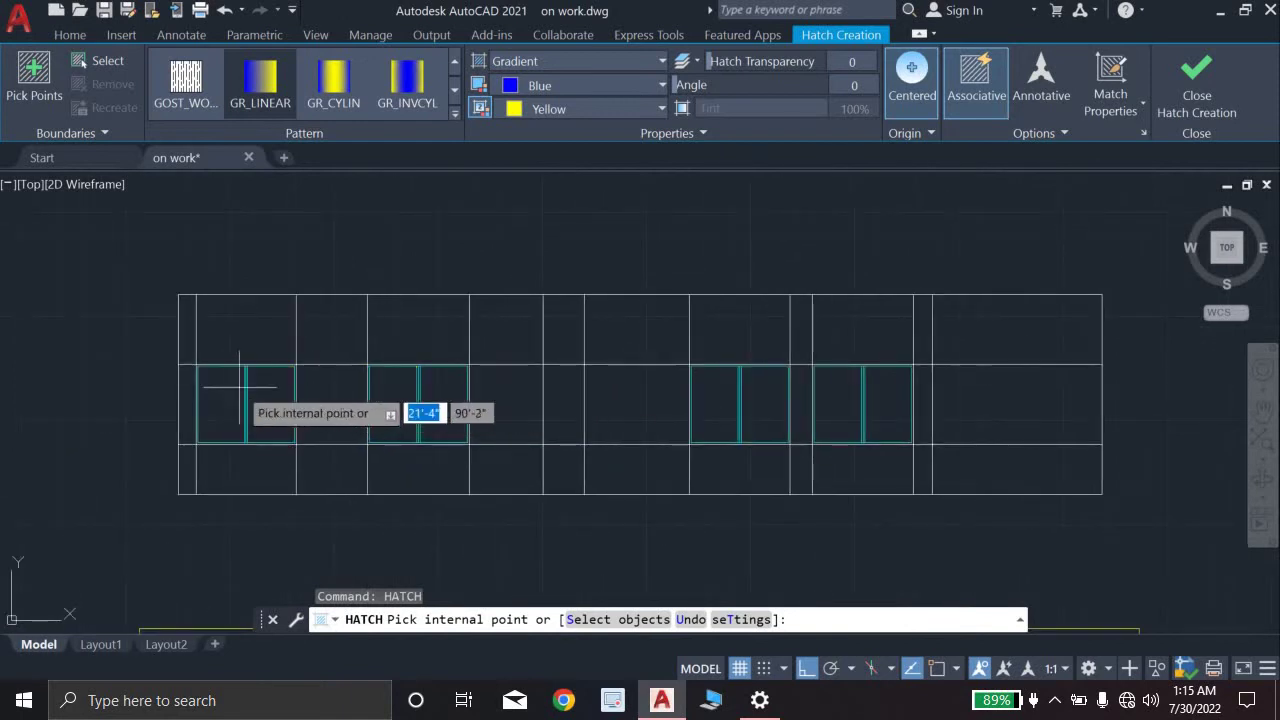
pyautogui.scroll(2, 234, 406)
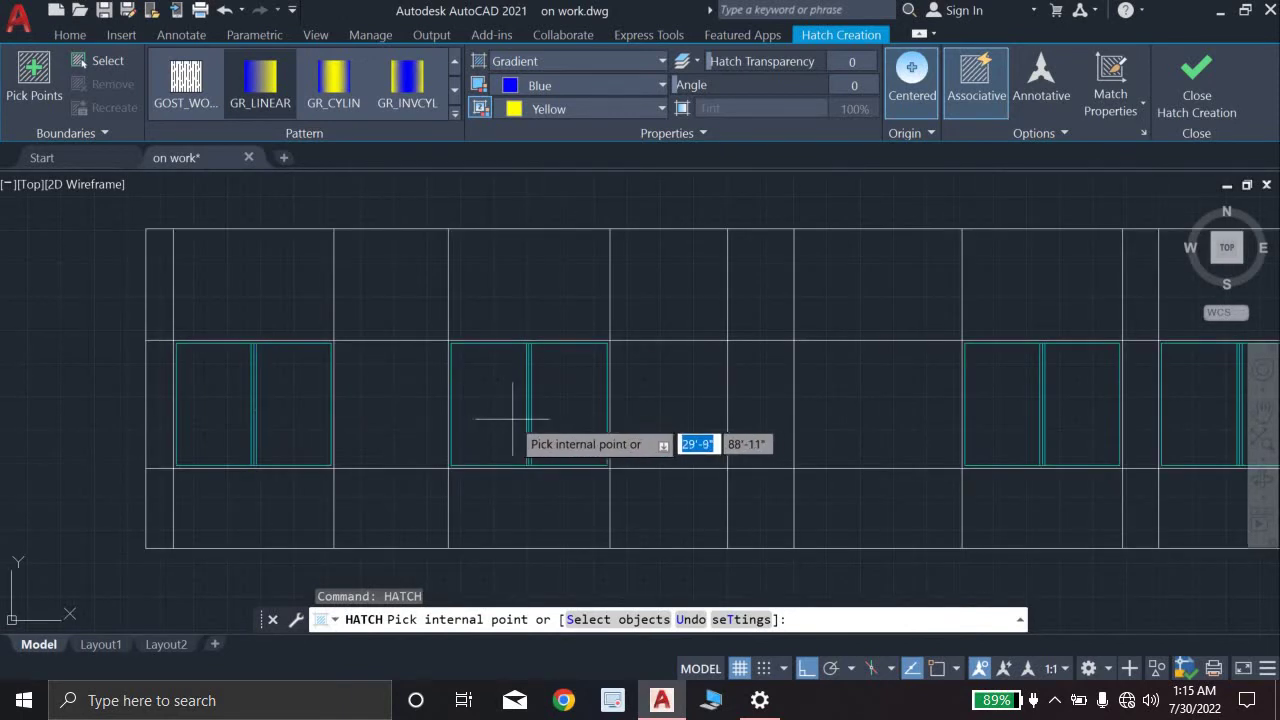
pyautogui.click(603, 109)
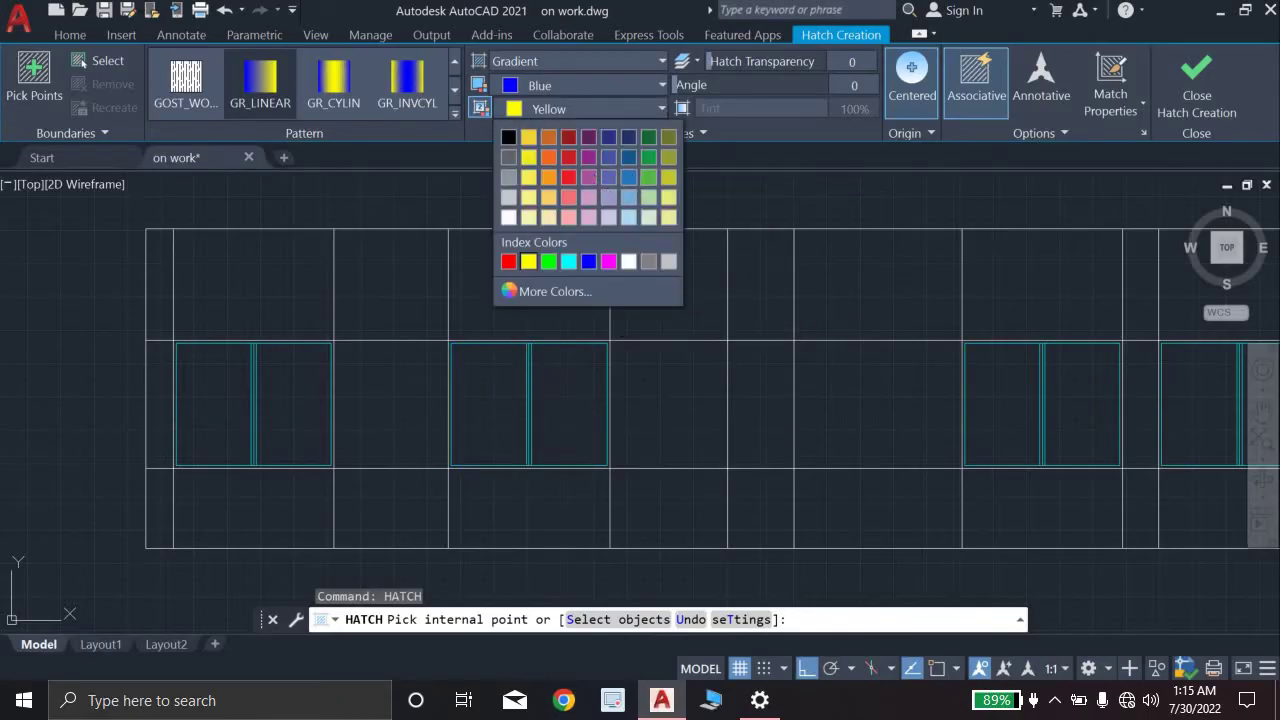
pyautogui.click(632, 177)
# Step: Apply the gradient hatch to both panes of the two leftmost windows in the elevation
pyautogui.click(215, 425)
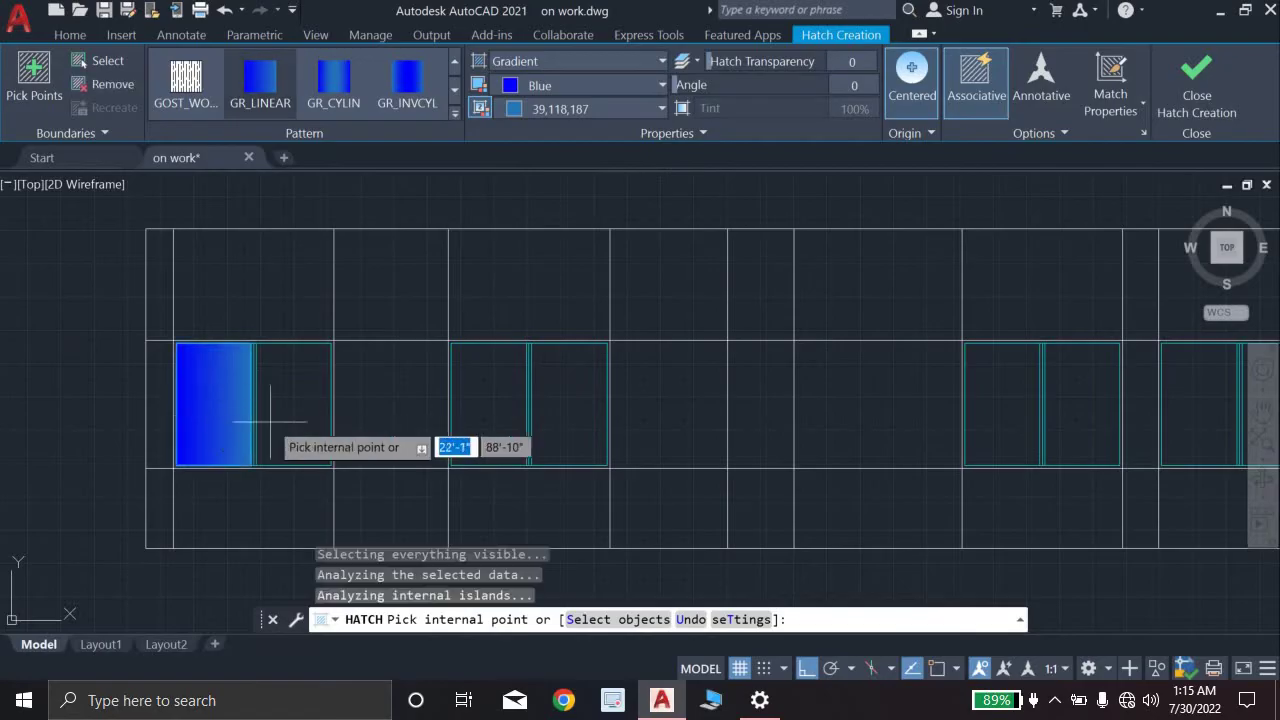
pyautogui.click(295, 430)
pyautogui.click(468, 424)
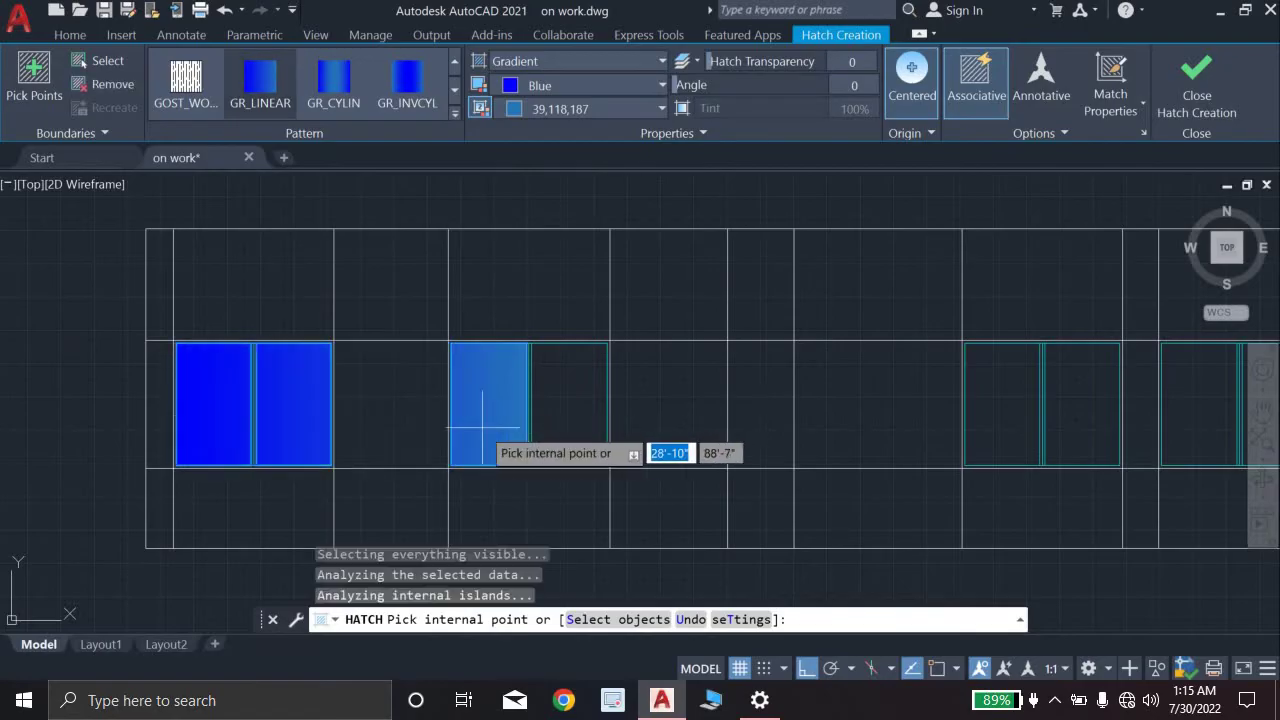
pyautogui.click(560, 425)
# Step: Fill both panes of the two rightmost windows with the same gradient and end the Hatch command
pyautogui.scroll(-5, 702, 424)
pyautogui.moveTo(580, 429); pyautogui.dragTo(443, 417, button='middle')
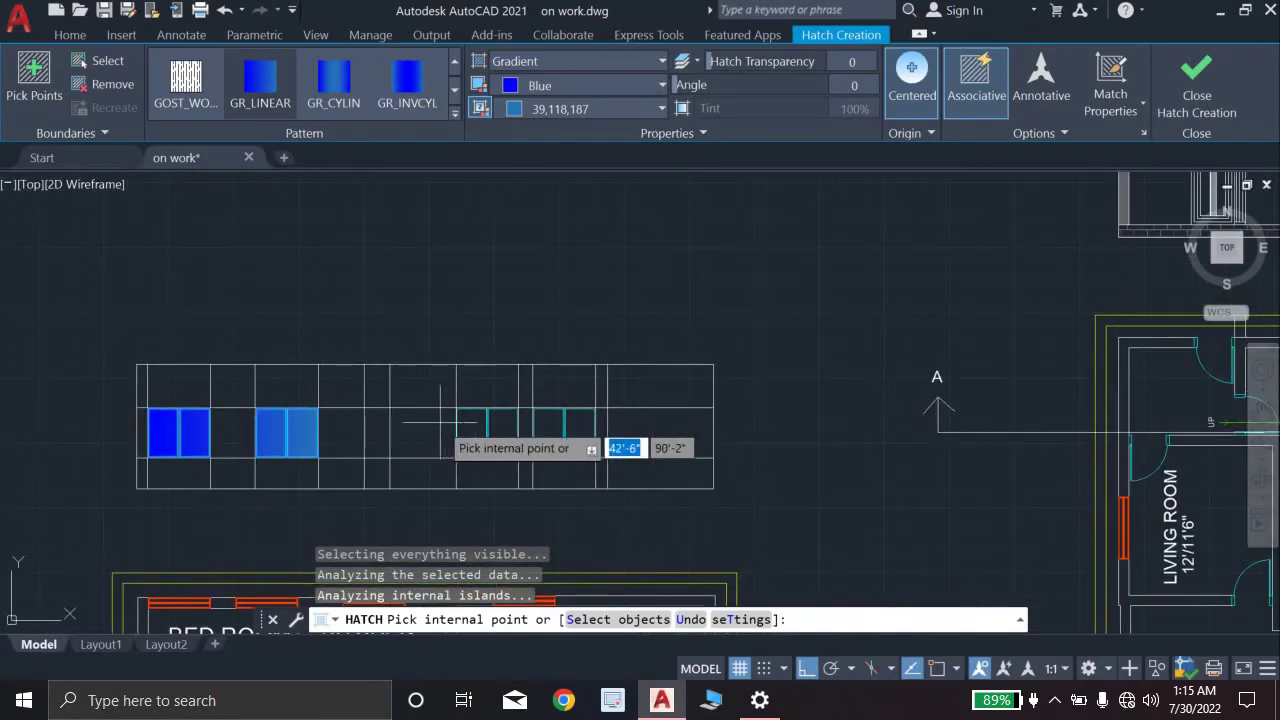
pyautogui.click(497, 425)
pyautogui.scroll(4, 487, 428)
pyautogui.click(440, 430)
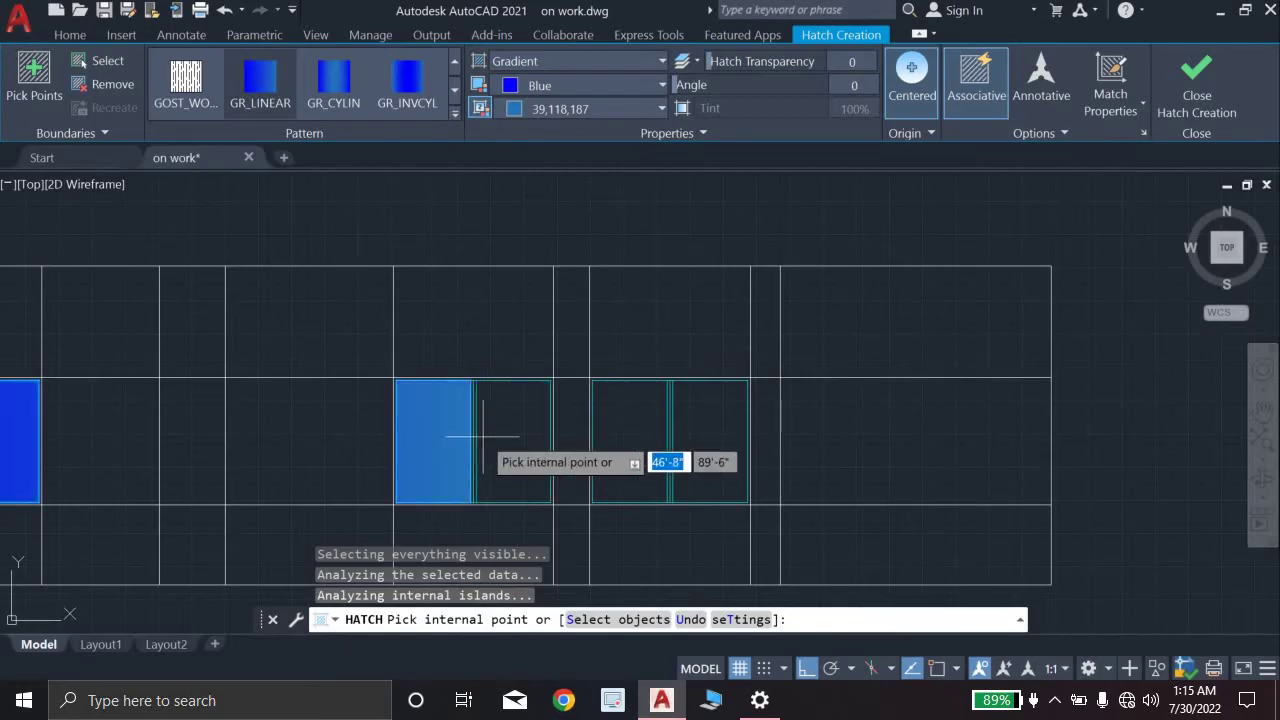
pyautogui.click(485, 430)
pyautogui.click(630, 440)
pyautogui.click(680, 434)
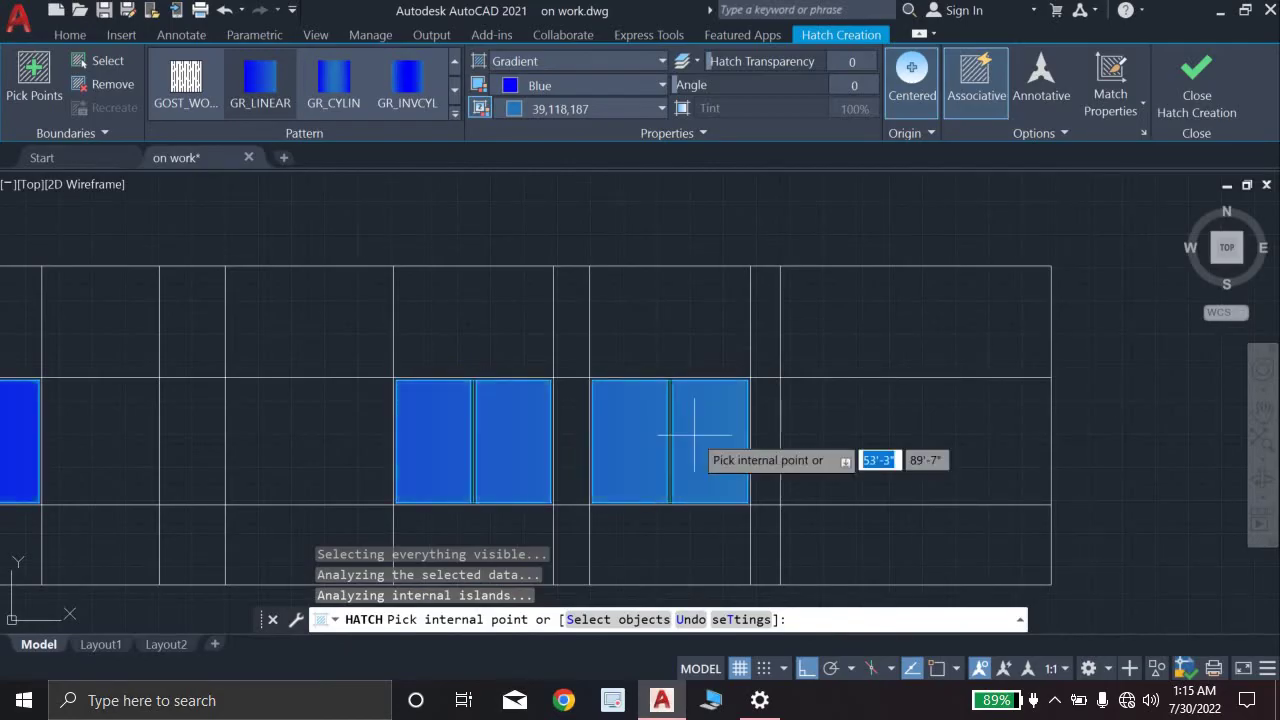
pyautogui.press('Escape')
# Step: Examine the gradient-filled windows closely, including their frames and centre divisions
pyautogui.scroll(-4, 654, 363)
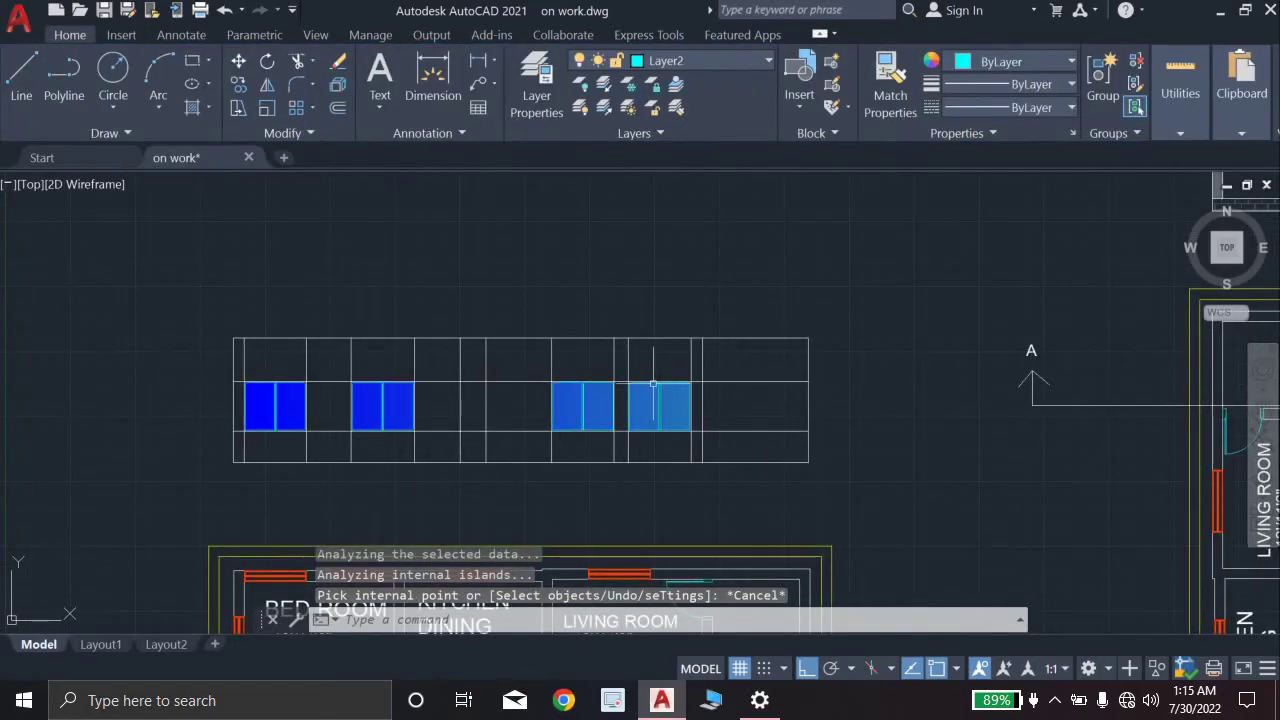
pyautogui.scroll(5, 586, 391)
pyautogui.moveTo(472, 400); pyautogui.dragTo(492, 401, button='middle')
pyautogui.scroll(6, 491, 345)
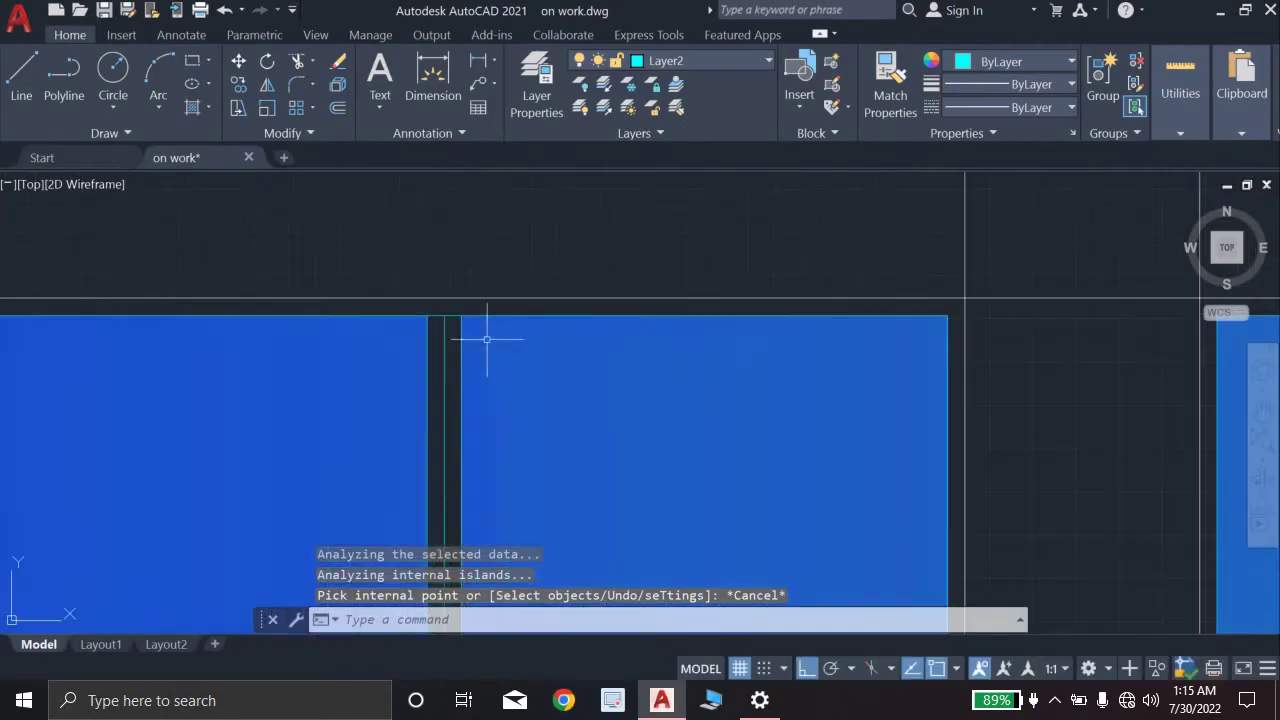
pyautogui.scroll(-5, 452, 341)
pyautogui.moveTo(463, 357); pyautogui.dragTo(591, 334, button='middle')
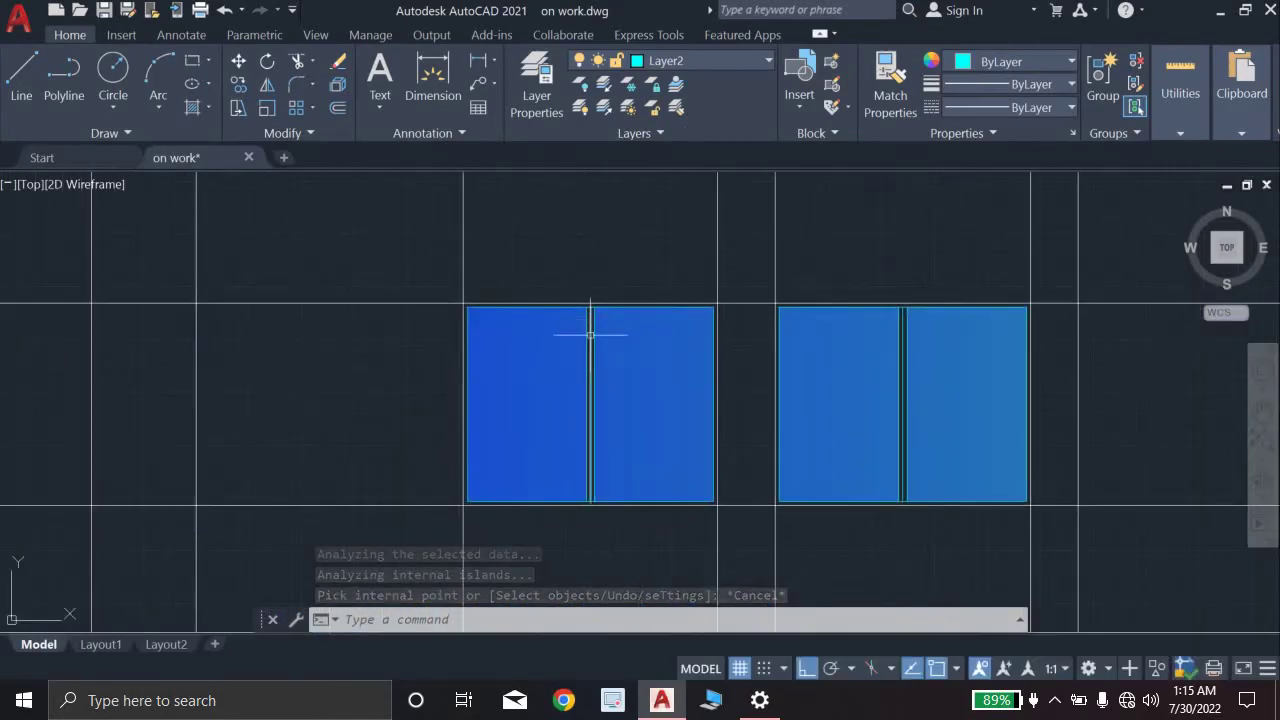
pyautogui.scroll(-5, 580, 340)
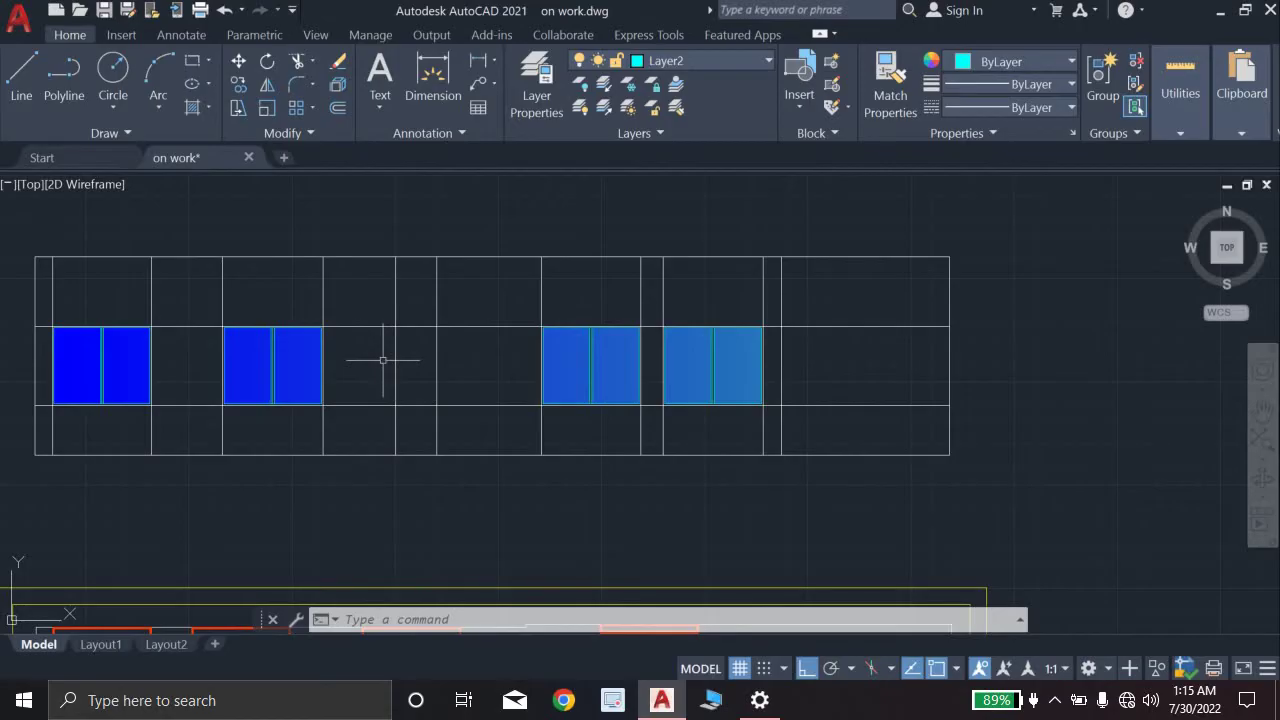
# Step: Hatch the leftmost window's outer frame with a Solid fill in colour 99,100,102, and try to include its centre division
pyautogui.press('Return')
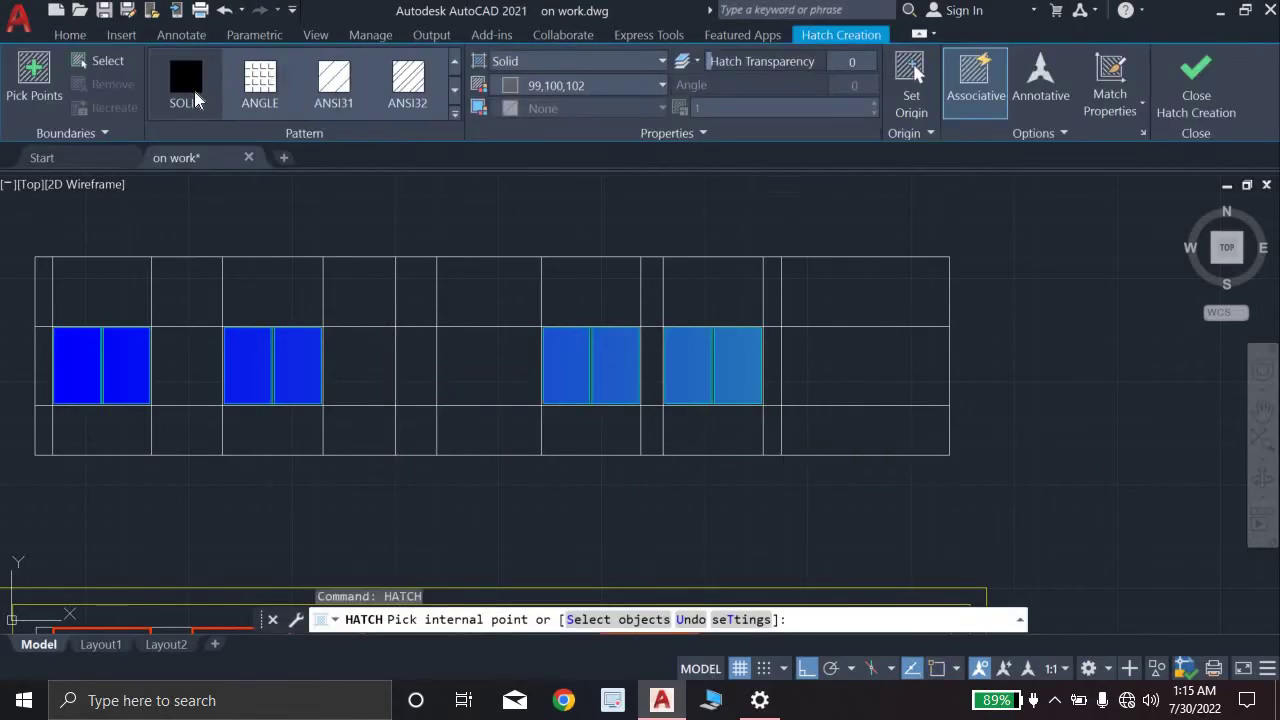
pyautogui.click(620, 66)
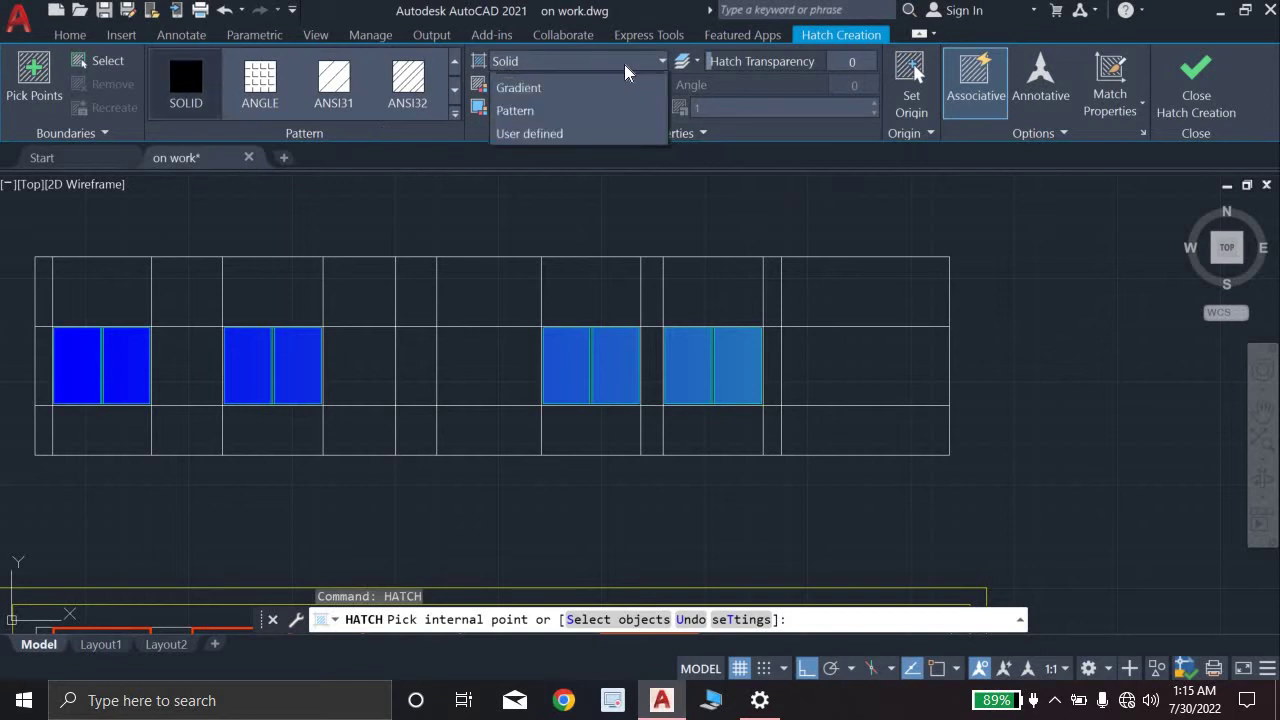
pyautogui.click(592, 87)
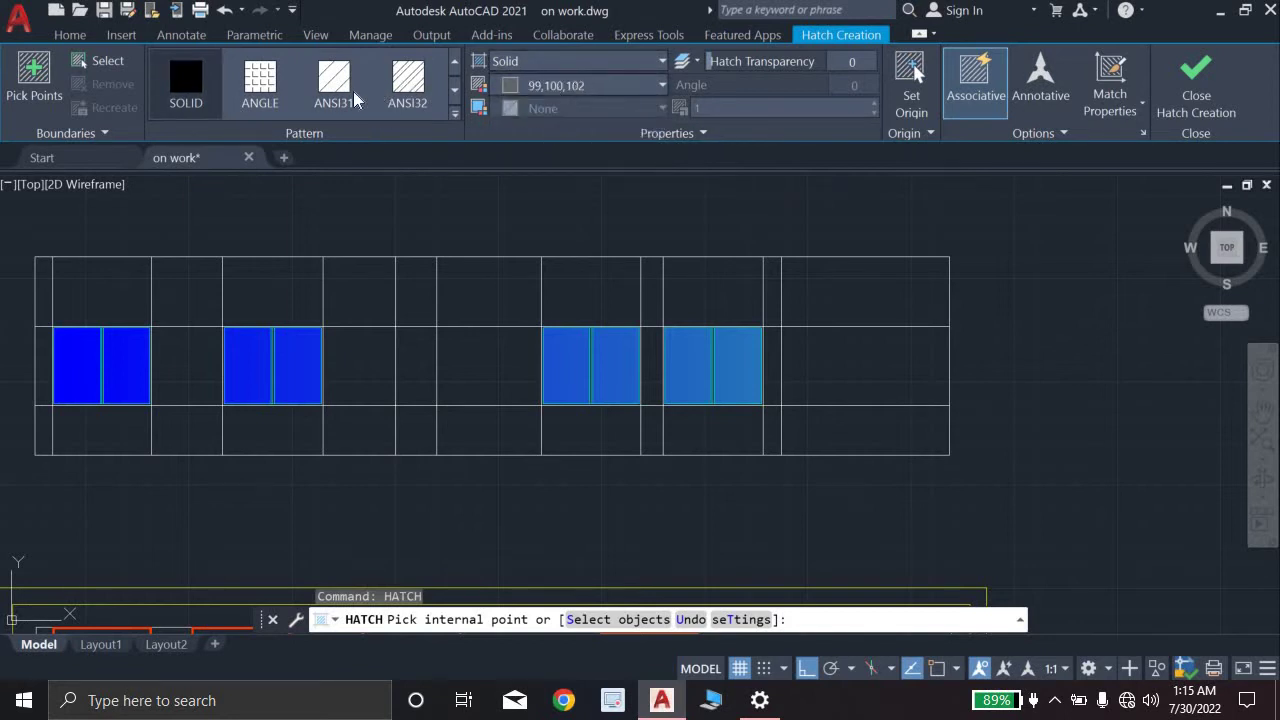
pyautogui.click(610, 87)
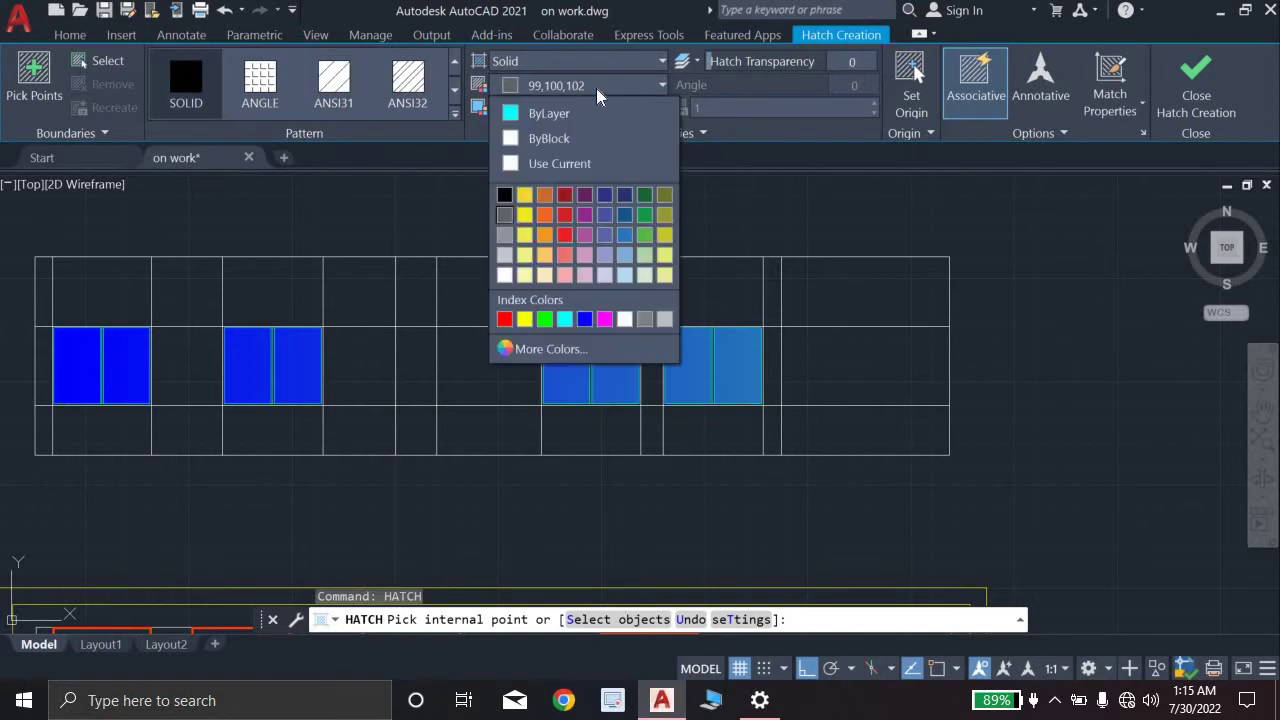
pyautogui.click(504, 214)
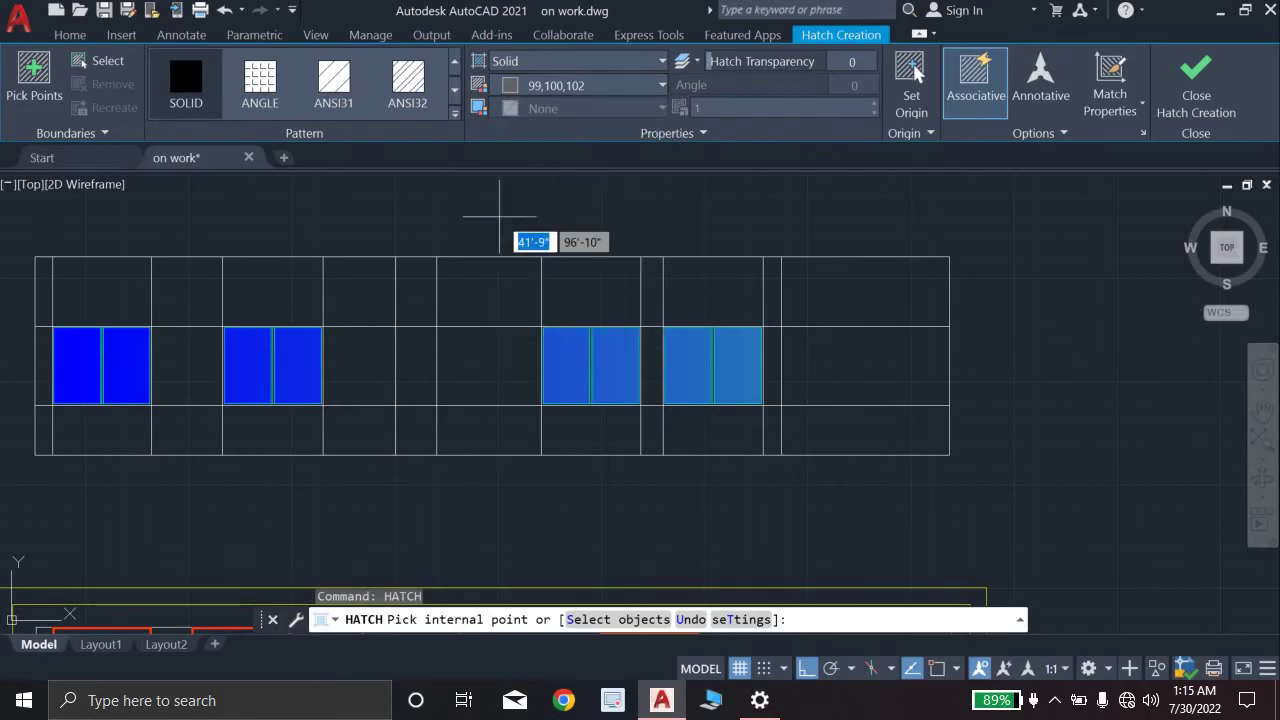
pyautogui.scroll(5, 380, 365)
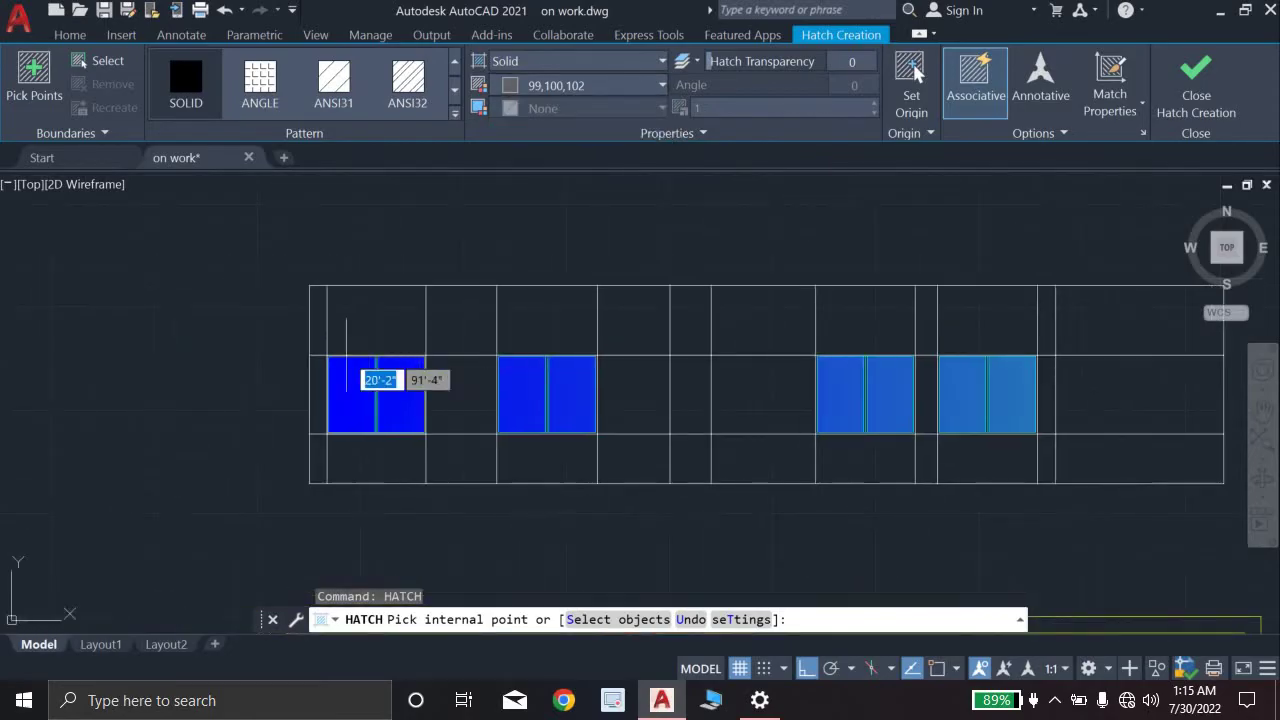
pyautogui.click(373, 355)
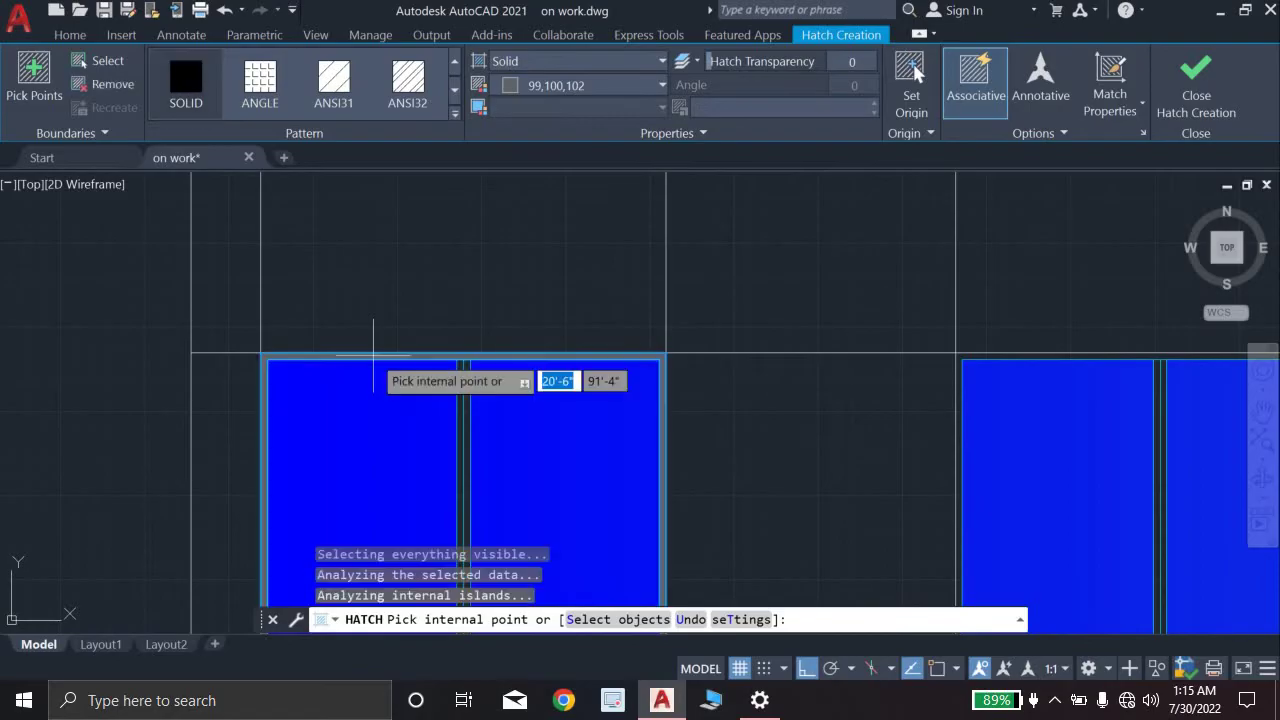
pyautogui.scroll(4, 464, 436)
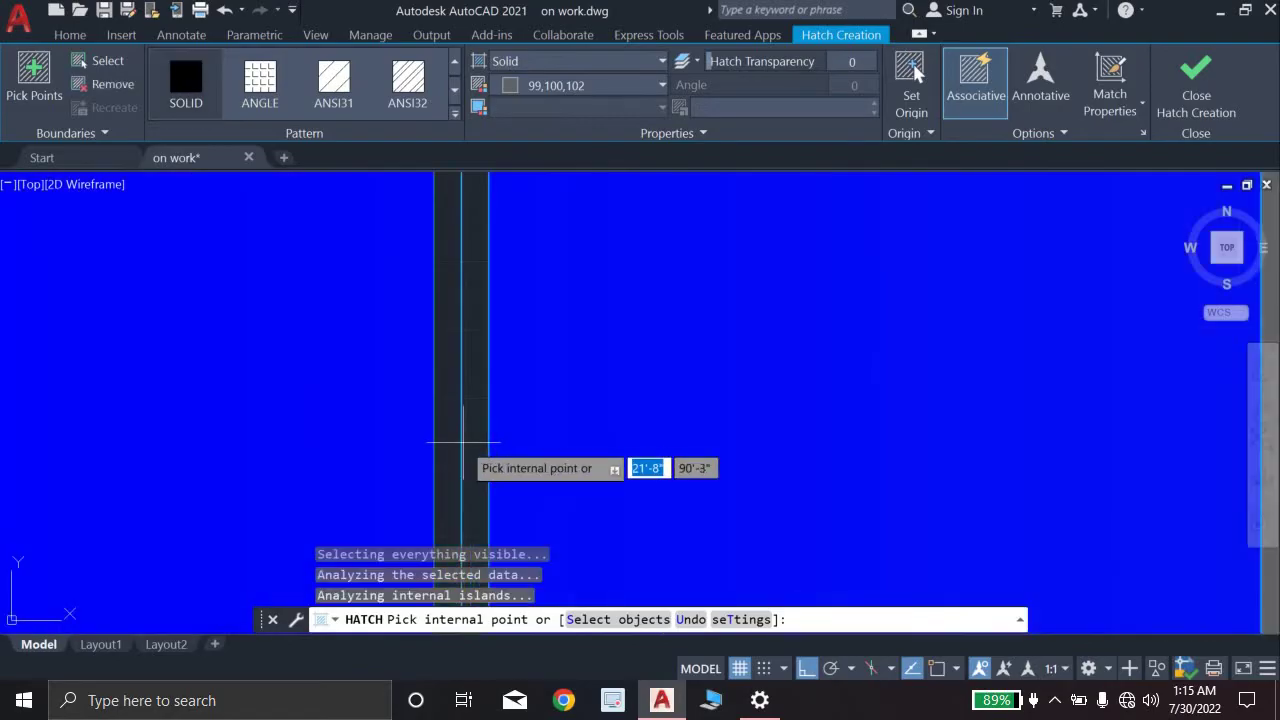
pyautogui.click(463, 440)
# Step: Add the outer frame of the second window from the left to the solid hatch
pyautogui.scroll(-6, 476, 444)
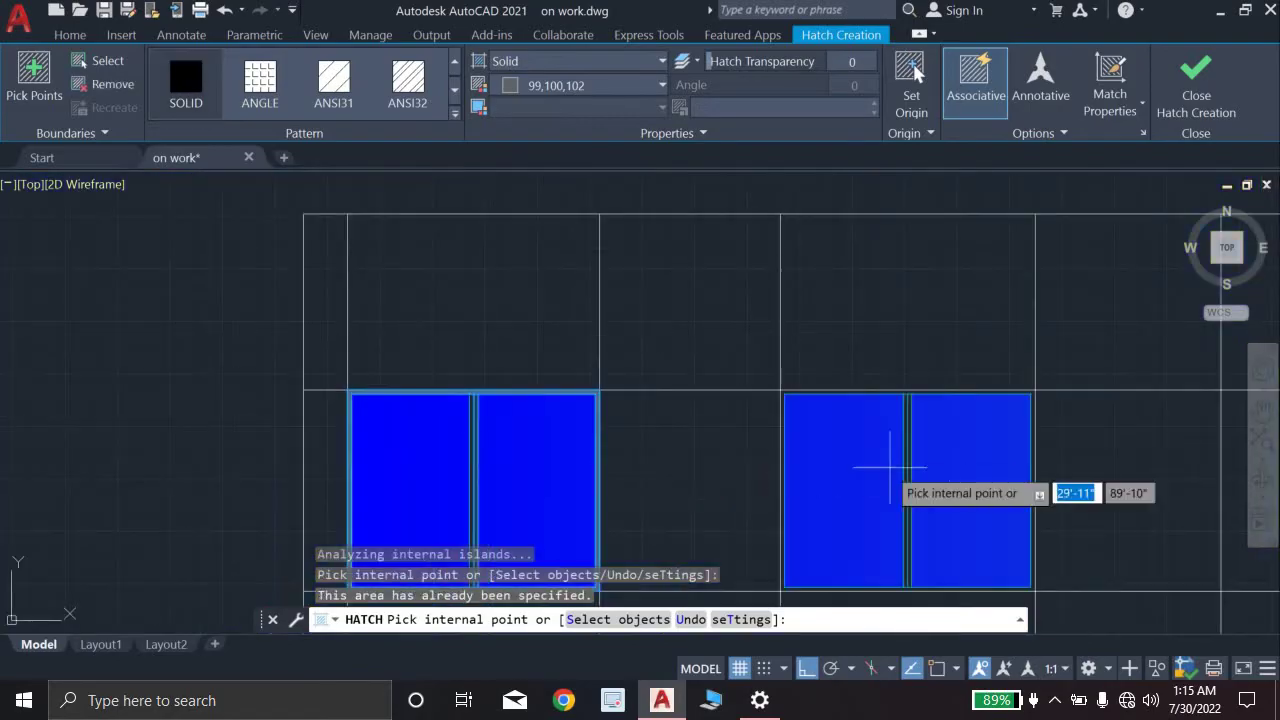
pyautogui.scroll(4, 880, 403)
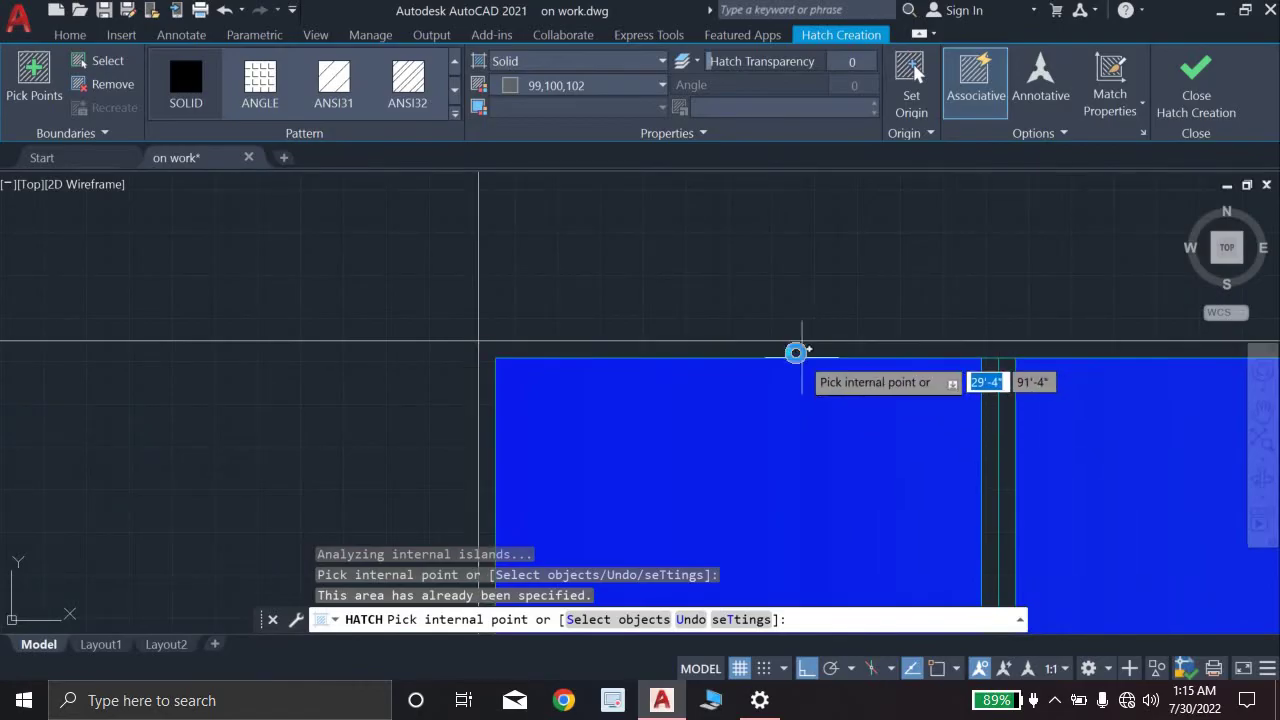
pyautogui.click(792, 356)
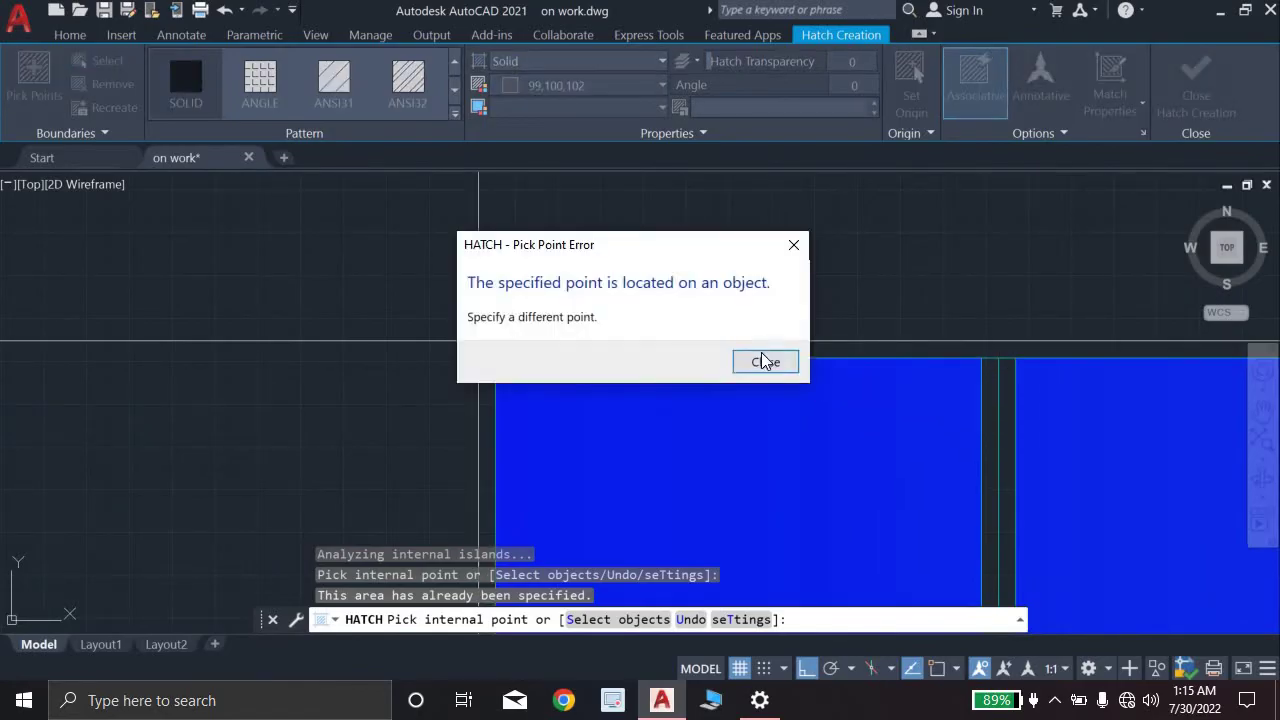
pyautogui.click(793, 244)
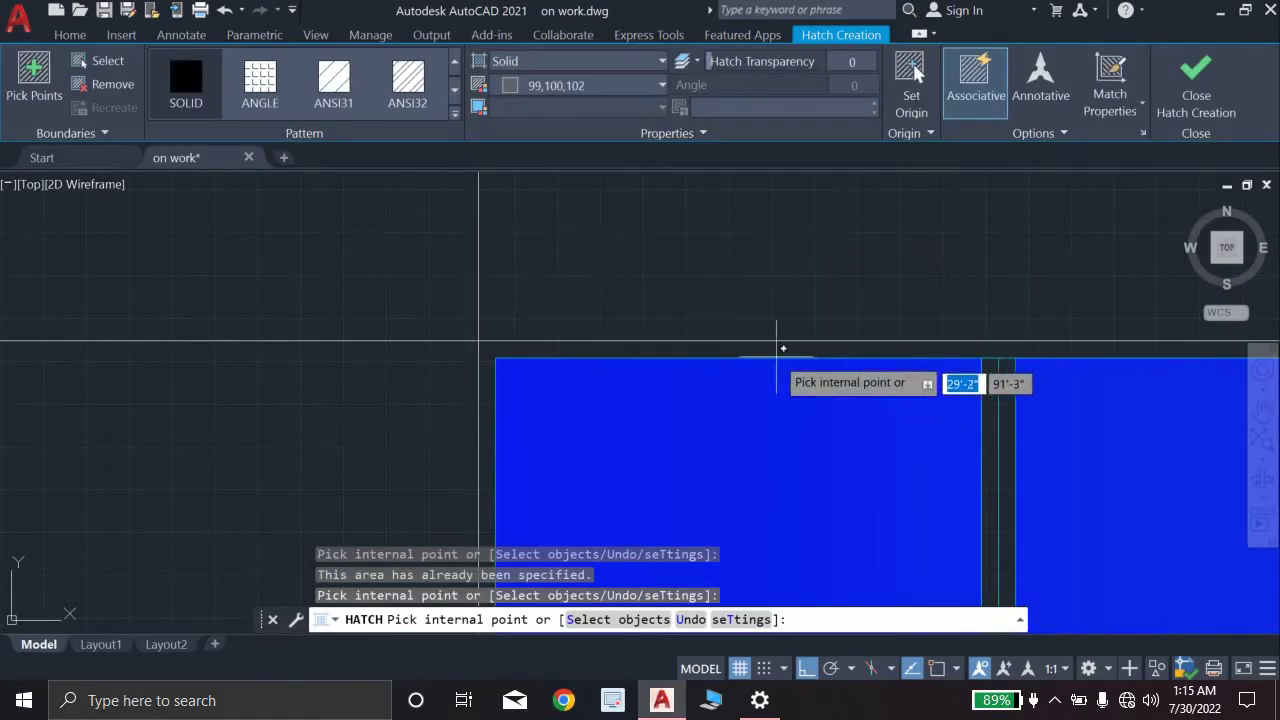
pyautogui.click(719, 348)
pyautogui.click(719, 348)
# Step: Add the outer frame of the third window from the left to the solid hatch
pyautogui.scroll(-4, 937, 380)
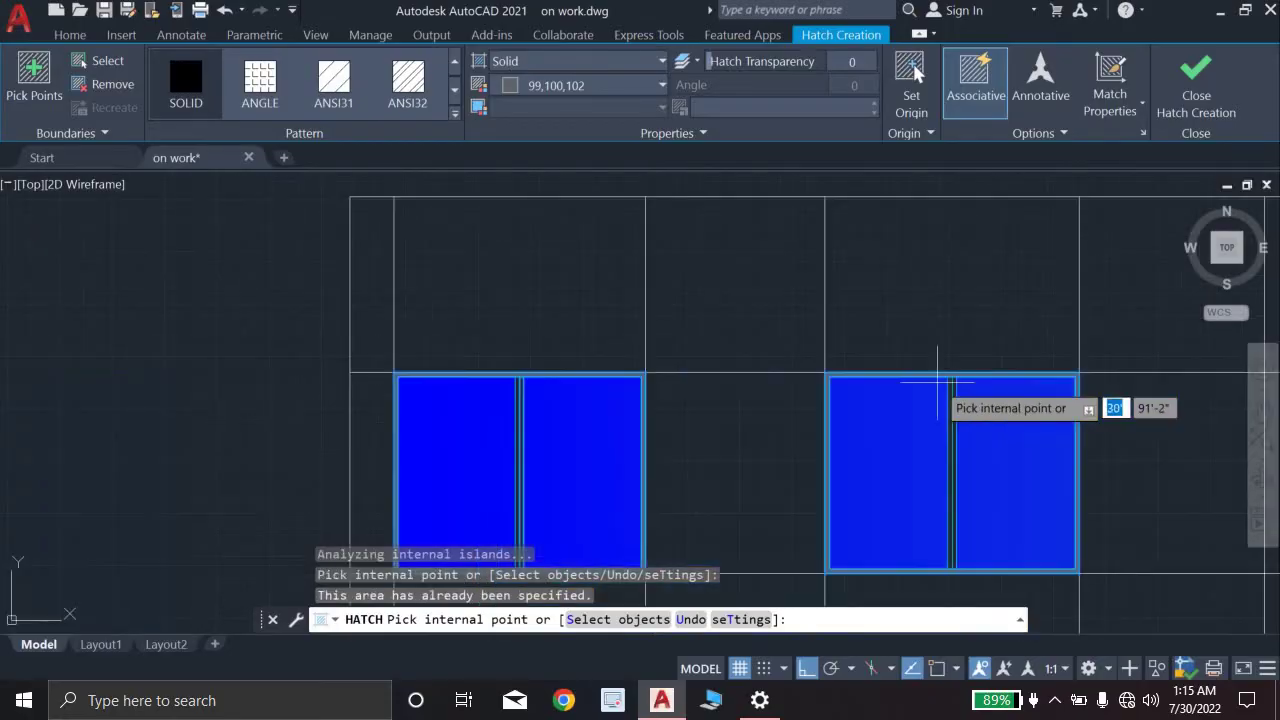
pyautogui.moveTo(937, 380); pyautogui.dragTo(119, 290, button='middle')
pyautogui.moveTo(900, 317); pyautogui.dragTo(480, 437, button='middle')
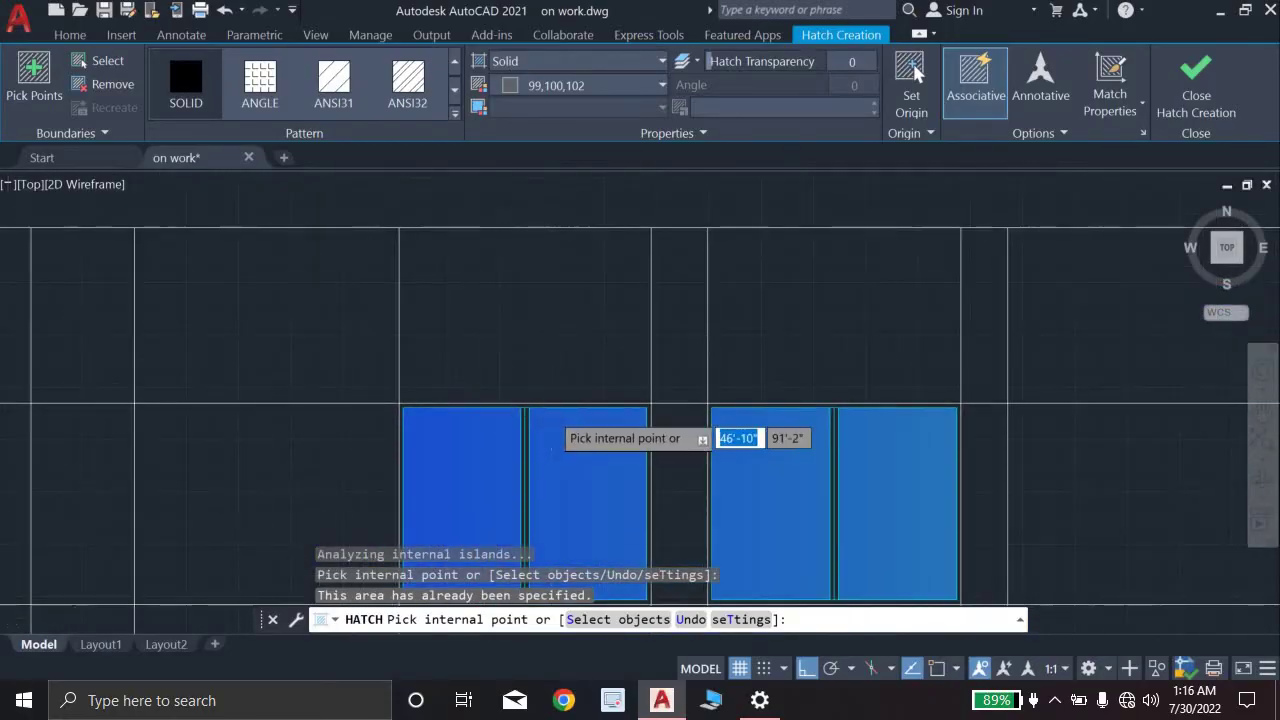
pyautogui.scroll(4, 548, 412)
pyautogui.click(478, 383)
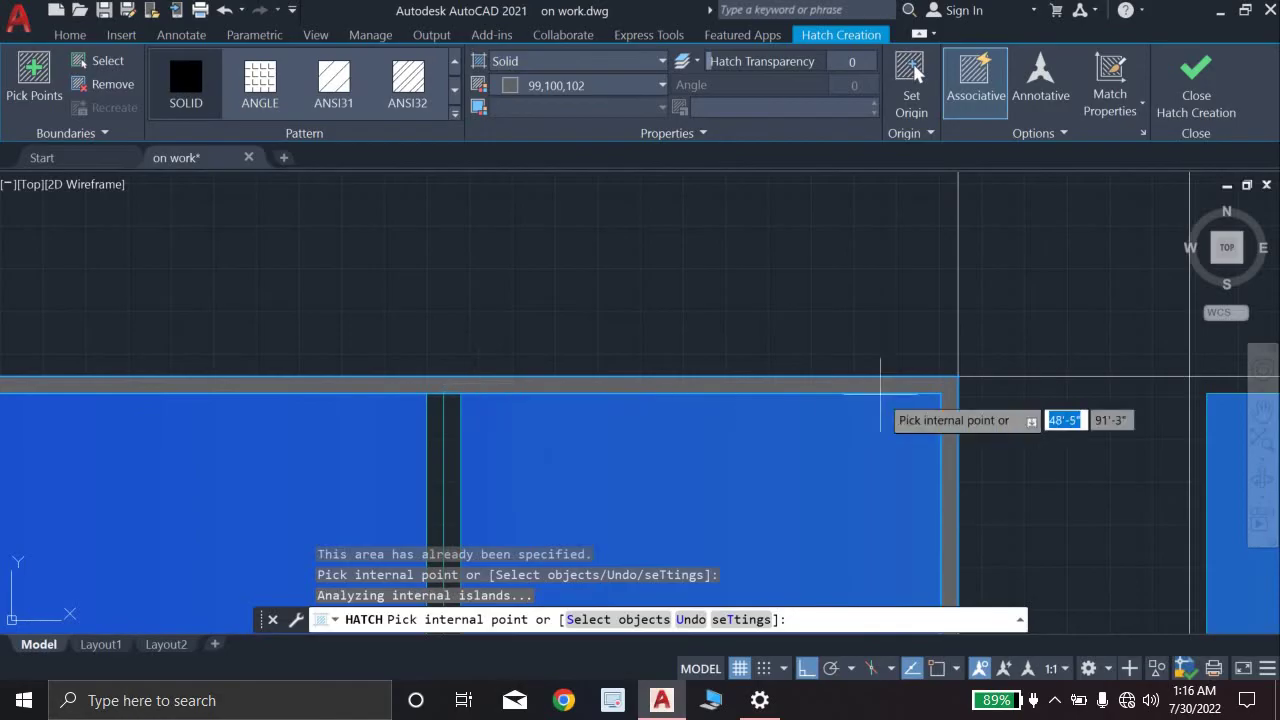
# Step: Add the rightmost window's outer frame to the solid hatch
pyautogui.scroll(-4, 881, 394)
pyautogui.moveTo(882, 394); pyautogui.dragTo(459, 414, button='middle')
pyautogui.scroll(3, 628, 390)
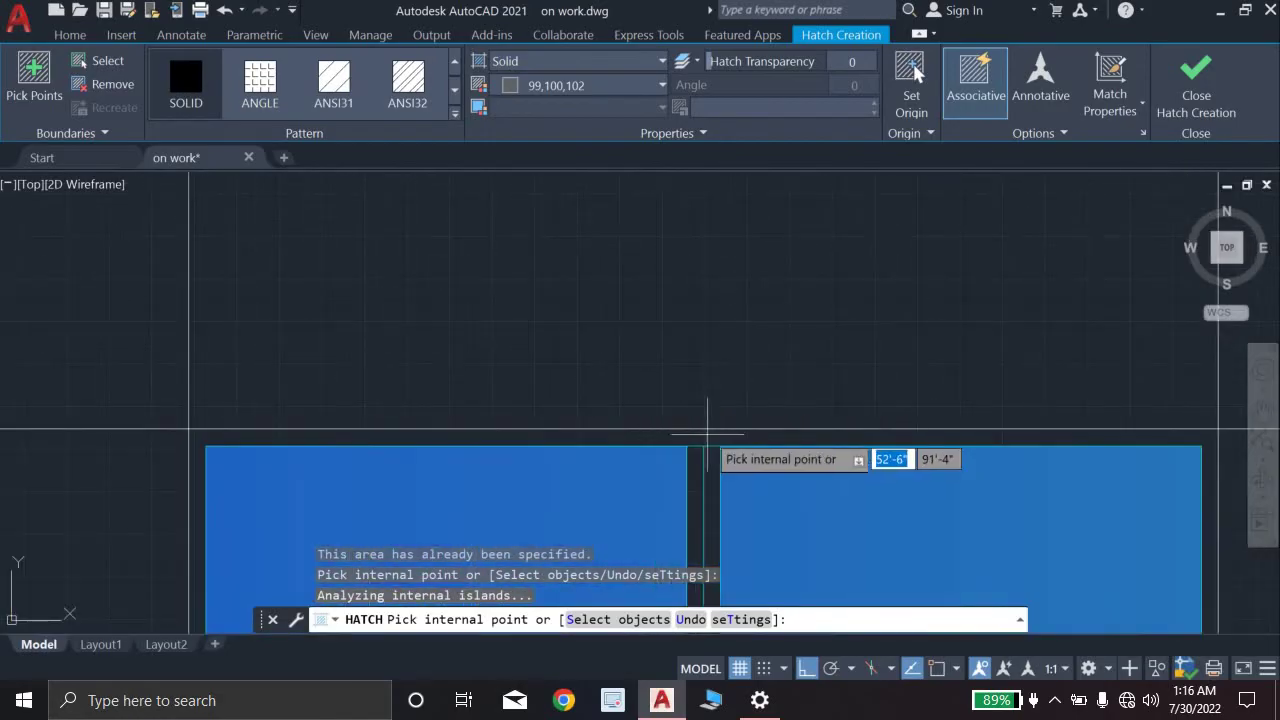
# Step: Fill the frame of the fourth window in the elevation with the solid 99,100,102 hatch and finish hatching
pyautogui.click(735, 458)
pyautogui.scroll(4, 700, 420)
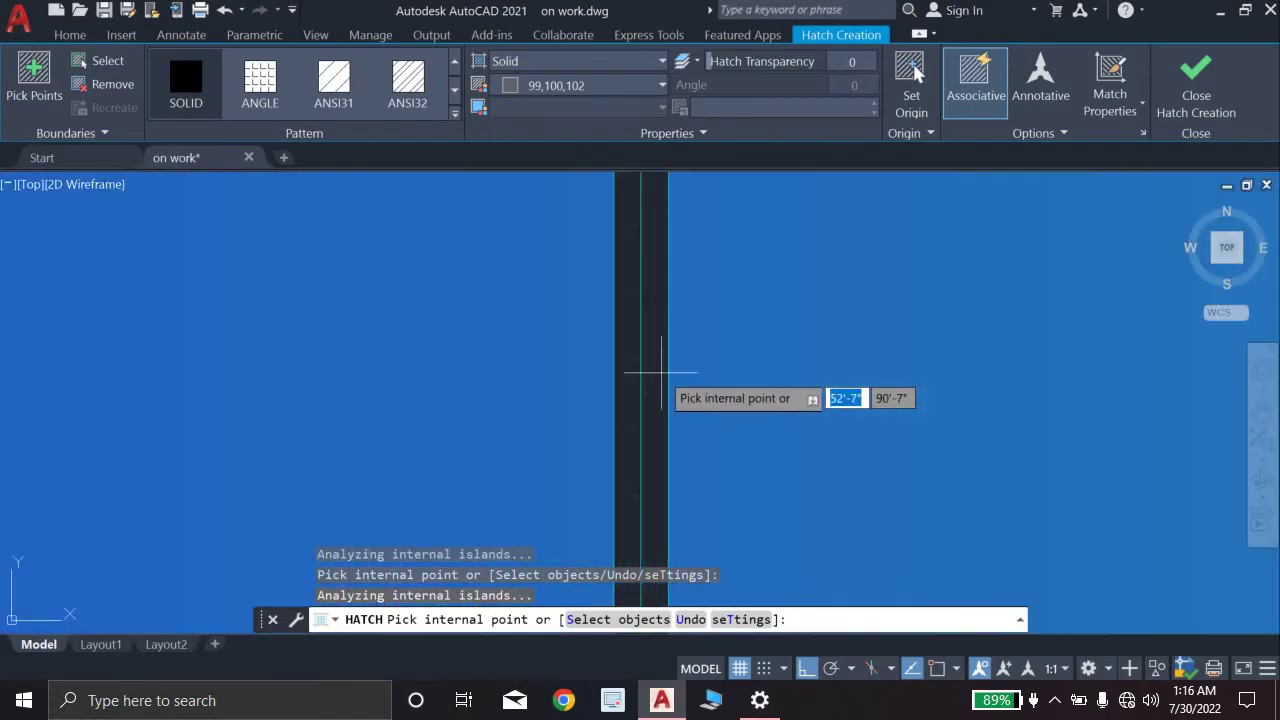
pyautogui.scroll(-4, 655, 383)
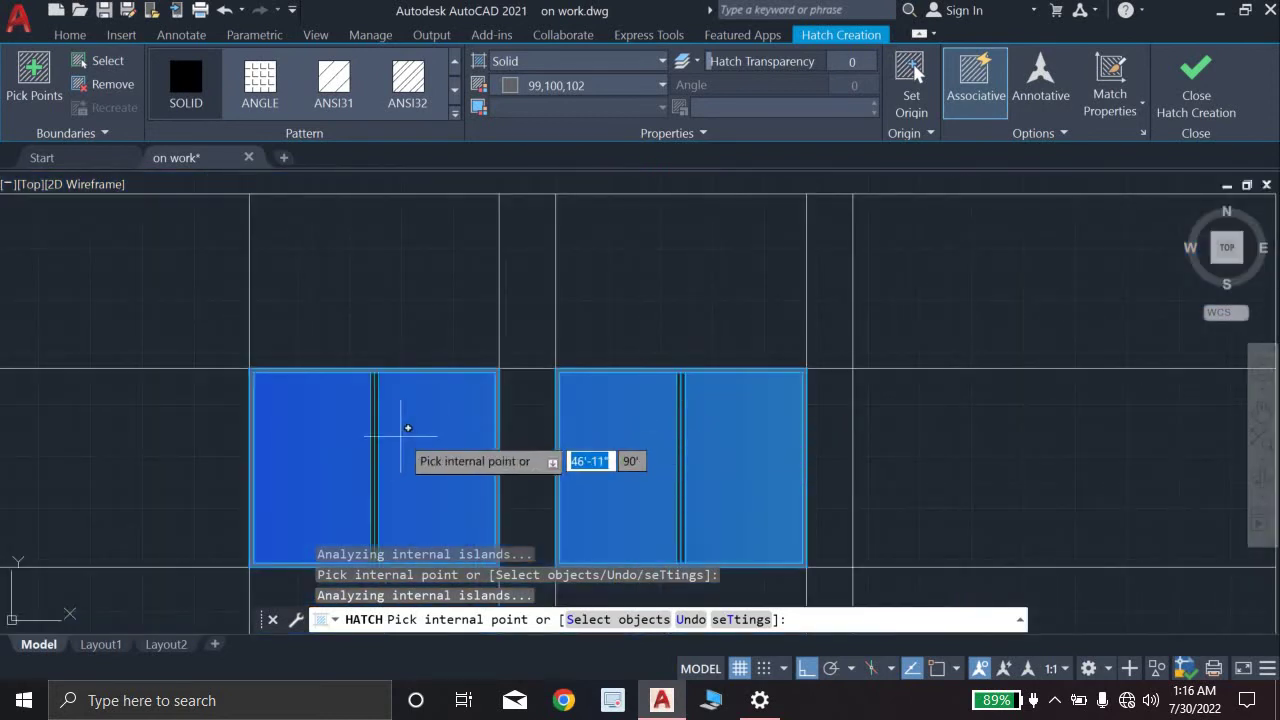
pyautogui.scroll(2, 343, 434)
pyautogui.press('Escape')
pyautogui.press('Escape')
pyautogui.press('Escape')
pyautogui.scroll(-6, 341, 440)
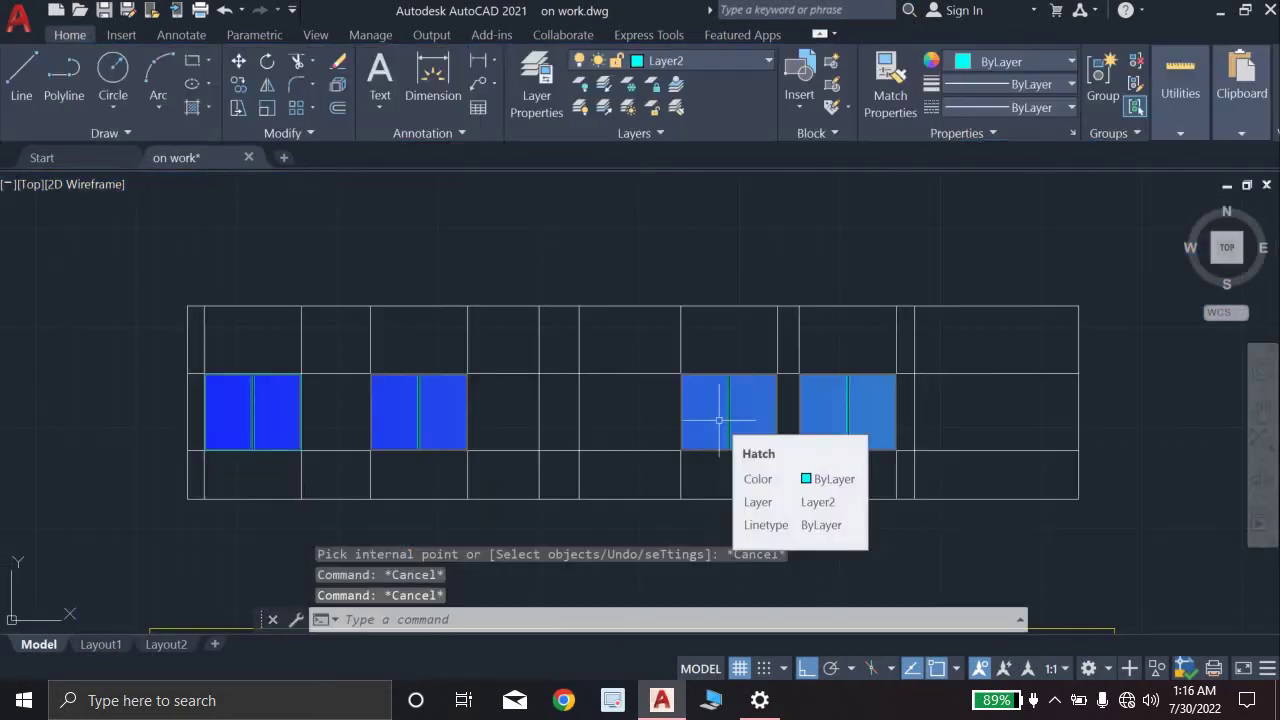
pyautogui.scroll(4, 533, 422)
pyautogui.scroll(-4, 533, 422)
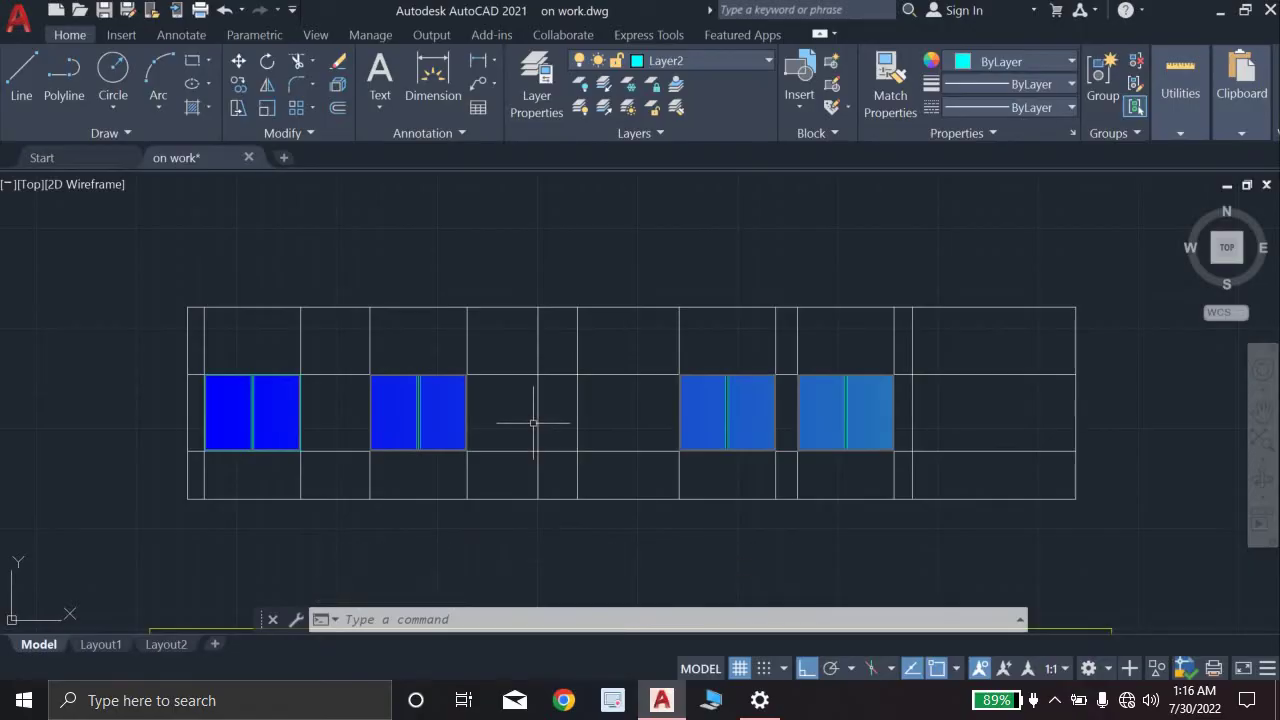
# Step: Erase the two horizontal guide lines running along the top and bottom of the windows across the elevation
pyautogui.click(977, 450)
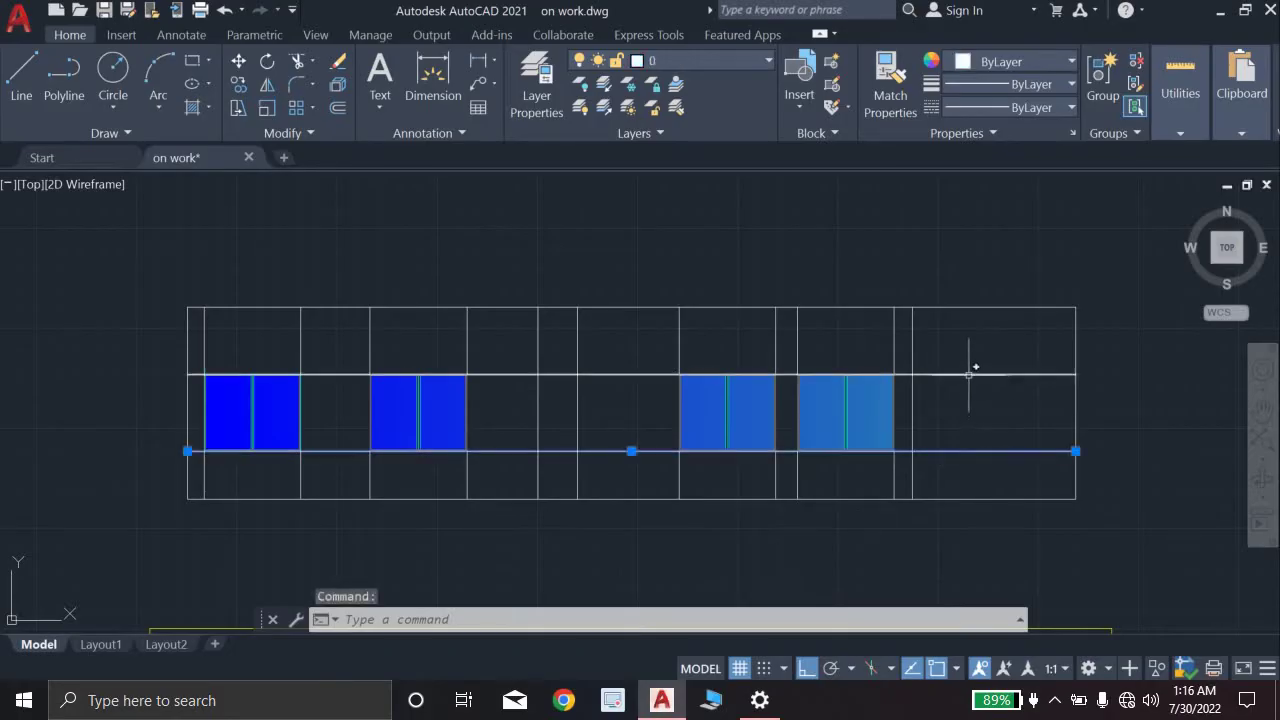
pyautogui.click(968, 375)
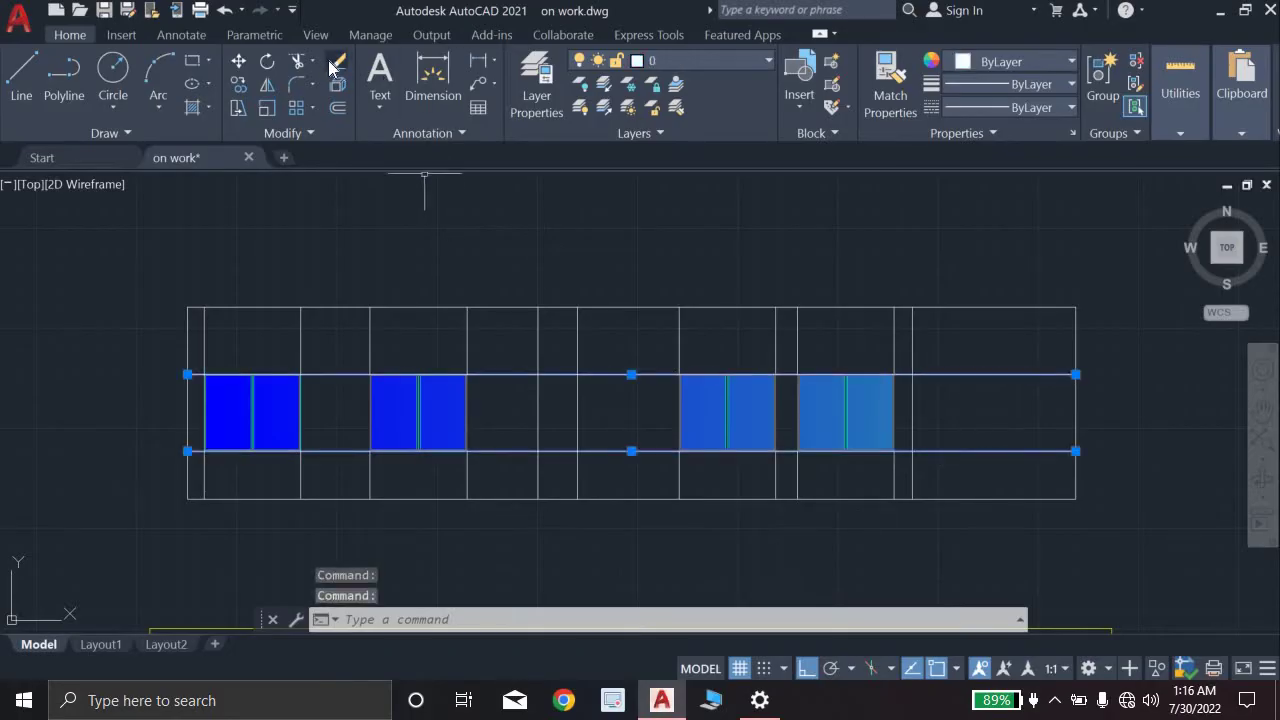
pyautogui.press('Delete')
pyautogui.scroll(-2, 545, 336)
pyautogui.scroll(-4, 525, 350)
pyautogui.scroll(6, 586, 343)
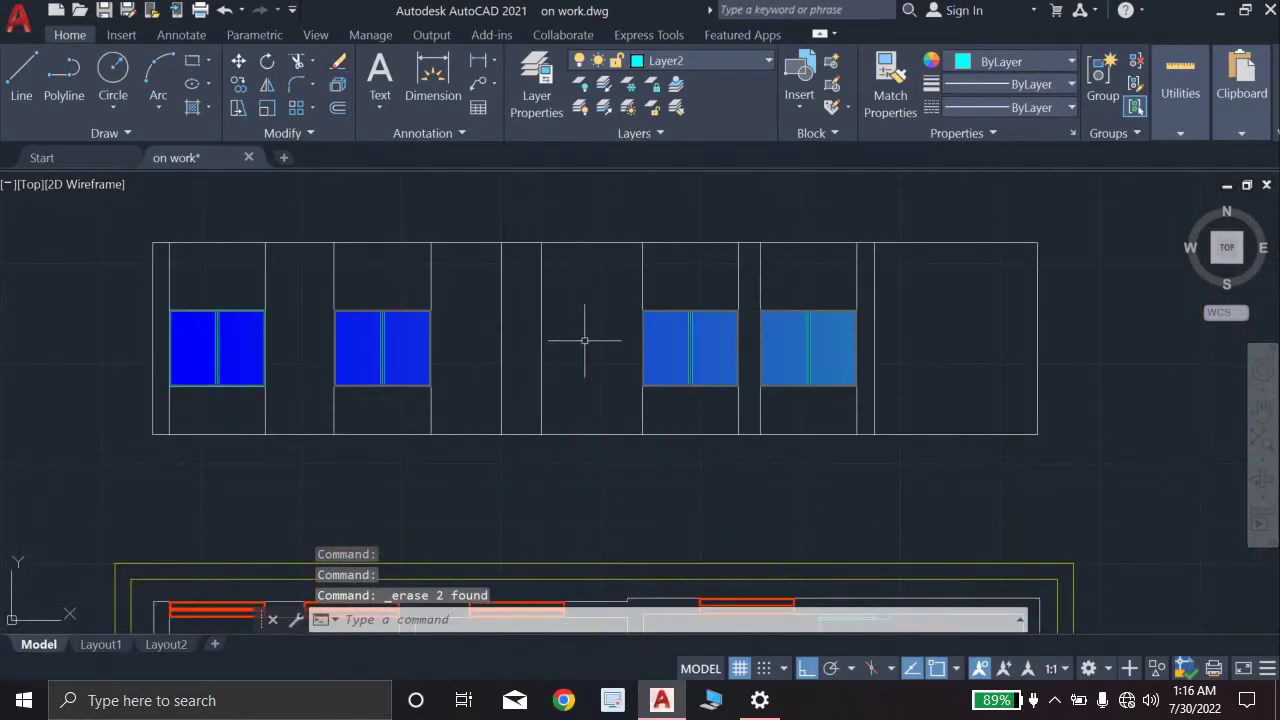
# Step: Examine the toilet window in the floor plan and its corresponding position in the elevation above
pyautogui.scroll(-4, 466, 379)
pyautogui.moveTo(466, 379)
pyautogui.mouseDown(button='middle')
pyautogui.moveTo(430, 223)
pyautogui.moveTo(436, 250)
pyautogui.mouseUp(button='middle')
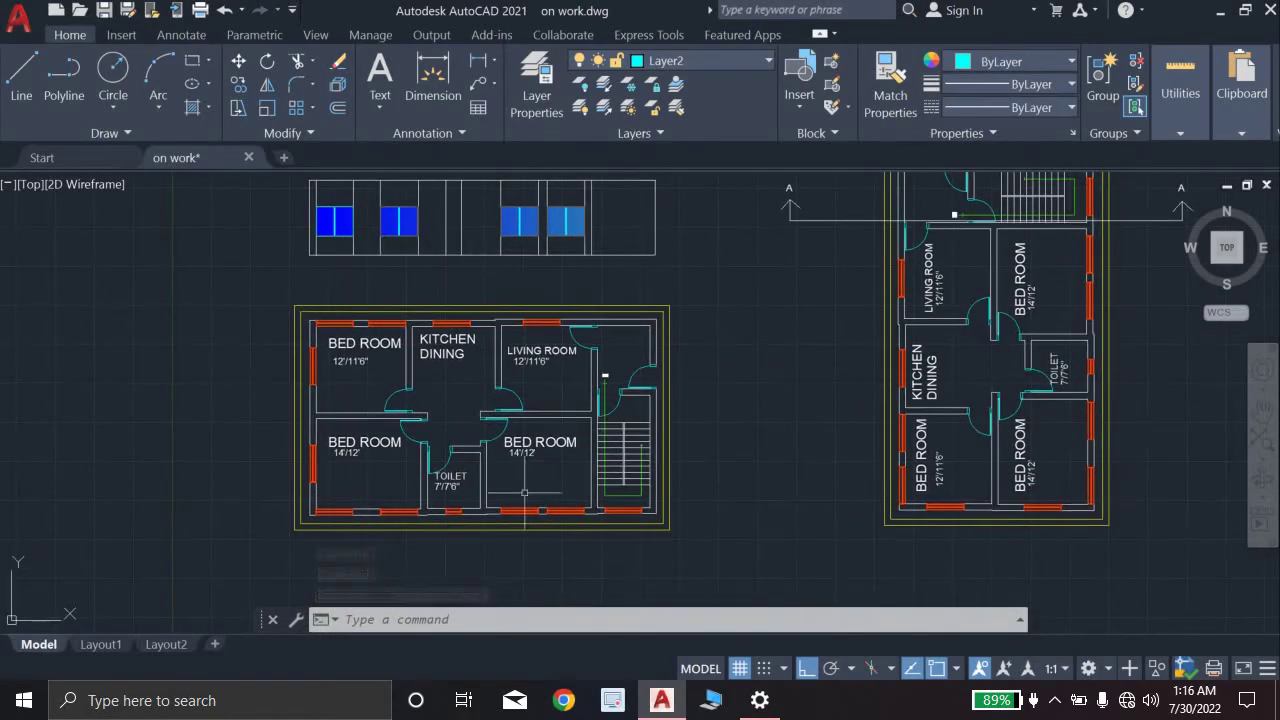
pyautogui.scroll(5, 524, 493)
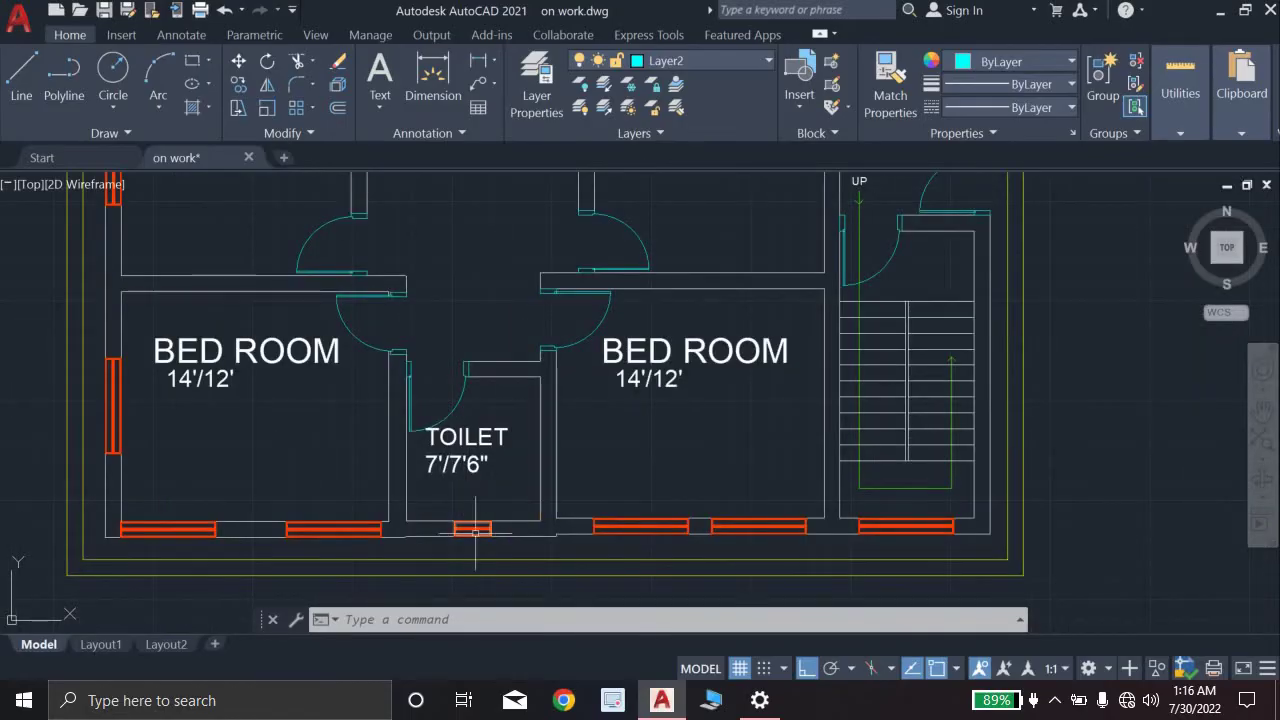
pyautogui.scroll(5, 475, 530)
pyautogui.scroll(-4, 482, 525)
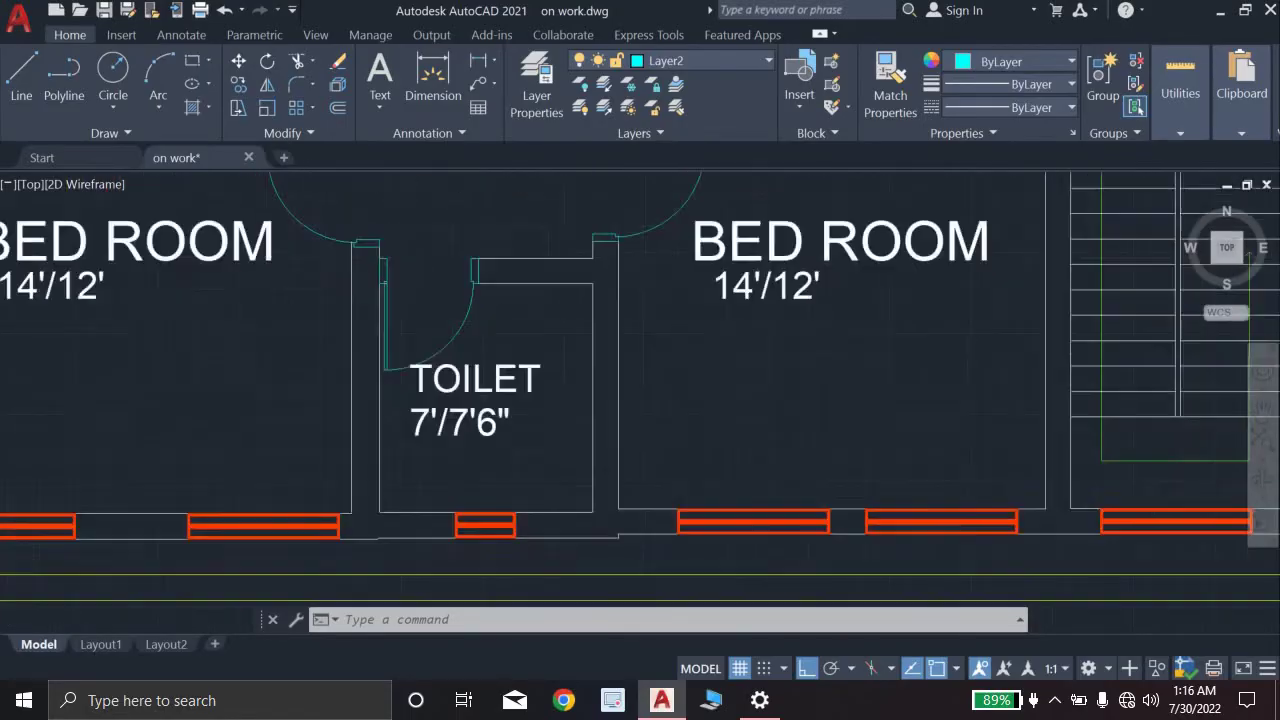
pyautogui.scroll(-3, 440, 345)
pyautogui.moveTo(430, 160); pyautogui.dragTo(430, 430, button='middle')
pyautogui.scroll(-5, 420, 480)
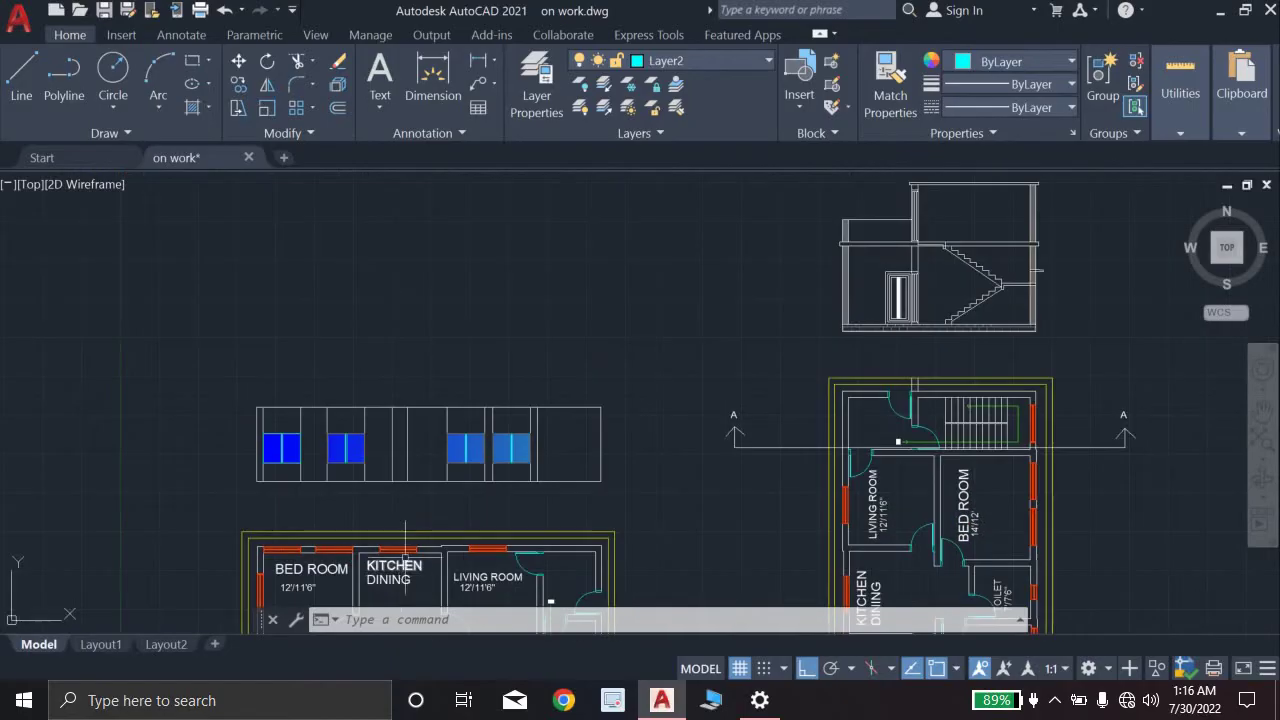
pyautogui.scroll(4, 392, 480)
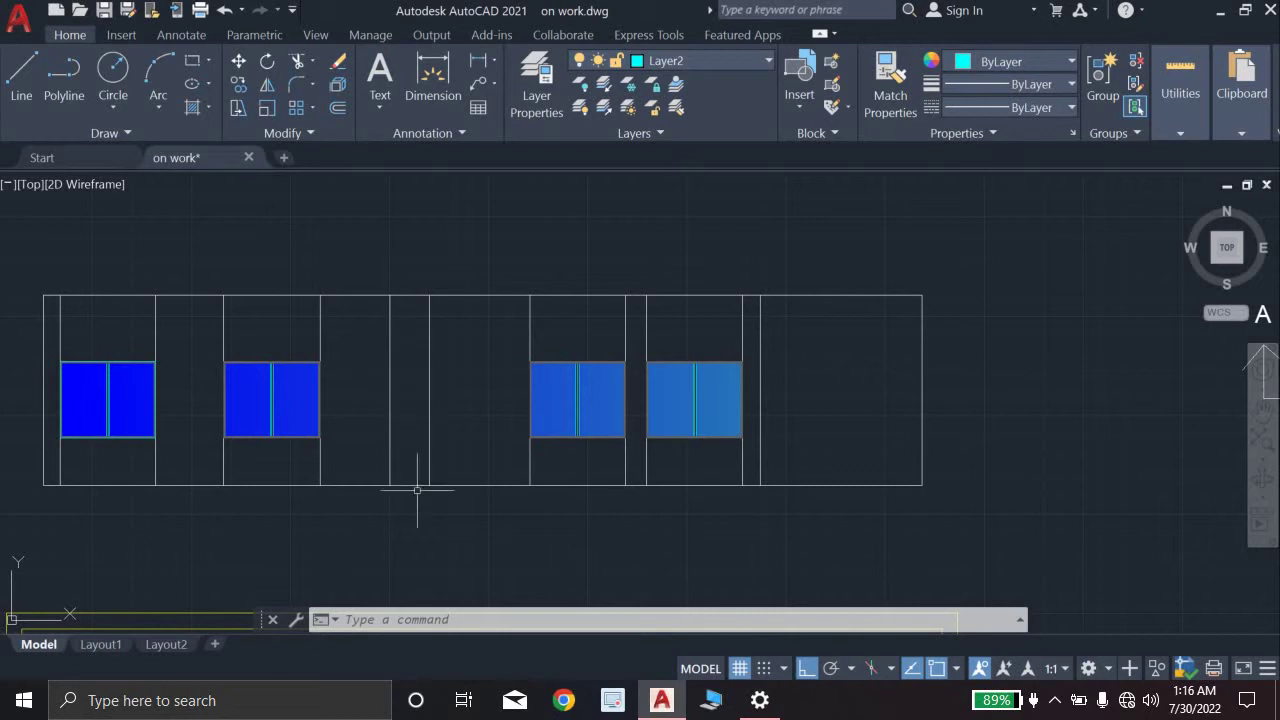
# Step: Offset the elevation's bottom horizontal line upward by 7'
pyautogui.press('Return')
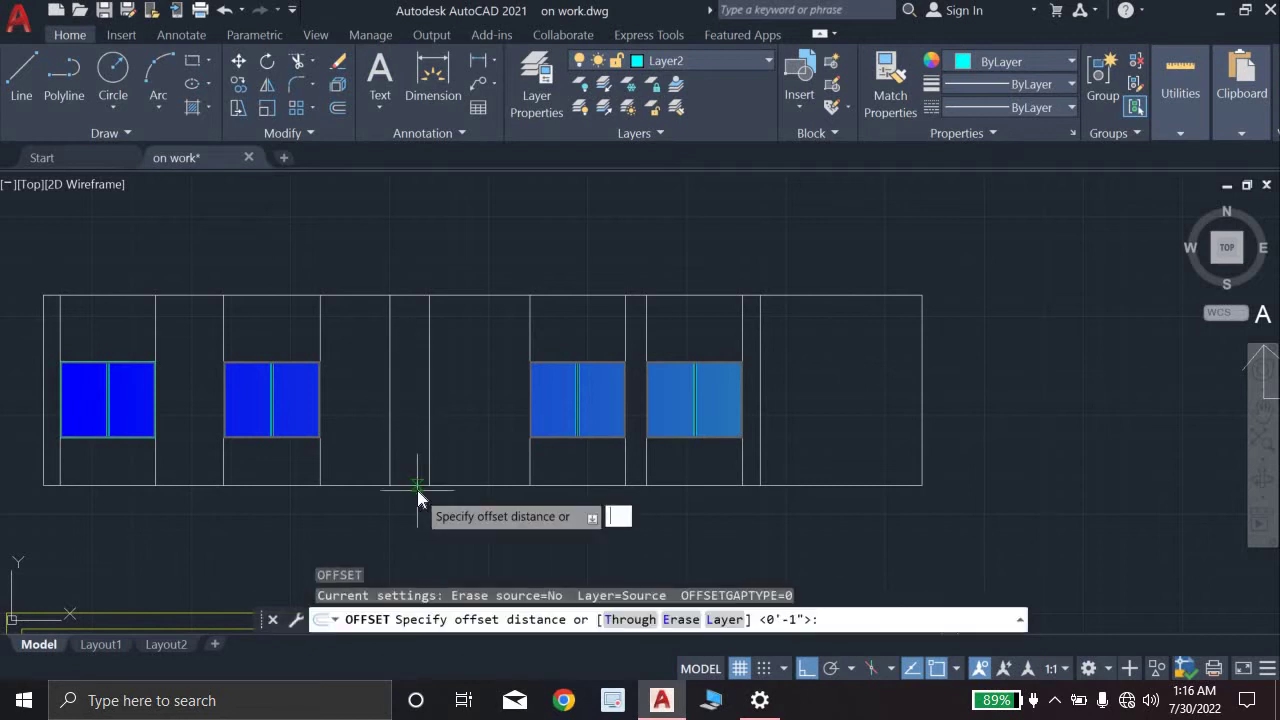
pyautogui.write("7'")
pyautogui.press('Return')
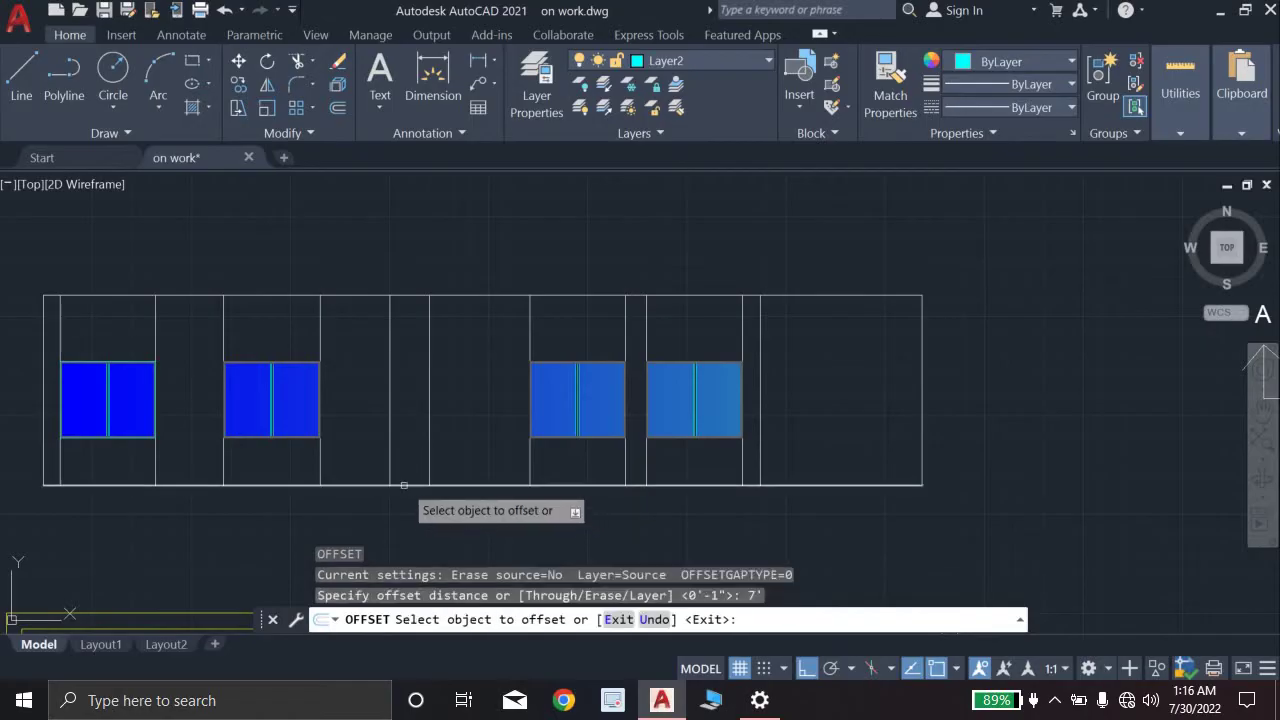
pyautogui.click(403, 486)
pyautogui.click(420, 406)
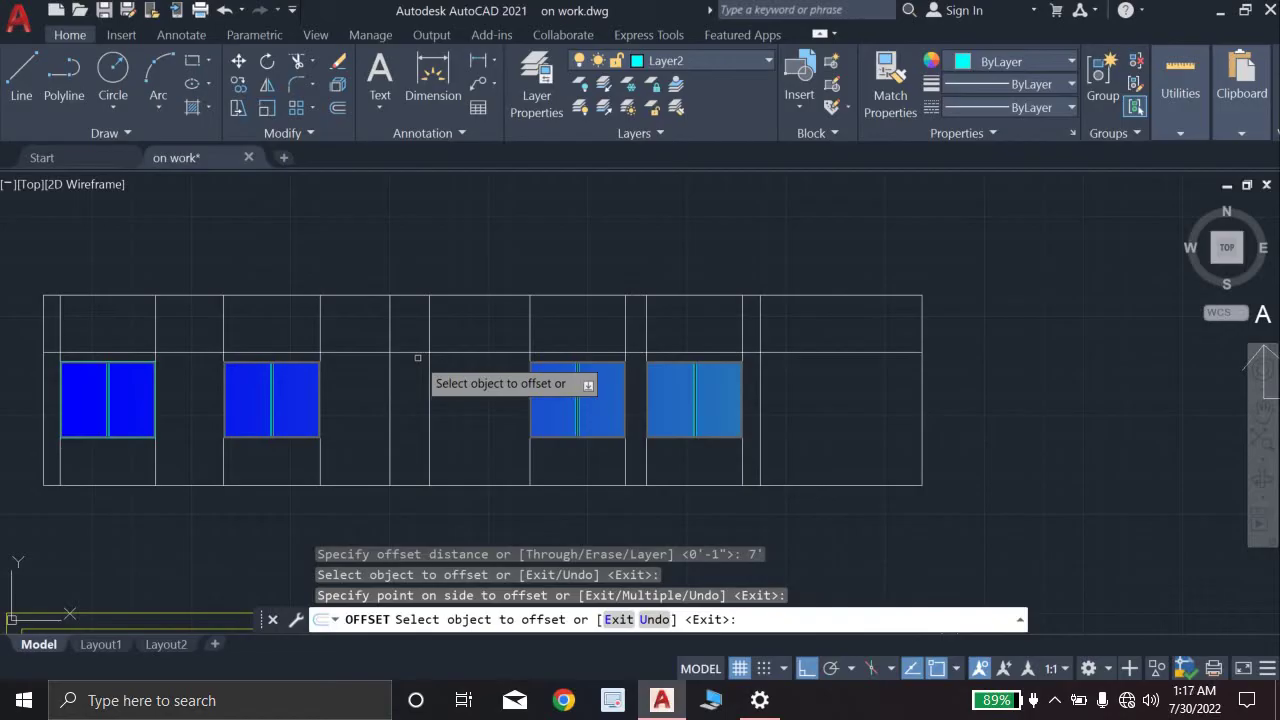
# Step: Try offsetting the new horizontal line upward by 1', and erase the resulting copy
pyautogui.scroll(3, 410, 362)
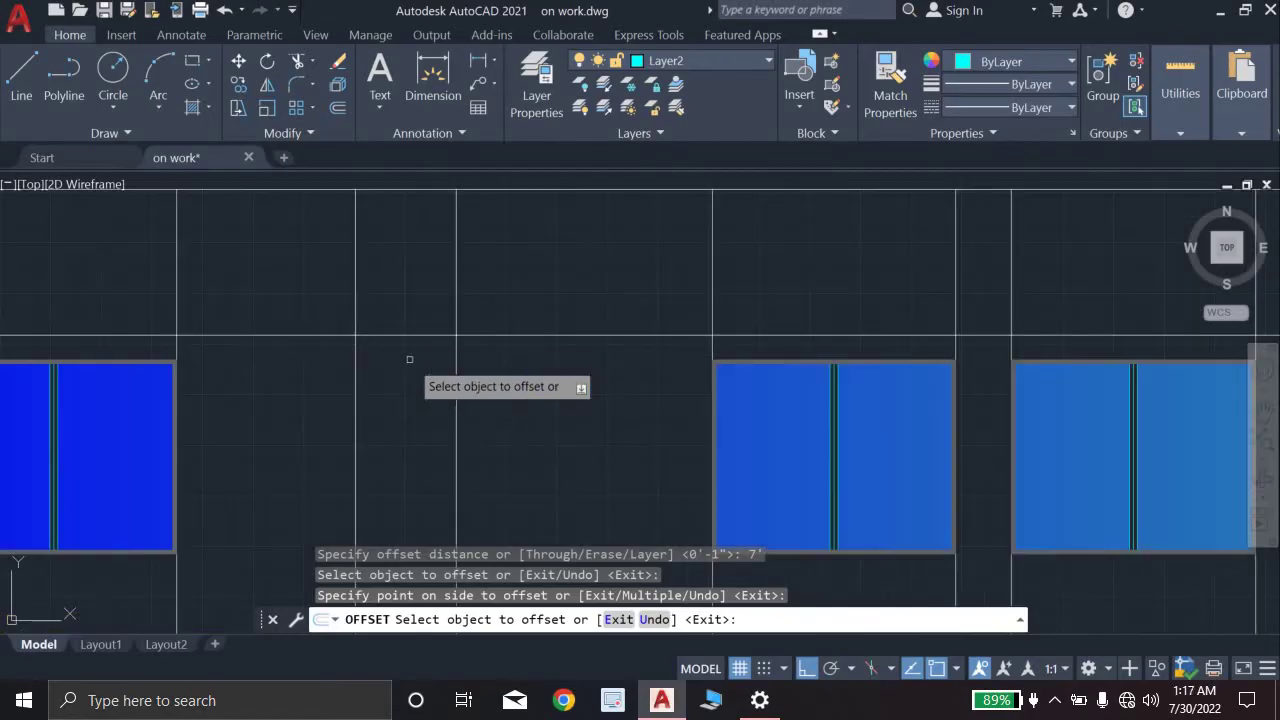
pyautogui.click(412, 335)
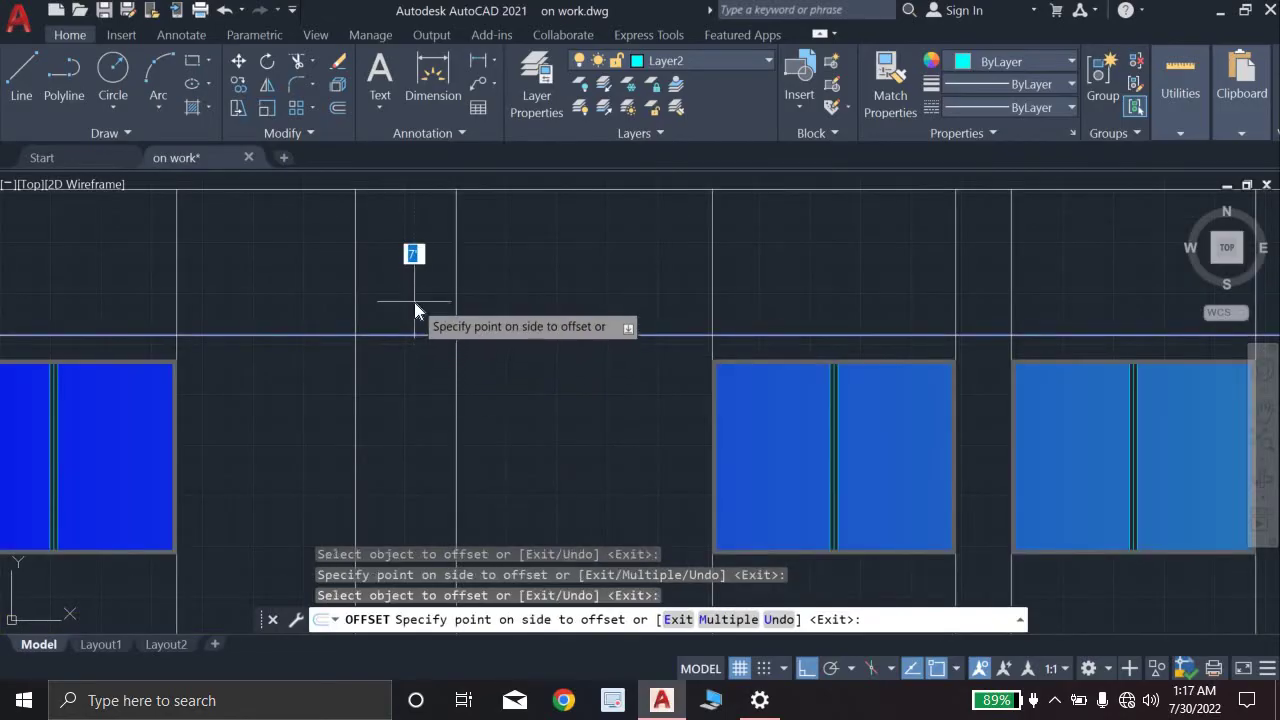
pyautogui.click(414, 300)
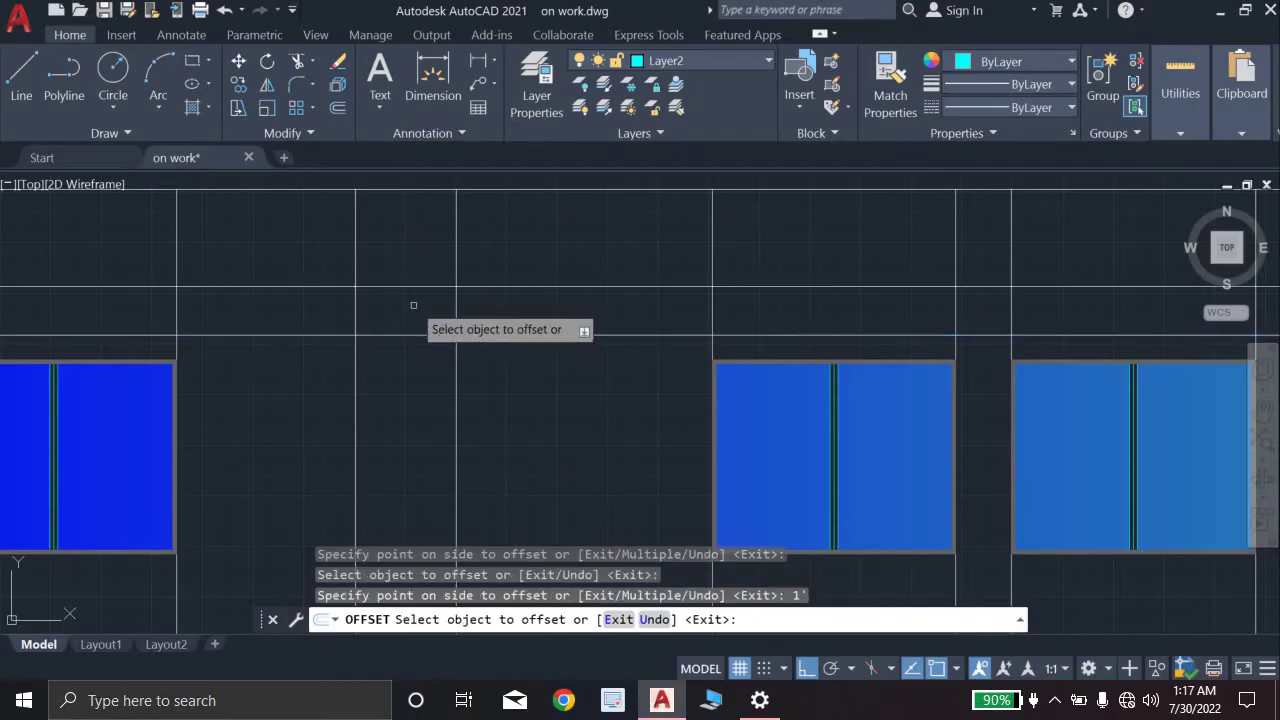
pyautogui.scroll(-5, 414, 303)
pyautogui.scroll(5, 414, 320)
pyautogui.scroll(-3, 414, 314)
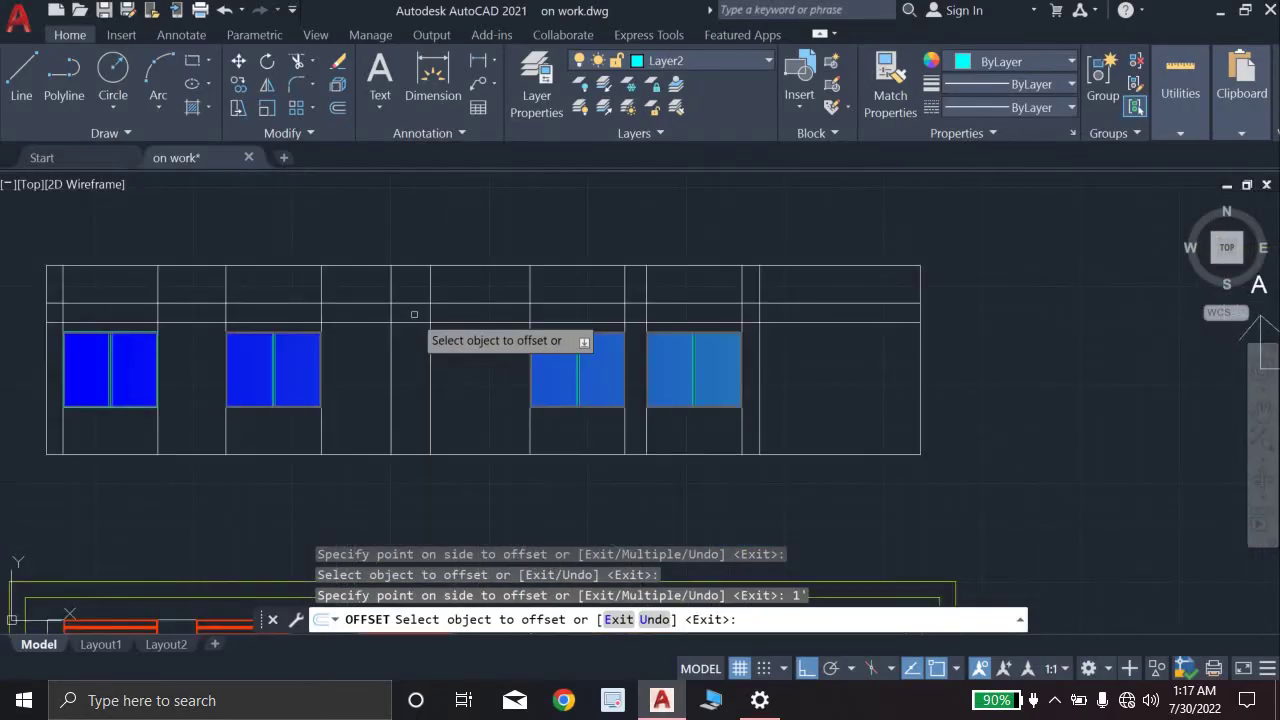
pyautogui.scroll(2, 414, 314)
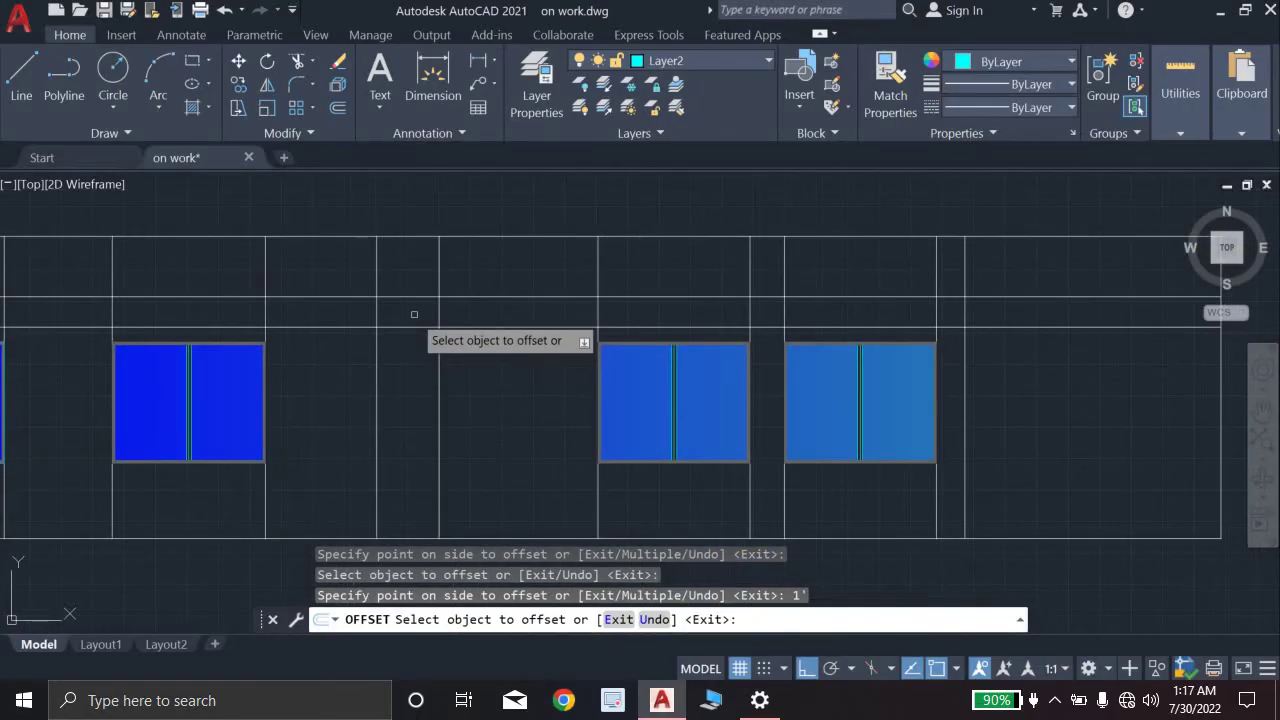
pyautogui.press('Escape')
pyautogui.click(408, 297)
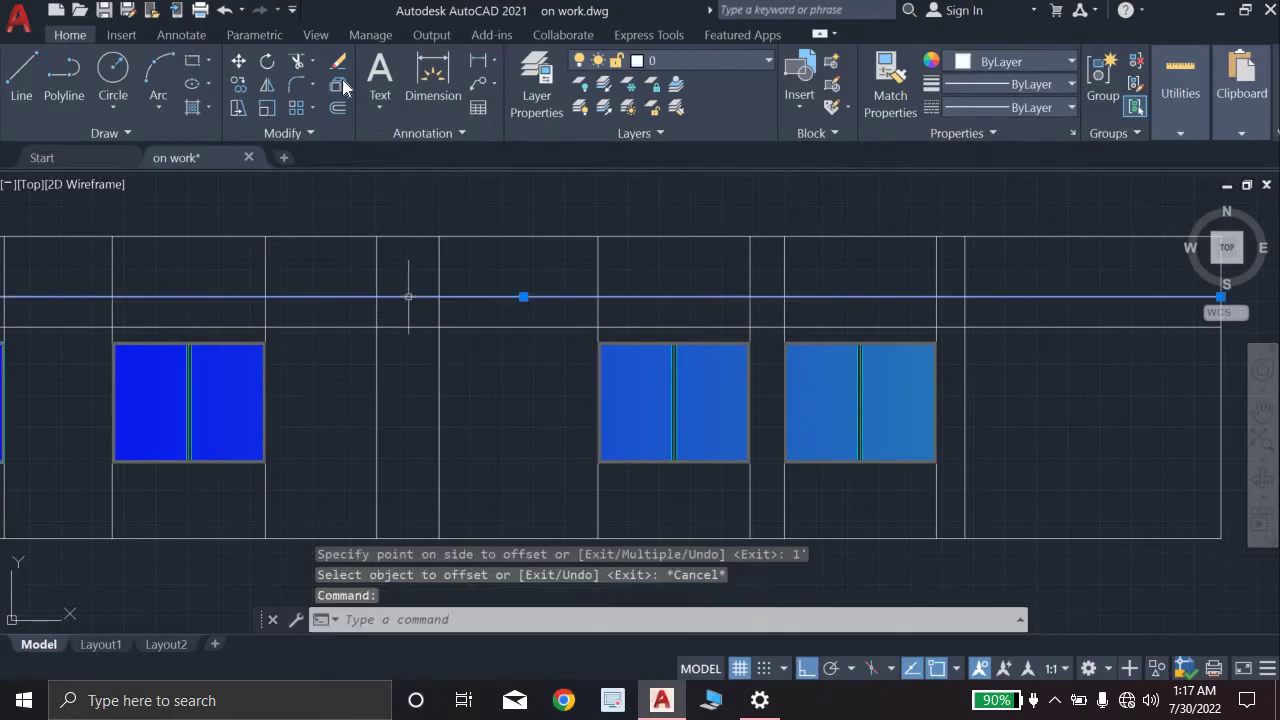
pyautogui.press('Delete')
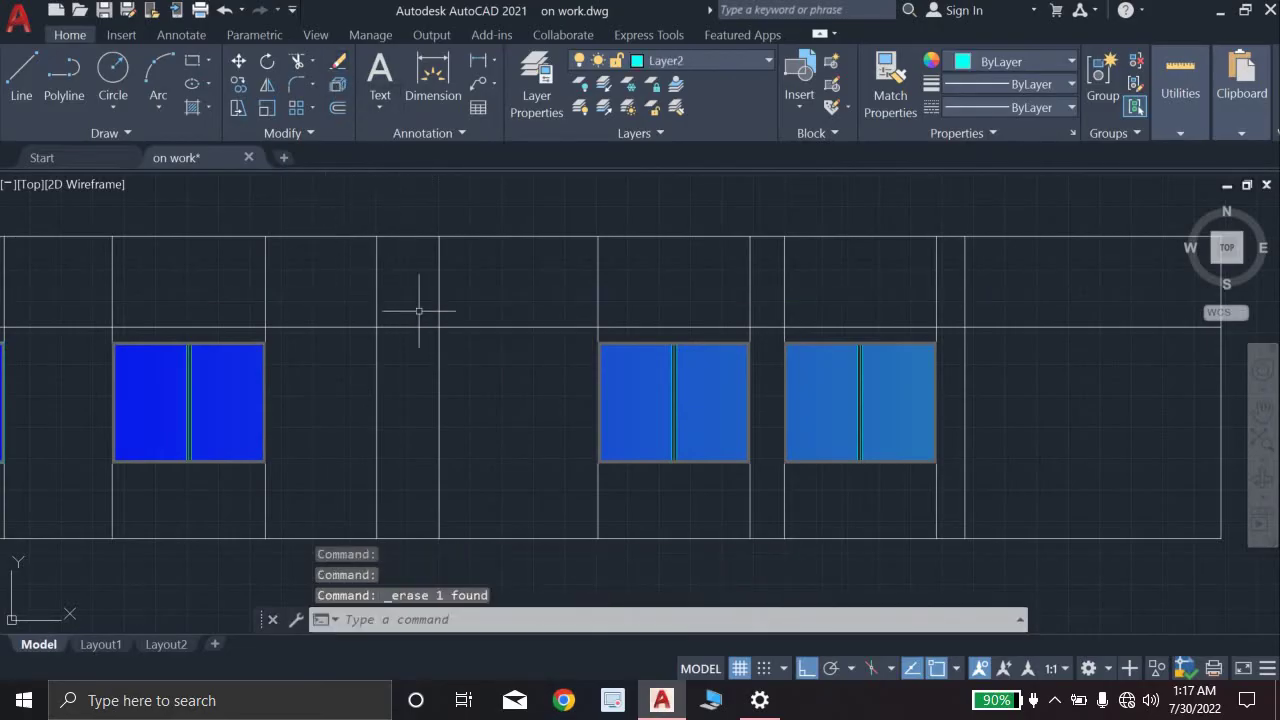
# Step: Offset the horizontal line above the windows downward by 1' to mark the toilet window's lower edge
pyautogui.write('o')
pyautogui.press('Return')
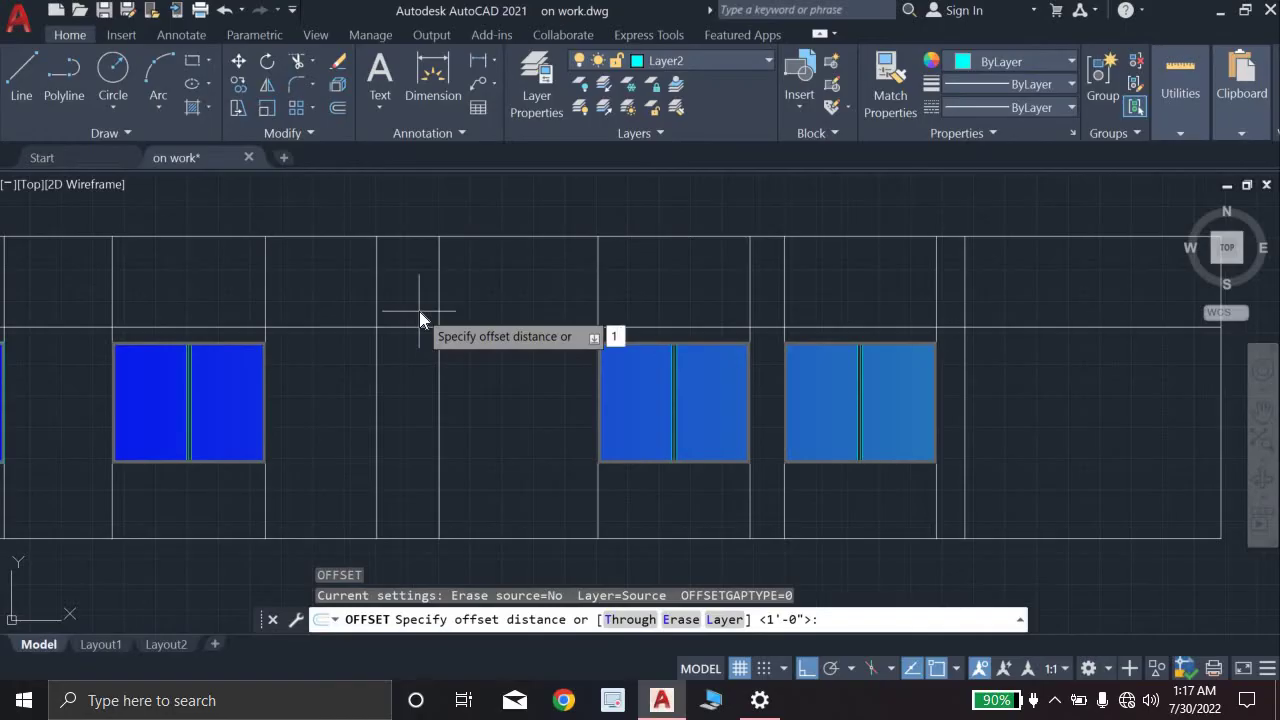
pyautogui.press('Return')
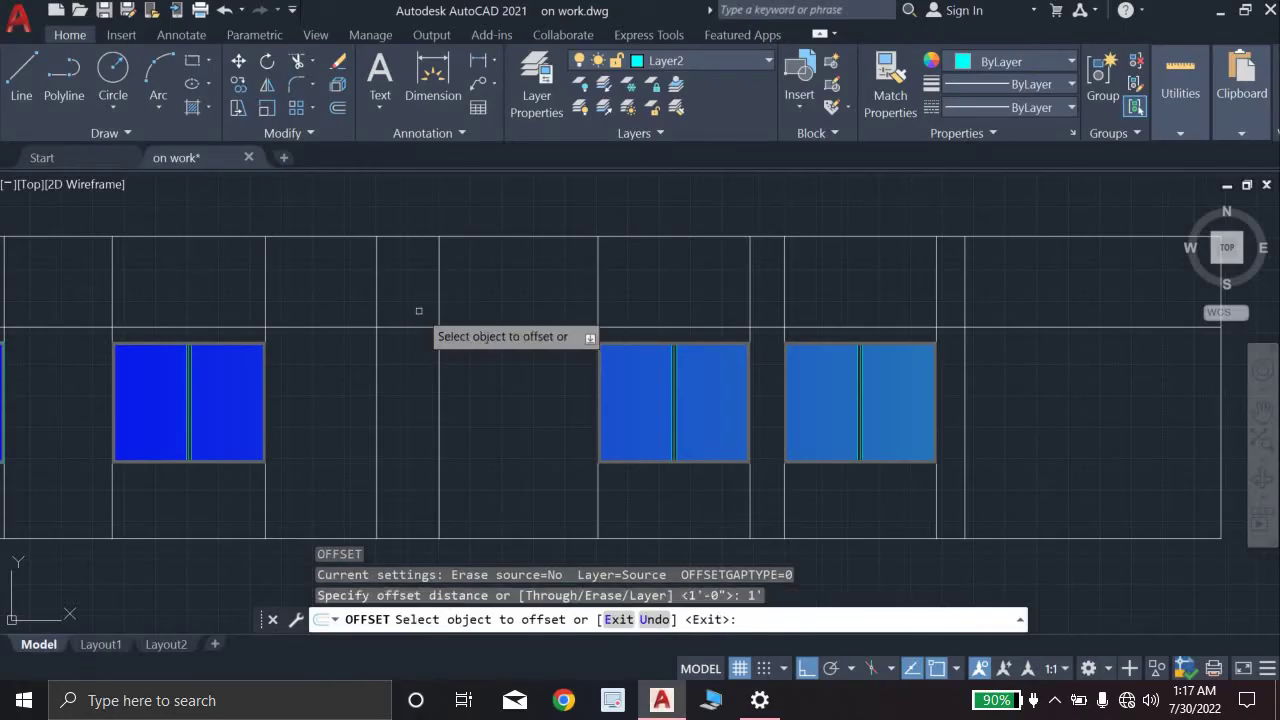
pyautogui.click(414, 328)
pyautogui.click(411, 388)
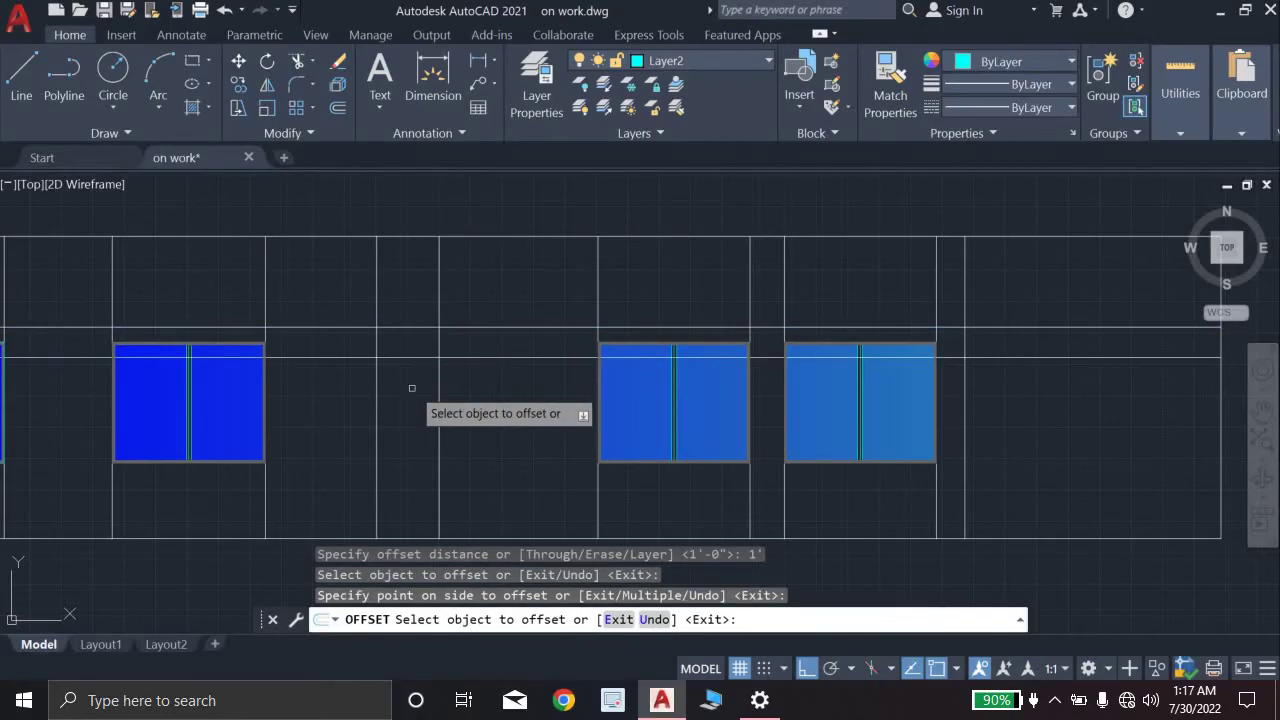
pyautogui.press('Escape')
# Step: Create a polyline boundary for the toilet window in the cell between its two vertical guides and the two horizontal offset lines
pyautogui.scroll(-5, 414, 386)
pyautogui.moveTo(414, 386); pyautogui.dragTo(414, 321, button='middle')
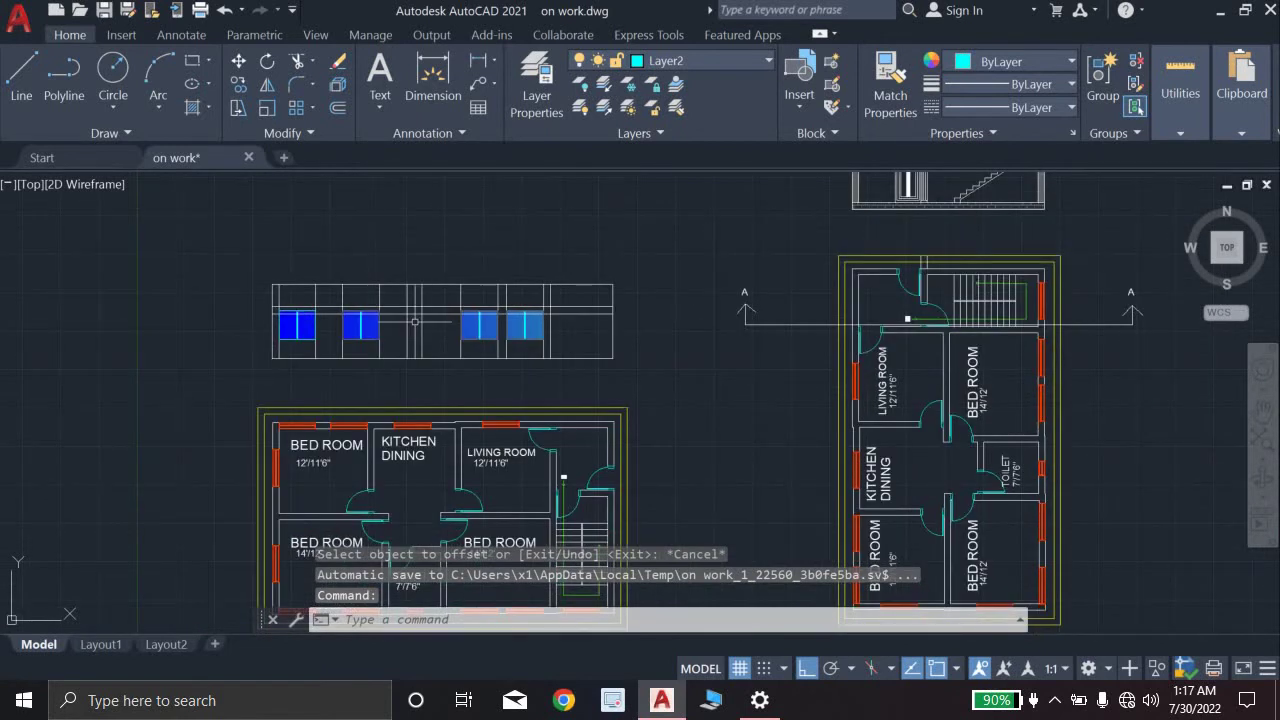
pyautogui.write('bo')
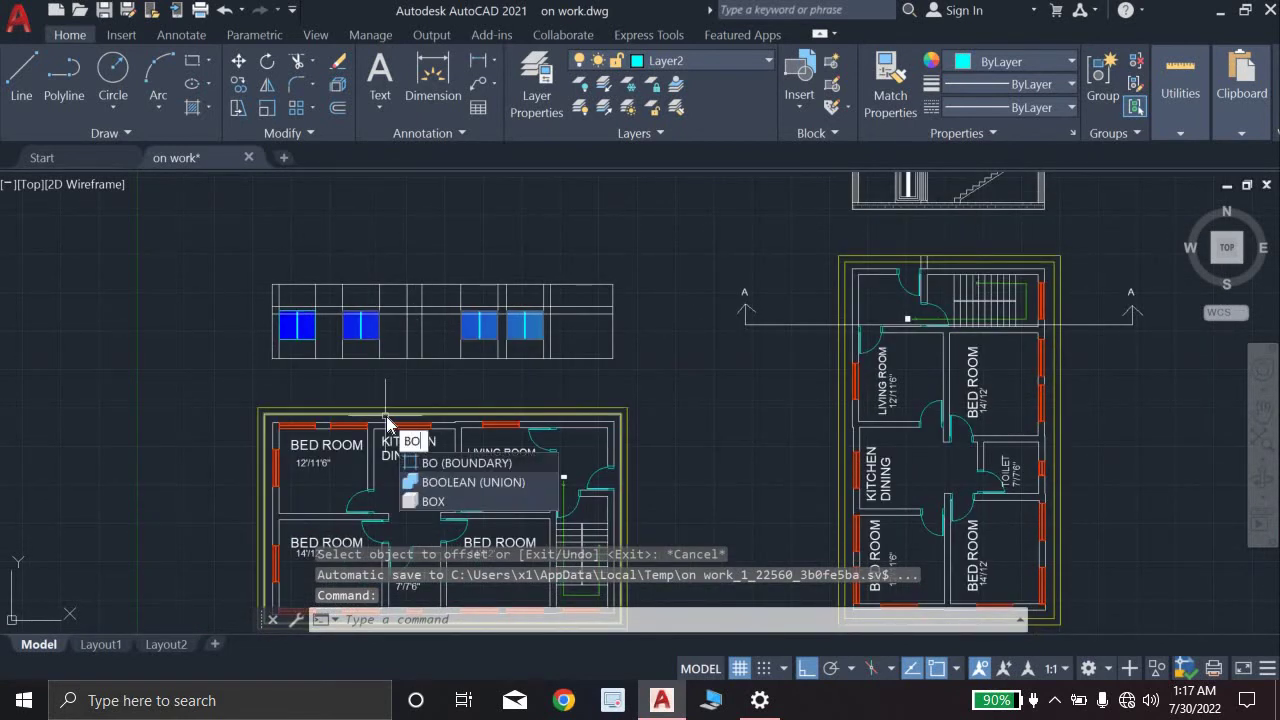
pyautogui.press('Return')
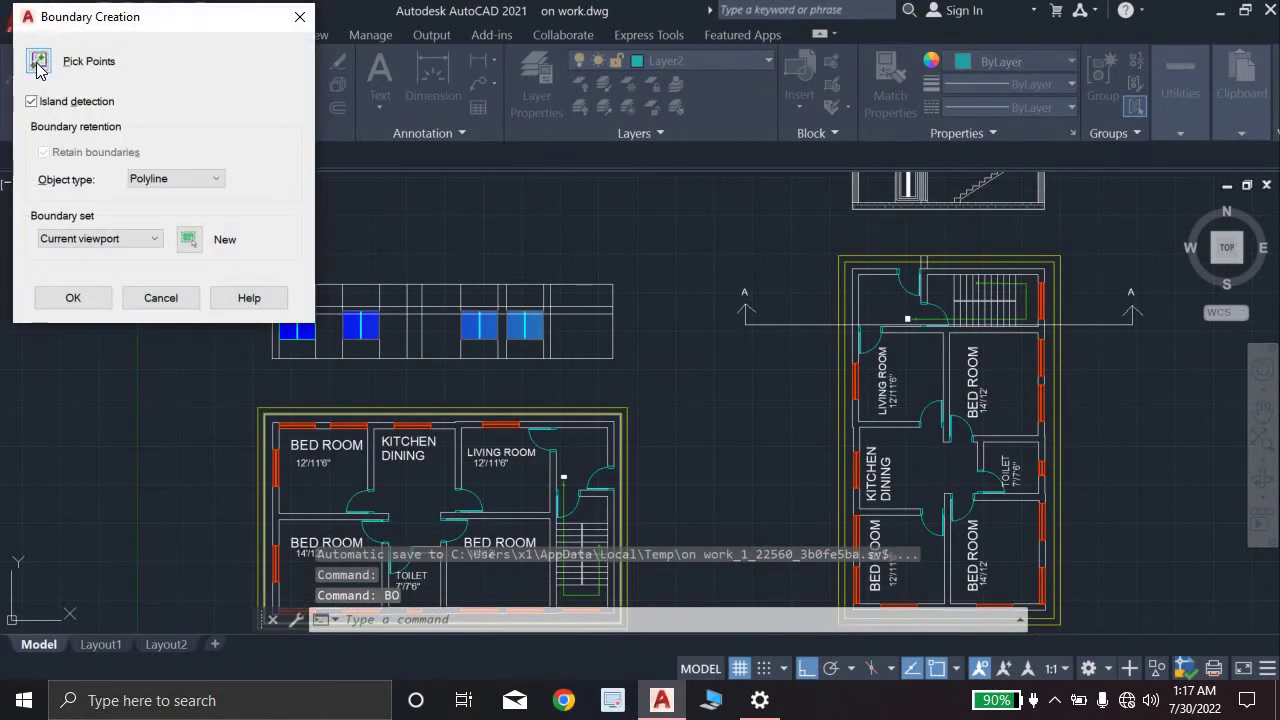
pyautogui.click(37, 62)
pyautogui.scroll(-4, 450, 380)
pyautogui.scroll(2, 506, 524)
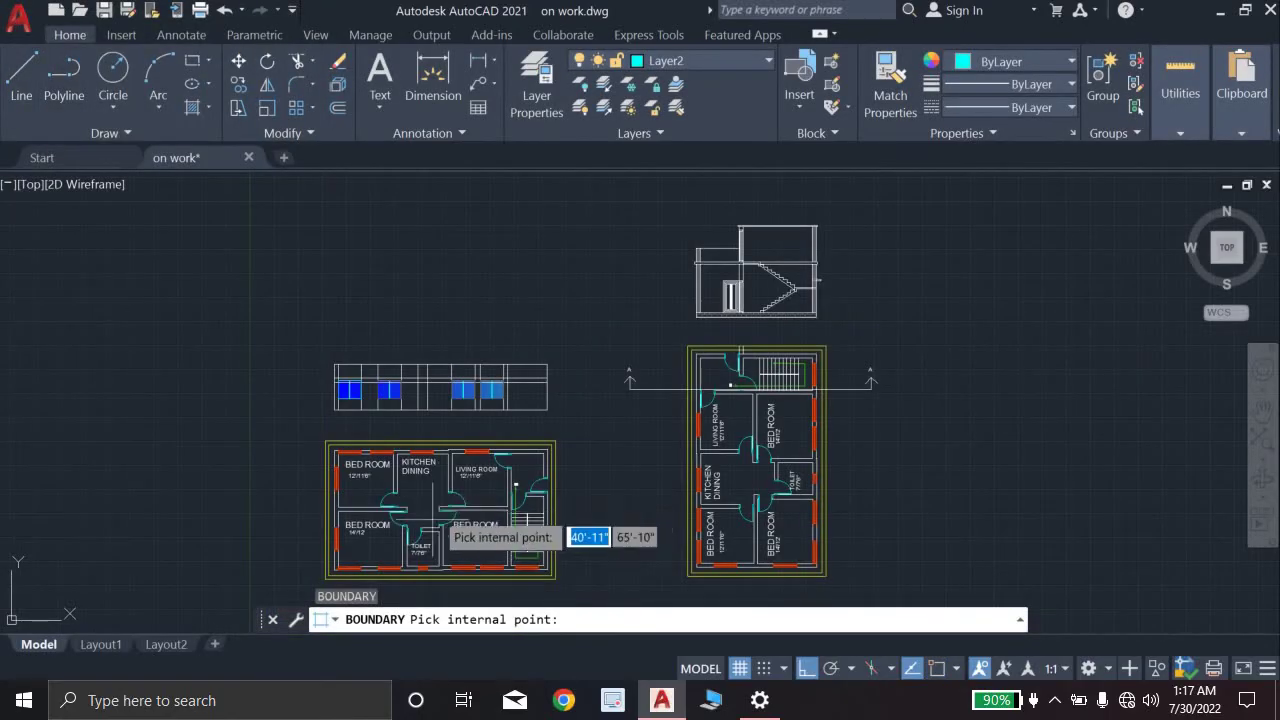
pyautogui.scroll(2, 430, 568)
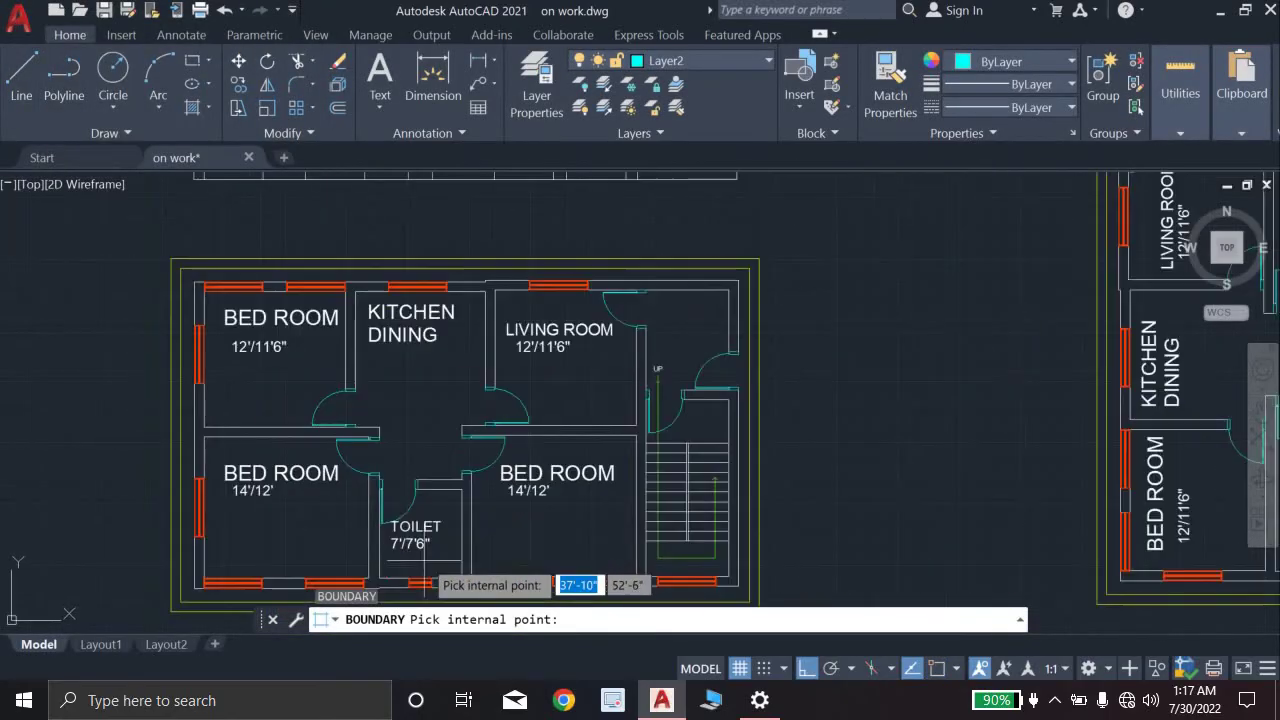
pyautogui.scroll(-3, 430, 584)
pyautogui.moveTo(430, 395); pyautogui.dragTo(412, 542, button='middle')
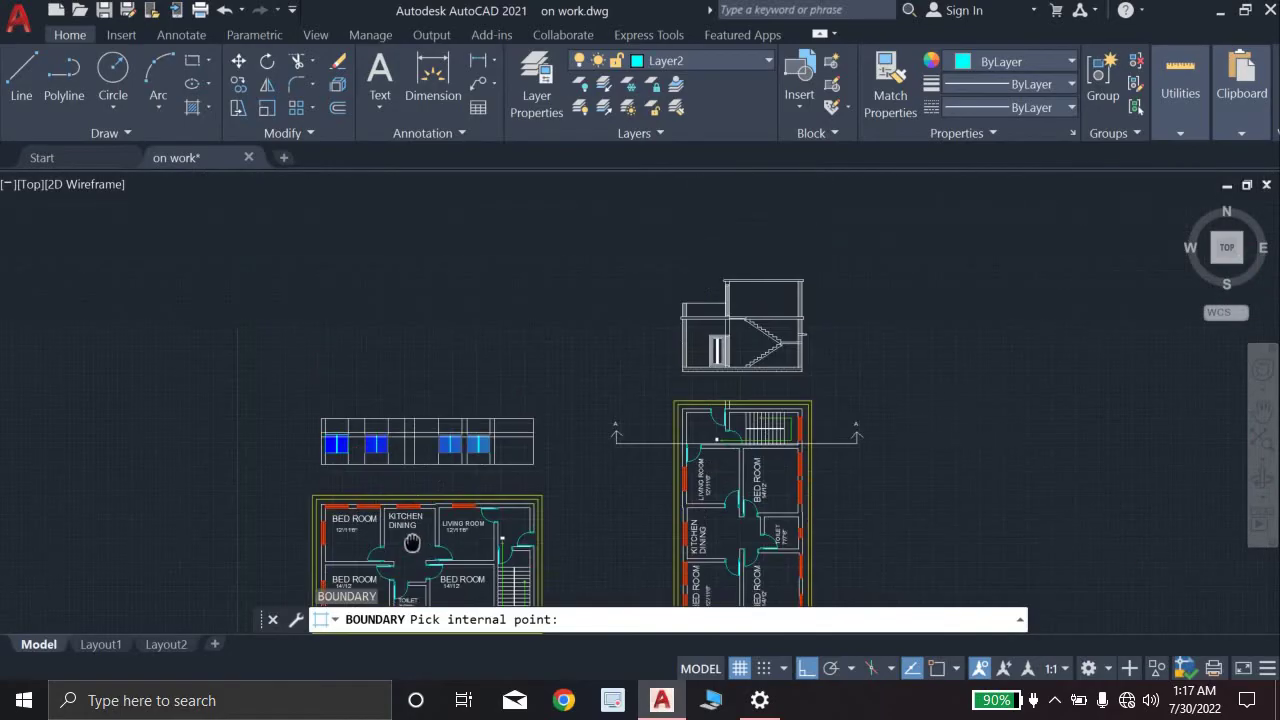
pyautogui.scroll(8, 405, 420)
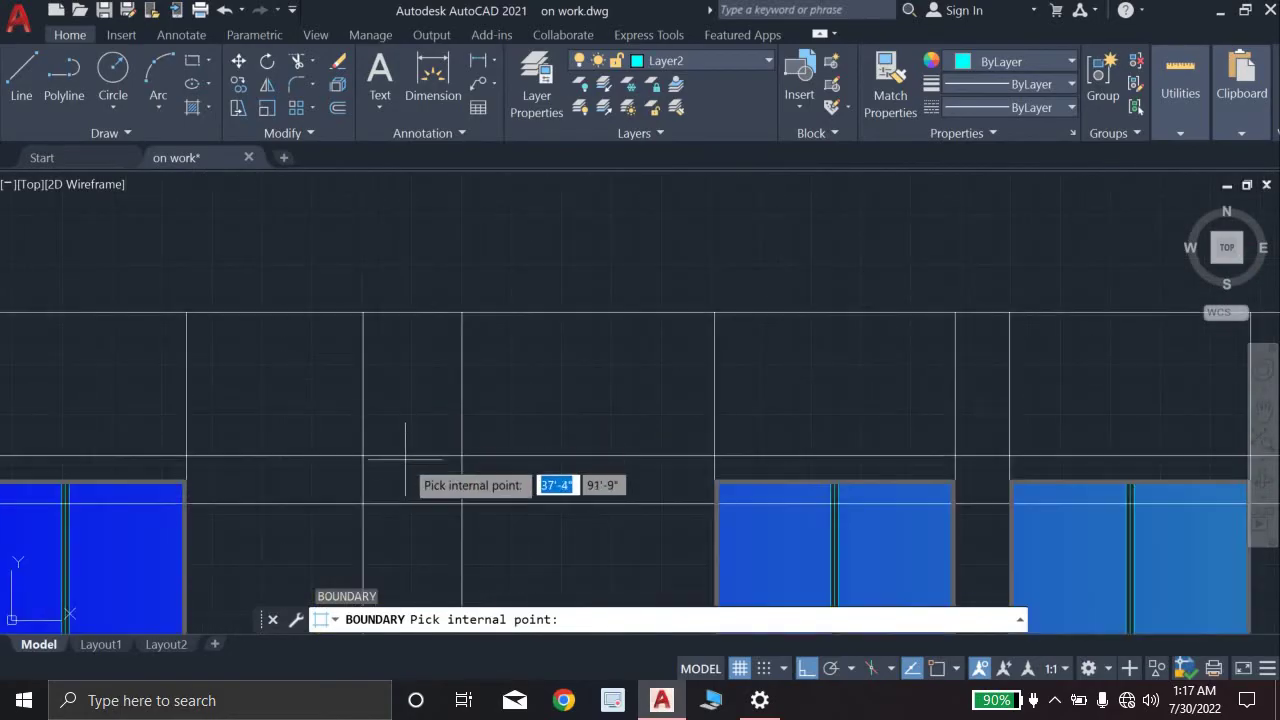
pyautogui.click(406, 478)
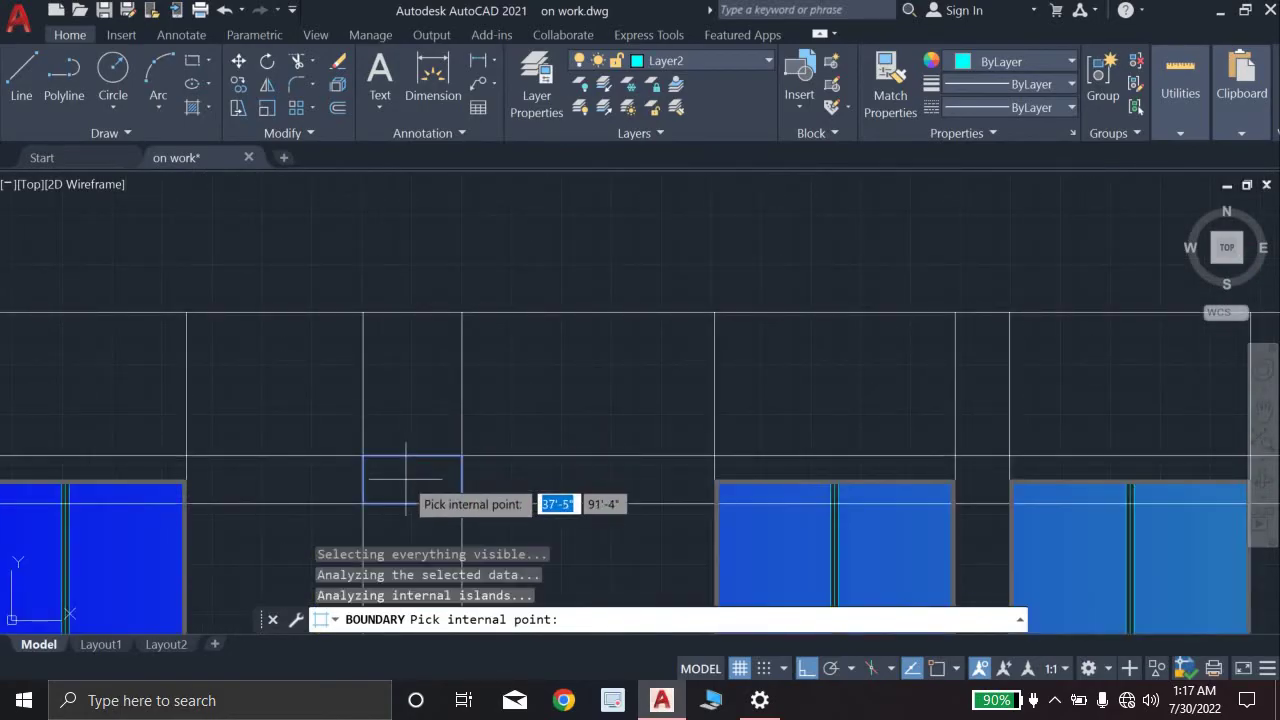
pyautogui.press('Return')
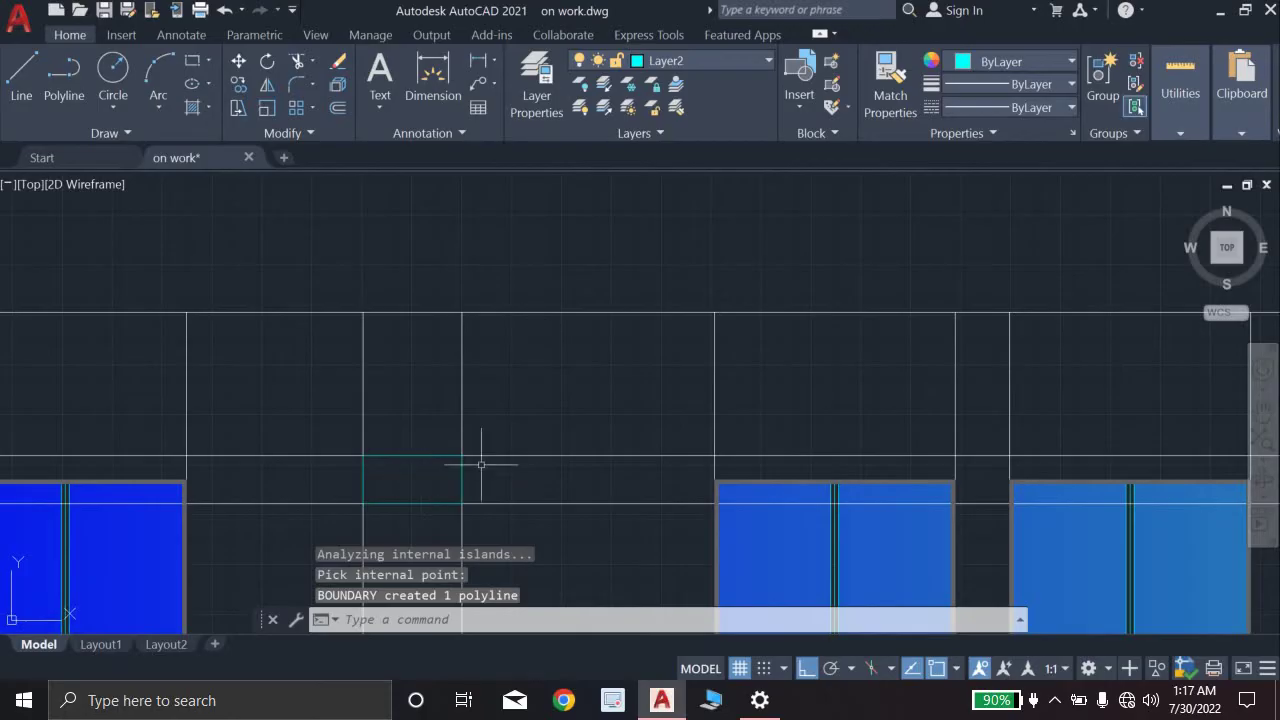
pyautogui.scroll(-4, 470, 458)
pyautogui.scroll(3, 430, 440)
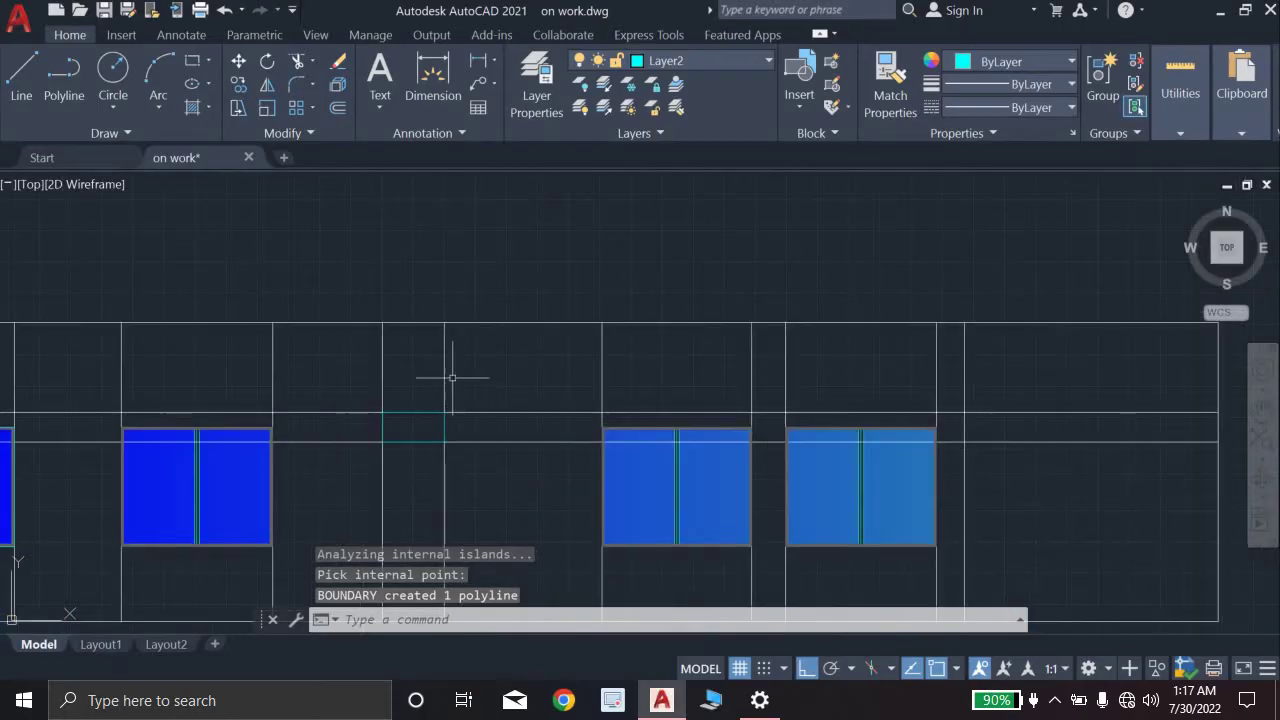
# Step: Offset the toilet window's boundary inward by 1" five successive times to form nested rectangles
pyautogui.scroll(4, 389, 397)
pyautogui.press('Escape')
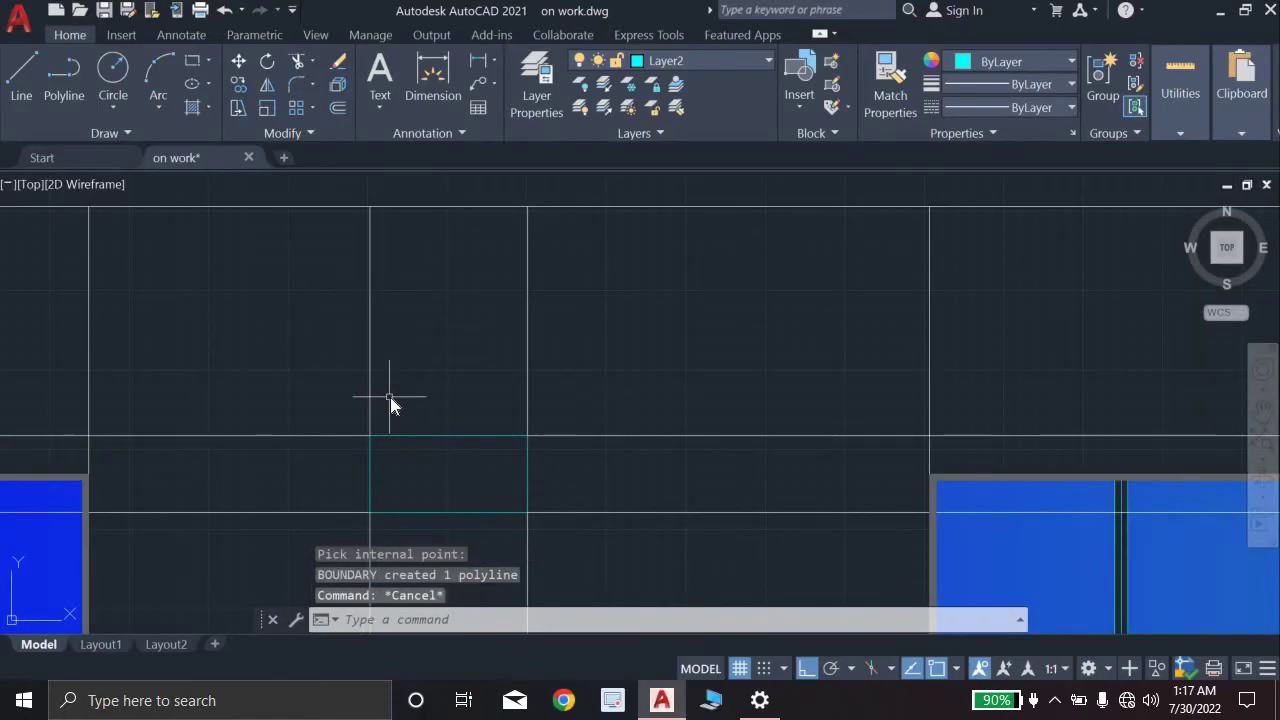
pyautogui.write('o')
pyautogui.press('Return')
pyautogui.write('1')
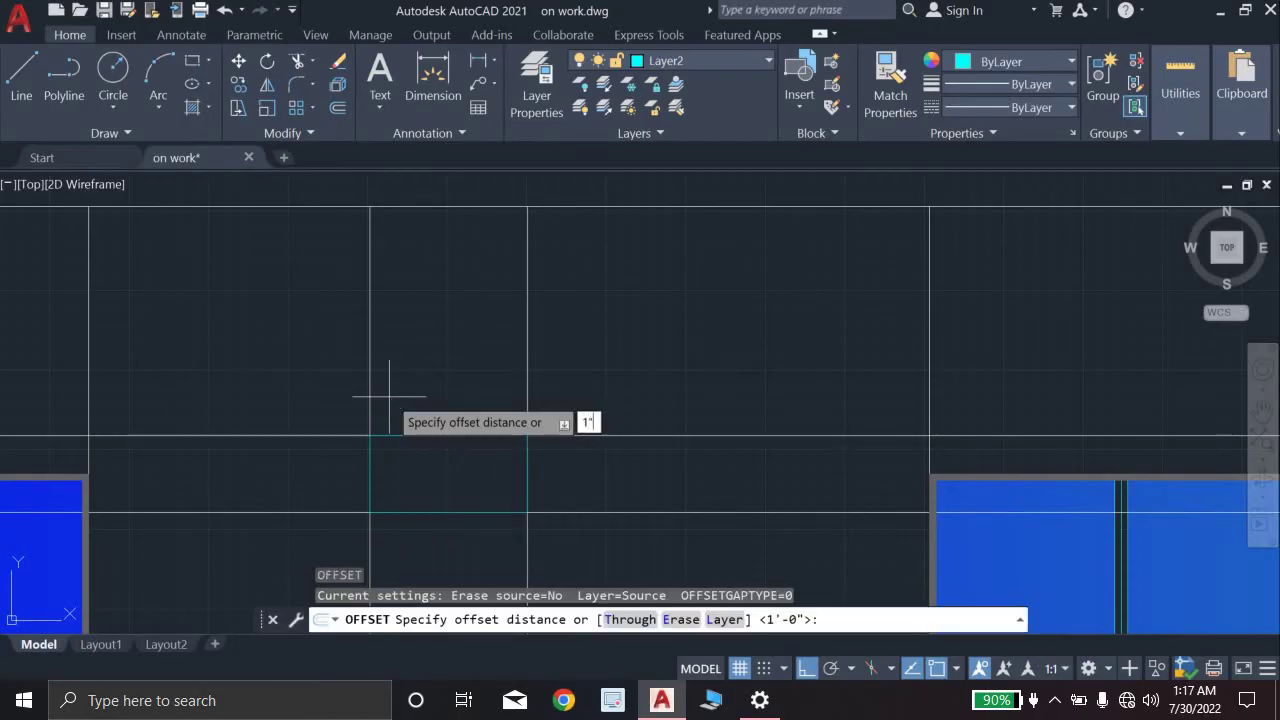
pyautogui.press('Return')
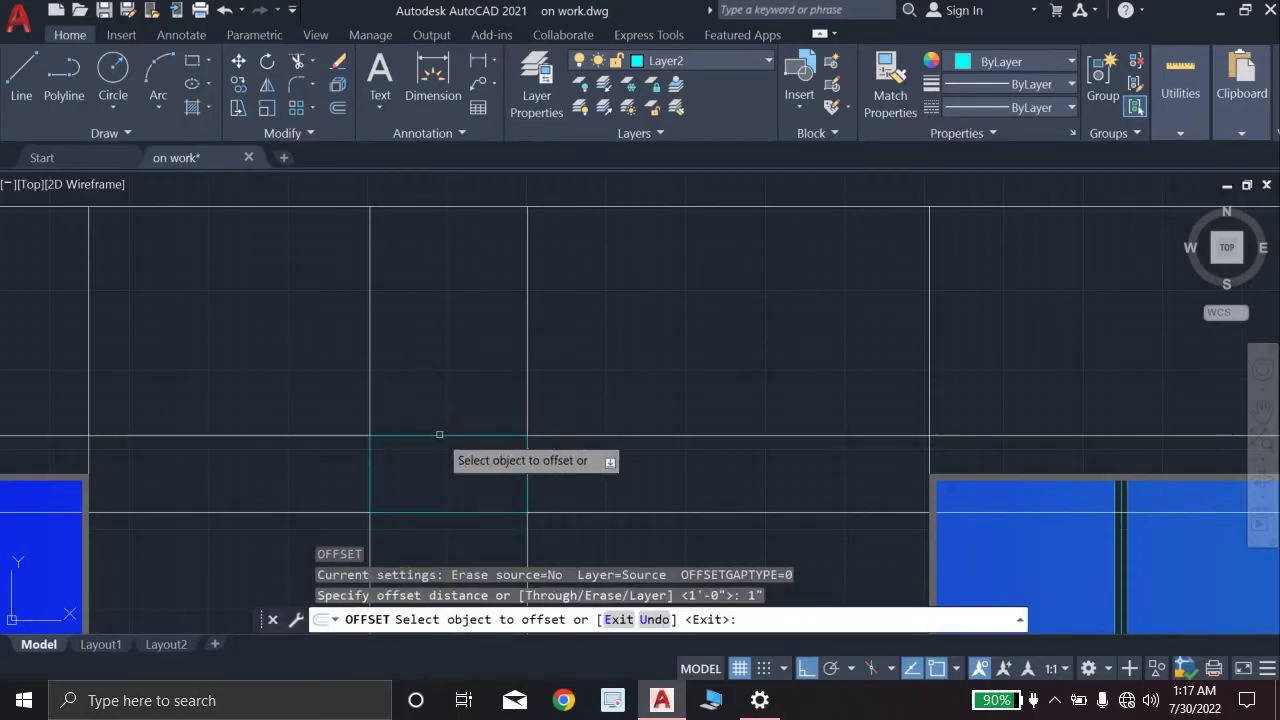
pyautogui.click(440, 435)
pyautogui.scroll(2, 440, 467)
pyautogui.click(440, 470)
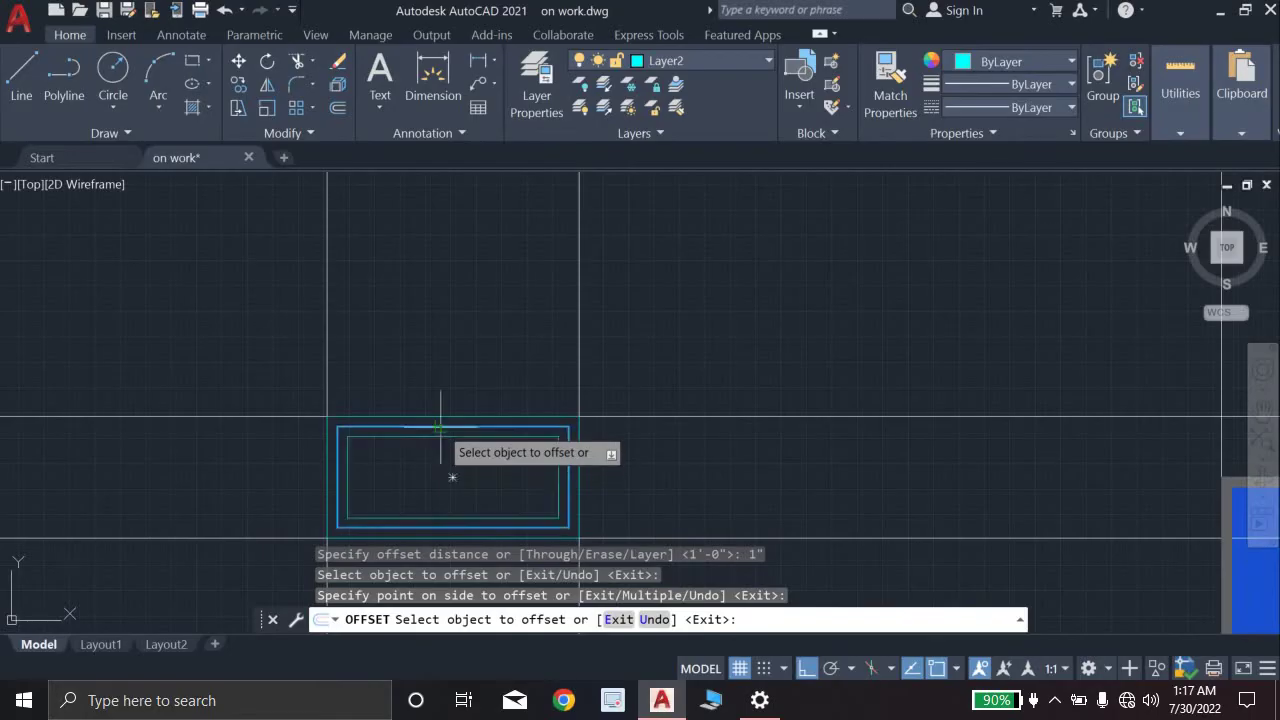
pyautogui.click(441, 427)
pyautogui.click(442, 455)
pyautogui.click(440, 437)
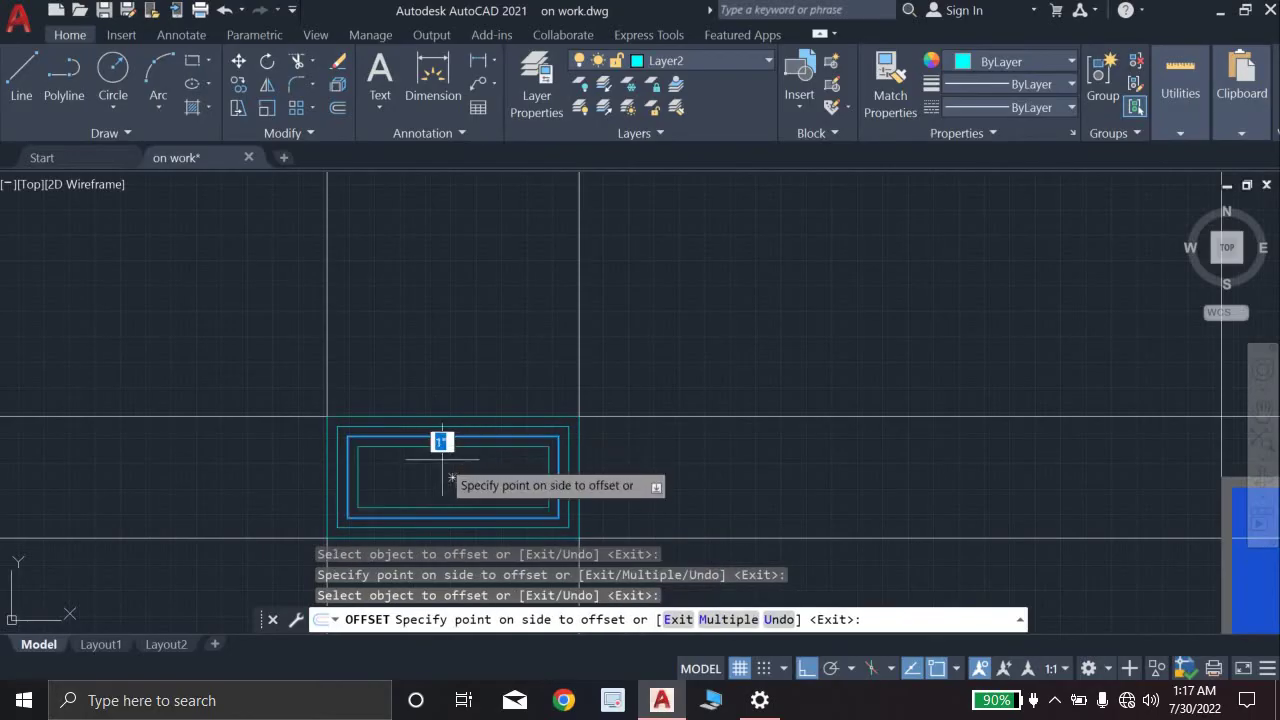
pyautogui.click(441, 462)
pyautogui.click(441, 447)
pyautogui.click(441, 476)
pyautogui.click(440, 458)
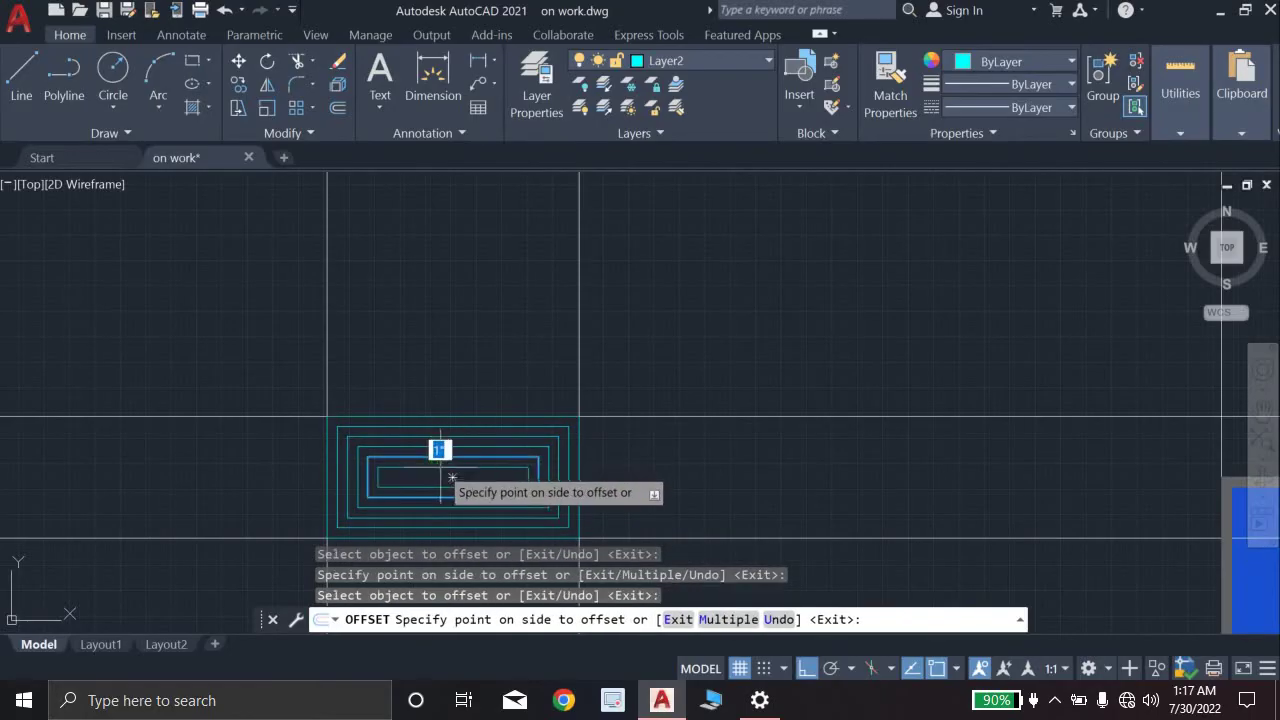
pyautogui.click(440, 474)
pyautogui.scroll(-5, 440, 472)
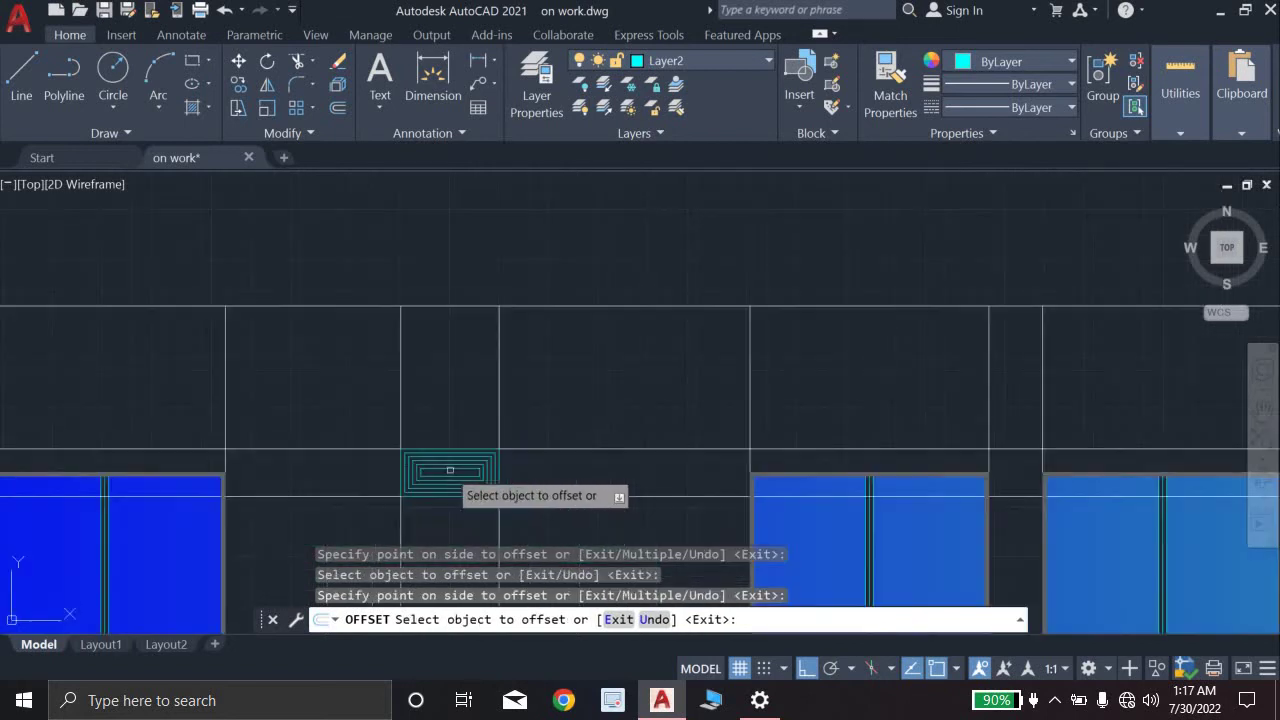
pyautogui.scroll(2, 458, 480)
pyautogui.press('Escape')
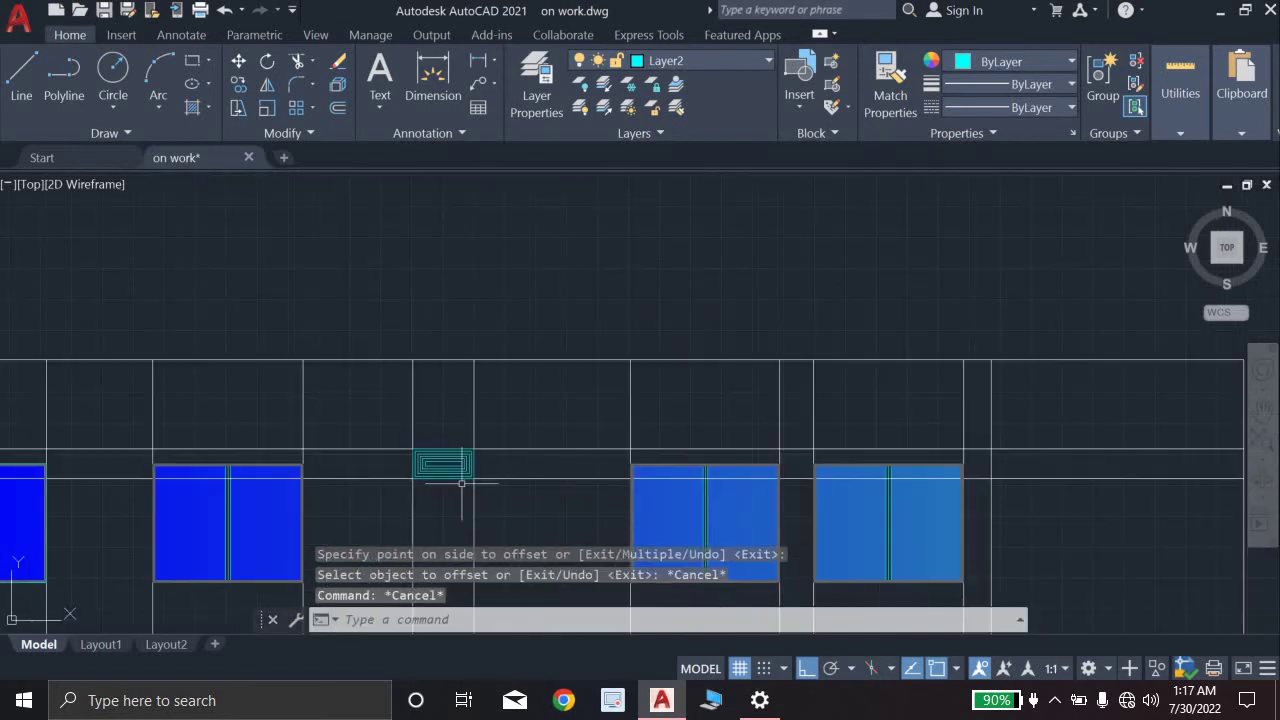
# Step: Erase the two horizontal offset lines running along the top and bottom edges of the toilet window
pyautogui.click(520, 478)
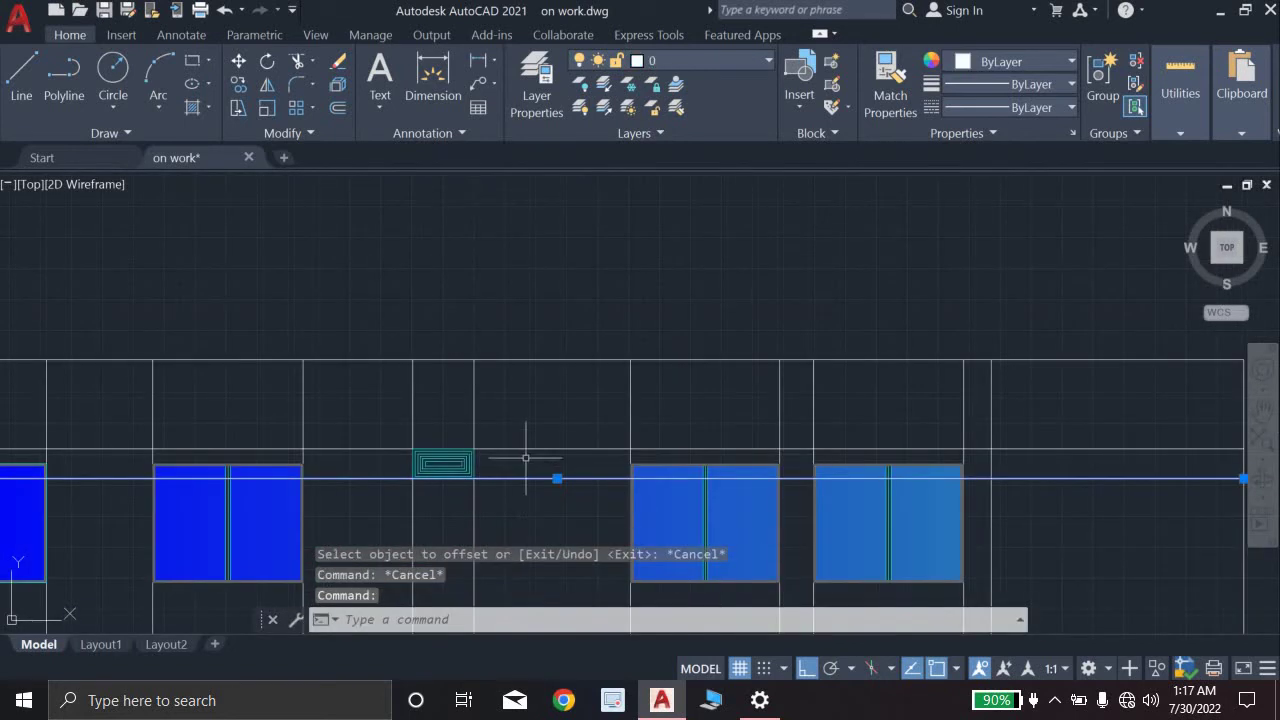
pyautogui.click(535, 446)
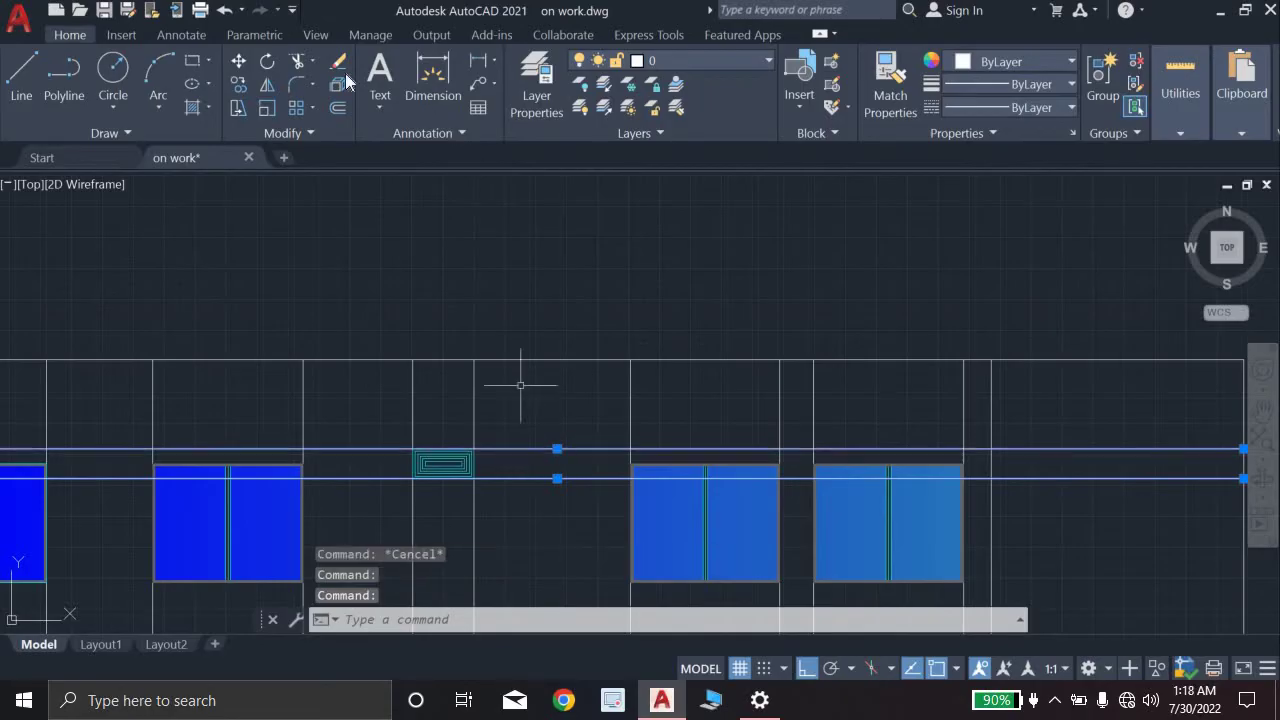
pyautogui.press('Delete')
# Step: Erase the ten vertical projection lines at the sides of the four large windows and the toilet window, keeping the wall line
pyautogui.scroll(-5, 480, 300)
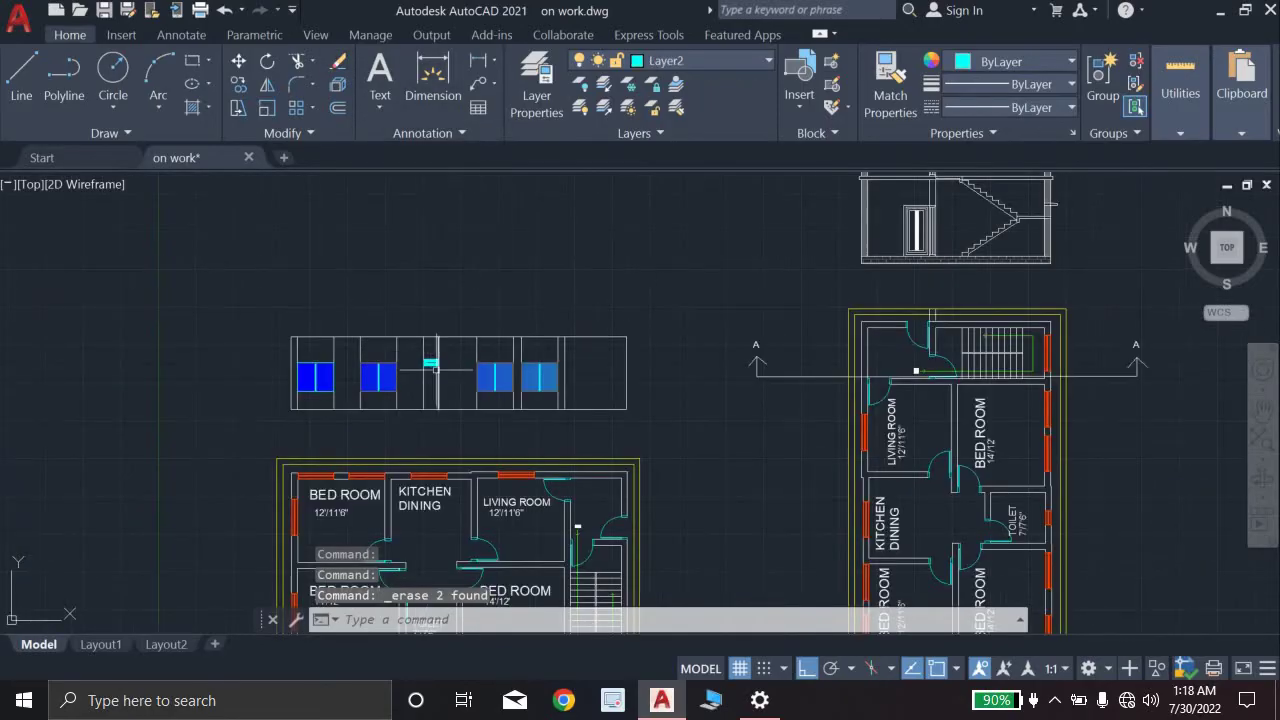
pyautogui.scroll(3, 436, 370)
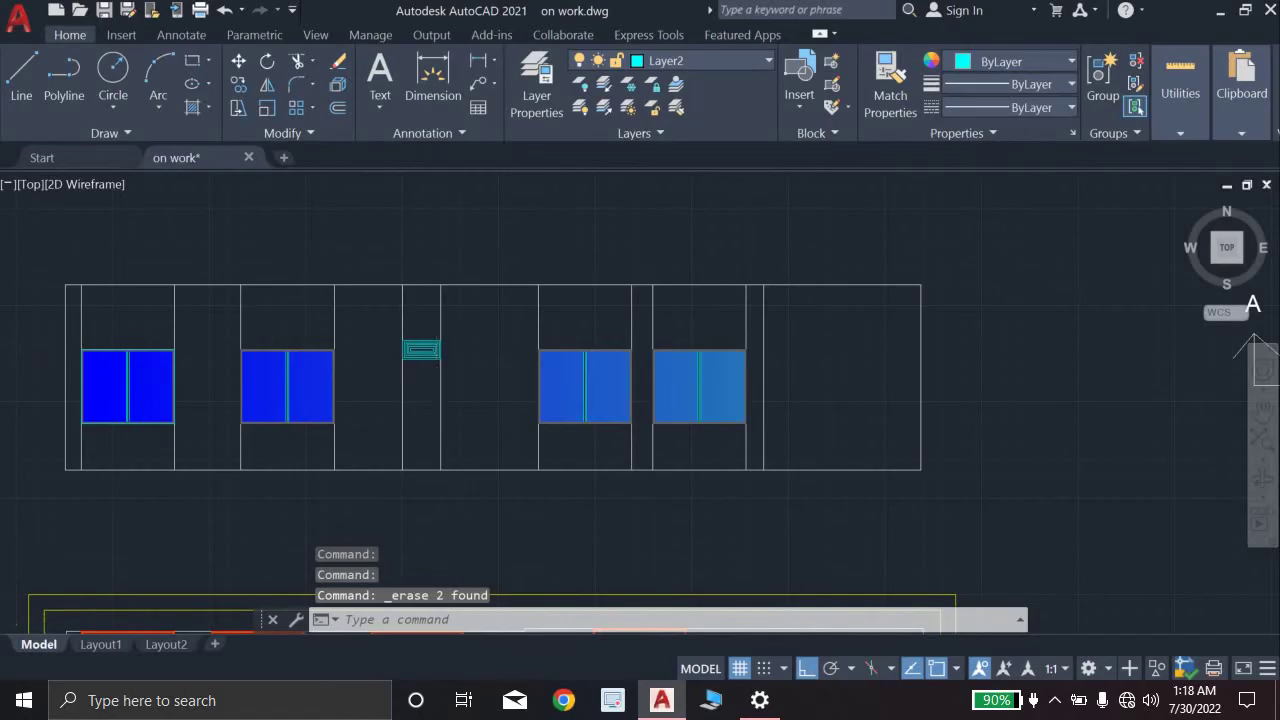
pyautogui.scroll(4, 434, 363)
pyautogui.scroll(-4, 436, 370)
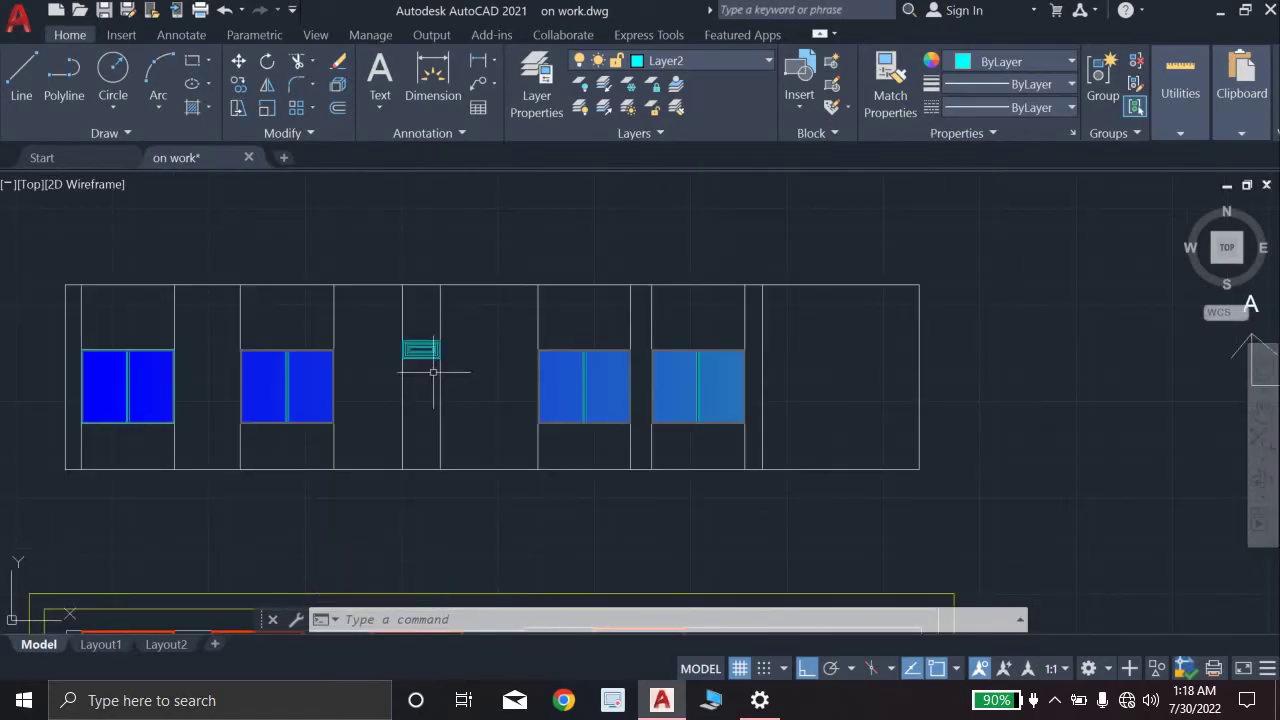
pyautogui.click(174, 324)
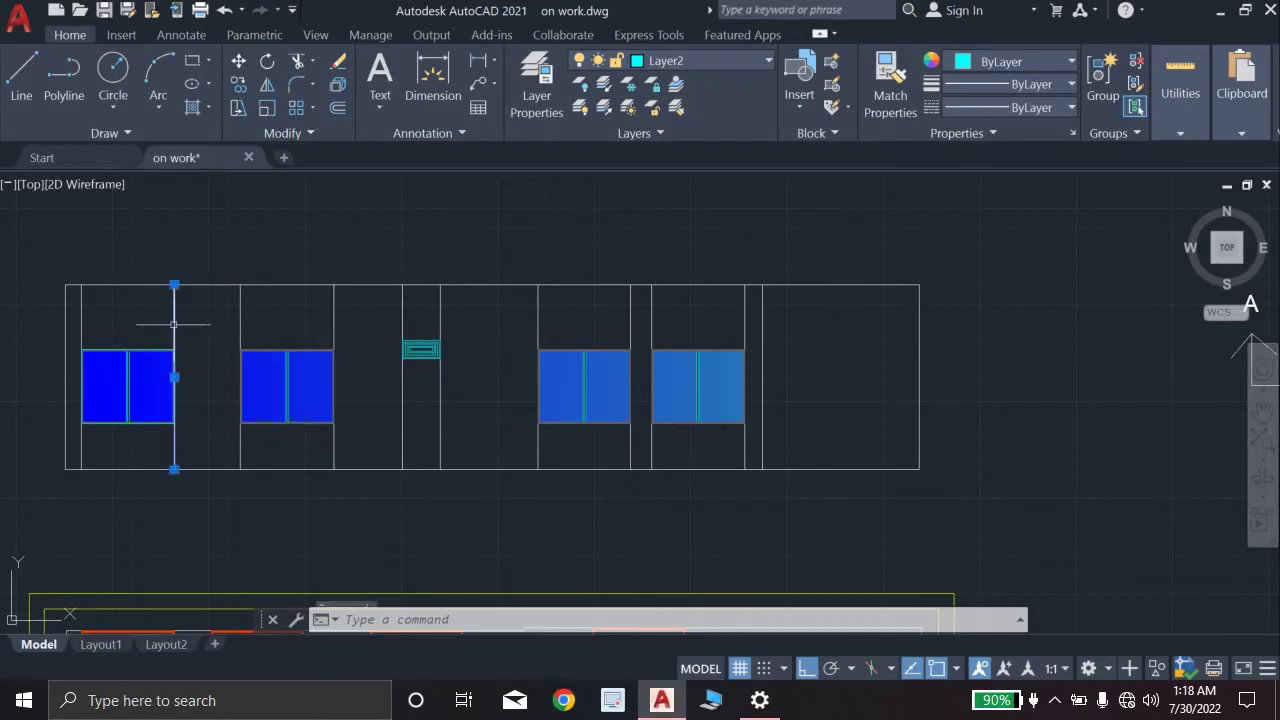
pyautogui.click(82, 322)
pyautogui.click(239, 324)
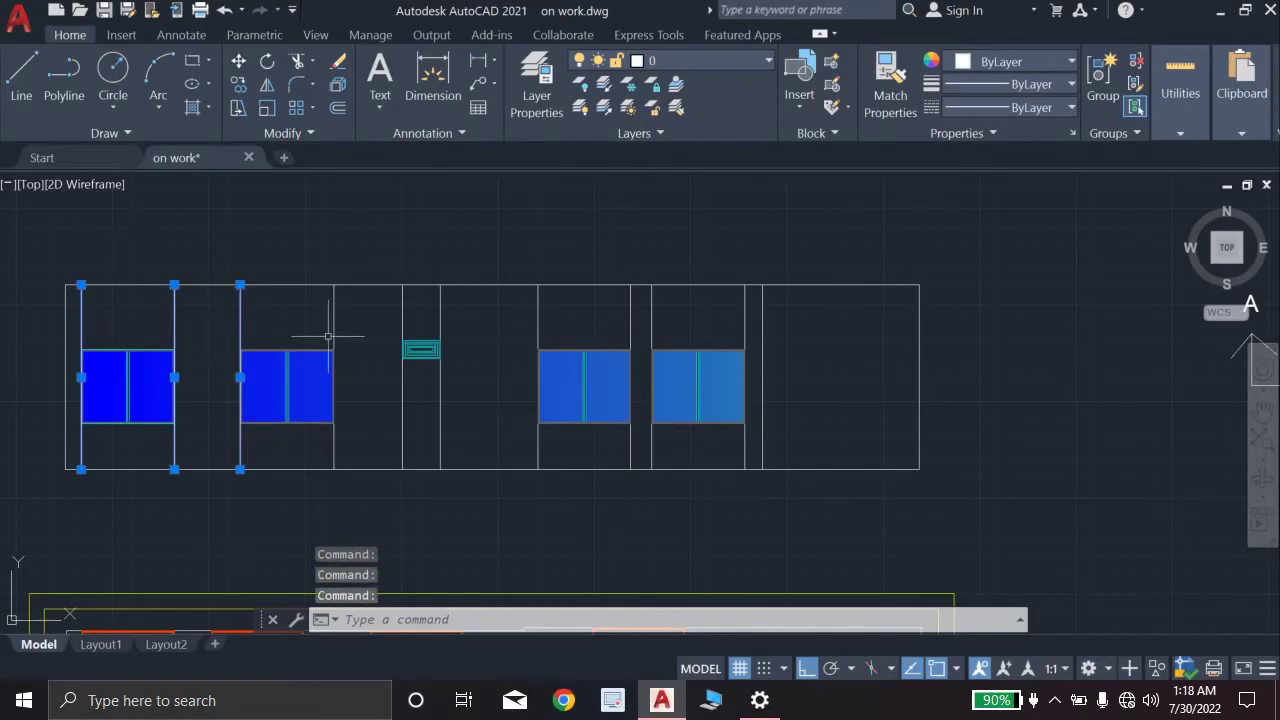
pyautogui.click(403, 323)
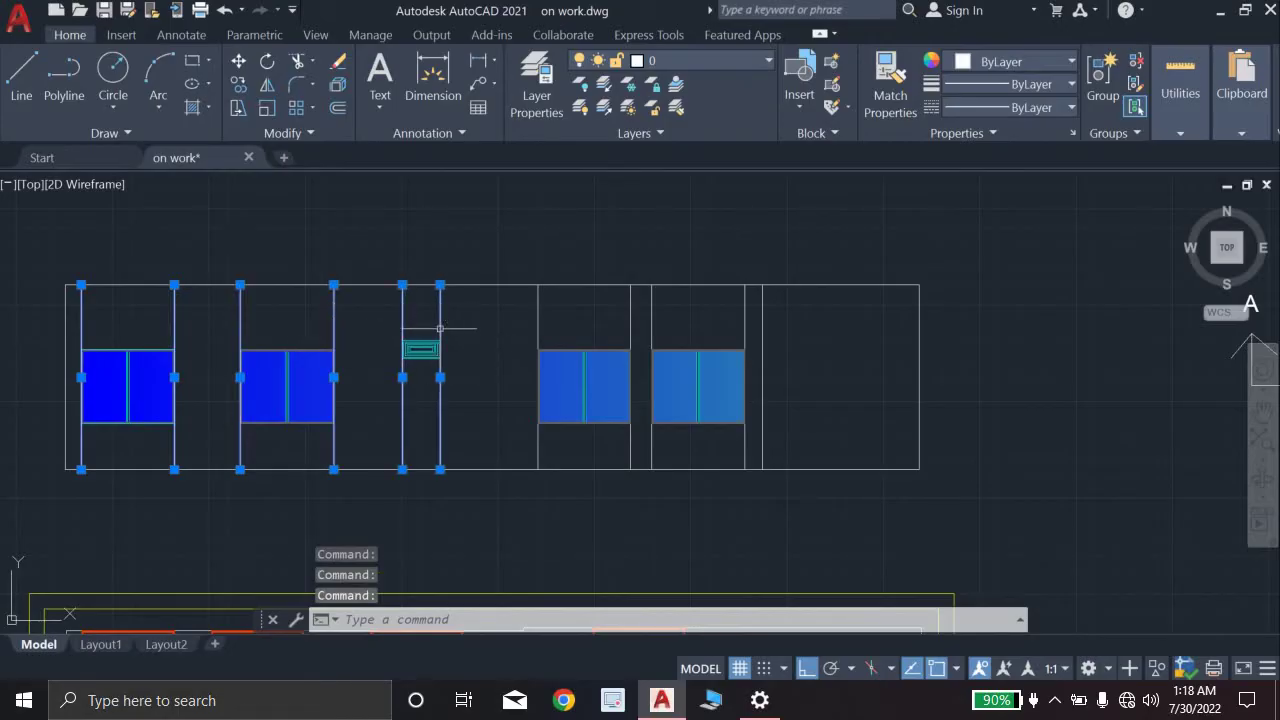
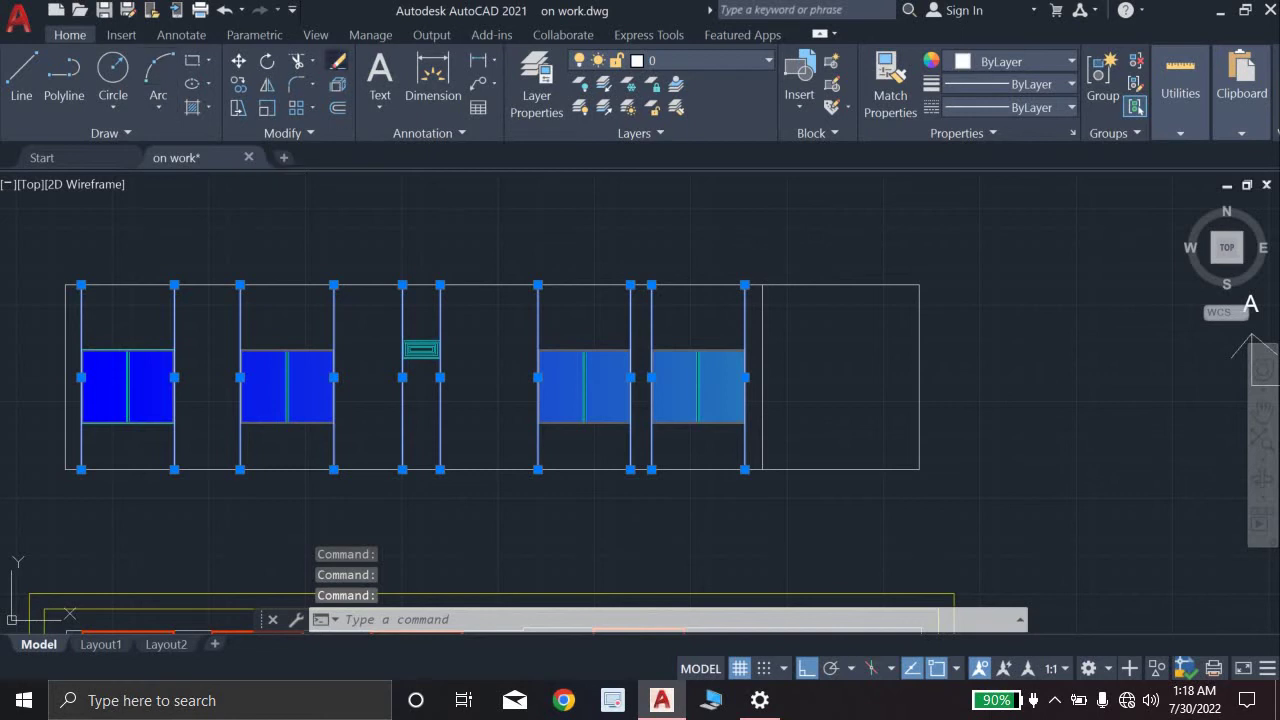
pyautogui.click(338, 62)
# Step: Examine the staircase bay in the rotated floor plan, including its wall and window, against the end bay of the elevation
pyautogui.scroll(-4, 437, 427)
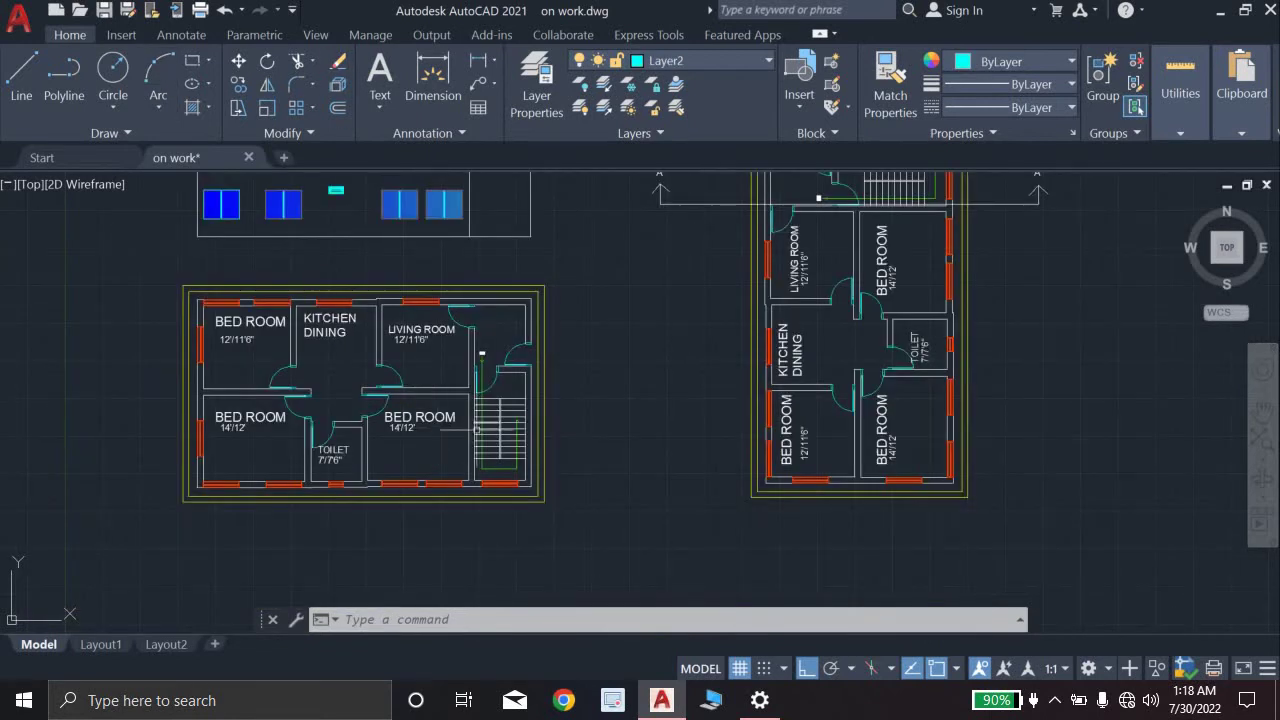
pyautogui.scroll(6, 476, 429)
pyautogui.scroll(-2, 503, 449)
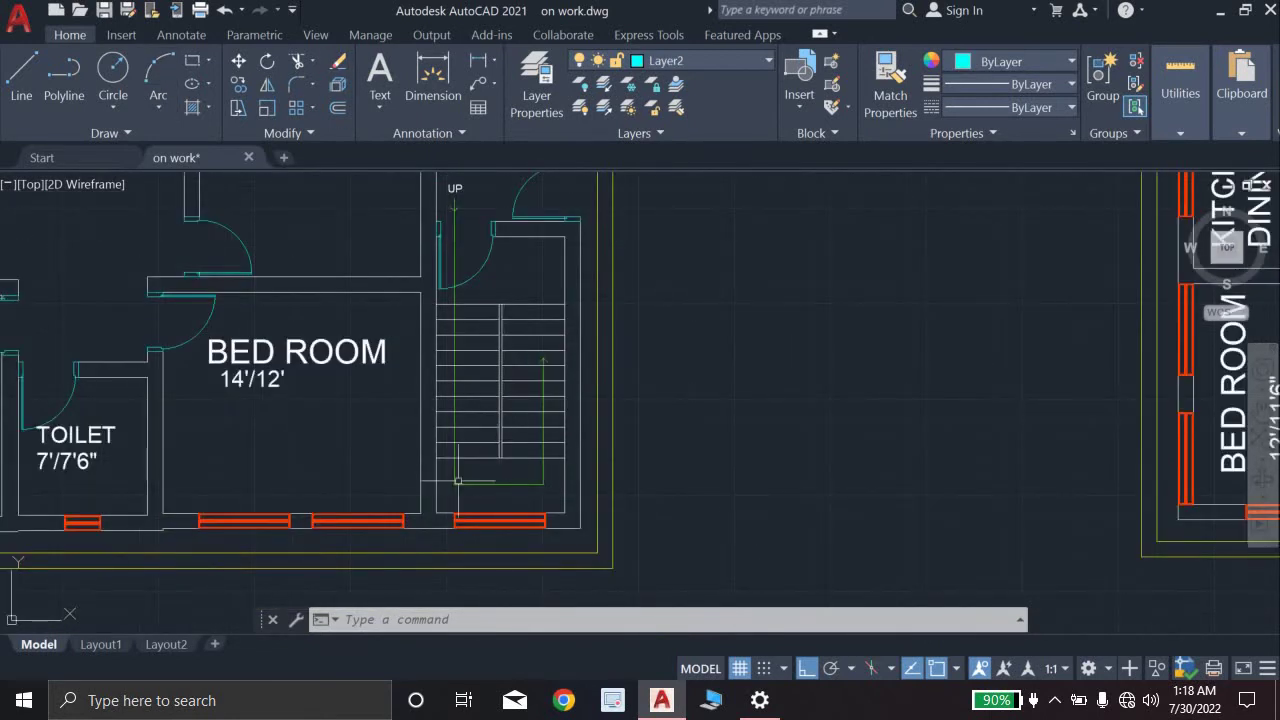
pyautogui.scroll(-2, 458, 481)
pyautogui.moveTo(486, 431); pyautogui.dragTo(491, 672, button='middle')
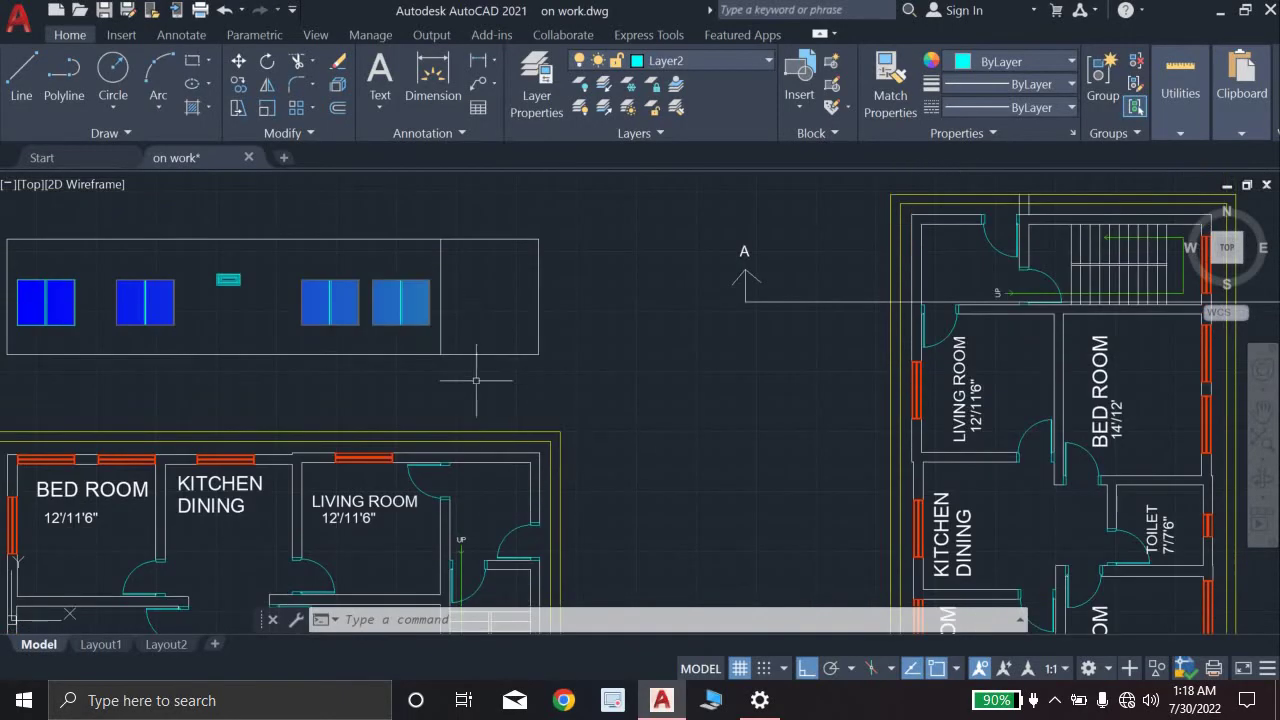
pyautogui.scroll(-4, 455, 428)
pyautogui.scroll(4, 453, 437)
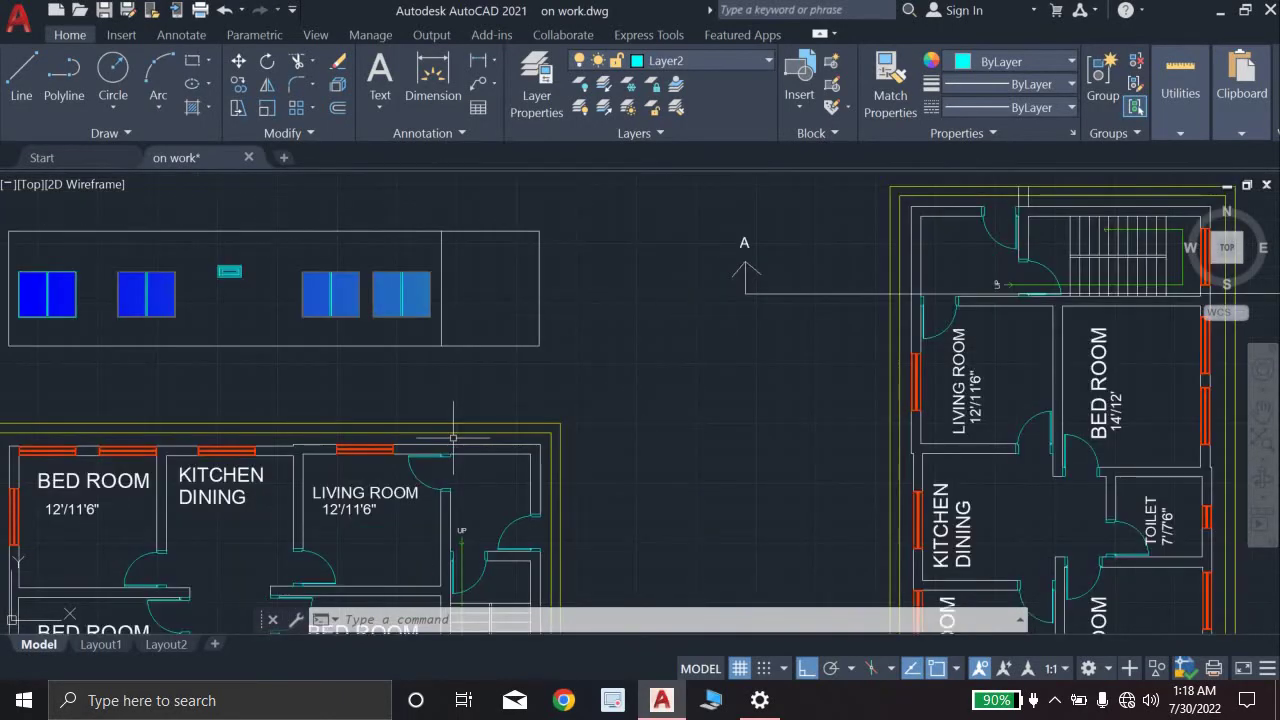
pyautogui.moveTo(452, 437); pyautogui.dragTo(468, 295, button='middle')
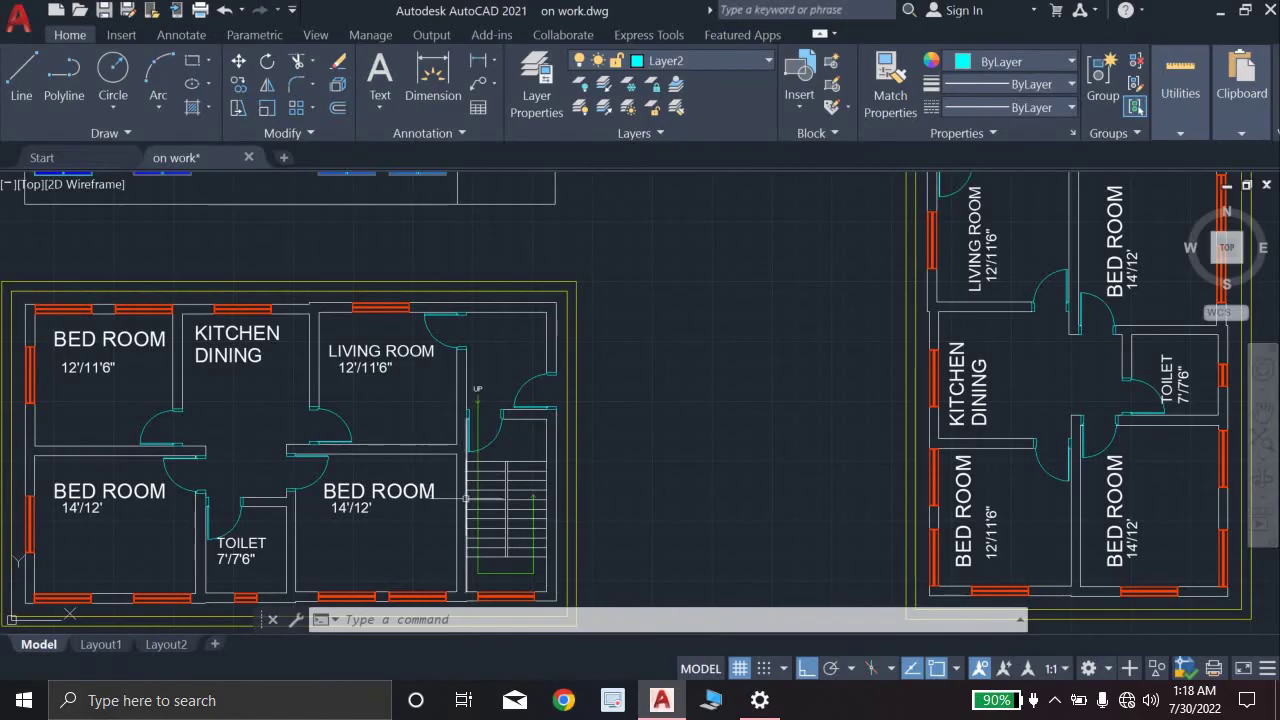
pyautogui.scroll(2, 462, 540)
pyautogui.scroll(-3, 466, 430)
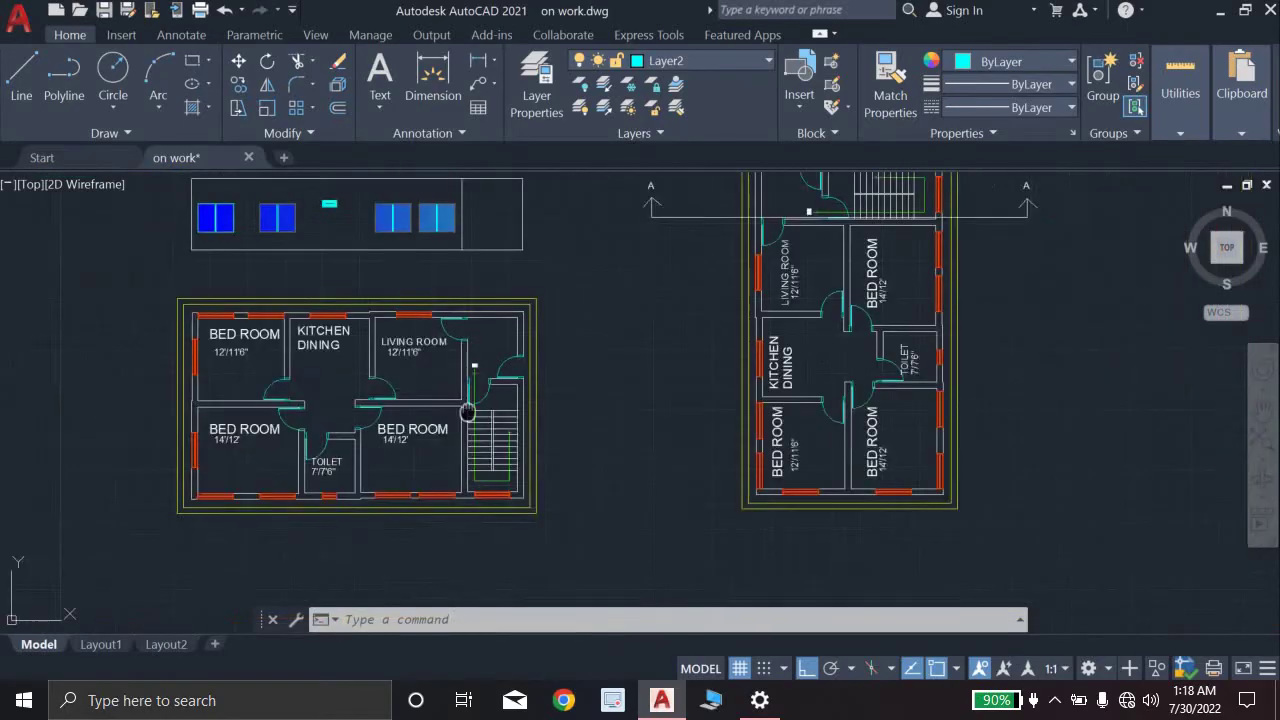
pyautogui.moveTo(461, 290); pyautogui.dragTo(461, 396, button='middle')
pyautogui.scroll(4, 461, 396)
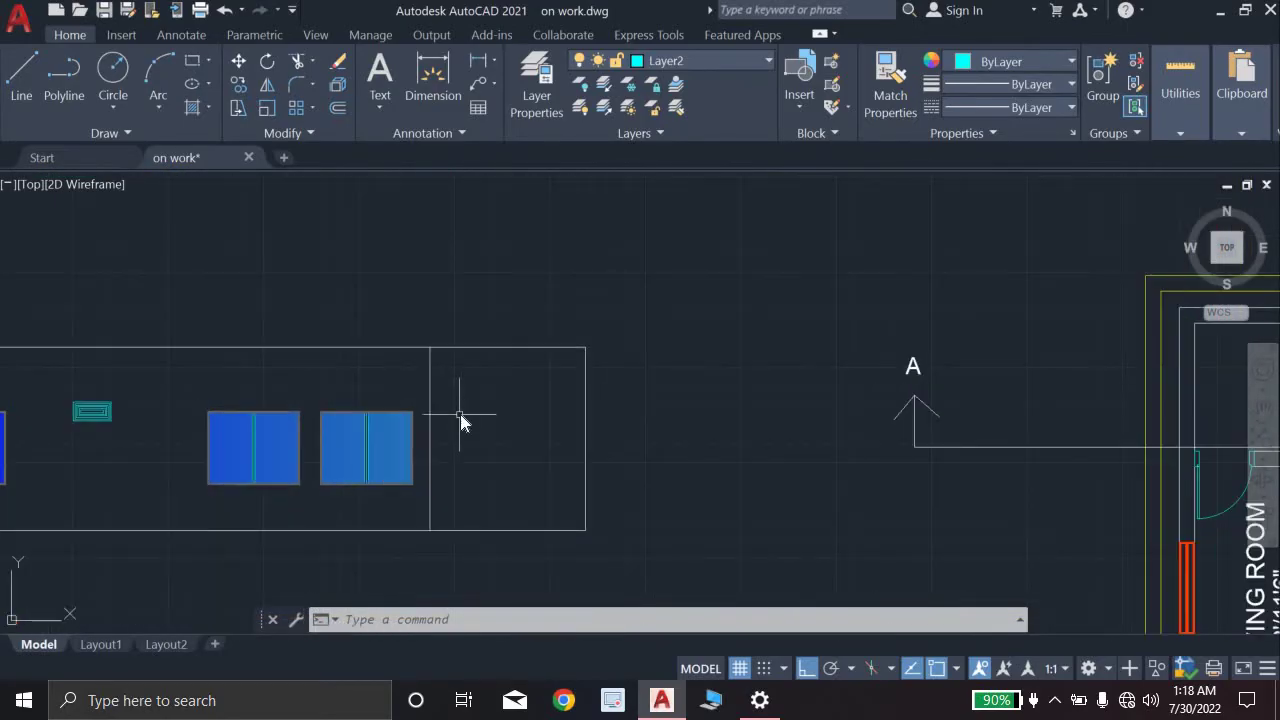
# Step: Offset the elevation's remaining interior vertical line by 10" toward the staircase end to mark the wall thickness
pyautogui.write('o')
pyautogui.press('Return')
pyautogui.write('10')
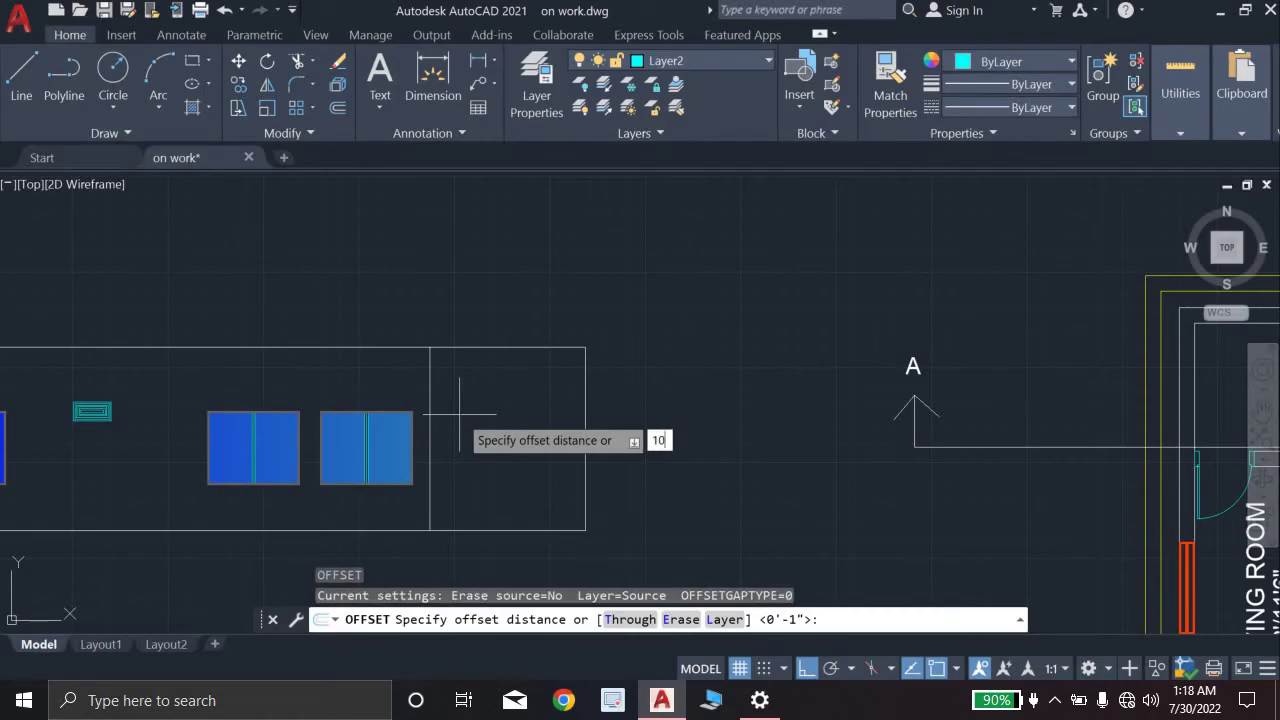
pyautogui.press('Return')
pyautogui.click(433, 431)
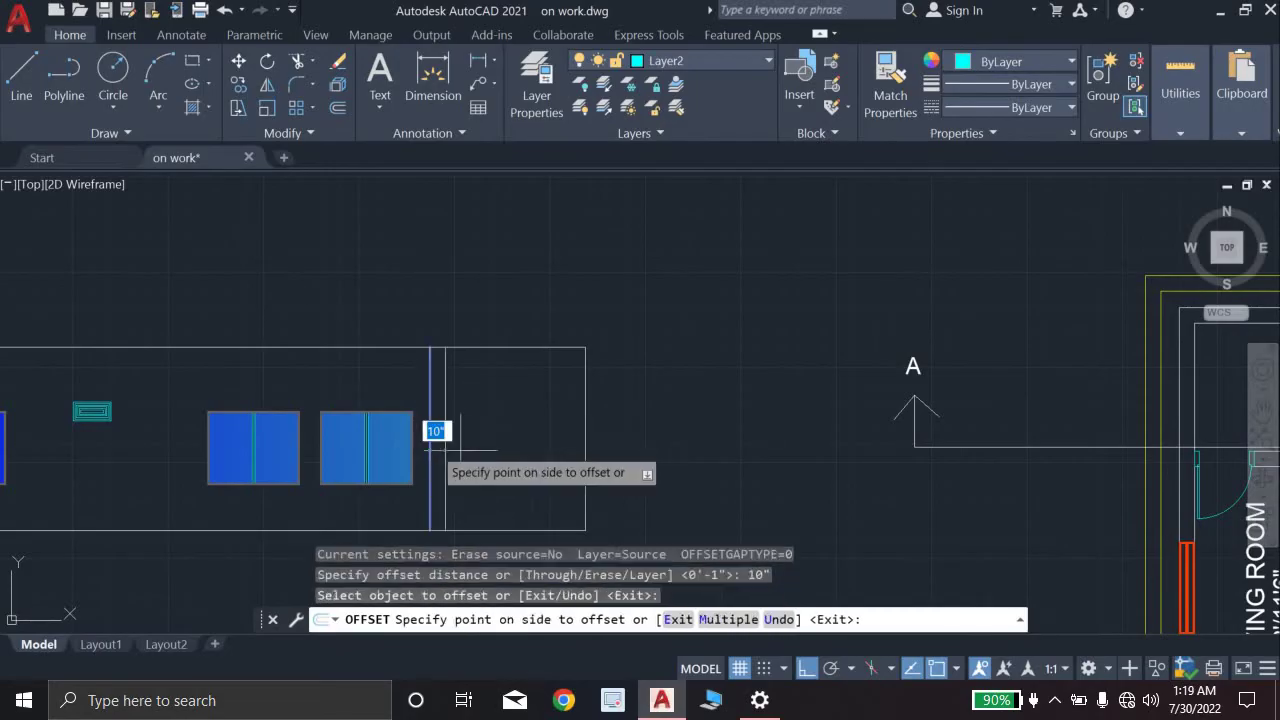
pyautogui.click(471, 450)
pyautogui.scroll(-1, 472, 452)
pyautogui.scroll(-4, 472, 452)
pyautogui.scroll(4, 473, 452)
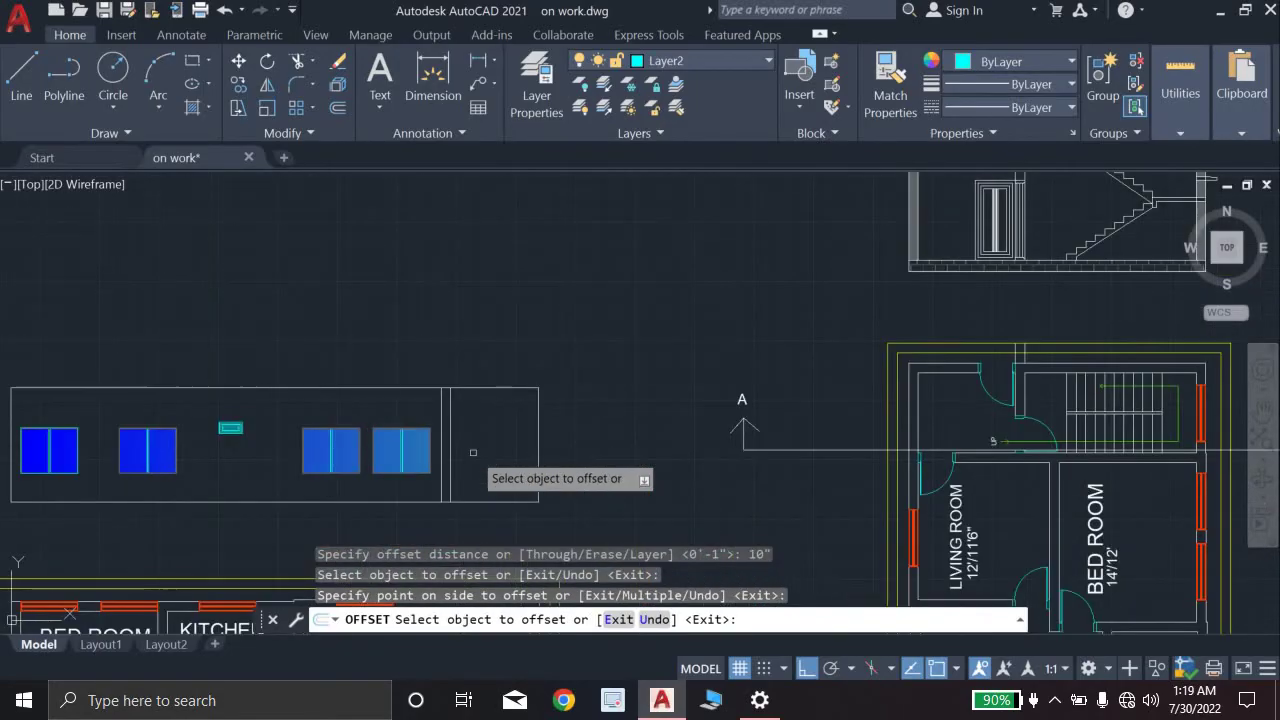
pyautogui.press('Escape')
pyautogui.press('Escape')
pyautogui.press('Escape')
# Step: Examine the staircase and its window in the unrotated floor plan against the end bay of the elevation
pyautogui.scroll(-5, 475, 450)
pyautogui.scroll(4, 480, 440)
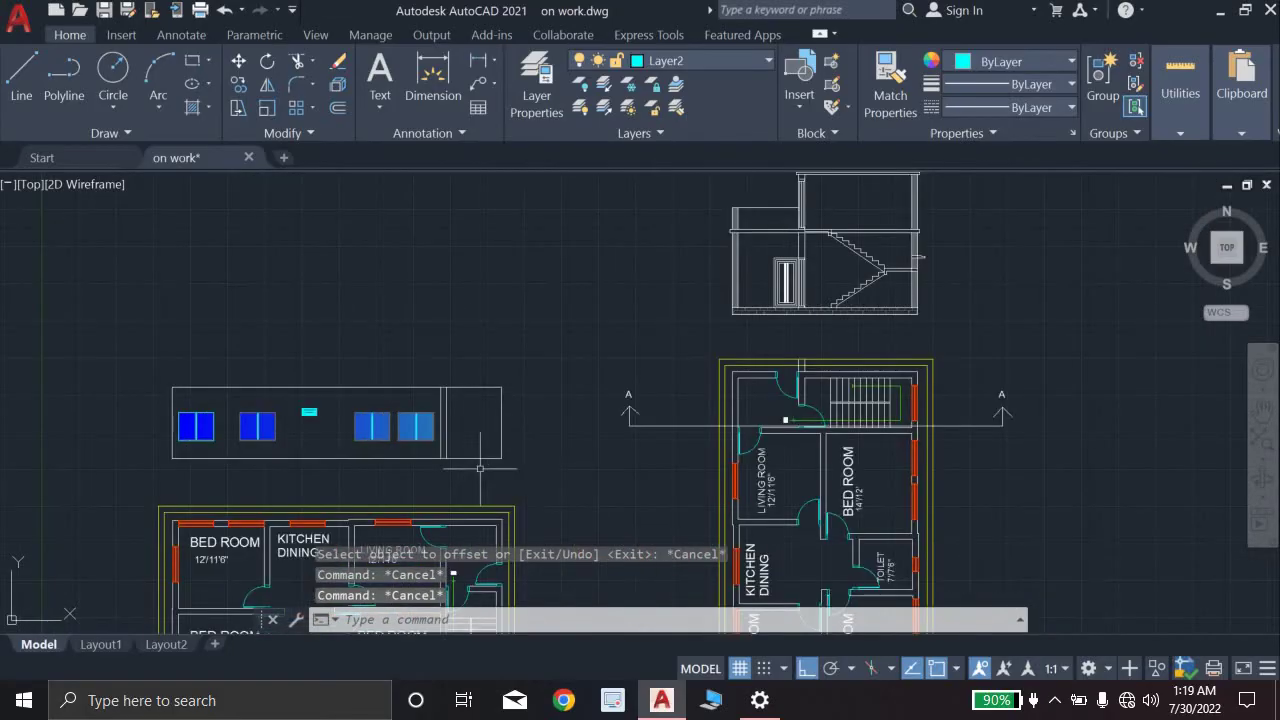
pyautogui.moveTo(486, 437); pyautogui.dragTo(495, 282, button='middle')
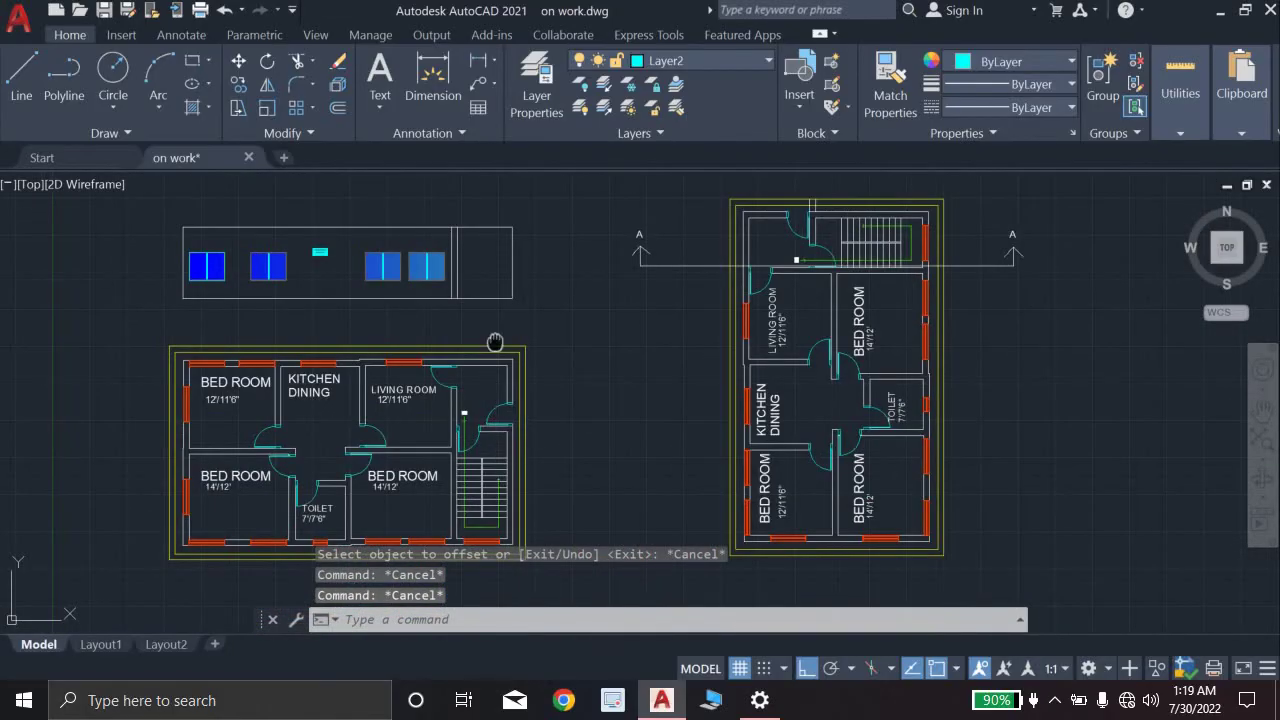
pyautogui.moveTo(495, 342); pyautogui.dragTo(501, 288, button='middle')
pyautogui.scroll(4, 491, 487)
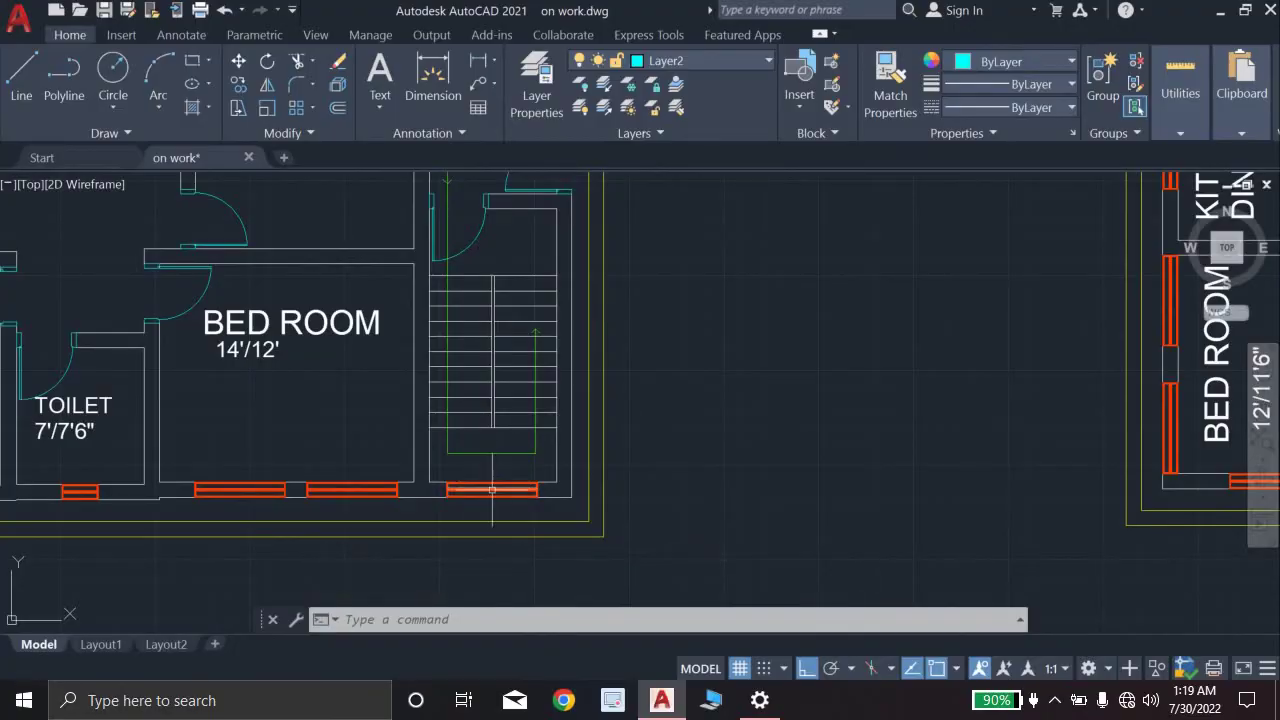
pyautogui.scroll(-4, 491, 487)
pyautogui.moveTo(458, 299)
pyautogui.mouseDown(button='middle')
pyautogui.moveTo(480, 498)
pyautogui.moveTo(480, 380)
pyautogui.moveTo(471, 464)
pyautogui.mouseUp(button='middle')
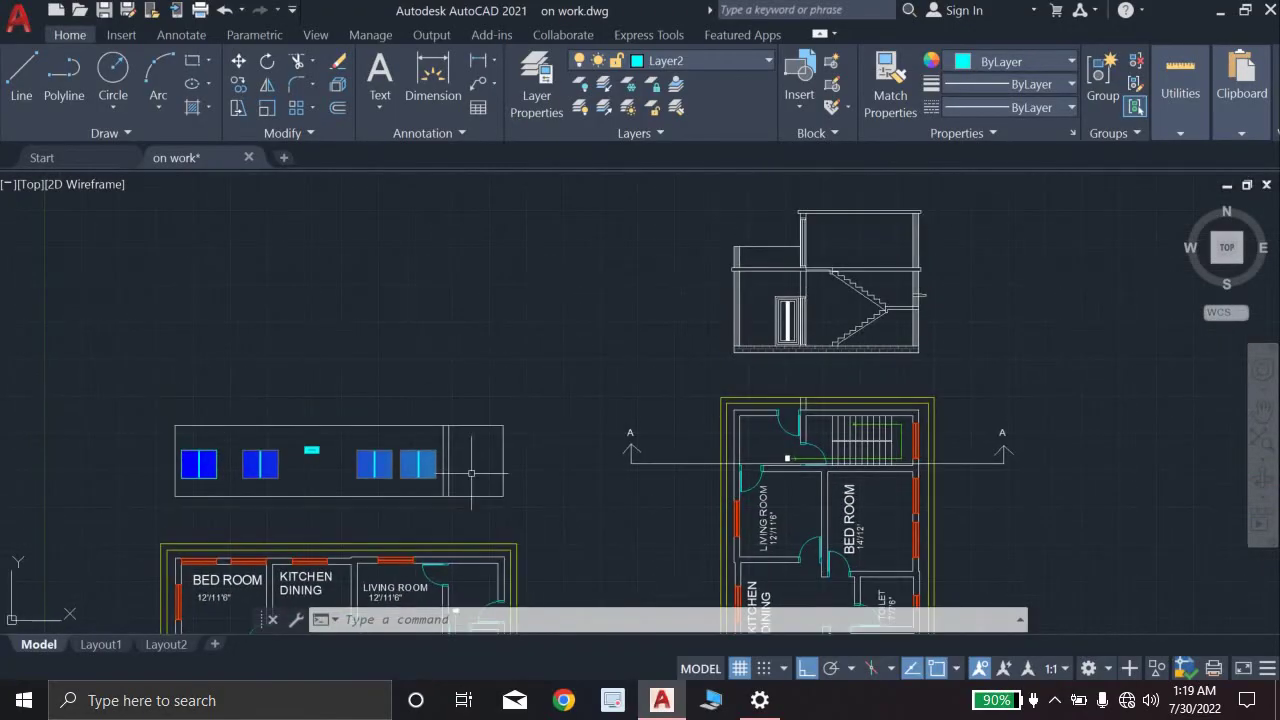
# Step: Offset the elevation's bottom line upward by 4' to guide the sill level of the staircase window
pyautogui.scroll(4, 470, 472)
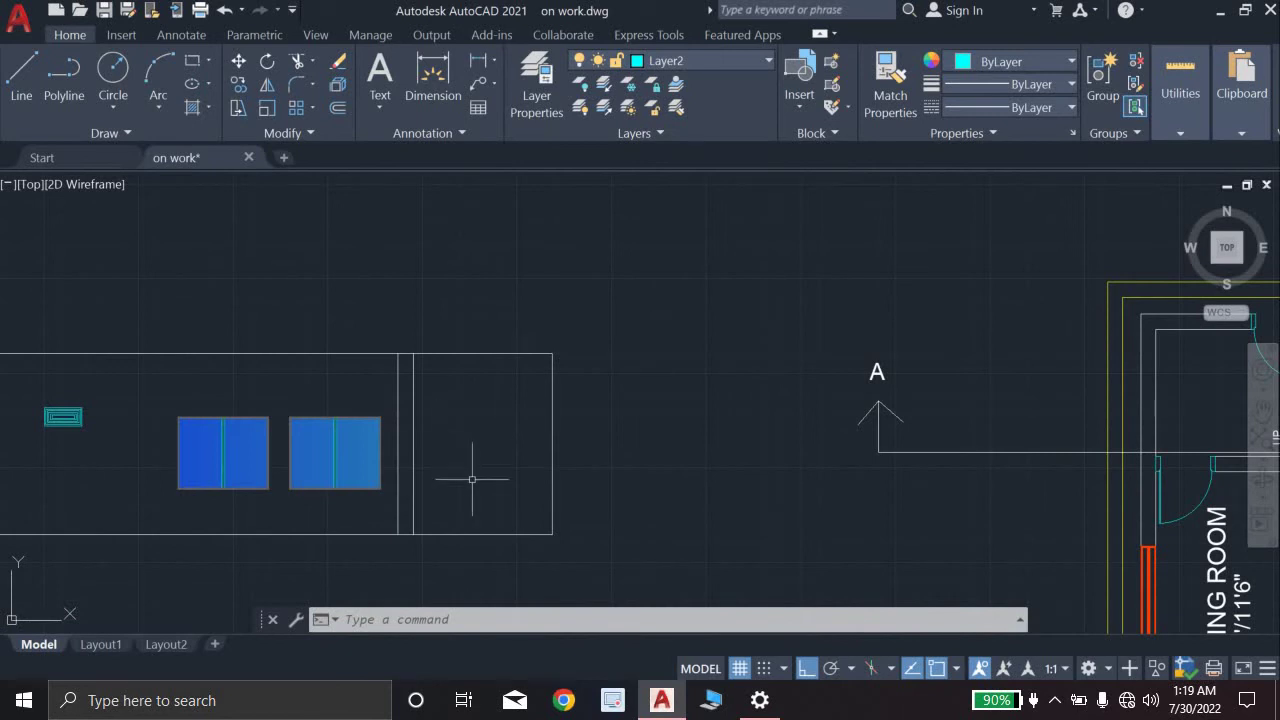
pyautogui.press('Return')
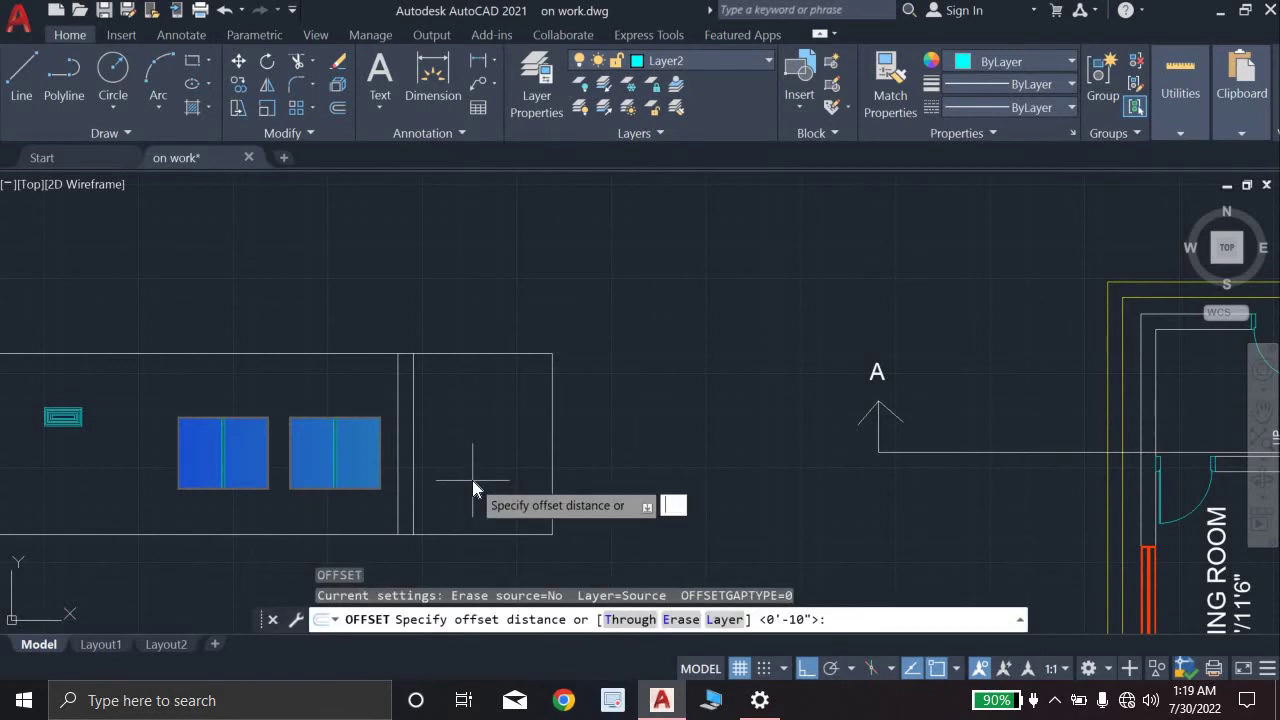
pyautogui.write("4'")
pyautogui.press('Return')
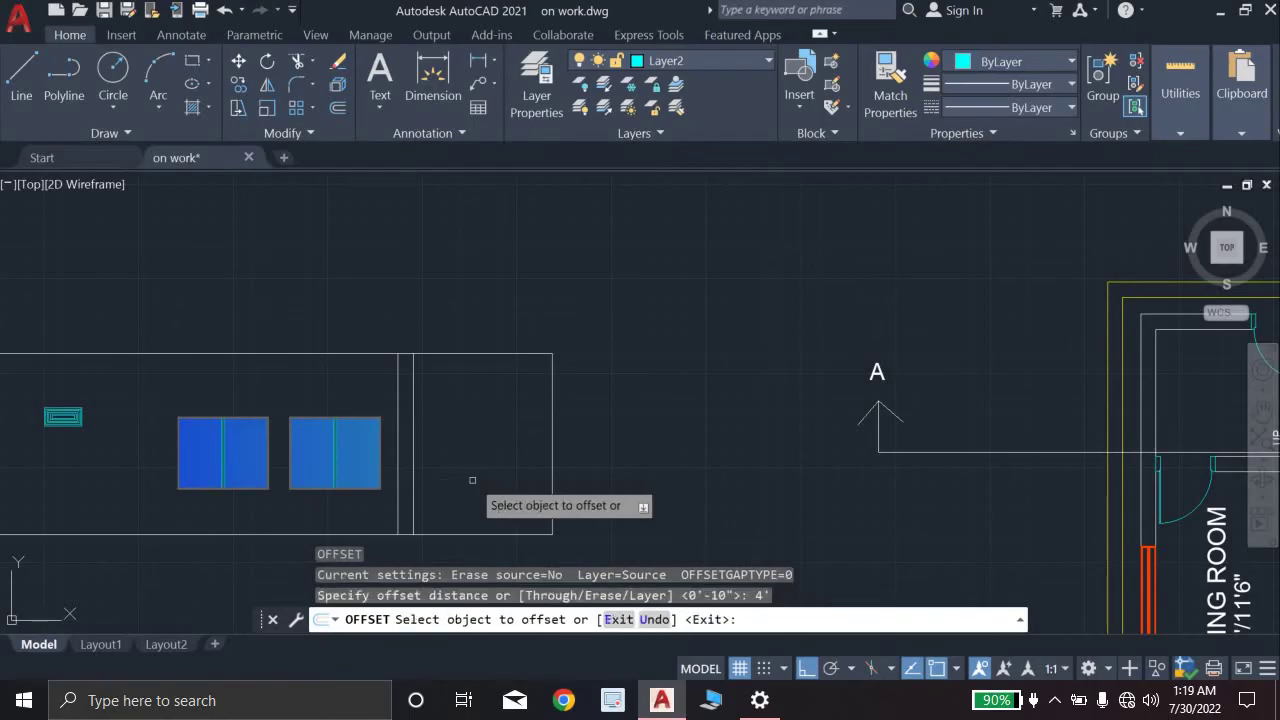
pyautogui.click(472, 533)
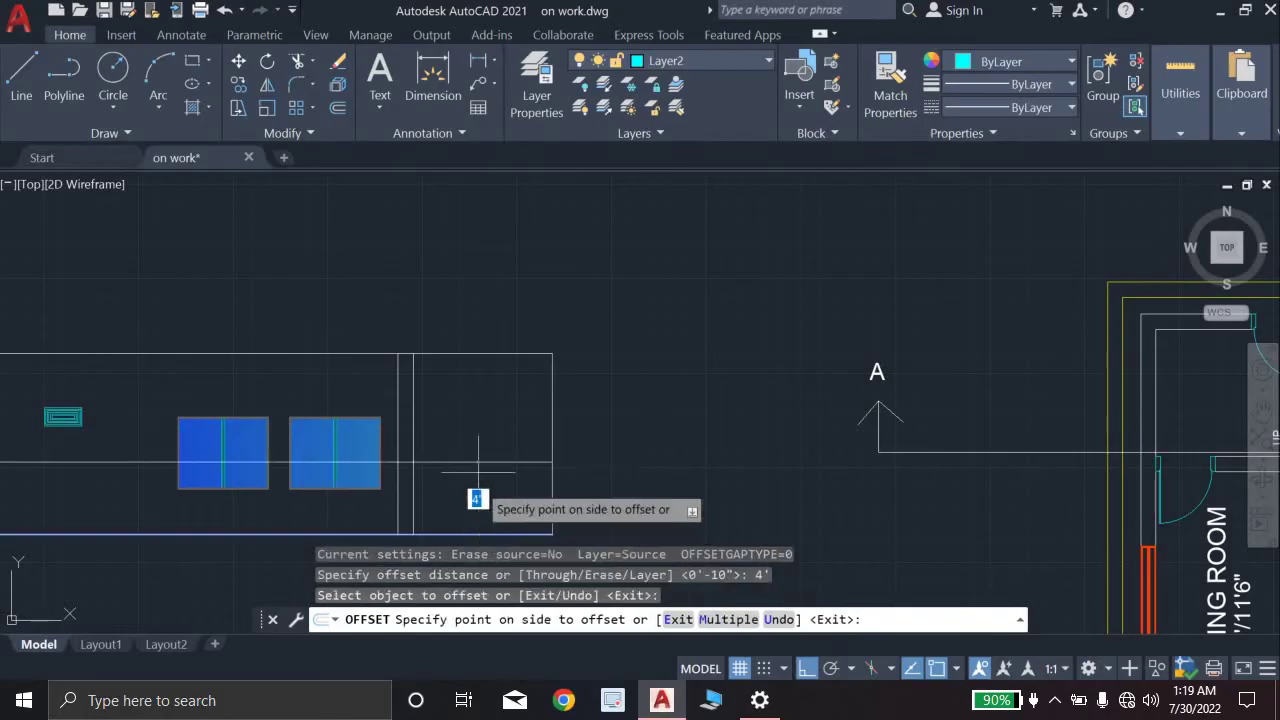
pyautogui.click(472, 451)
pyautogui.press('Escape')
pyautogui.press('Escape')
pyautogui.press('Escape')
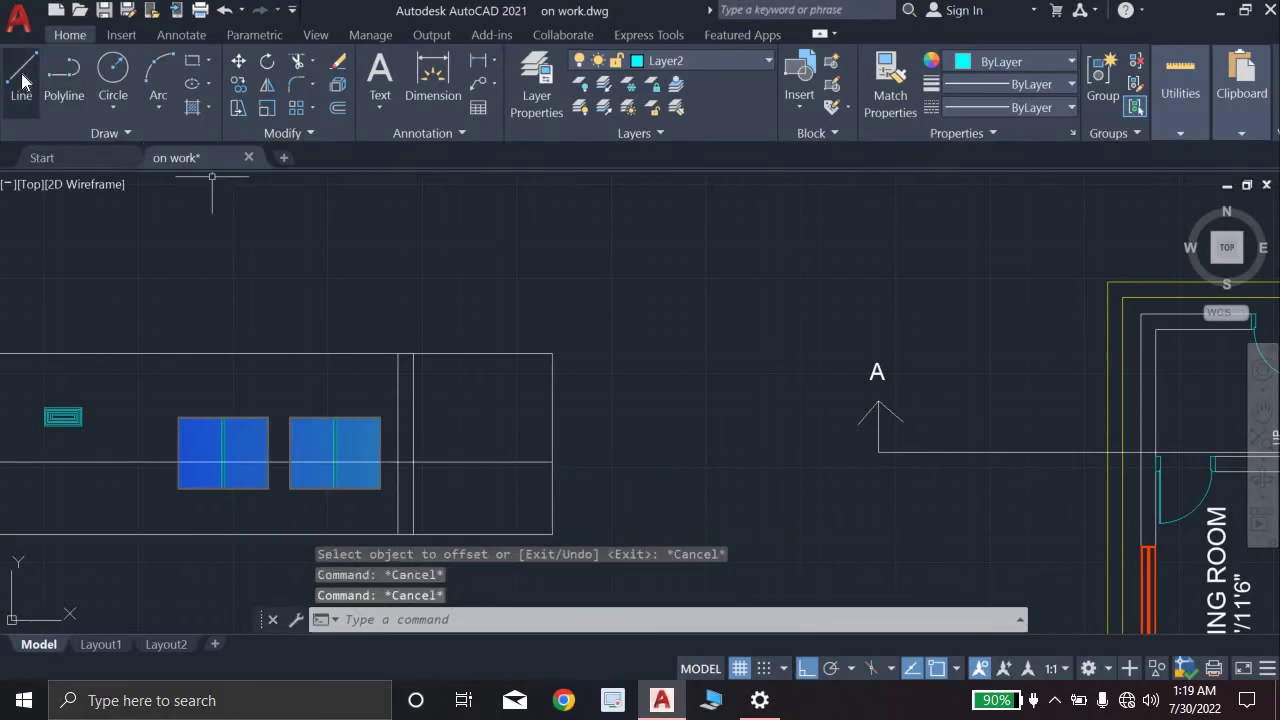
# Step: Draw a vertical line about 6' long down the middle of the staircase bay, from the top line to the sill guide
pyautogui.click(21, 80)
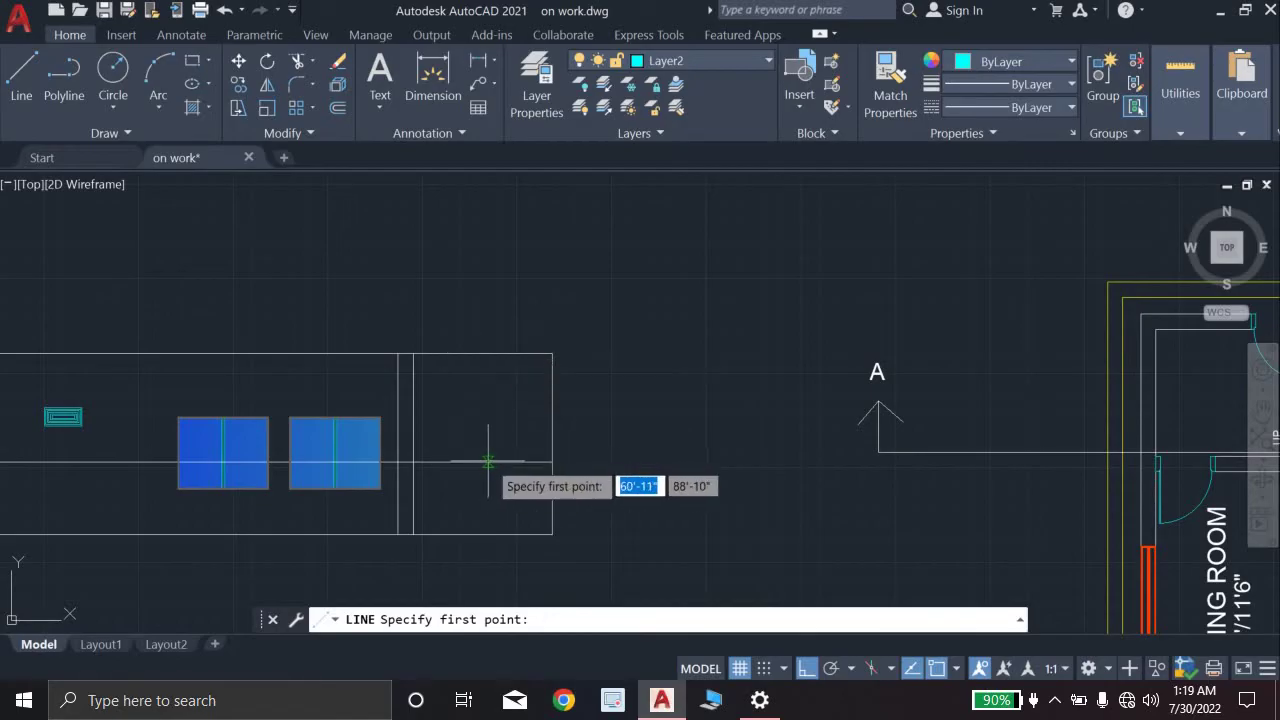
pyautogui.click(480, 354)
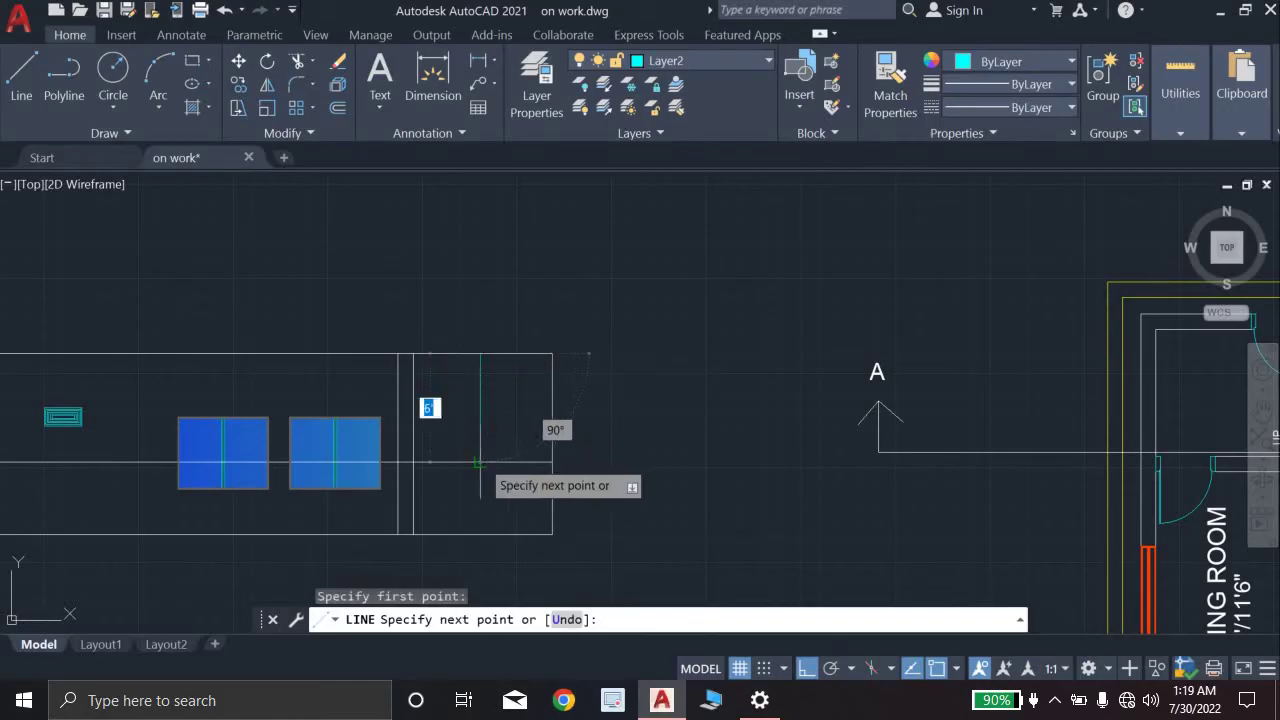
pyautogui.click(480, 461)
pyautogui.press('Escape')
# Step: Draw two horizontal lines across the staircase bay from the interior wall line toward the end wall, dividing the window into three rows
pyautogui.click(21, 80)
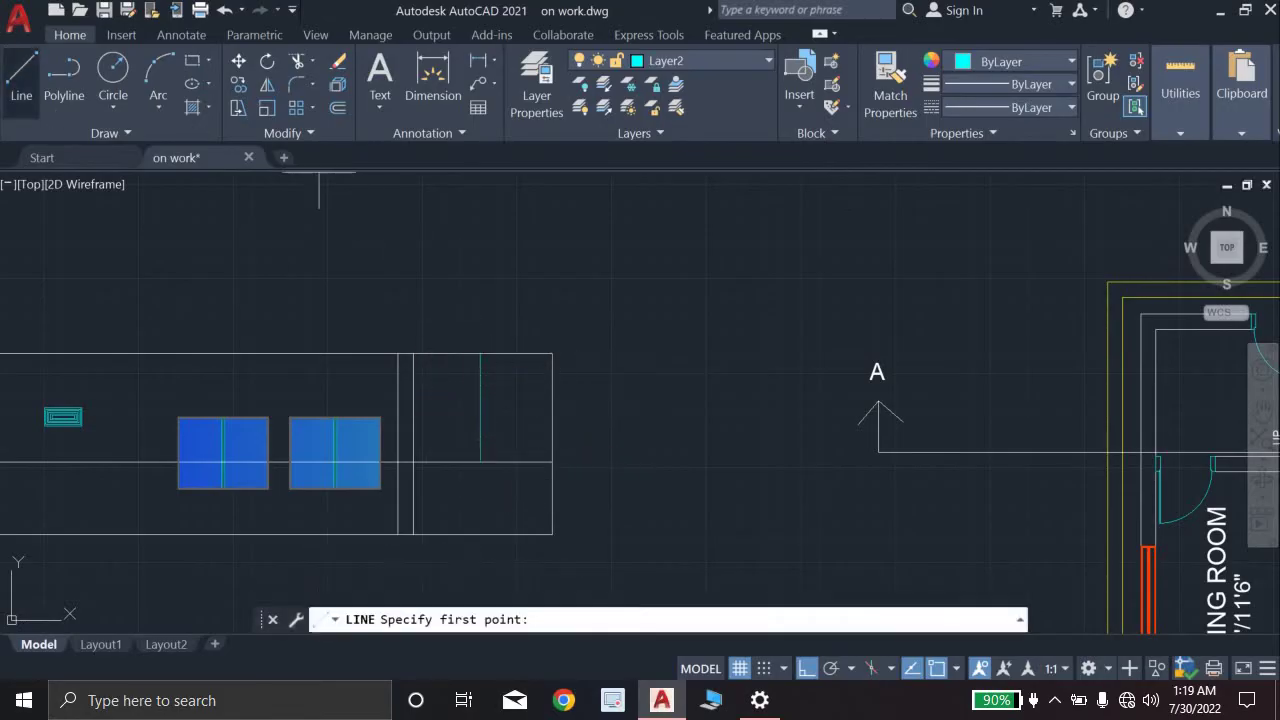
pyautogui.click(413, 389)
pyautogui.click(552, 389)
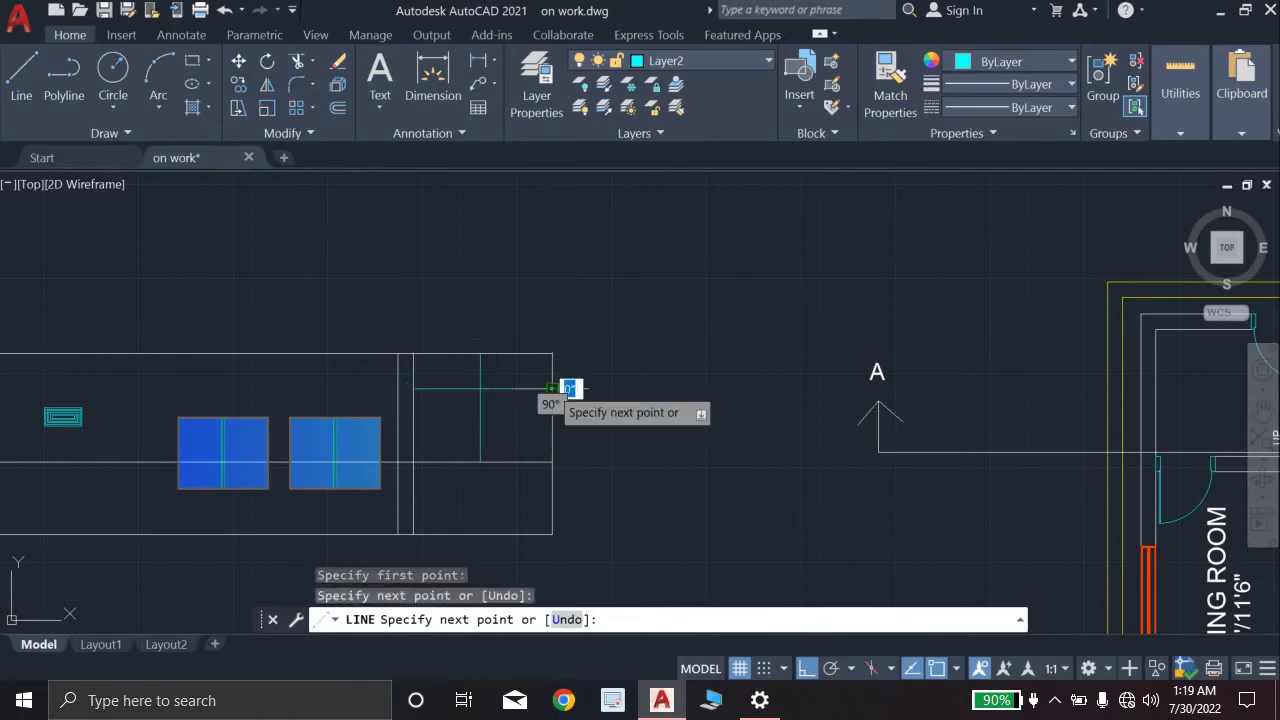
pyautogui.press('Escape')
pyautogui.press('space')
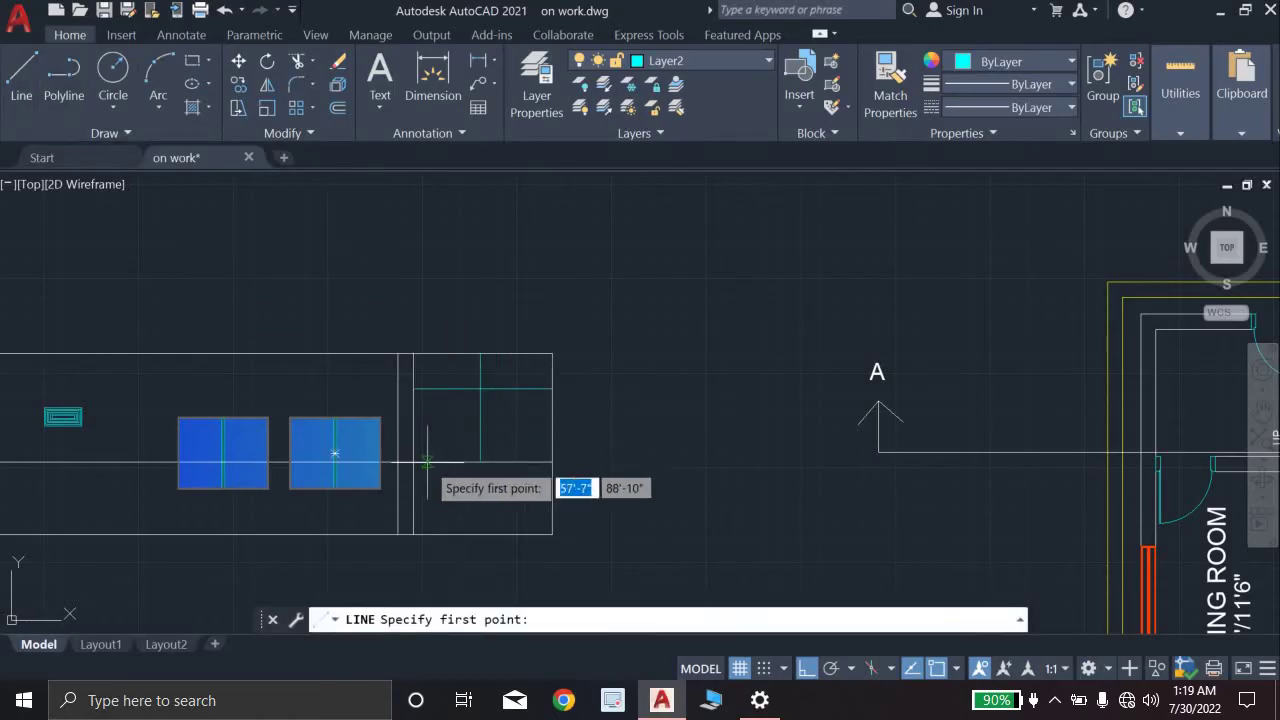
pyautogui.click(413, 430)
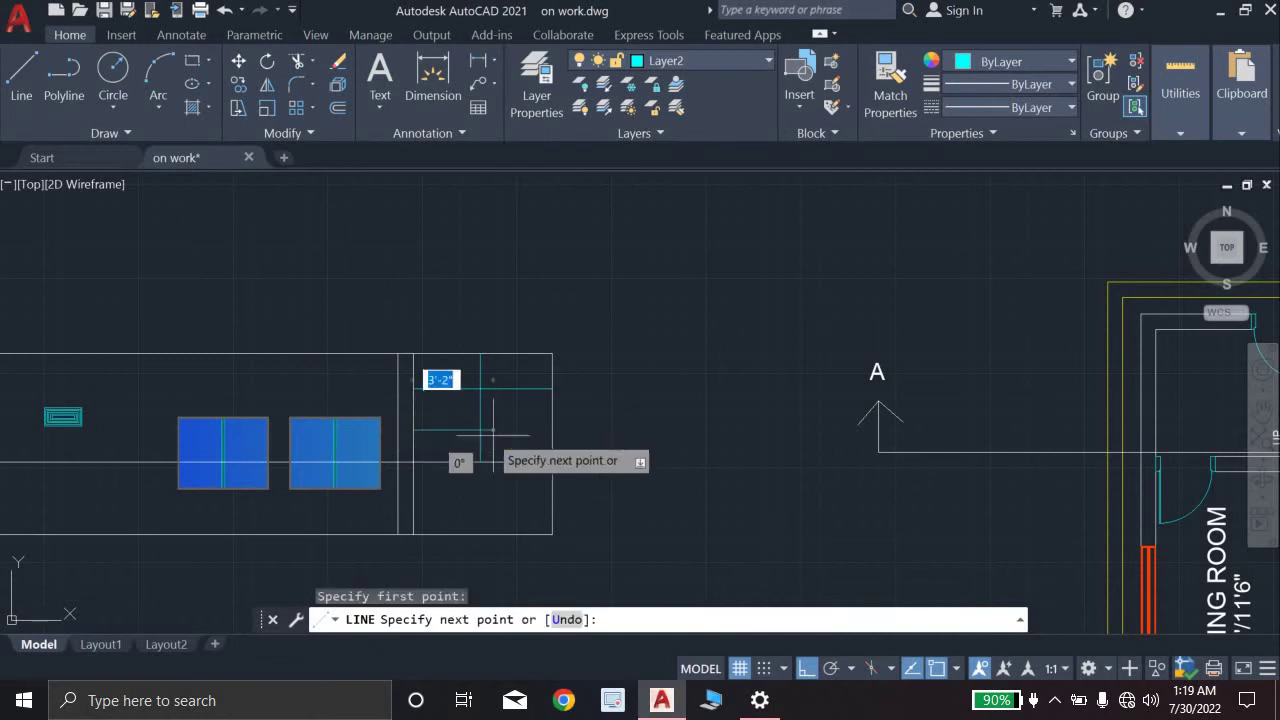
pyautogui.click(545, 430)
pyautogui.press('Escape')
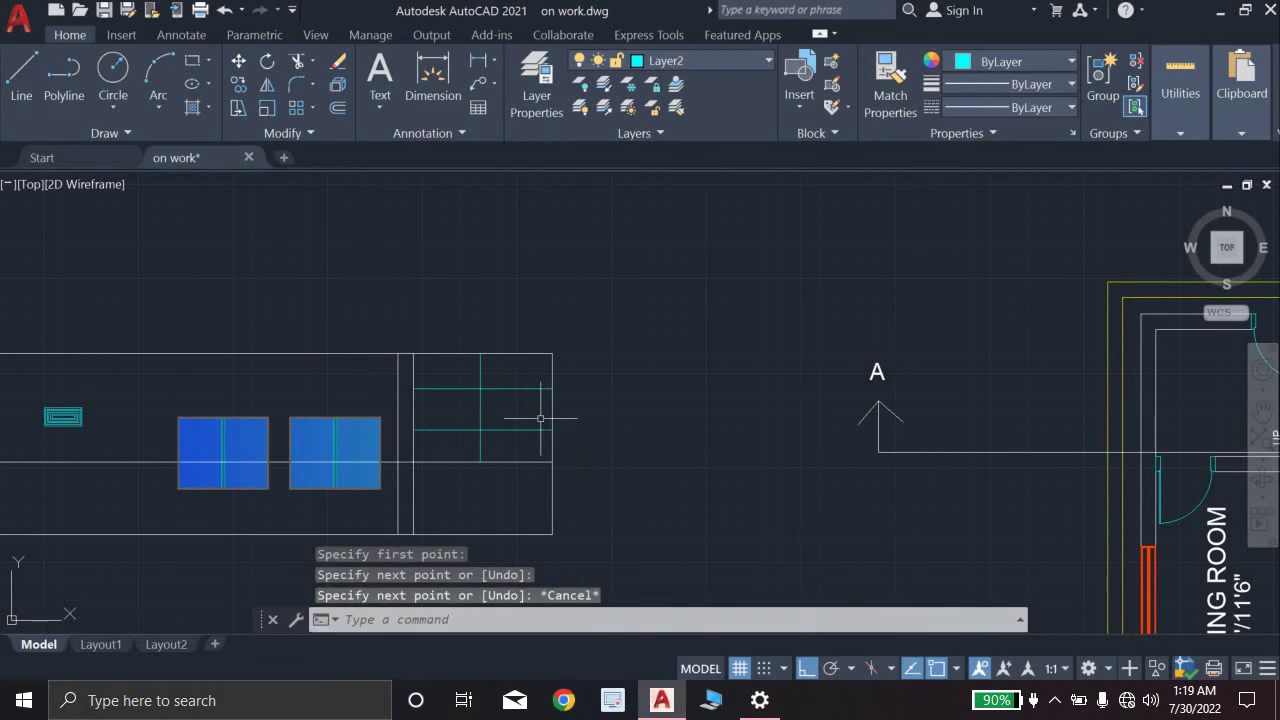
# Step: Offset the window's upper dividing line upward, the vertical line toward the interior wall and the lower dividing line downward, each by 1"
pyautogui.write('o')
pyautogui.press('space')
pyautogui.write('1')
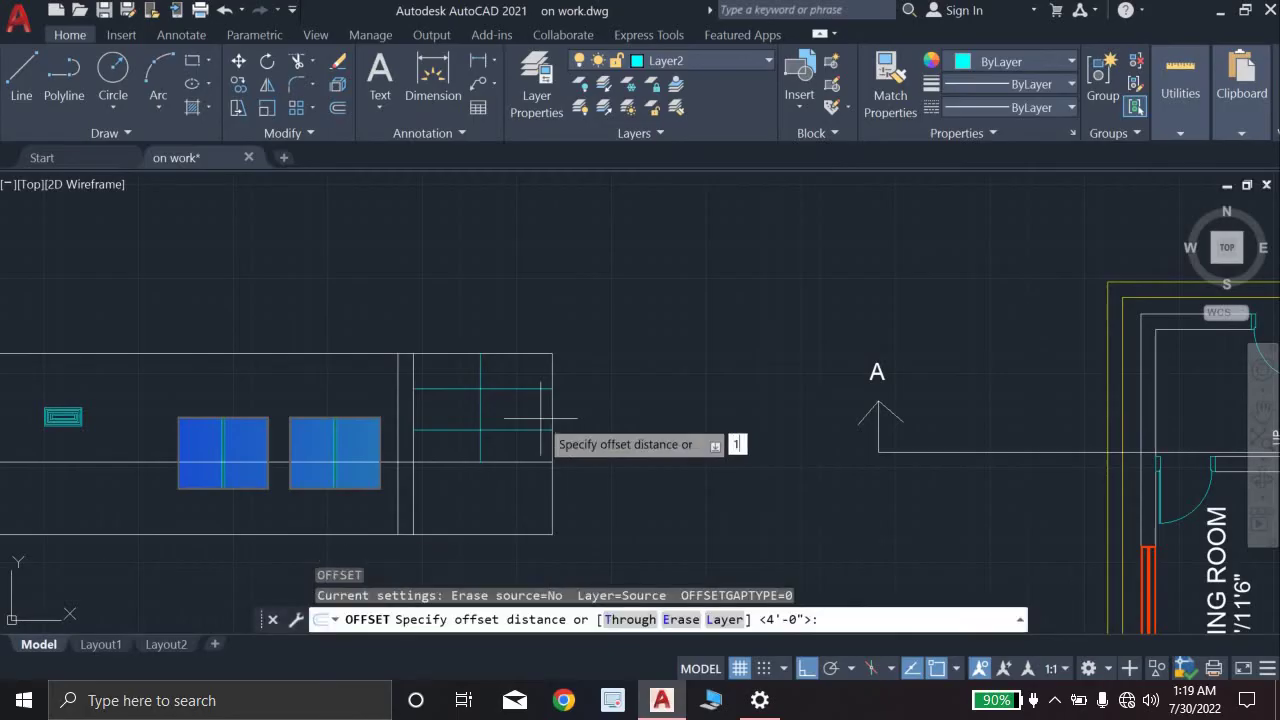
pyautogui.press('Return')
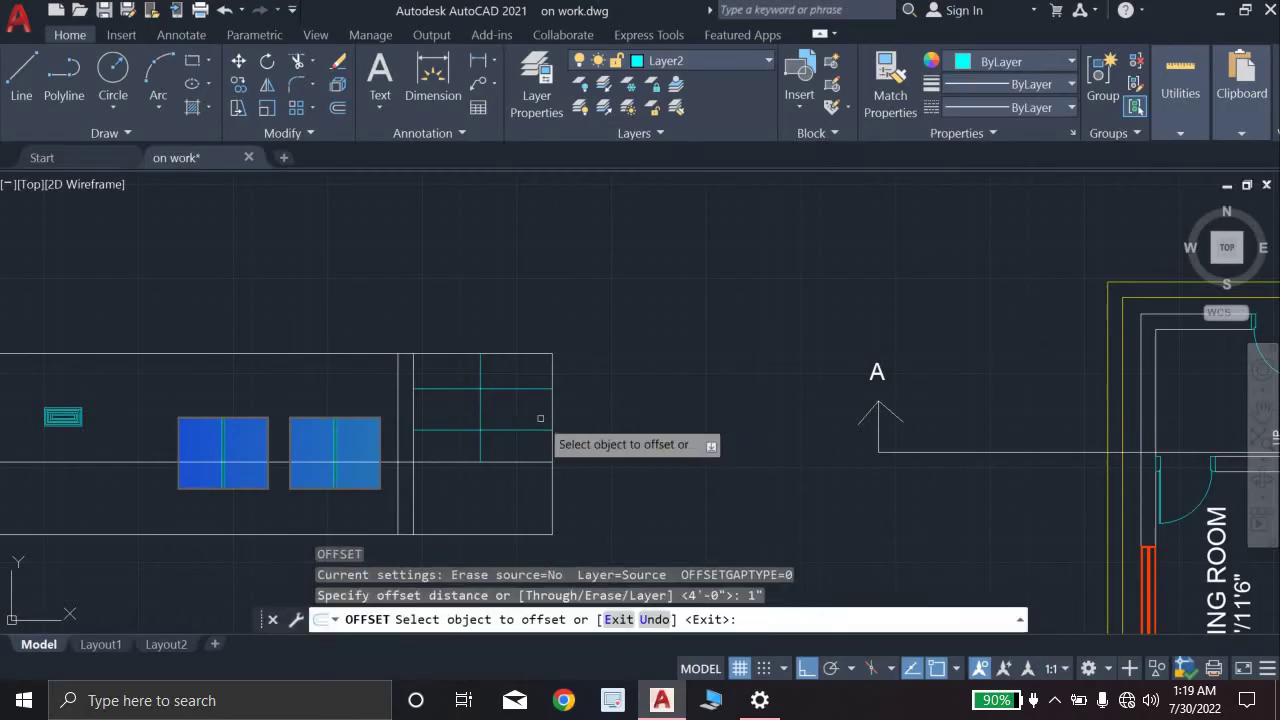
pyautogui.scroll(3, 462, 390)
pyautogui.click(462, 388)
pyautogui.click(446, 366)
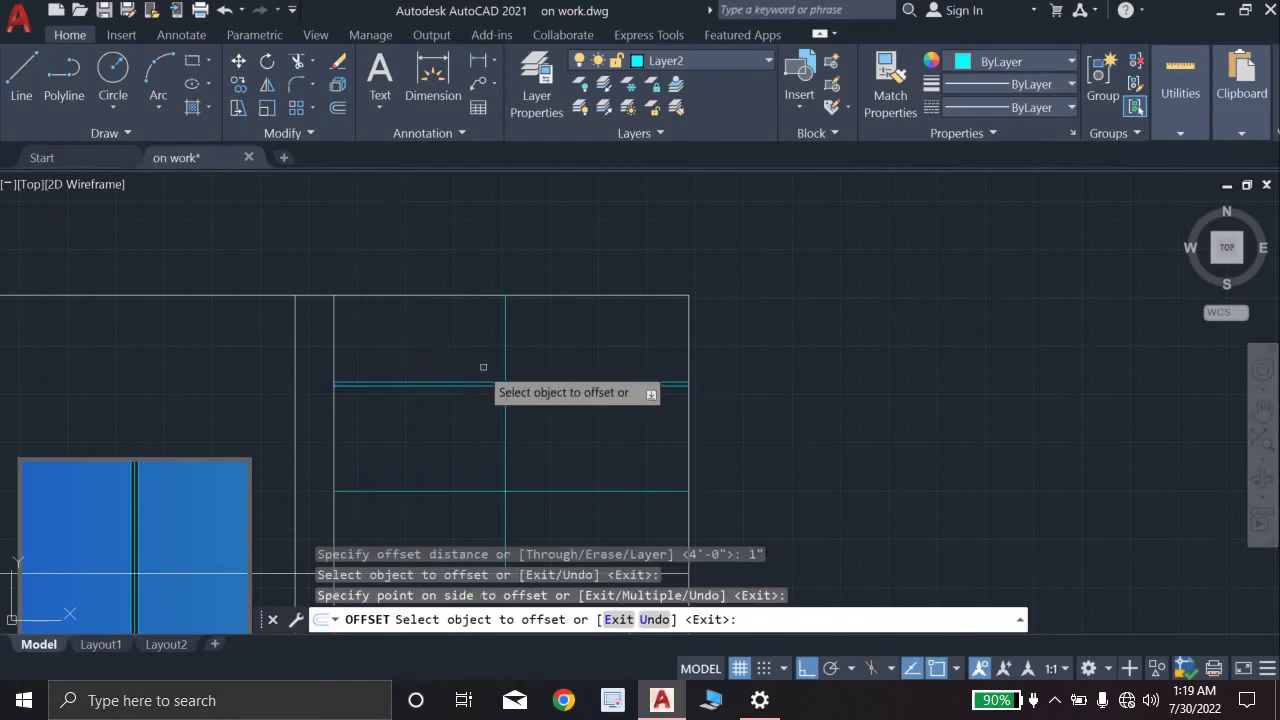
pyautogui.click(505, 358)
pyautogui.click(494, 355)
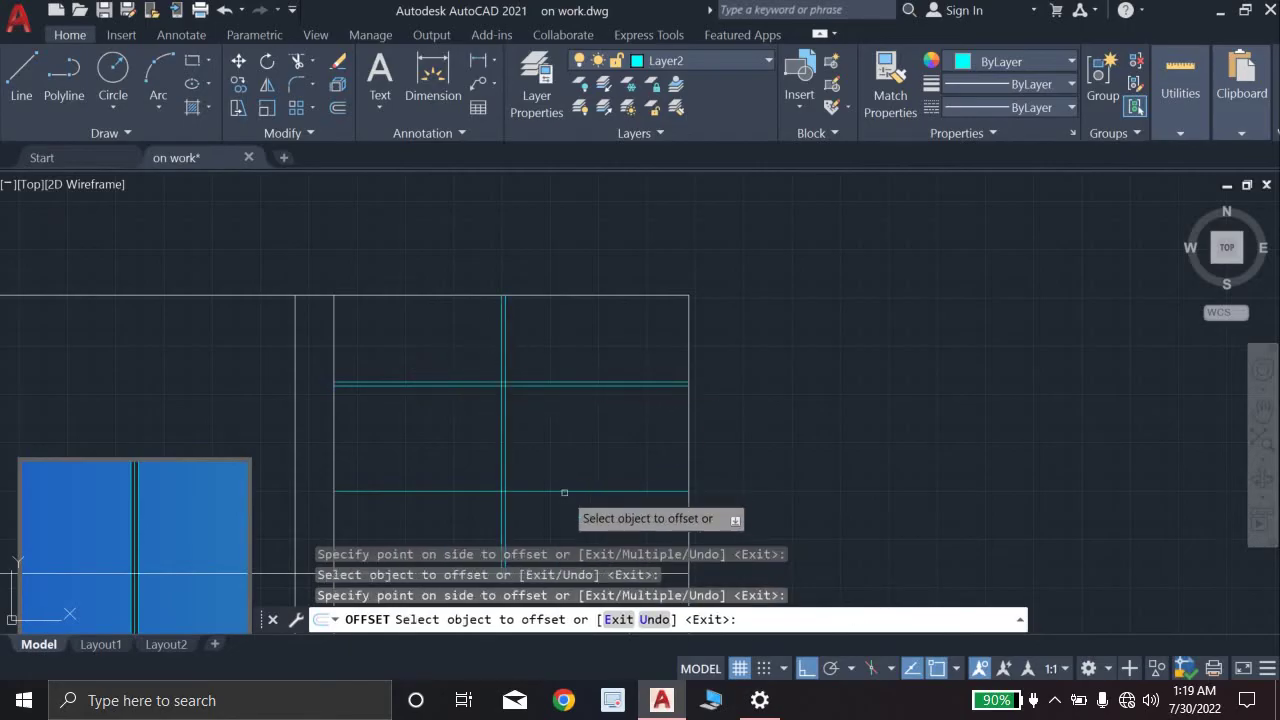
pyautogui.click(563, 491)
pyautogui.click(566, 509)
pyautogui.scroll(-3, 607, 389)
pyautogui.scroll(3, 601, 403)
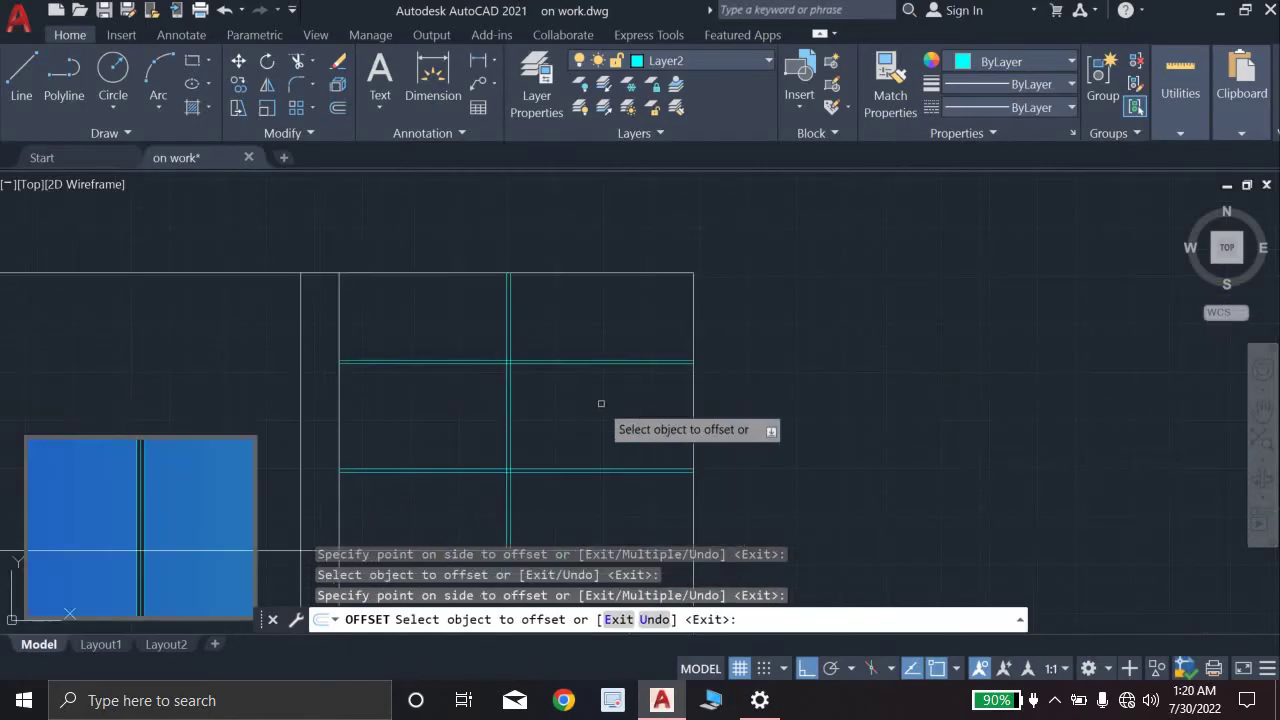
pyautogui.scroll(-2, 601, 403)
pyautogui.press('Escape')
pyautogui.scroll(-2, 598, 404)
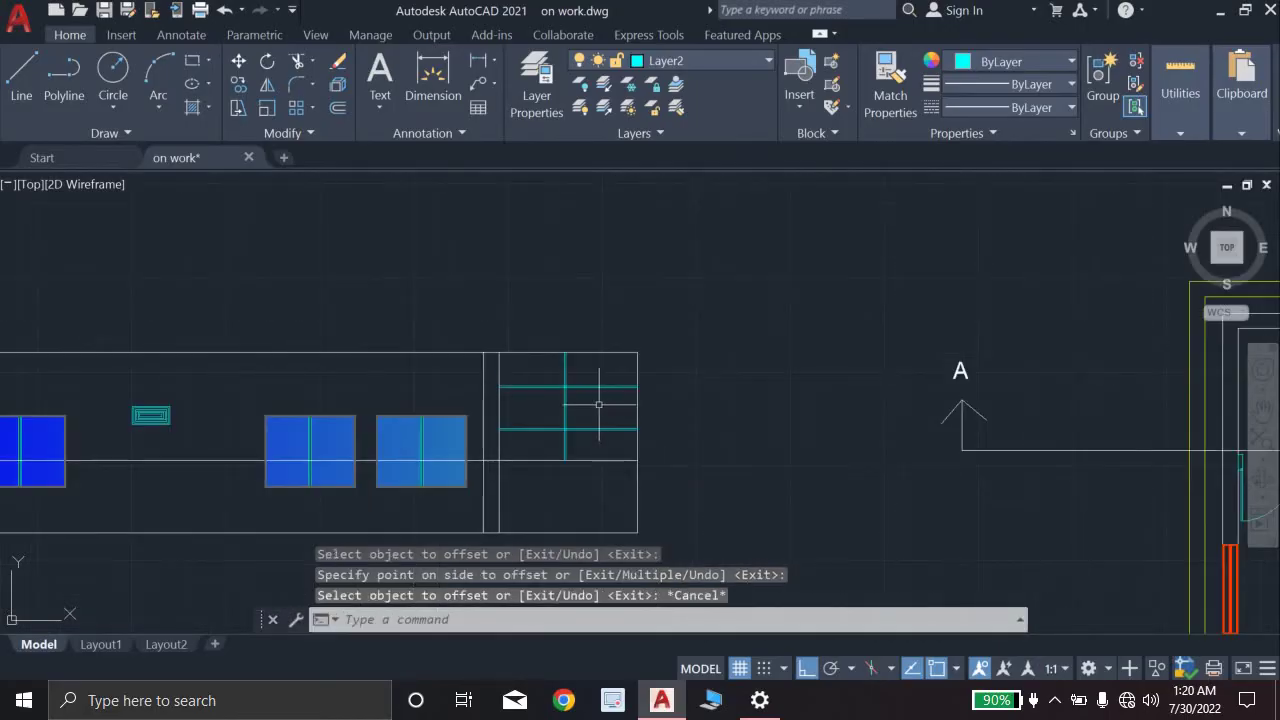
# Step: Erase the full-length horizontal guide line running through the elevation at the staircase window's sill level
pyautogui.scroll(4, 528, 460)
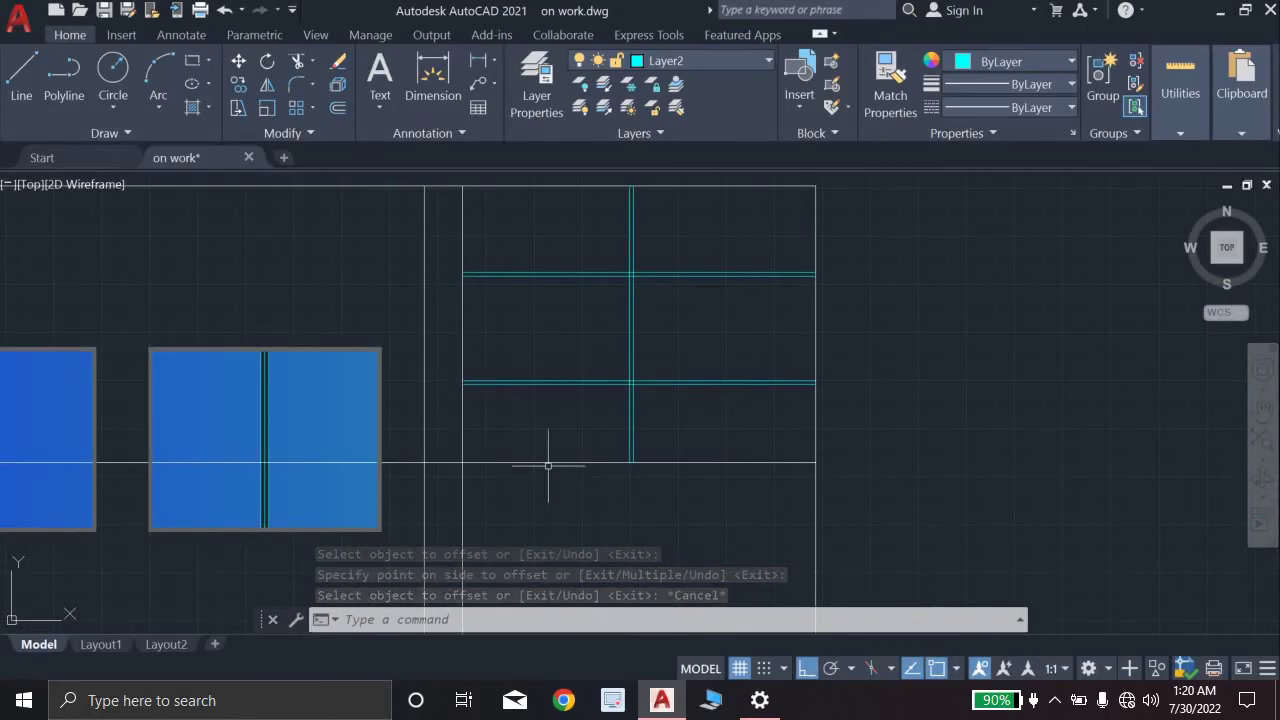
pyautogui.click(547, 462)
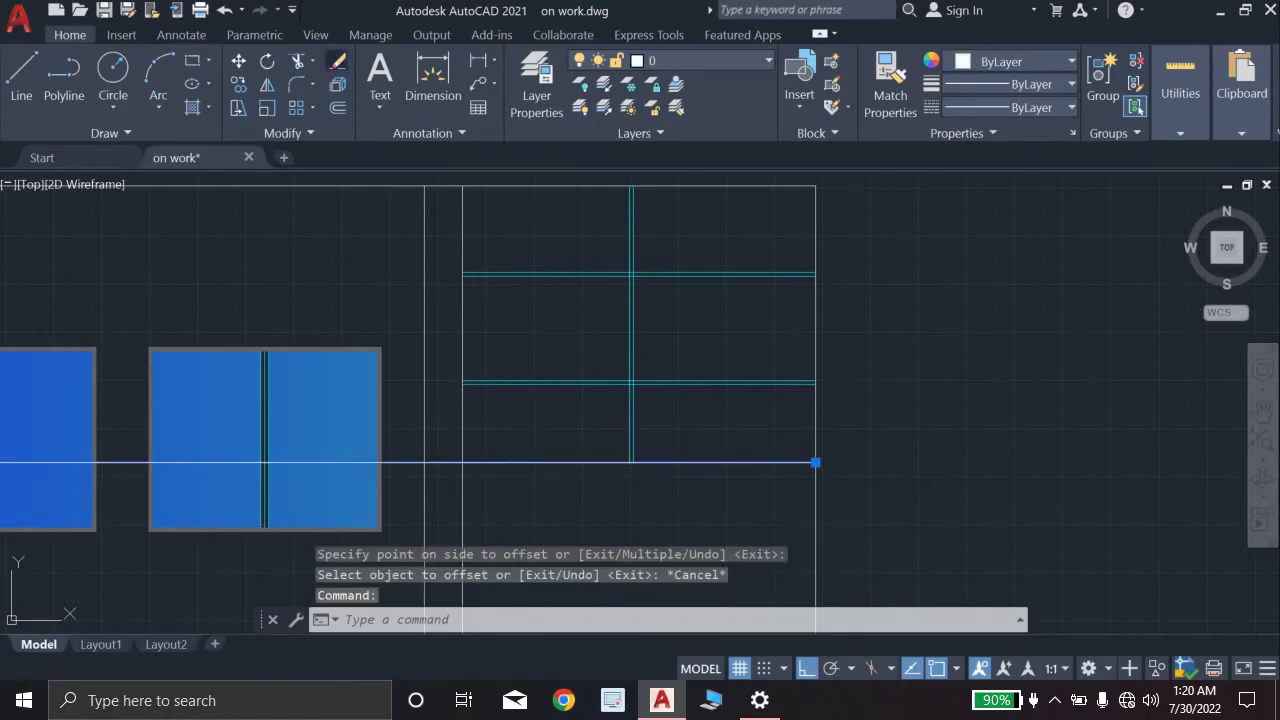
pyautogui.press('Delete')
pyautogui.scroll(-2, 440, 200)
# Step: Draw the staircase window's sill as two horizontal lines from the lower ends of the vertical mullion to either side of the bay
pyautogui.click(21, 75)
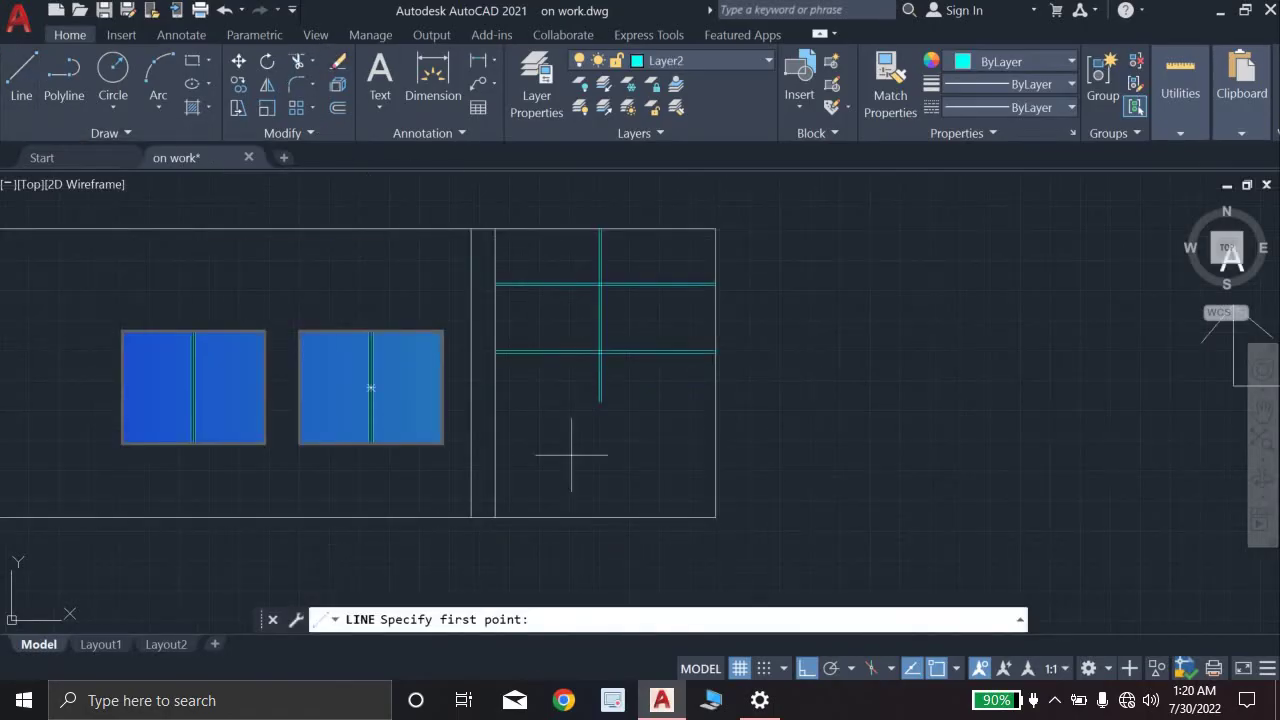
pyautogui.scroll(2, 518, 397)
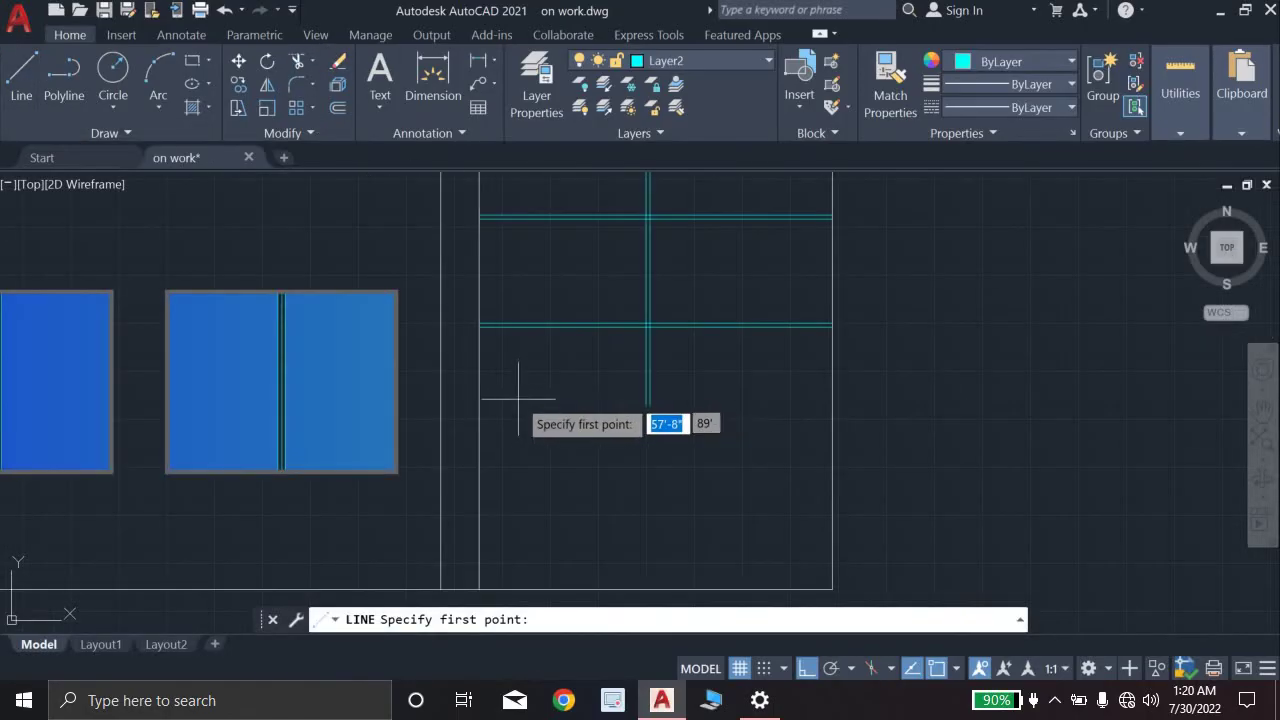
pyautogui.scroll(3, 645, 405)
pyautogui.click(652, 402)
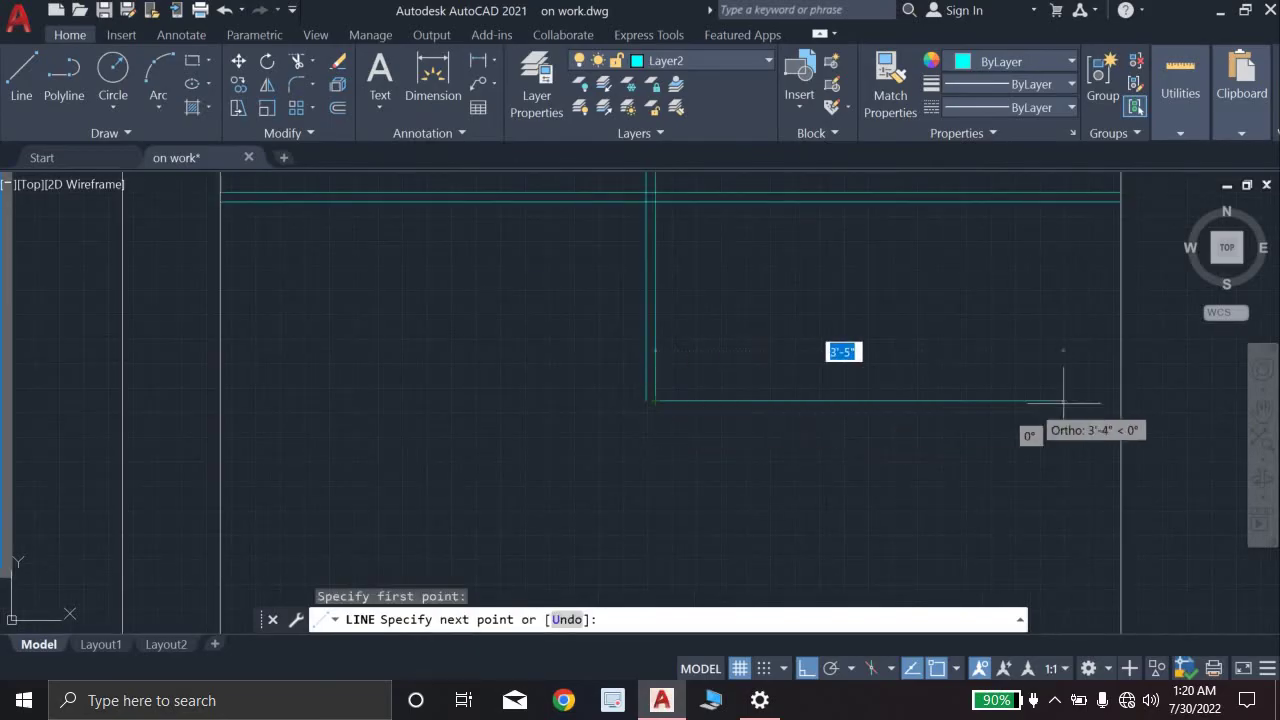
pyautogui.click(1120, 402)
pyautogui.press('Escape')
pyautogui.press('Return')
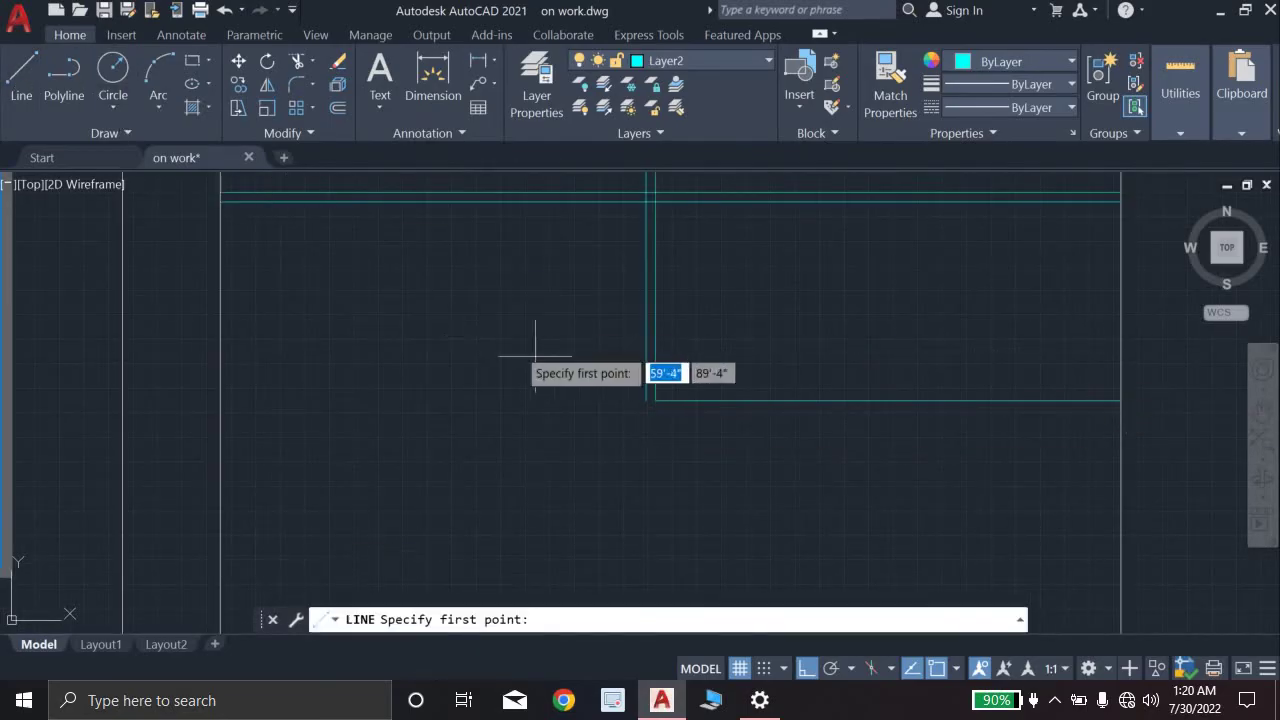
pyautogui.click(650, 401)
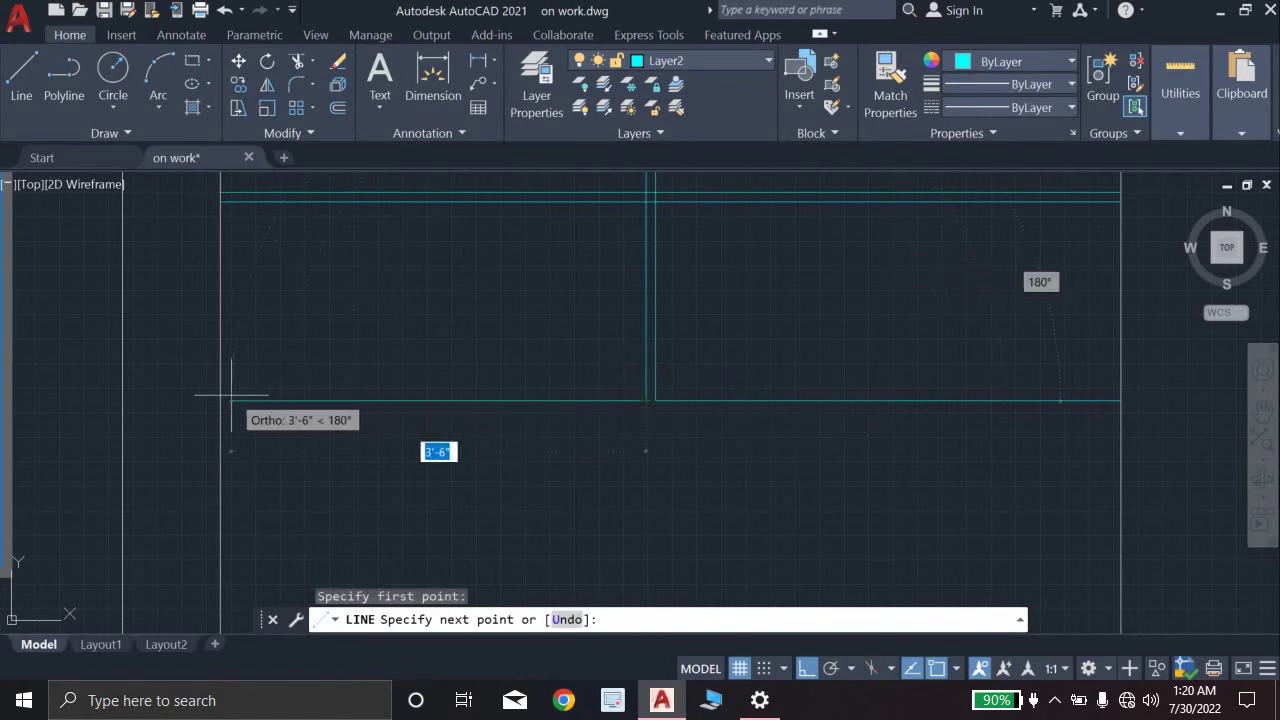
pyautogui.click(231, 401)
pyautogui.press('Escape')
pyautogui.scroll(-4, 220, 400)
pyautogui.scroll(2, 408, 357)
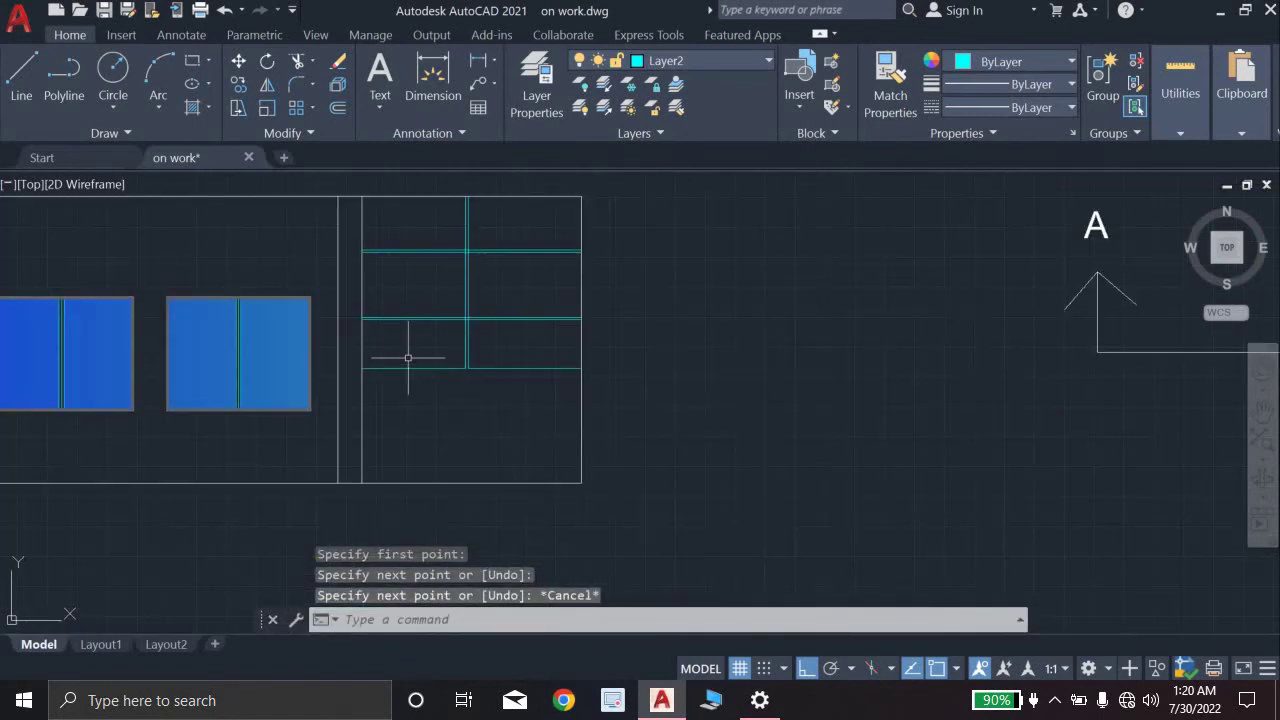
# Step: Set up a gradient hatch for the staircase window, choosing green 88,186,72 as the first colour with blue 39,118,187 as the second
pyautogui.scroll(-5, 408, 357)
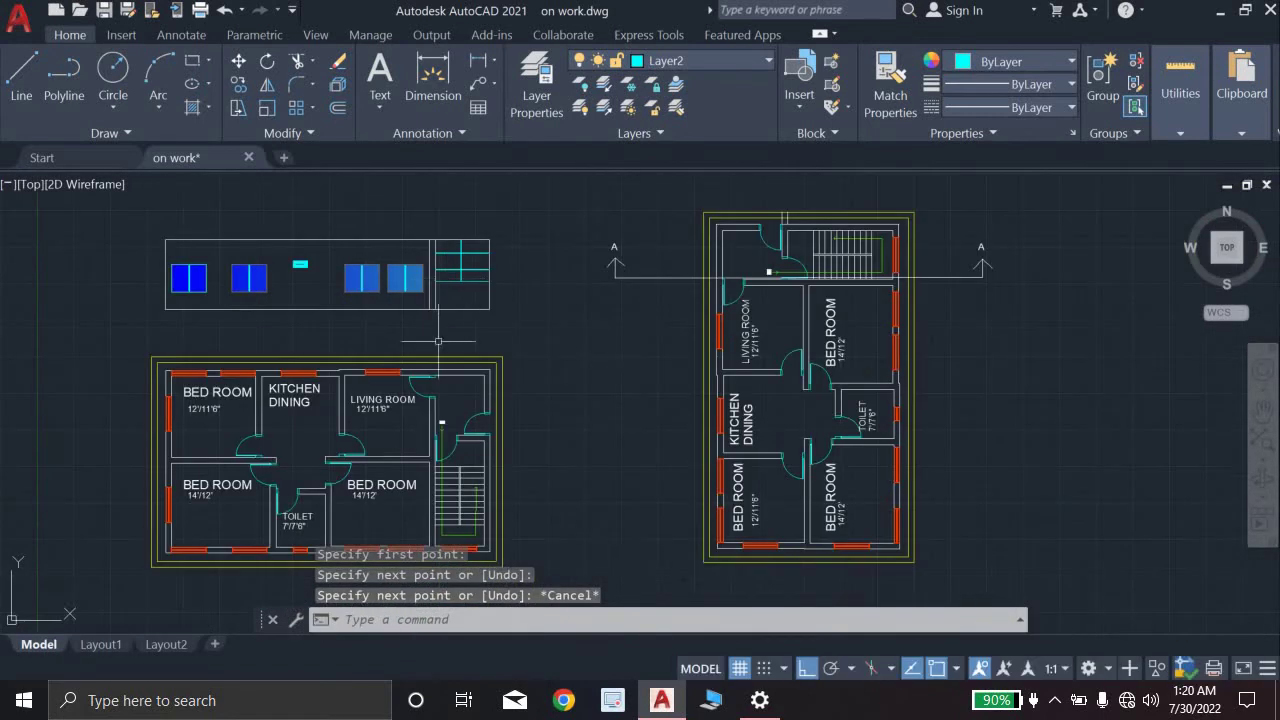
pyautogui.scroll(2, 438, 341)
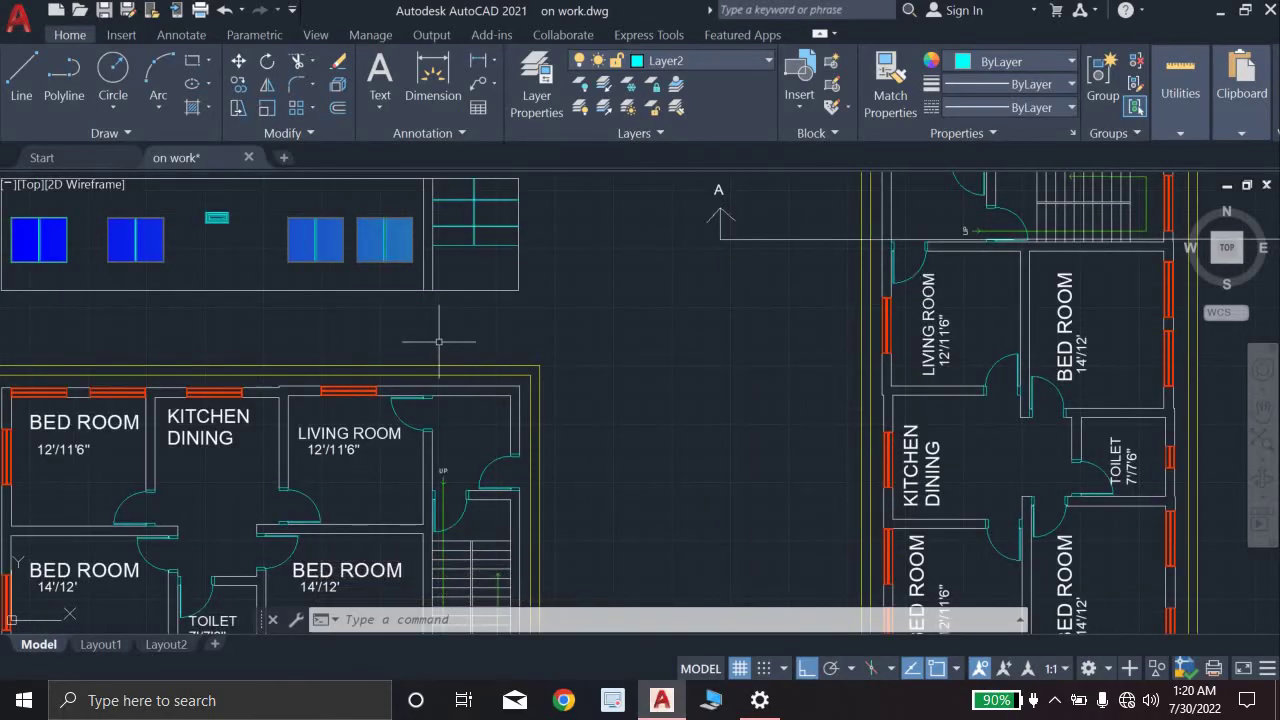
pyautogui.scroll(-5, 440, 342)
pyautogui.scroll(5, 440, 342)
pyautogui.moveTo(453, 253); pyautogui.dragTo(498, 400, button='middle')
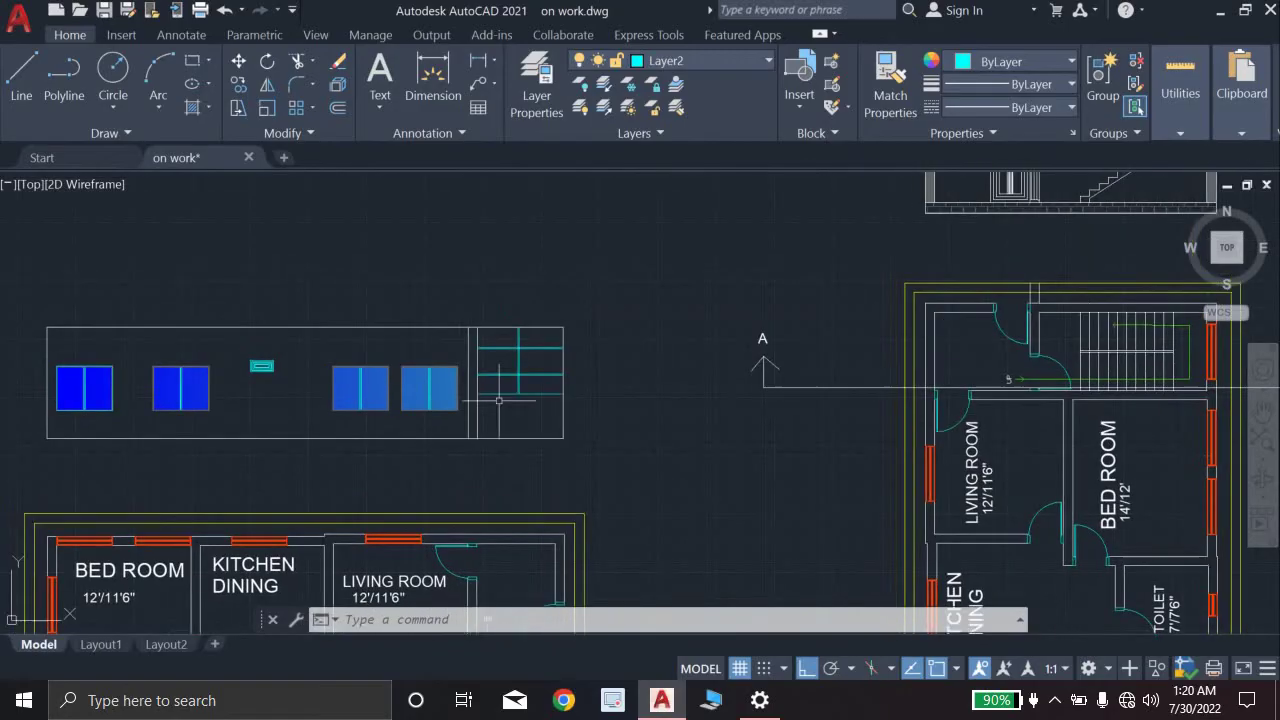
pyautogui.scroll(4, 456, 360)
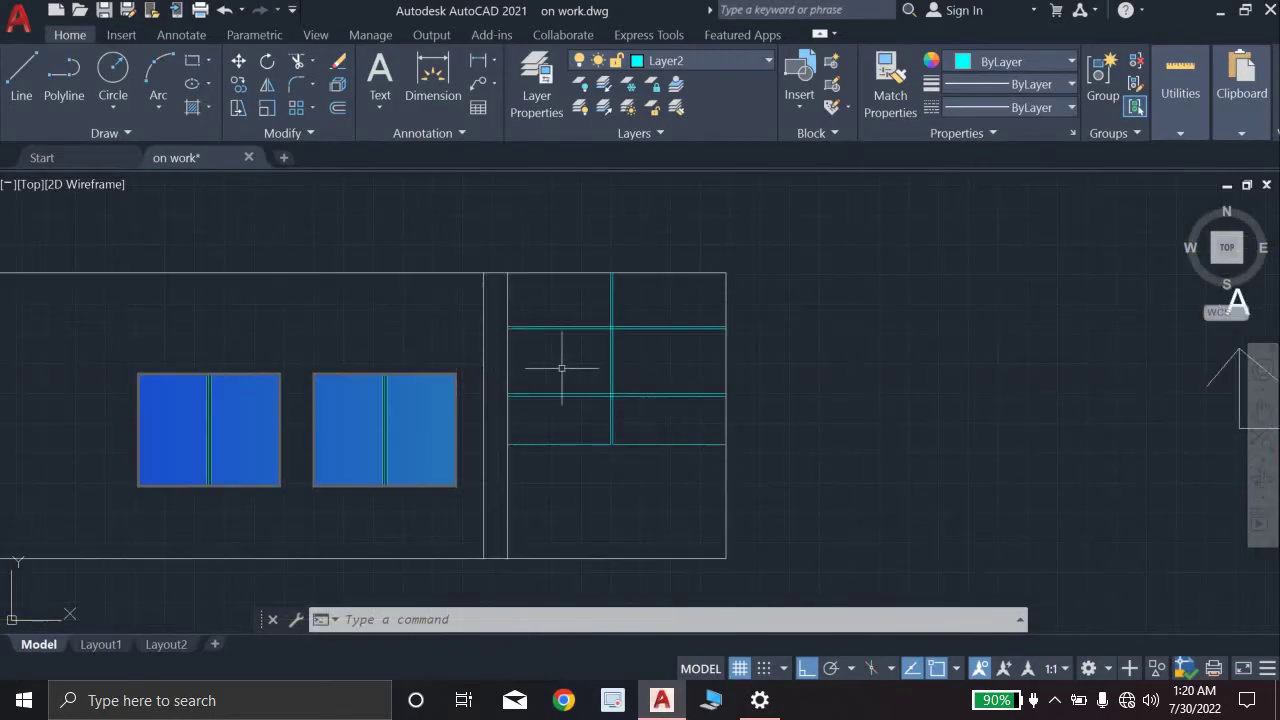
pyautogui.write('HATCH')
pyautogui.press('Return')
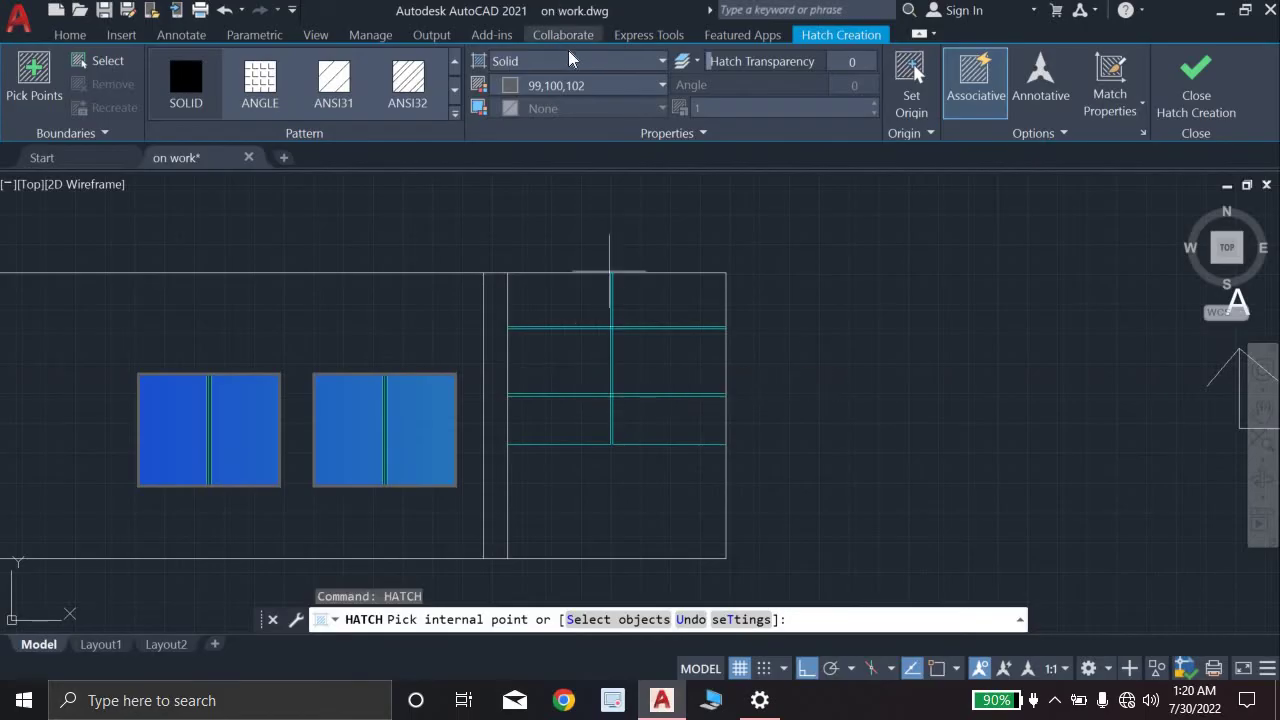
pyautogui.click(575, 61)
pyautogui.click(540, 108)
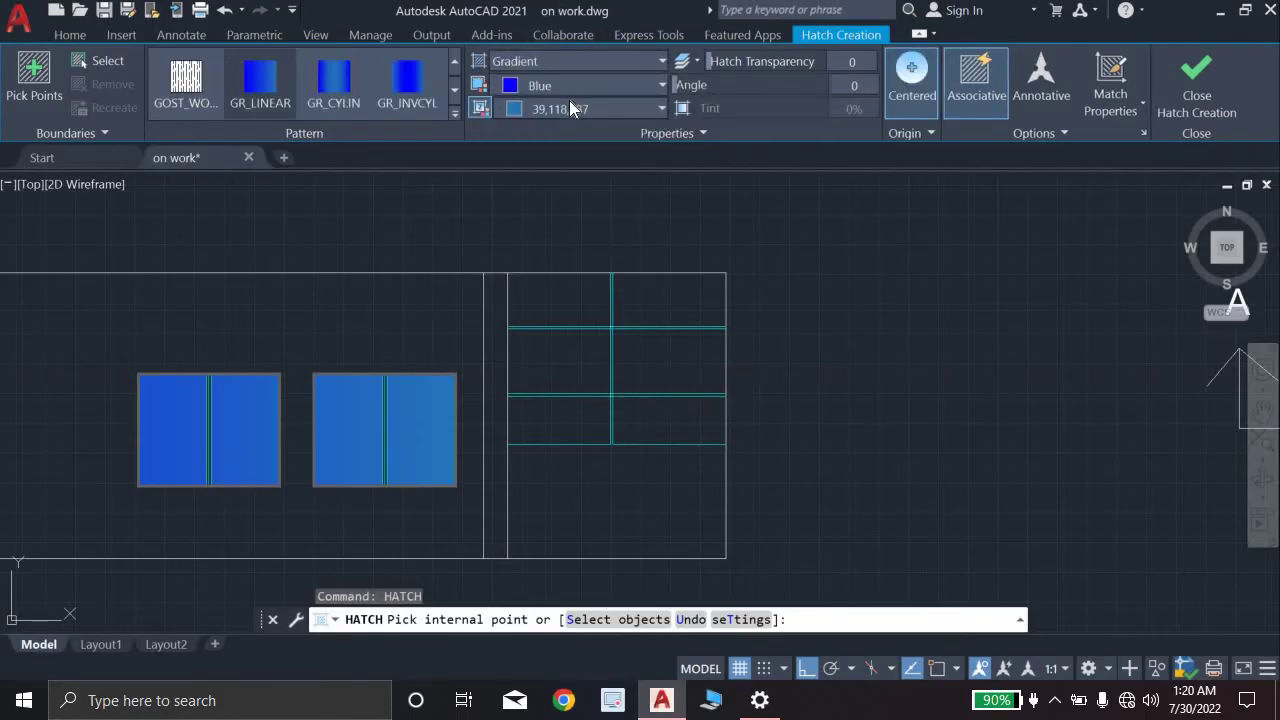
pyautogui.click(575, 88)
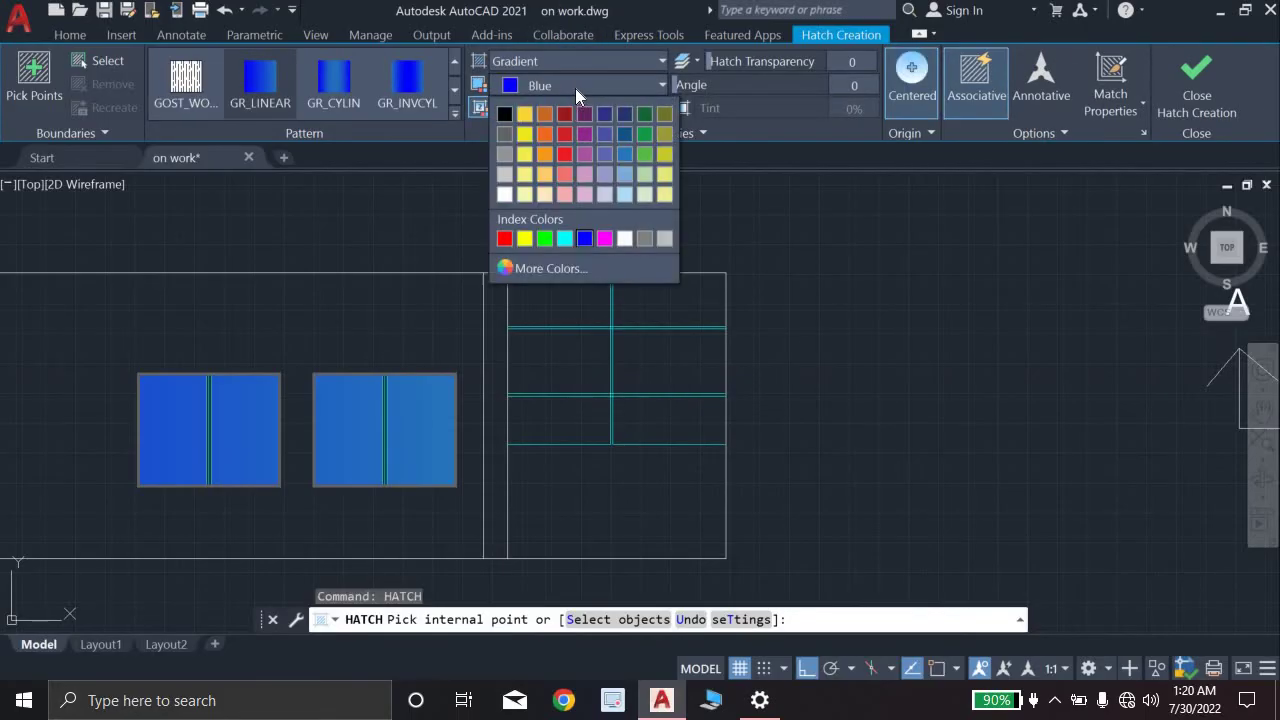
pyautogui.click(645, 147)
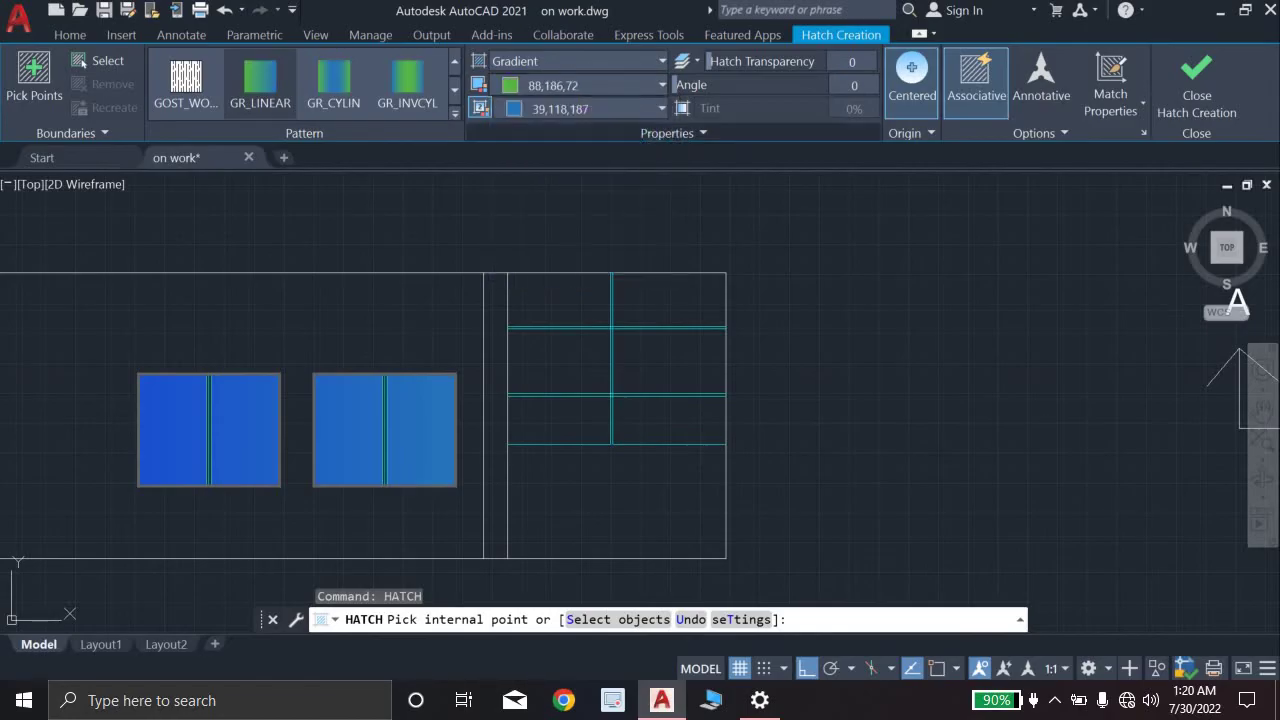
# Step: Fill all six panes of the staircase window with the green-to-blue gradient hatch
pyautogui.click(565, 370)
pyautogui.click(567, 310)
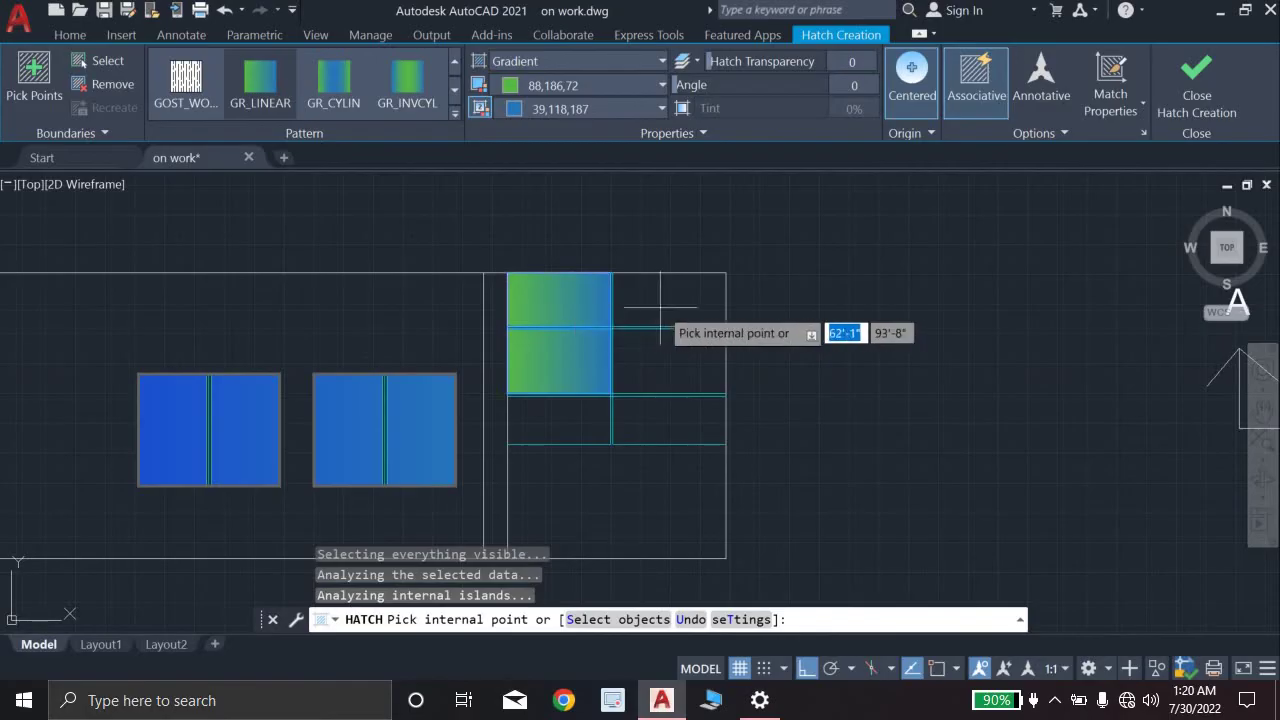
pyautogui.click(658, 305)
pyautogui.click(670, 340)
pyautogui.click(605, 398)
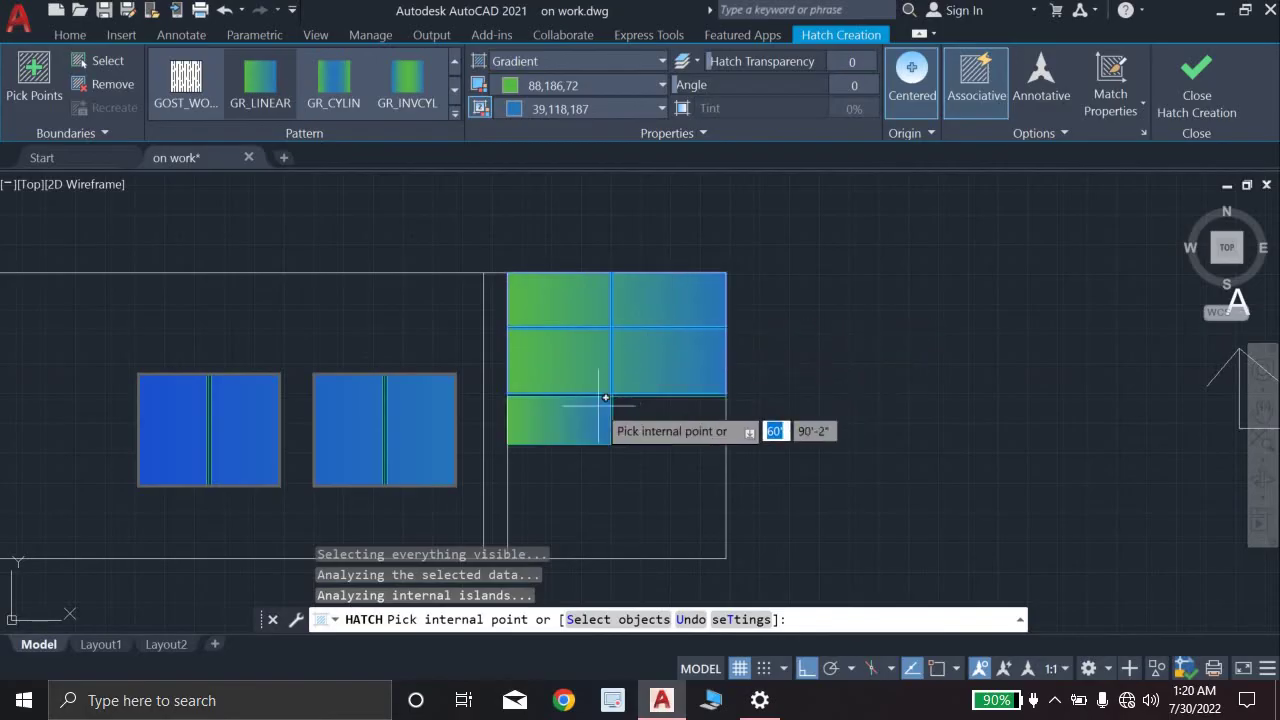
pyautogui.click(690, 405)
pyautogui.press('Escape')
pyautogui.scroll(-2, 659, 341)
pyautogui.scroll(-1, 659, 341)
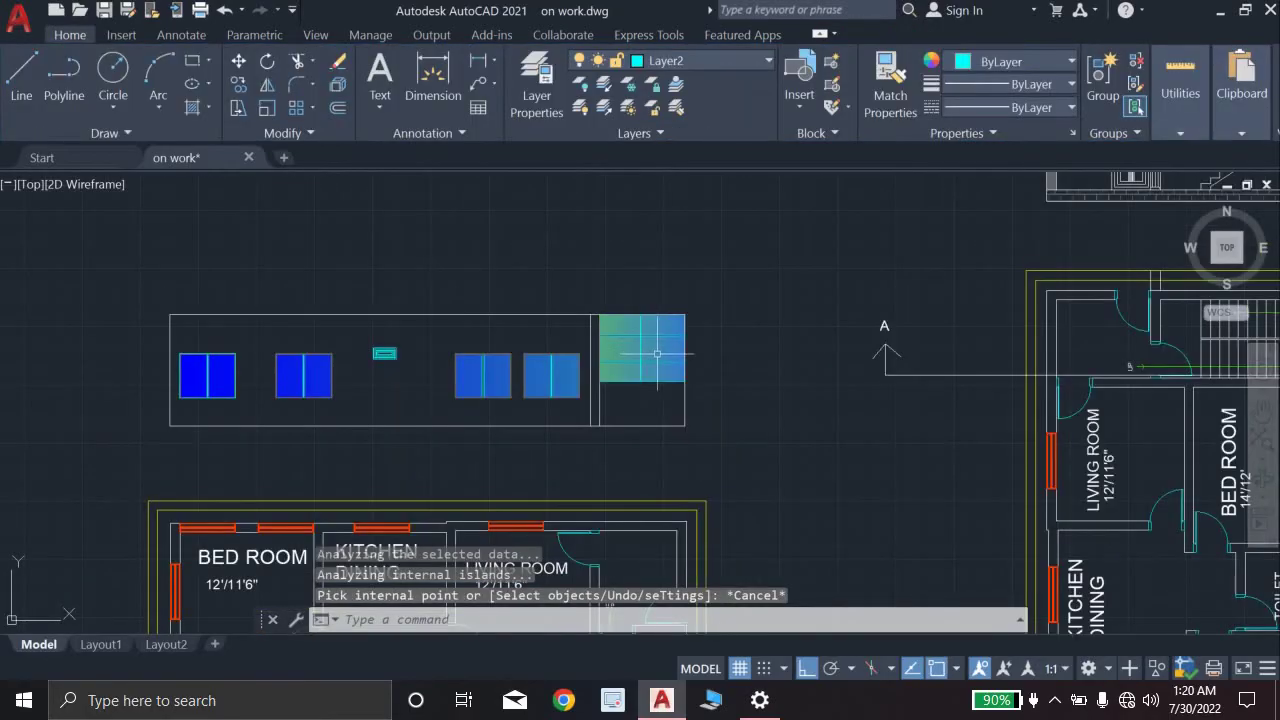
# Step: Hatch the wall area below the staircase window with the AR-B816C block pattern
pyautogui.scroll(3, 640, 370)
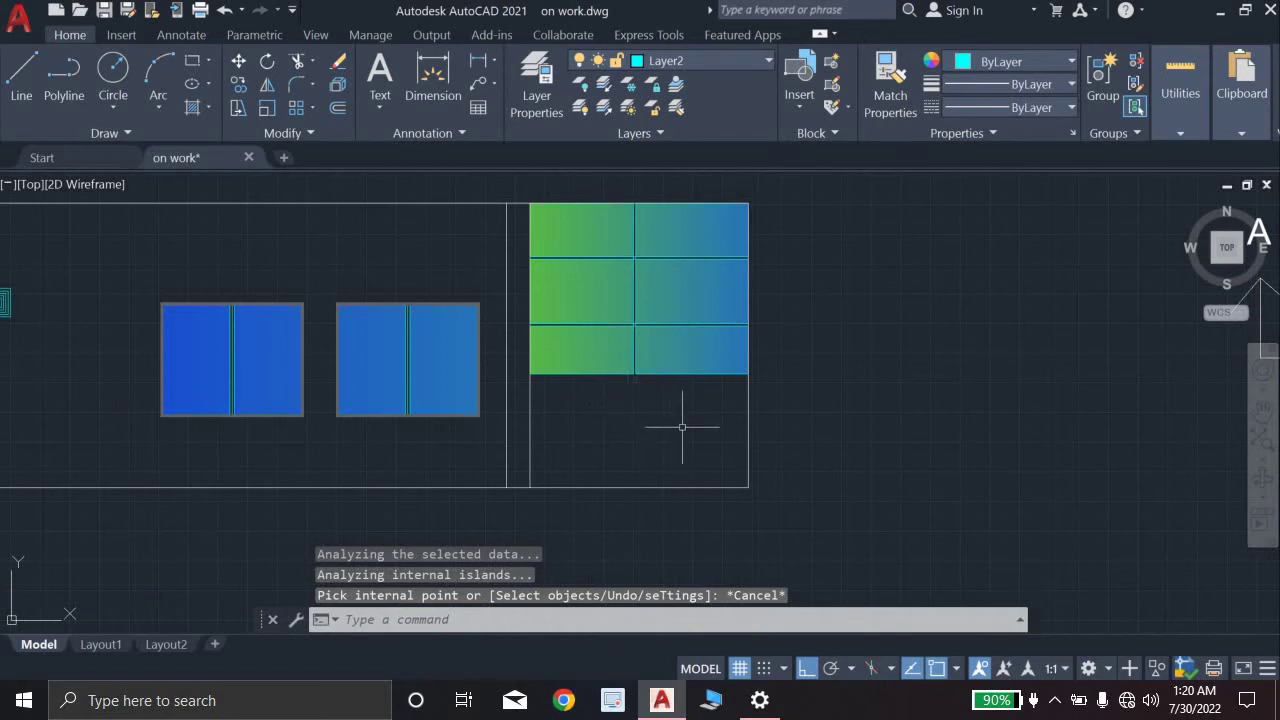
pyautogui.write('hatch')
pyautogui.press('Return')
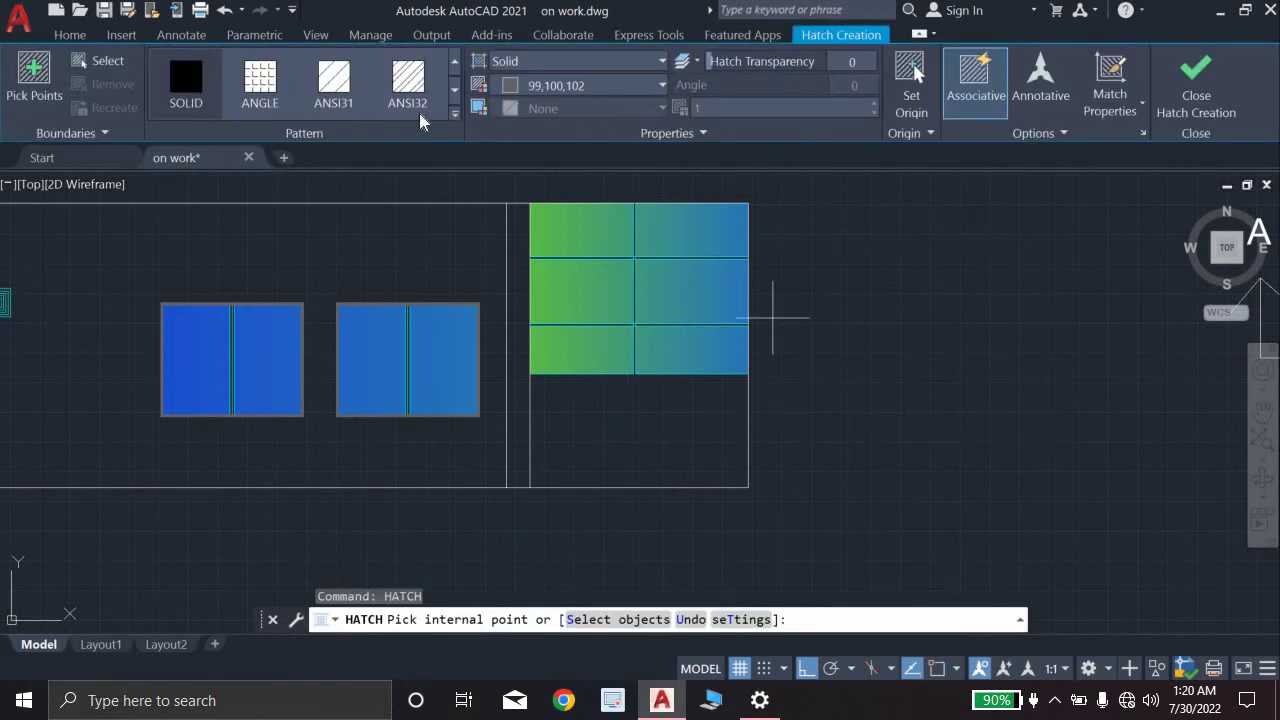
pyautogui.click(454, 118)
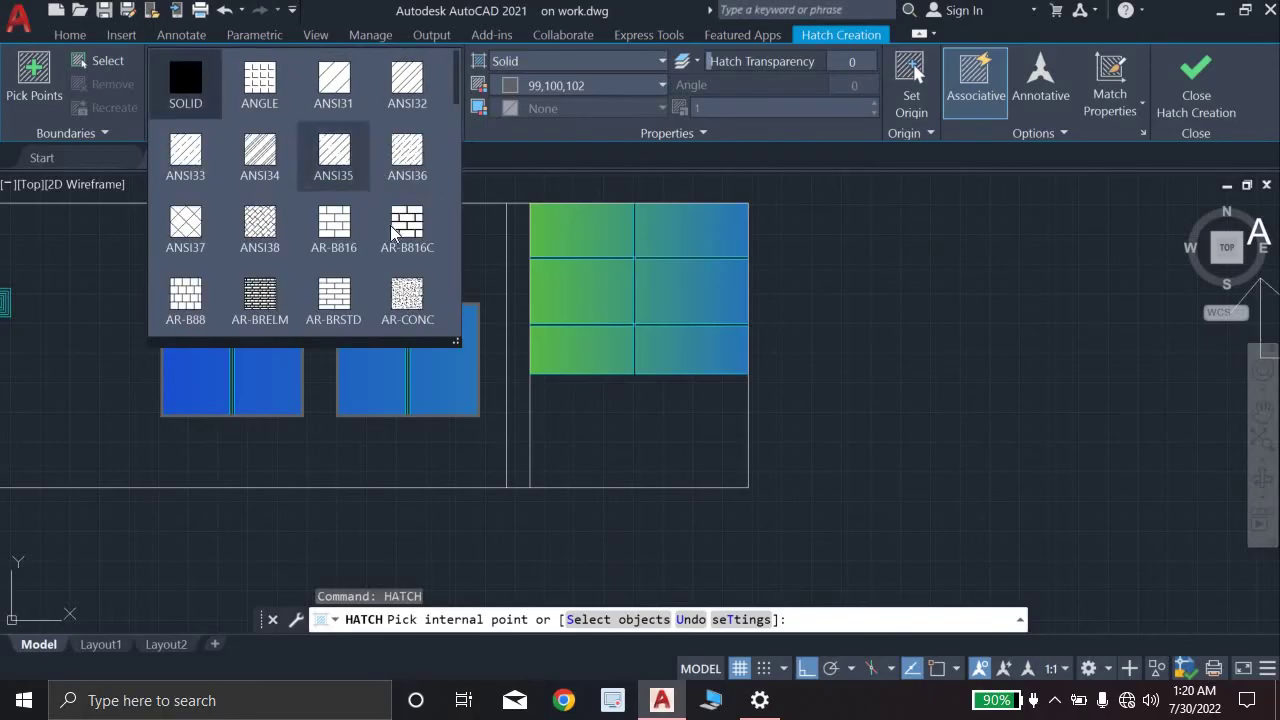
pyautogui.scroll(-1, 379, 232)
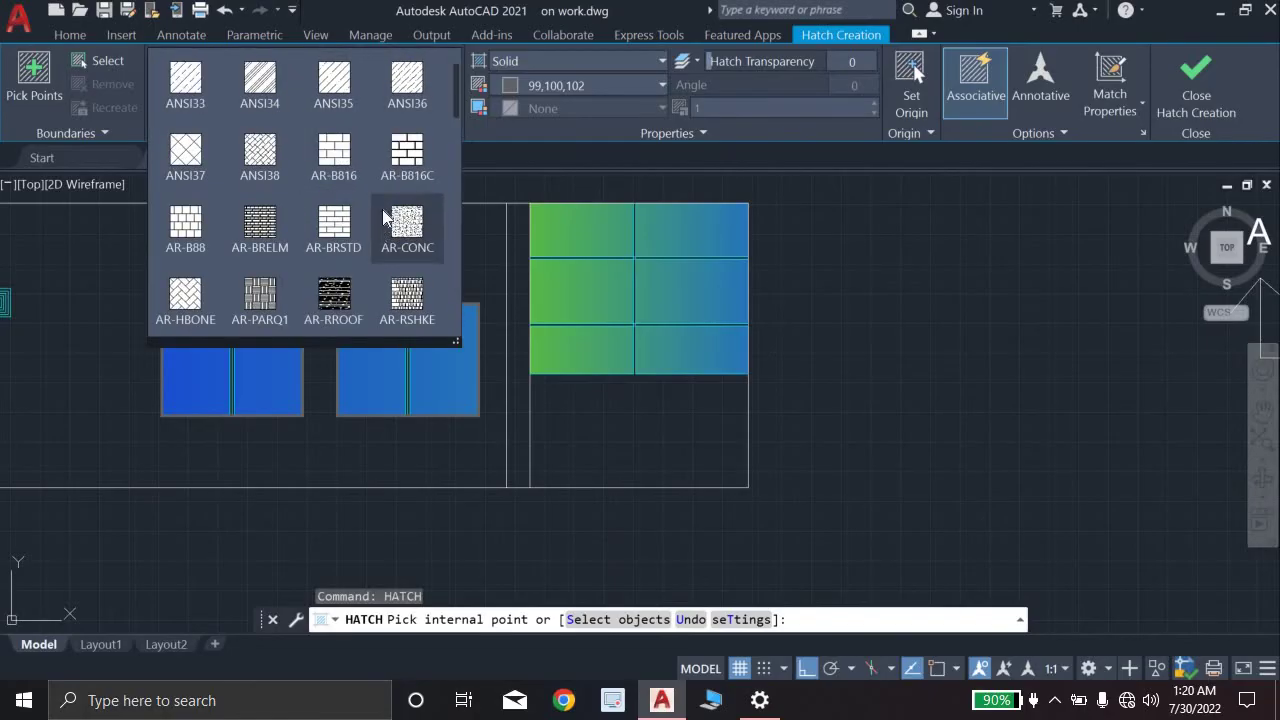
pyautogui.scroll(1, 385, 193)
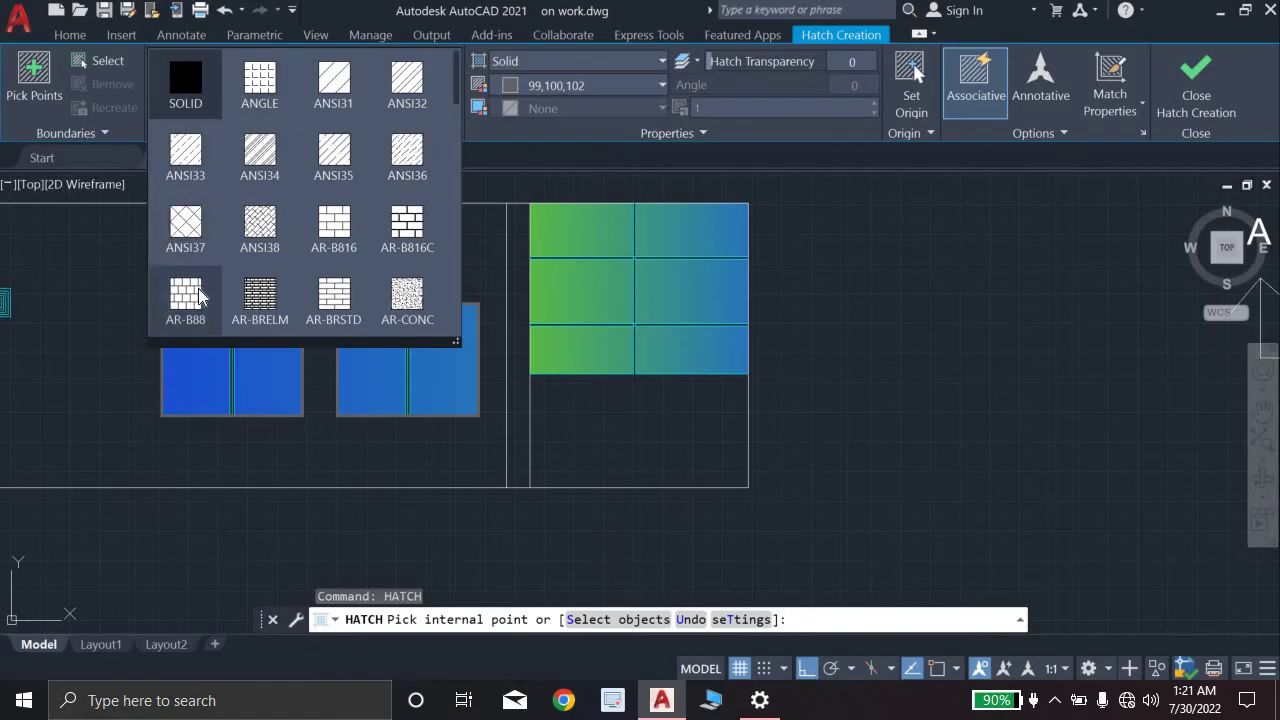
pyautogui.click(396, 240)
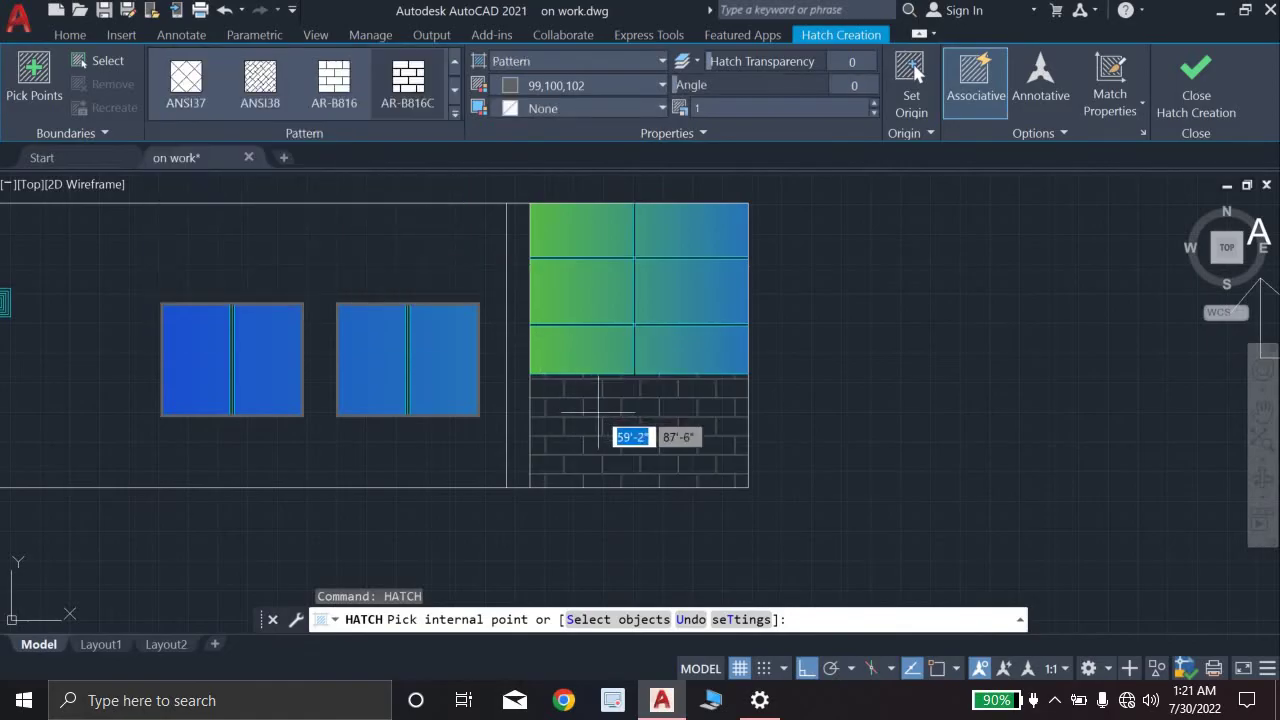
pyautogui.click(600, 410)
pyautogui.press('Escape')
pyautogui.scroll(-5, 650, 412)
pyautogui.scroll(5, 650, 412)
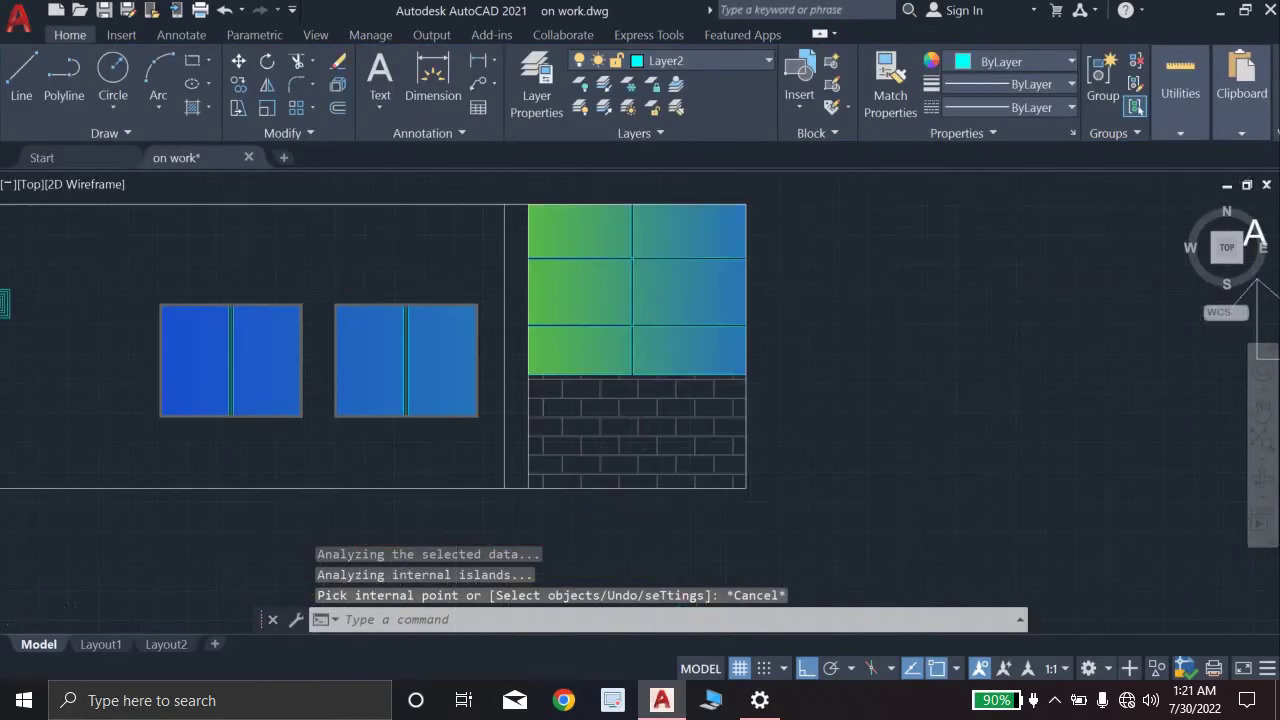
# Step: Hatch the narrow vertical wall strip beside the staircase bay with the AR-B88 pattern
pyautogui.scroll(-3, 645, 412)
pyautogui.scroll(2, 645, 412)
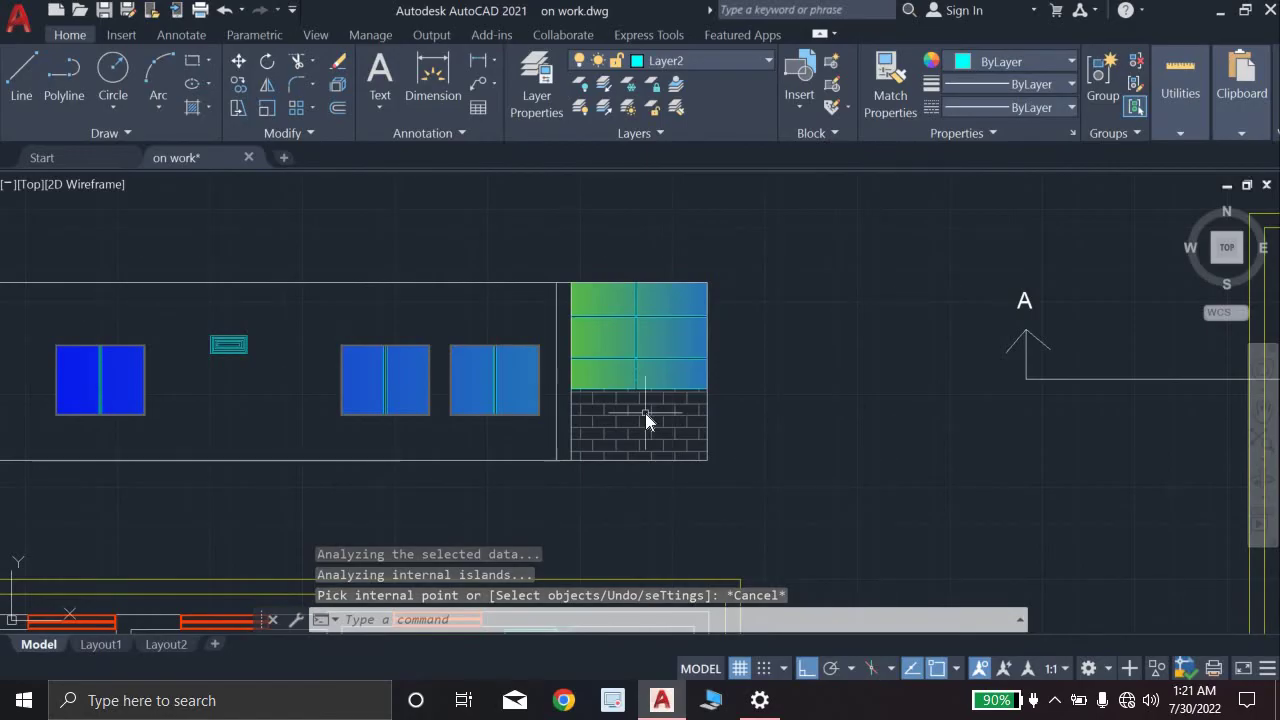
pyautogui.write('hatch')
pyautogui.press('Return')
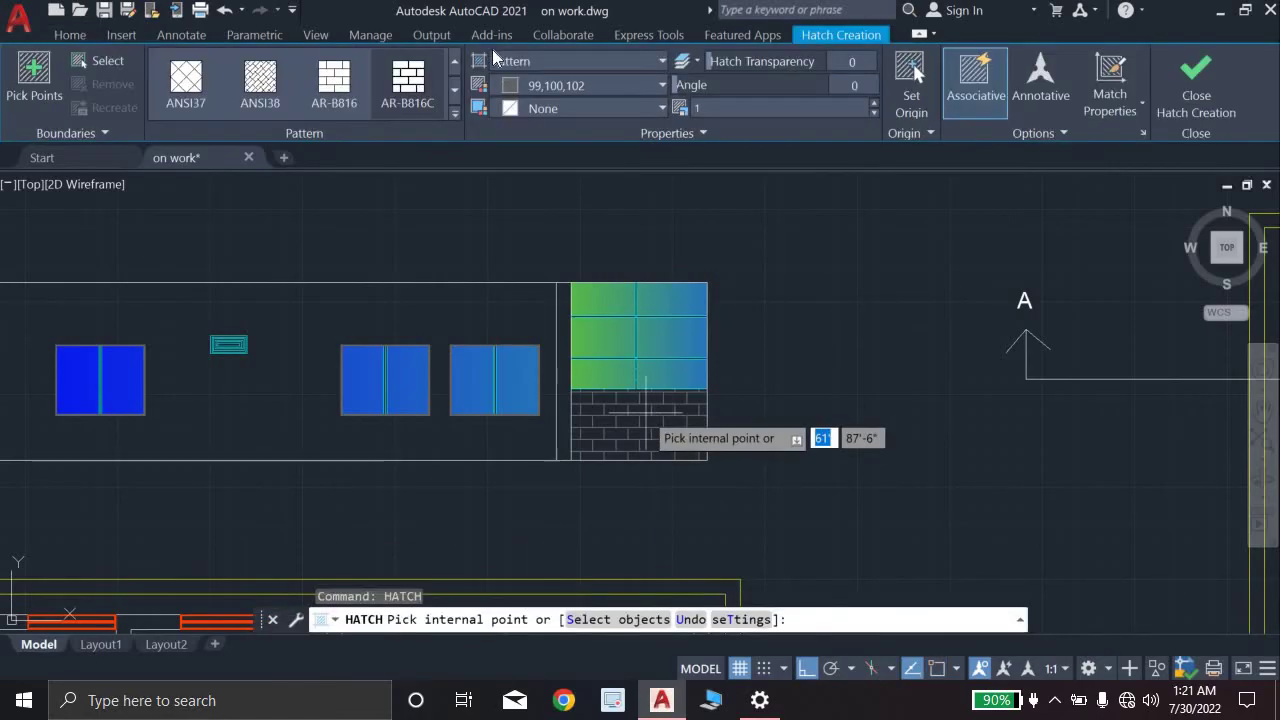
pyautogui.click(456, 114)
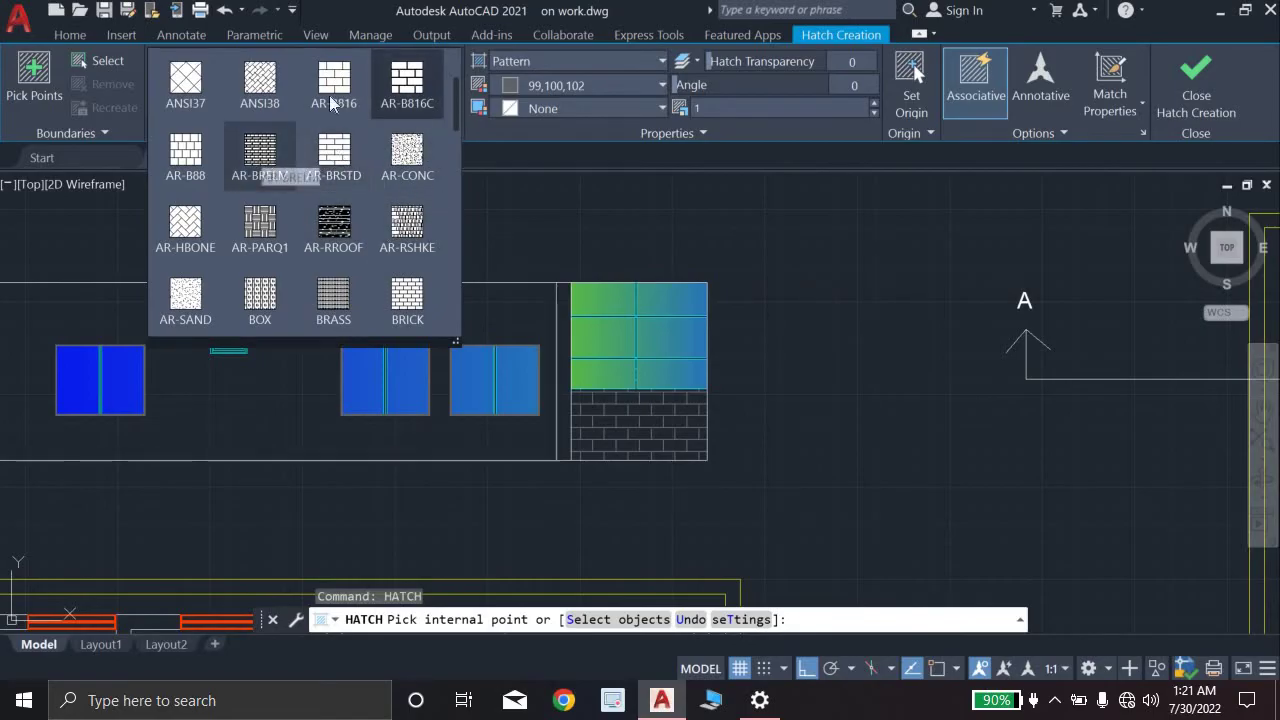
pyautogui.click(197, 147)
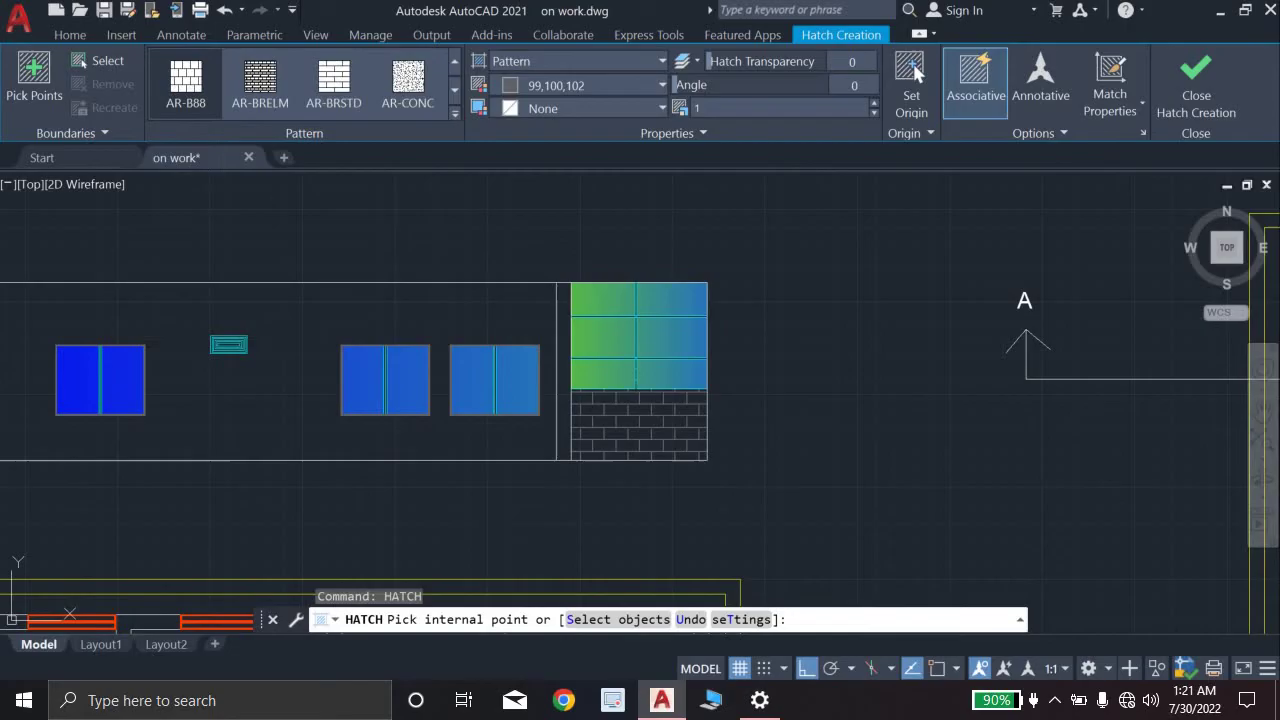
pyautogui.click(562, 349)
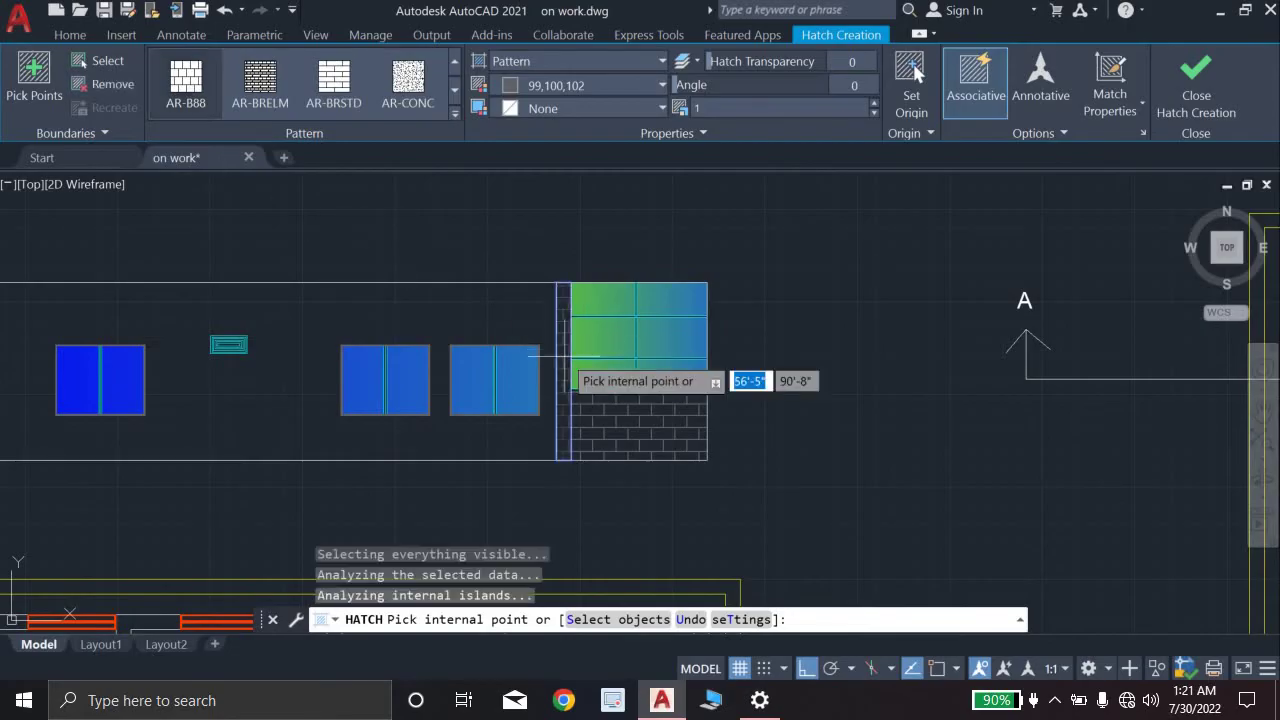
pyautogui.press('Escape')
# Step: Examine the hatched staircase bay, the complete side elevation and the floor plan below it
pyautogui.scroll(-4, 604, 333)
pyautogui.scroll(5, 604, 333)
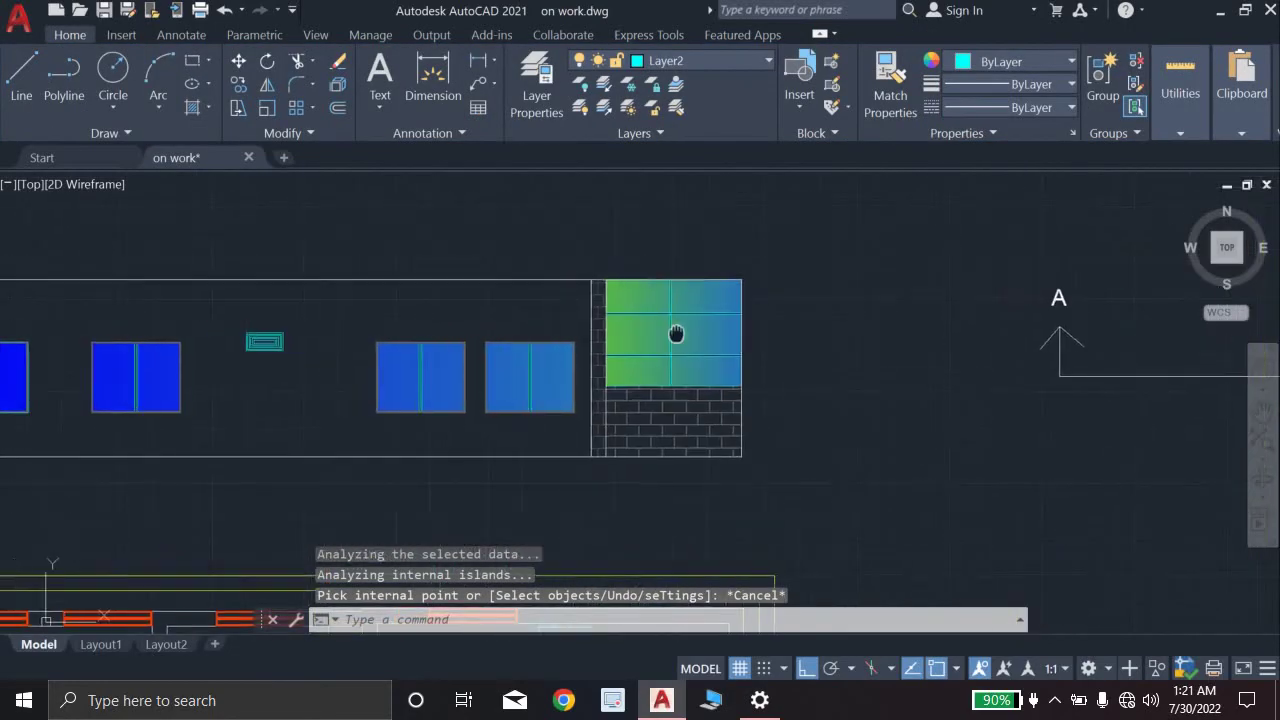
pyautogui.scroll(-5, 677, 334)
pyautogui.scroll(3, 726, 345)
pyautogui.scroll(2, 726, 345)
pyautogui.scroll(-2, 740, 330)
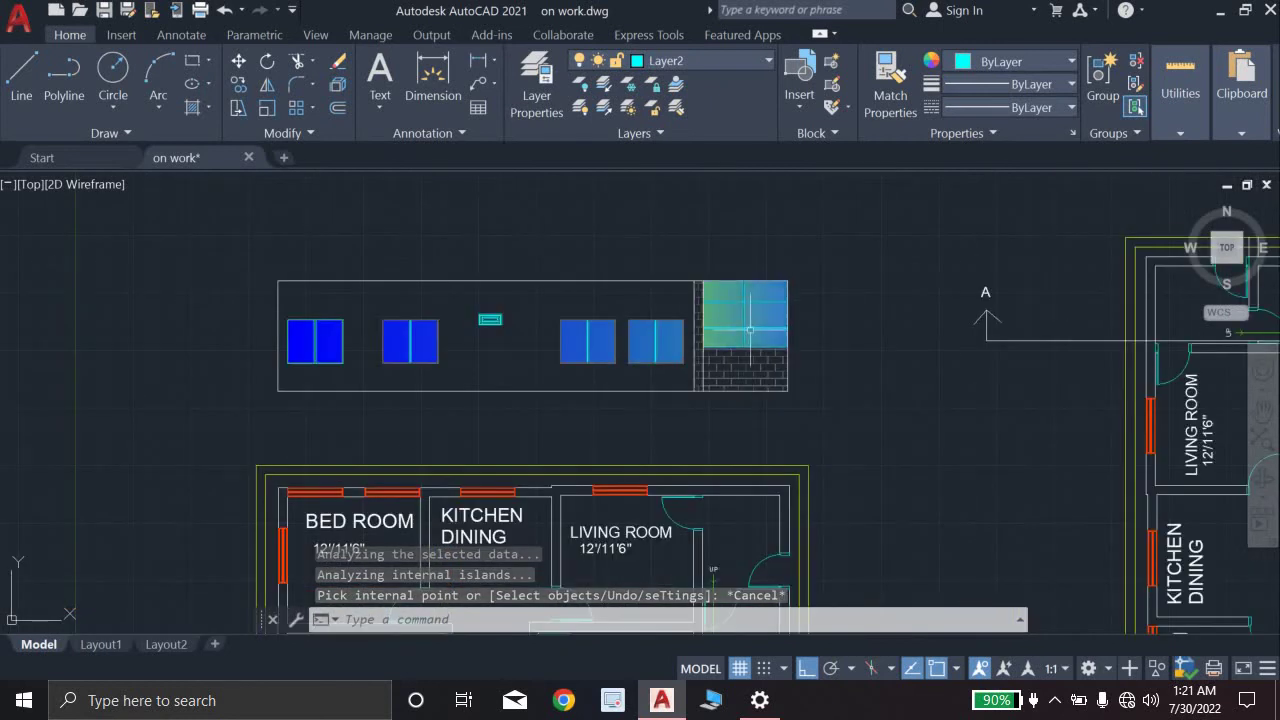
pyautogui.scroll(2, 756, 320)
pyautogui.scroll(-2, 756, 320)
pyautogui.scroll(3, 745, 324)
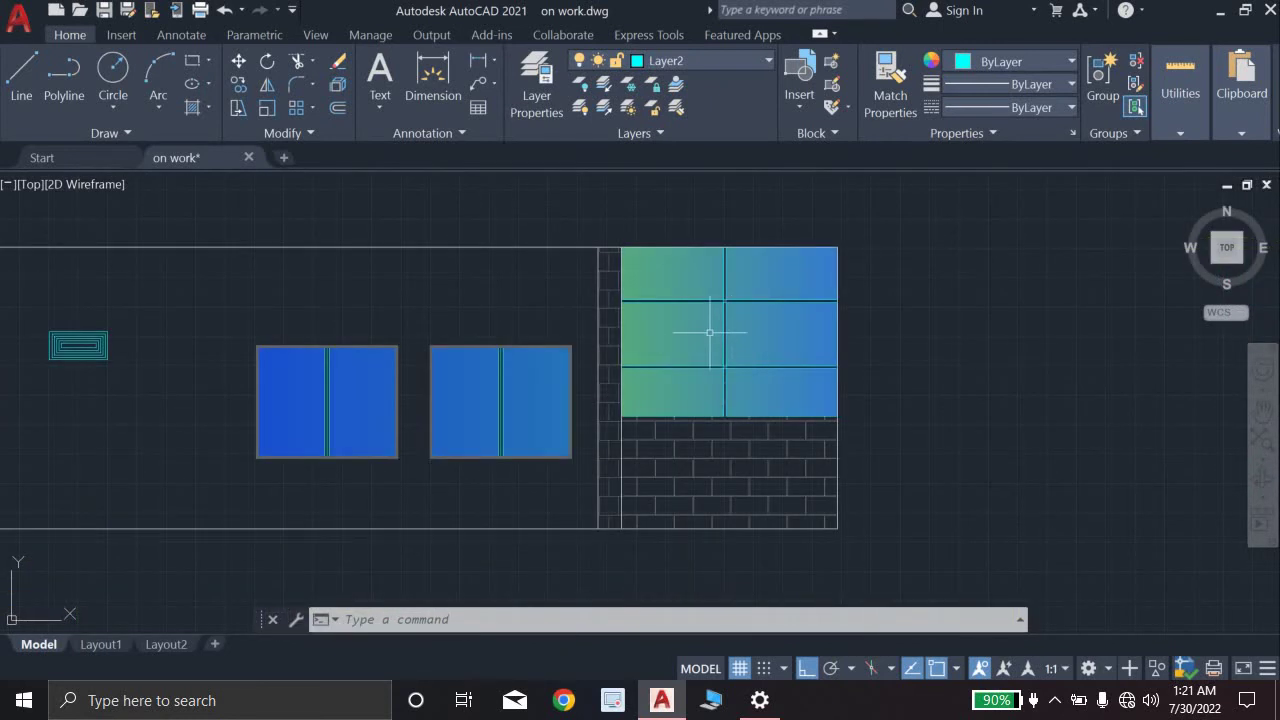
pyautogui.scroll(4, 709, 332)
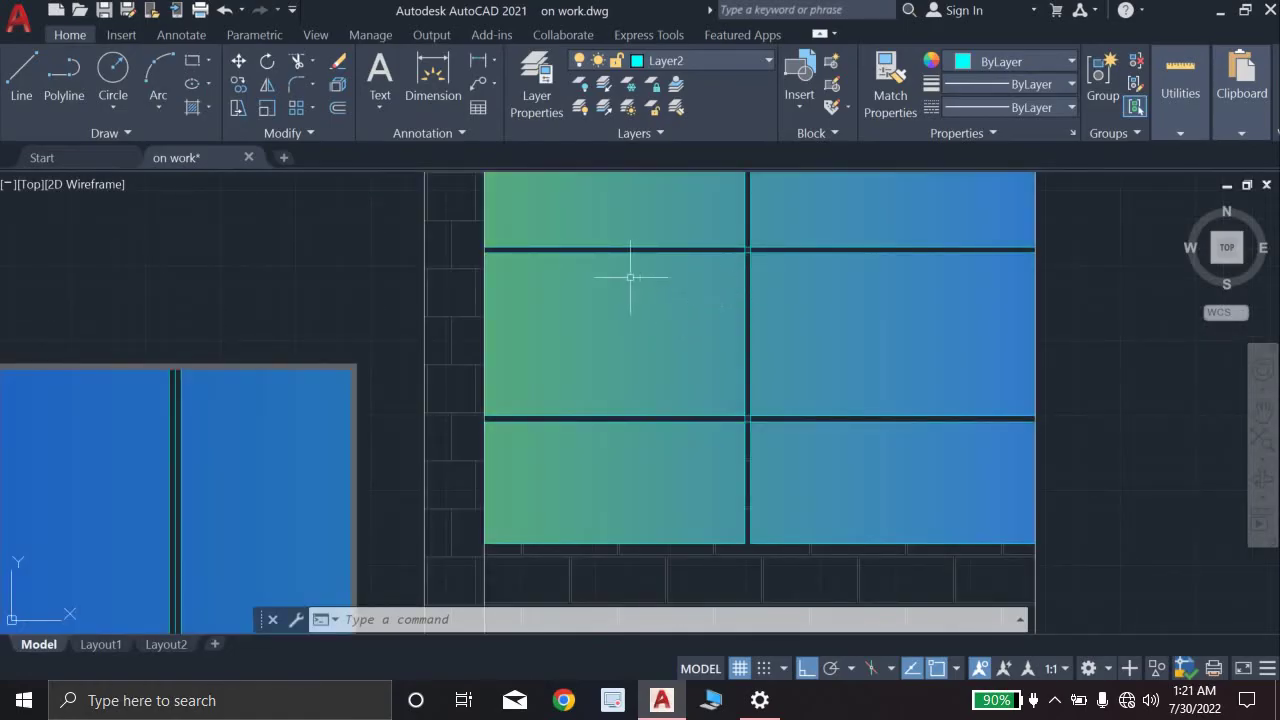
pyautogui.scroll(-2, 771, 389)
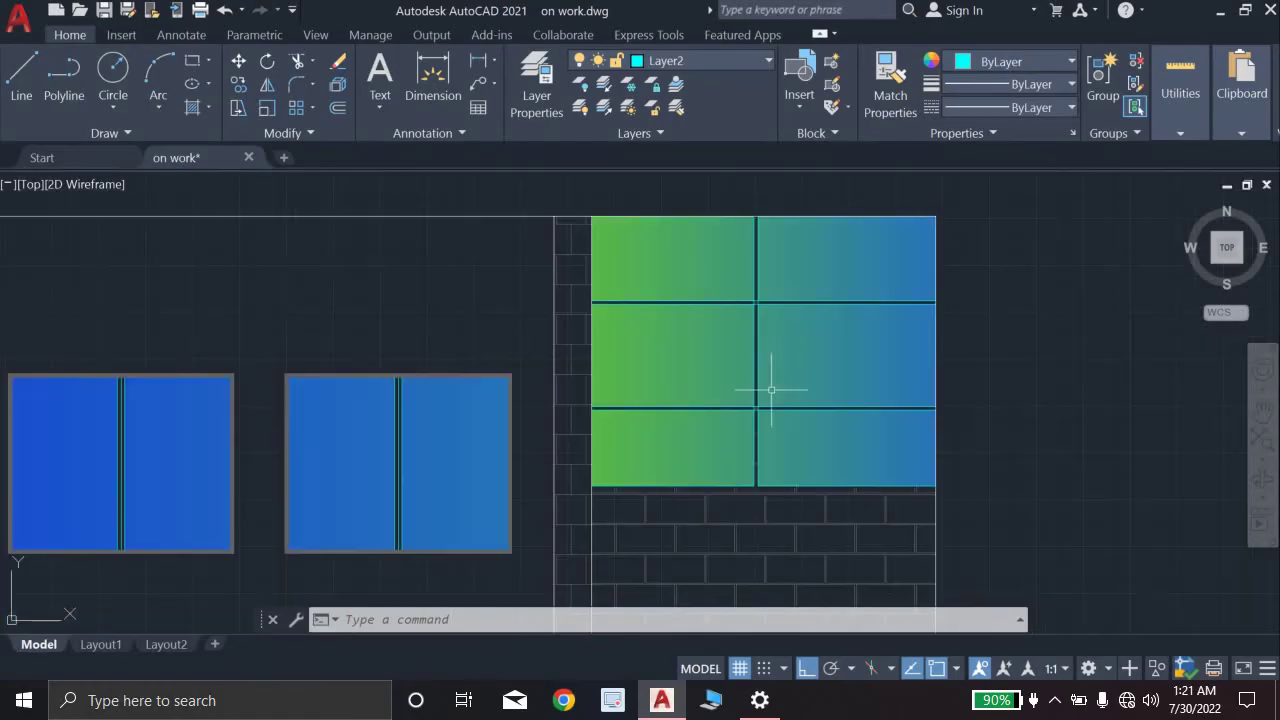
pyautogui.scroll(-4, 771, 389)
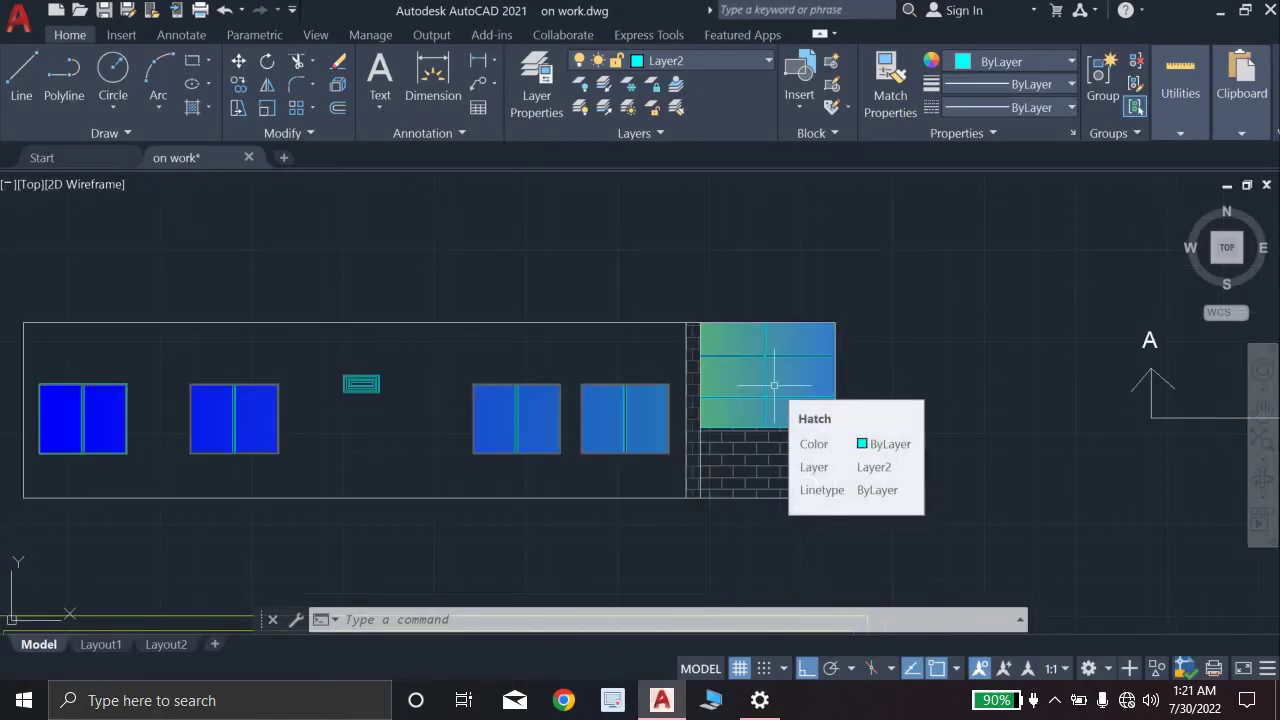
pyautogui.scroll(-3, 750, 372)
pyautogui.scroll(3, 752, 380)
pyautogui.scroll(-3, 753, 384)
pyautogui.moveTo(753, 386); pyautogui.dragTo(759, 346, button='middle')
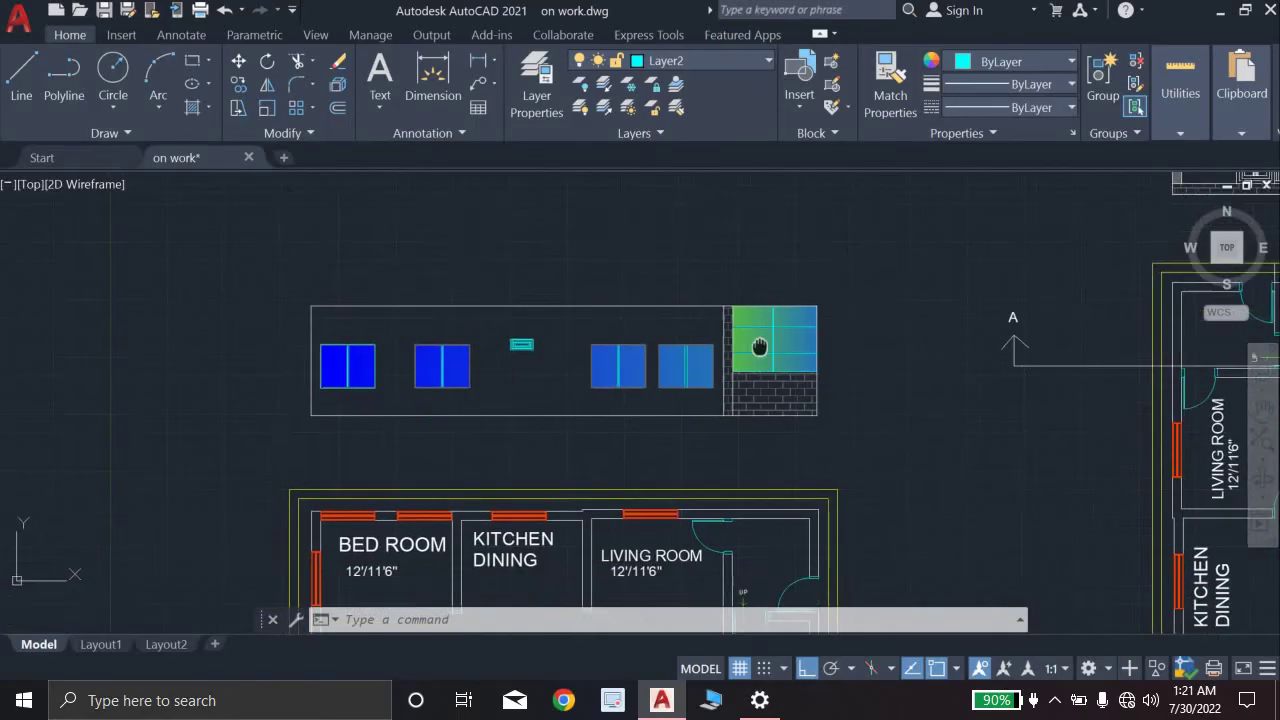
pyautogui.scroll(-3, 756, 363)
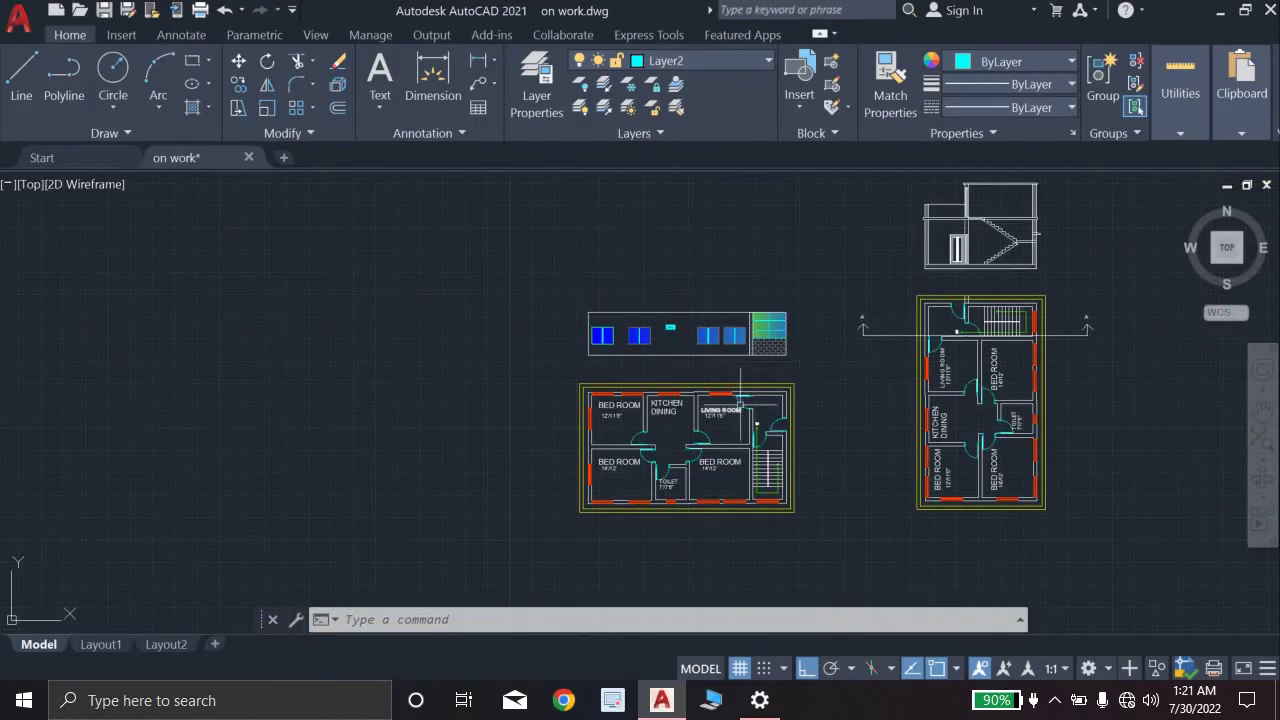
pyautogui.scroll(2, 740, 398)
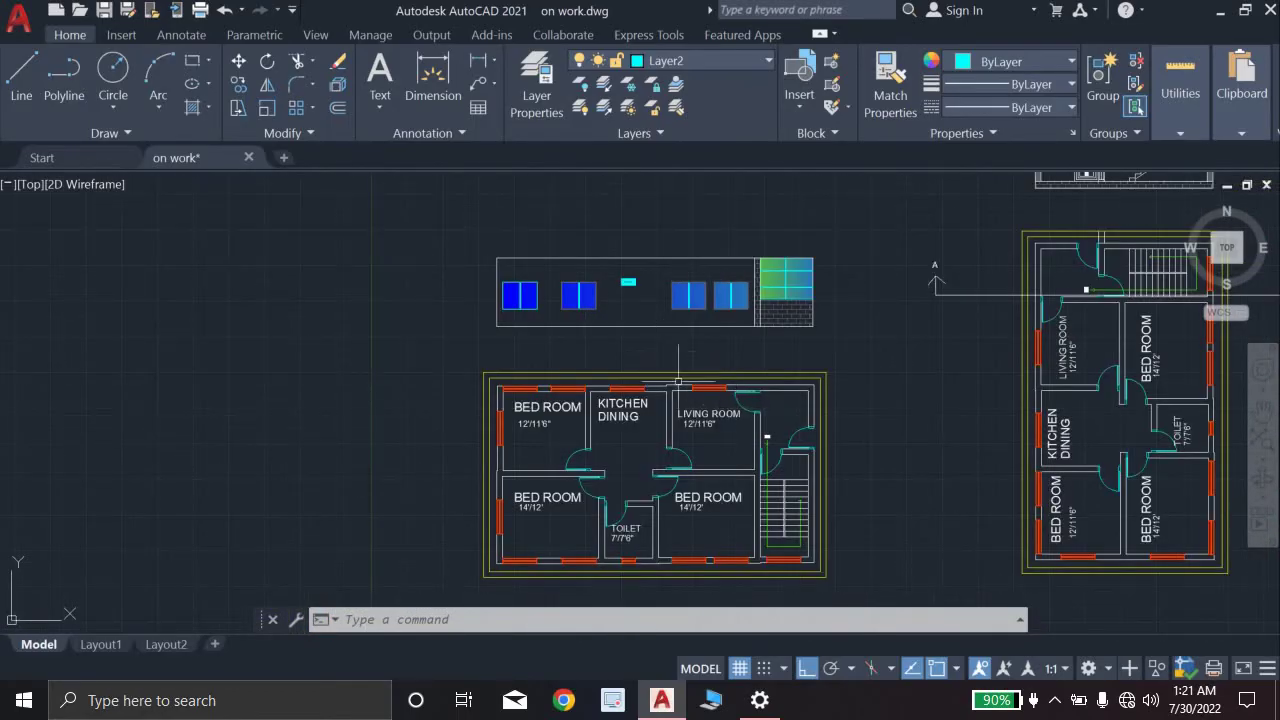
pyautogui.moveTo(689, 563); pyautogui.dragTo(676, 476, button='middle')
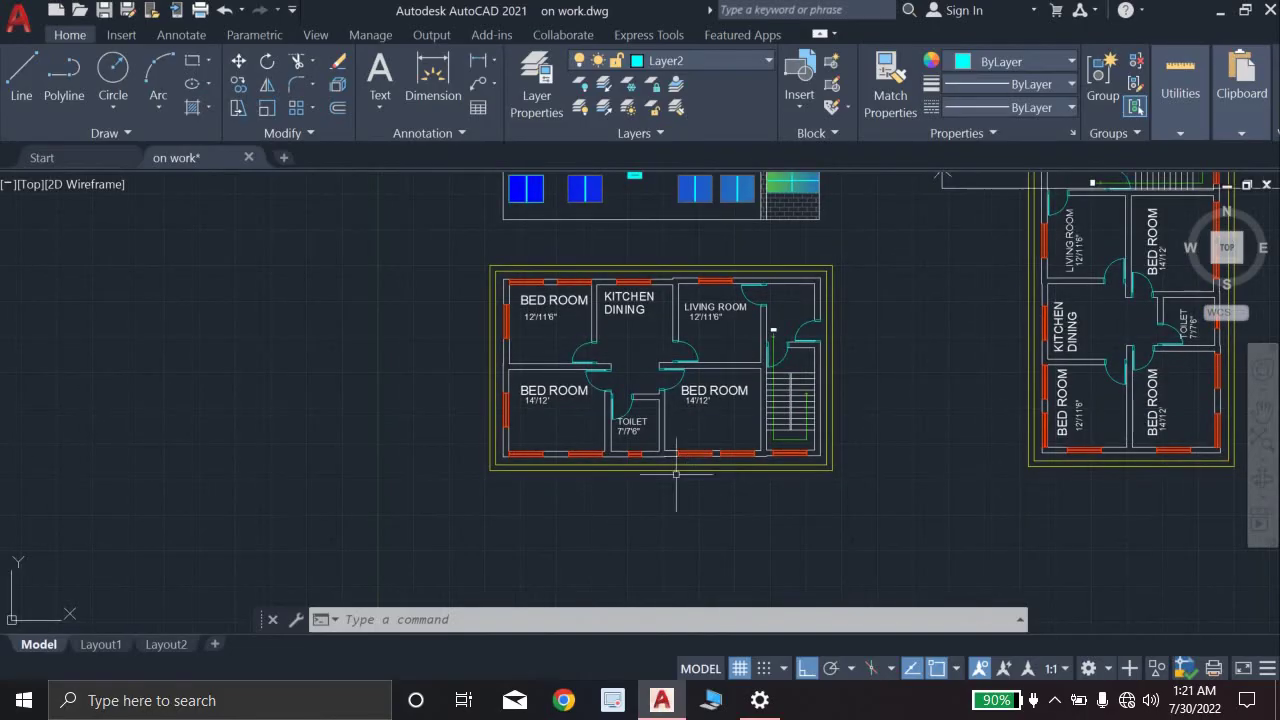
pyautogui.scroll(2, 670, 478)
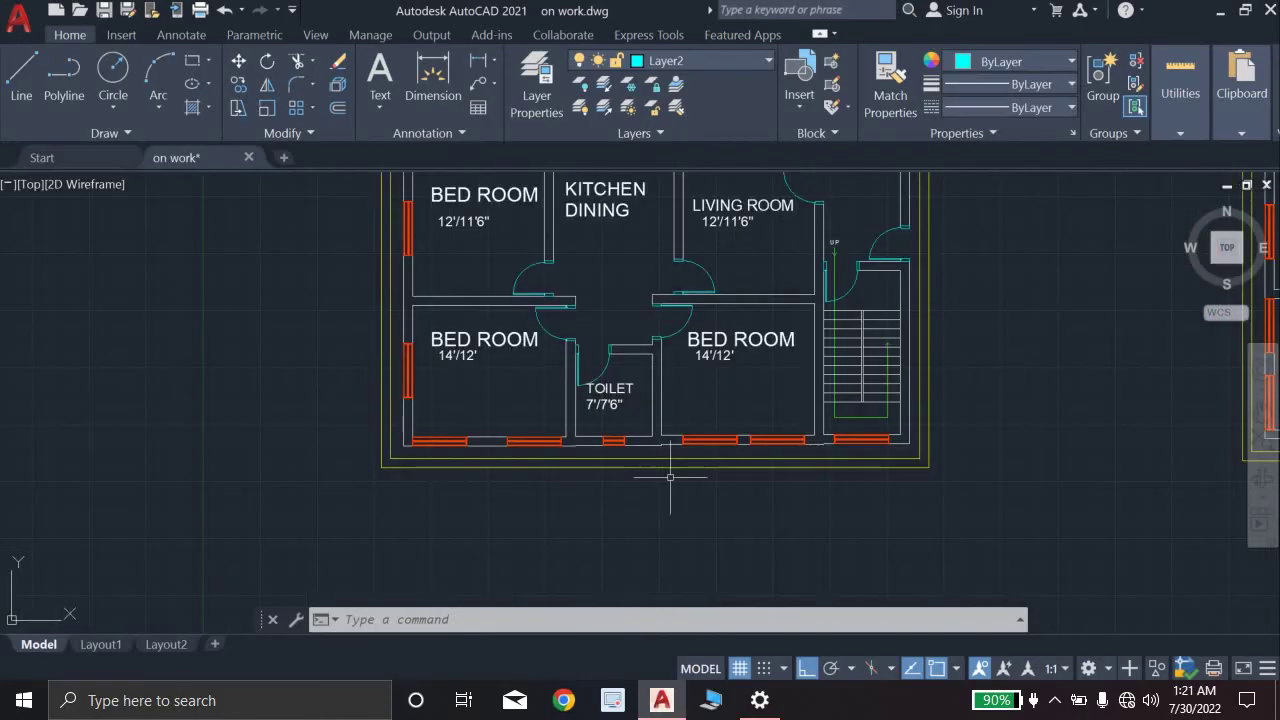
pyautogui.moveTo(757, 360); pyautogui.dragTo(372, 446, button='middle')
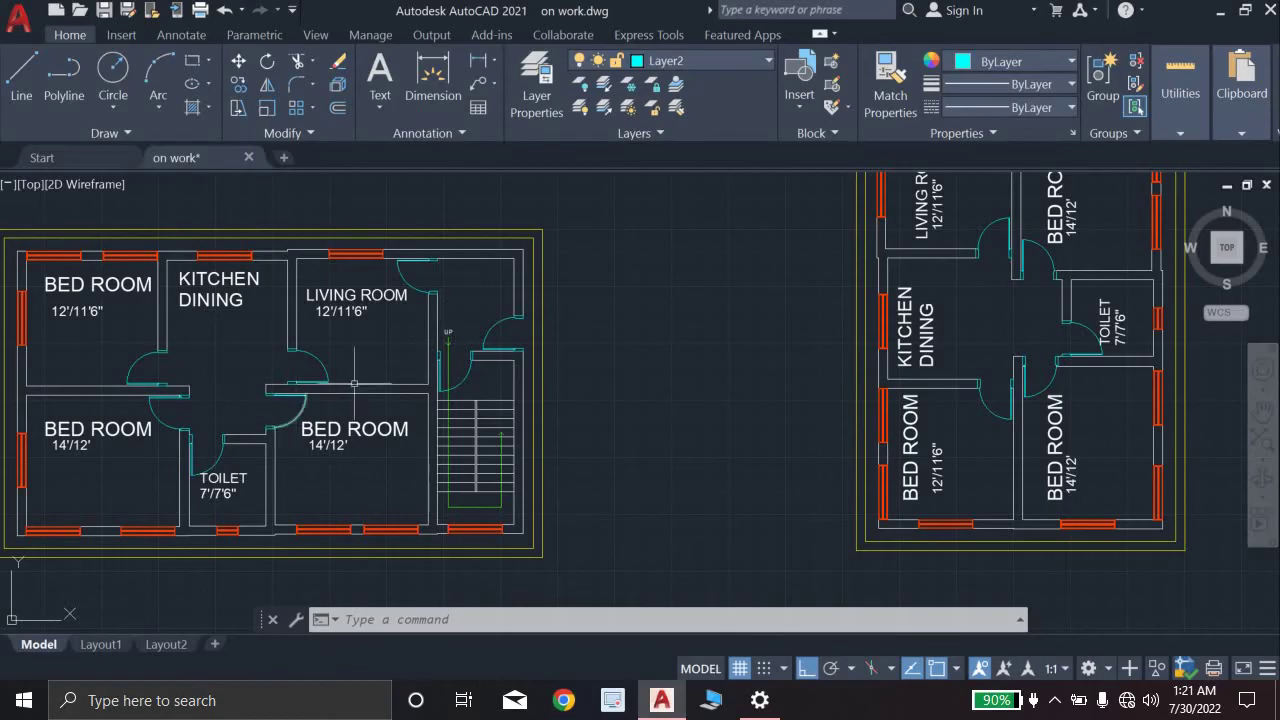
# Step: Draw horizontal construction lines through both jambs of the entrance door in the plan's outer wall beside the staircase
pyautogui.click(598, 237)
pyautogui.click(732, 568)
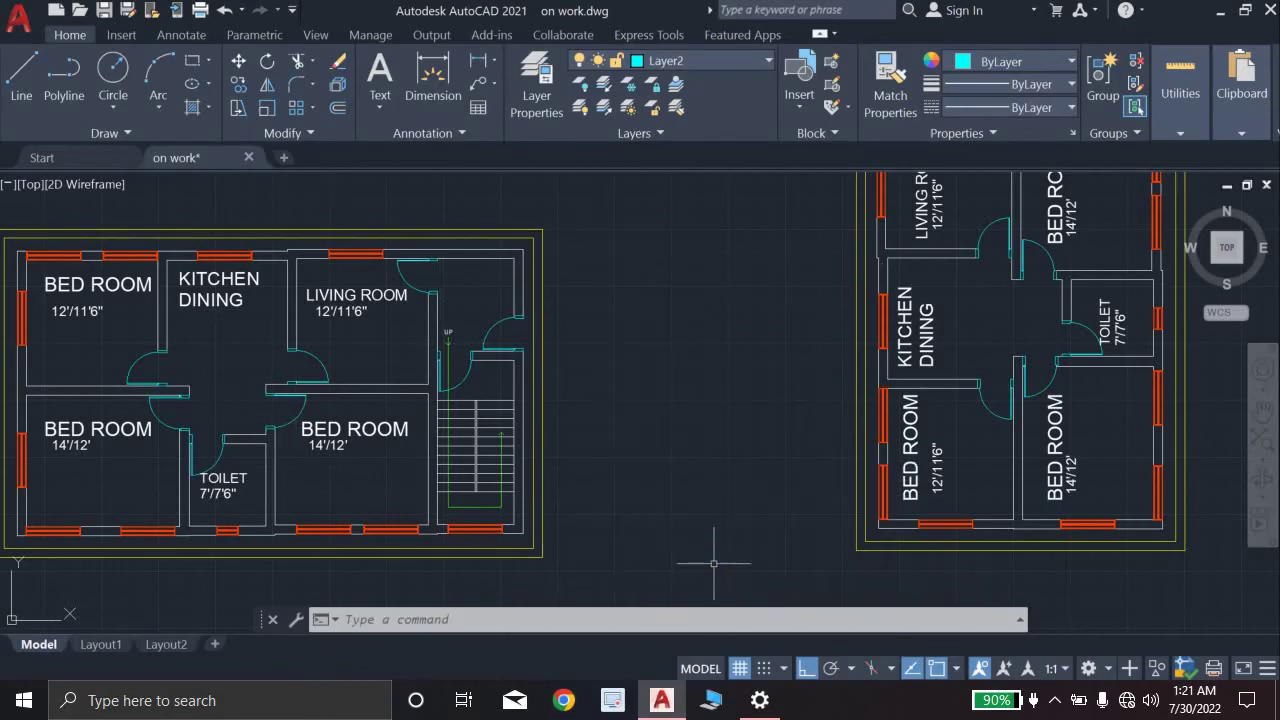
pyautogui.scroll(2, 505, 343)
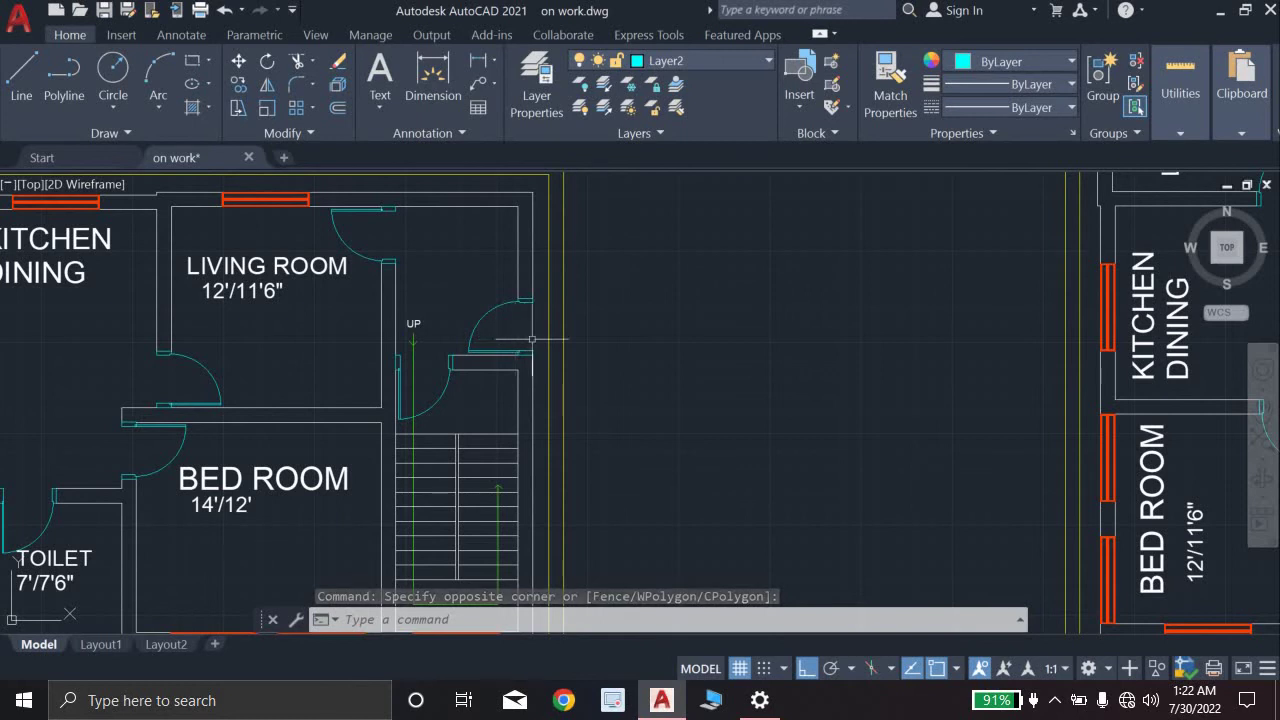
pyautogui.write('XL')
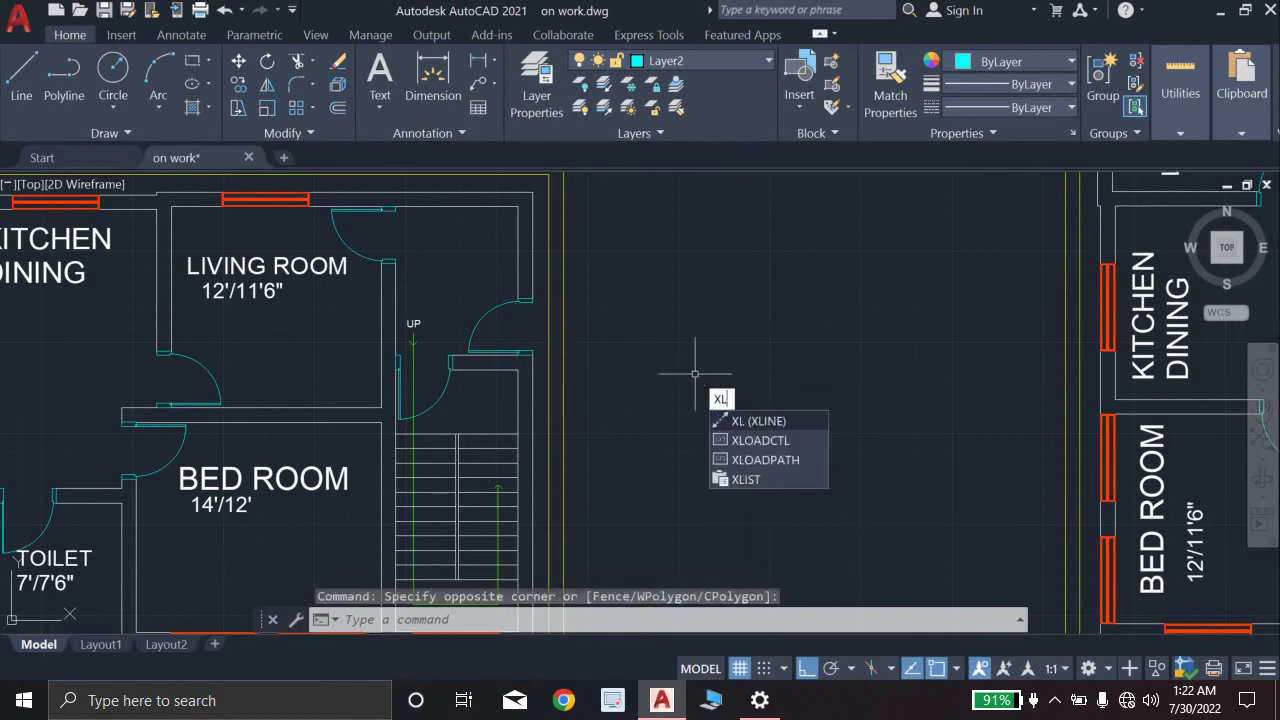
pyautogui.press('Return')
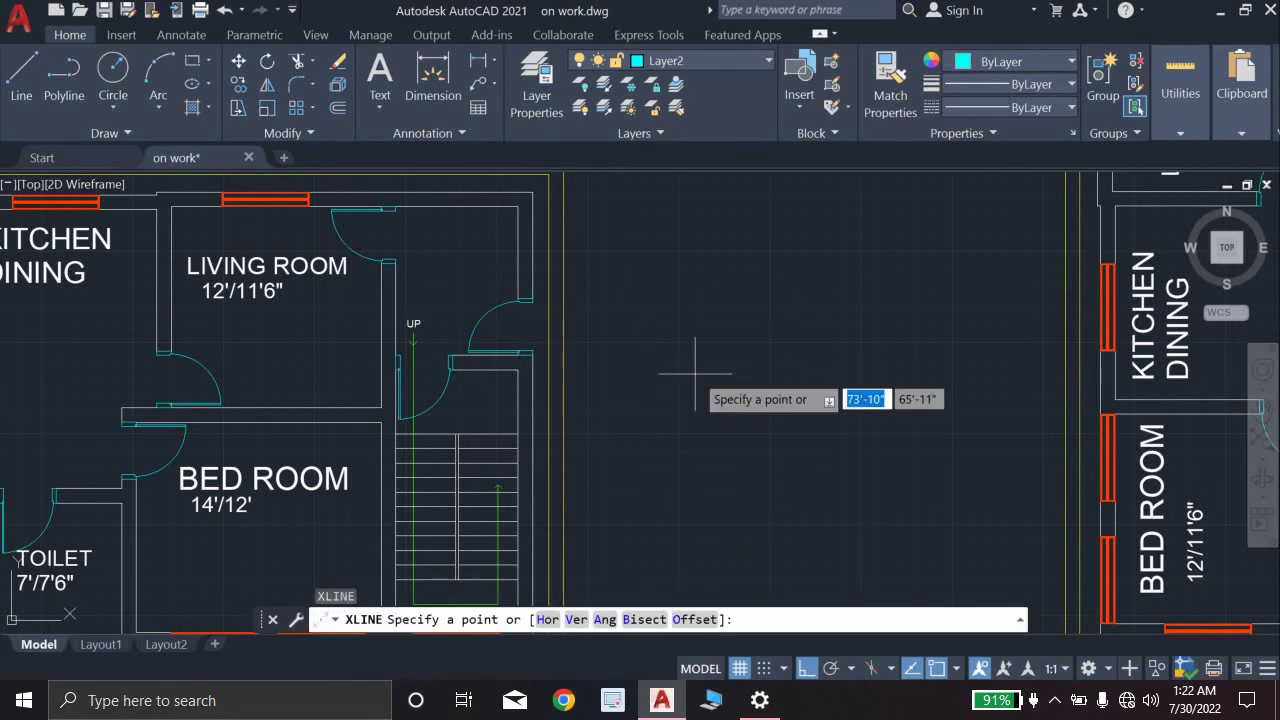
pyautogui.click(548, 619)
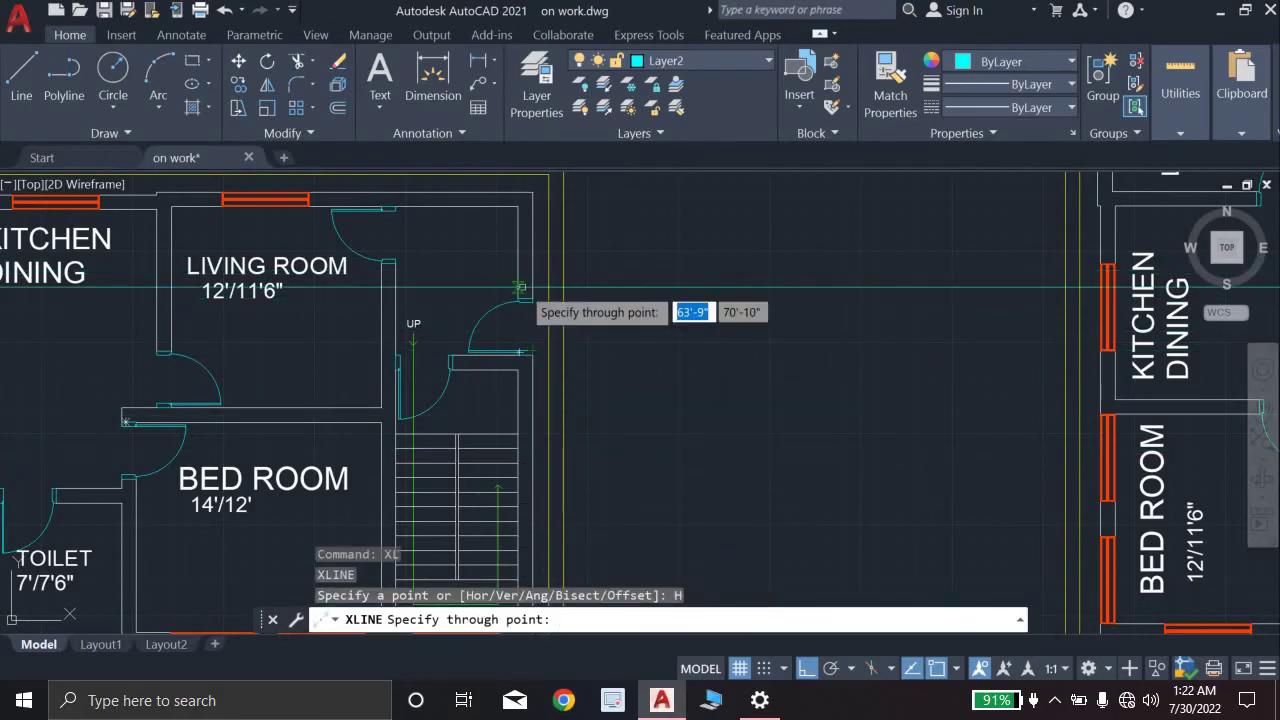
pyautogui.scroll(2, 535, 297)
pyautogui.scroll(4, 538, 303)
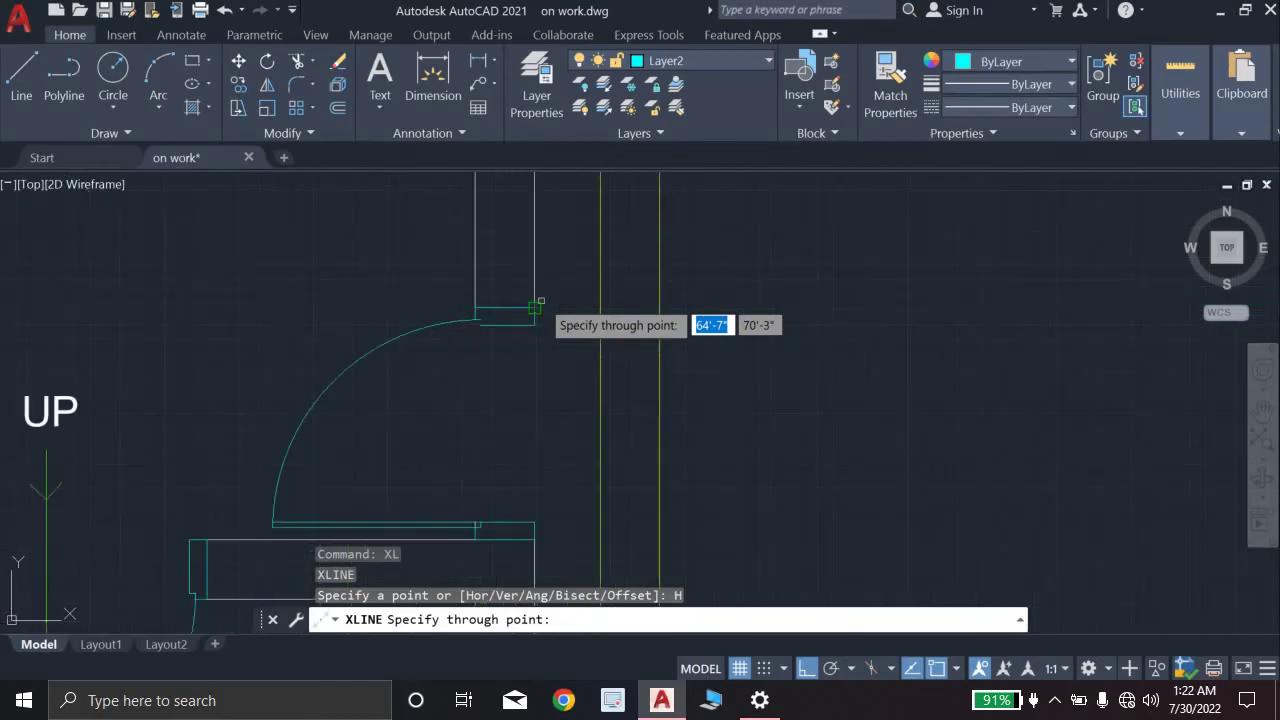
pyautogui.click(535, 307)
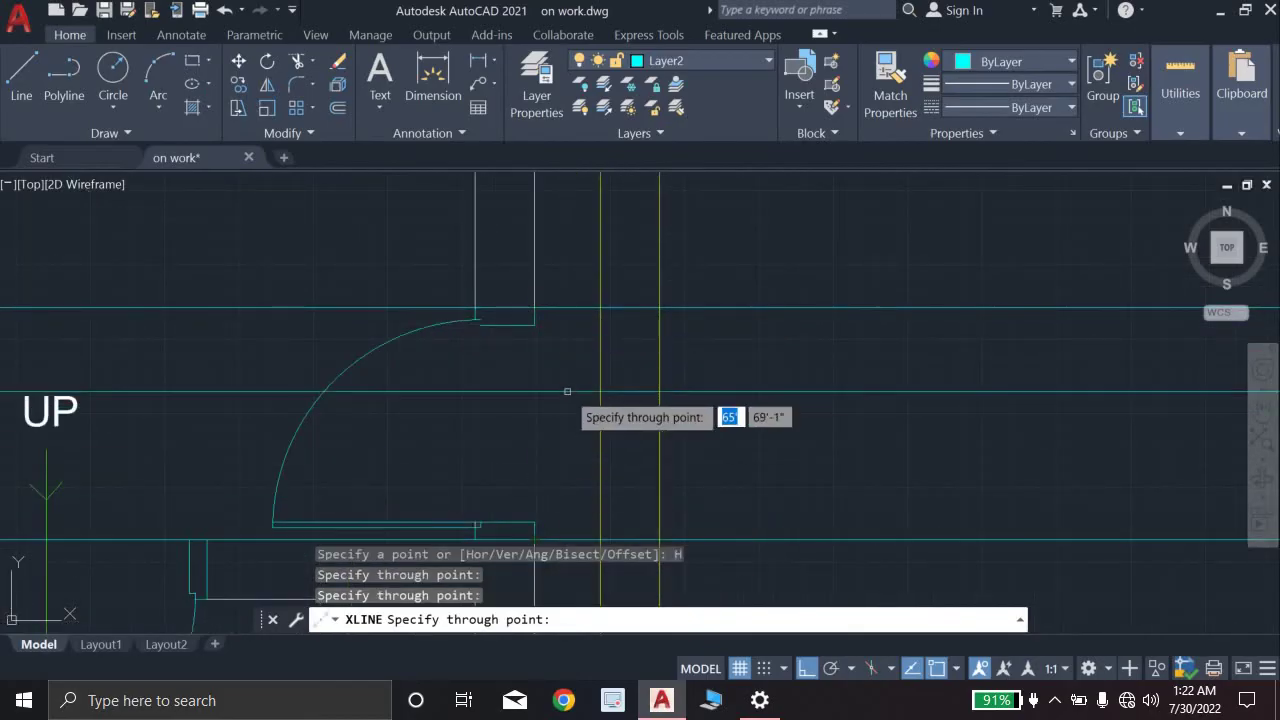
pyautogui.scroll(-2, 567, 392)
pyautogui.press('Escape')
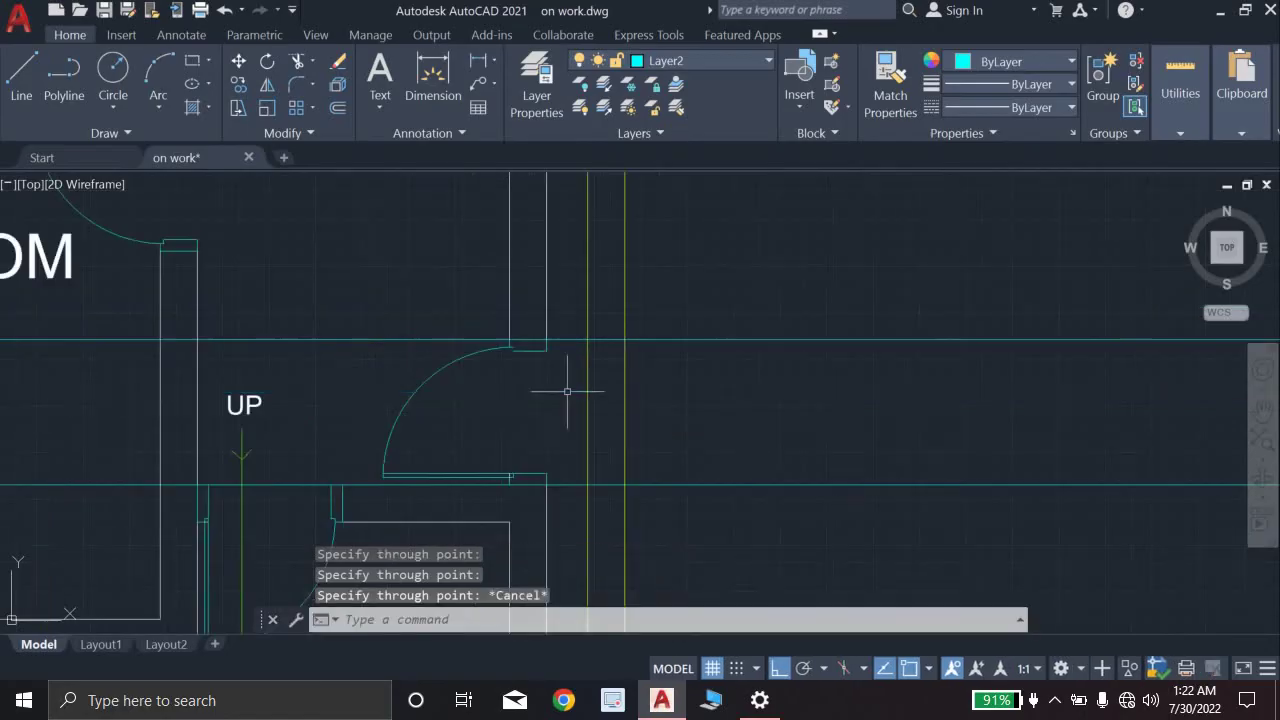
# Step: Erase the two horizontal construction lines running through the entrance door
pyautogui.scroll(-4, 580, 391)
pyautogui.scroll(2, 629, 390)
pyautogui.scroll(-5, 629, 390)
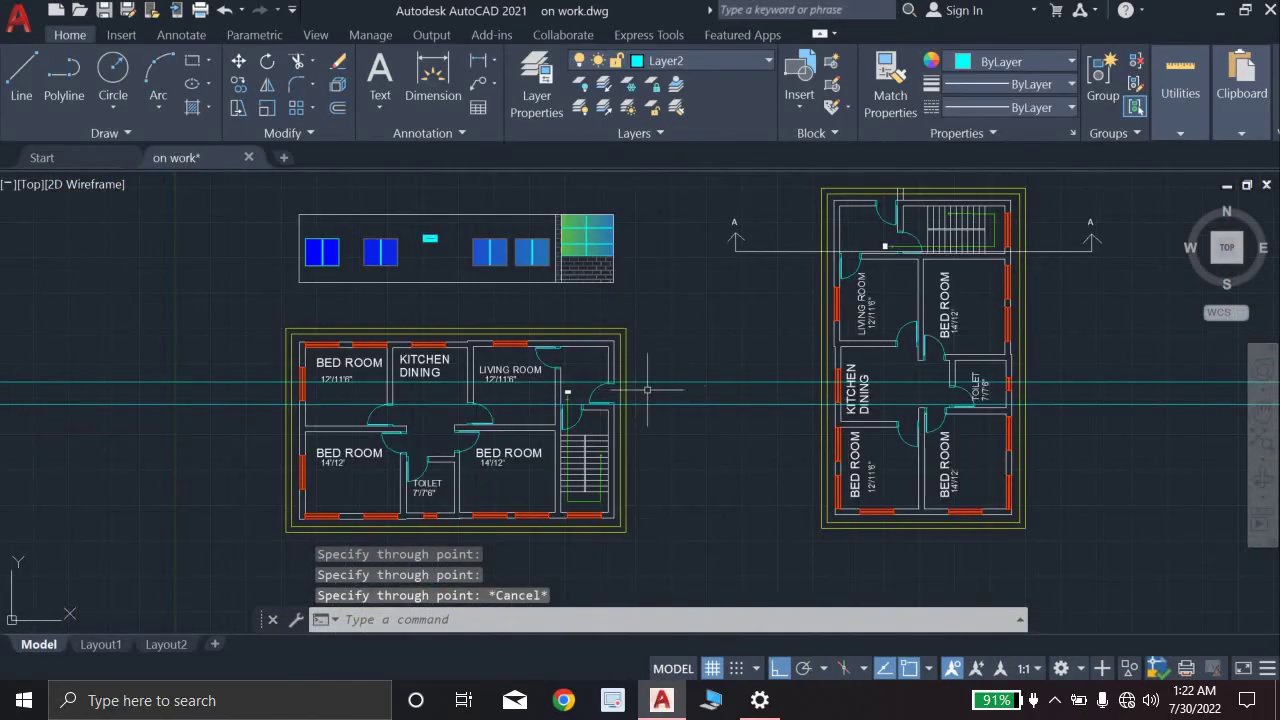
pyautogui.scroll(5, 567, 392)
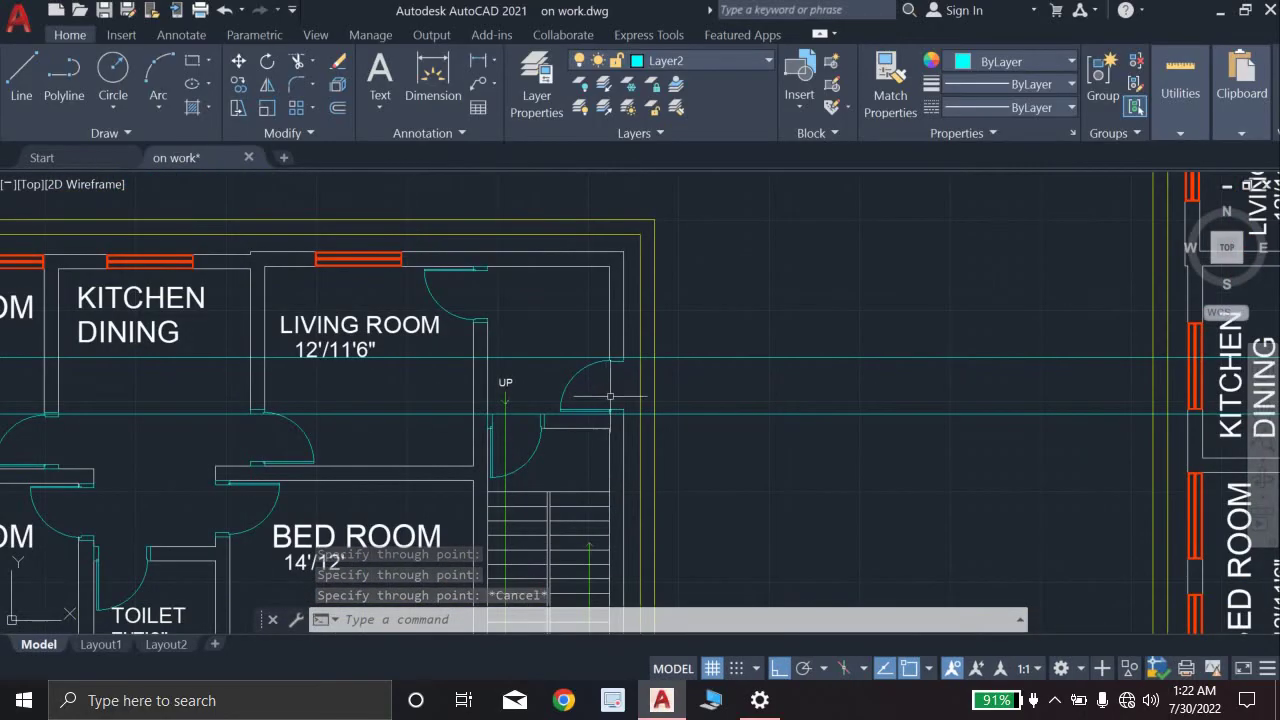
pyautogui.scroll(-5, 567, 392)
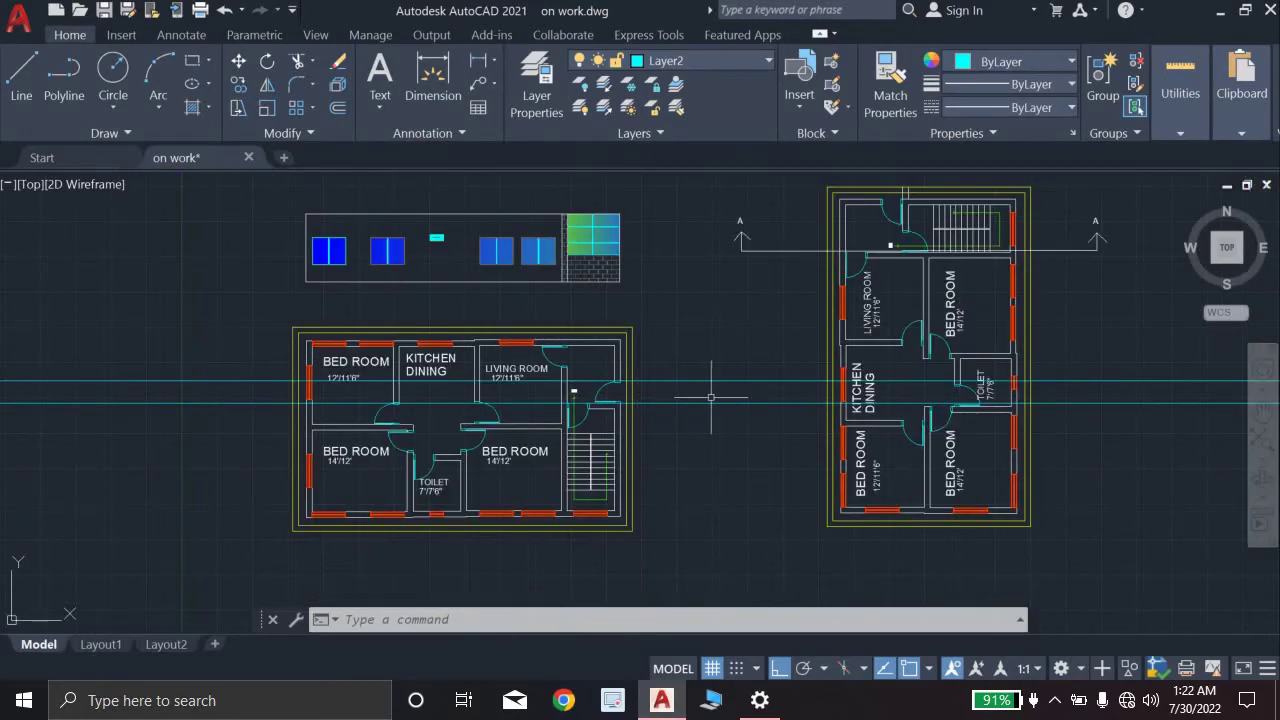
pyautogui.scroll(4, 699, 381)
pyautogui.click(684, 377)
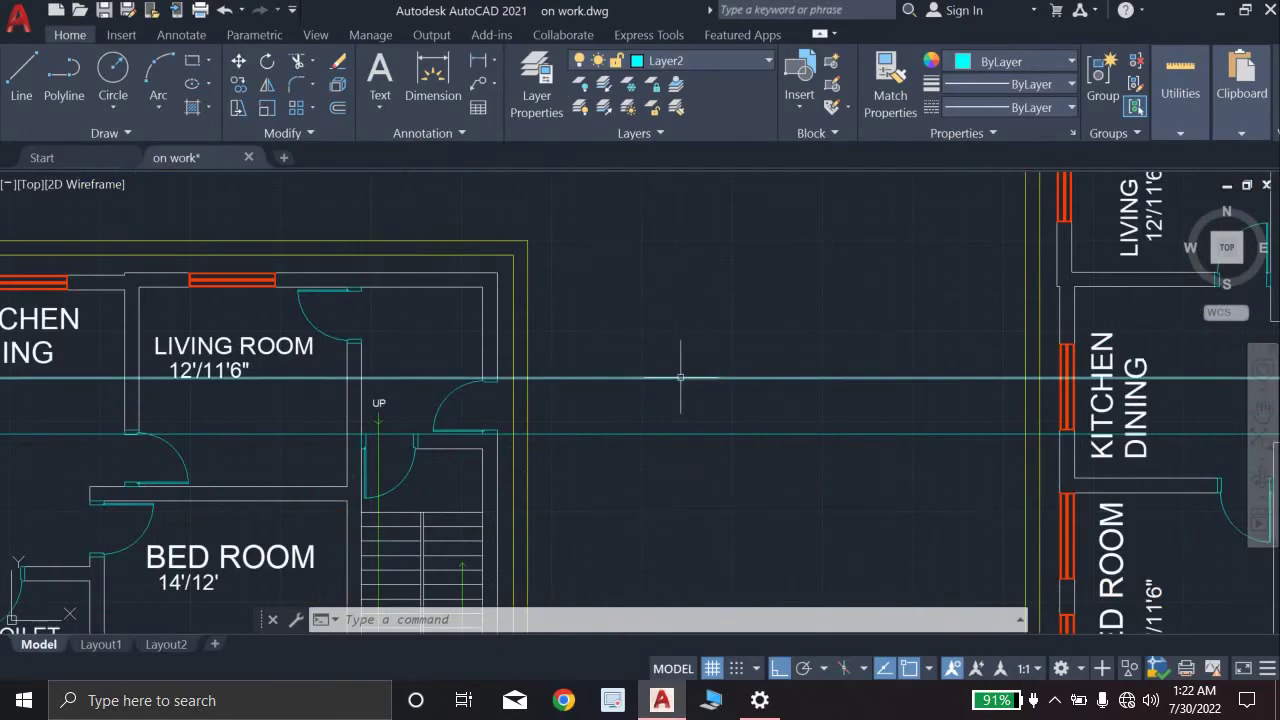
pyautogui.click(678, 431)
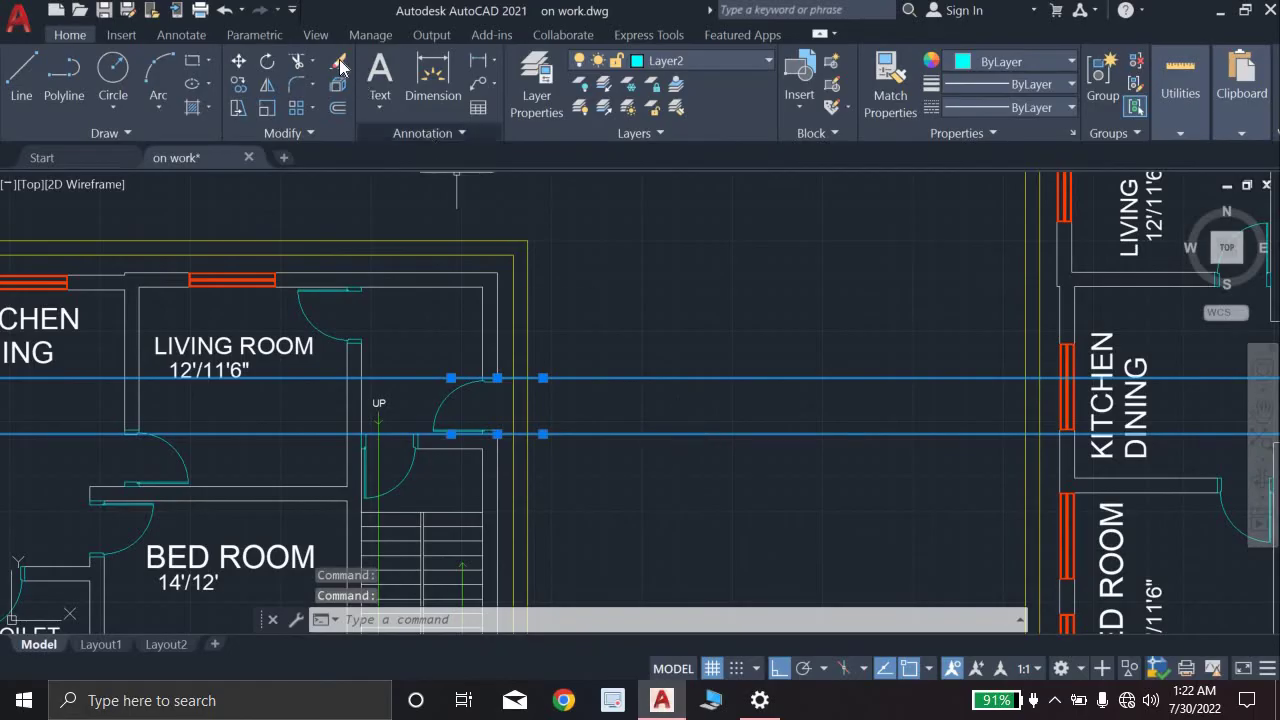
pyautogui.press('Delete')
# Step: Examine the windows along the floor plan's lower wall and the matching openings in the side elevation
pyautogui.scroll(-5, 431, 293)
pyautogui.moveTo(445, 297); pyautogui.dragTo(531, 299, button='middle')
pyautogui.scroll(3, 440, 298)
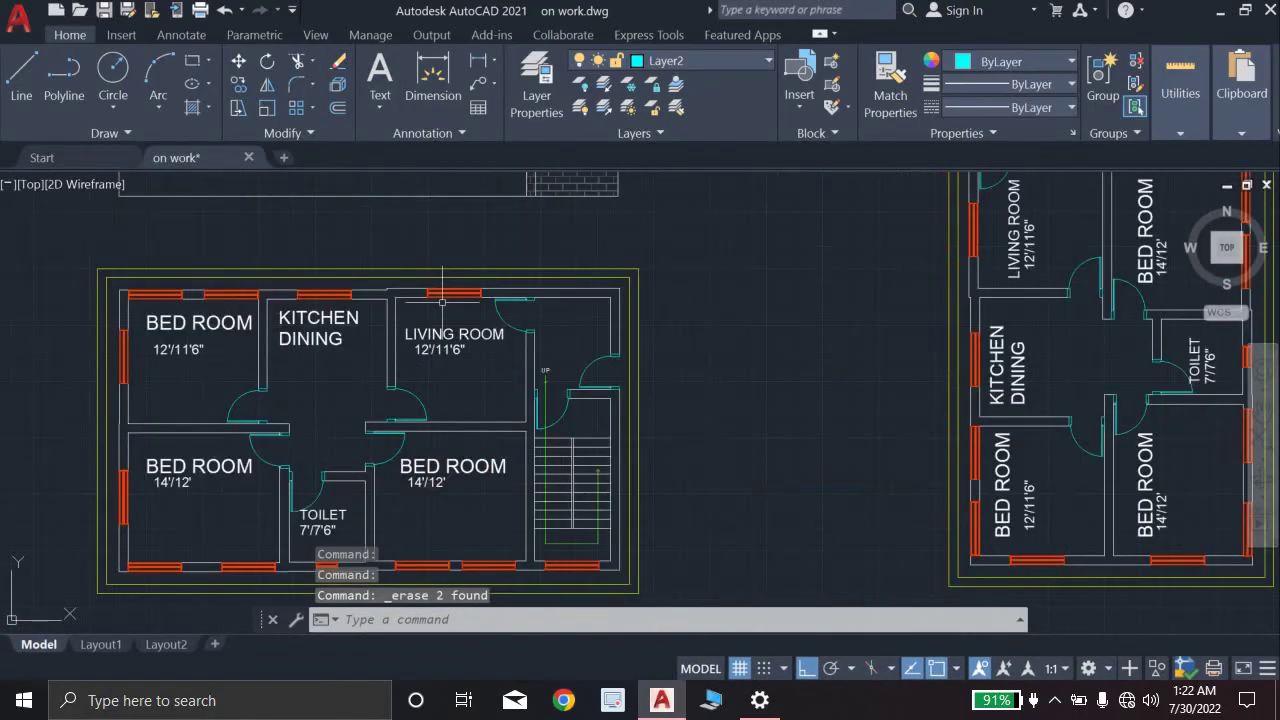
pyautogui.scroll(-5, 386, 457)
pyautogui.scroll(7, 400, 440)
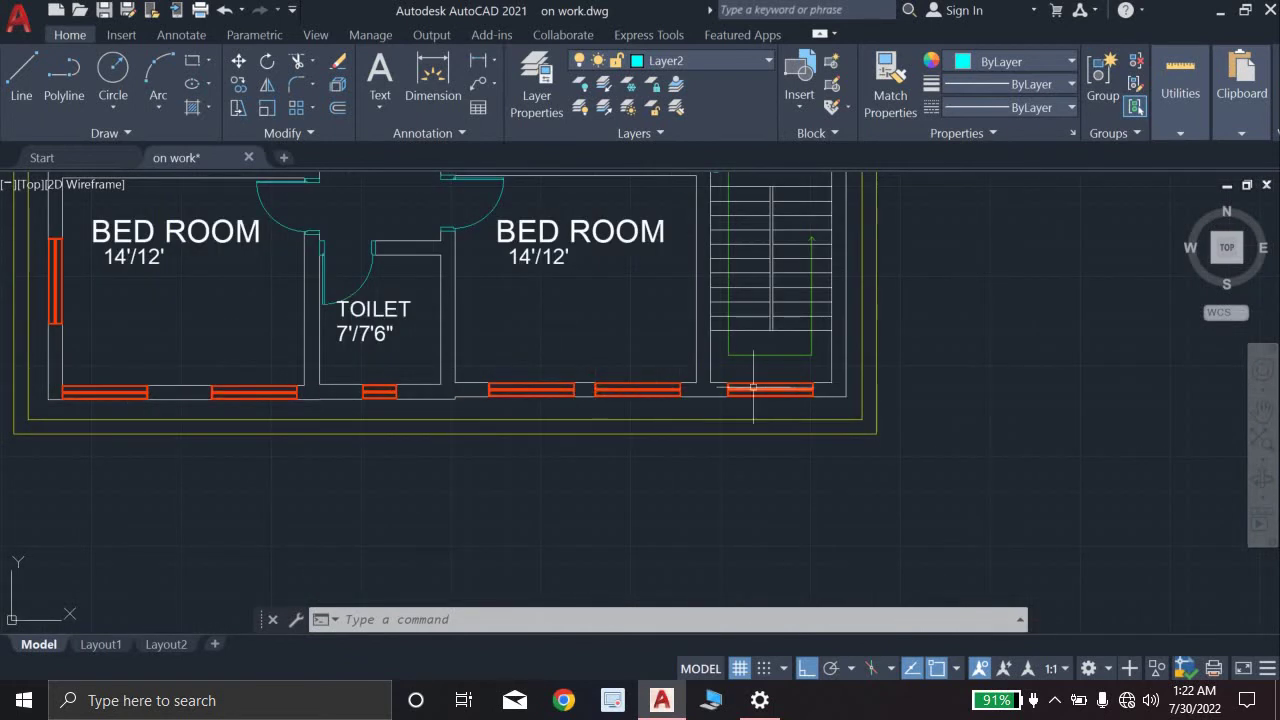
pyautogui.scroll(3, 753, 388)
pyautogui.scroll(-3, 817, 369)
pyautogui.scroll(-2, 735, 350)
pyautogui.moveTo(735, 350); pyautogui.dragTo(735, 510, button='middle')
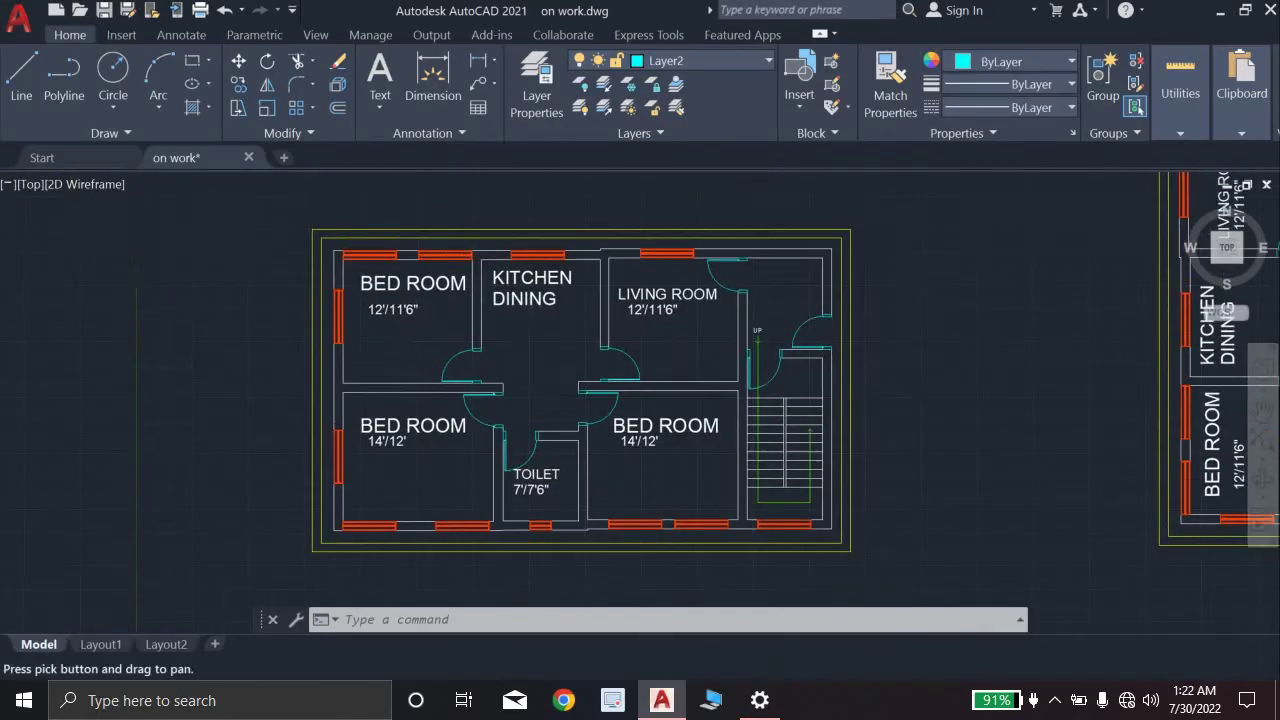
pyautogui.moveTo(728, 379); pyautogui.dragTo(708, 560, button='middle')
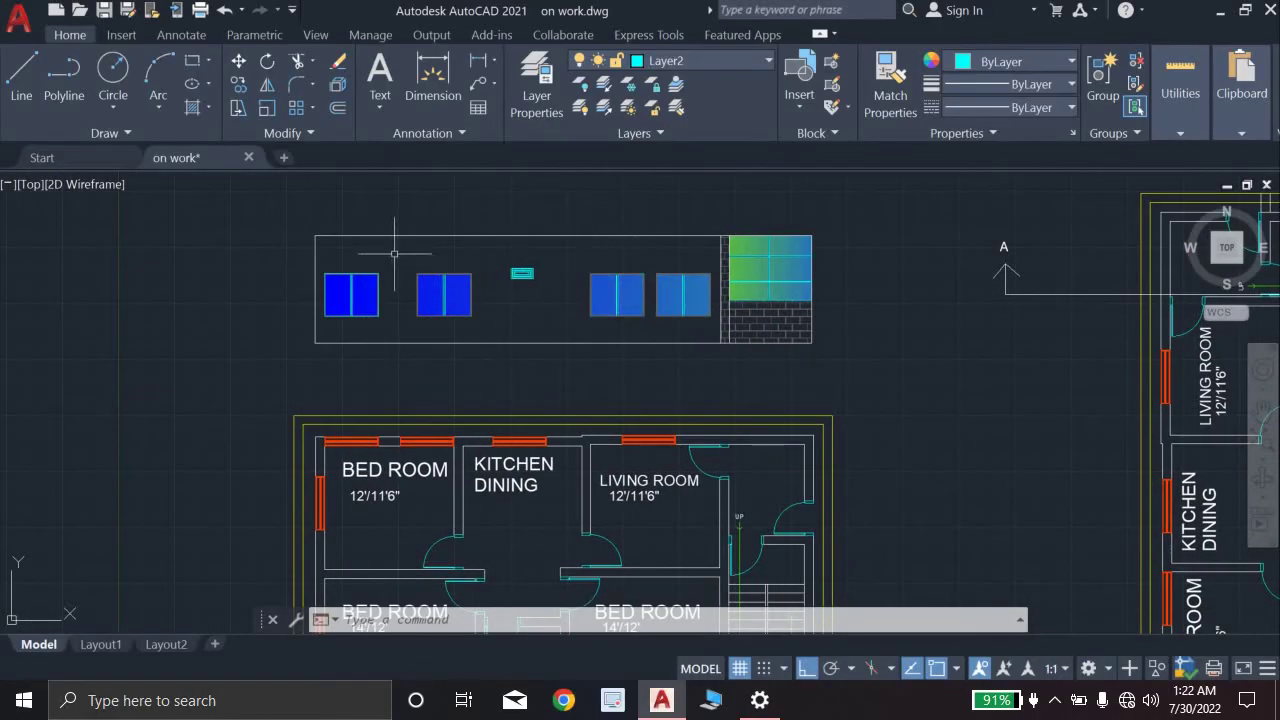
pyautogui.scroll(2, 394, 254)
pyautogui.moveTo(394, 251); pyautogui.dragTo(443, 323, button='middle')
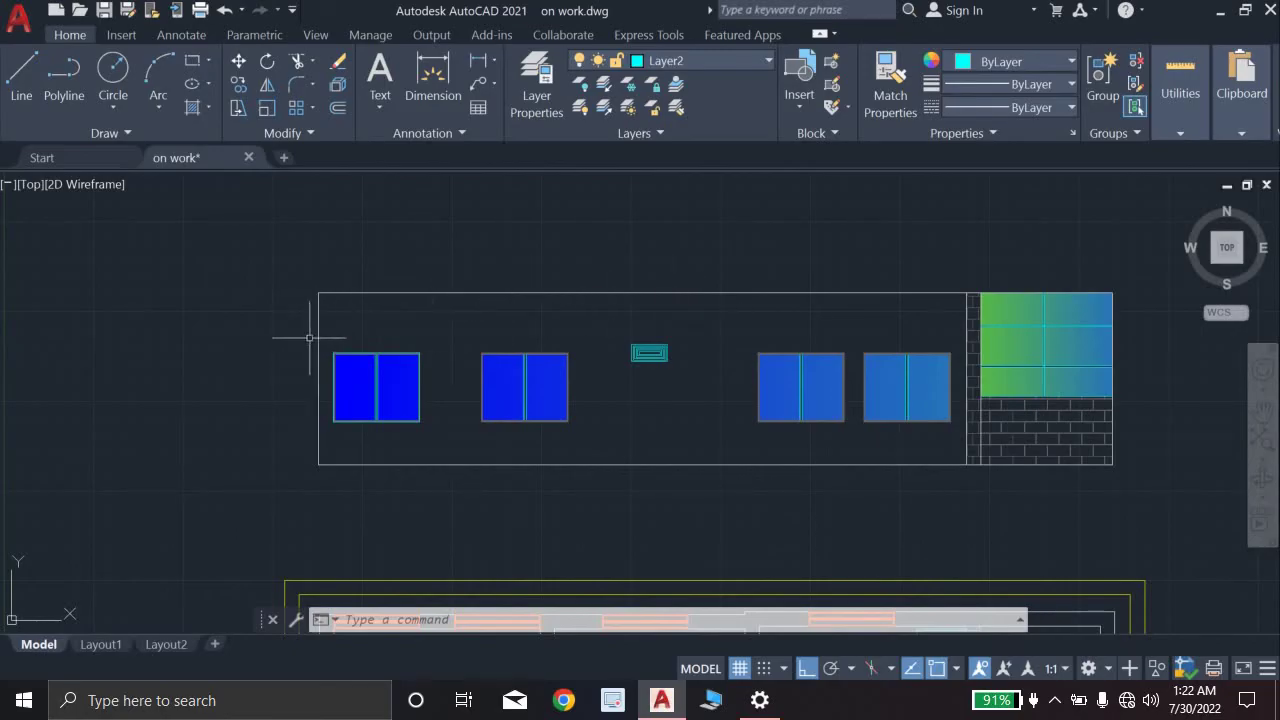
pyautogui.scroll(-2, 307, 343)
pyautogui.moveTo(307, 343); pyautogui.dragTo(253, 505, button='middle')
pyautogui.scroll(4, 253, 505)
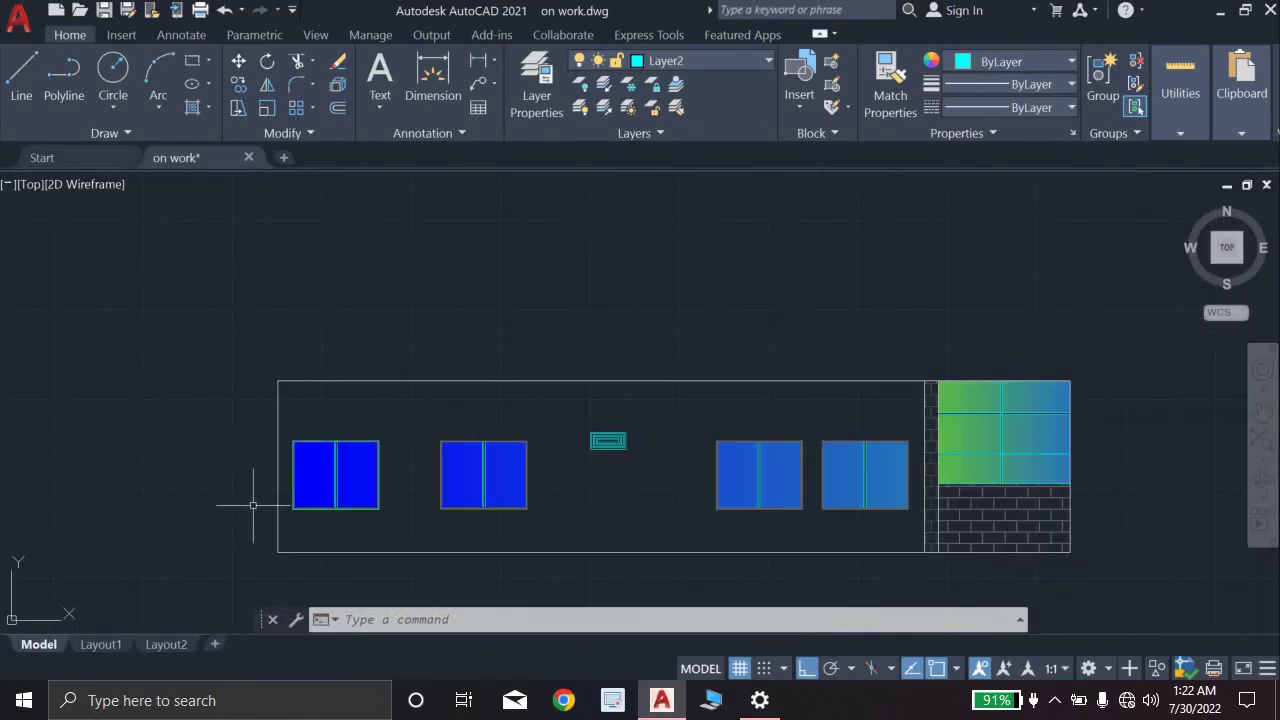
pyautogui.write('o')
pyautogui.press('Return')
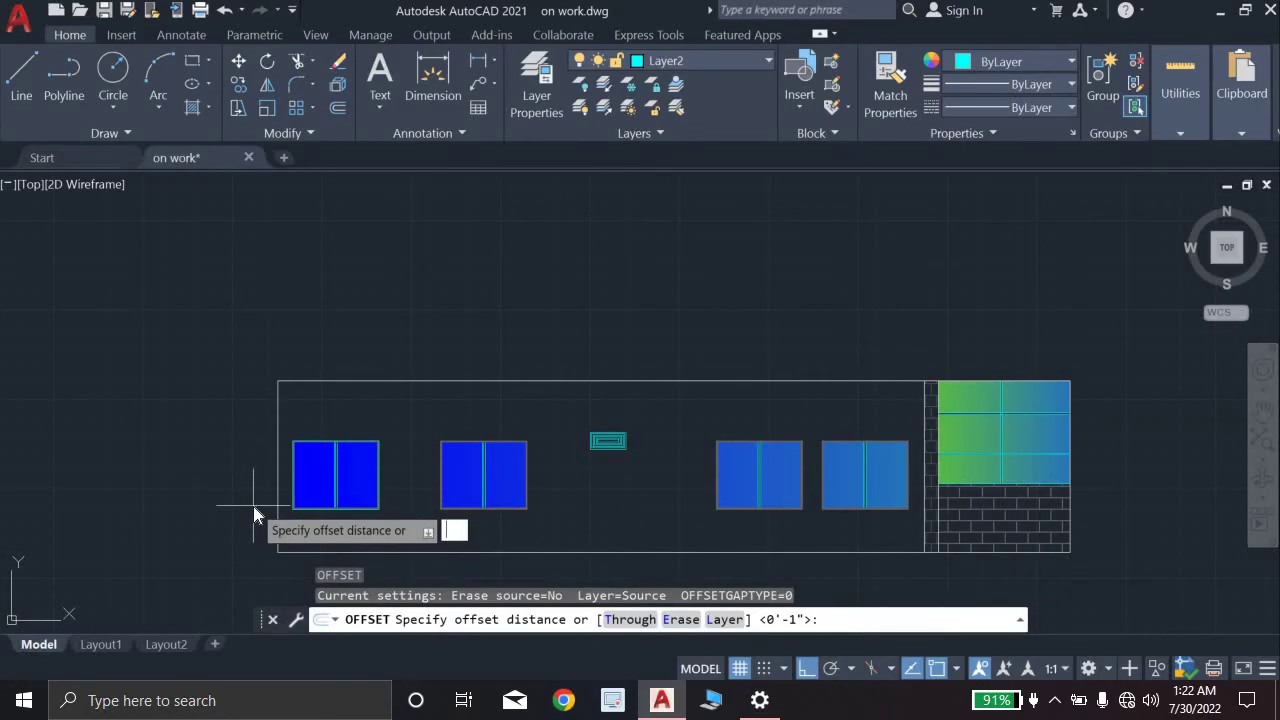
pyautogui.press('Escape')
pyautogui.press('Escape')
pyautogui.press('Escape')
pyautogui.press('Escape')
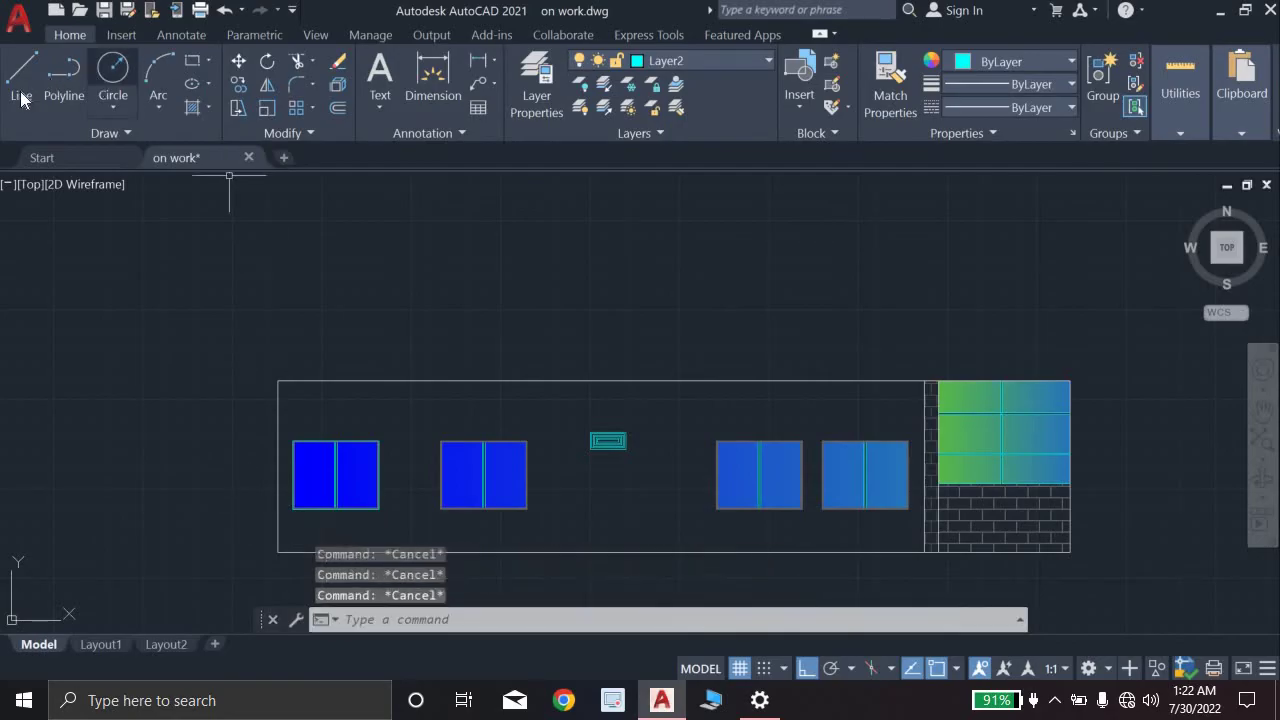
# Step: Draw a line 7' up the elevation's left wall from its lower corner and continue it 1' horizontally outward
pyautogui.write('l')
pyautogui.press('Return')
pyautogui.scroll(2, 330, 480)
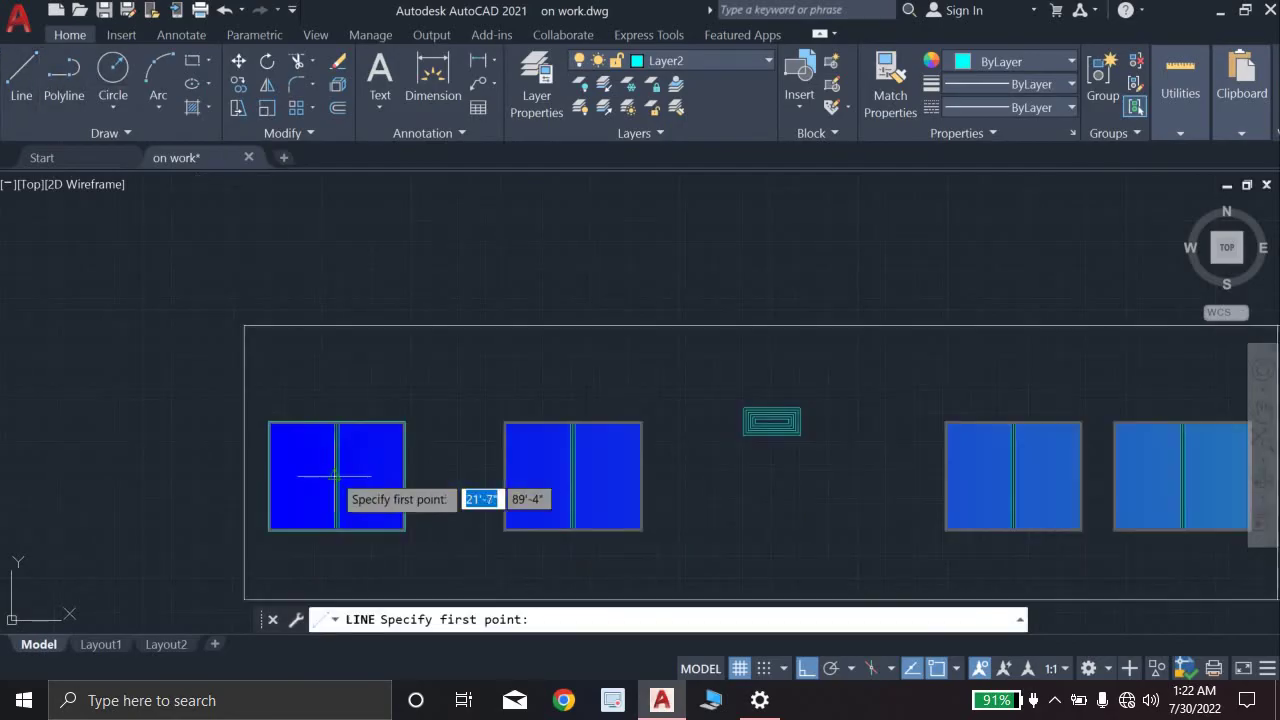
pyautogui.click(244, 600)
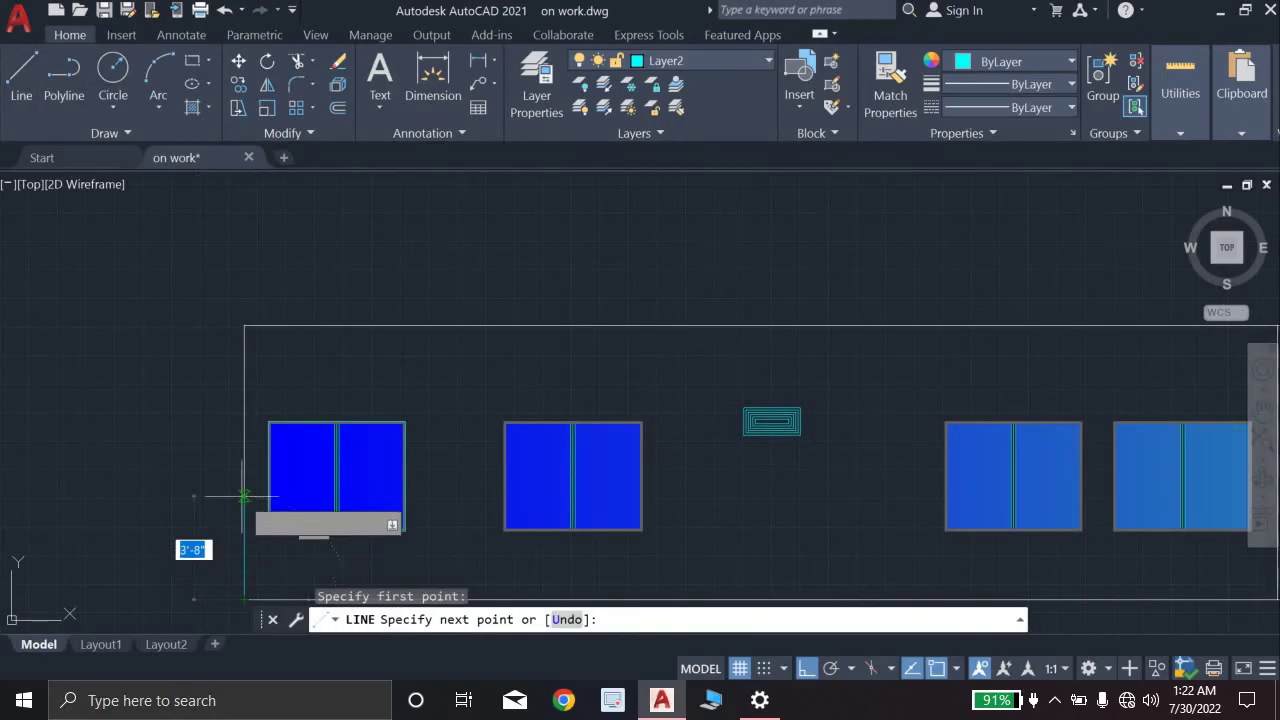
pyautogui.click(244, 436)
pyautogui.write("7'")
pyautogui.press('Return')
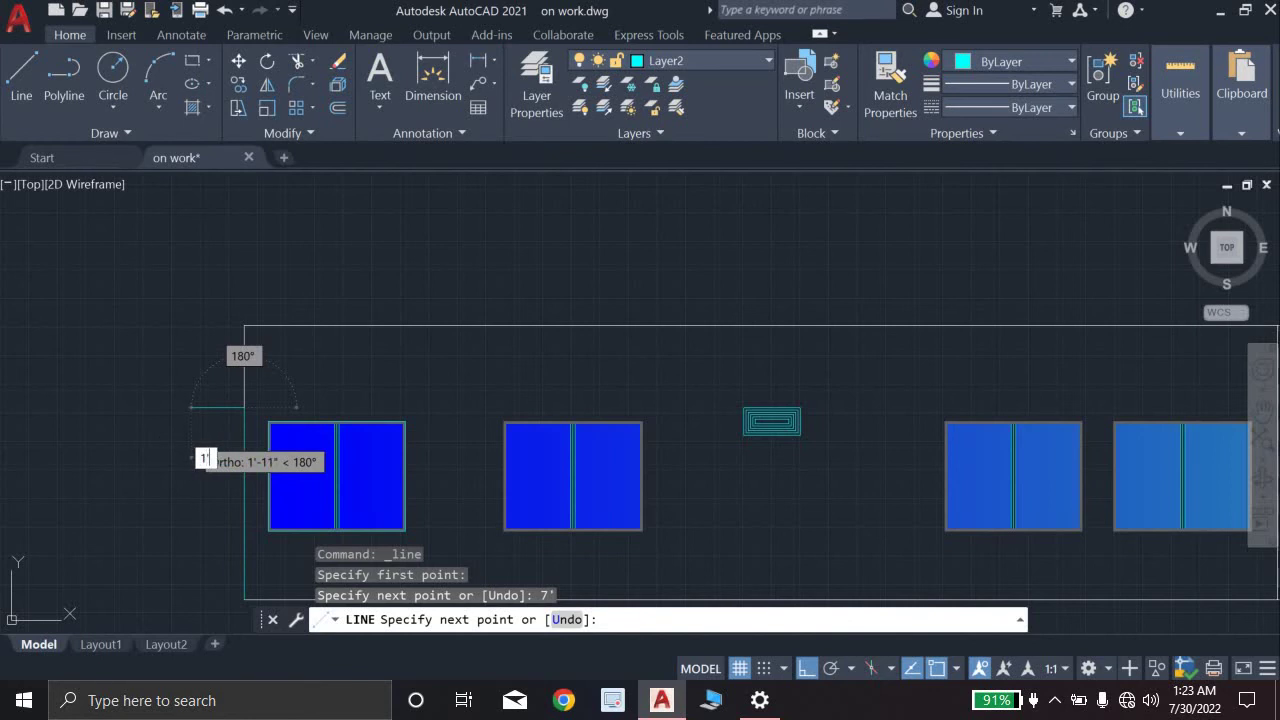
pyautogui.write("1'")
pyautogui.press('Return')
pyautogui.press('Escape')
# Step: Draw a 3" vertical line upward from the outer end of the 1' projection
pyautogui.scroll(5, 225, 409)
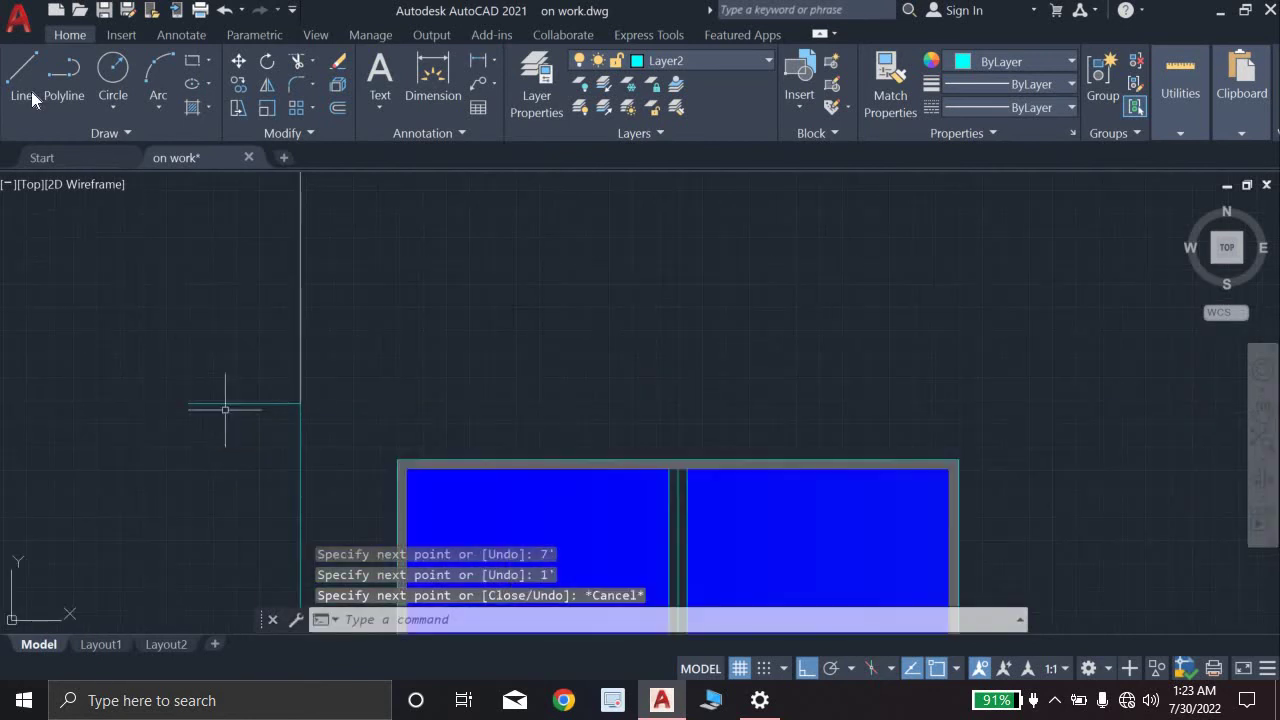
pyautogui.click(25, 88)
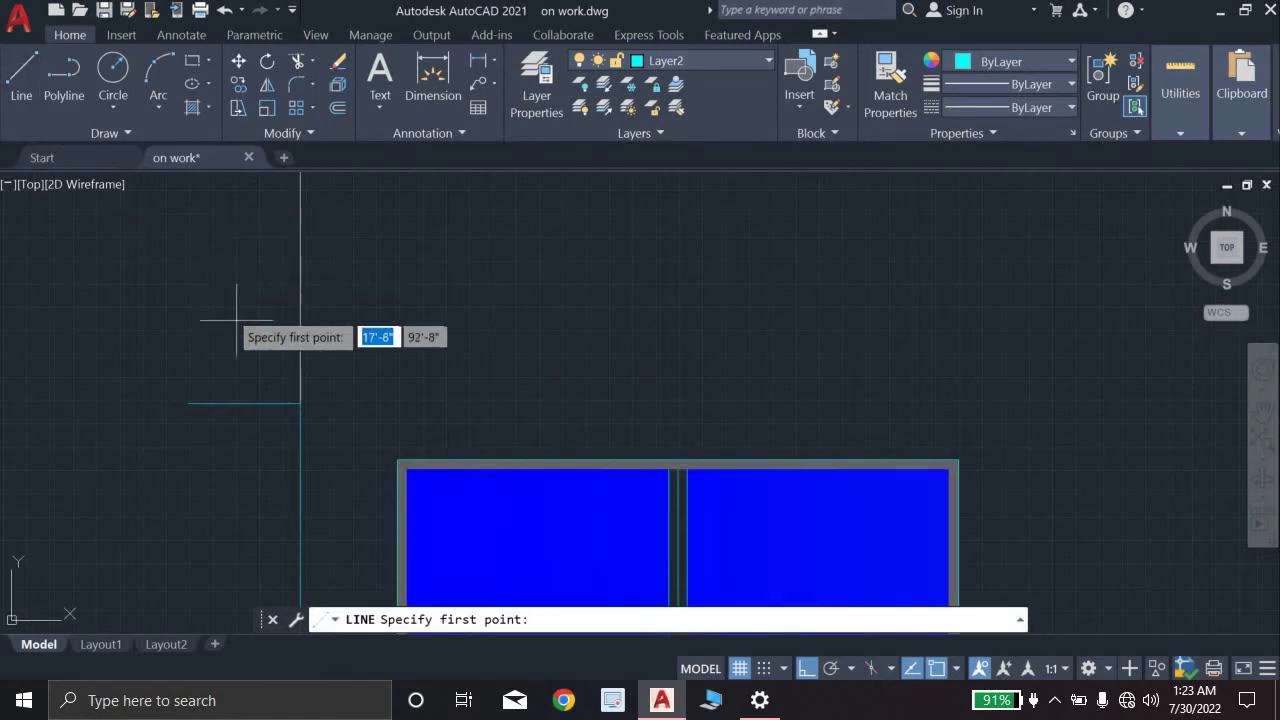
pyautogui.click(188, 403)
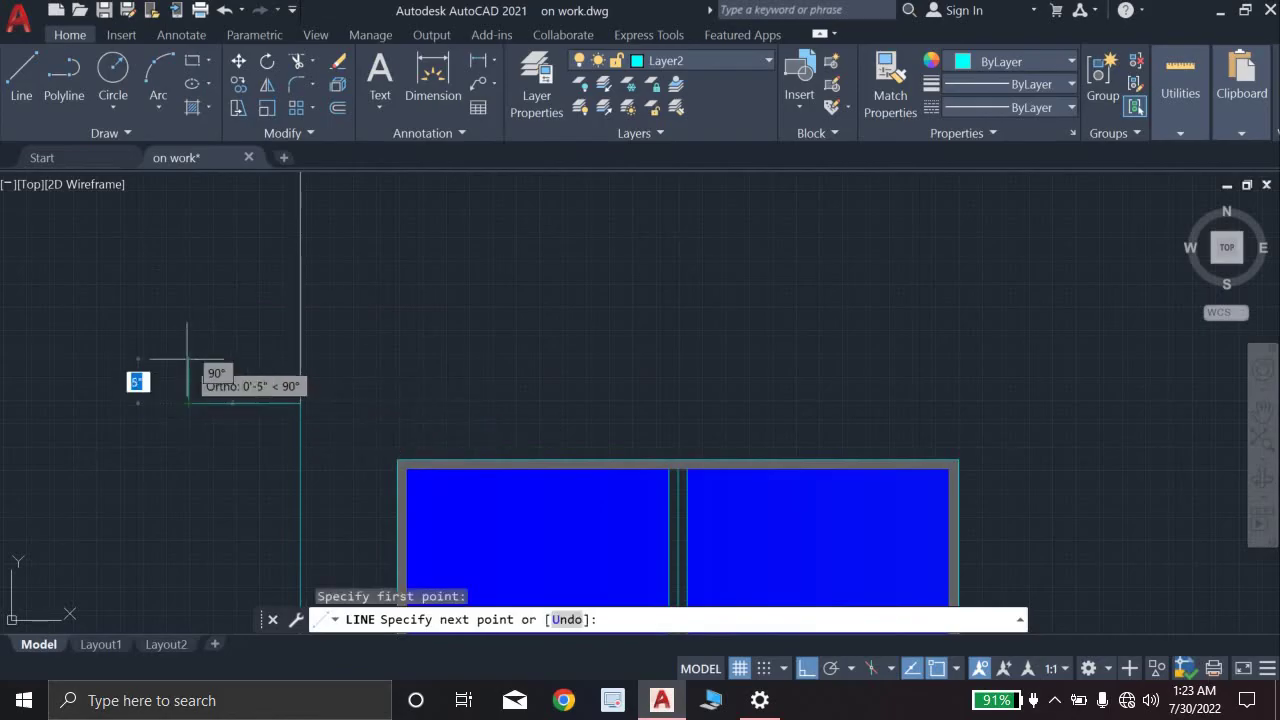
pyautogui.write('3"')
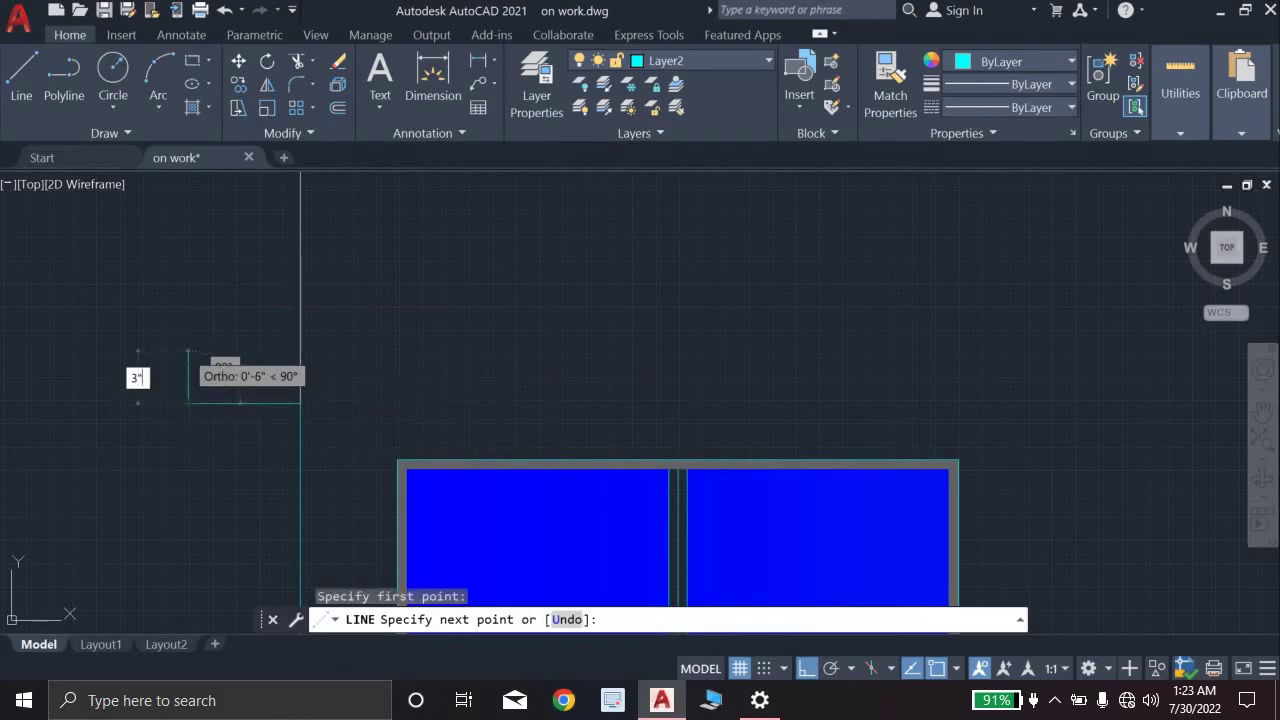
pyautogui.press('Return')
pyautogui.press('Escape')
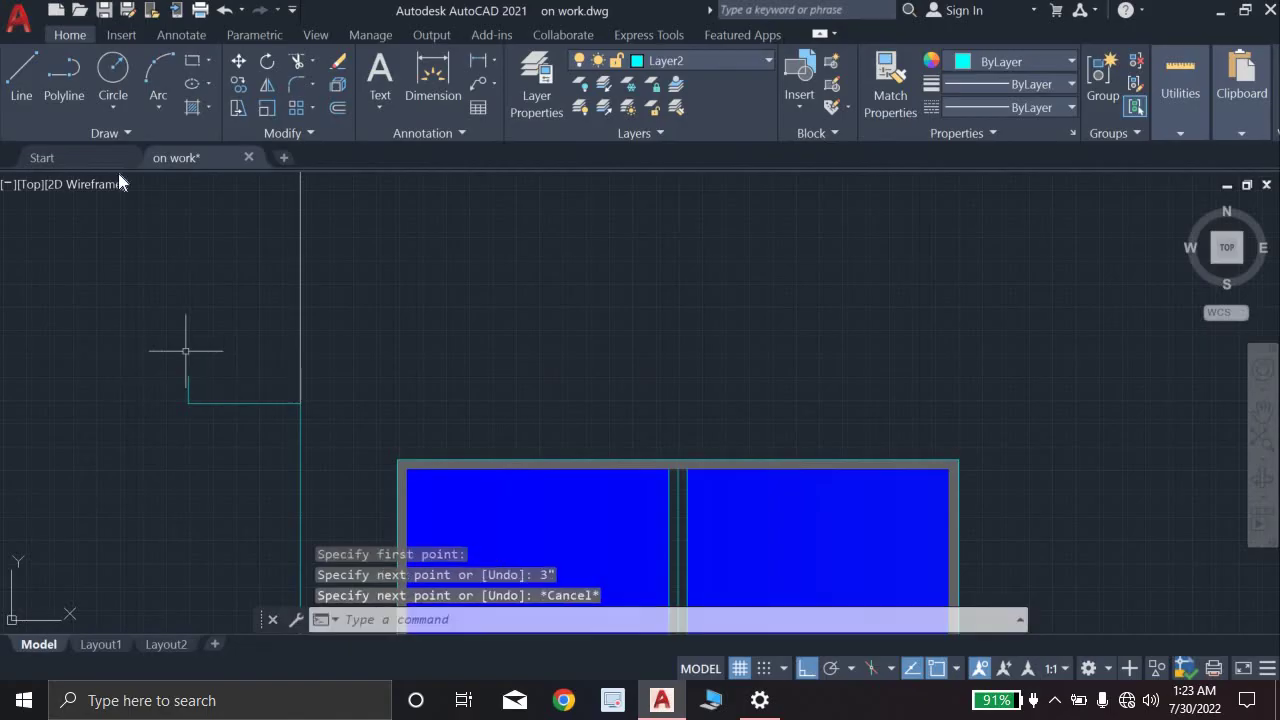
# Step: Draw a line 4" up the wall from the projection's inner end, then slope it with Ortho off to the top of the 3" edge
pyautogui.click(8, 92)
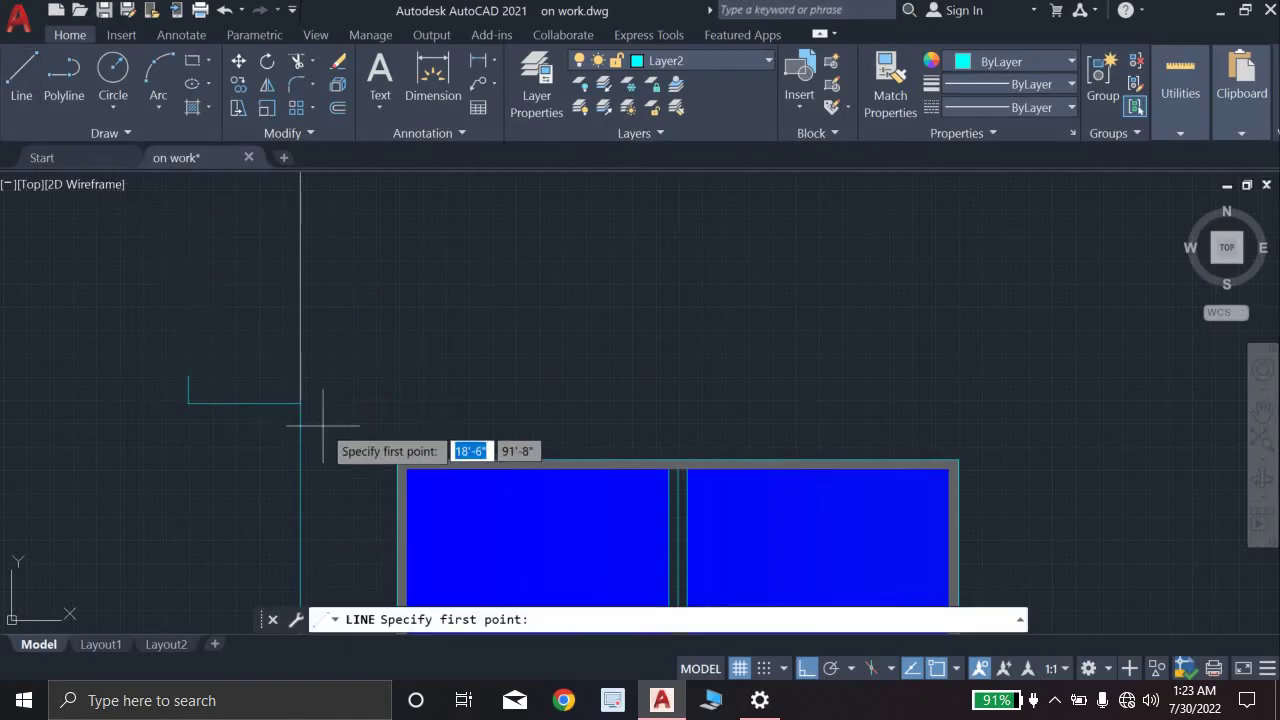
pyautogui.click(300, 404)
pyautogui.press('BackSpace')
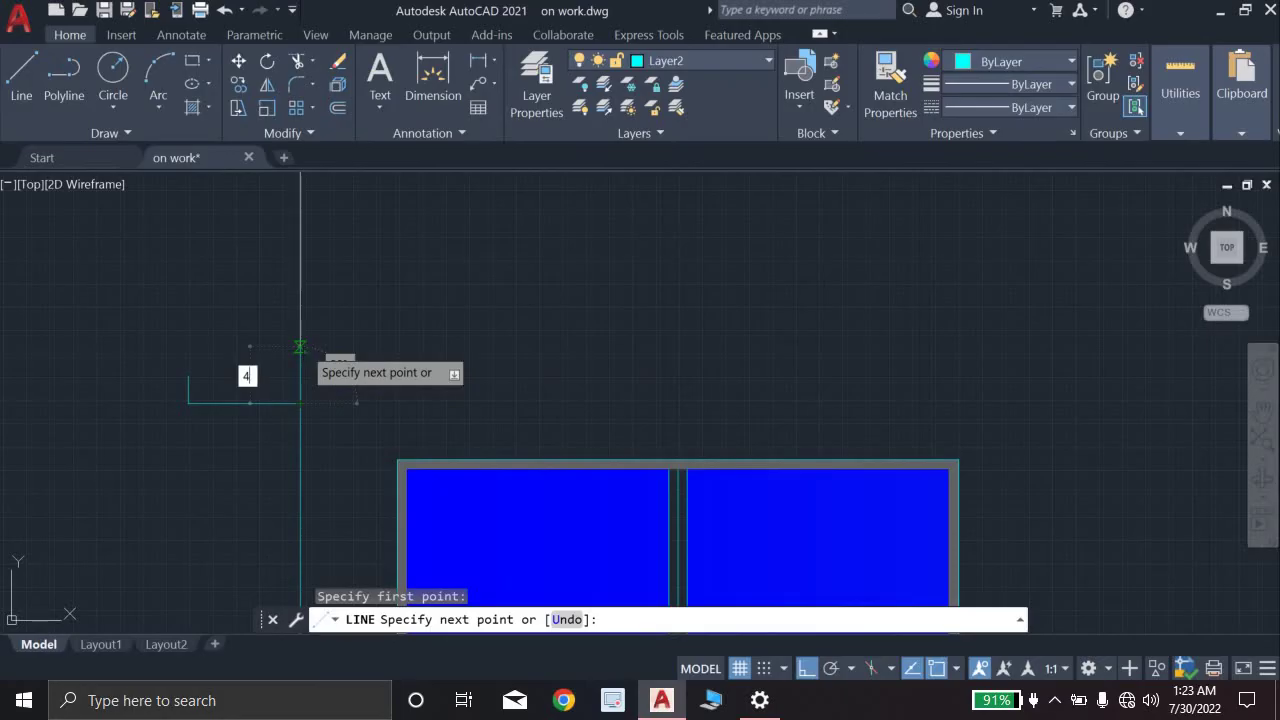
pyautogui.write('4')
pyautogui.press('Return')
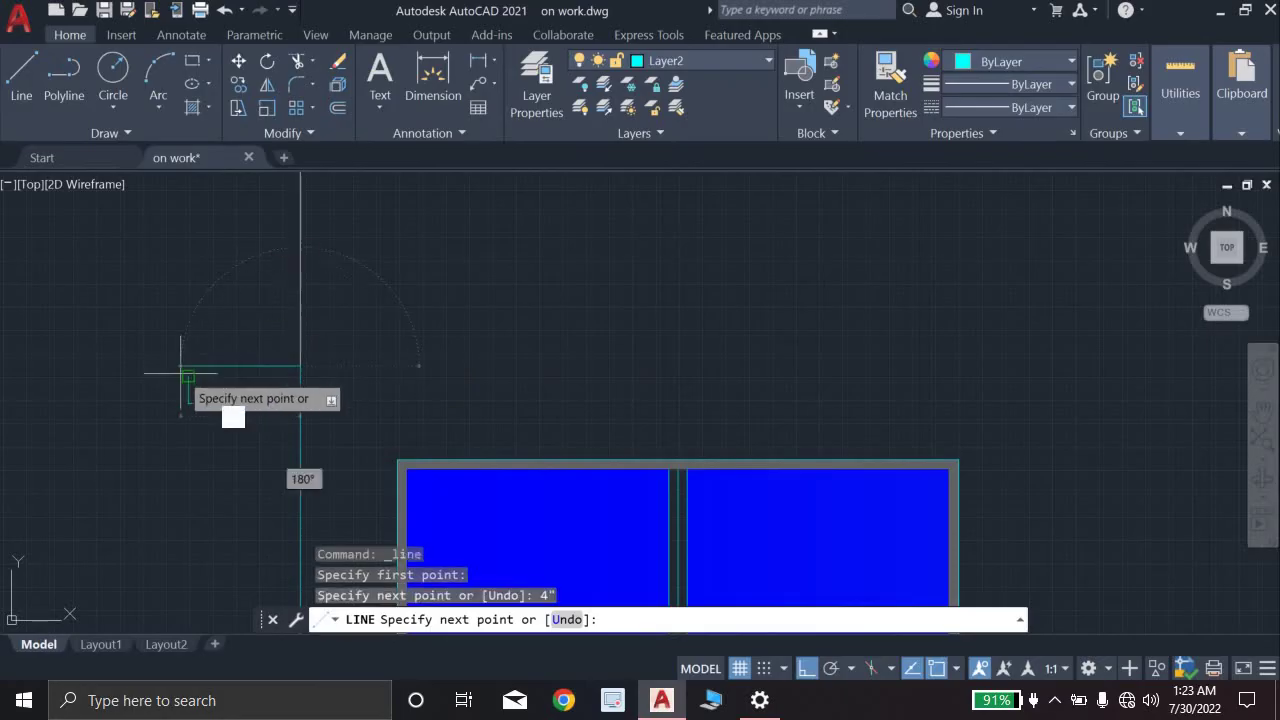
pyautogui.click(806, 668)
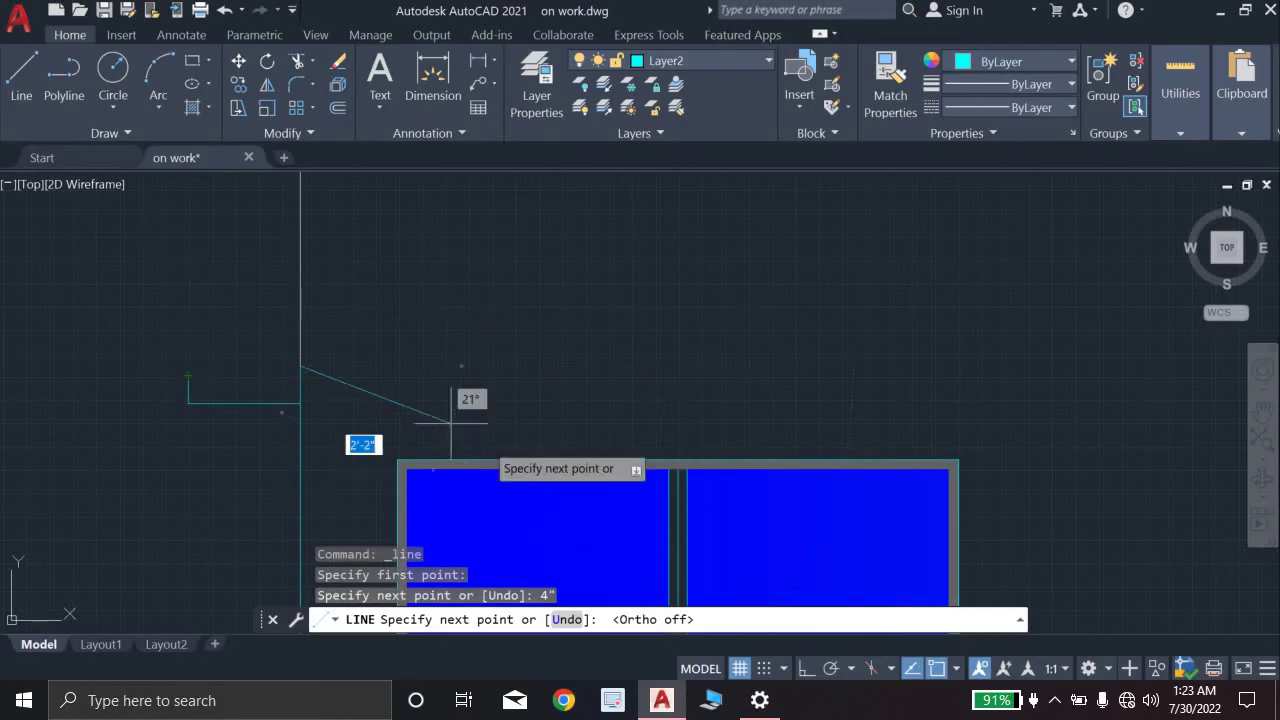
pyautogui.scroll(4, 191, 368)
pyautogui.click(193, 360)
pyautogui.press('Escape')
pyautogui.scroll(-5, 314, 329)
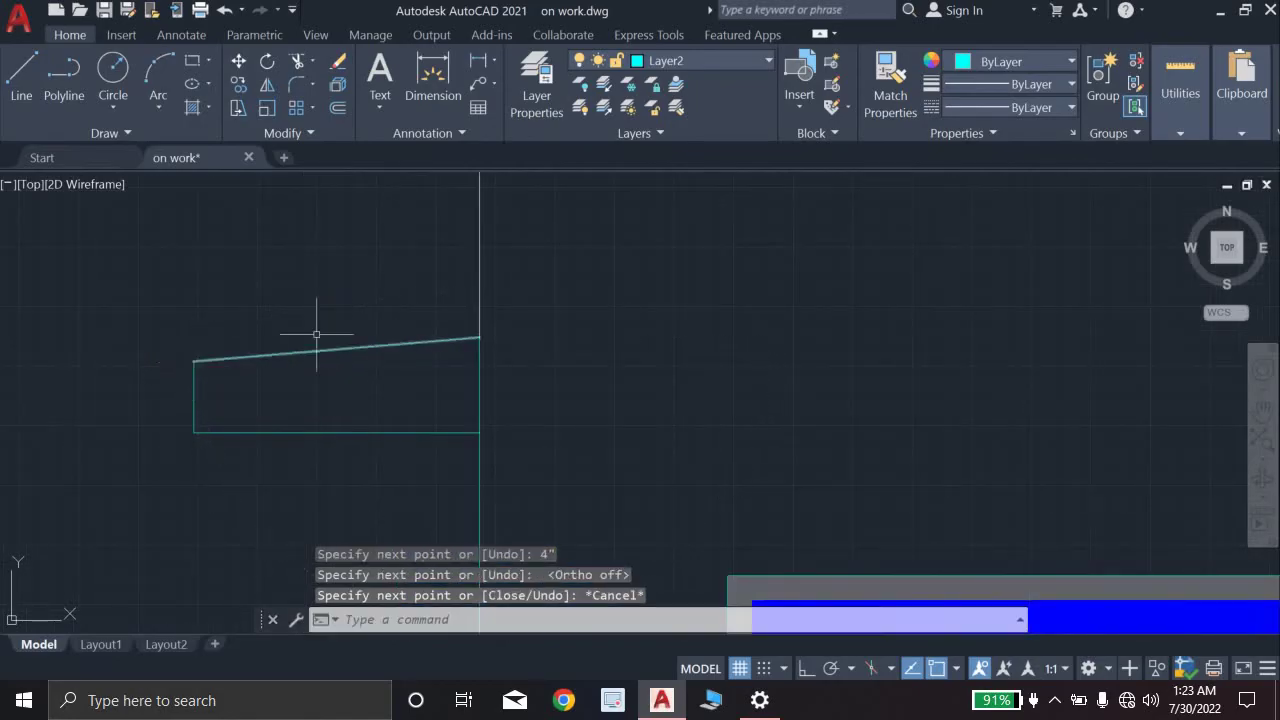
pyautogui.scroll(-4, 466, 334)
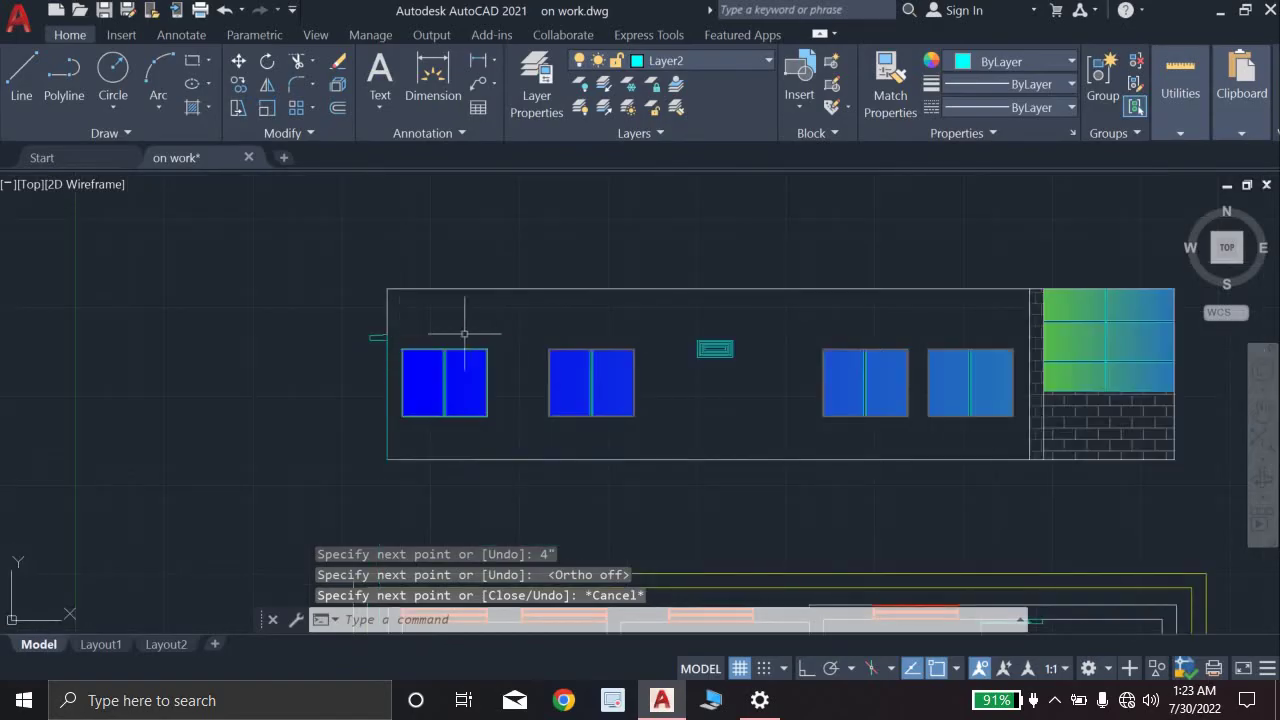
pyautogui.scroll(2, 523, 329)
pyautogui.scroll(-2, 523, 329)
pyautogui.scroll(1, 523, 329)
pyautogui.moveTo(523, 329); pyautogui.dragTo(449, 373, button='middle')
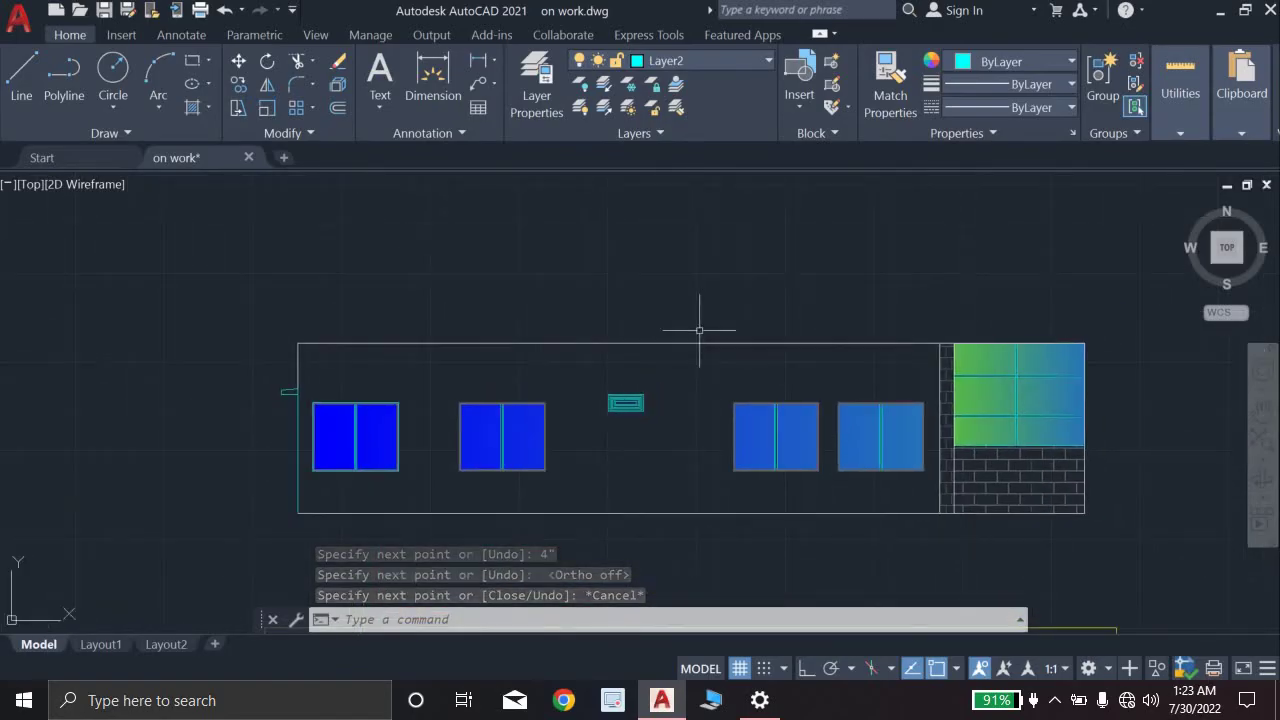
pyautogui.scroll(4, 708, 337)
pyautogui.scroll(-4, 699, 332)
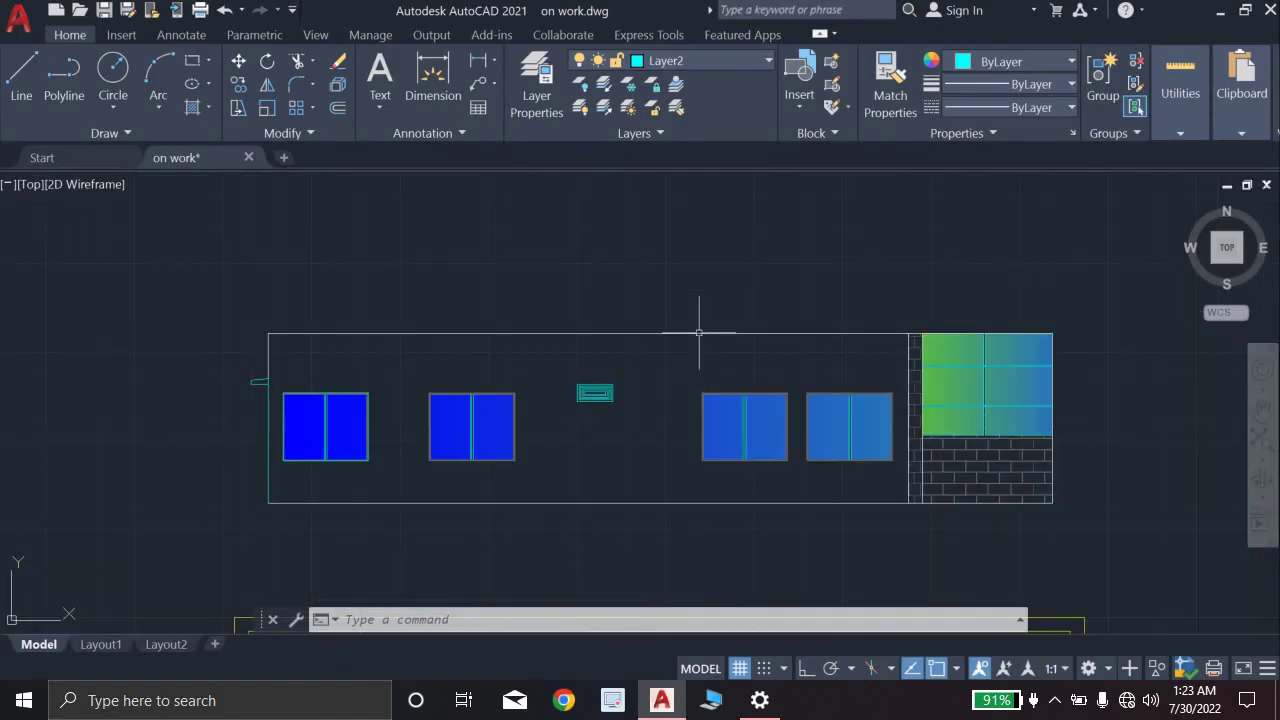
pyautogui.moveTo(449, 289); pyautogui.dragTo(477, 329, button='middle')
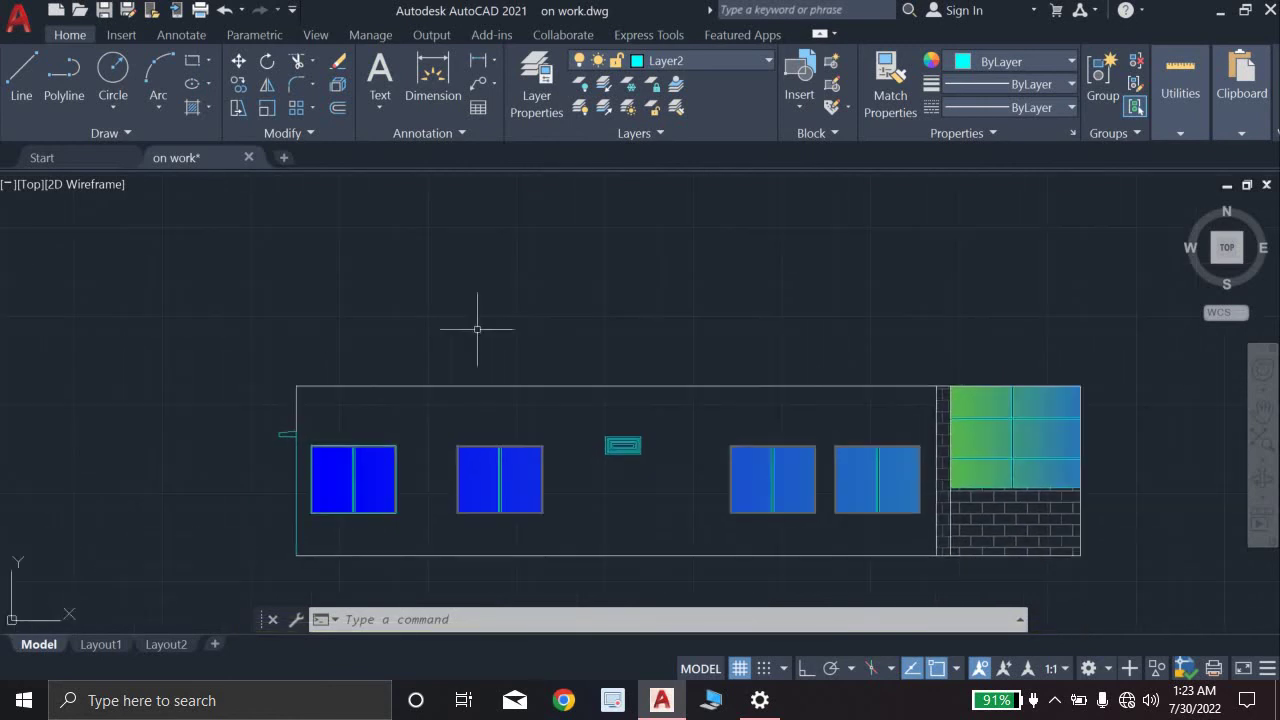
# Step: Draw a line 4" horizontally outward from the upper end of the elevation's left wall
pyautogui.write('l')
pyautogui.press('Return')
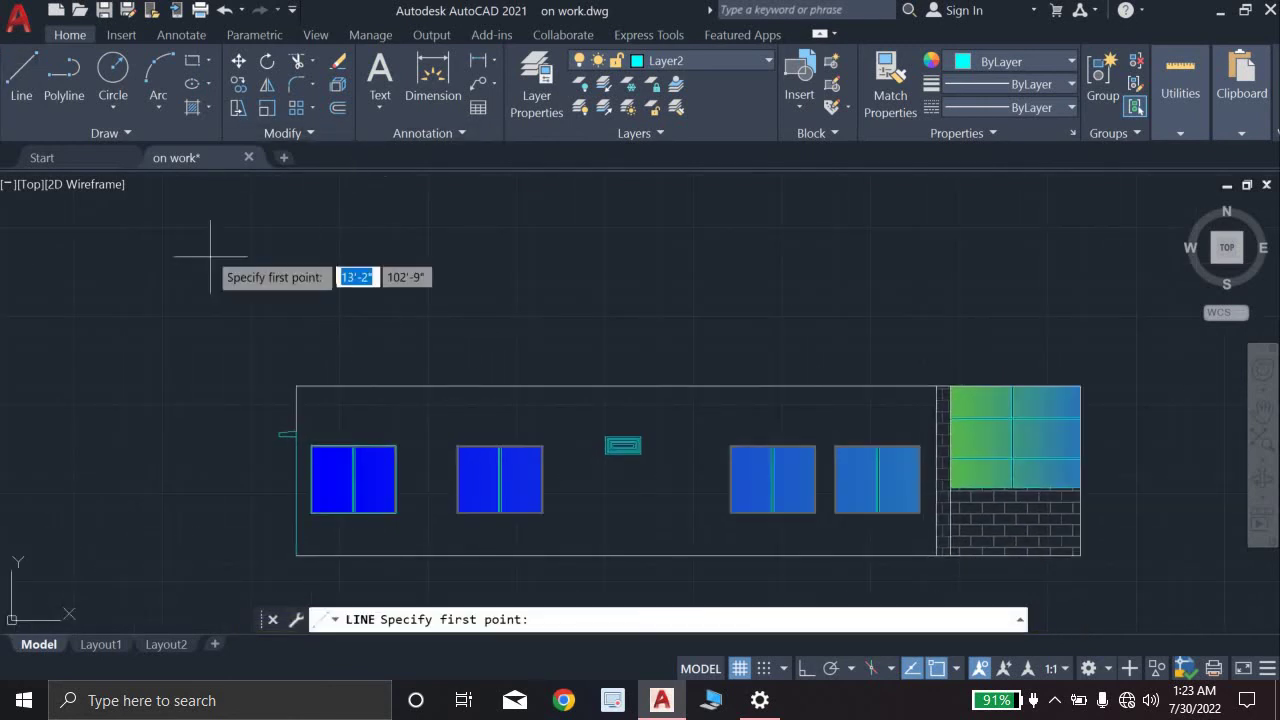
pyautogui.scroll(2, 285, 381)
pyautogui.click(303, 389)
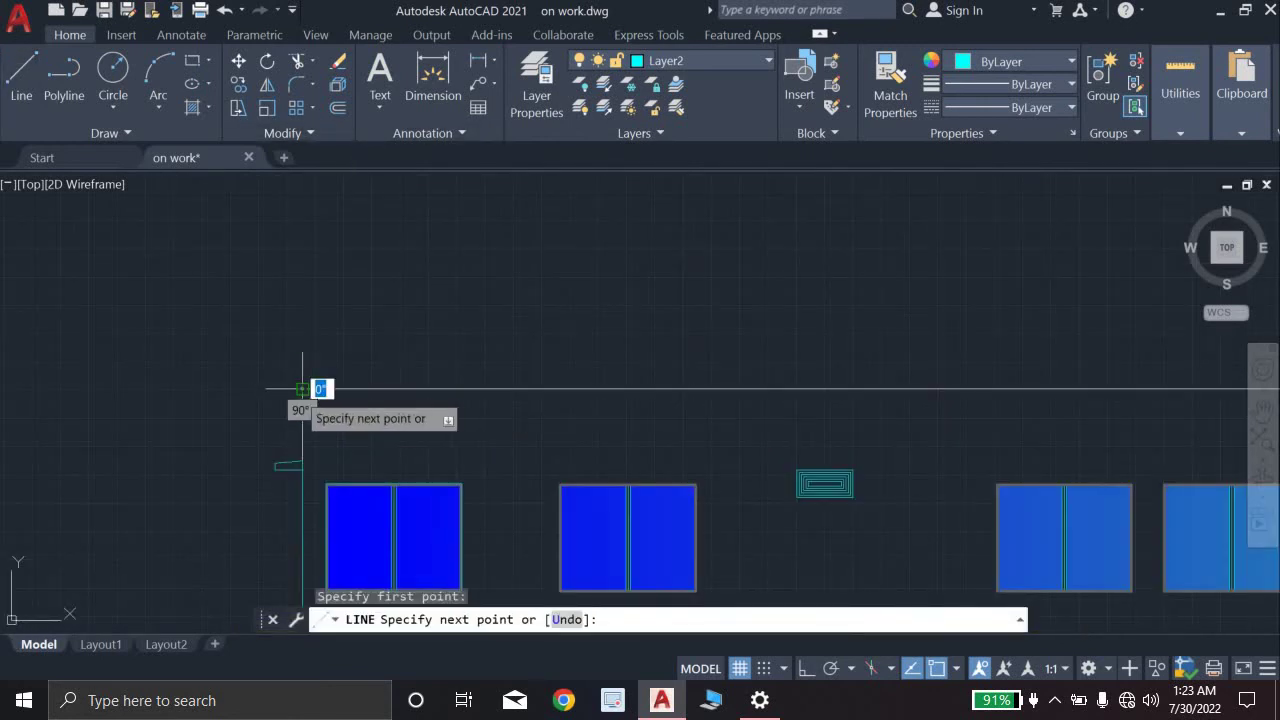
pyautogui.write('4')
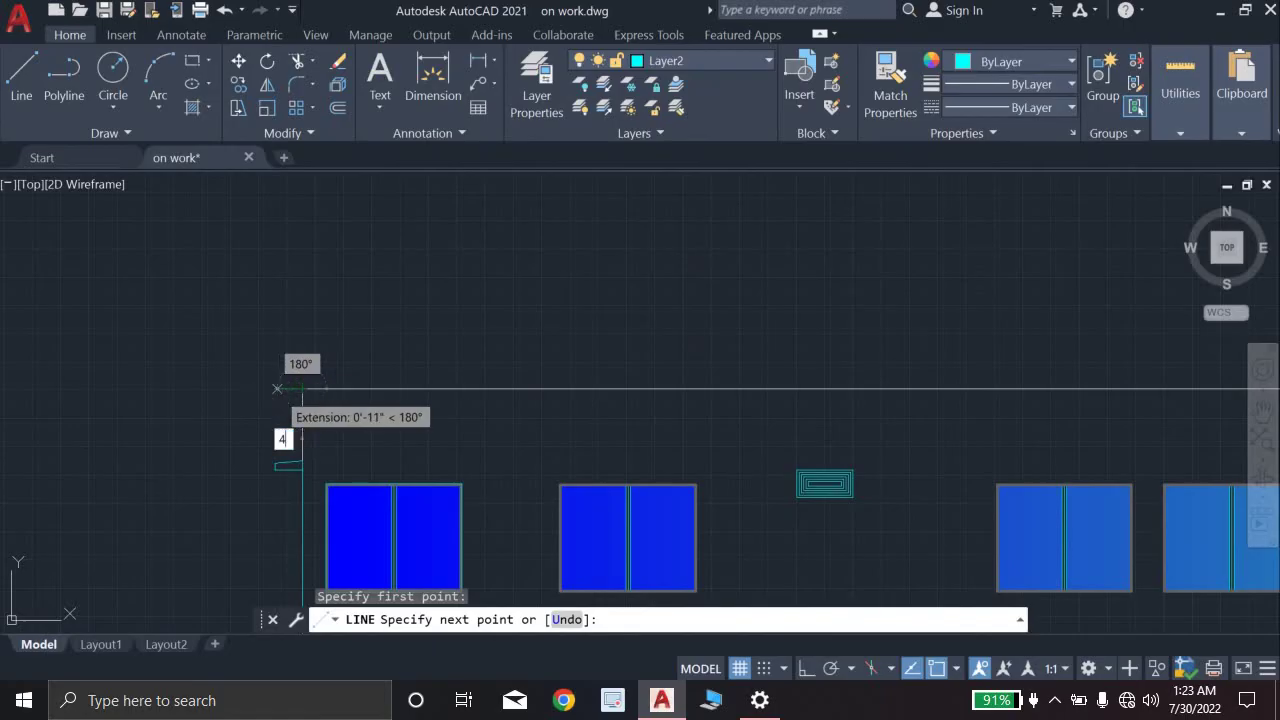
pyautogui.press('Return')
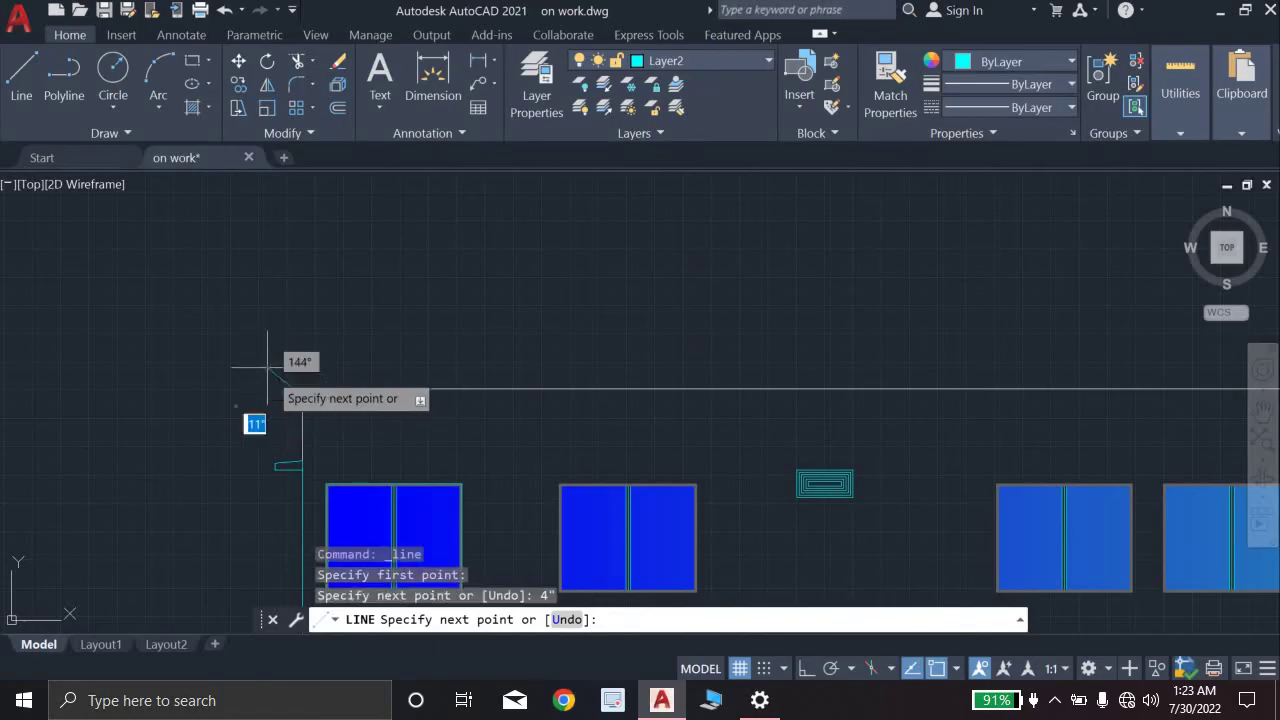
# Step: Continue the line 6" vertically upward with Ortho on to form the roof slab's end edge
pyautogui.click(806, 668)
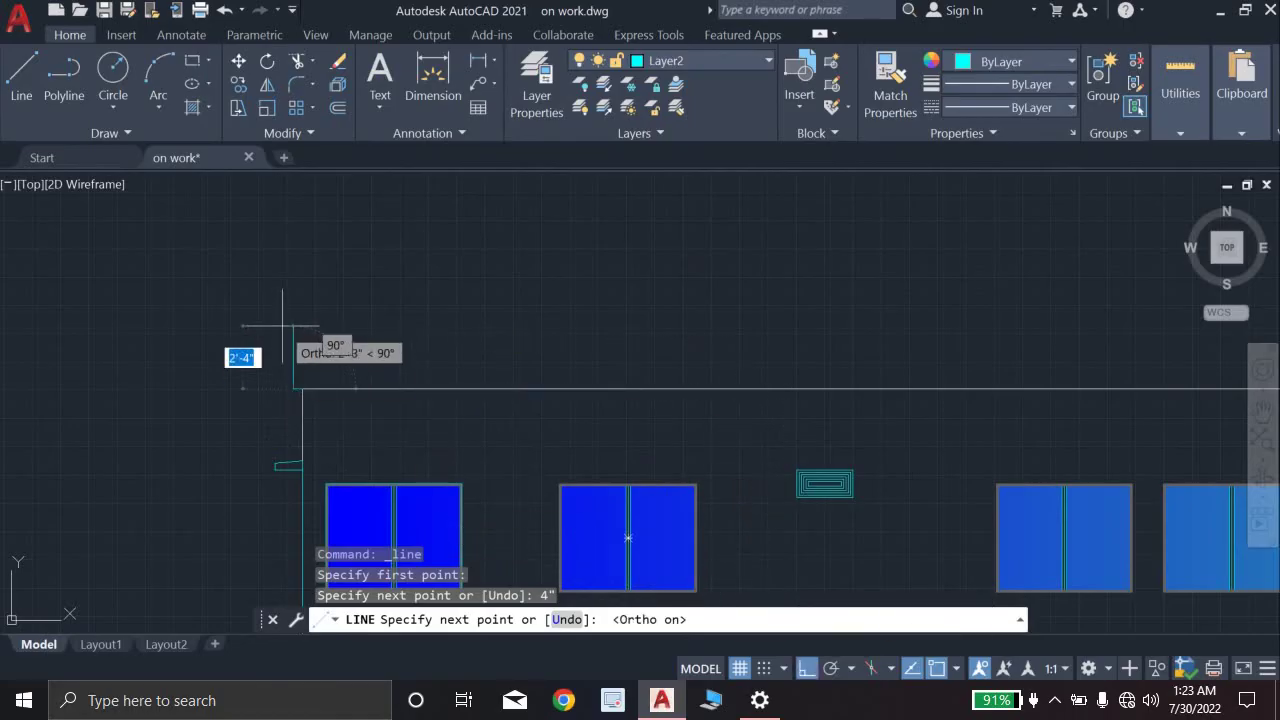
pyautogui.scroll(2, 284, 350)
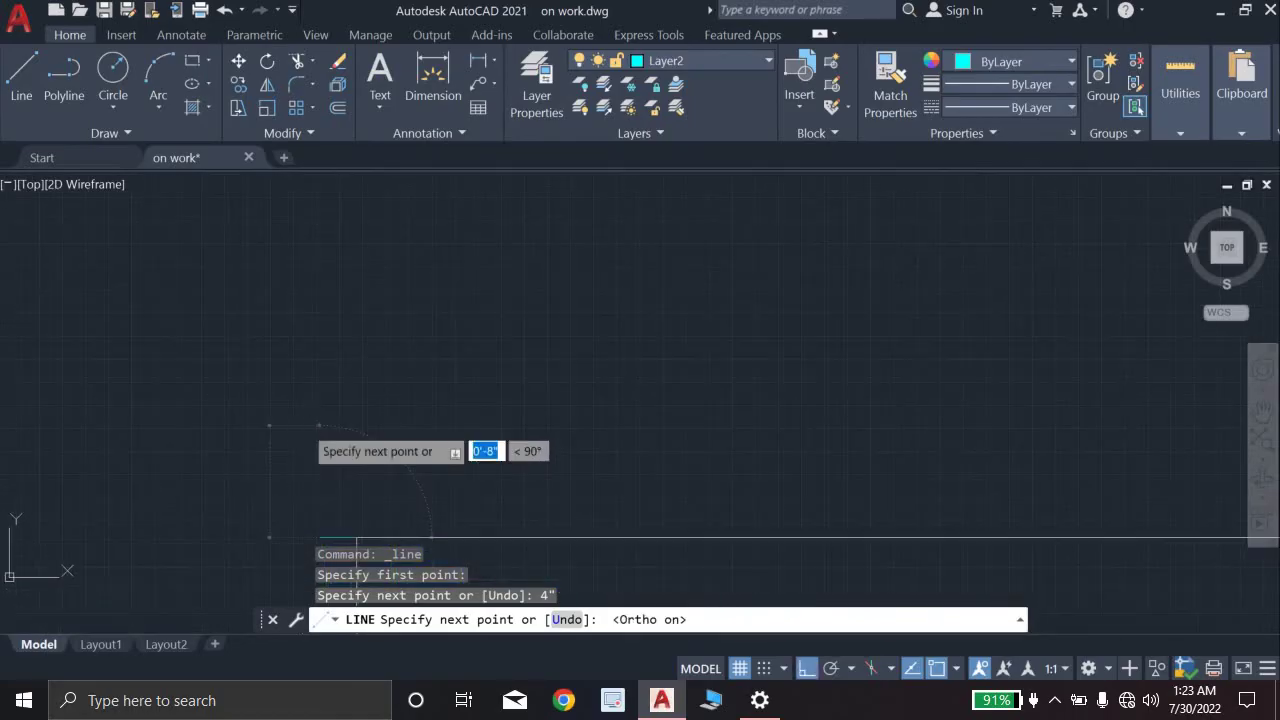
pyautogui.press('BackSpace')
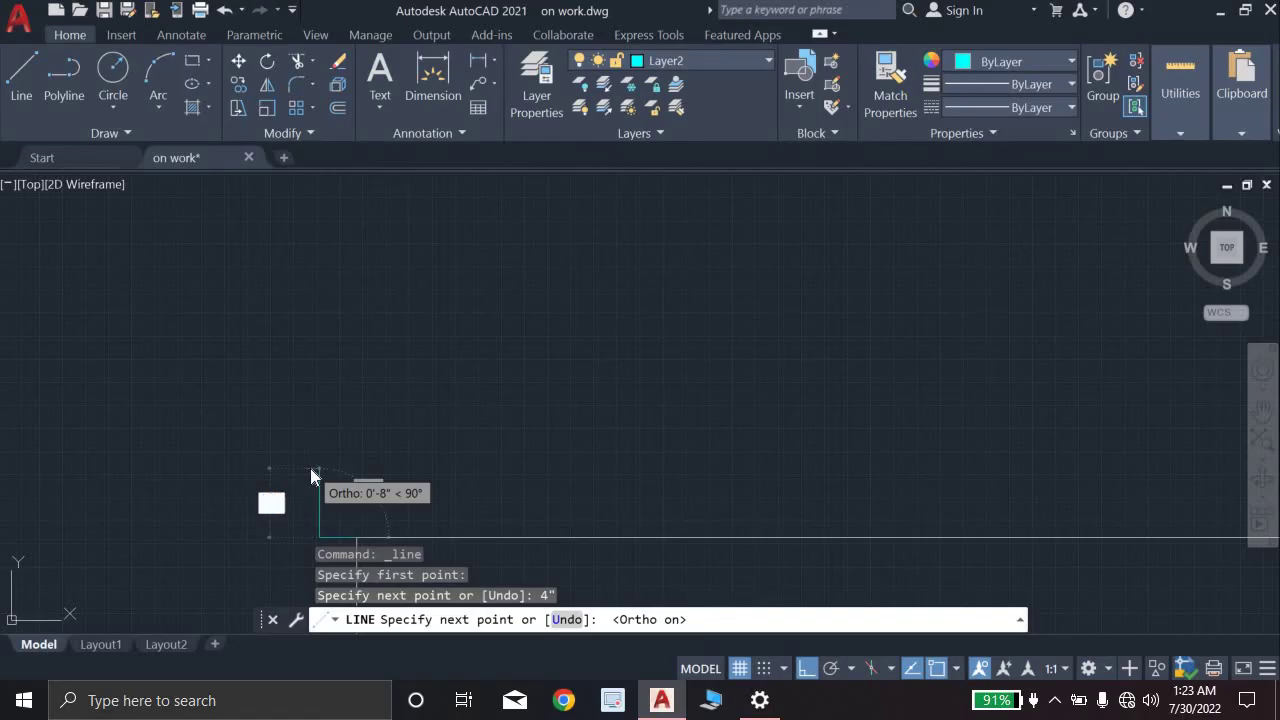
pyautogui.write('6"')
pyautogui.press('Return')
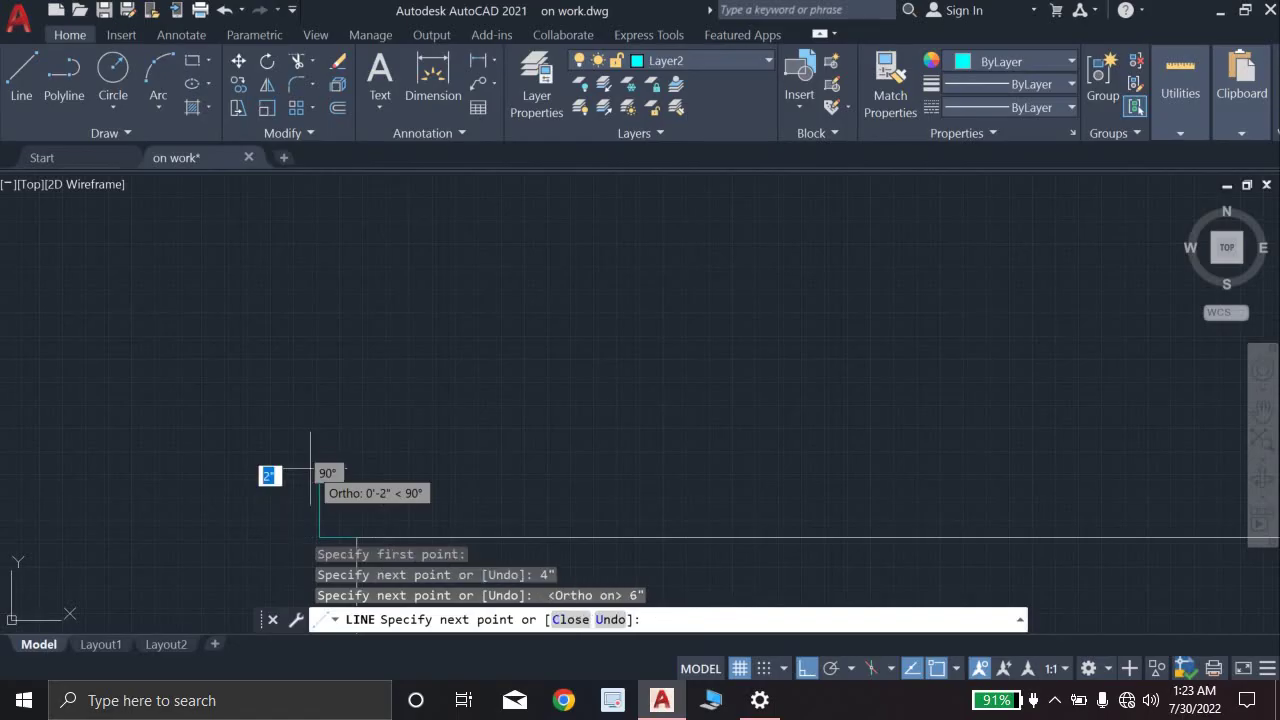
# Step: Run the slab's top line horizontally across the elevation until it aligns with the far wall, and extend it 4" past it
pyautogui.scroll(-5, 743, 430)
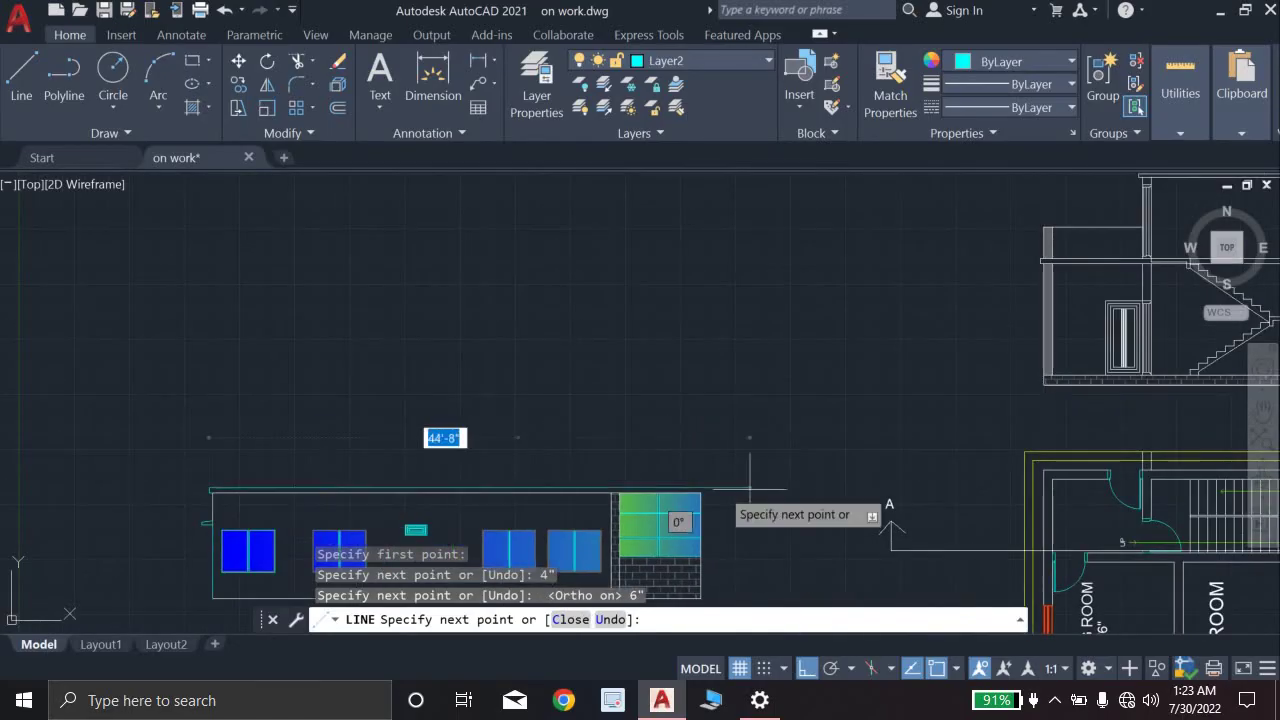
pyautogui.scroll(3, 748, 488)
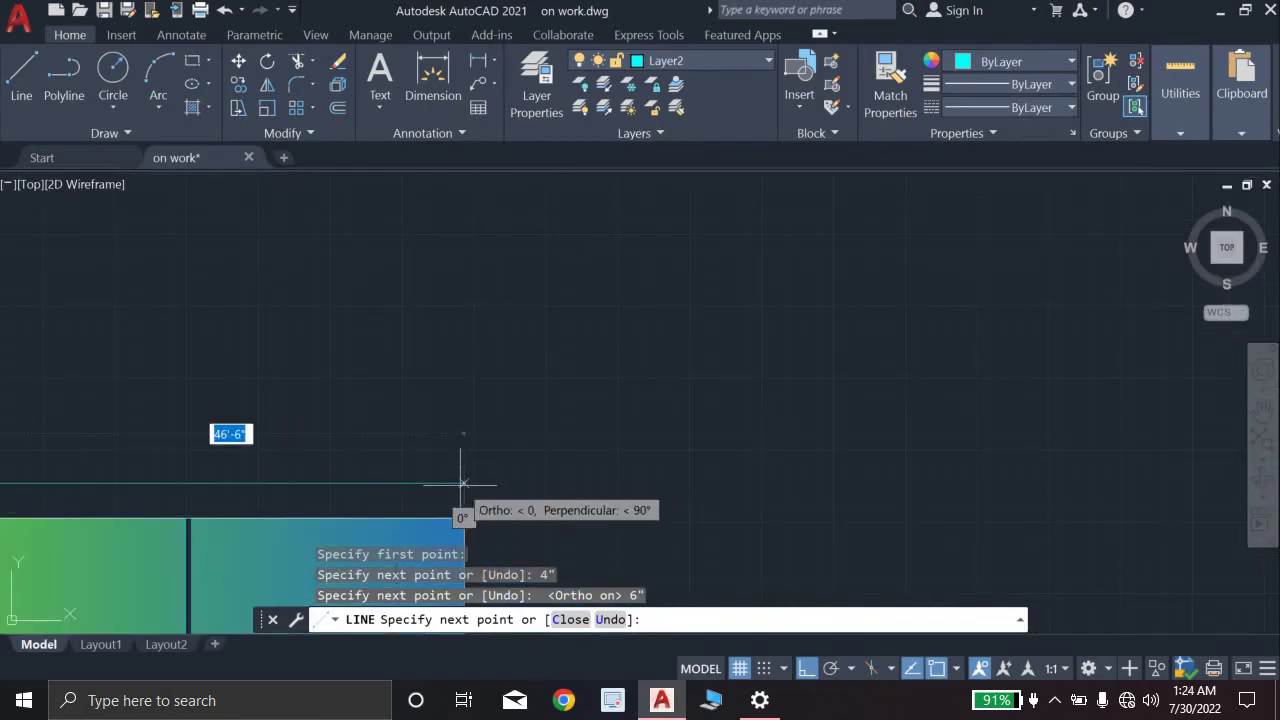
pyautogui.click(463, 484)
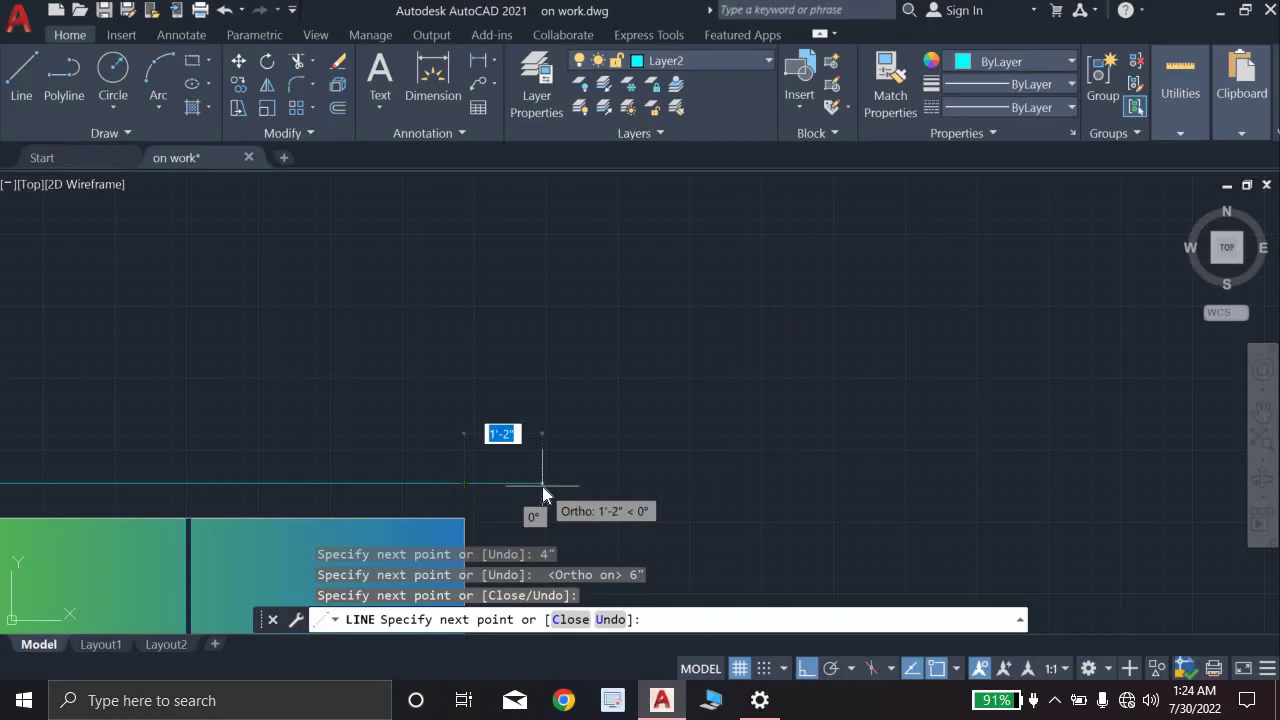
pyautogui.press('BackSpace')
pyautogui.write('4"')
pyautogui.press('Return')
# Step: Draw the slab's far end 6" downward and close it back to the upper corner of the wall
pyautogui.scroll(-2, 514, 528)
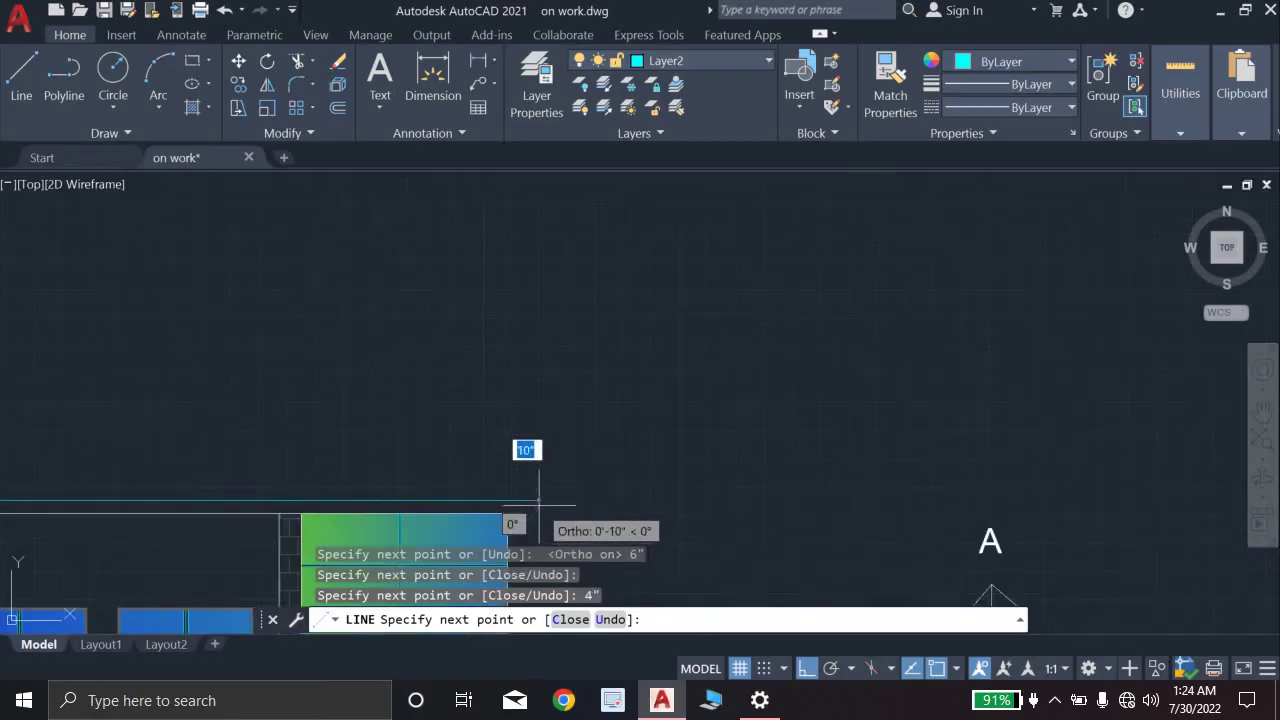
pyautogui.moveTo(514, 523); pyautogui.dragTo(509, 443, button='middle')
pyautogui.press('BackSpace')
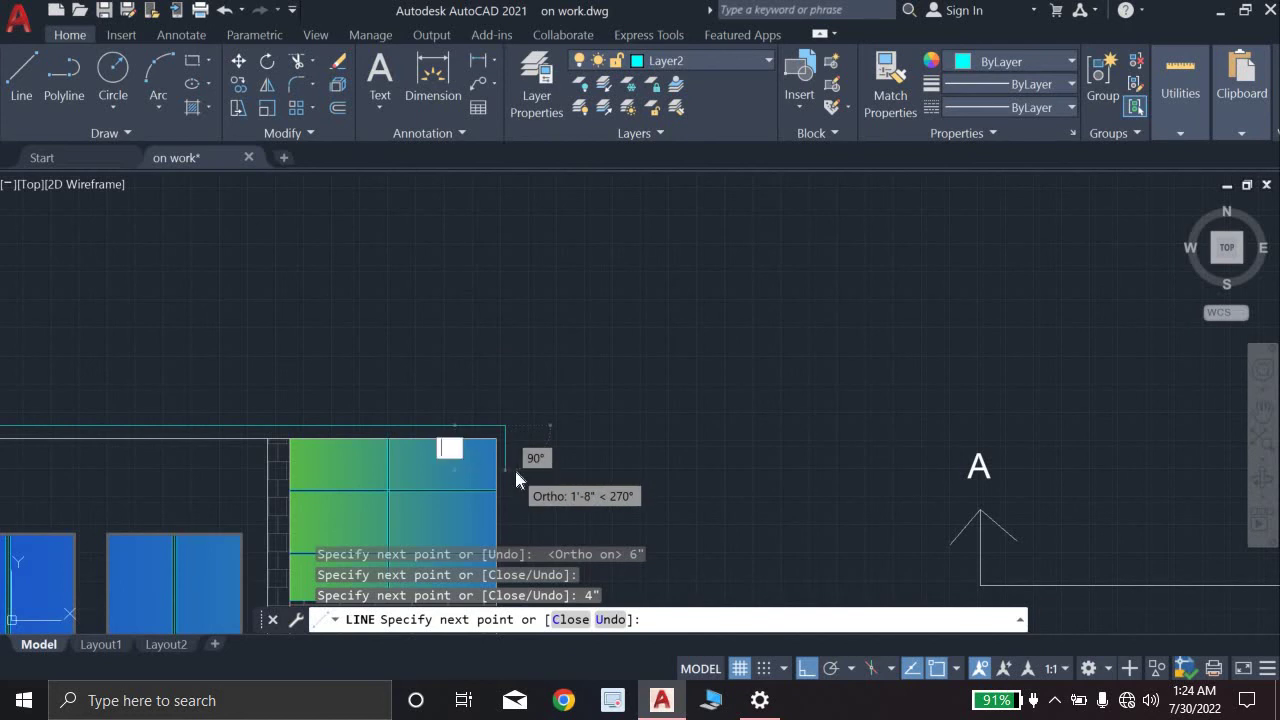
pyautogui.write('6')
pyautogui.press('Return')
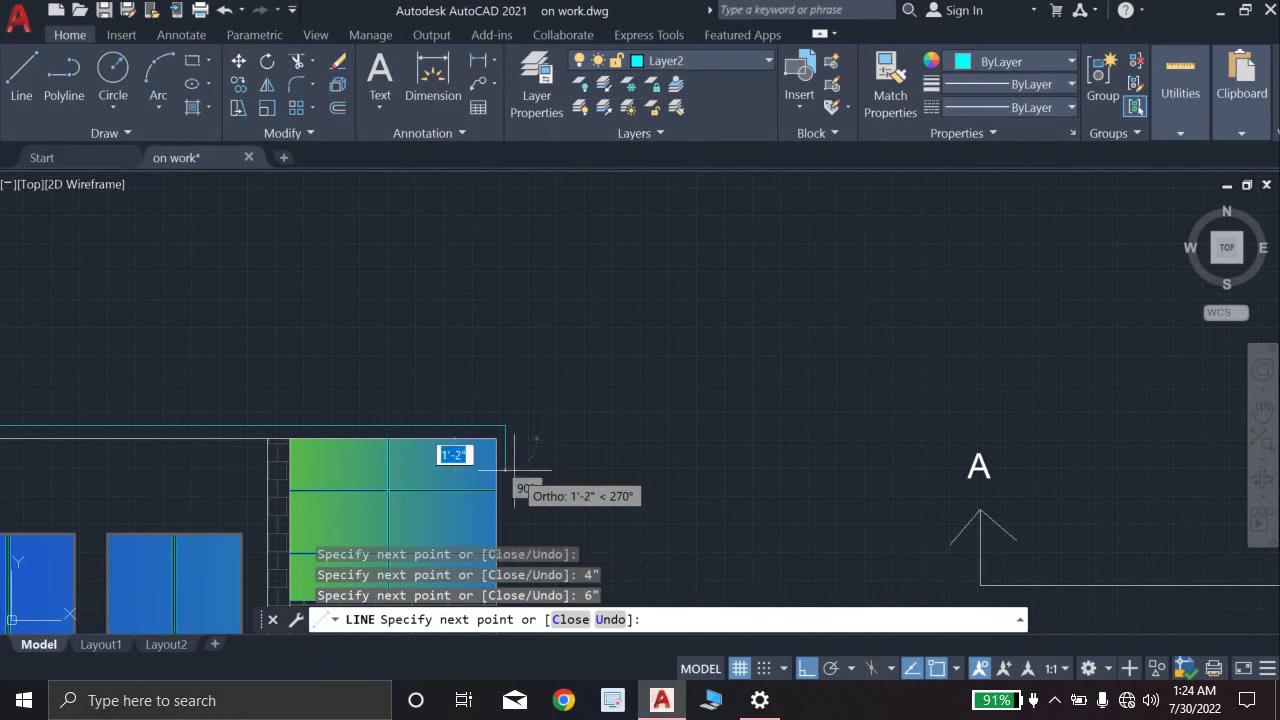
pyautogui.scroll(3, 514, 470)
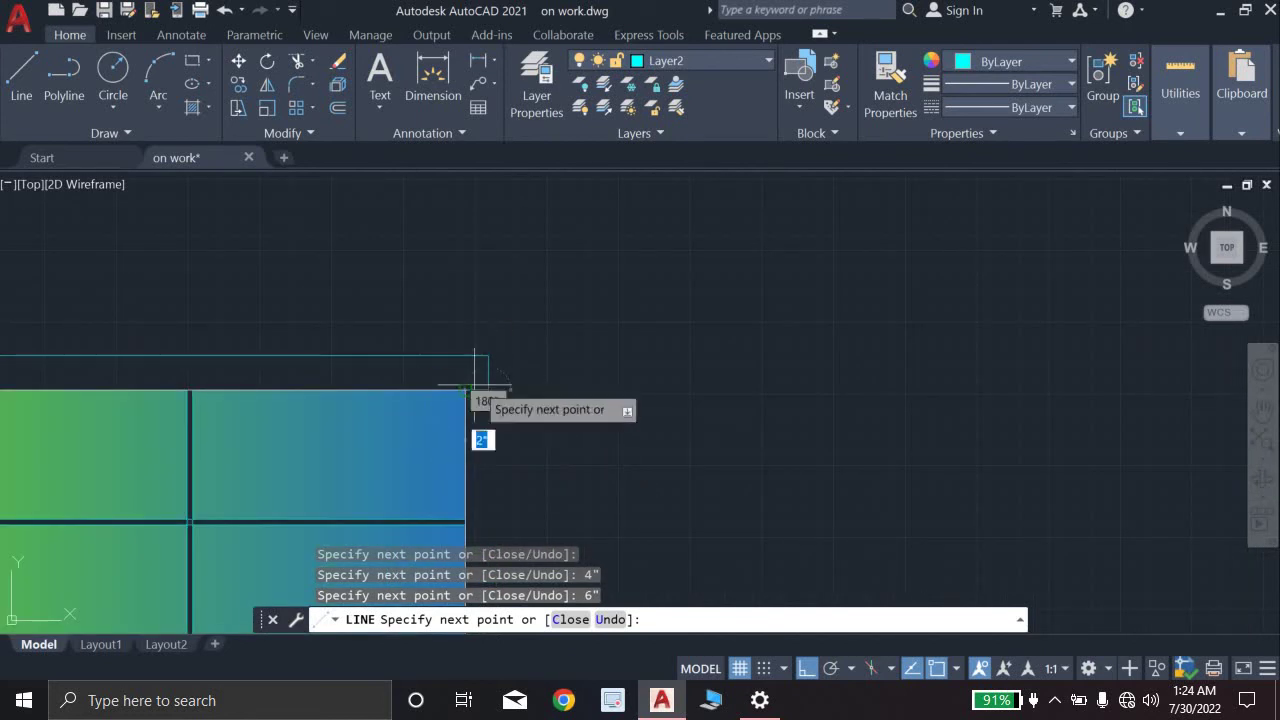
pyautogui.scroll(3, 465, 390)
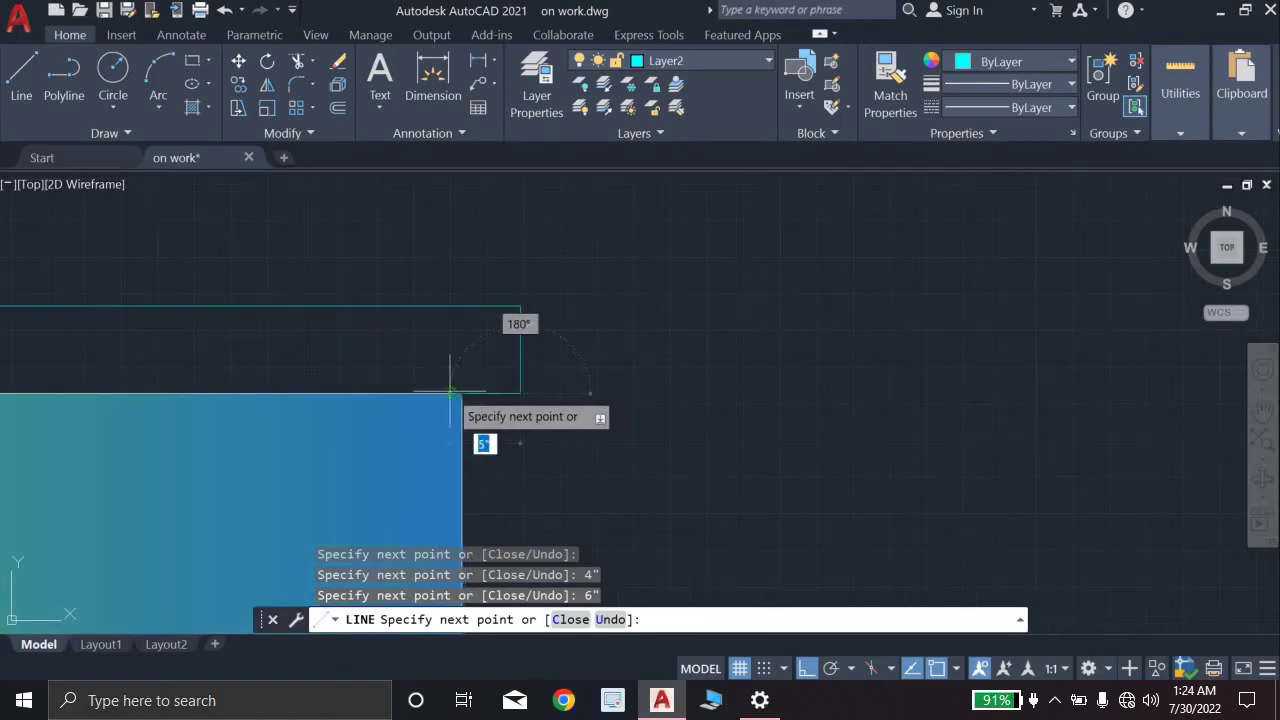
pyautogui.press('Escape')
# Step: Hatch the narrow roof slab above the elevation with the AR-PARQ1 pattern
pyautogui.scroll(-5, 462, 392)
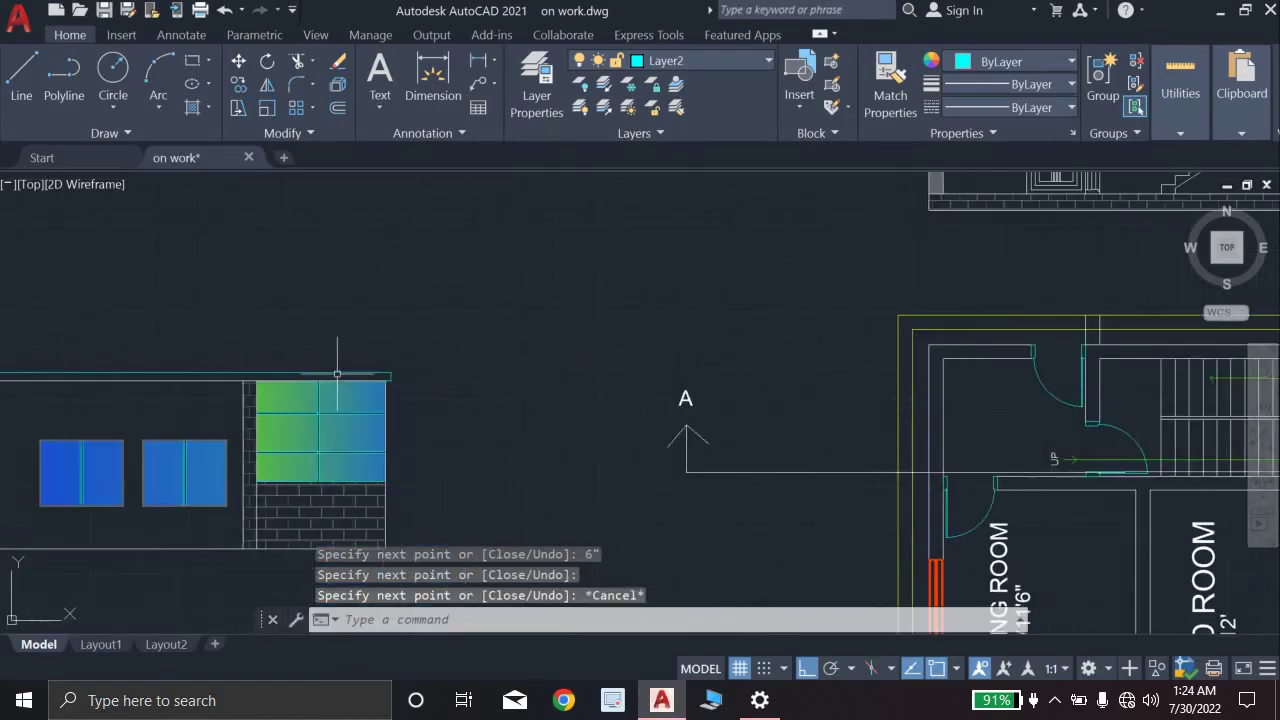
pyautogui.moveTo(350, 372); pyautogui.dragTo(687, 356, button='middle')
pyautogui.moveTo(375, 354); pyautogui.dragTo(609, 379, button='middle')
pyautogui.scroll(4, 587, 389)
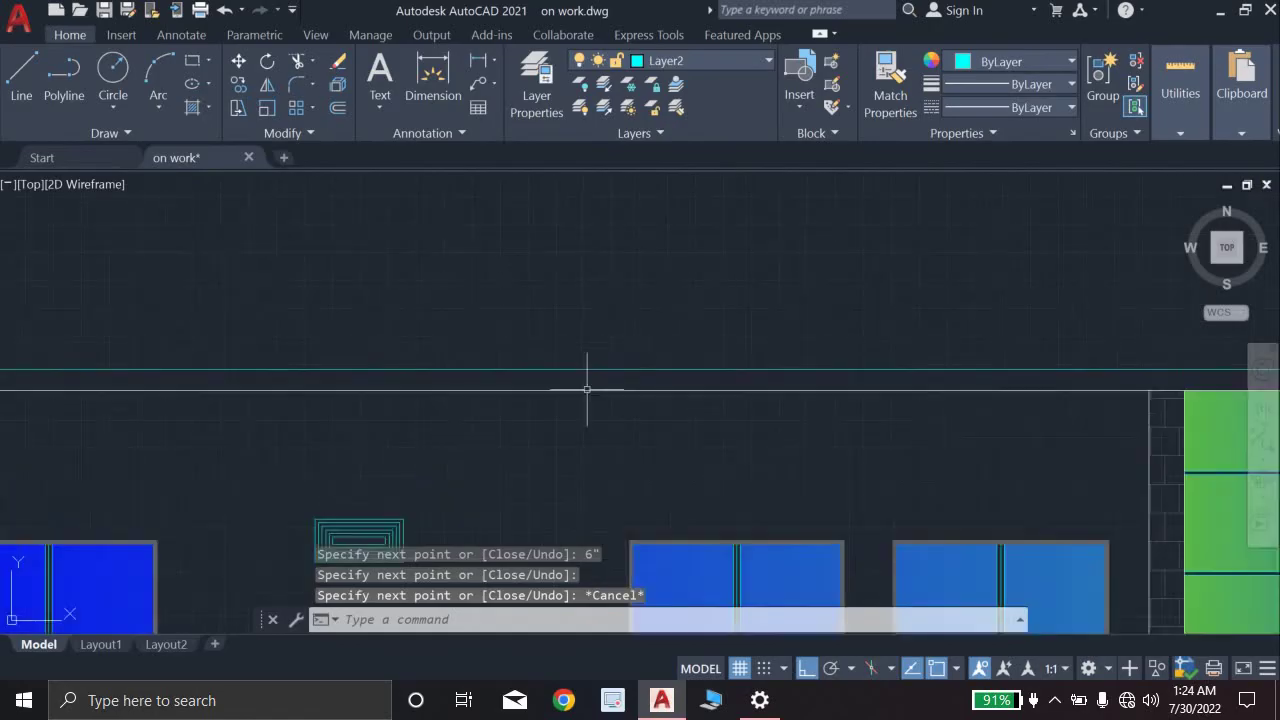
pyautogui.scroll(-4, 587, 389)
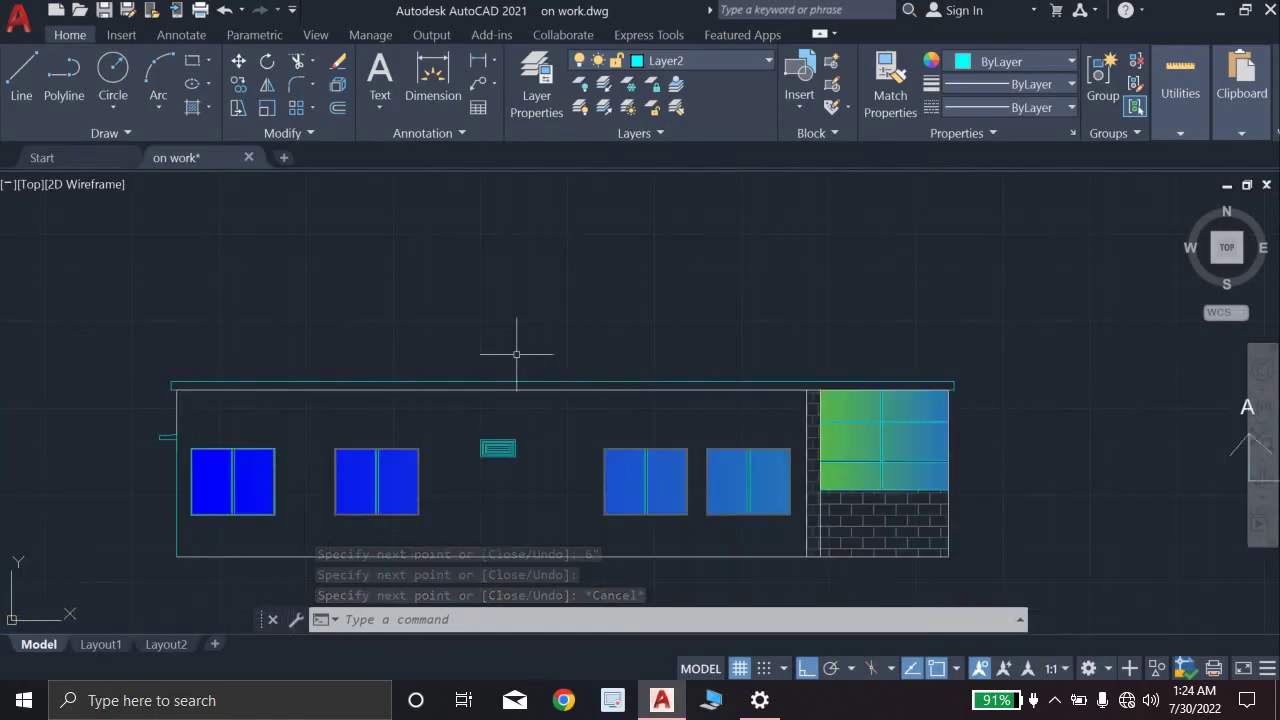
pyautogui.write('hatc')
pyautogui.press('Return')
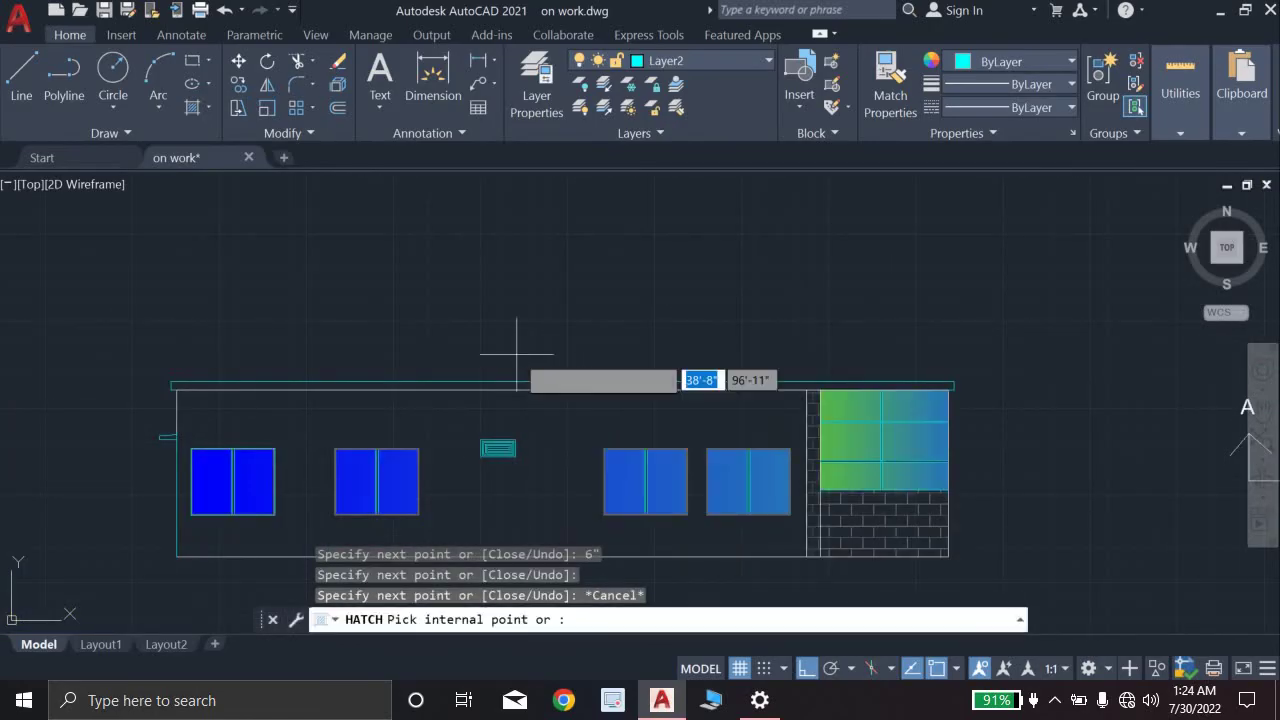
pyautogui.click(456, 114)
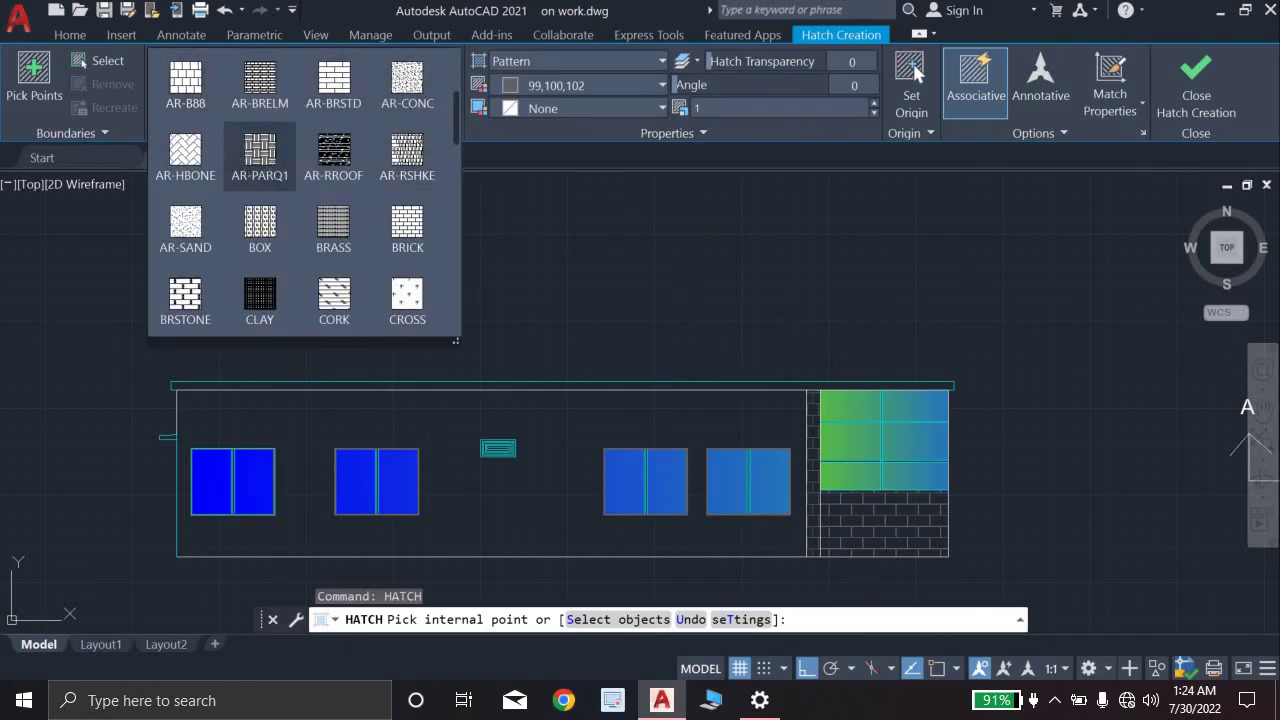
pyautogui.click(259, 152)
pyautogui.scroll(3, 429, 368)
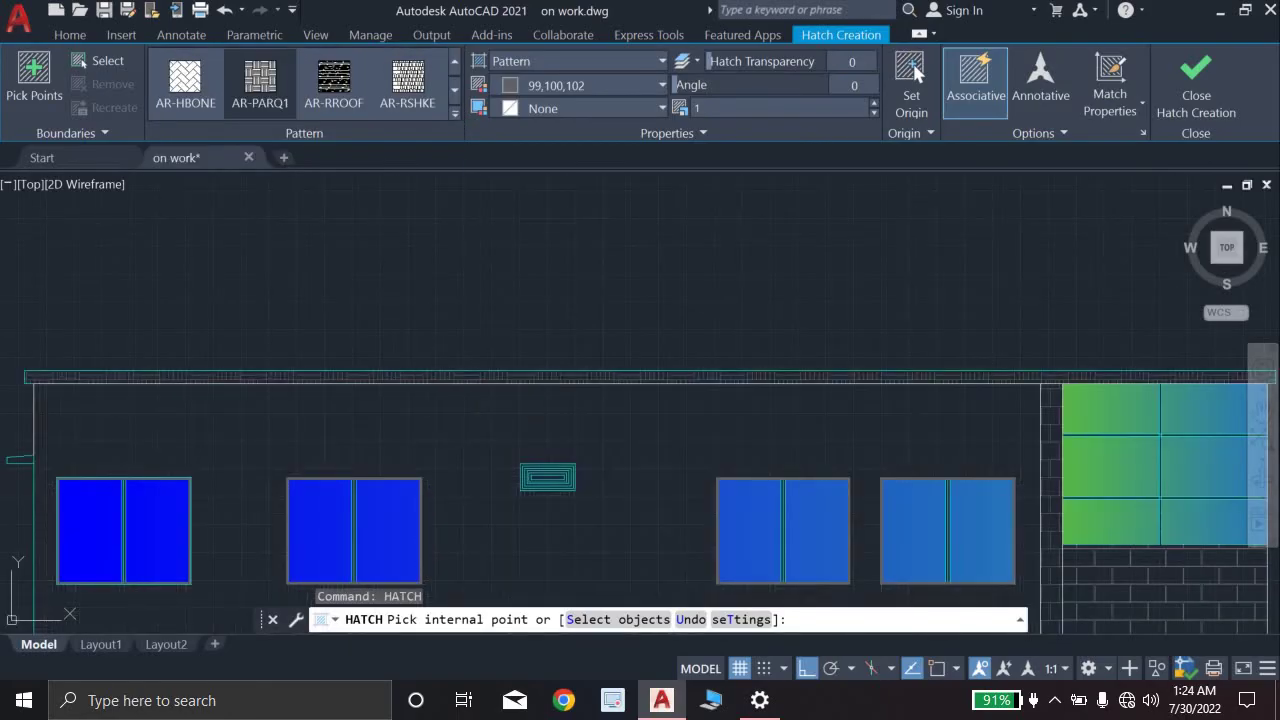
pyautogui.click(443, 377)
# Step: Apply the same AR-PARQ1 hatch to the sloped ledge on the left wall and finish hatching
pyautogui.scroll(-2, 460, 371)
pyautogui.scroll(6, 423, 363)
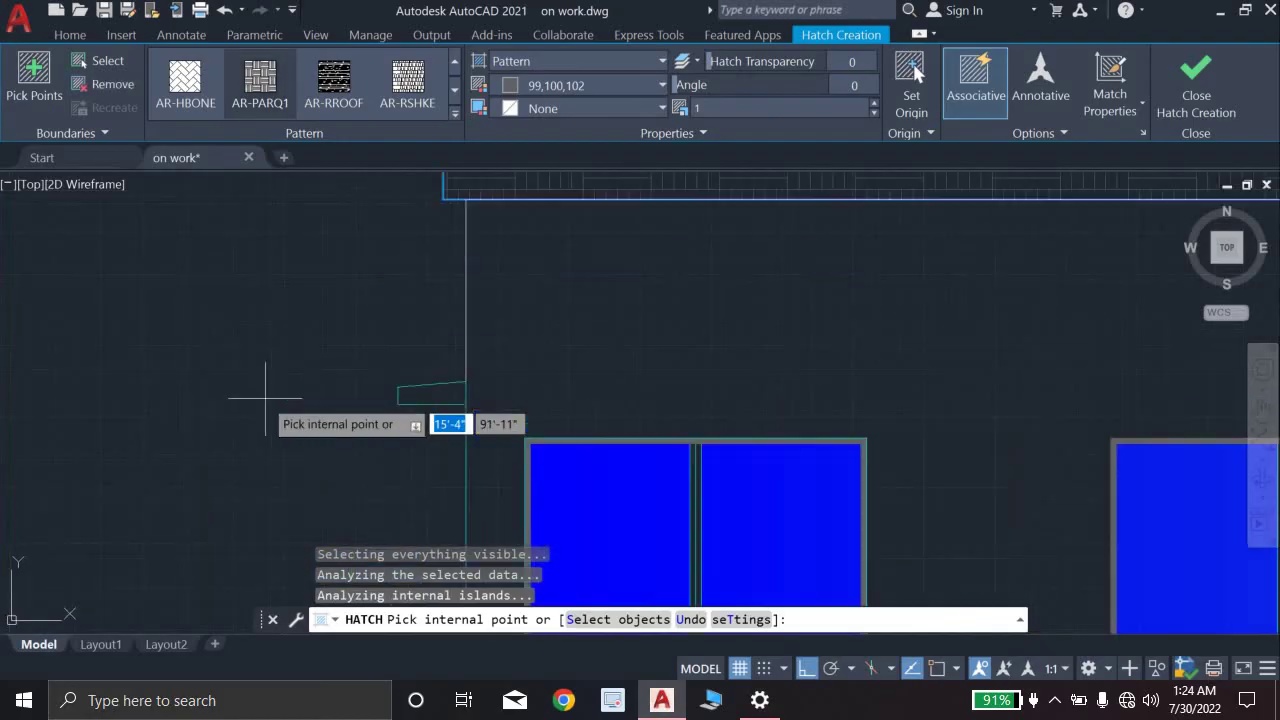
pyautogui.scroll(-6, 592, 322)
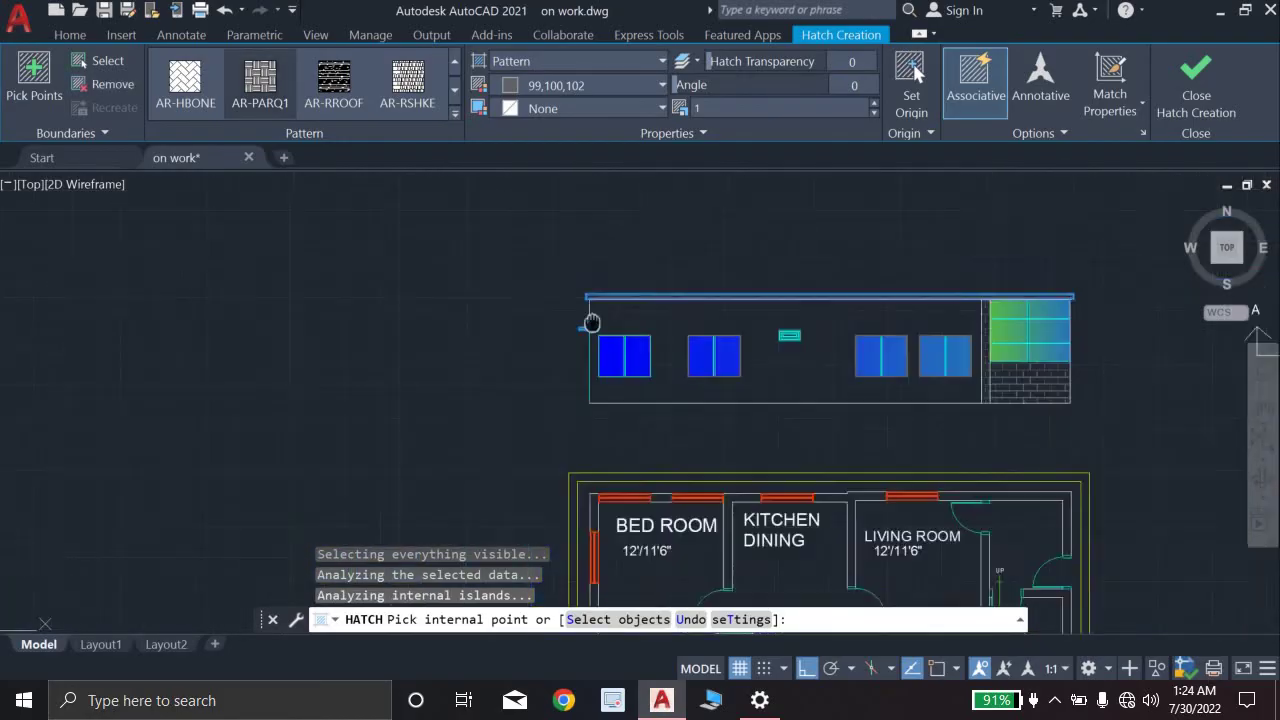
pyautogui.moveTo(592, 322); pyautogui.dragTo(264, 418, button='middle')
pyautogui.scroll(3, 400, 405)
pyautogui.press('Escape')
pyautogui.scroll(-3, 450, 397)
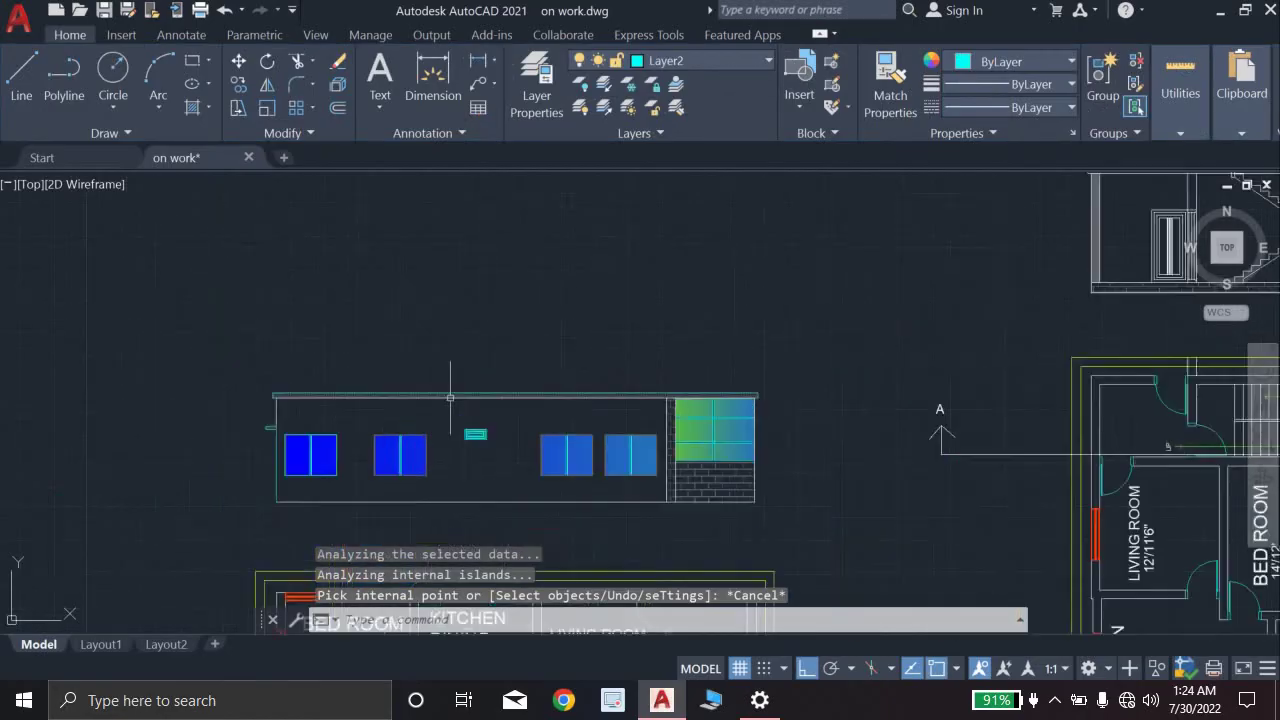
pyautogui.scroll(-2, 450, 397)
pyautogui.scroll(4, 474, 418)
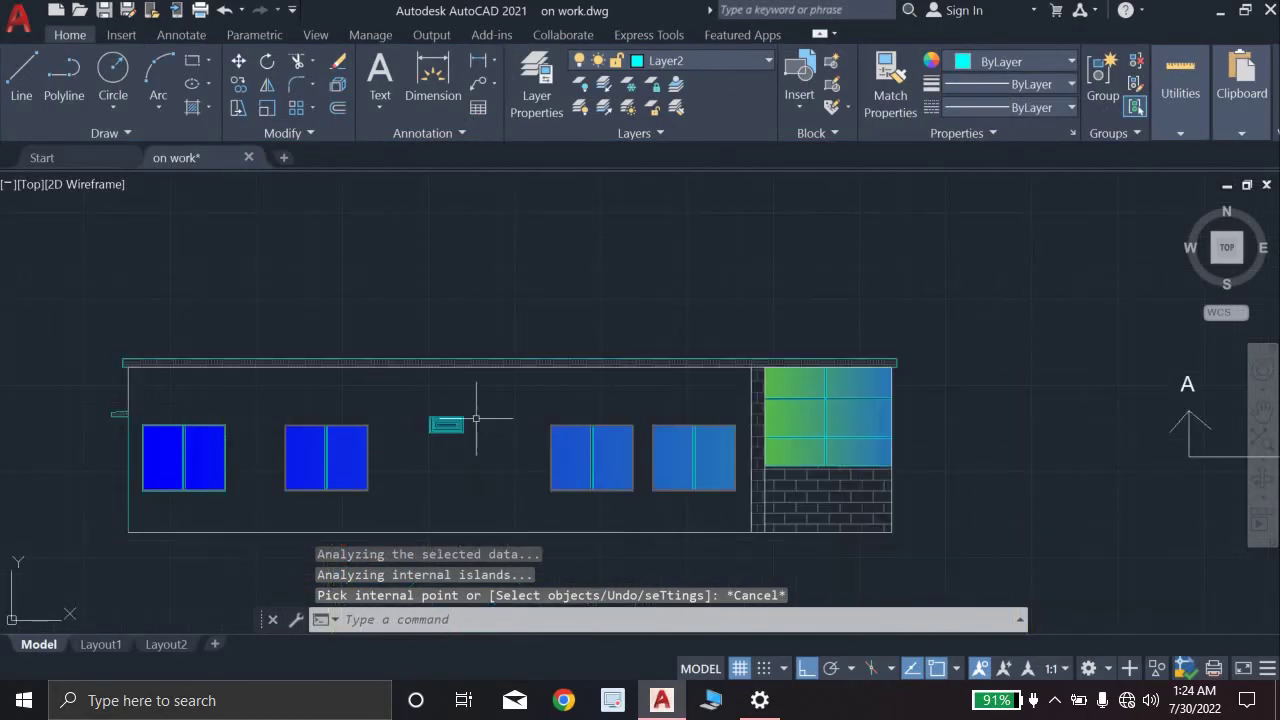
pyautogui.scroll(-3, 476, 418)
pyautogui.scroll(3, 476, 418)
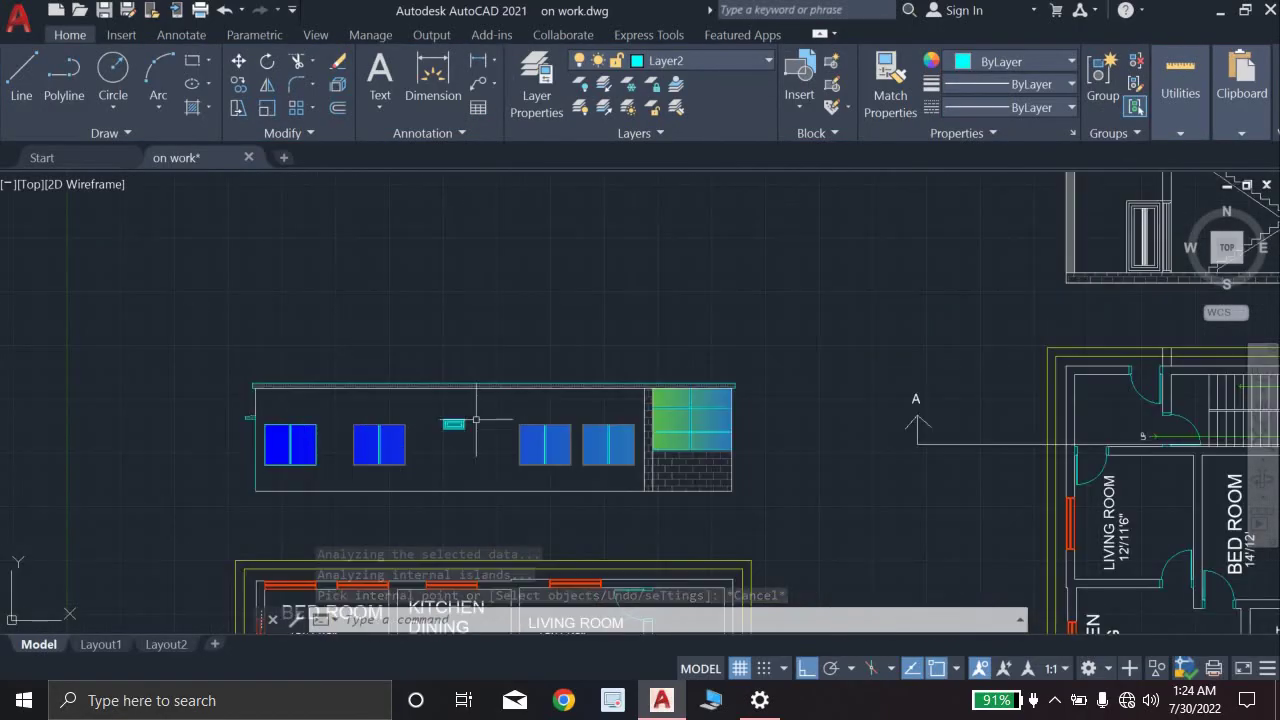
pyautogui.scroll(4, 510, 404)
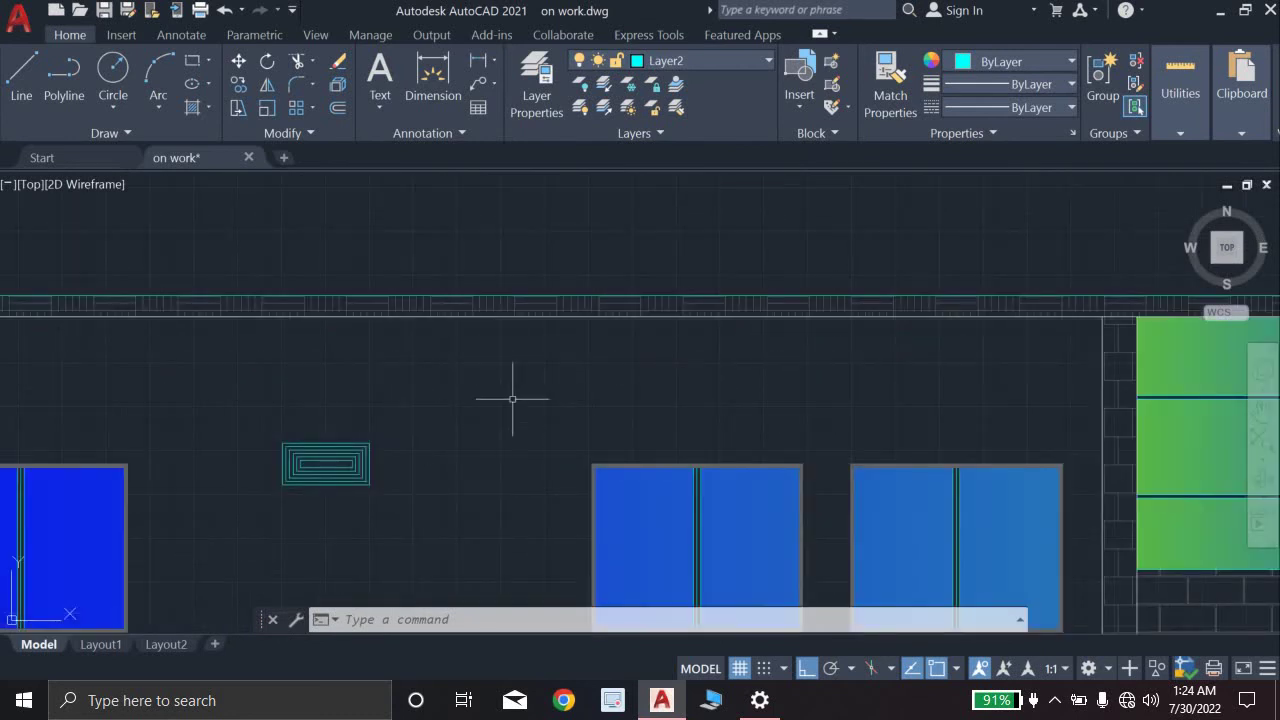
pyautogui.scroll(-5, 503, 391)
pyautogui.scroll(2, 383, 403)
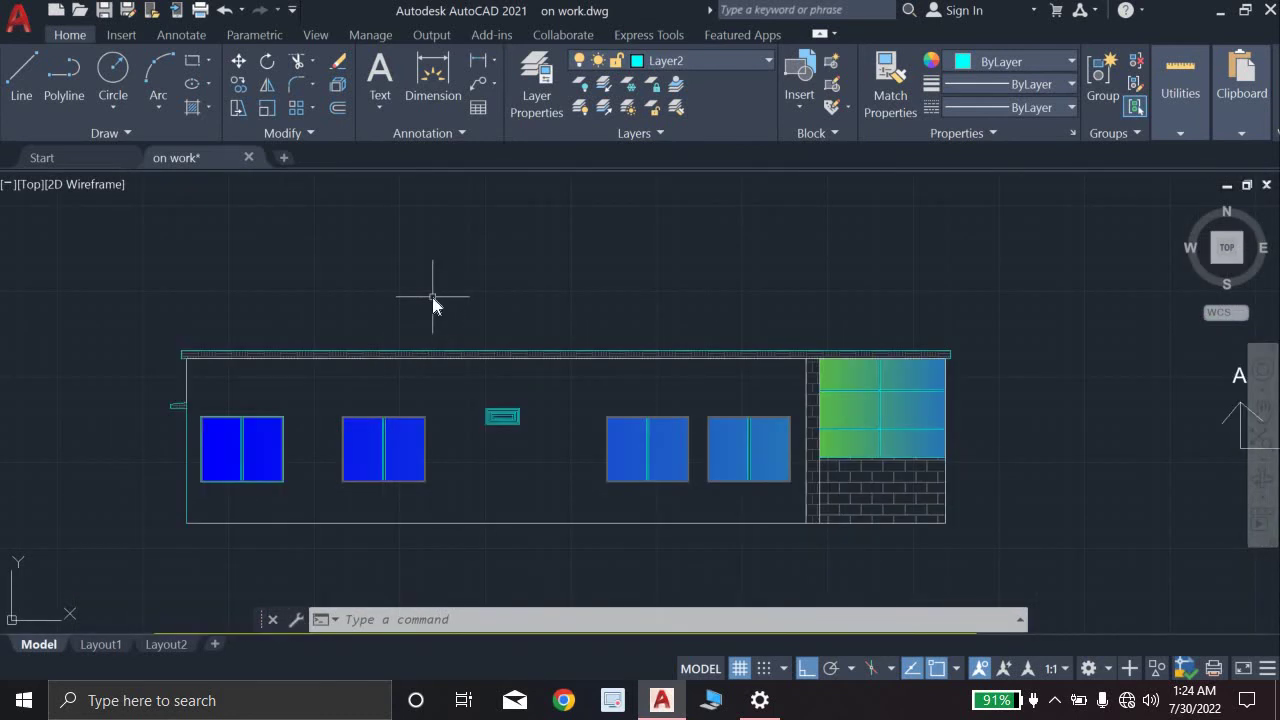
# Step: Hatch the plain main wall around the windows and vent with the SOLID pattern in a light cream colour
pyautogui.press('Return')
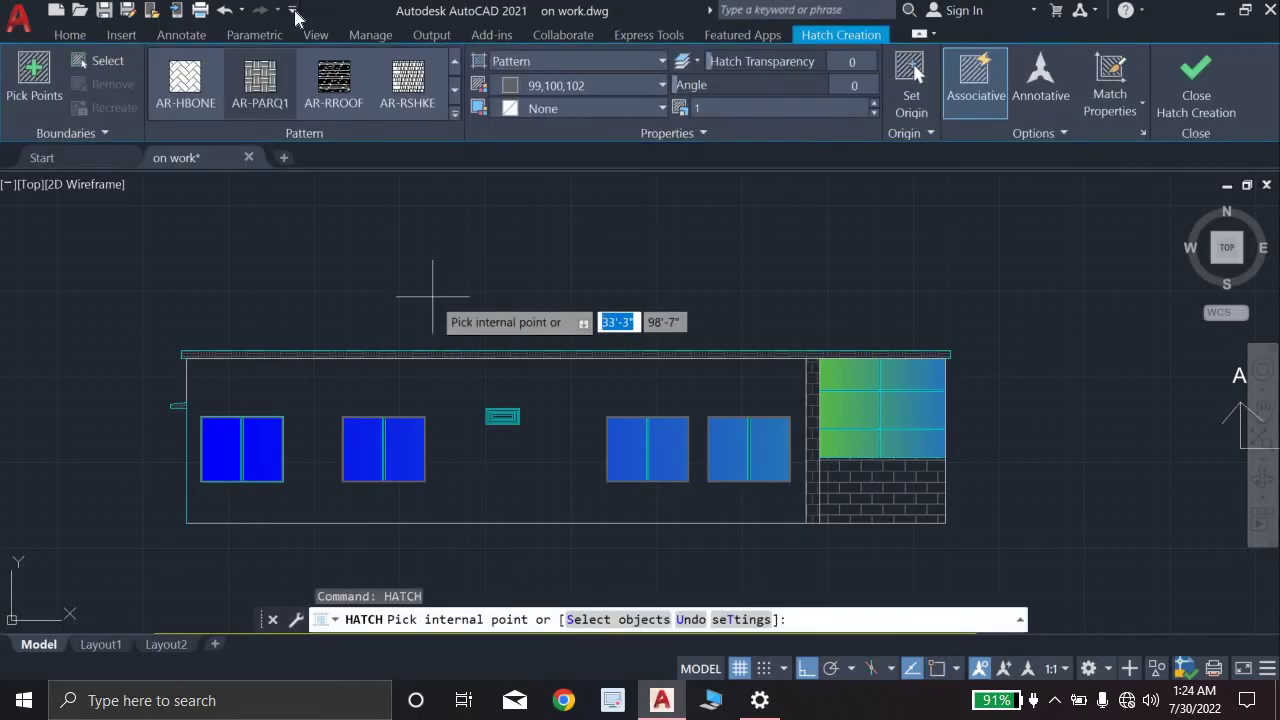
pyautogui.click(454, 115)
pyautogui.scroll(3, 263, 165)
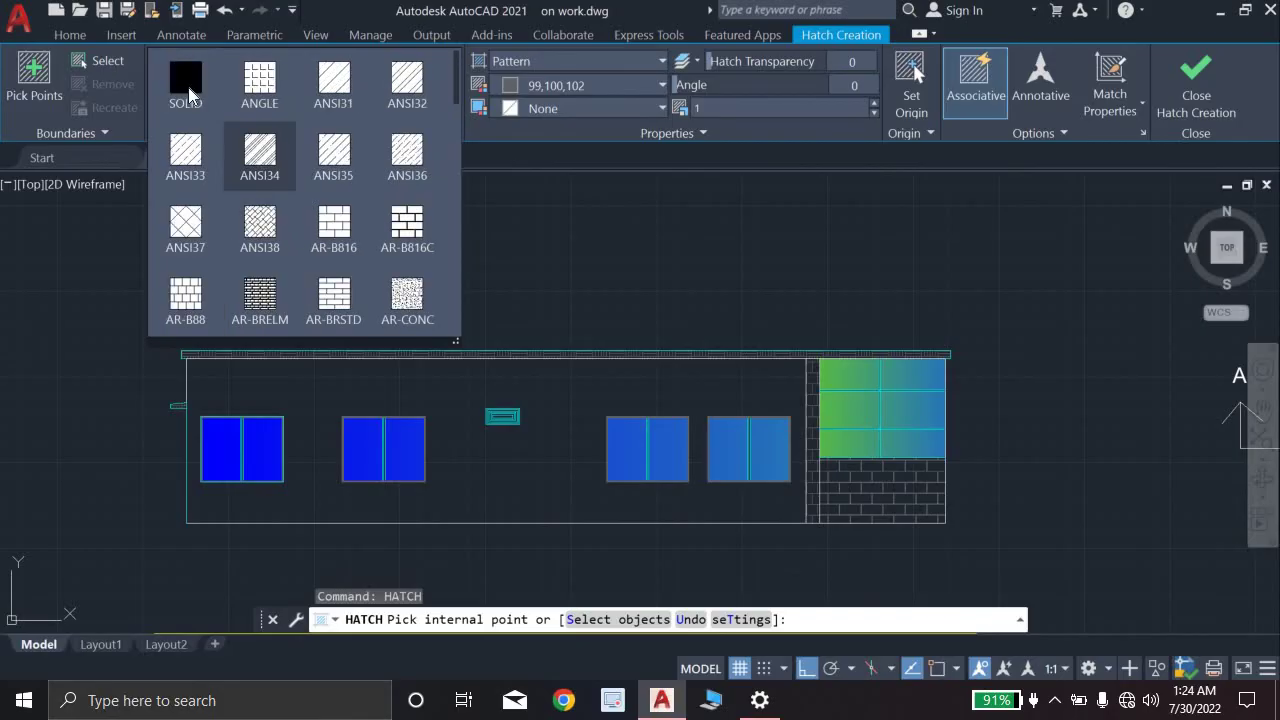
pyautogui.click(188, 87)
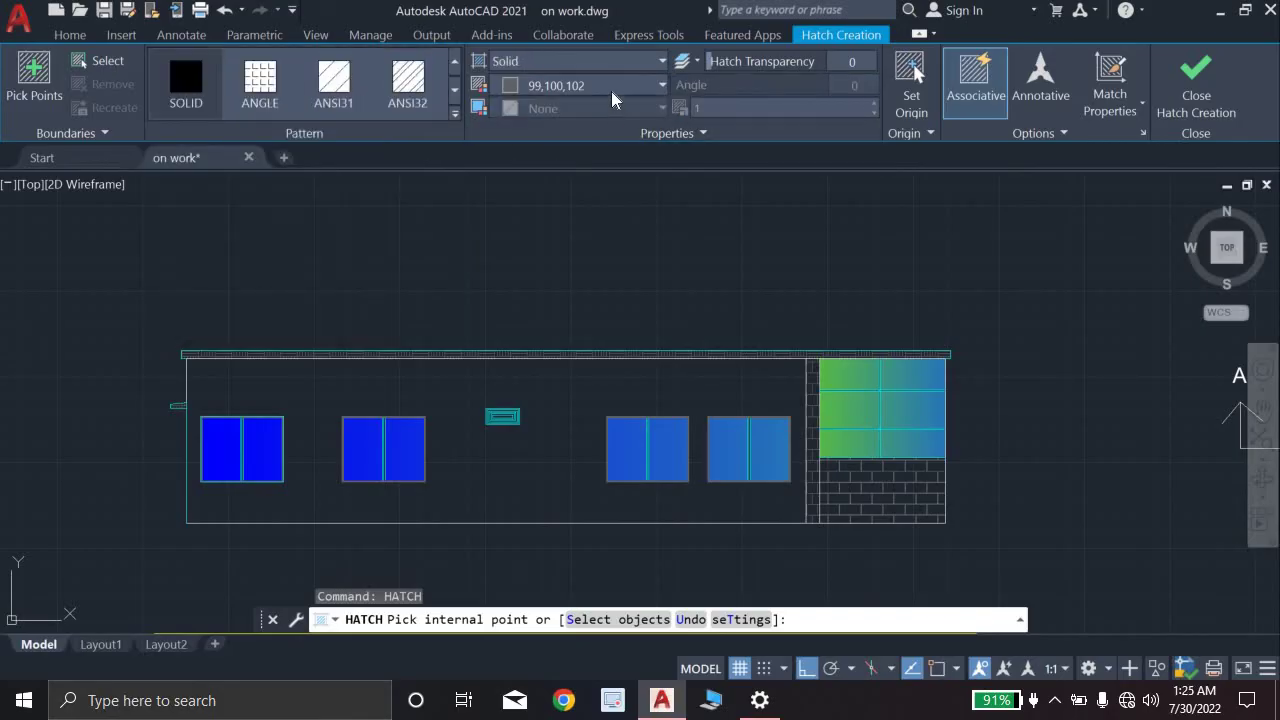
pyautogui.click(612, 87)
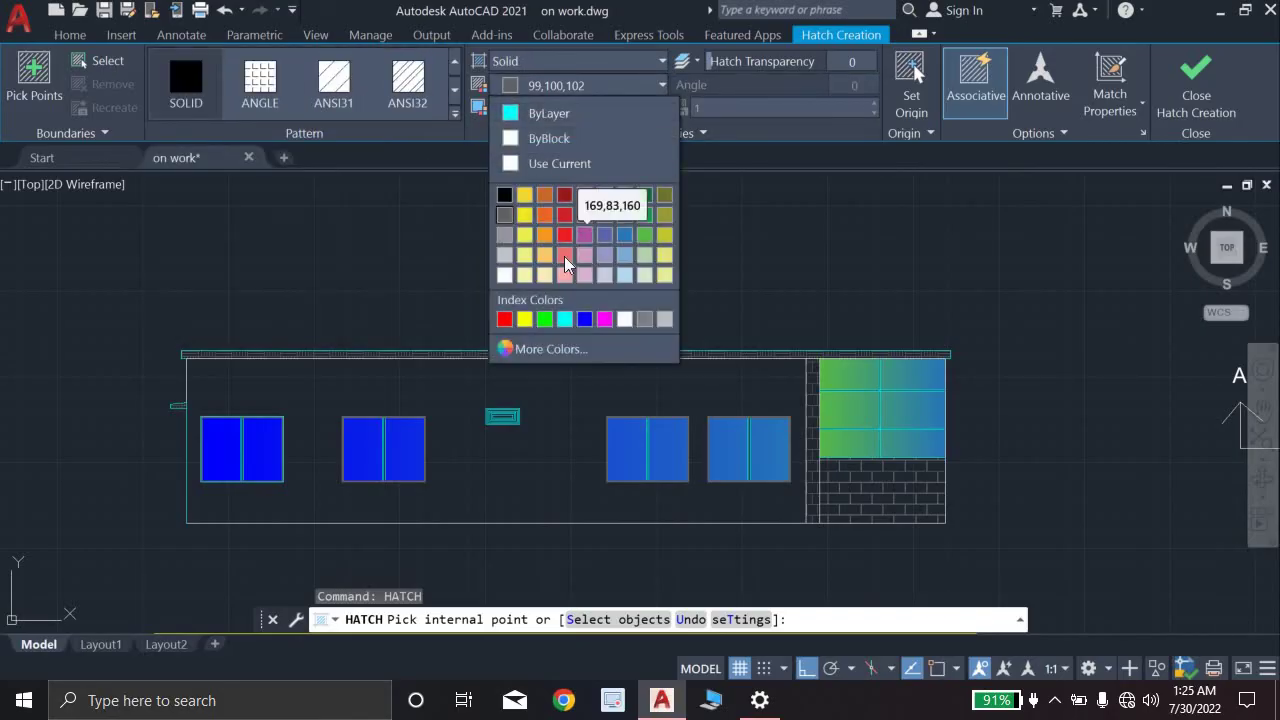
pyautogui.click(665, 278)
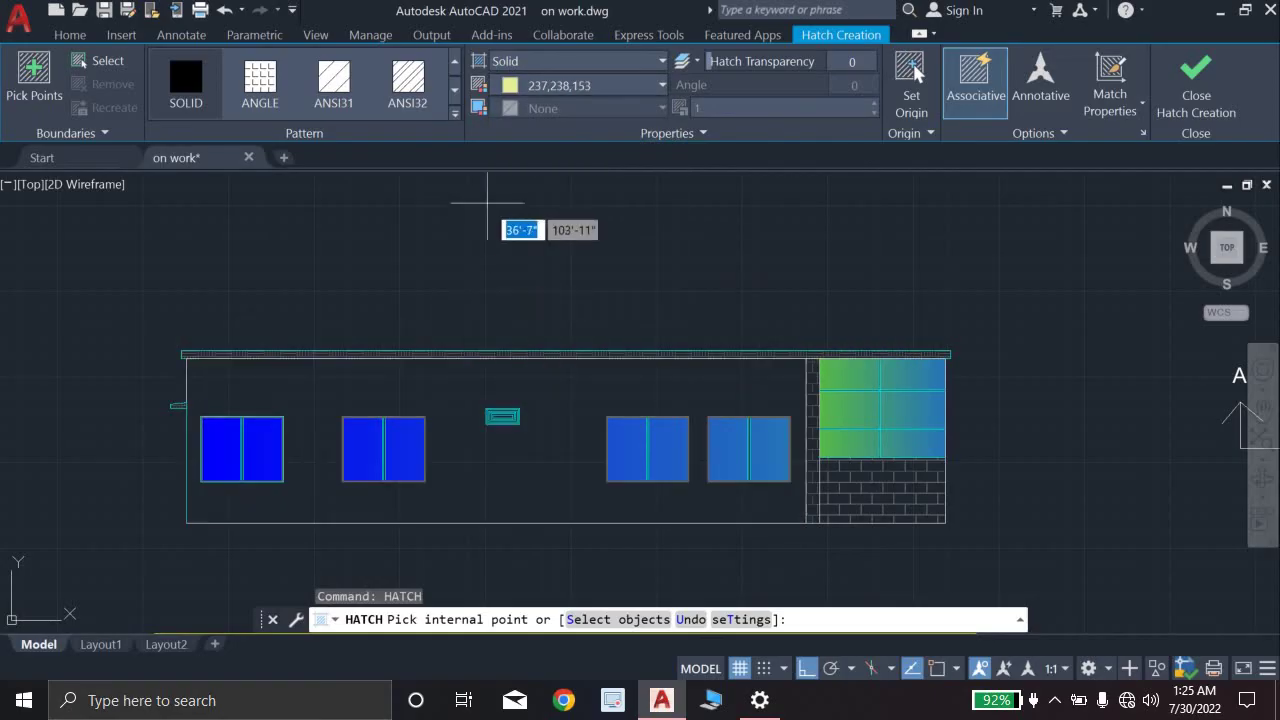
pyautogui.click(630, 88)
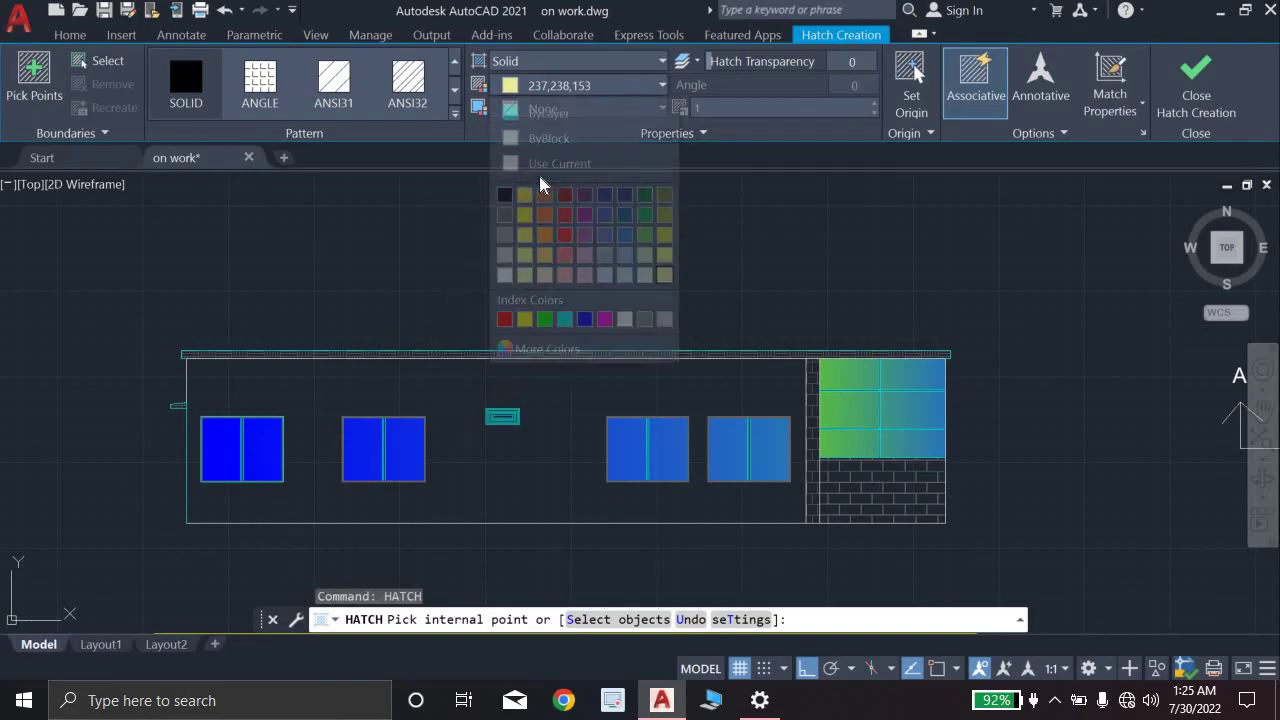
pyautogui.click(560, 163)
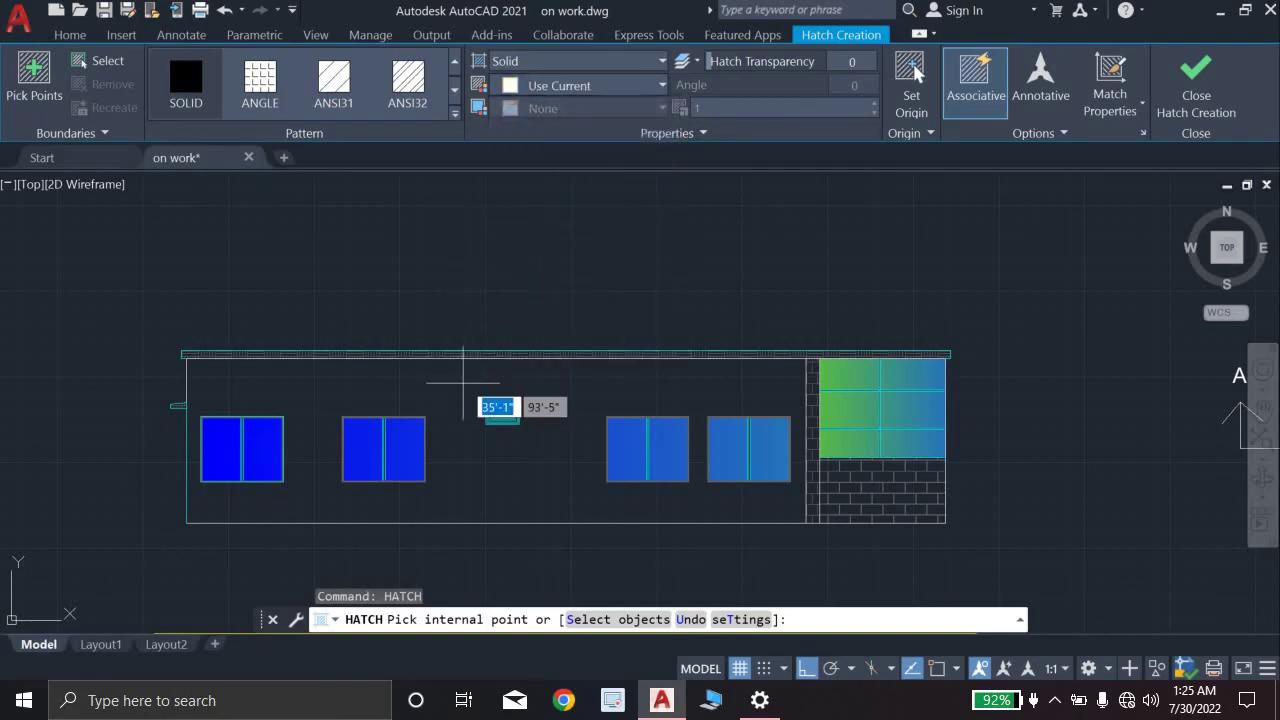
pyautogui.click(573, 87)
pyautogui.click(540, 138)
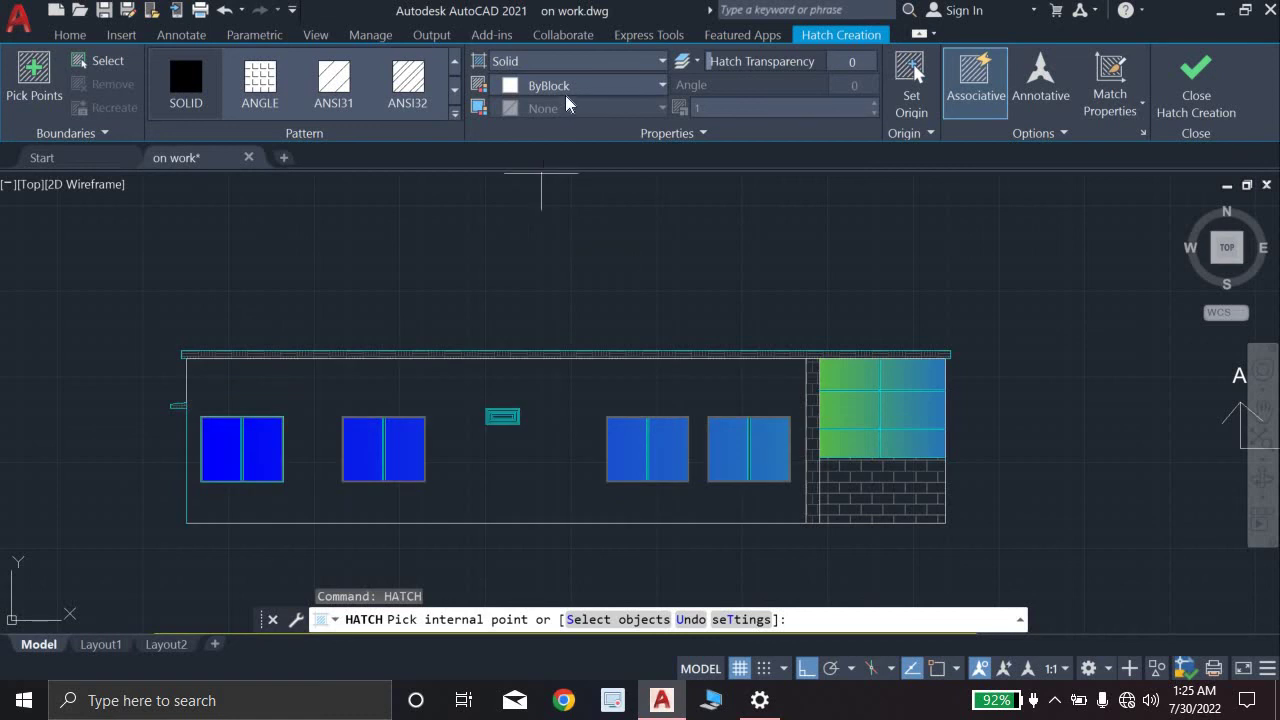
pyautogui.click(469, 408)
pyautogui.press('Escape')
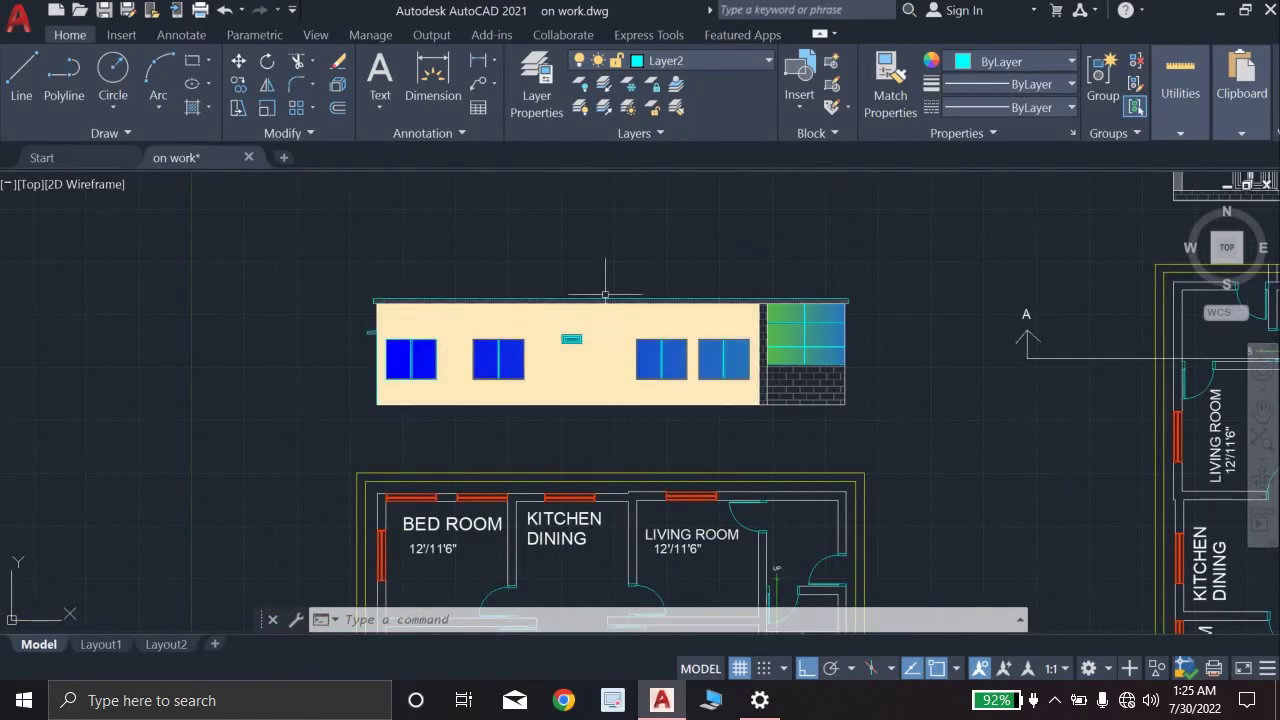
pyautogui.scroll(2, 605, 295)
pyautogui.scroll(2, 605, 295)
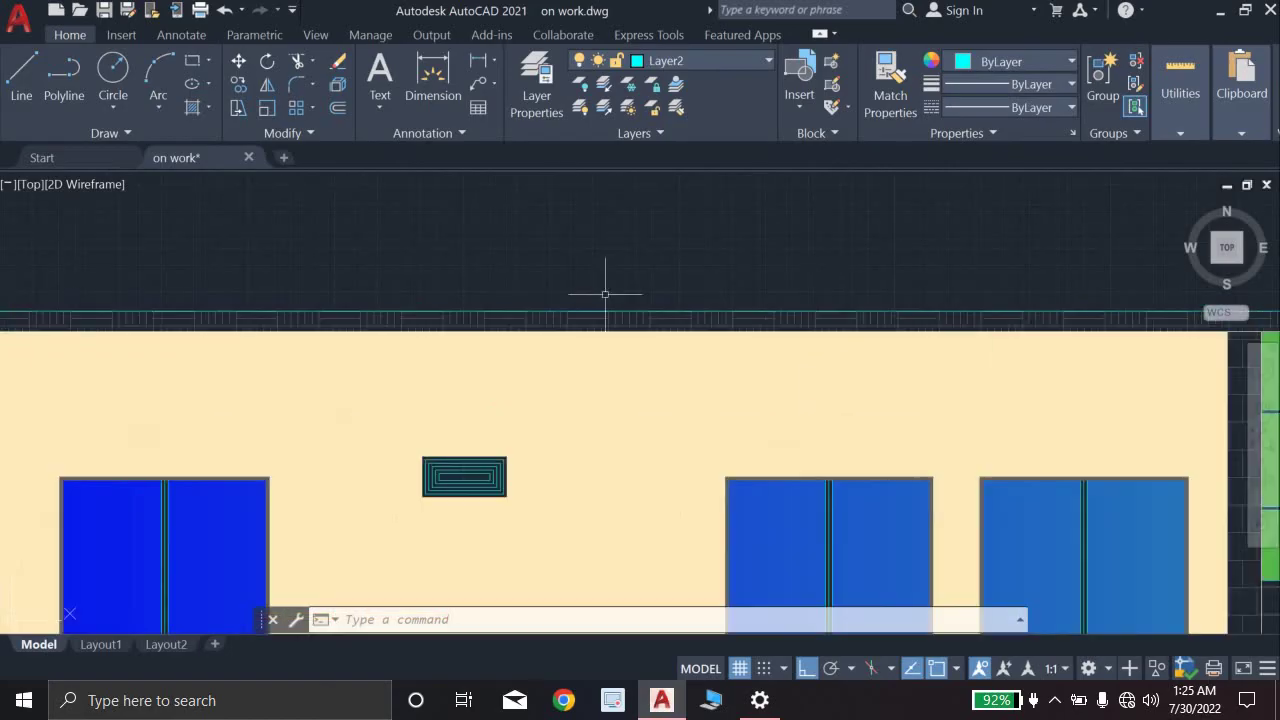
pyautogui.scroll(-2, 605, 295)
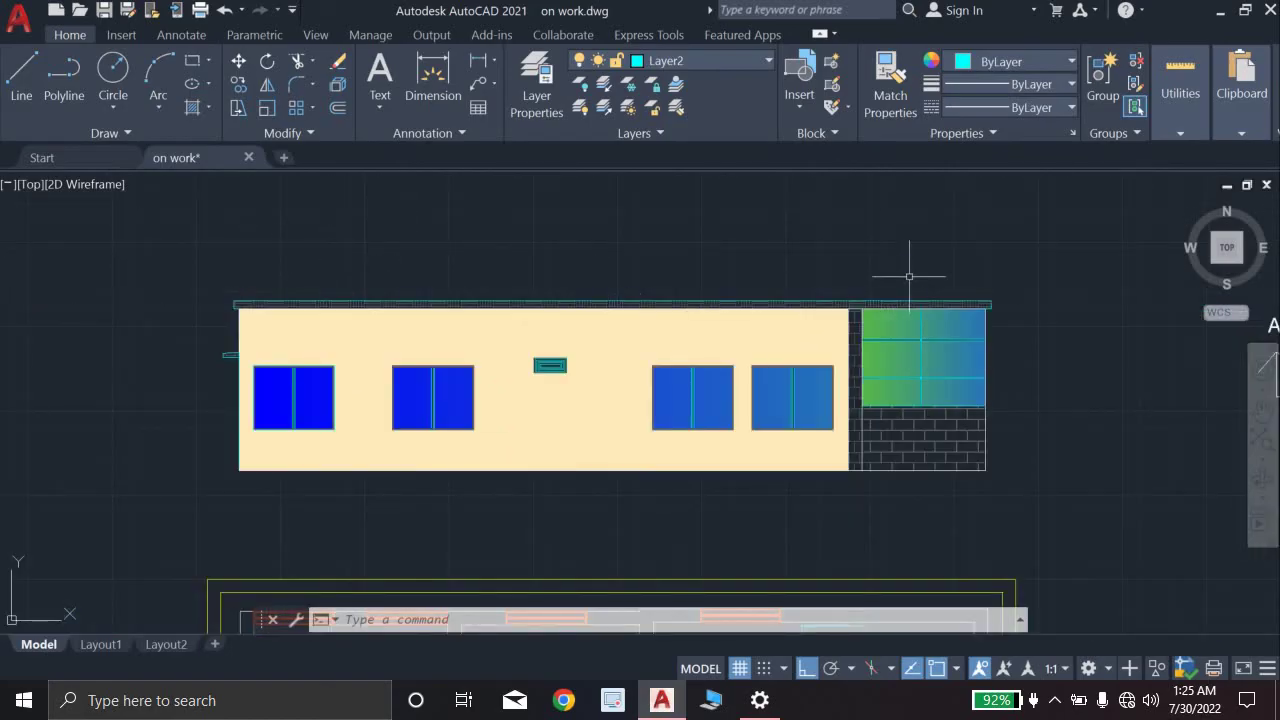
pyautogui.scroll(2, 909, 276)
pyautogui.scroll(-2, 909, 277)
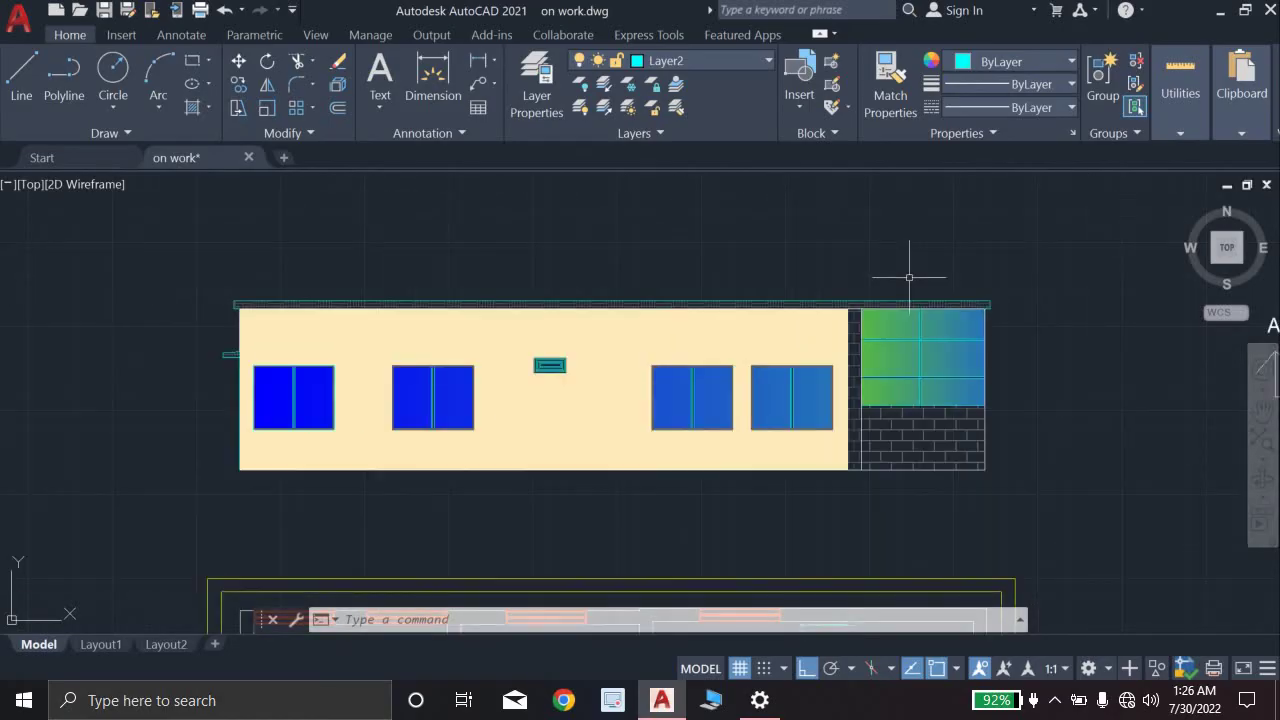
# Step: Copy the entire one-storey elevation from the brick wall's lower outer corner straight up onto the top of the roof slab
pyautogui.click(199, 250)
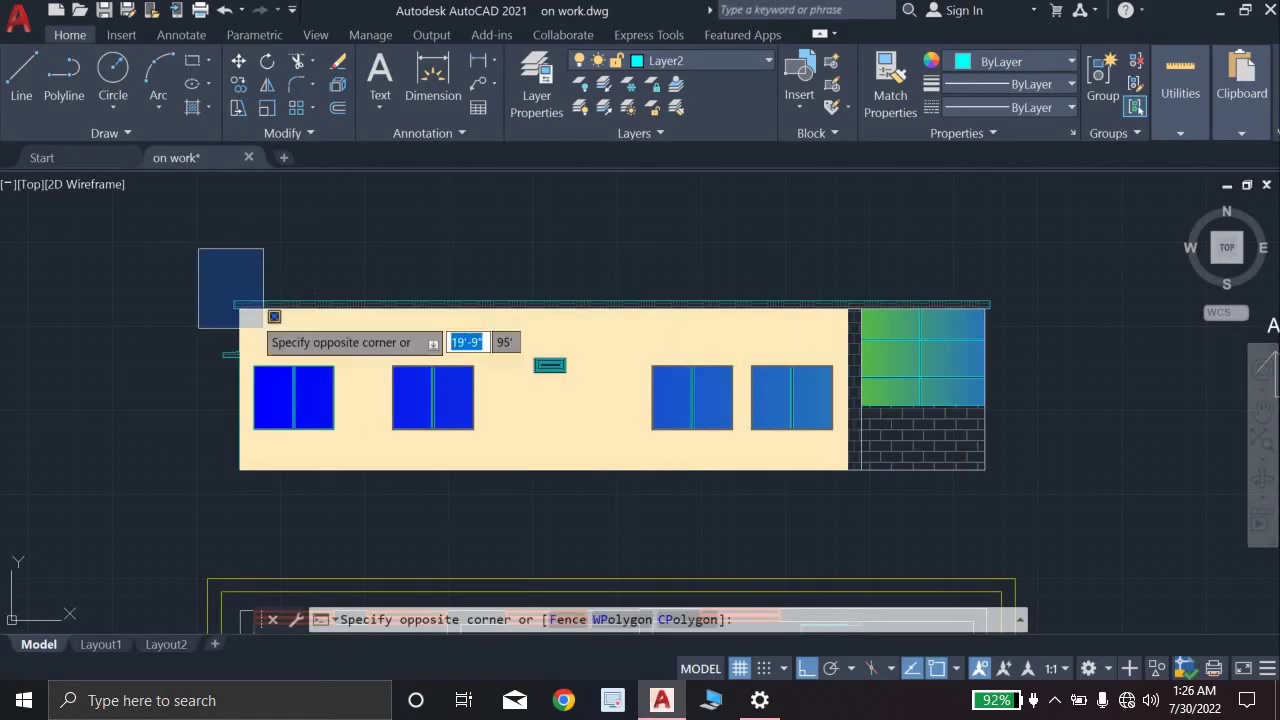
pyautogui.click(1002, 507)
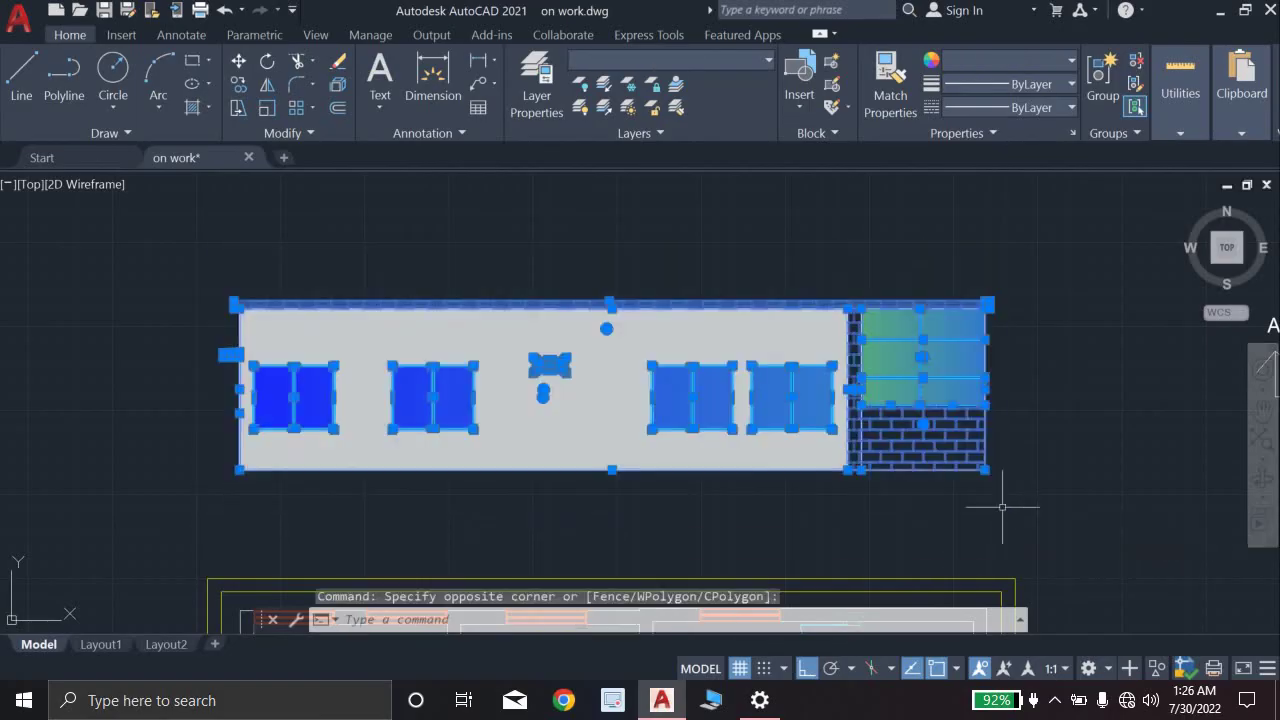
pyautogui.click(239, 86)
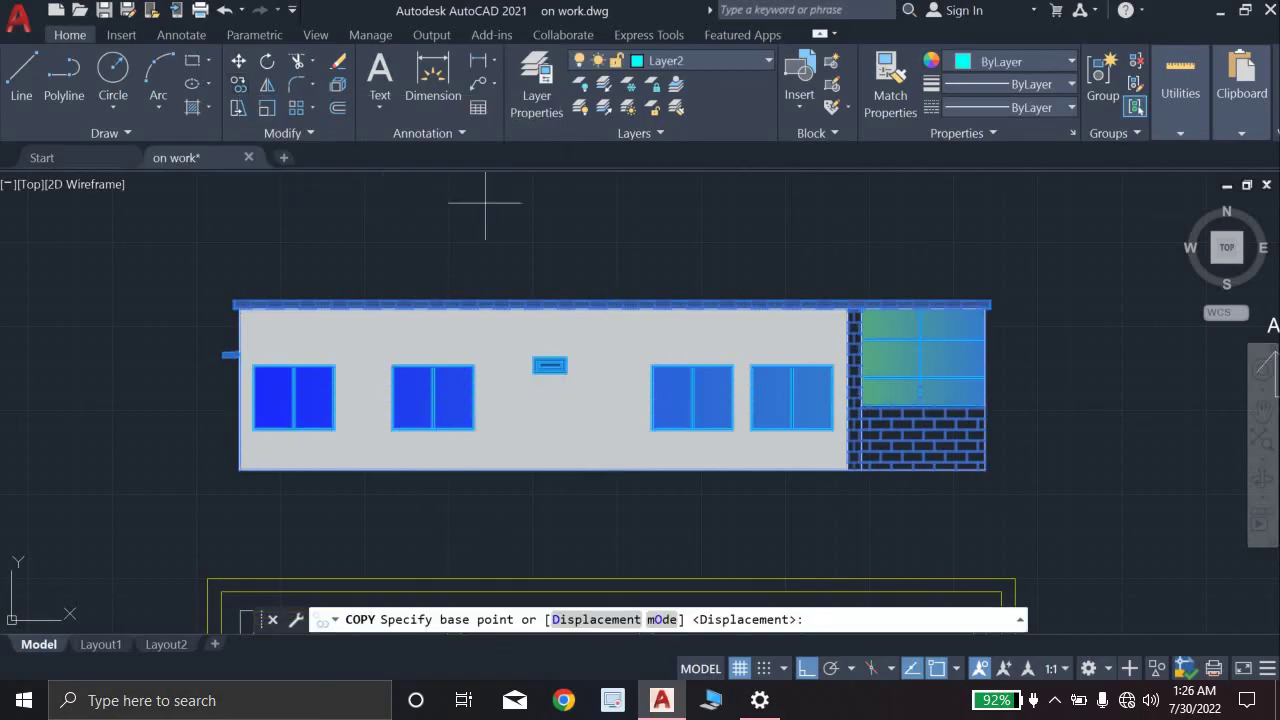
pyautogui.scroll(4, 1018, 440)
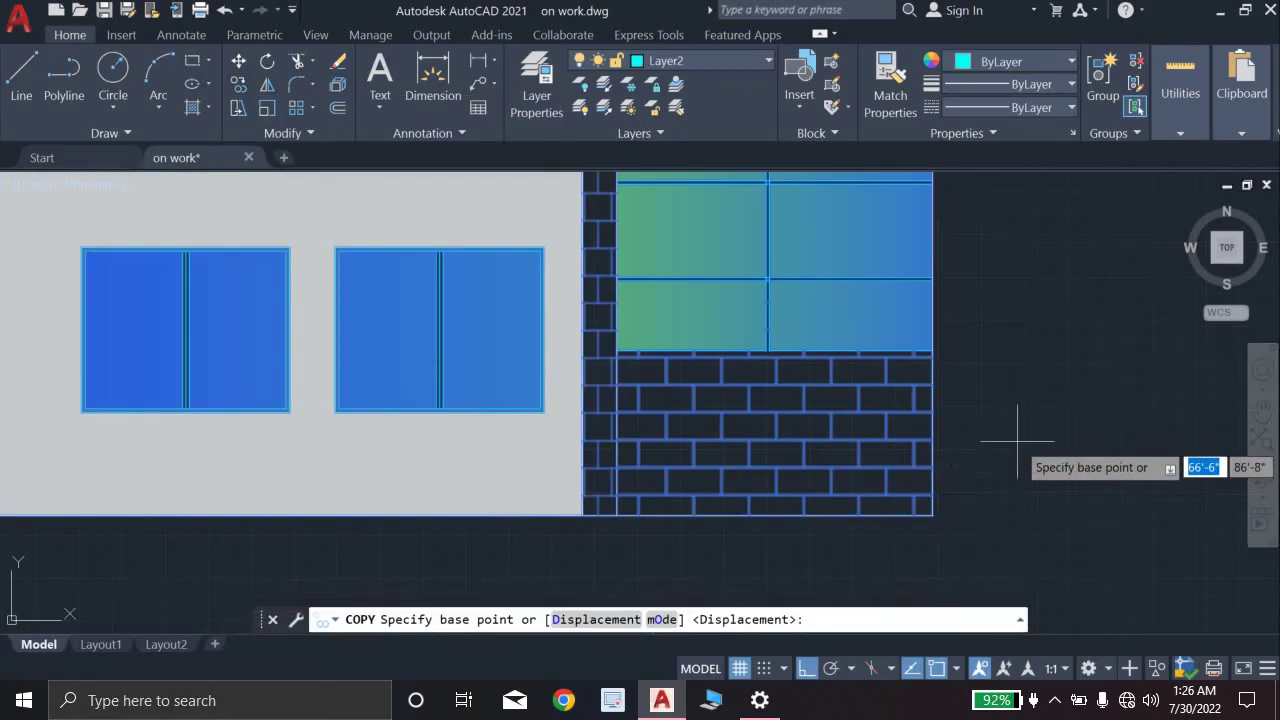
pyautogui.click(932, 516)
pyautogui.scroll(-3, 940, 330)
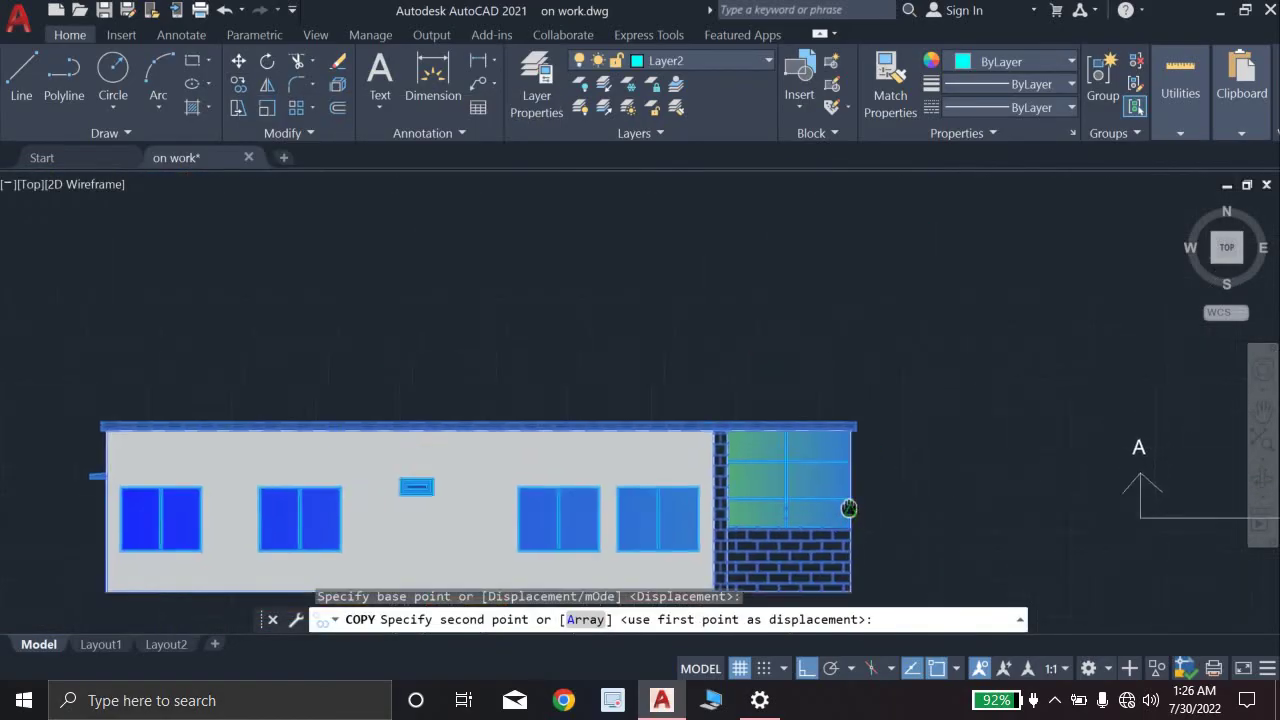
pyautogui.scroll(5, 863, 420)
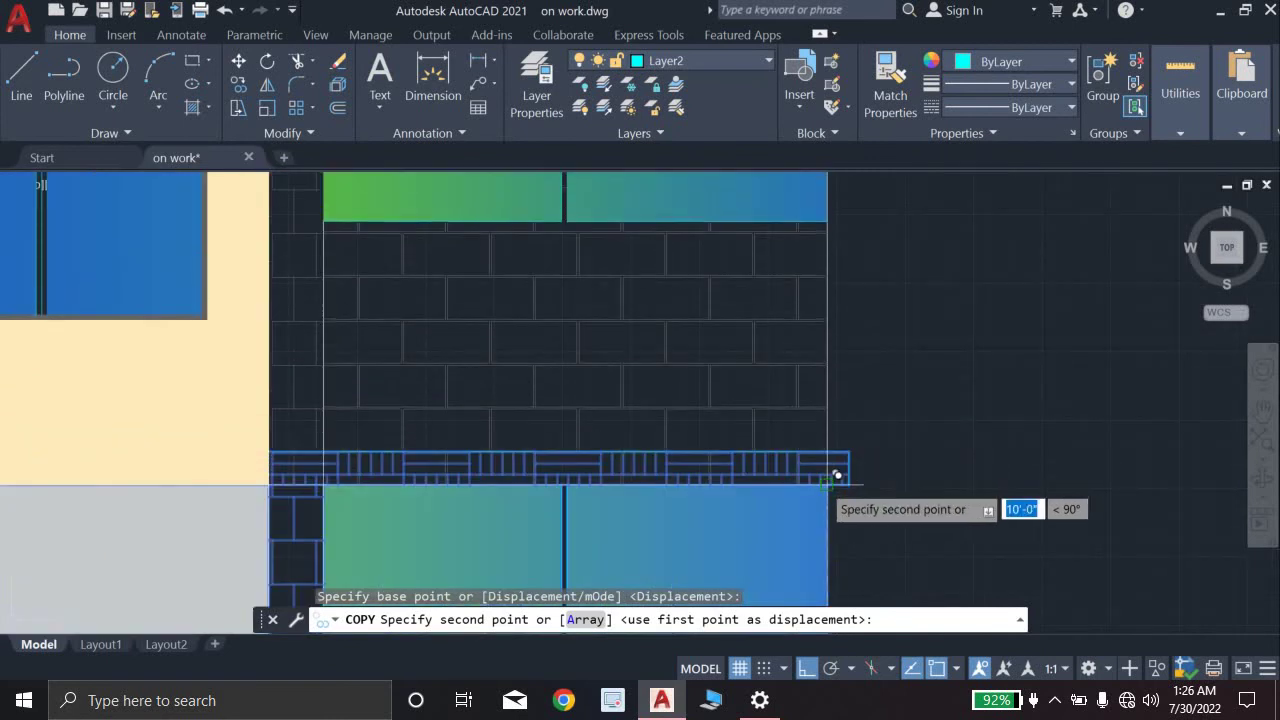
pyautogui.click(837, 449)
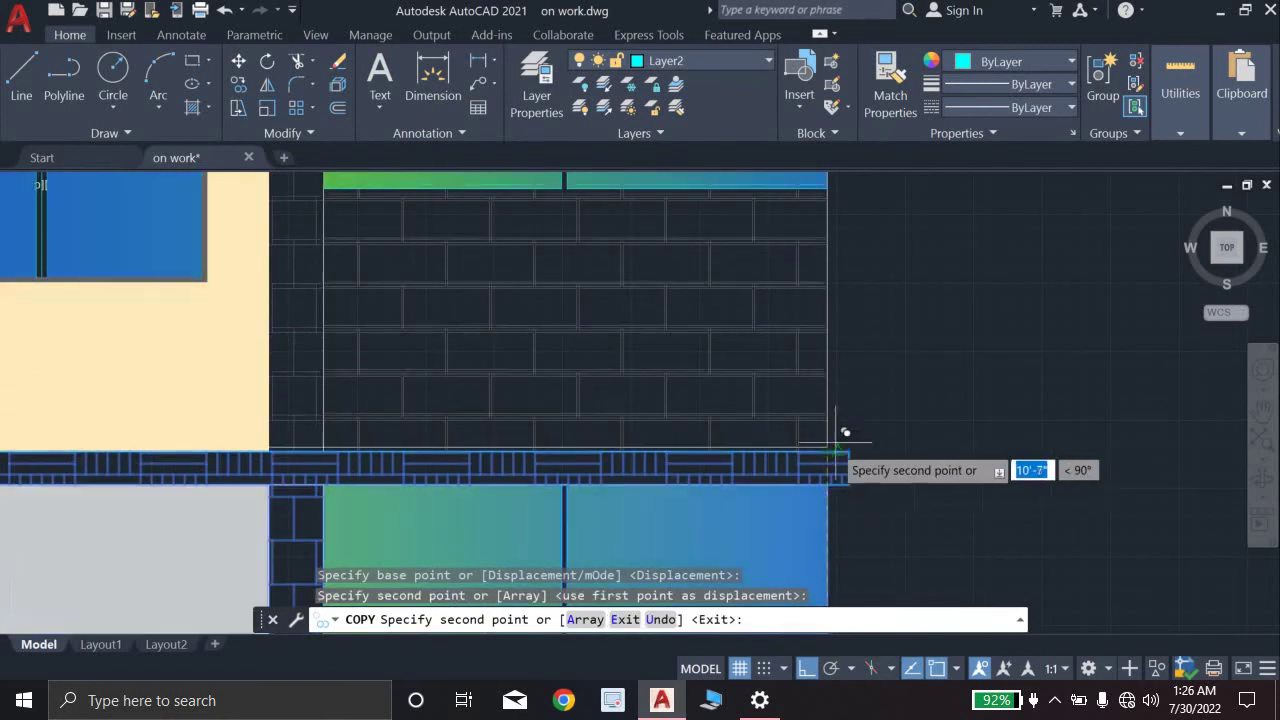
# Step: Place another copy of the storey 21'-0" above the original, resting on the second storey's slab
pyautogui.scroll(-3, 886, 368)
pyautogui.scroll(4, 891, 286)
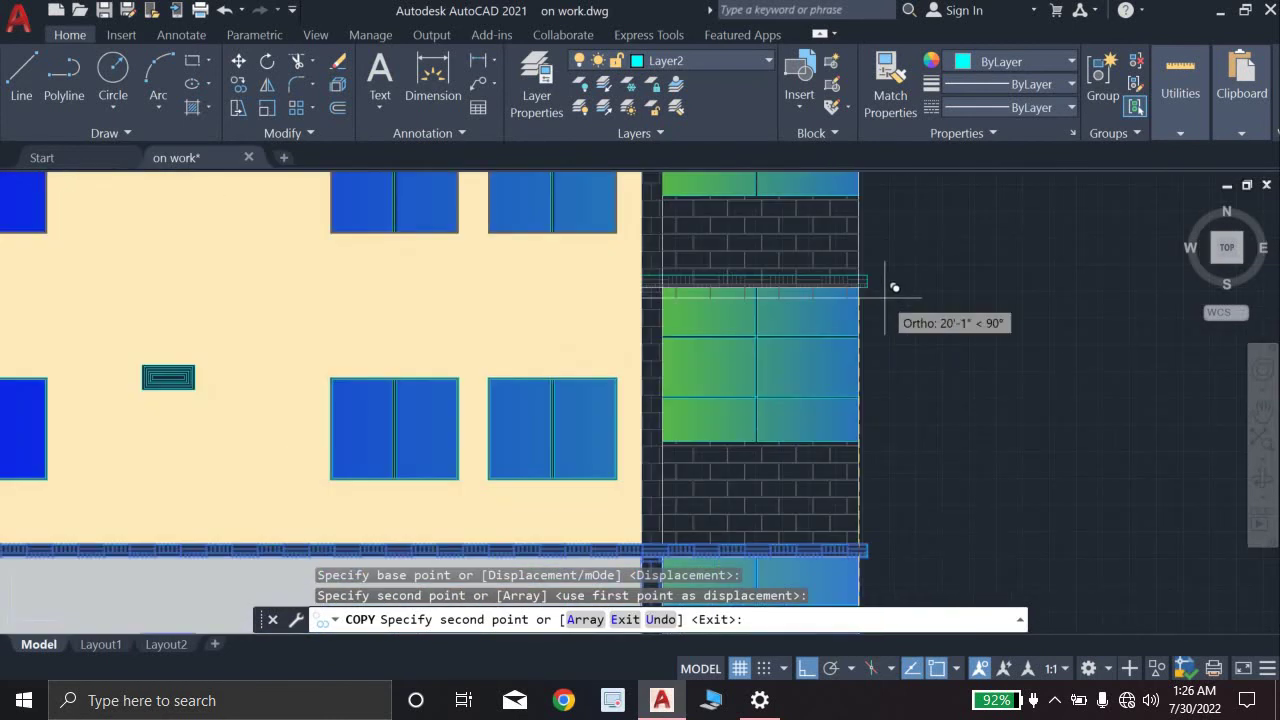
pyautogui.moveTo(891, 286); pyautogui.dragTo(855, 423, button='middle')
pyautogui.scroll(-4, 831, 398)
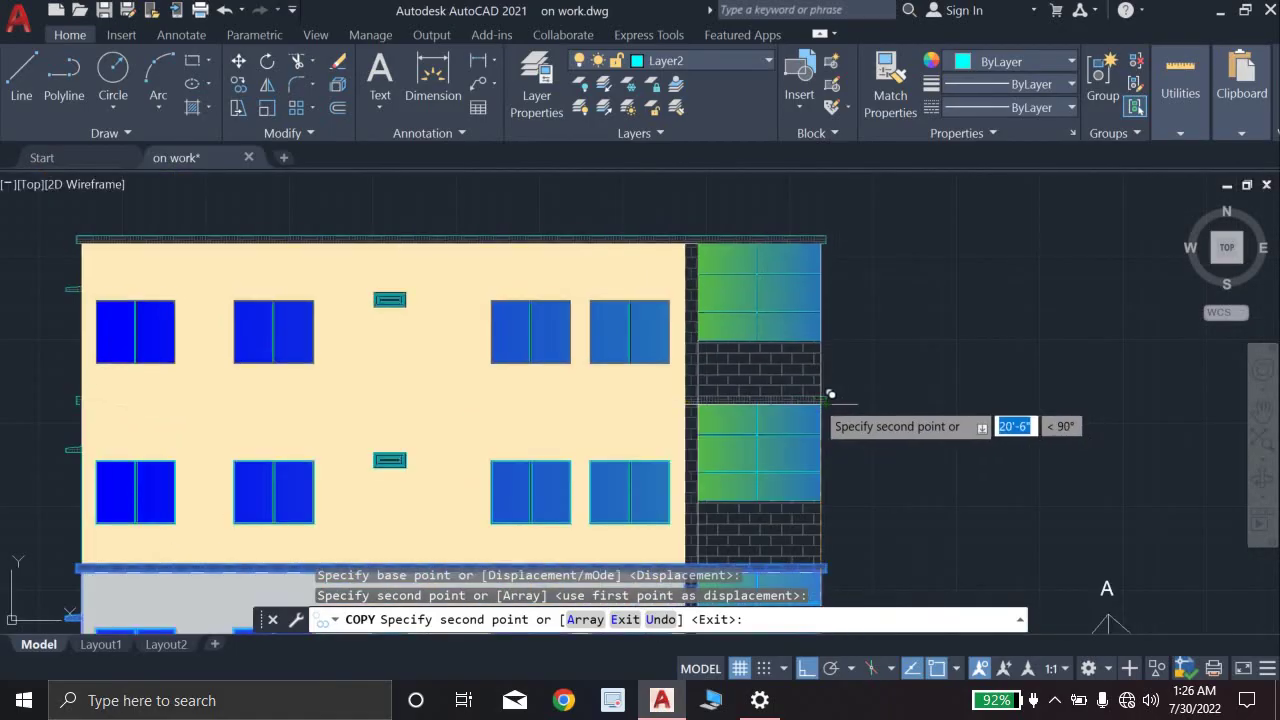
pyautogui.scroll(2, 806, 385)
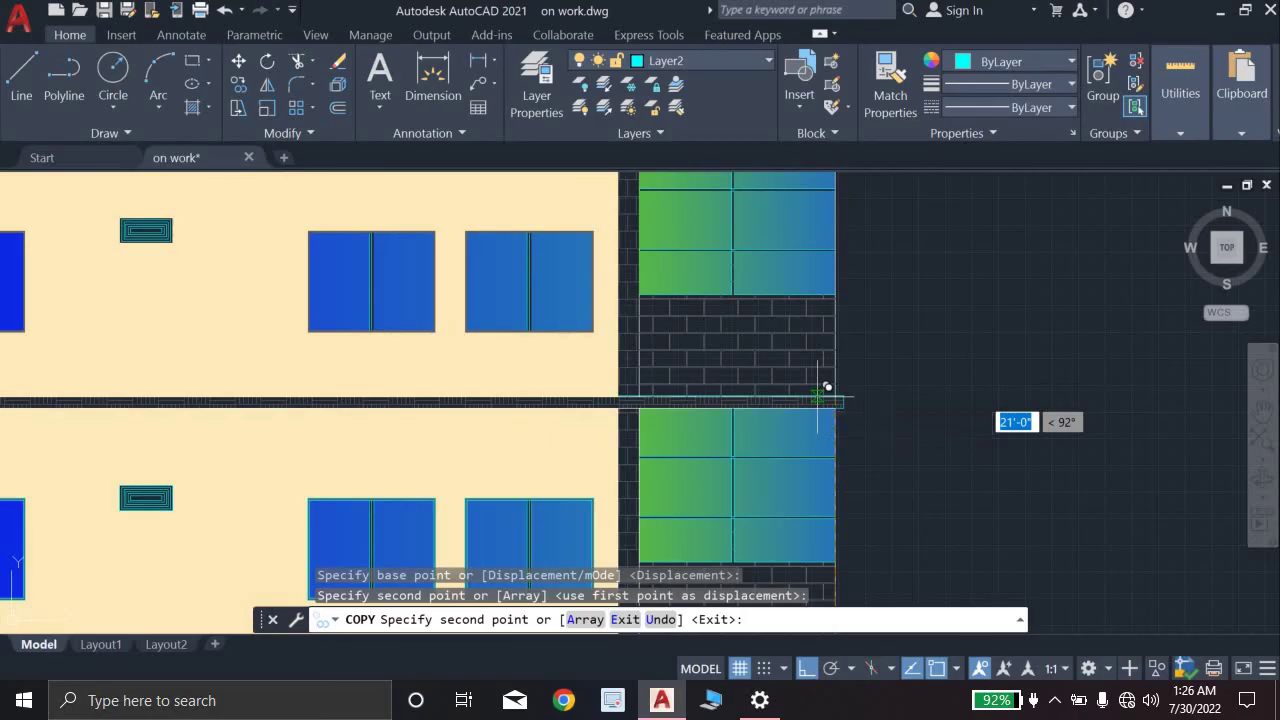
pyautogui.scroll(4, 826, 385)
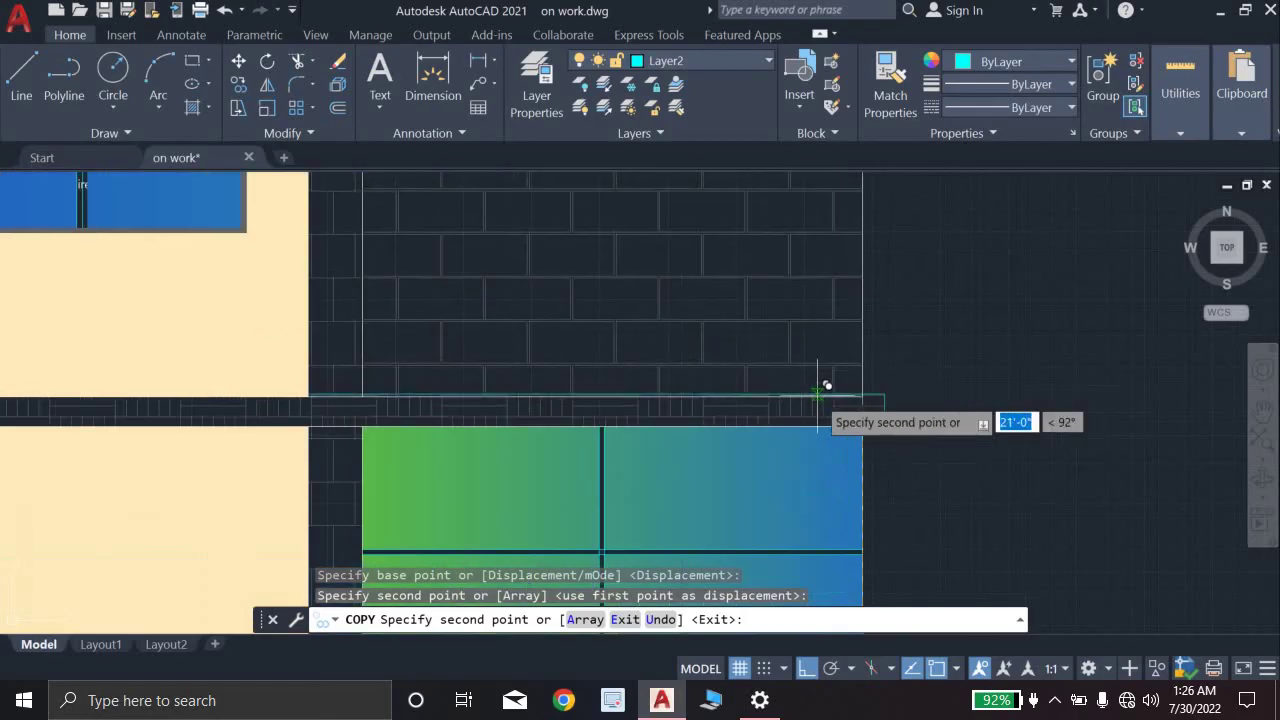
pyautogui.click(871, 386)
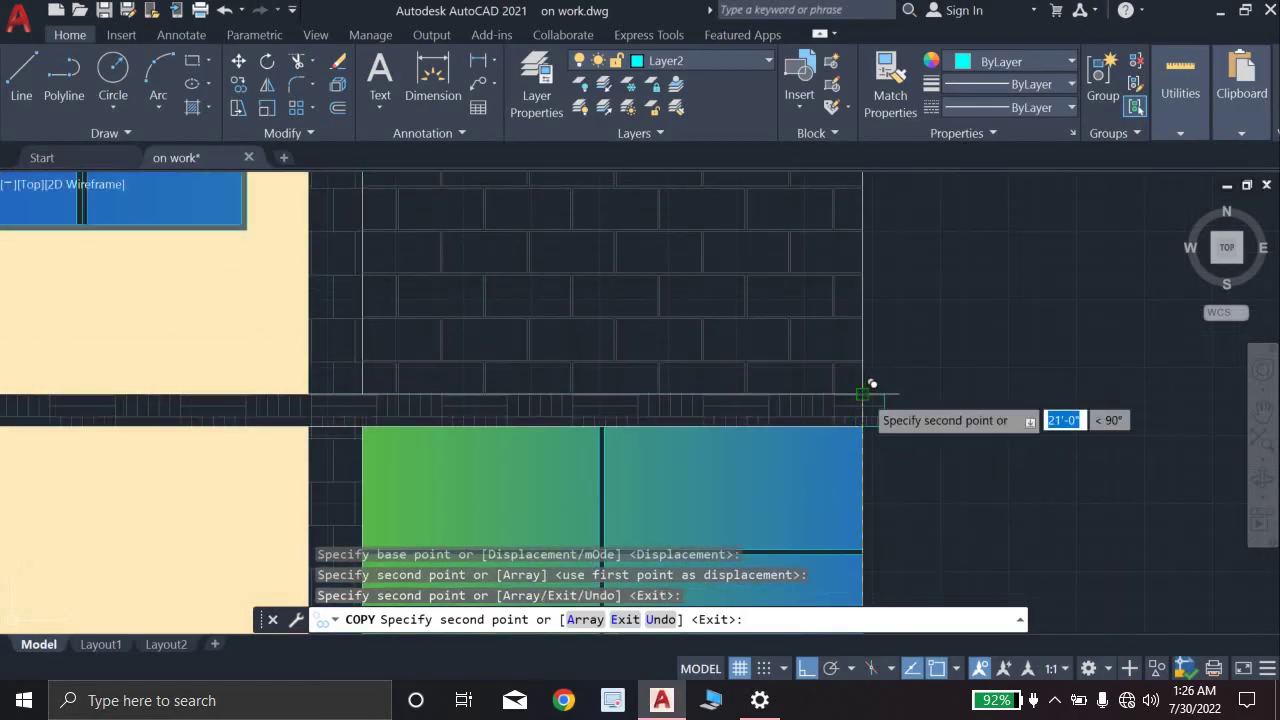
# Step: Place a further copy 31'-6" above the original as the fourth storey, and finish copying
pyautogui.scroll(-5, 868, 380)
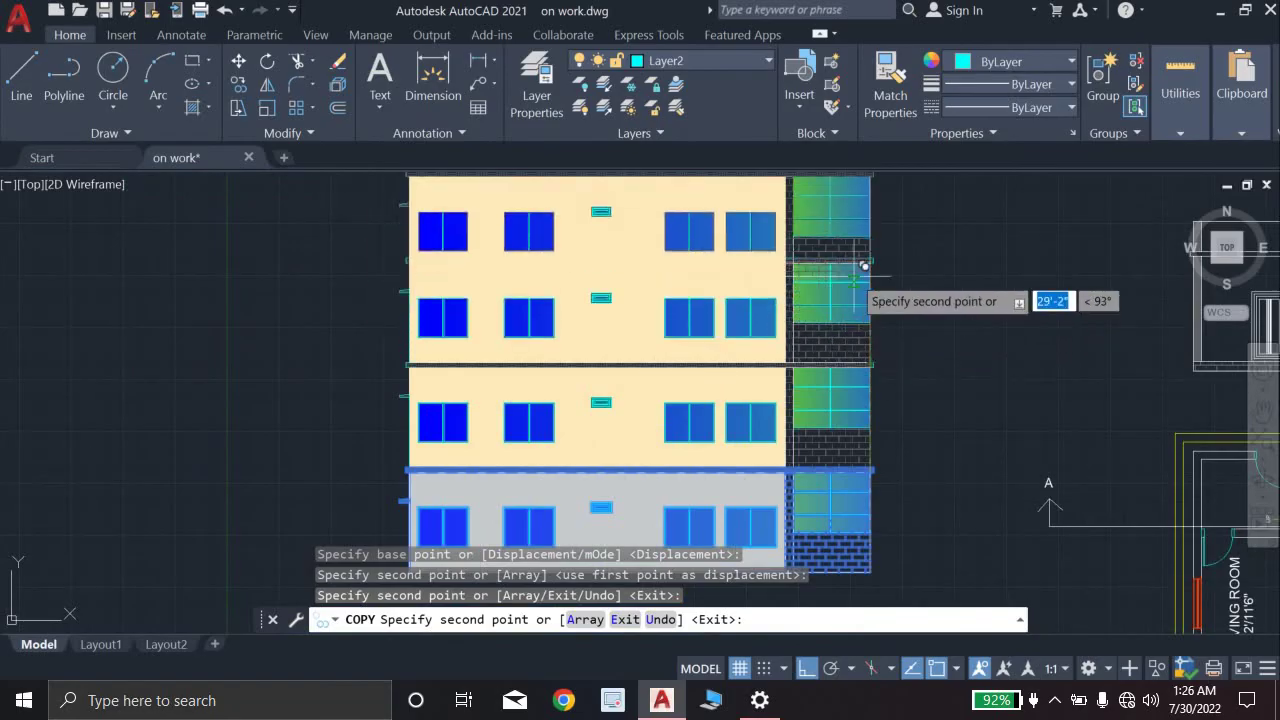
pyautogui.scroll(4, 850, 385)
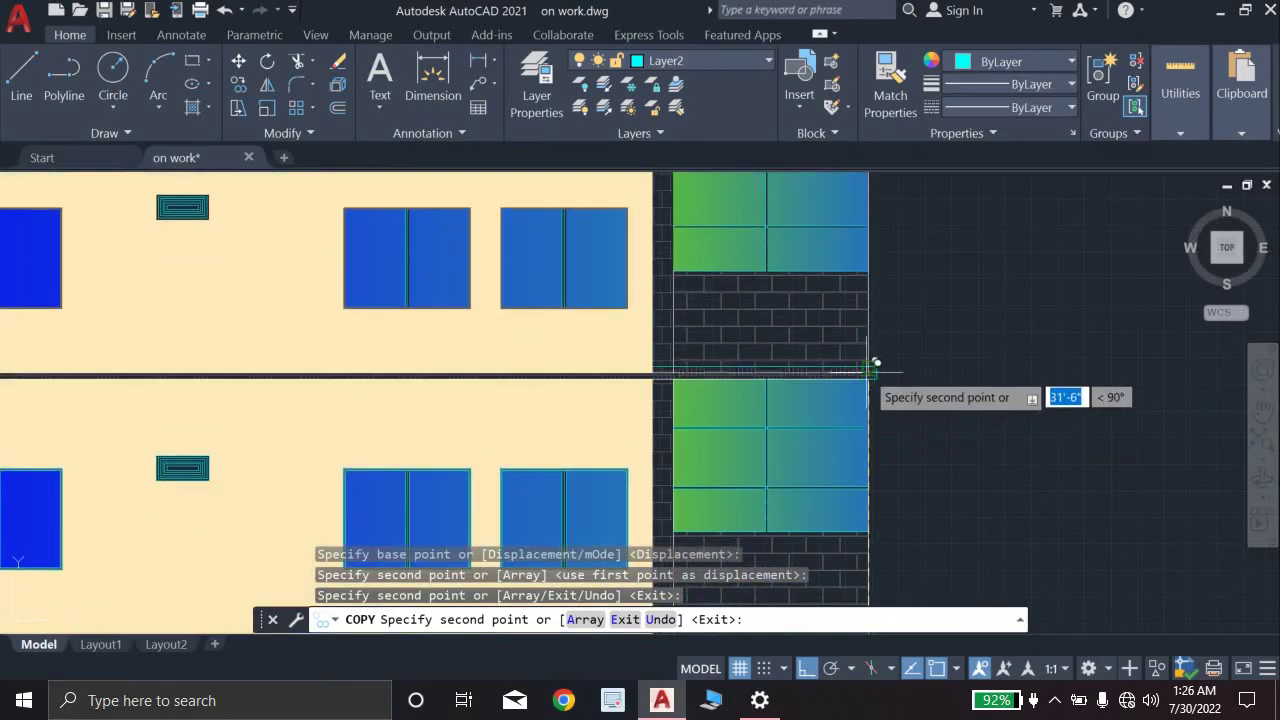
pyautogui.click(877, 357)
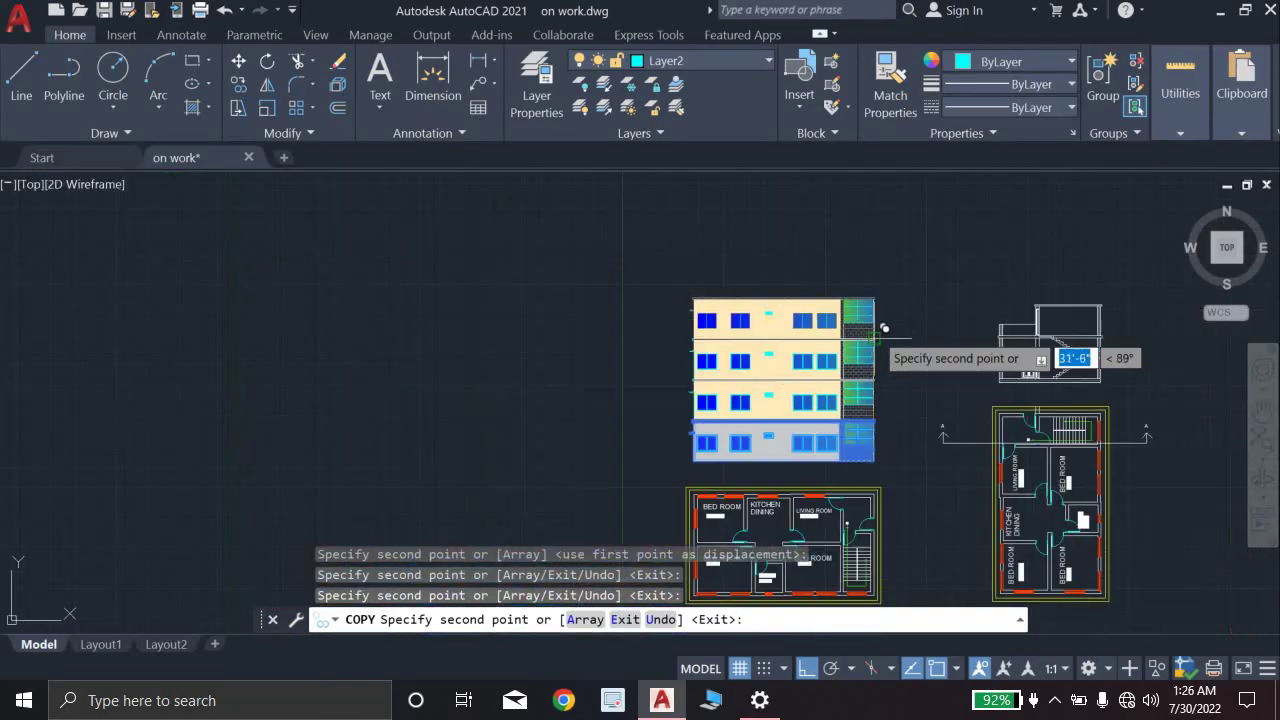
pyautogui.scroll(-5, 877, 357)
pyautogui.scroll(6, 893, 290)
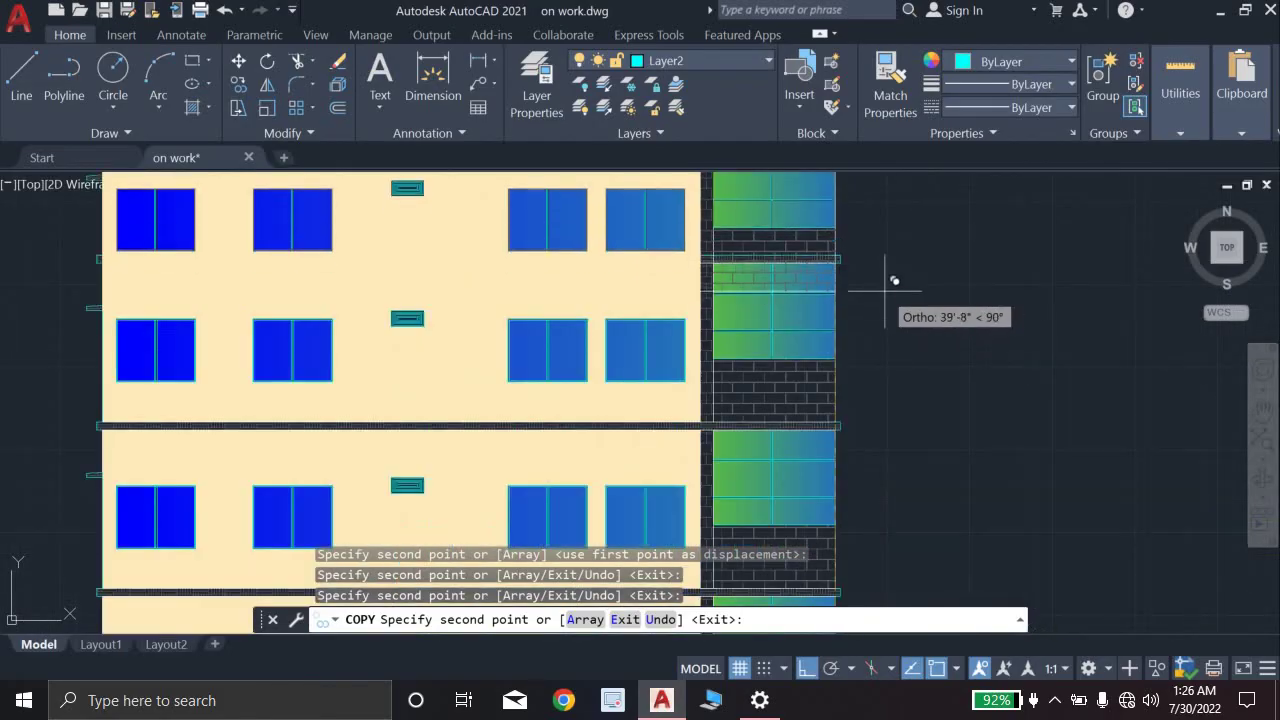
pyautogui.scroll(-6, 891, 320)
pyautogui.scroll(4, 884, 312)
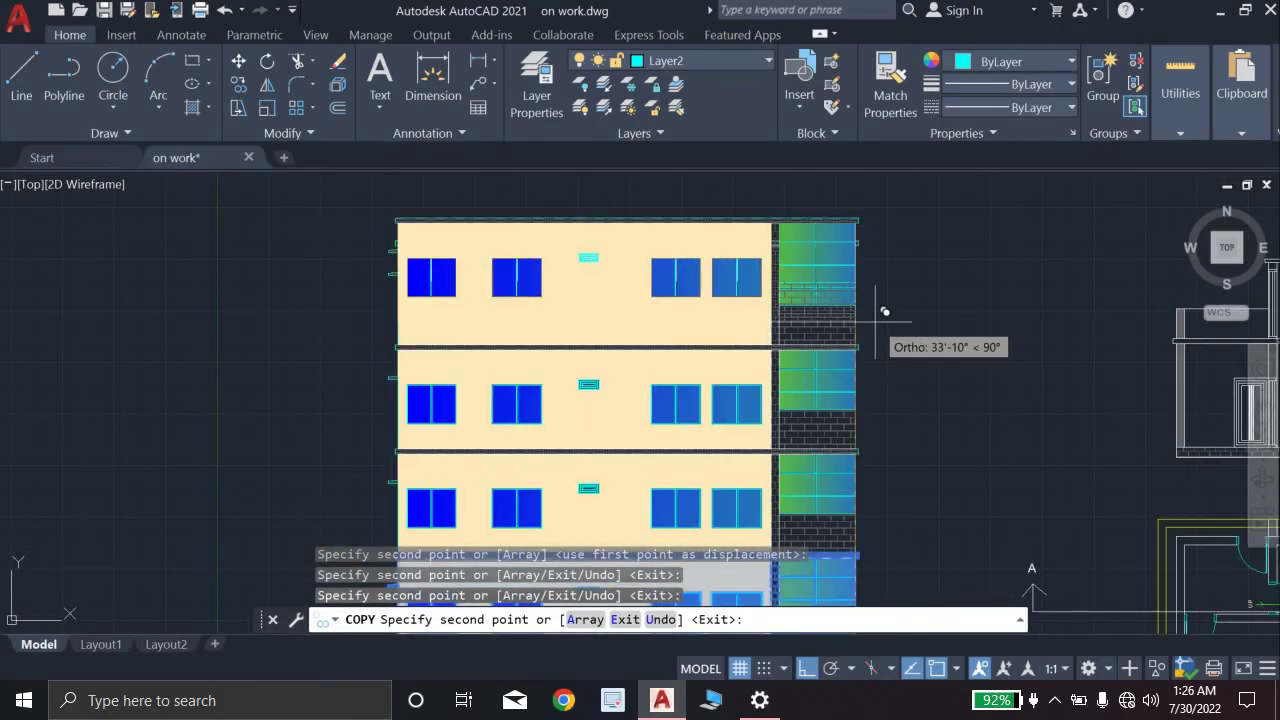
pyautogui.press('Escape')
# Step: Examine the stacked four-storey elevation together with the floor plans and the section beside it
pyautogui.scroll(-5, 860, 300)
pyautogui.scroll(4, 850, 330)
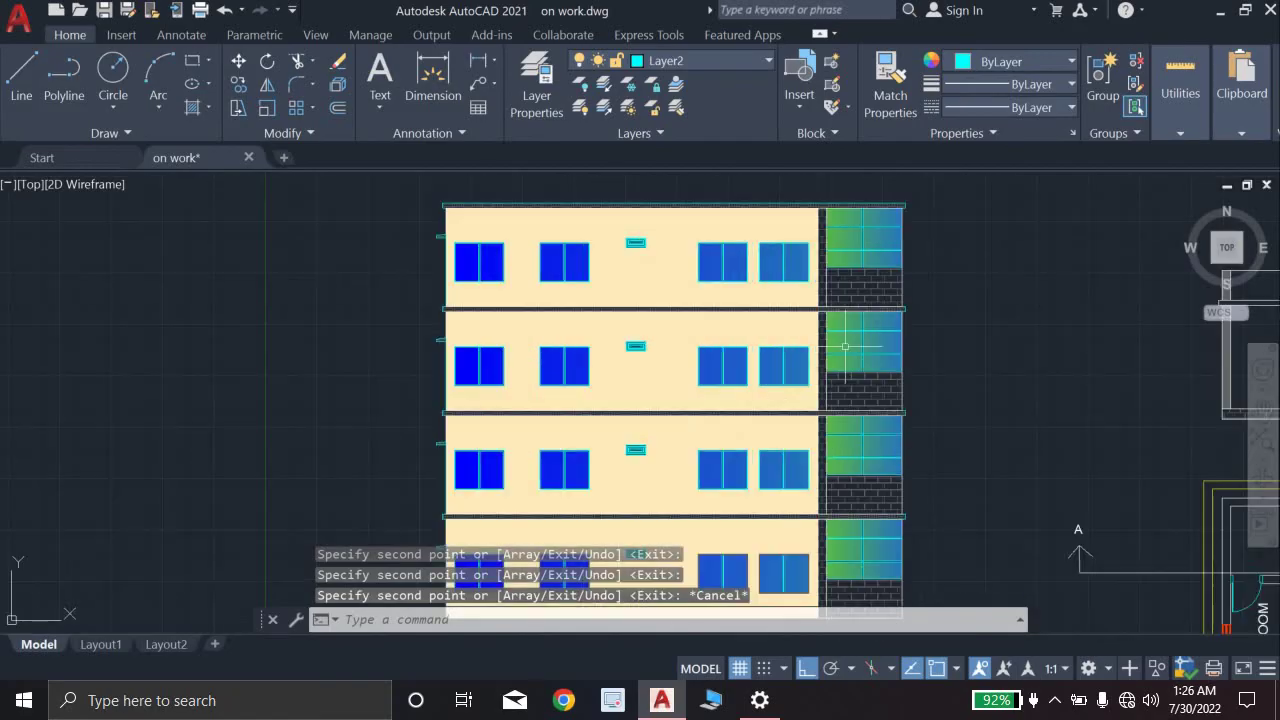
pyautogui.scroll(-2, 845, 347)
pyautogui.scroll(-2, 820, 310)
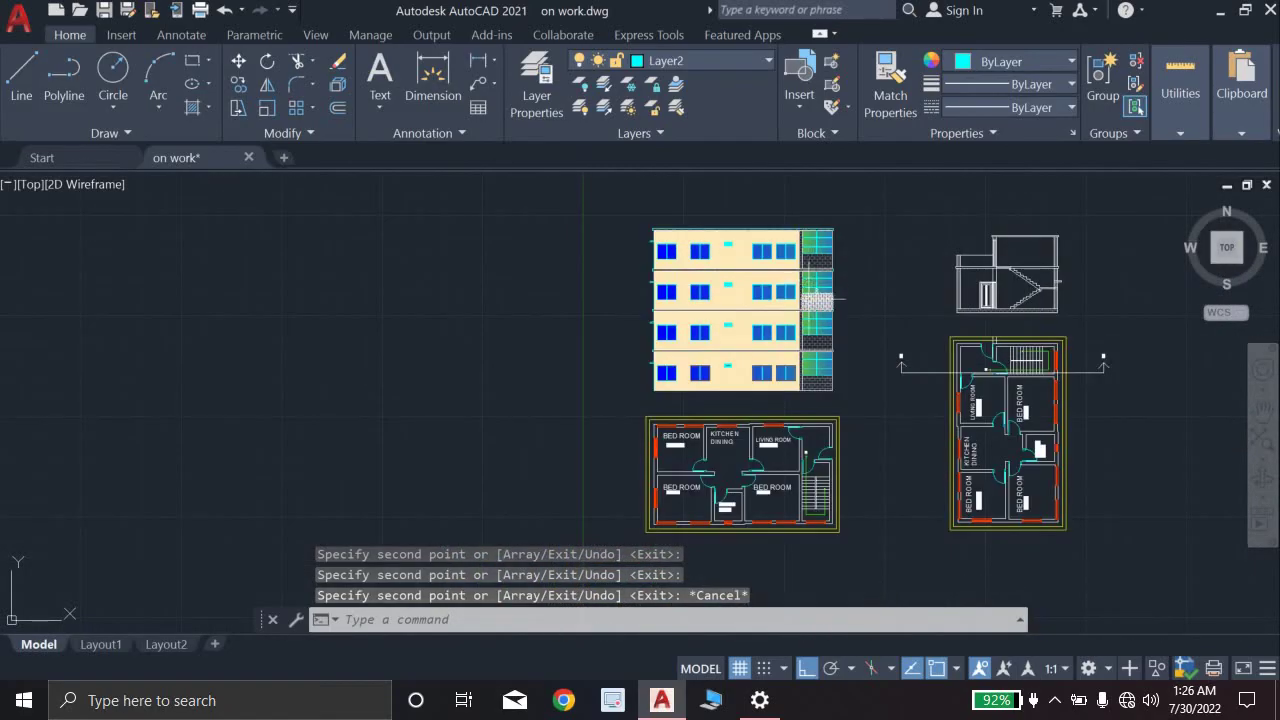
pyautogui.scroll(2, 808, 298)
pyautogui.scroll(-1, 806, 300)
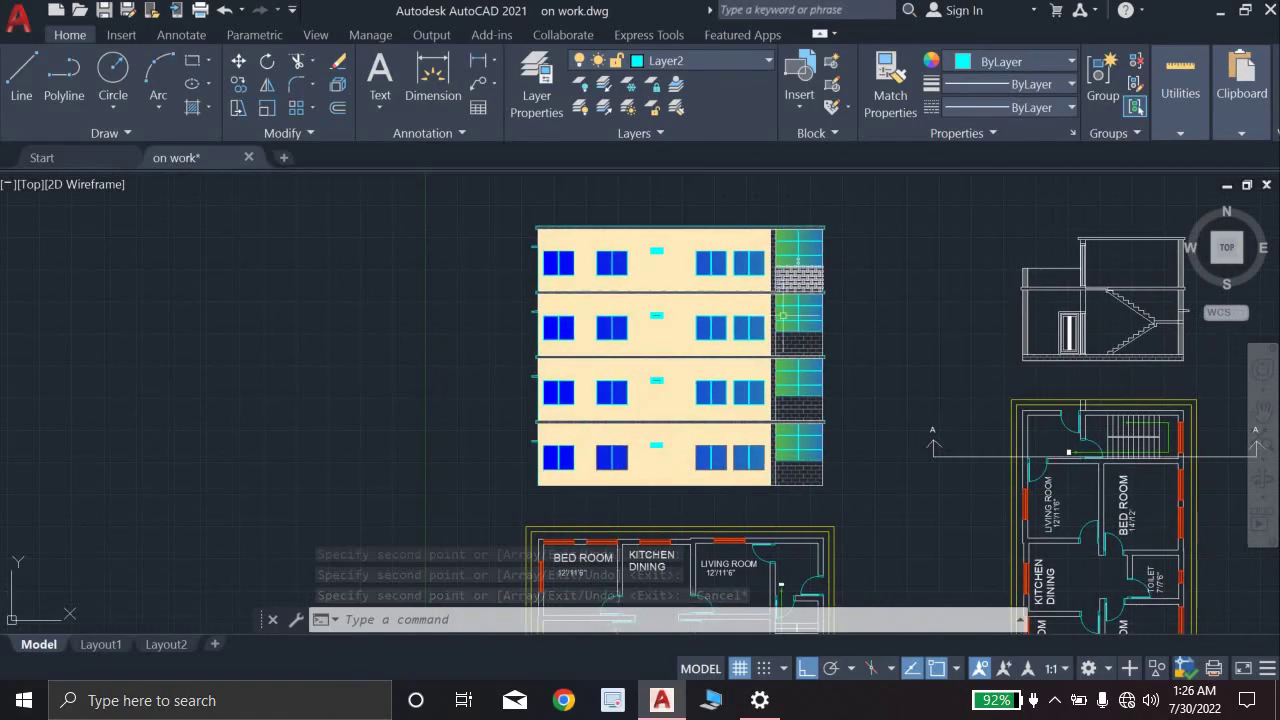
pyautogui.scroll(-2, 796, 369)
pyautogui.moveTo(733, 549); pyautogui.dragTo(688, 481, button='middle')
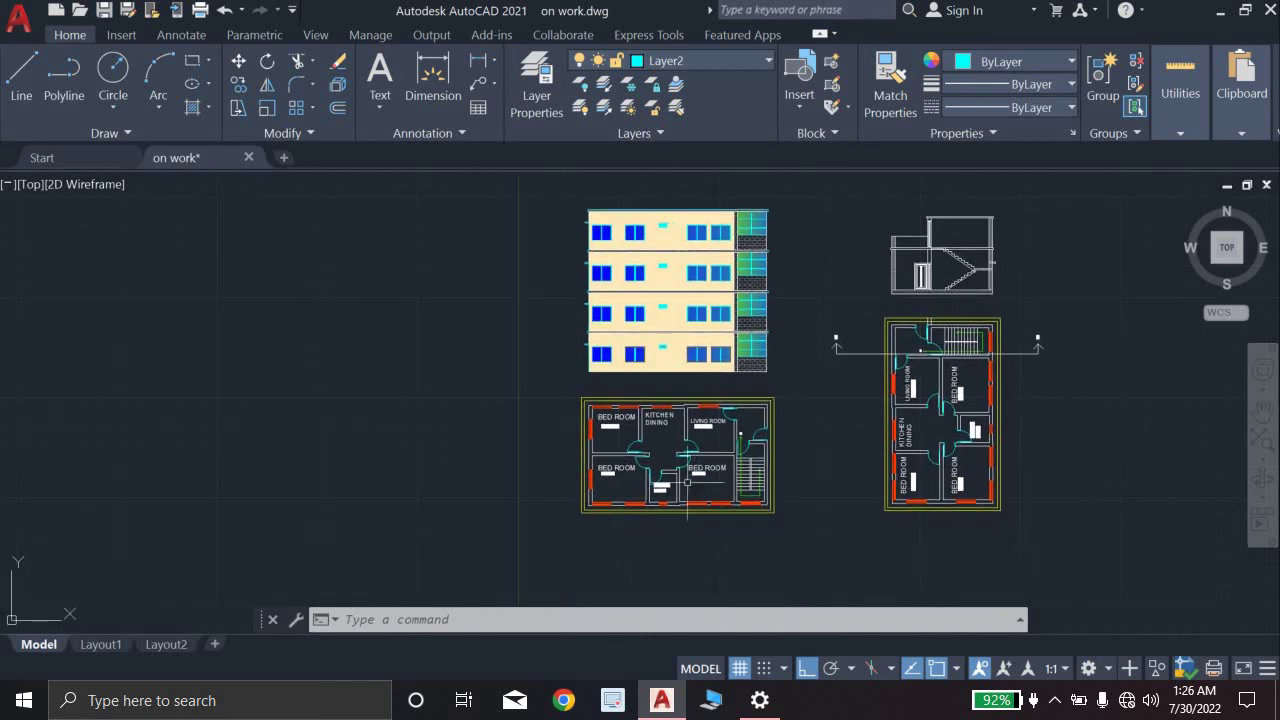
pyautogui.scroll(2, 694, 530)
pyautogui.click(624, 518)
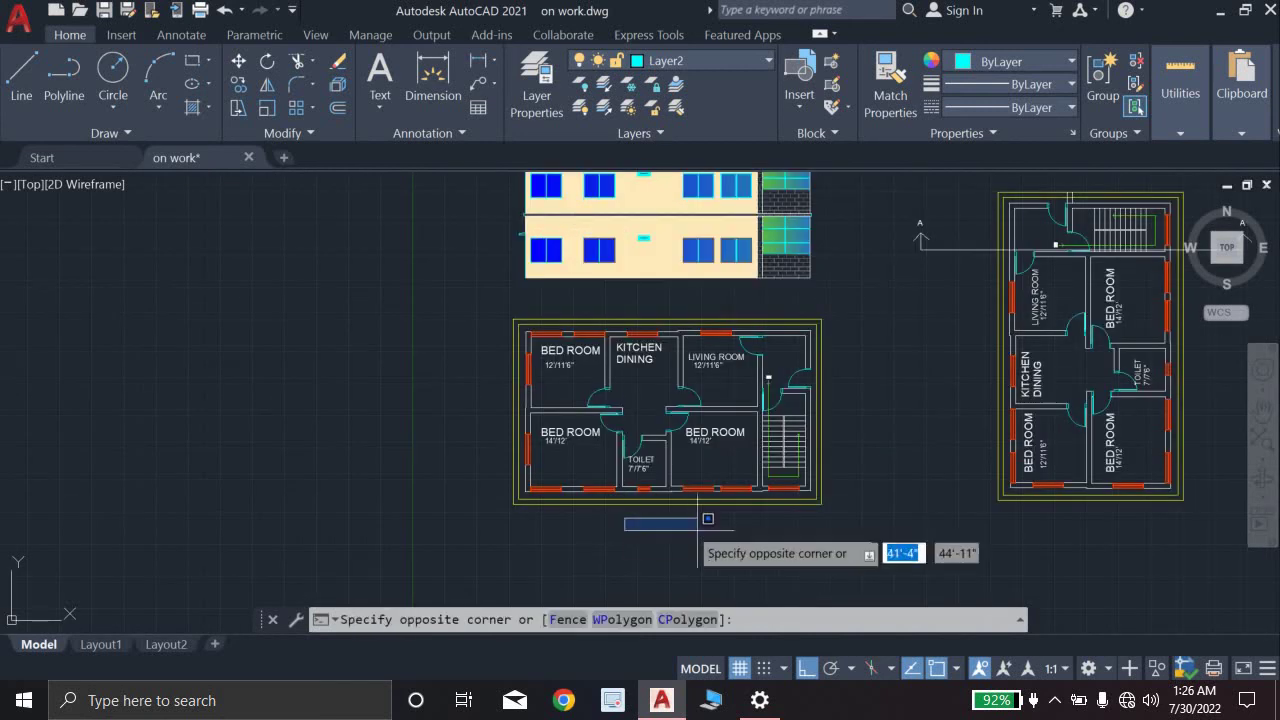
pyautogui.click(771, 571)
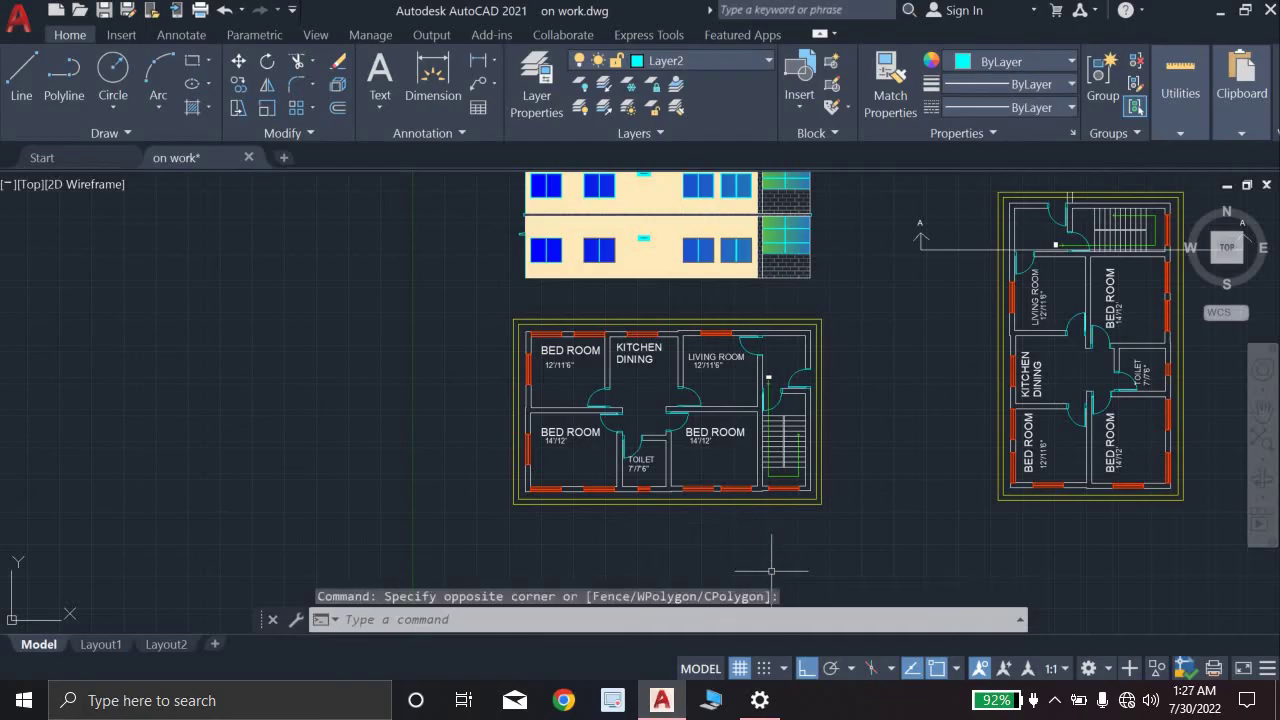
# Step: Inspect the four-storey elevation up close and as a whole, checking the windows, slab bands and glazed brick stair bay on each storey
pyautogui.click(639, 542)
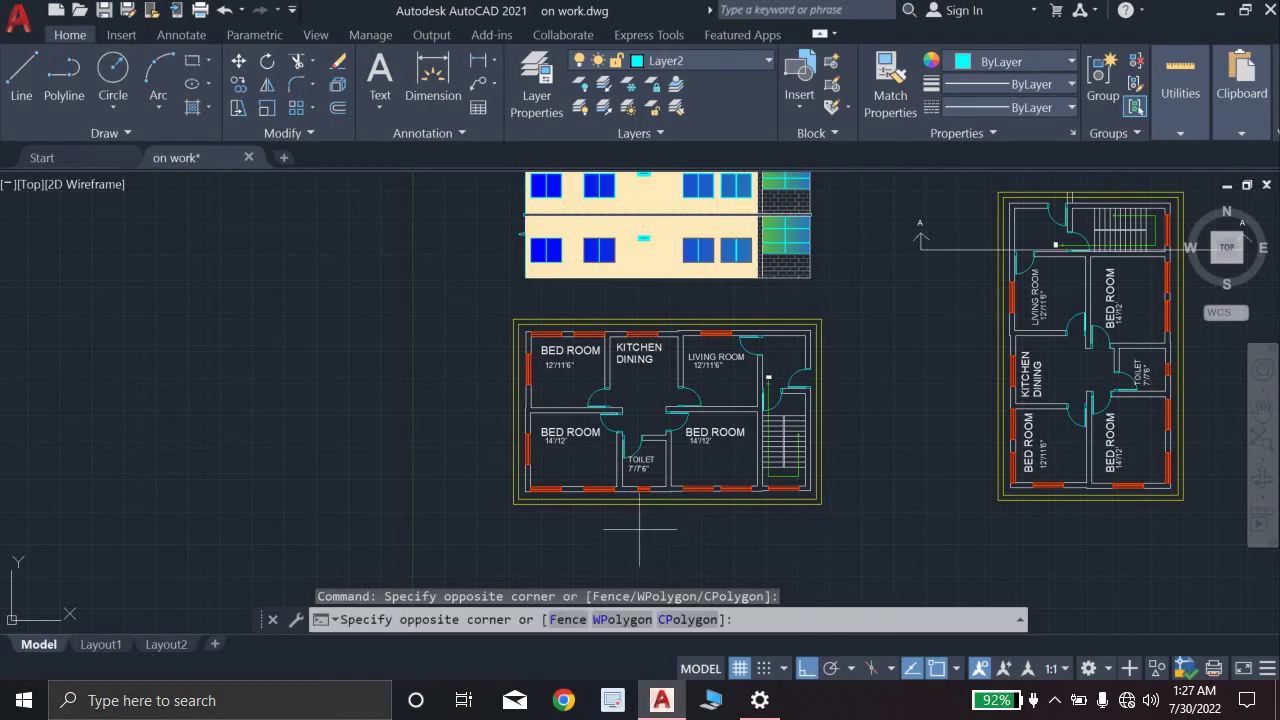
pyautogui.click(762, 562)
pyautogui.moveTo(691, 389); pyautogui.dragTo(654, 546, button='middle')
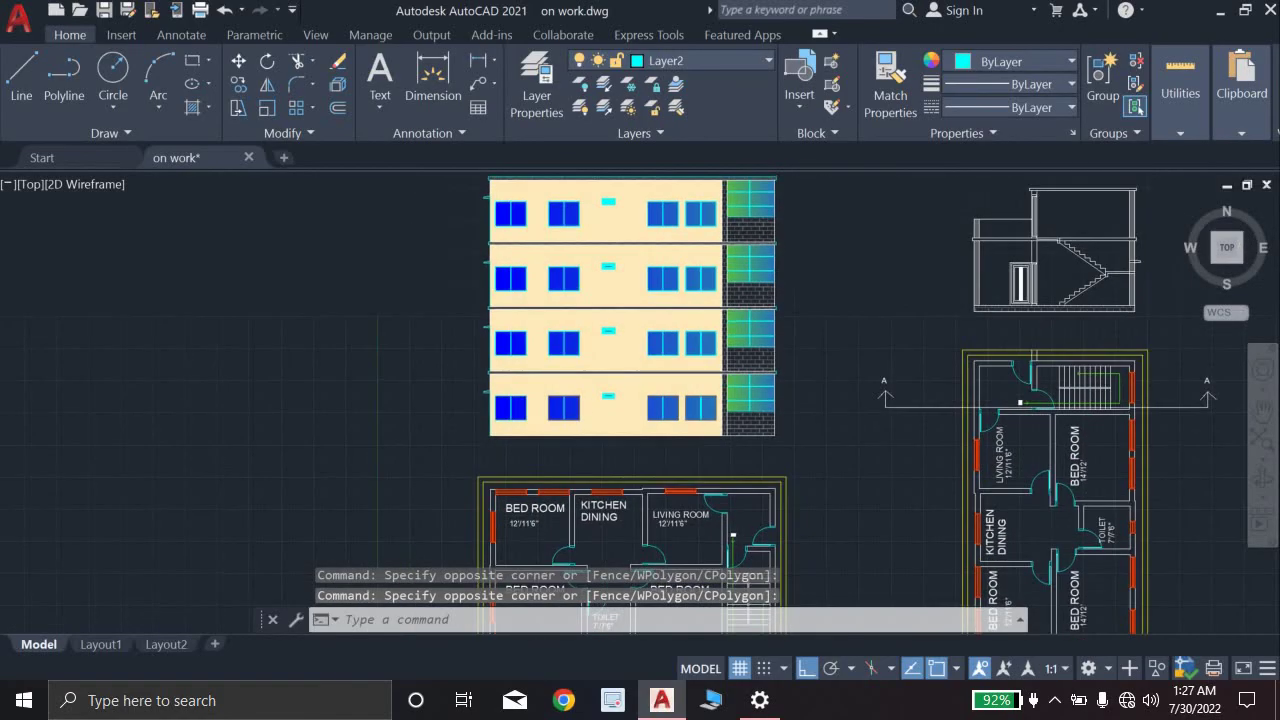
pyautogui.scroll(4, 636, 373)
pyautogui.scroll(-4, 636, 373)
pyautogui.moveTo(636, 372); pyautogui.dragTo(626, 445, button='middle')
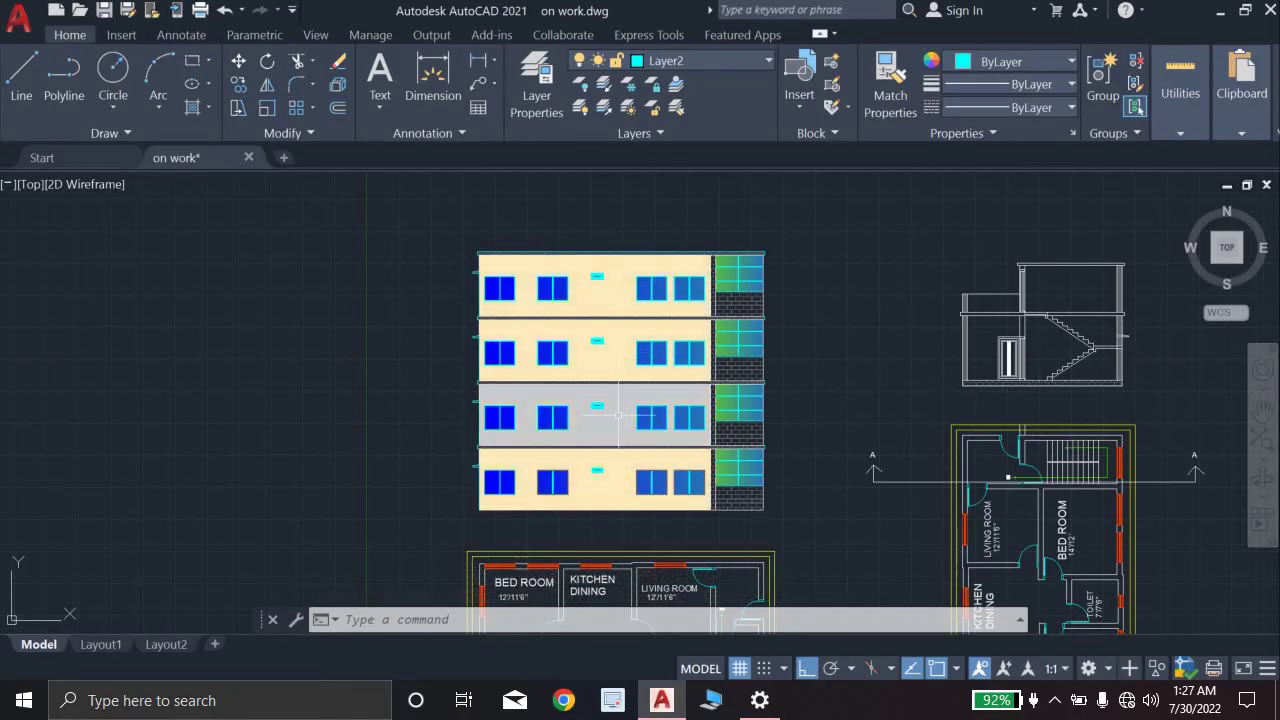
pyautogui.scroll(3, 620, 400)
pyautogui.scroll(-2, 620, 400)
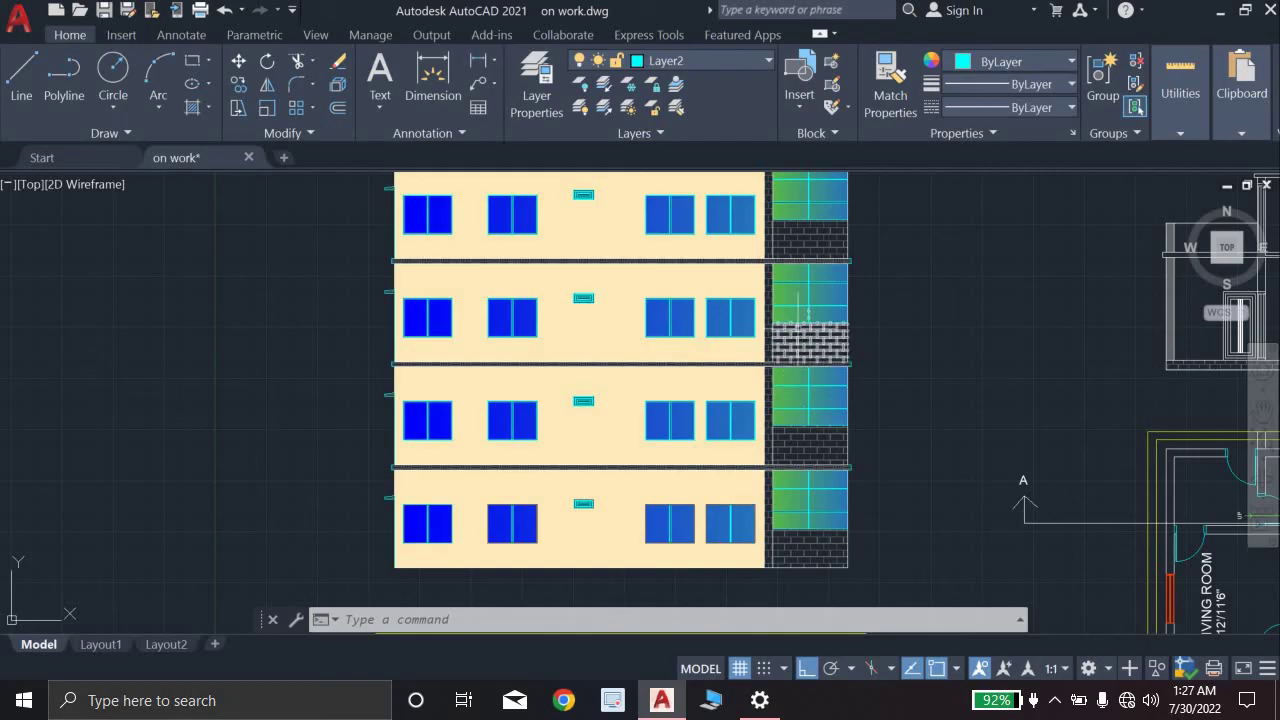
pyautogui.scroll(-4, 812, 232)
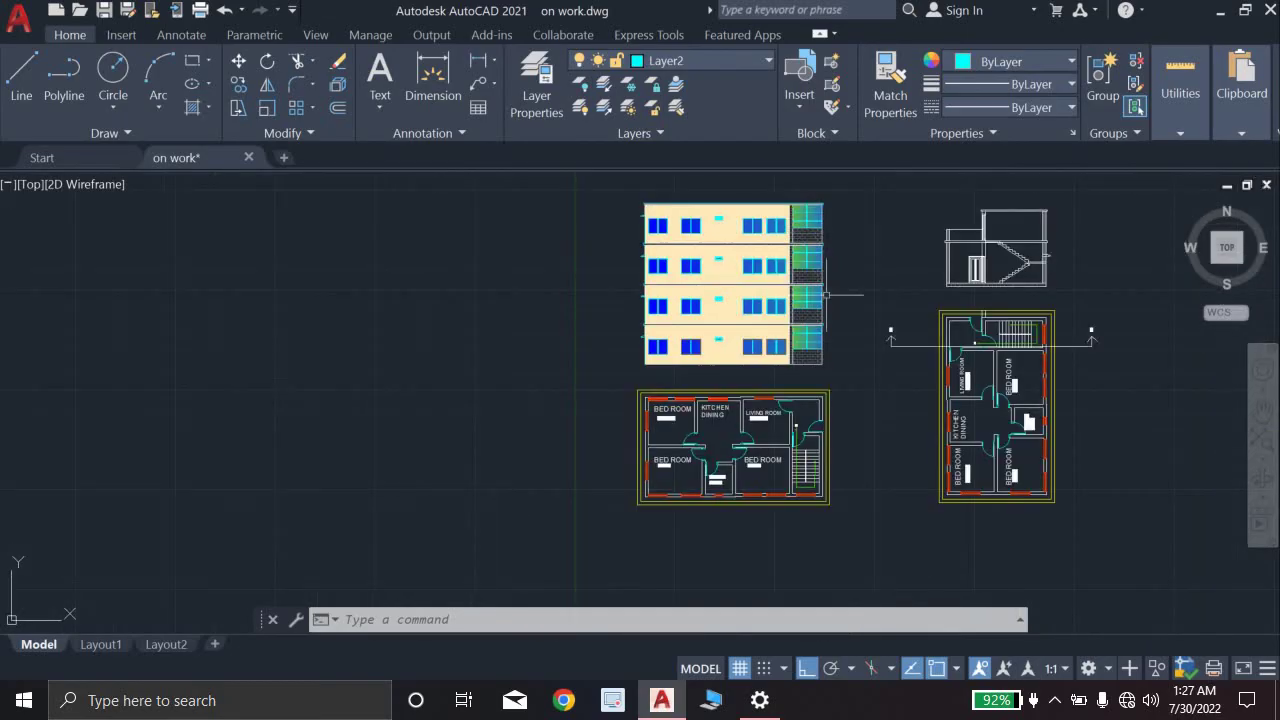
pyautogui.scroll(2, 826, 294)
pyautogui.moveTo(791, 245); pyautogui.dragTo(817, 354, button='middle')
pyautogui.scroll(4, 722, 422)
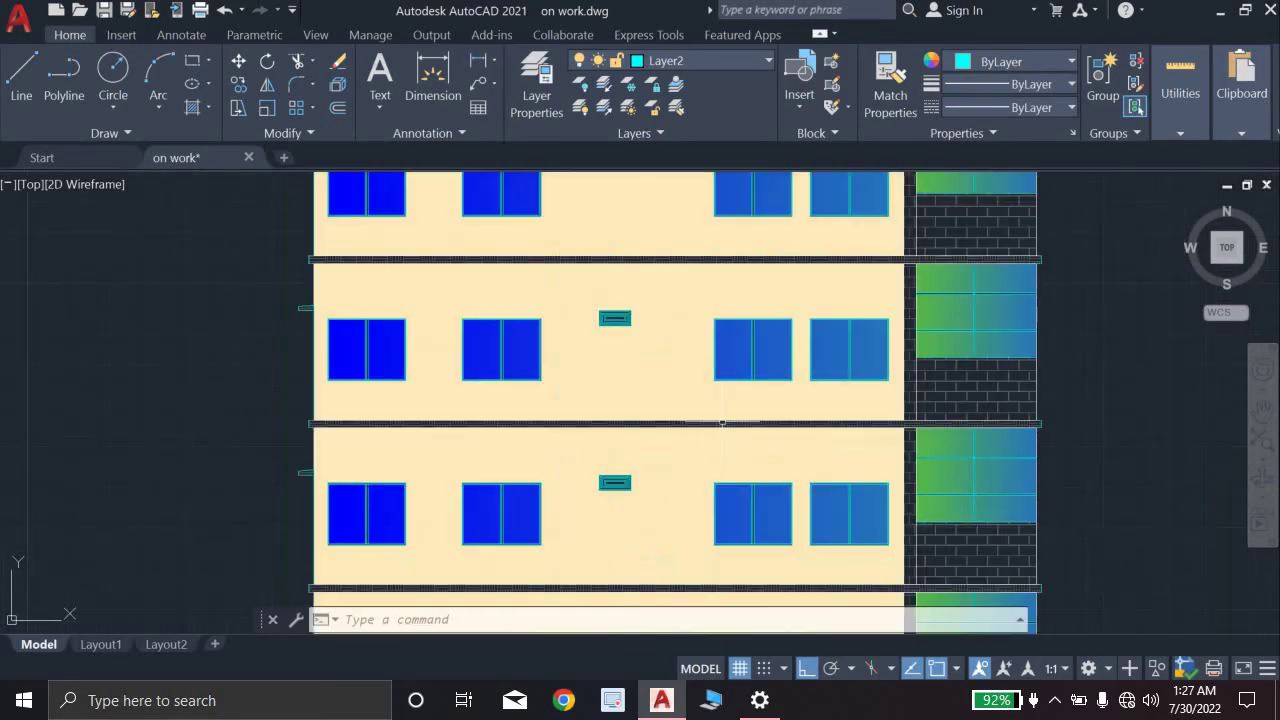